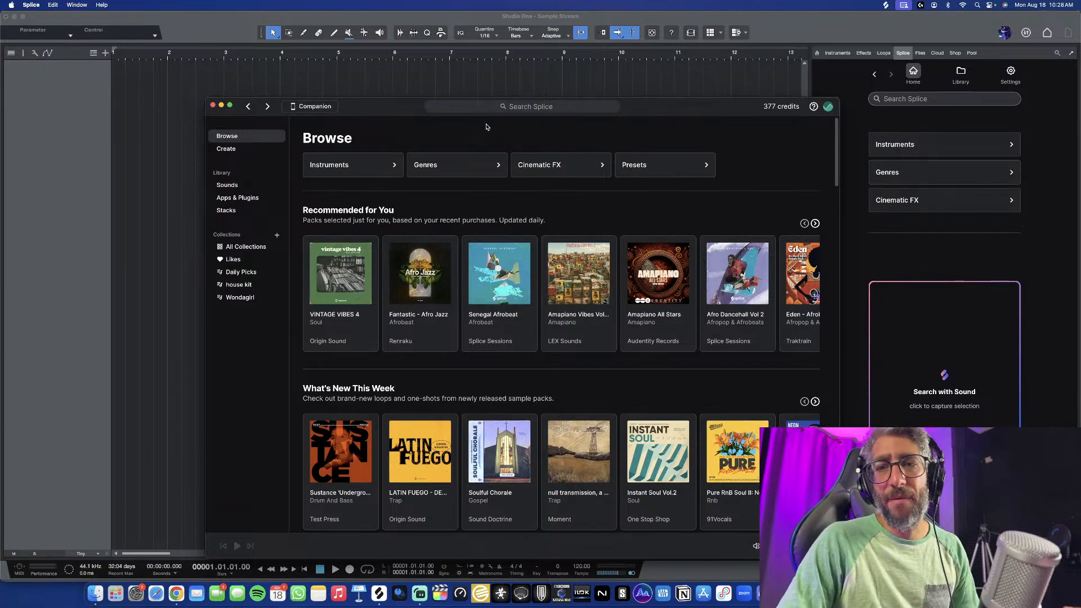
Open the search suggestions and the Genres category, then return to the Browse page.
click(522, 107)
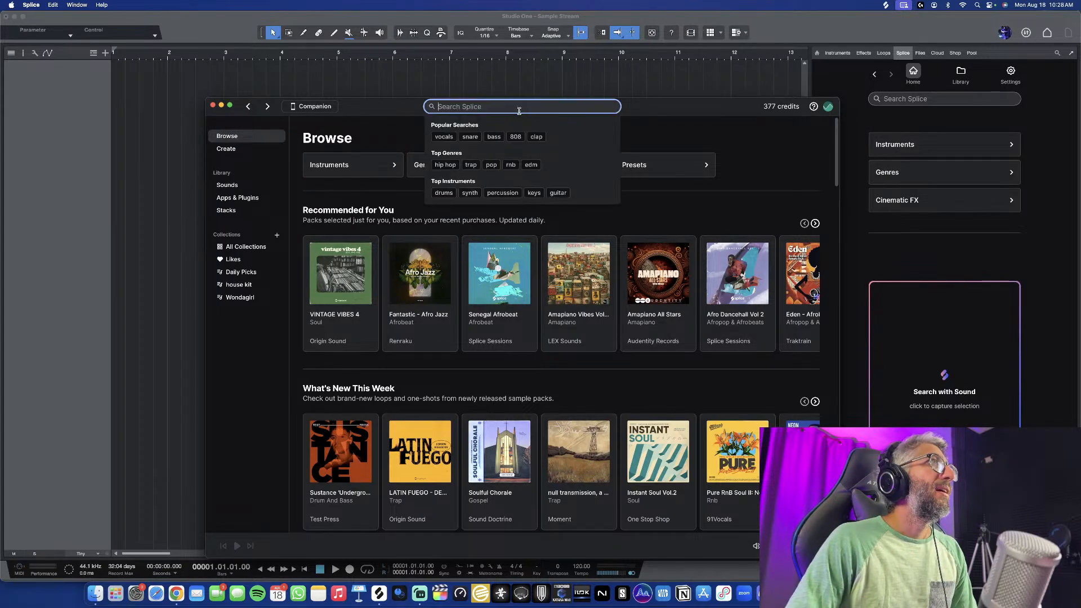
click(394, 132)
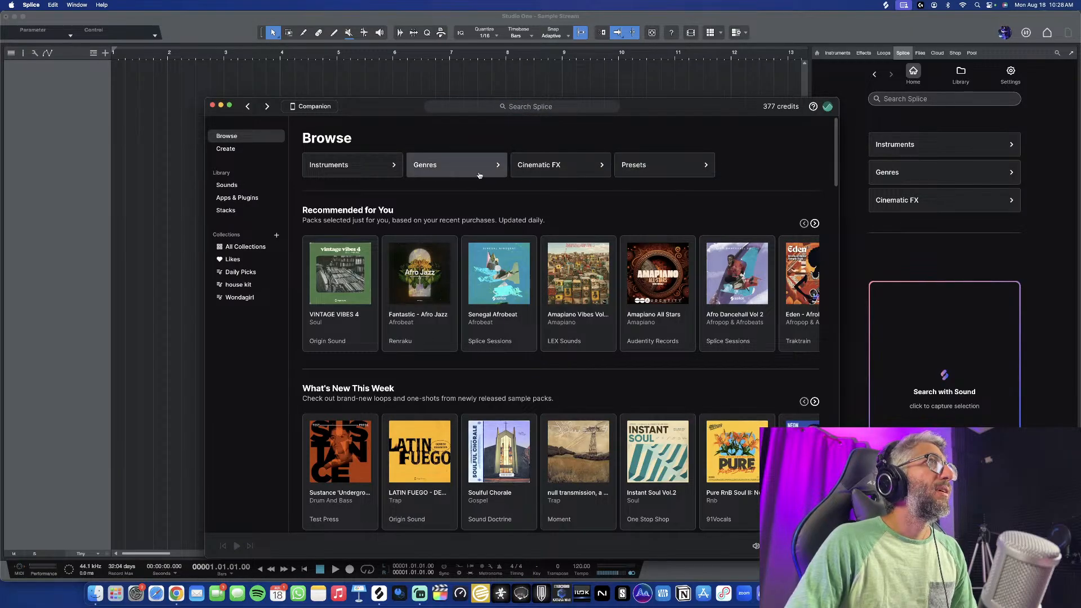
click(453, 171)
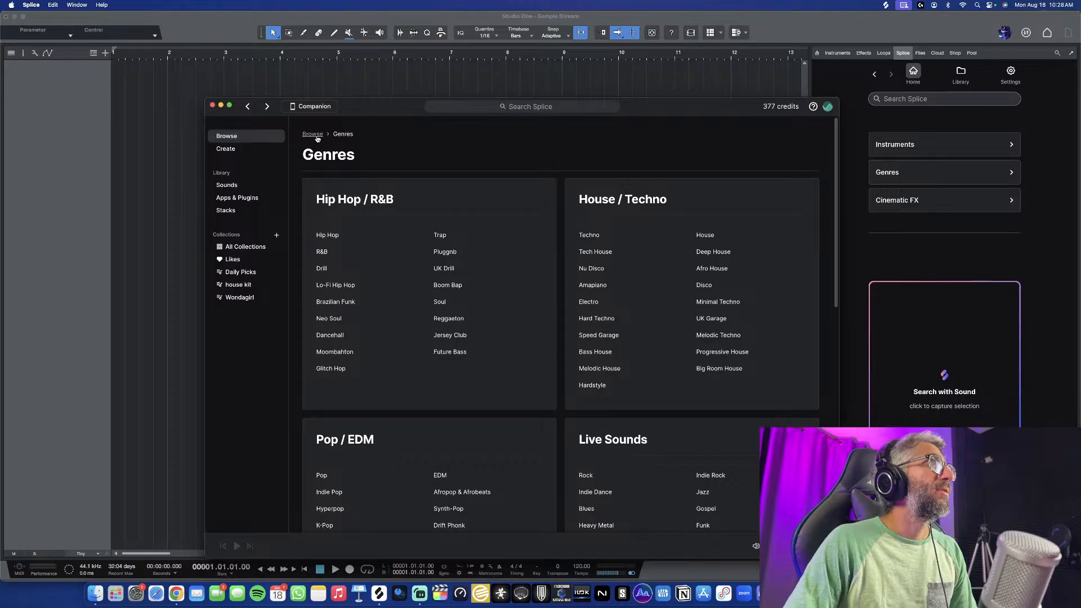
click(313, 135)
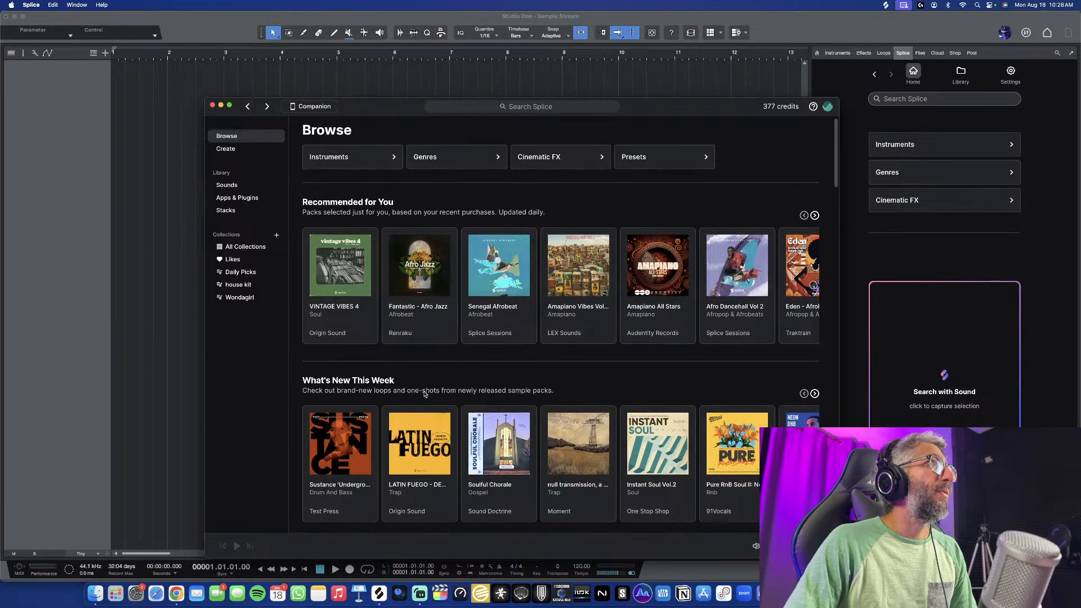
Open the Thank Me Now pack from the Area Codes hip-hop section.
scroll(425, 394, down, 3)
scroll(424, 394, down, 10)
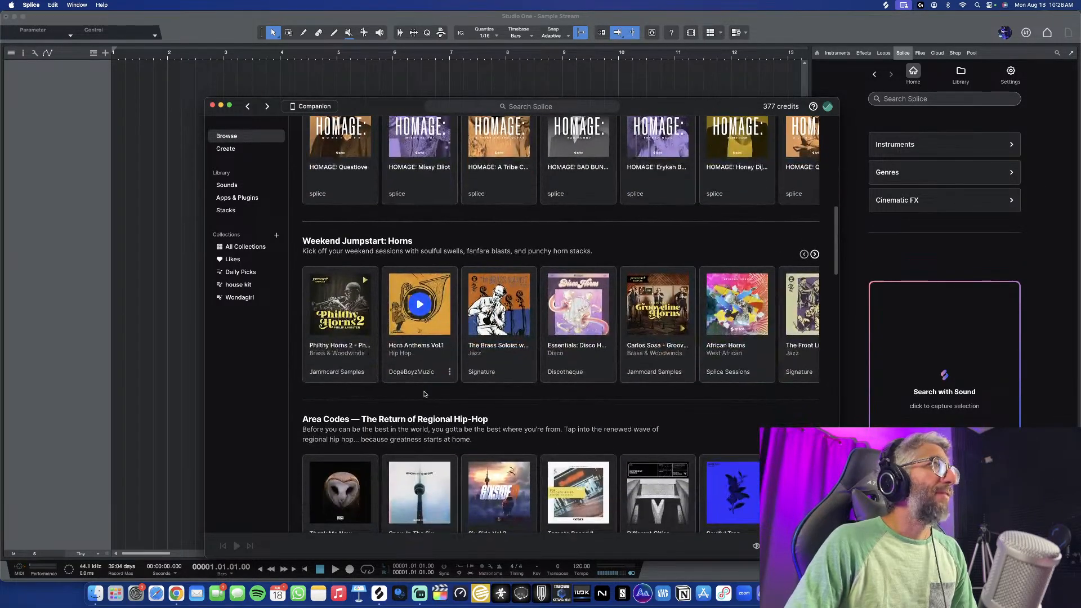
scroll(424, 395, up, 2)
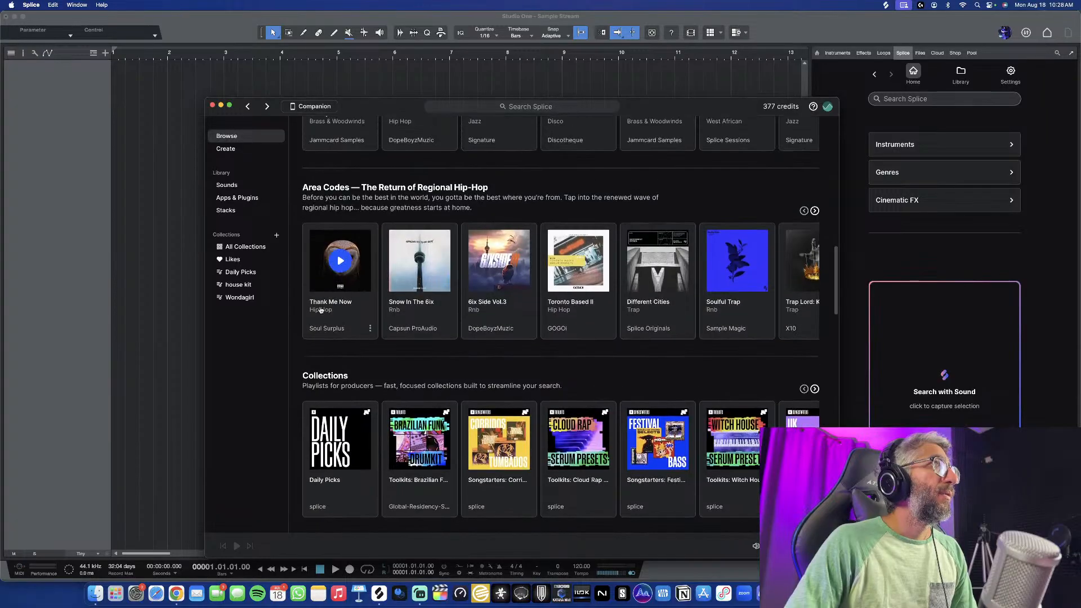
click(312, 288)
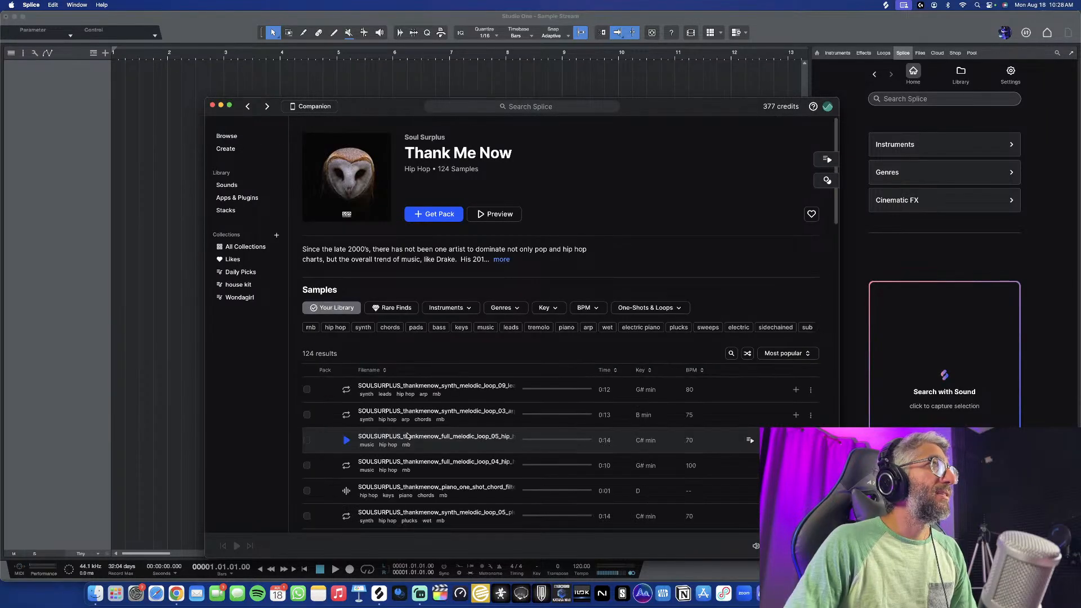
Filter the pack's samples to show Loops only.
click(648, 308)
click(639, 335)
click(705, 379)
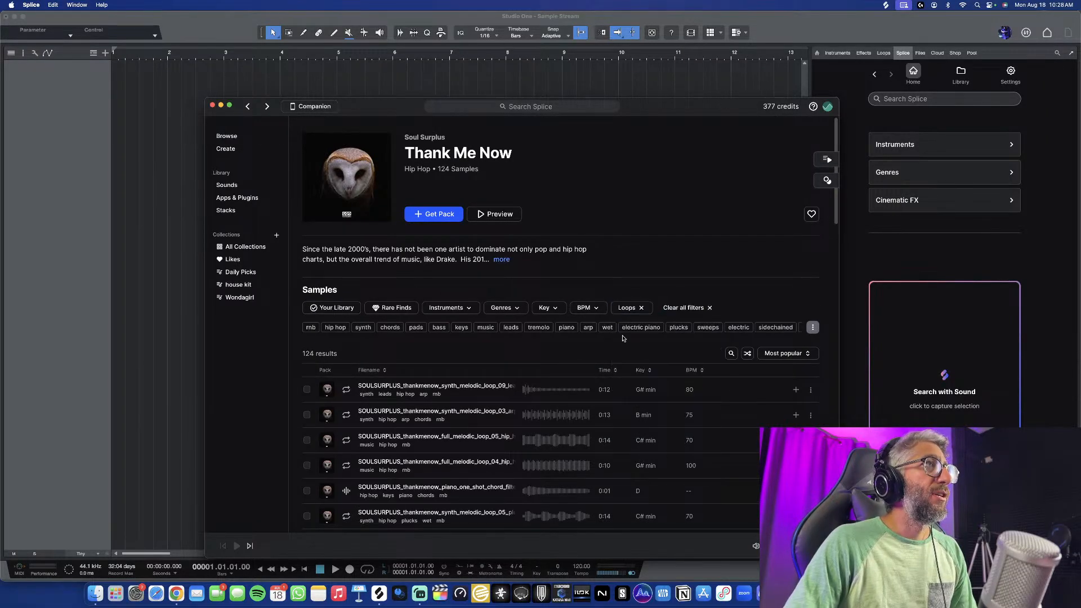
Preview the first several loops in the filtered Thank Me Now sample list.
scroll(346, 361, down, 1)
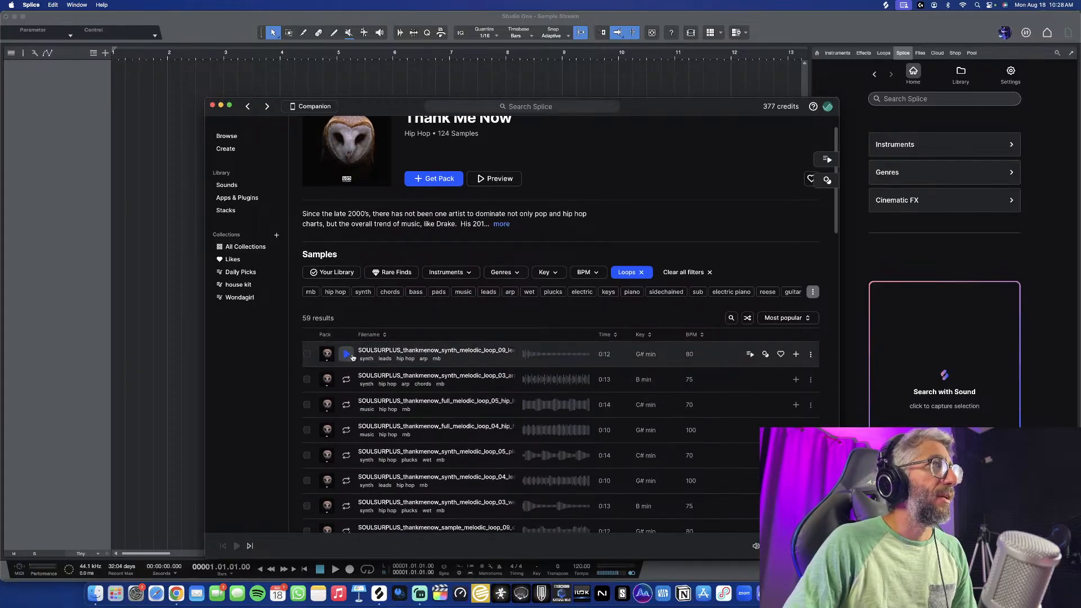
click(347, 353)
click(346, 379)
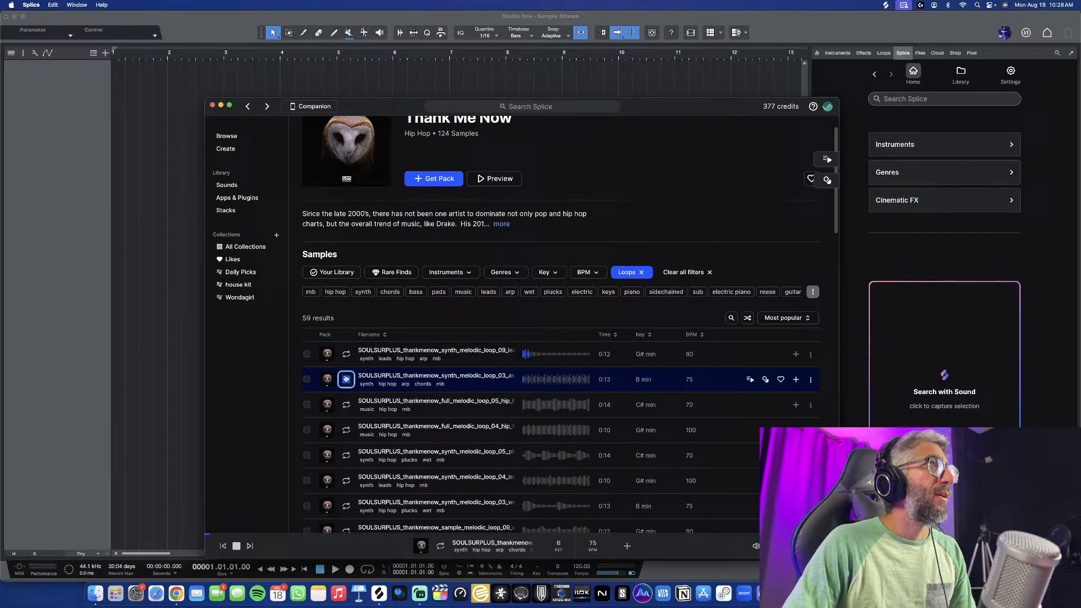
click(348, 406)
scroll(346, 403, down, 1)
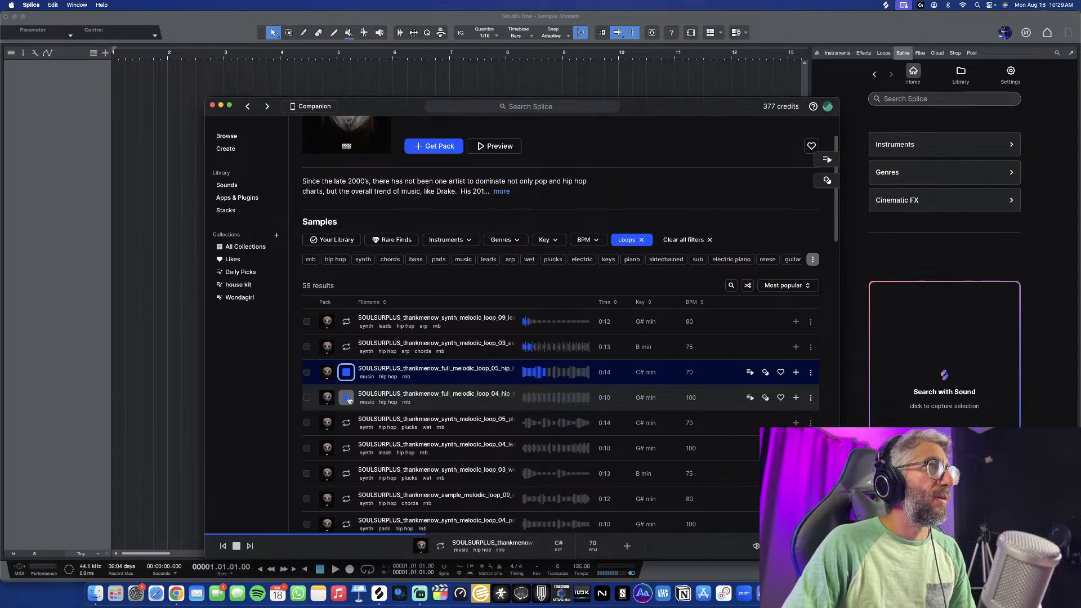
click(347, 398)
scroll(350, 398, down, 2)
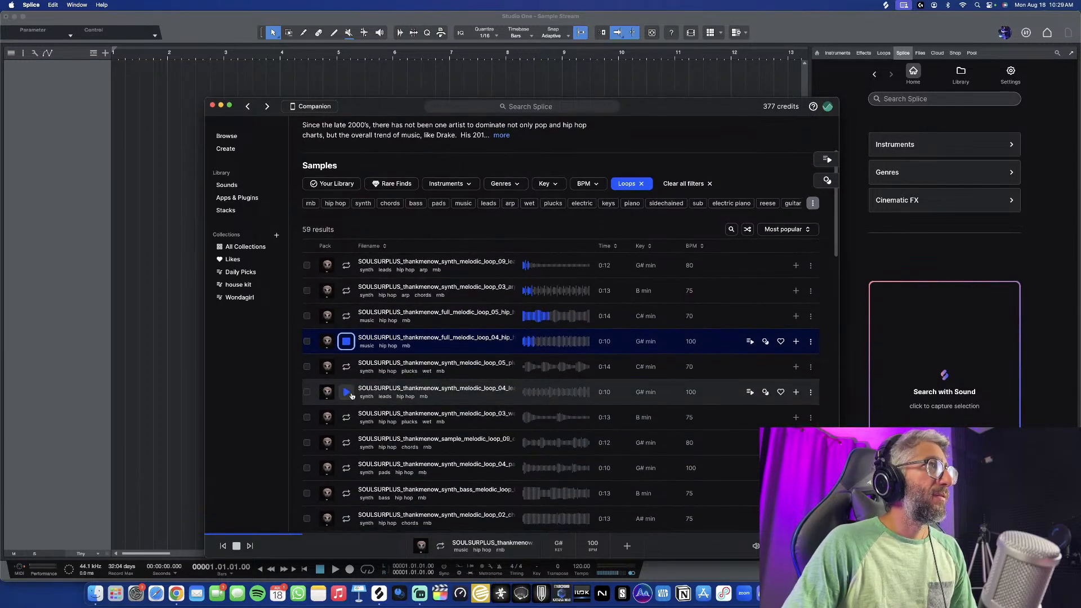
click(347, 393)
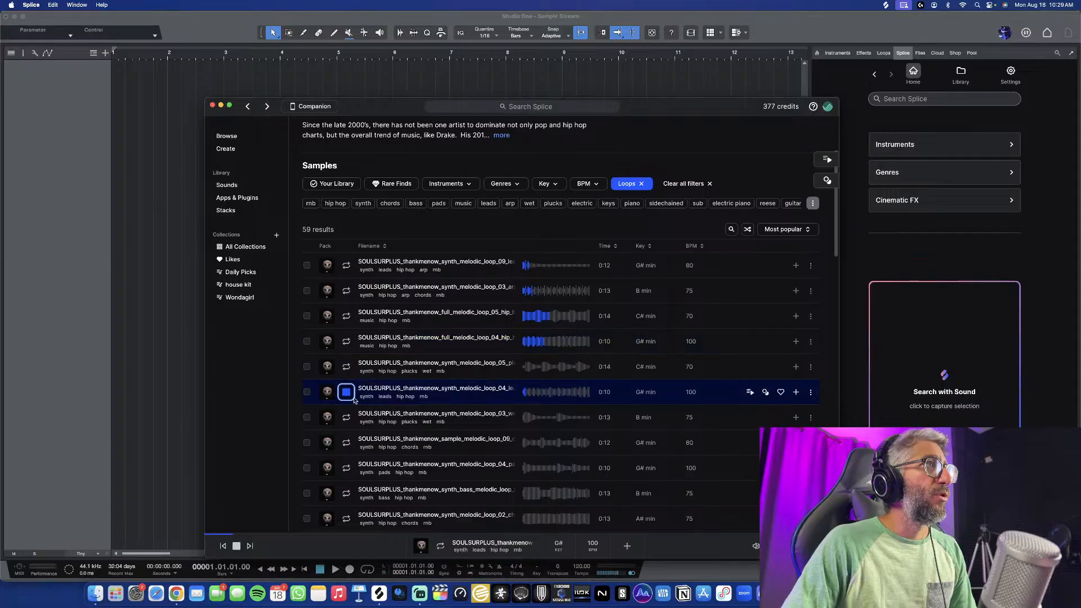
scroll(372, 419, down, 1)
click(348, 401)
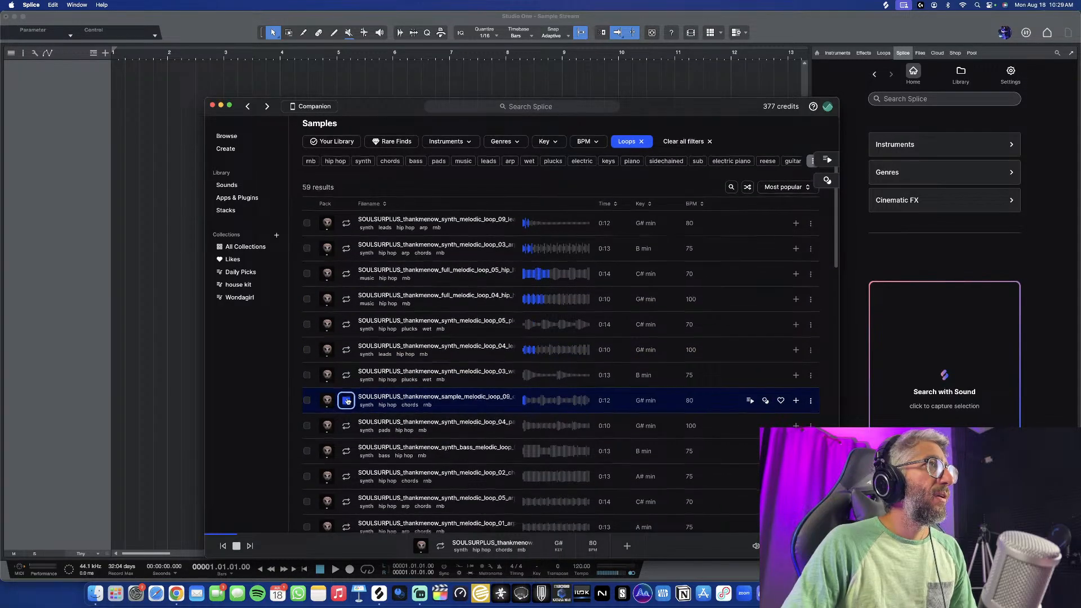
Preview further loops down the Thank Me Now list and return to the top of the pack page.
scroll(347, 401, down, 1)
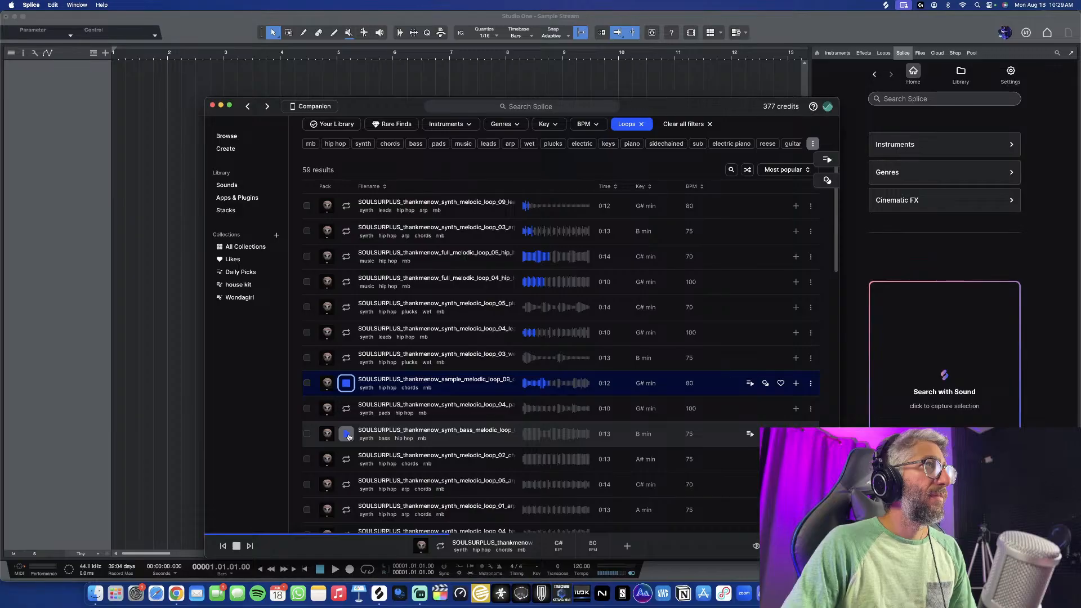
click(347, 435)
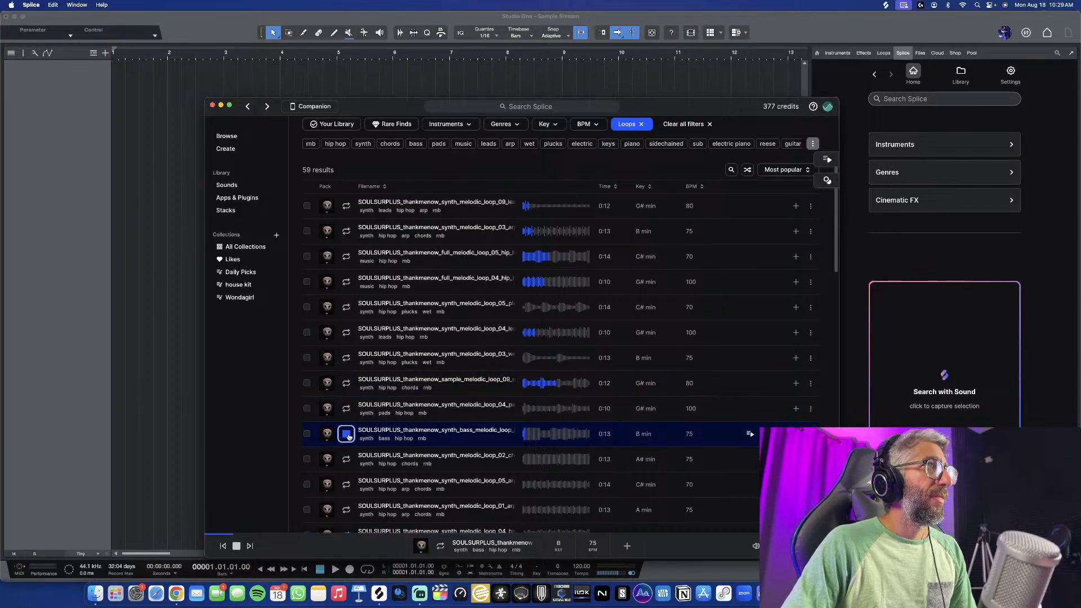
scroll(494, 375, down, 2)
click(347, 389)
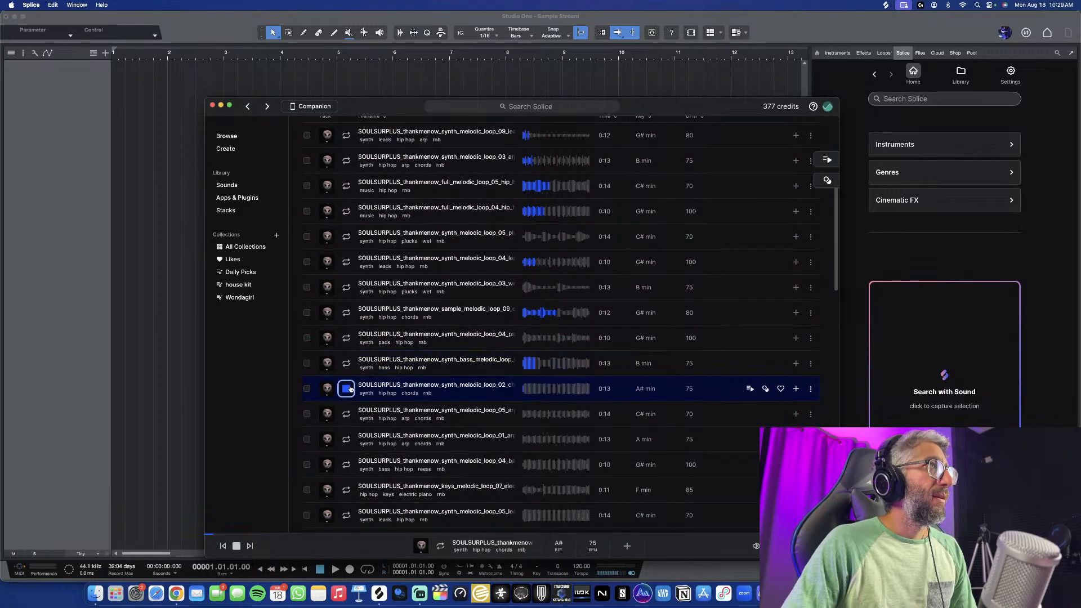
scroll(367, 437, down, 1)
scroll(367, 437, down, 1)
click(346, 384)
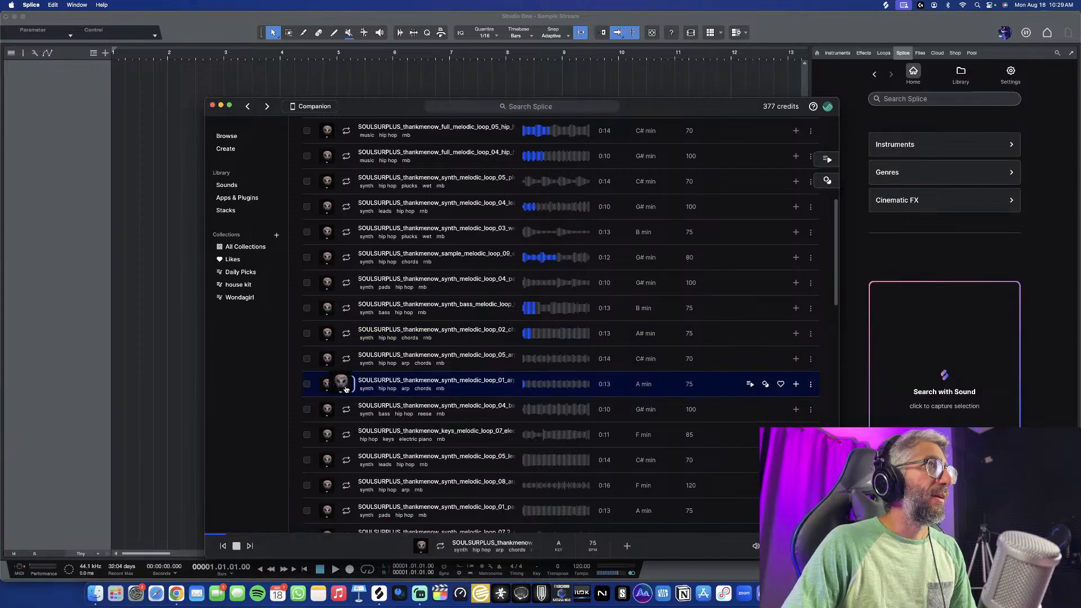
click(345, 410)
scroll(346, 413, down, 2)
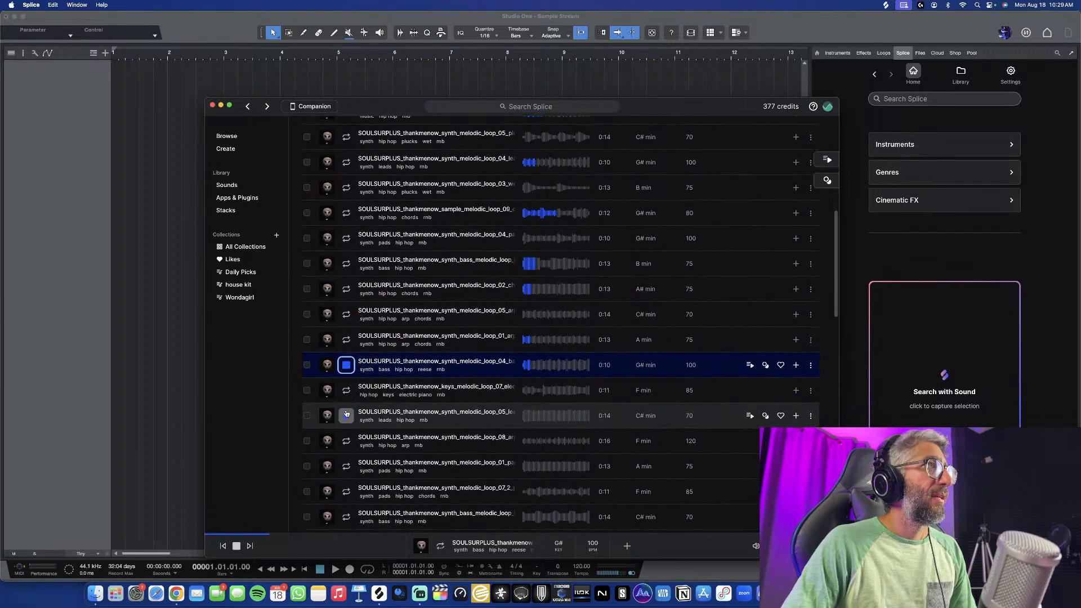
click(348, 417)
scroll(397, 395, down, 3)
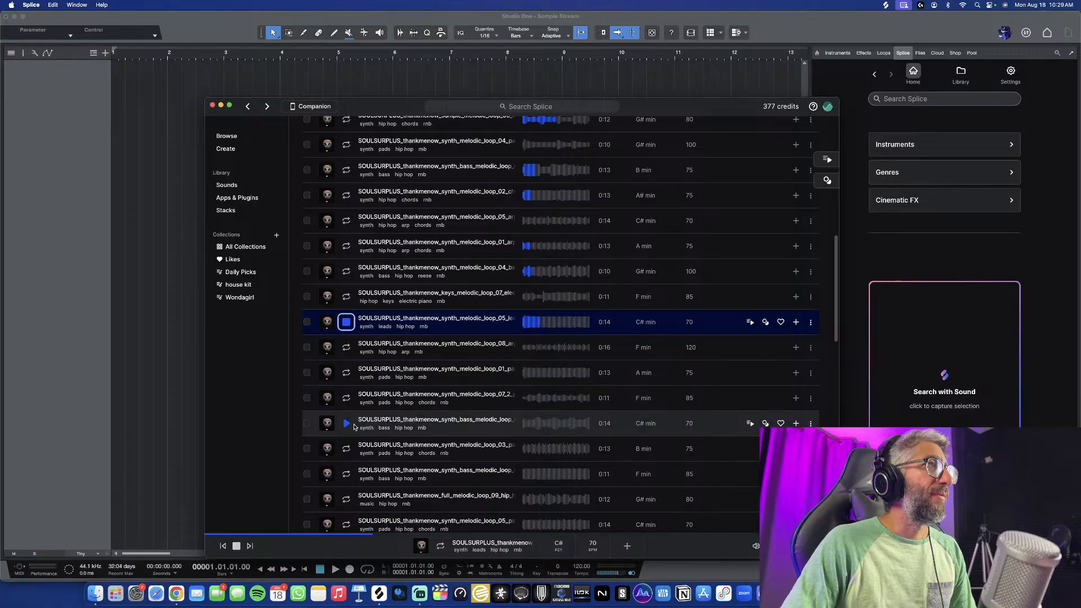
click(346, 374)
scroll(361, 403, down, 3)
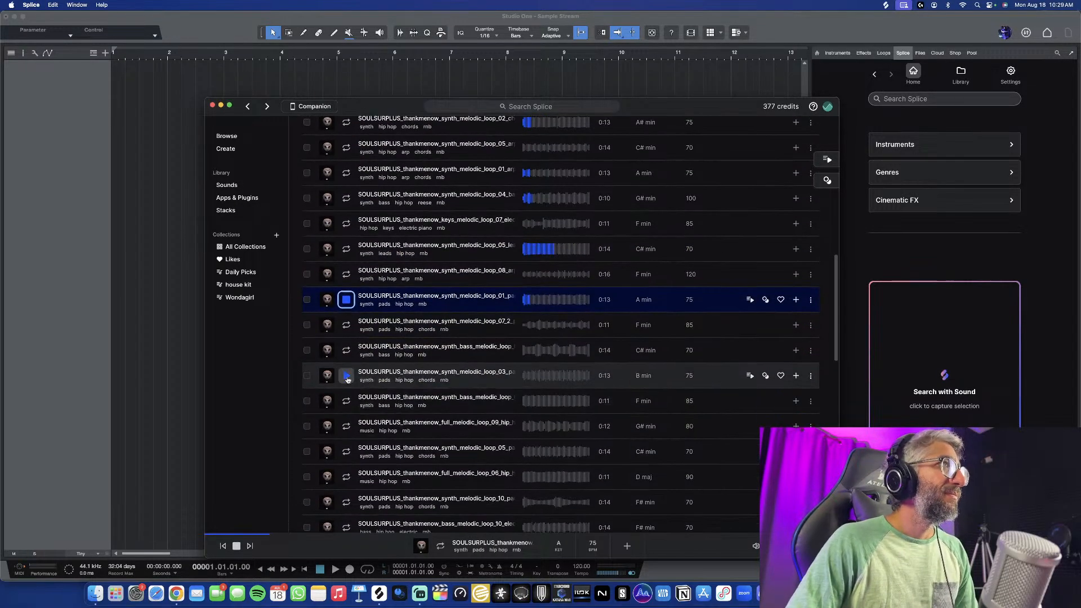
click(346, 377)
scroll(454, 376, up, 15)
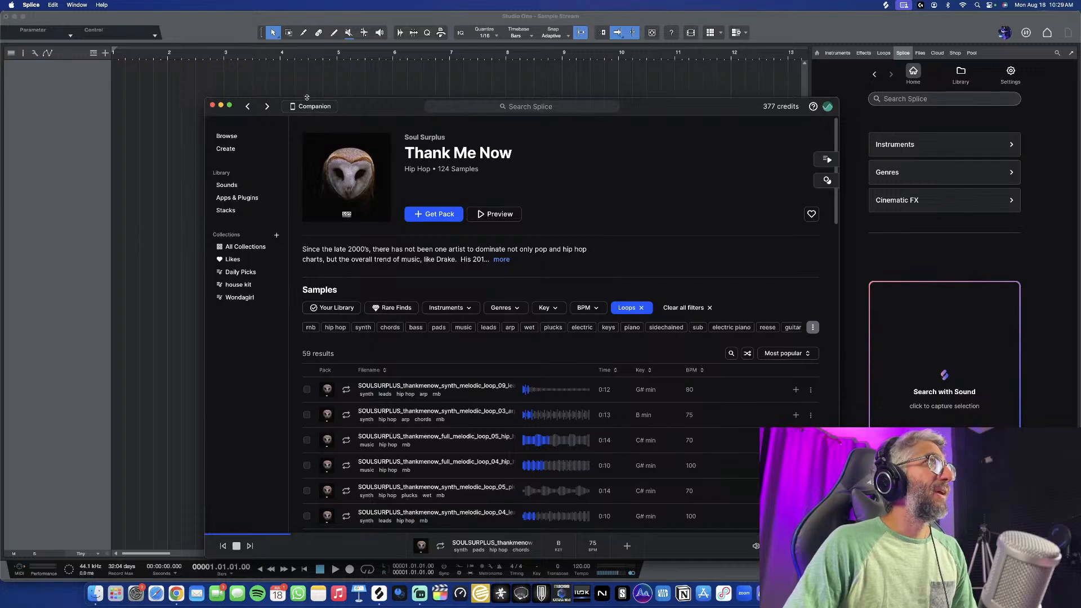
Go back to Browse and open the Instant Soul Vol.2 pack from What's New This Week.
click(247, 107)
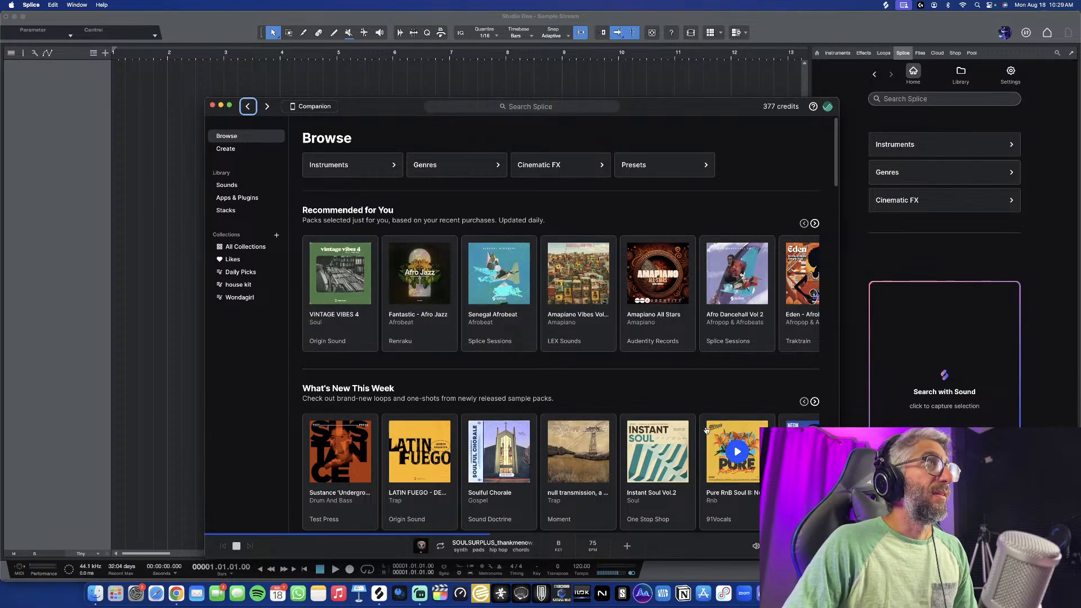
scroll(683, 325, right, 3)
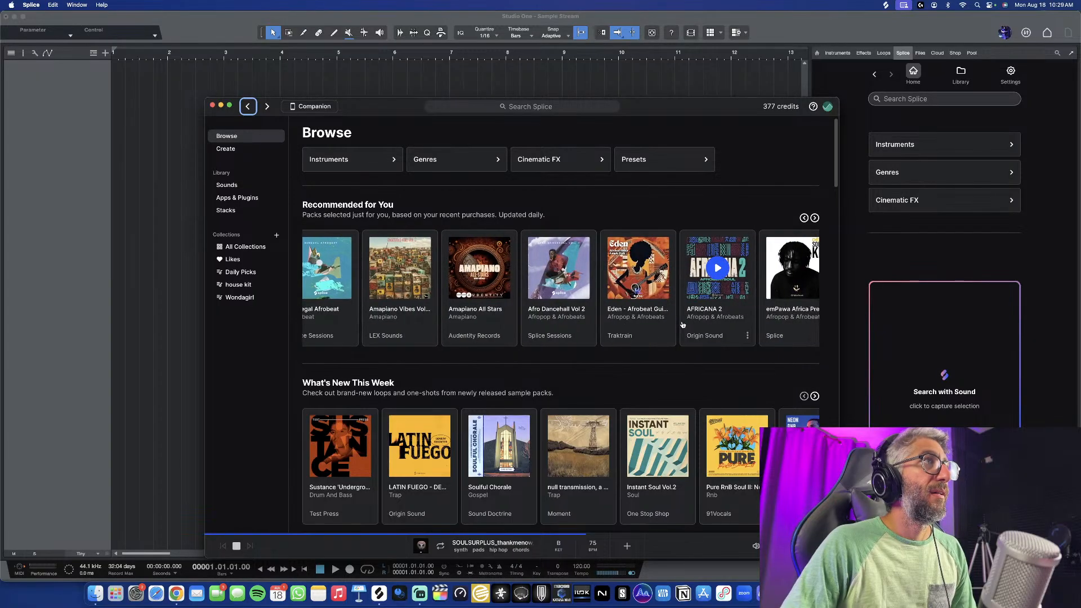
scroll(683, 325, right, 5)
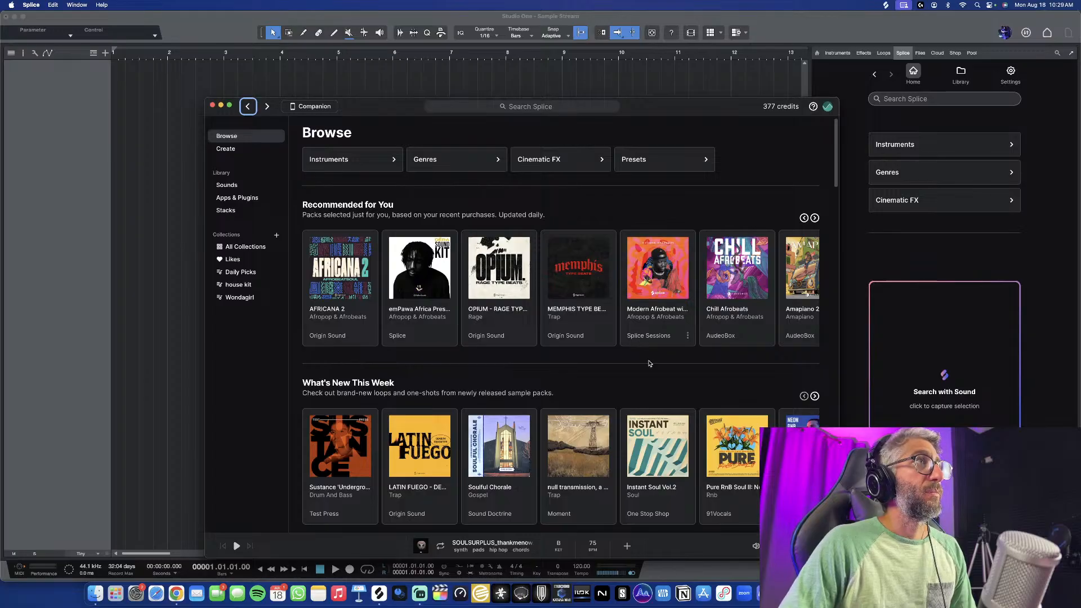
scroll(651, 366, down, 1)
scroll(651, 366, down, 3)
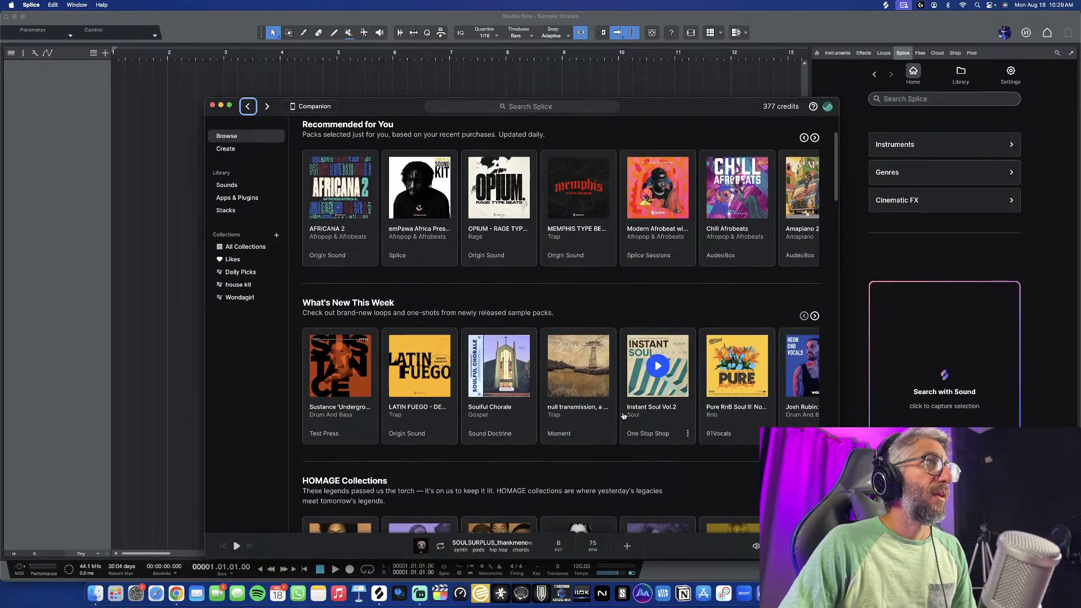
click(668, 398)
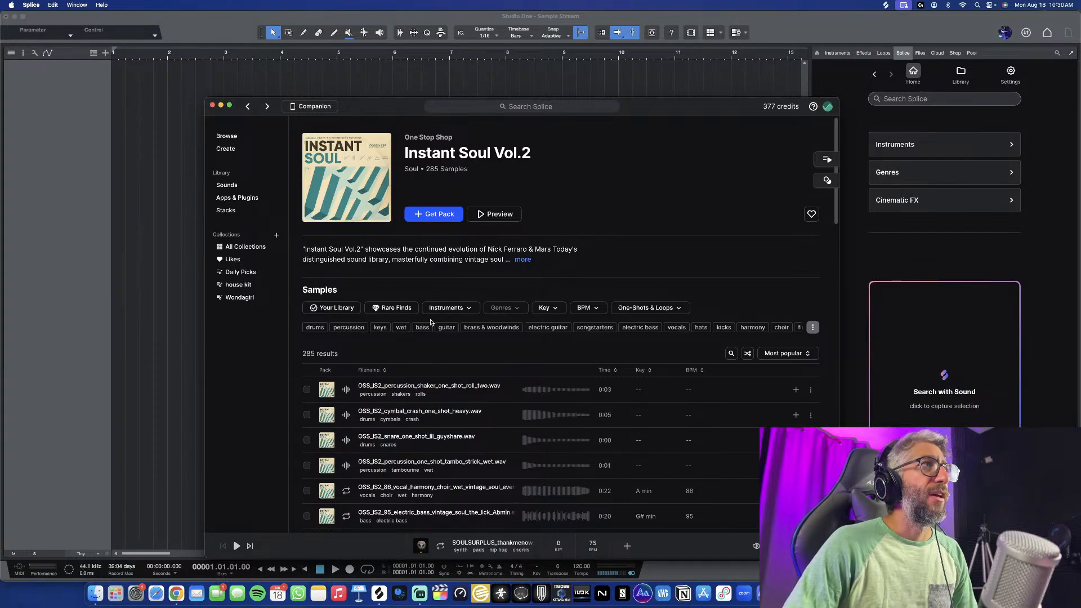
Filter the Instant Soul Vol.2 samples to show Loops only.
click(665, 309)
click(622, 335)
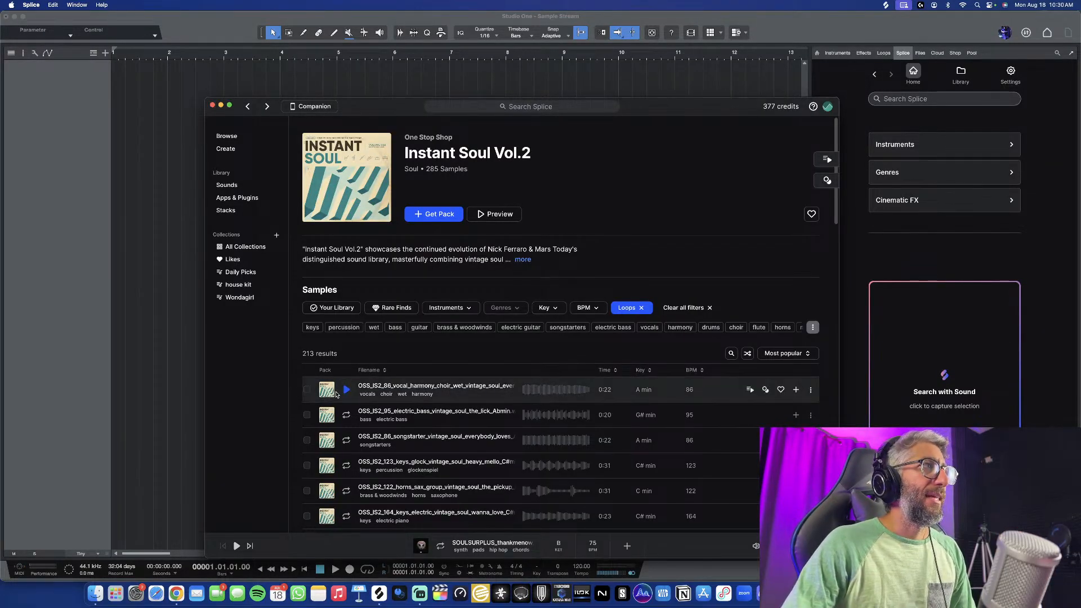
Preview the first few Instant Soul Vol.2 loops, including the vocal harmony, electric bass and songstarter loops.
click(347, 391)
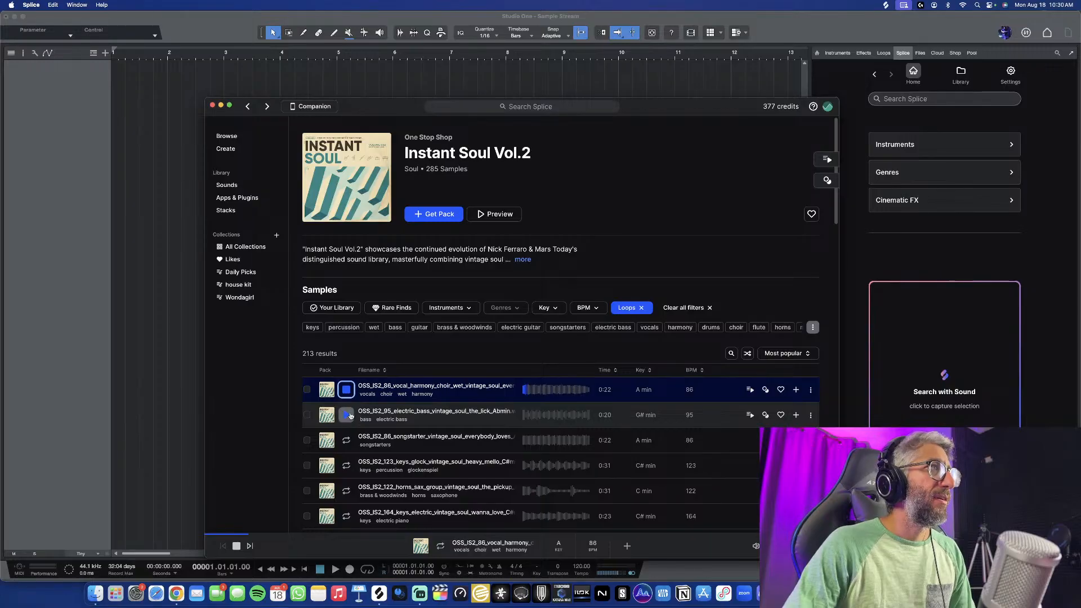
click(347, 415)
scroll(412, 428, down, 3)
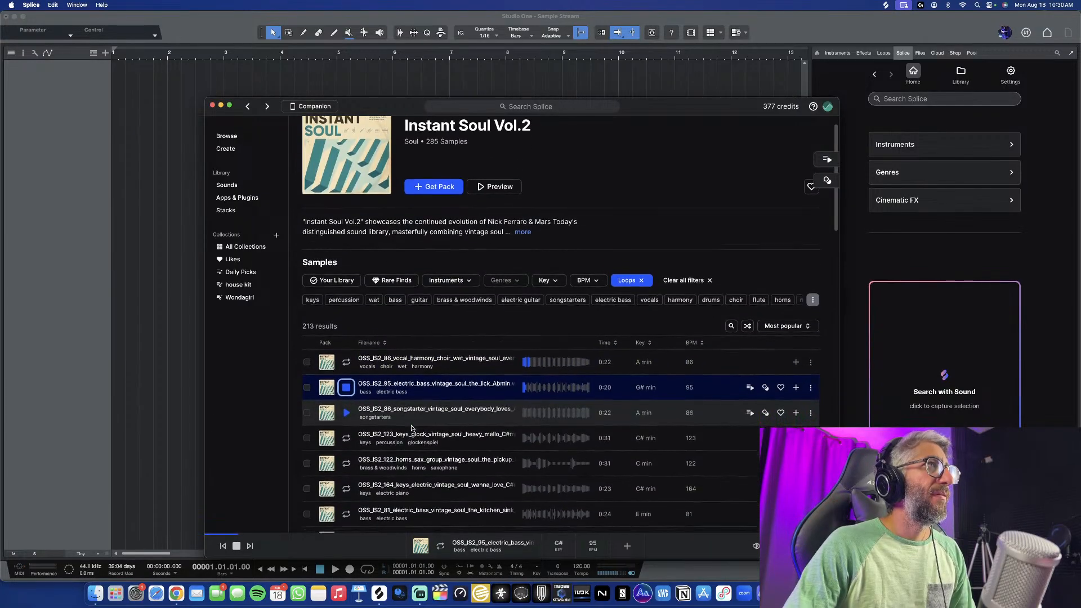
click(346, 400)
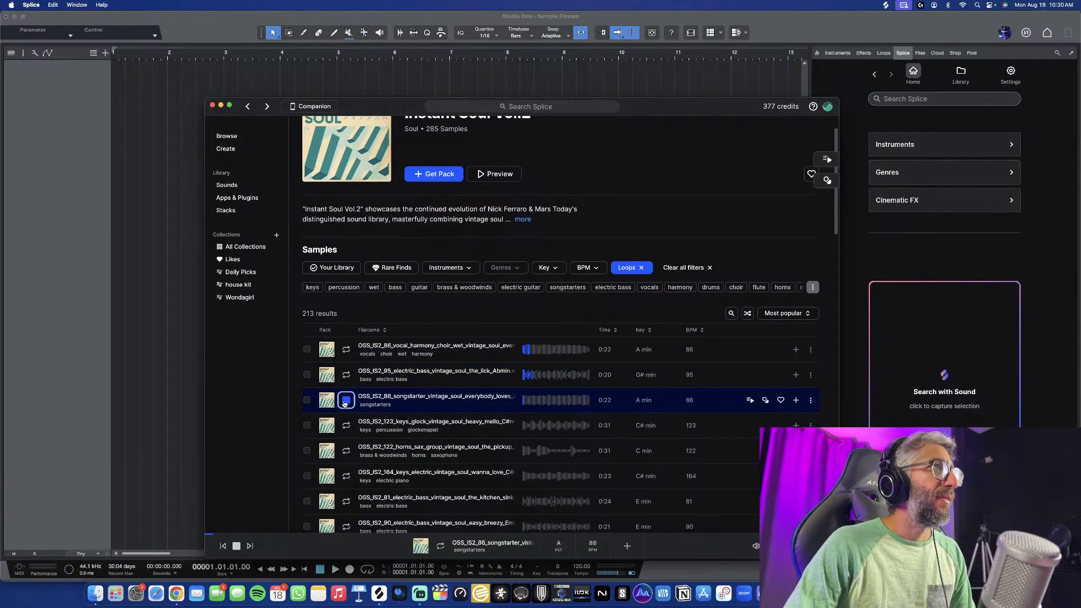
scroll(359, 428, down, 2)
scroll(359, 428, down, 1)
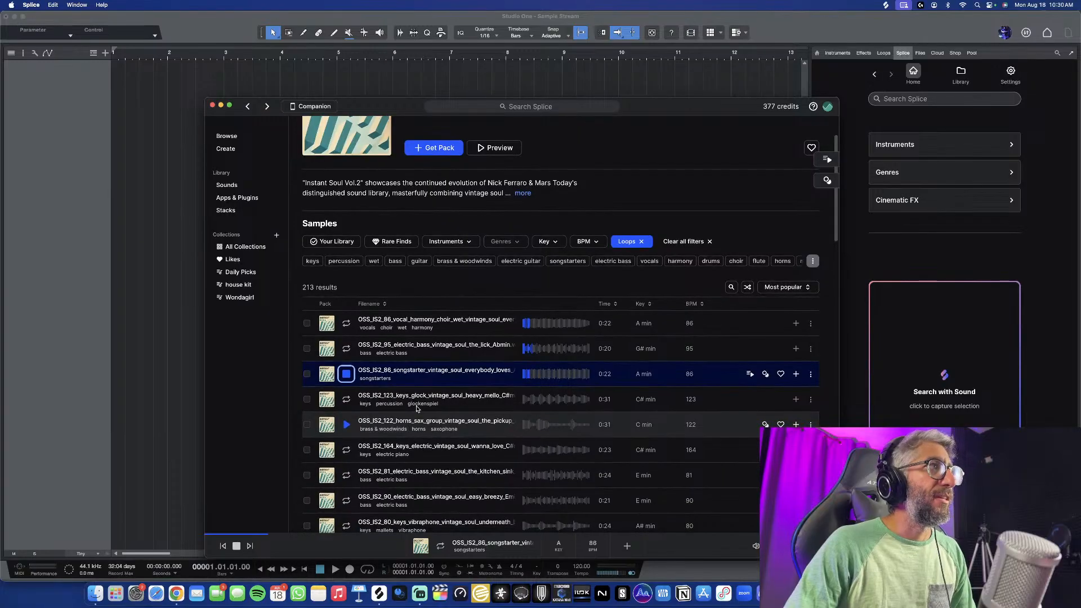
Add the OSS_IS2_86_songstarter_vintage_soul_everybody_loves loop into the arrangement as a new track, then close the Companion window.
click(797, 374)
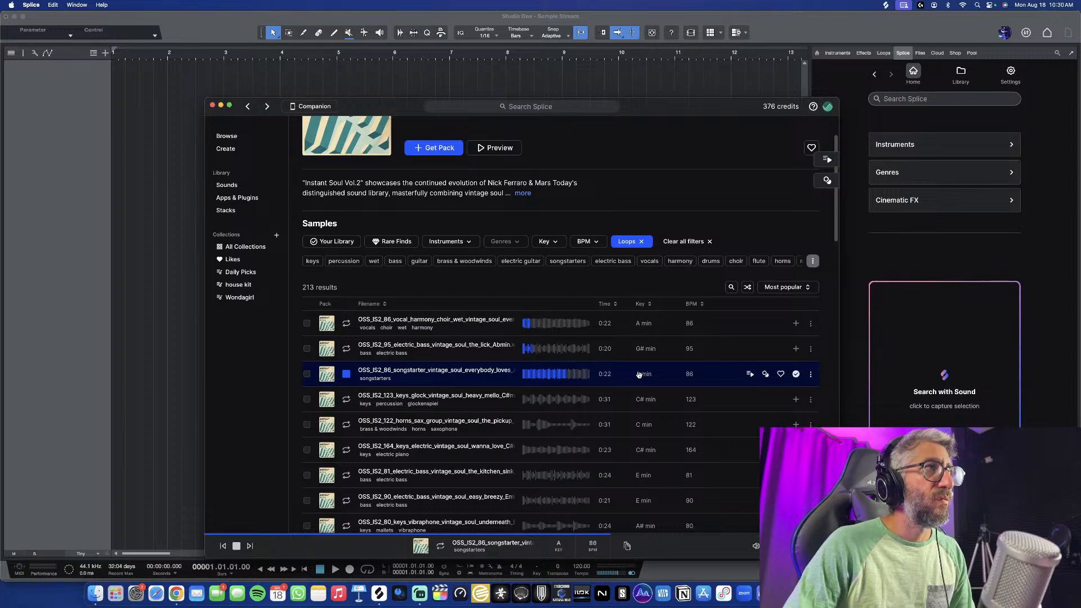
drag(433, 376, 121, 182)
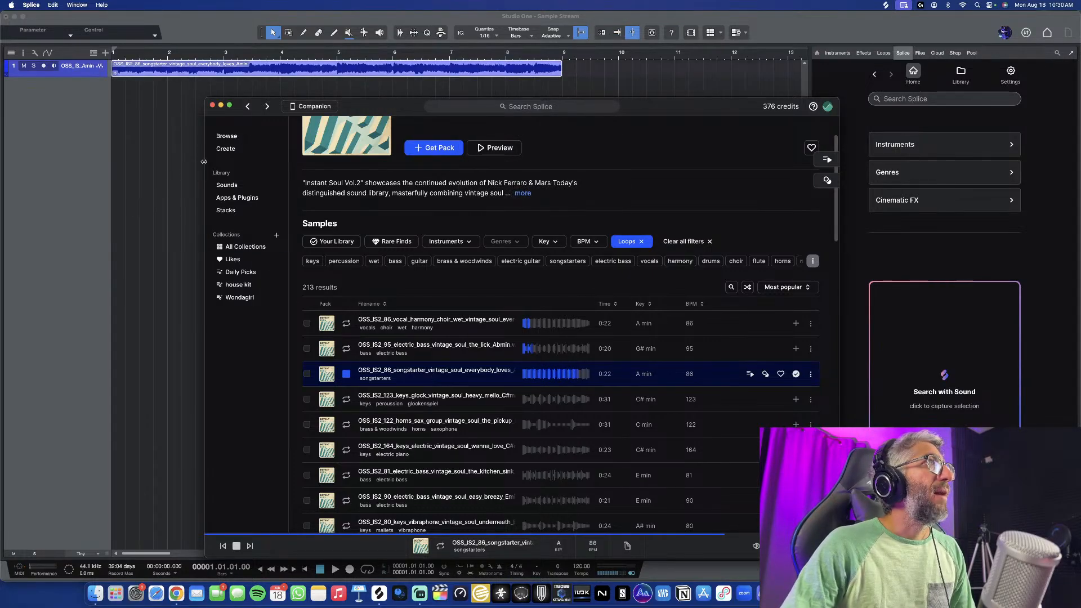
click(212, 105)
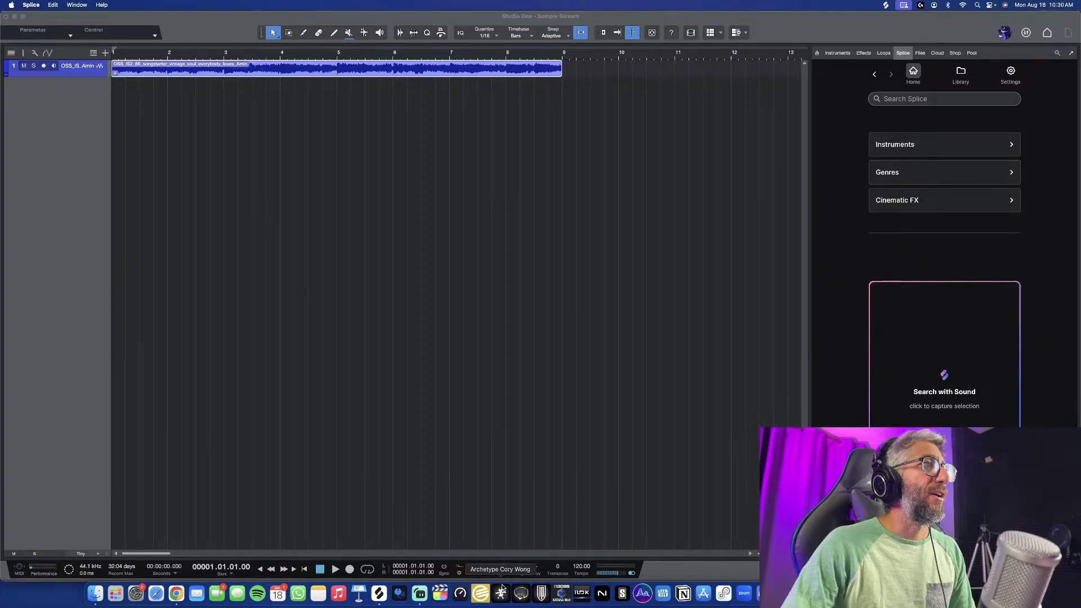
Stop the loop preview in the Splice Companion and close the Companion window.
click(379, 593)
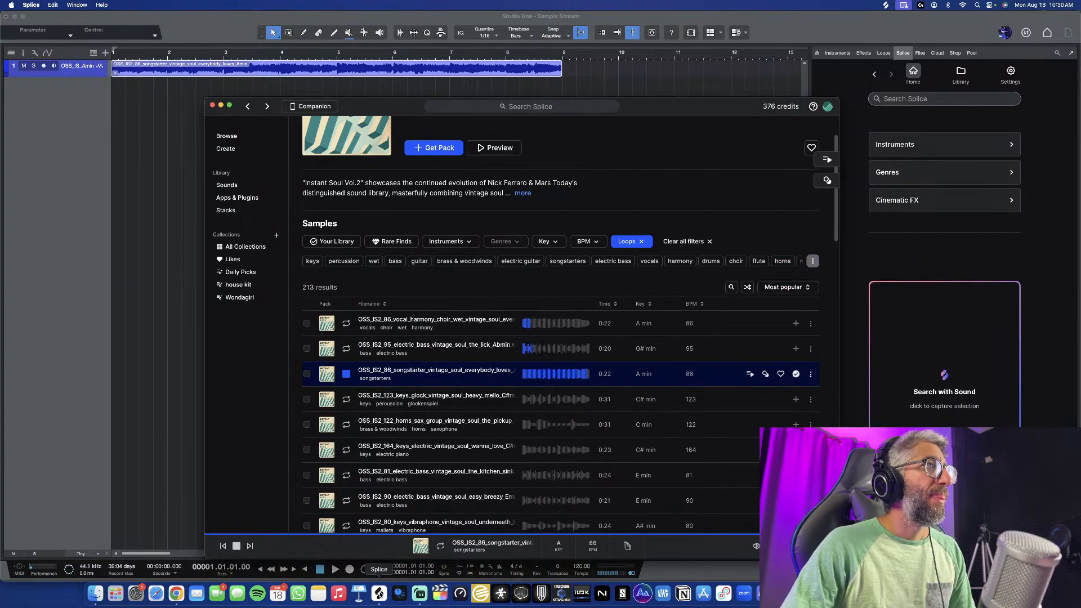
click(236, 546)
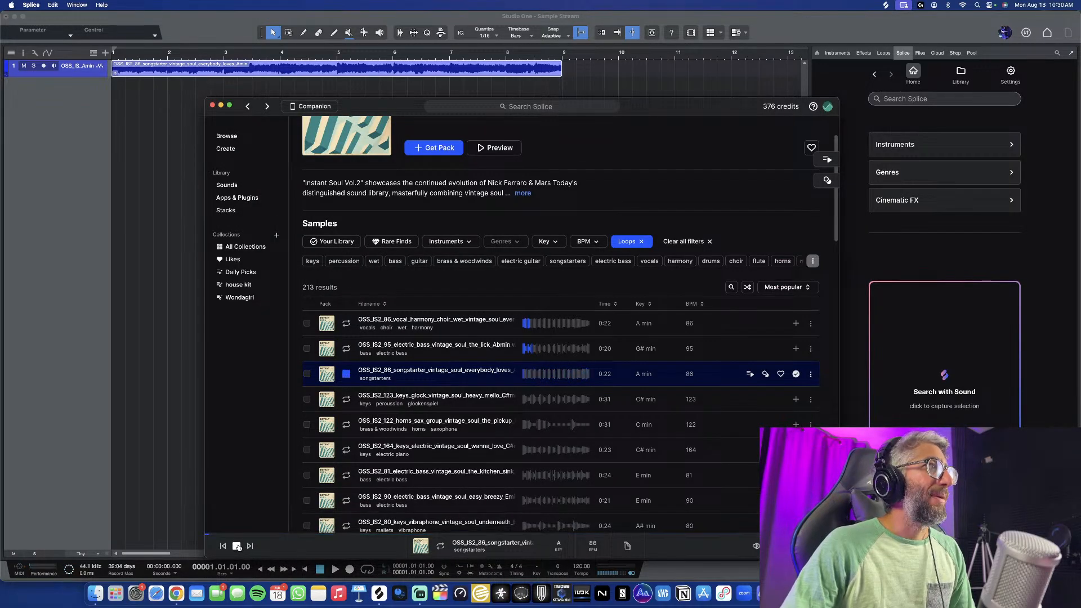
click(213, 106)
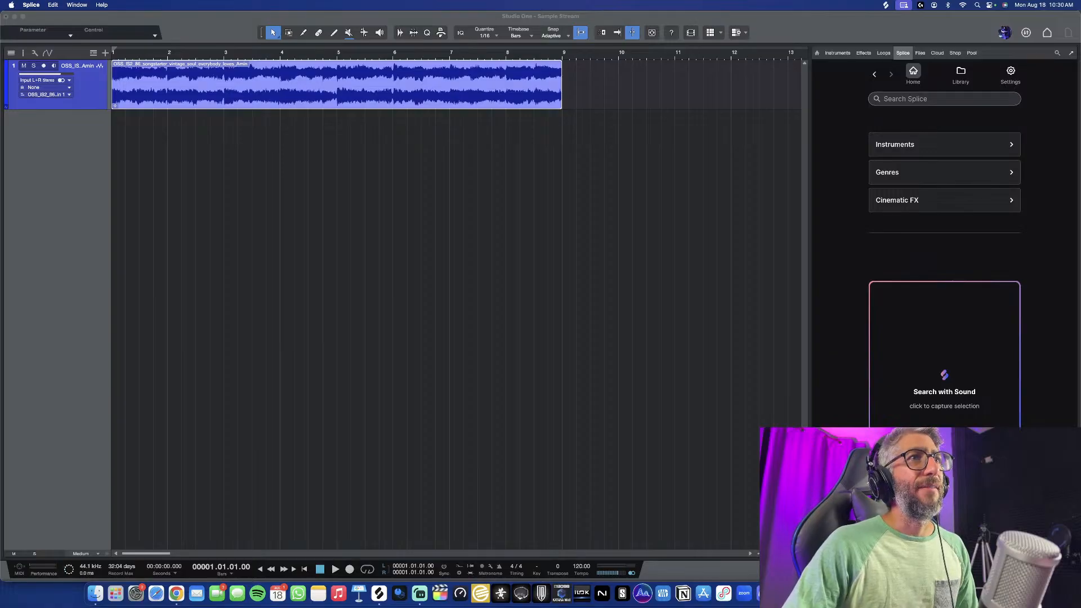
Hide the browser and play back the songstarter loop in the arrangement.
key(F5)
scroll(442, 319, up, 5)
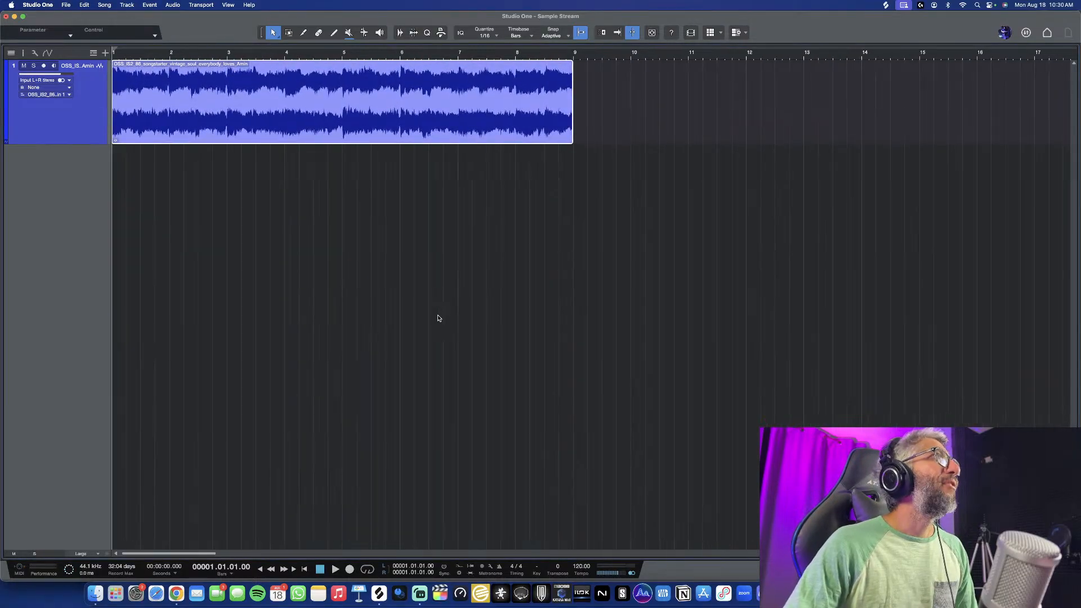
key(space)
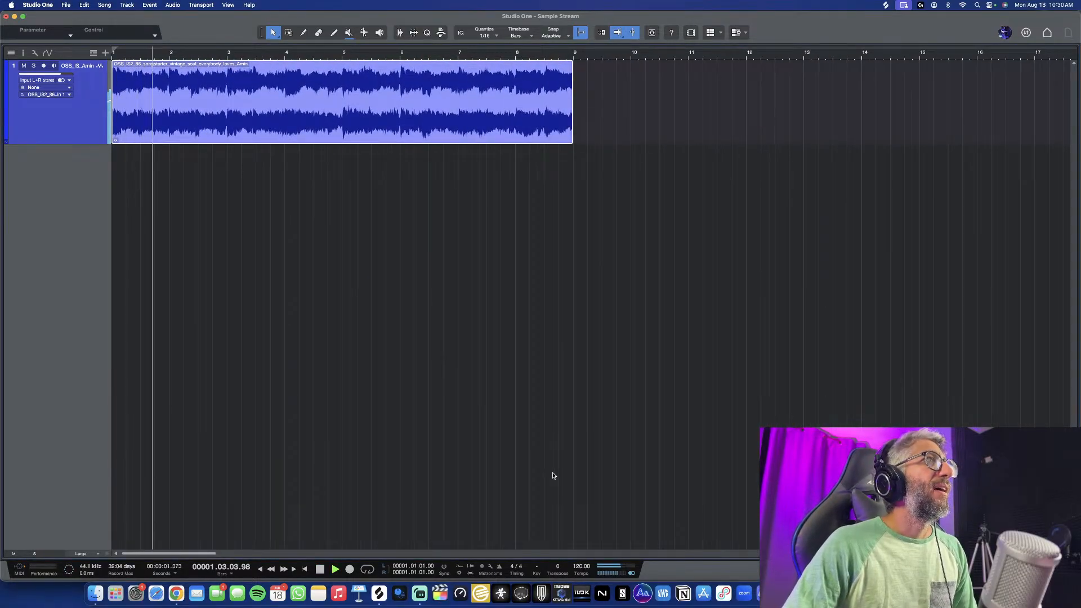
key(space)
Set the song tempo to 86 BPM and play the loop back.
double_click(577, 567)
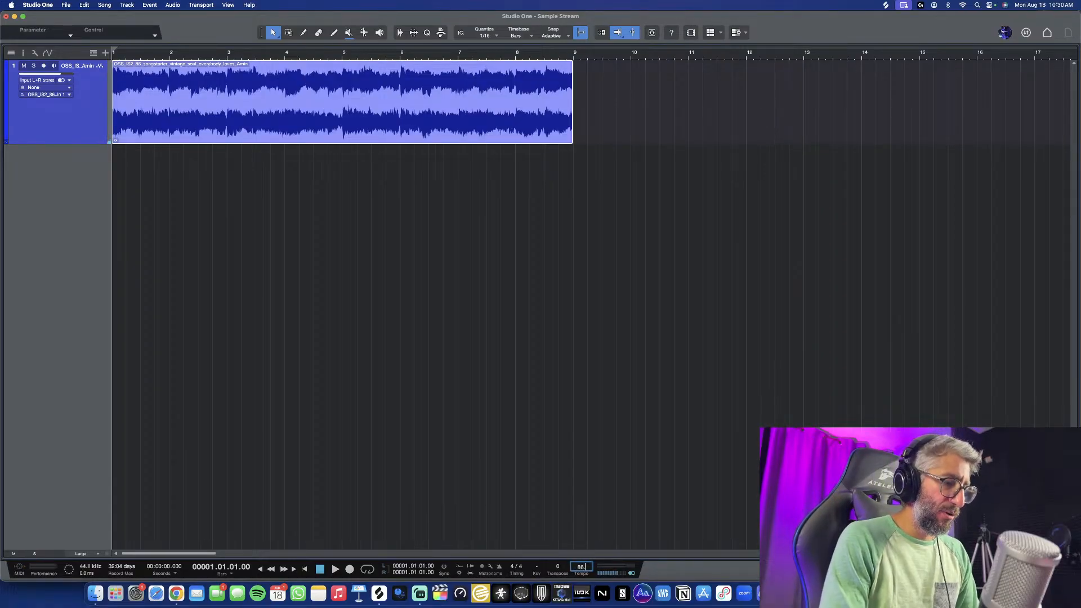
key(Return)
key(space)
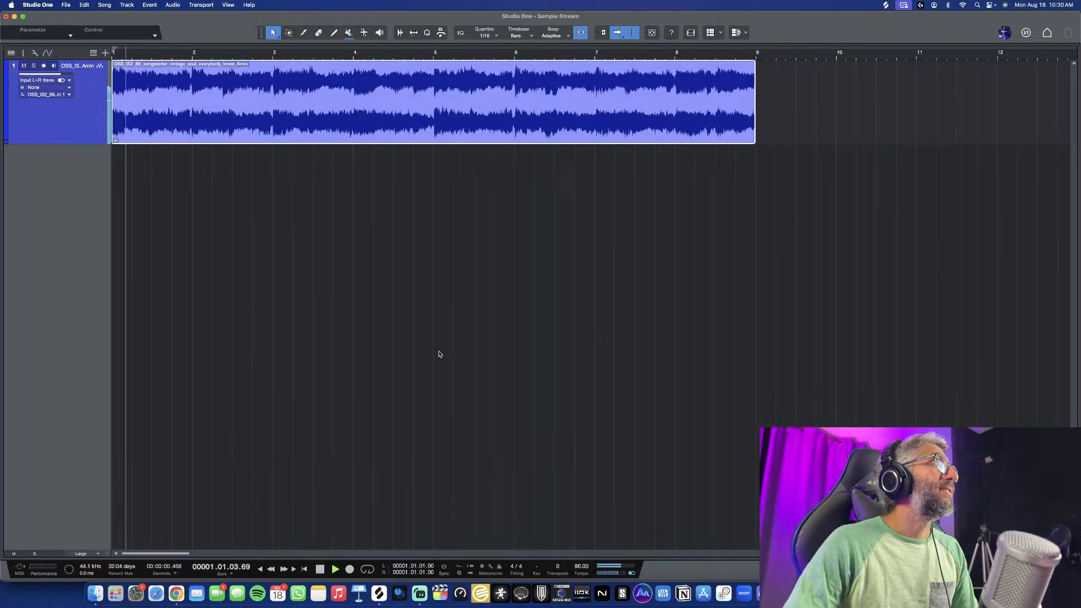
key(space)
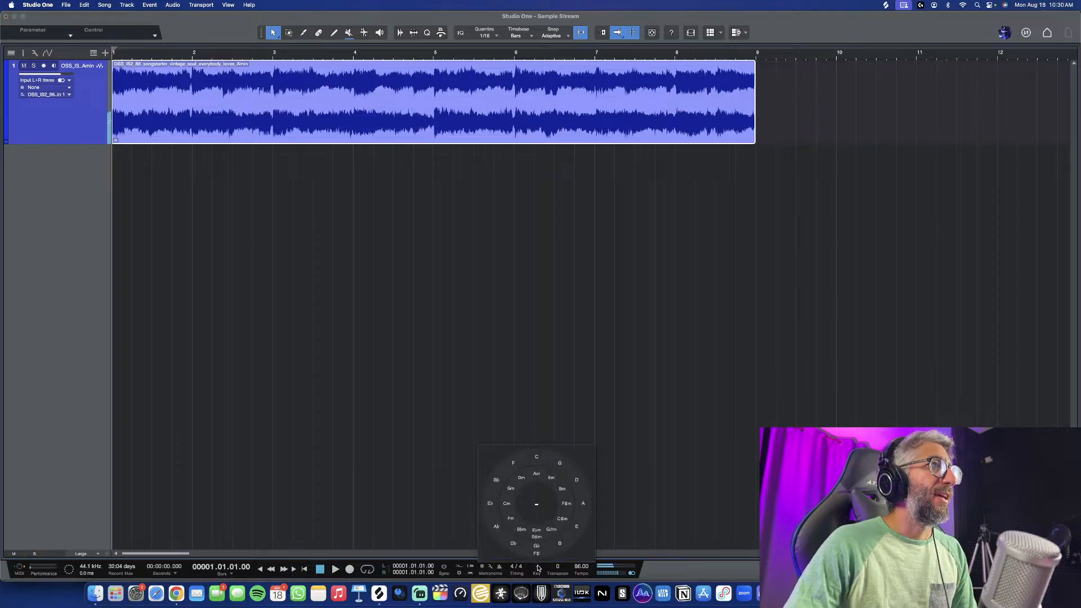
Set the song key to A minor.
click(536, 568)
click(537, 476)
key(shift+w)
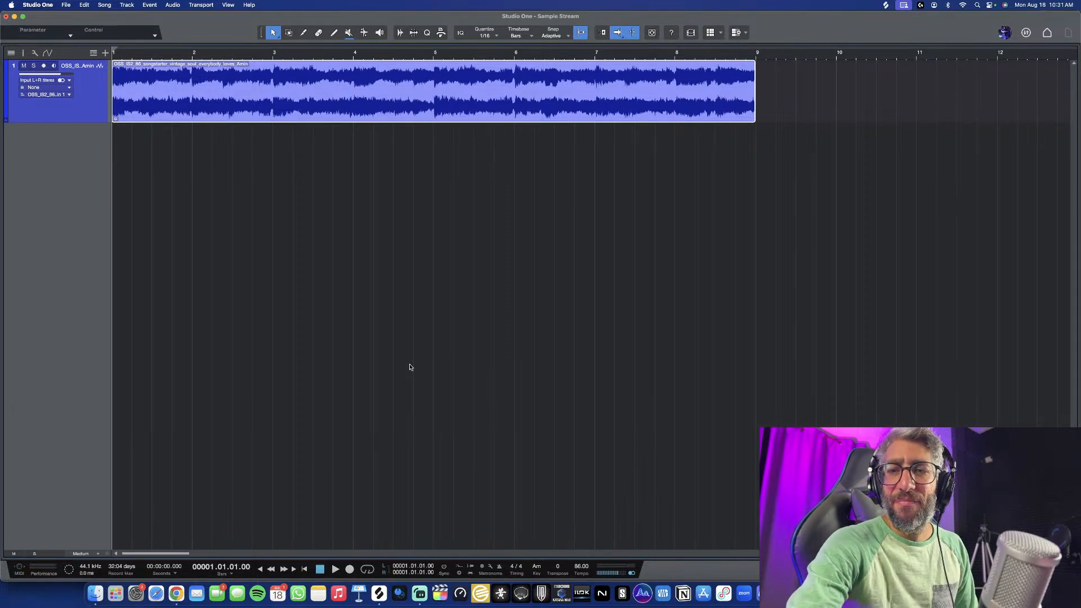
Switch to Streamlabs and YouTube Studio and rename the livestream title to Sampling Tutorial/ Studio One Pro 7 Livestream 2025.
click(420, 594)
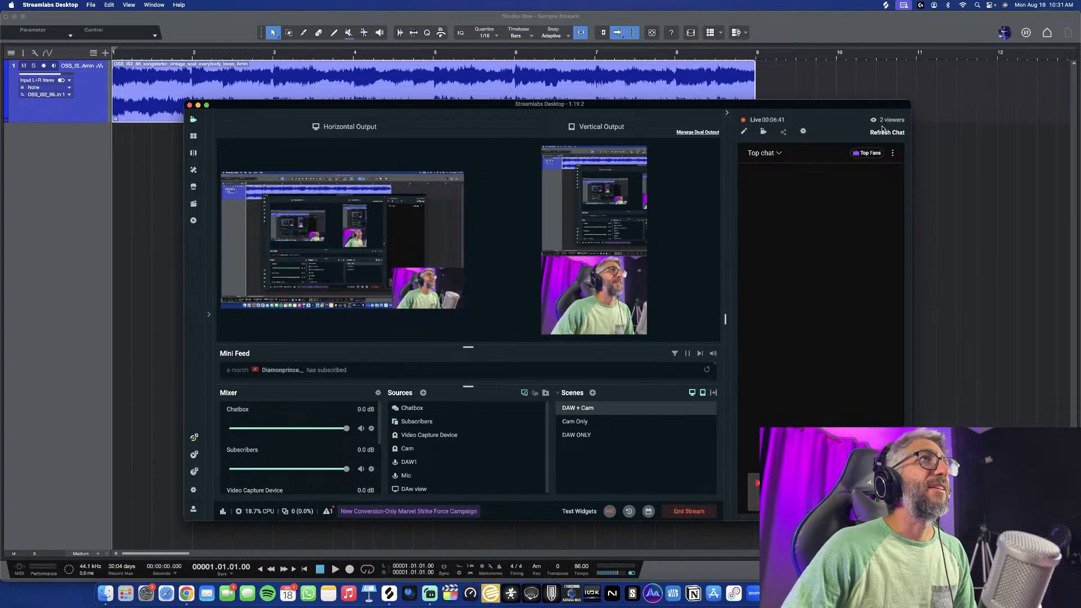
click(807, 133)
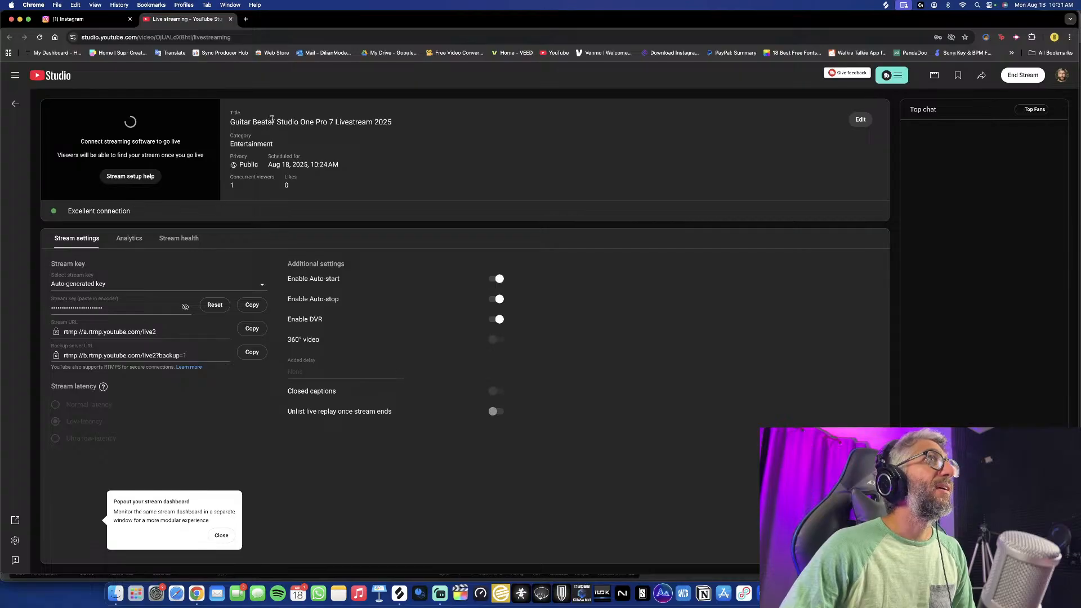
click(860, 119)
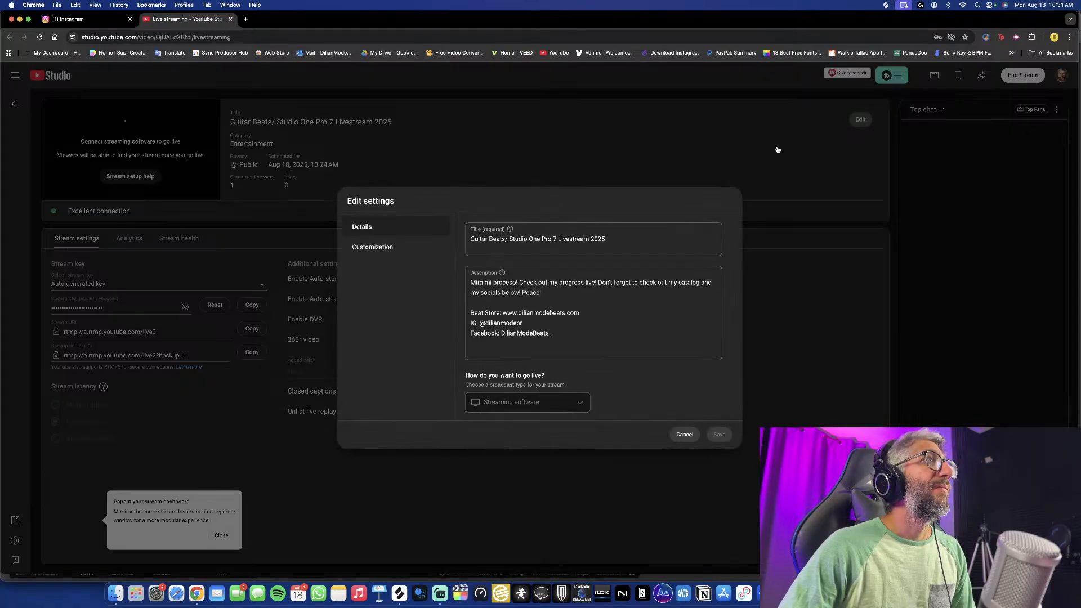
click(506, 239)
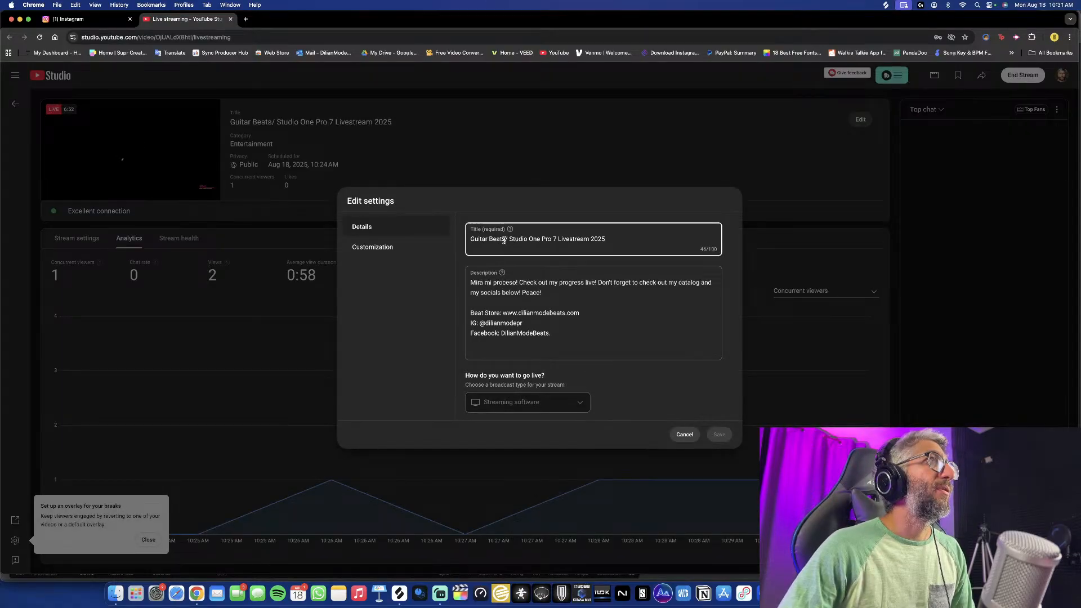
key(BackSpace)
key(BackSpace)
key(BackSpace)
key(BackSpace)
key(BackSpace)
key(BackSpace)
key(BackSpace)
key(BackSpace)
key(BackSpace)
key(BackSpace)
key(BackSpace)
key(BackSpace)
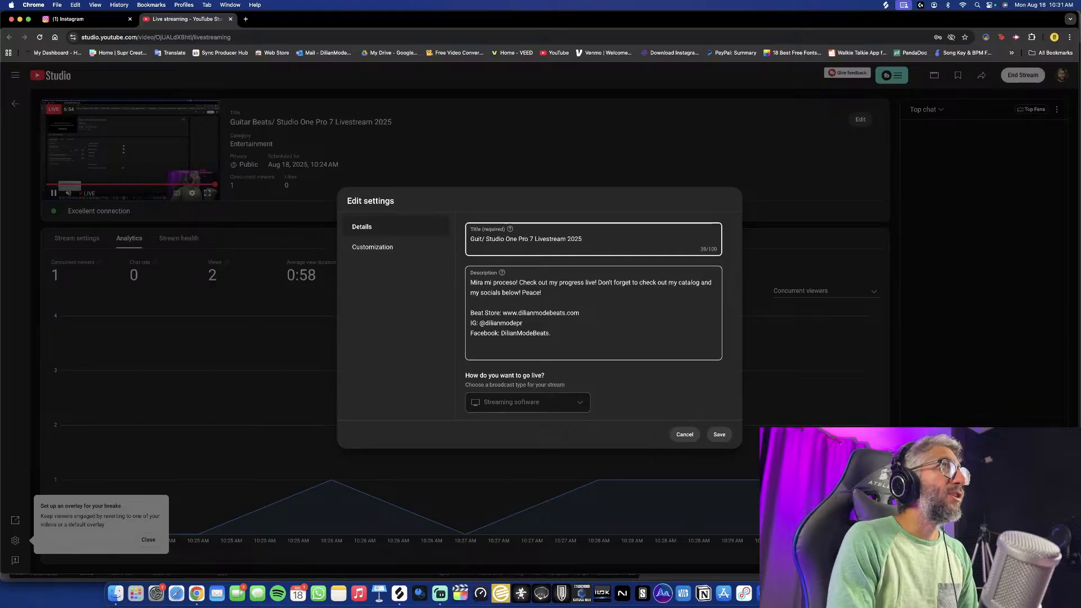
text(ampling)
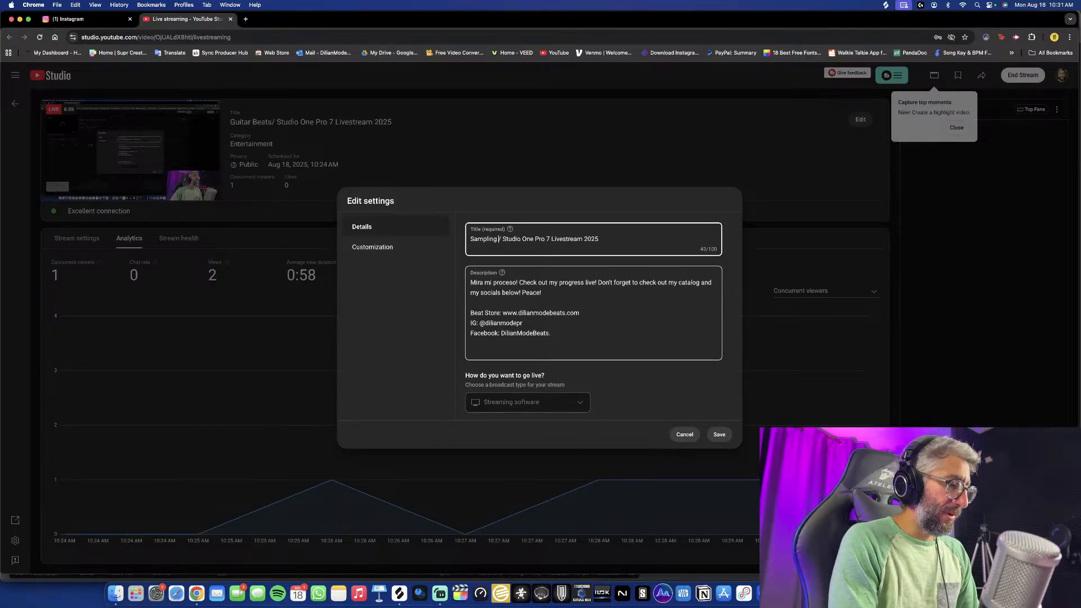
text( Tutori)
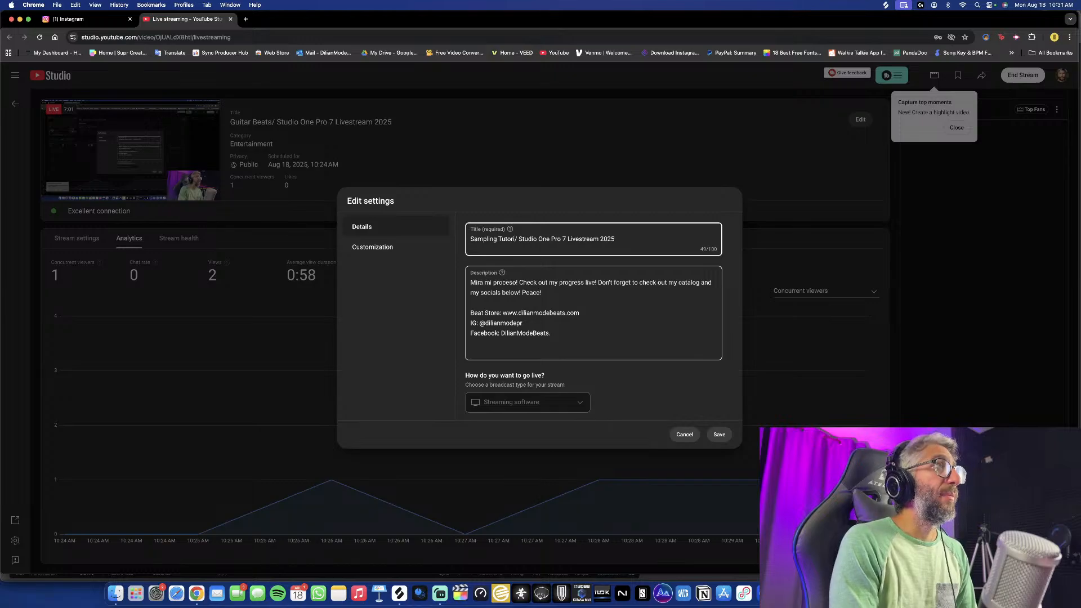
text(ial)
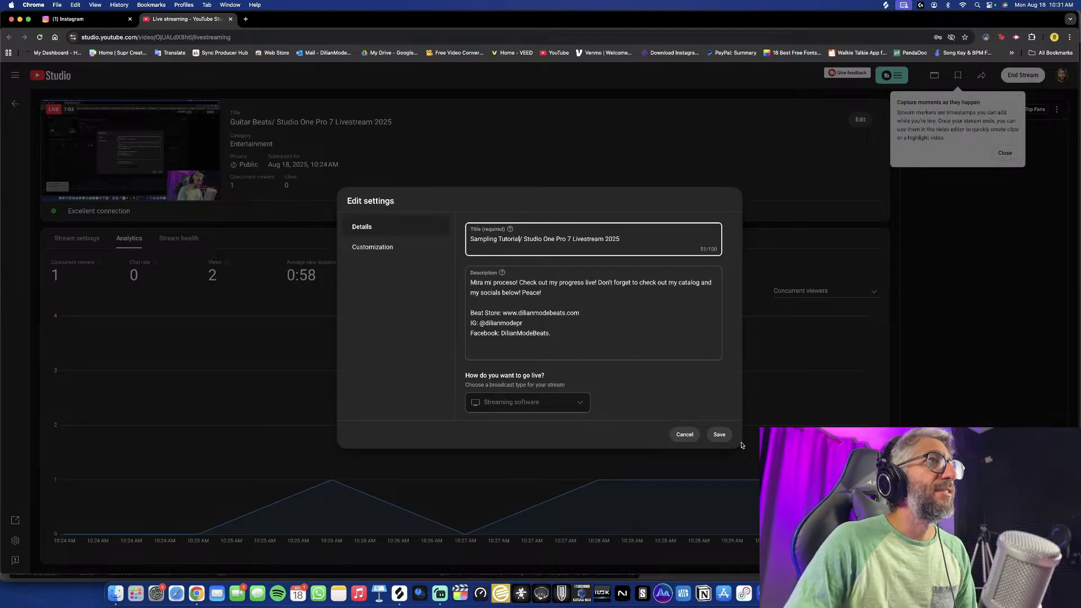
click(719, 434)
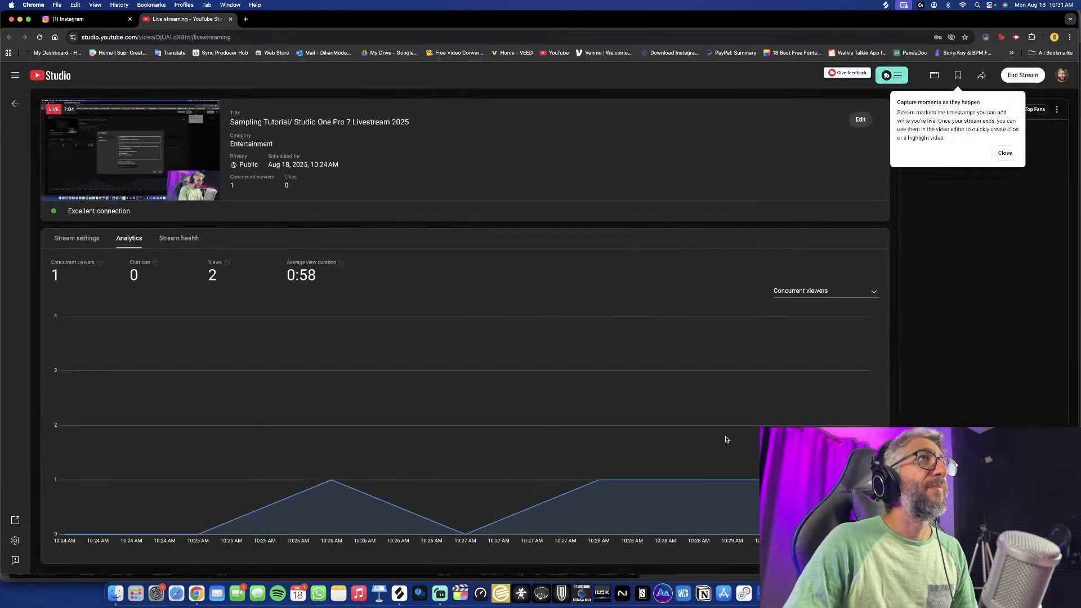
Dismiss the tip, close the YouTube Studio tab, and minimize Chrome and Streamlabs to return to Studio One.
click(1005, 153)
click(231, 19)
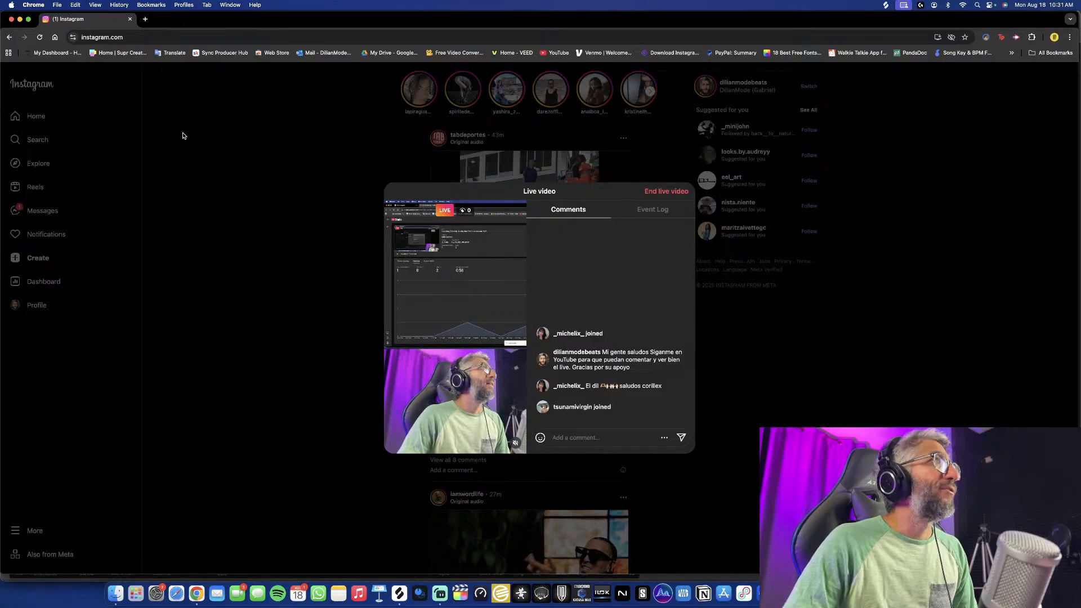
click(20, 19)
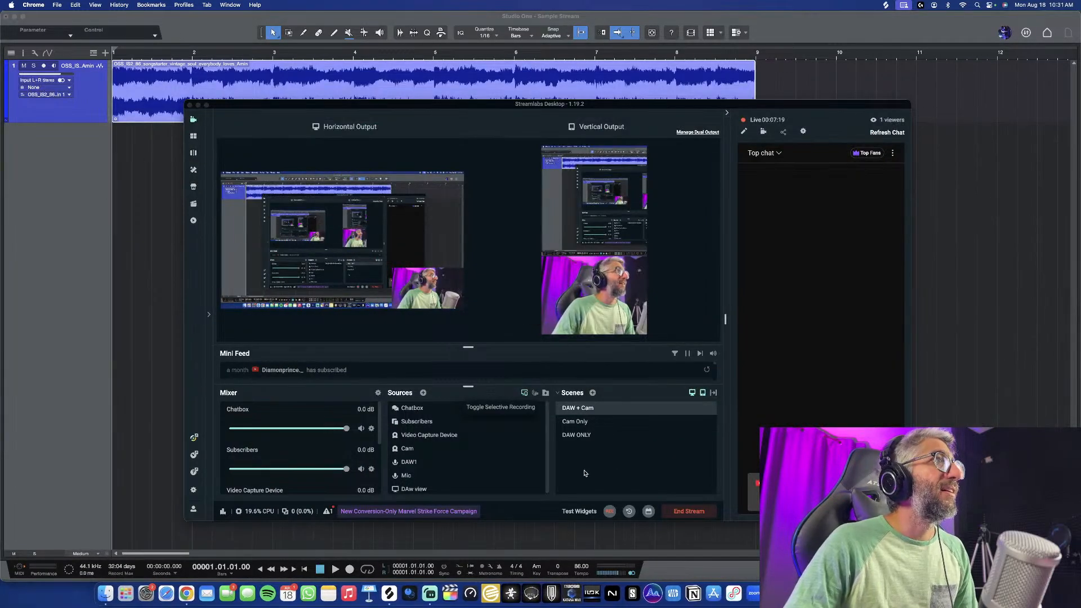
click(198, 107)
key(w)
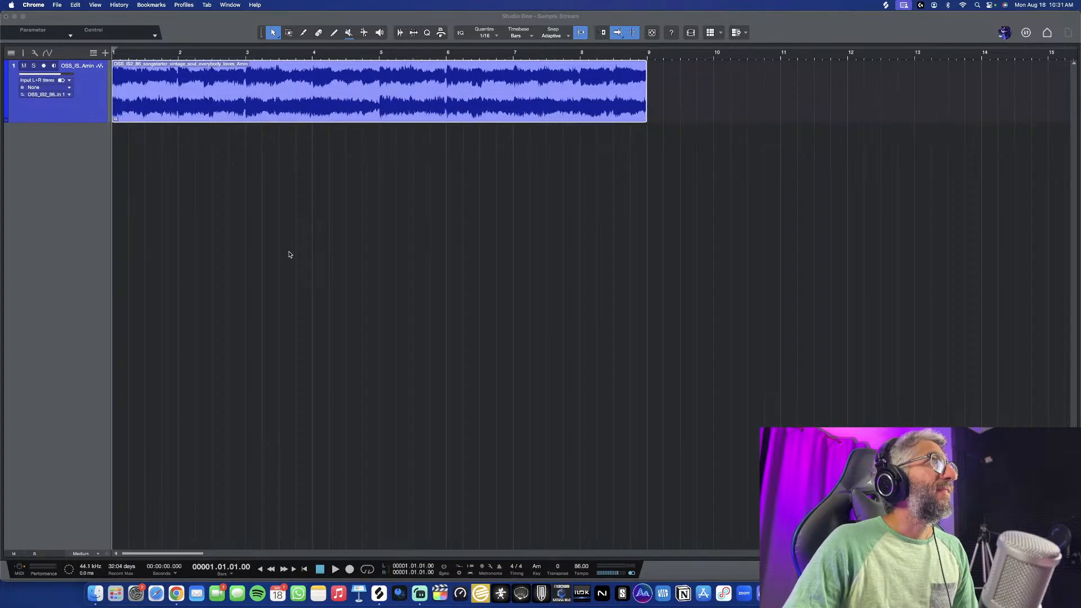
Select the loop event and listen to it in the arrangement.
scroll(289, 254, up, 2)
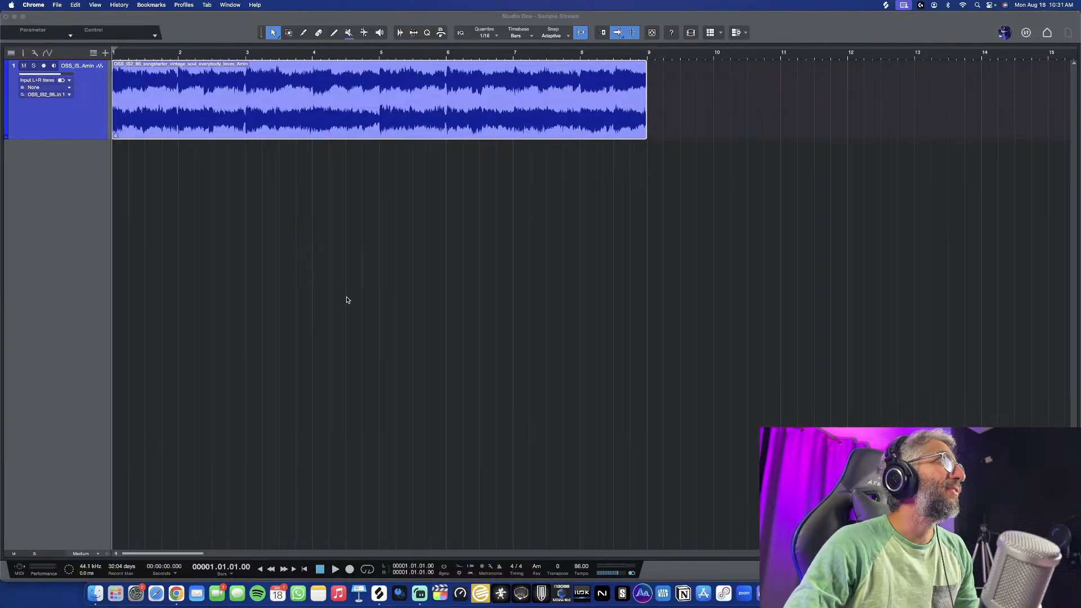
scroll(348, 300, up, 1)
scroll(348, 300, down, 2)
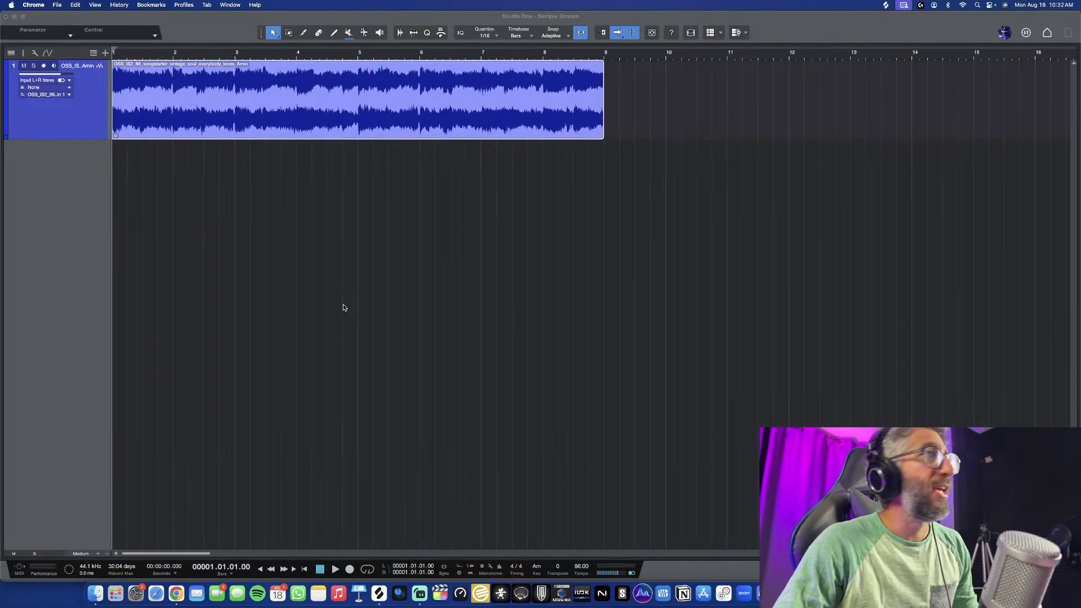
scroll(337, 314, up, 1)
scroll(337, 313, down, 1)
scroll(336, 313, up, 1)
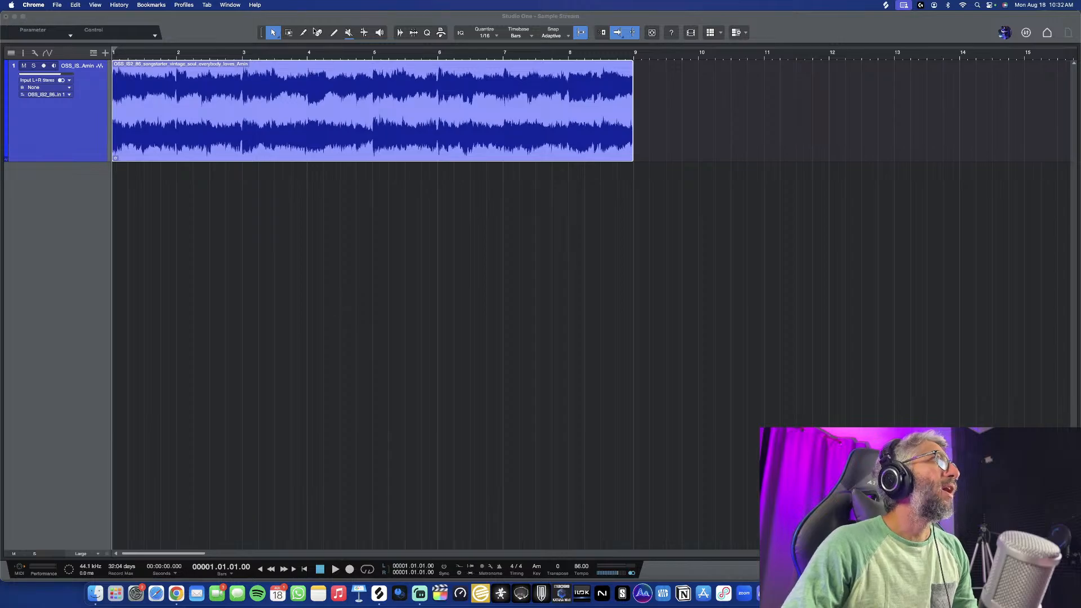
click(294, 82)
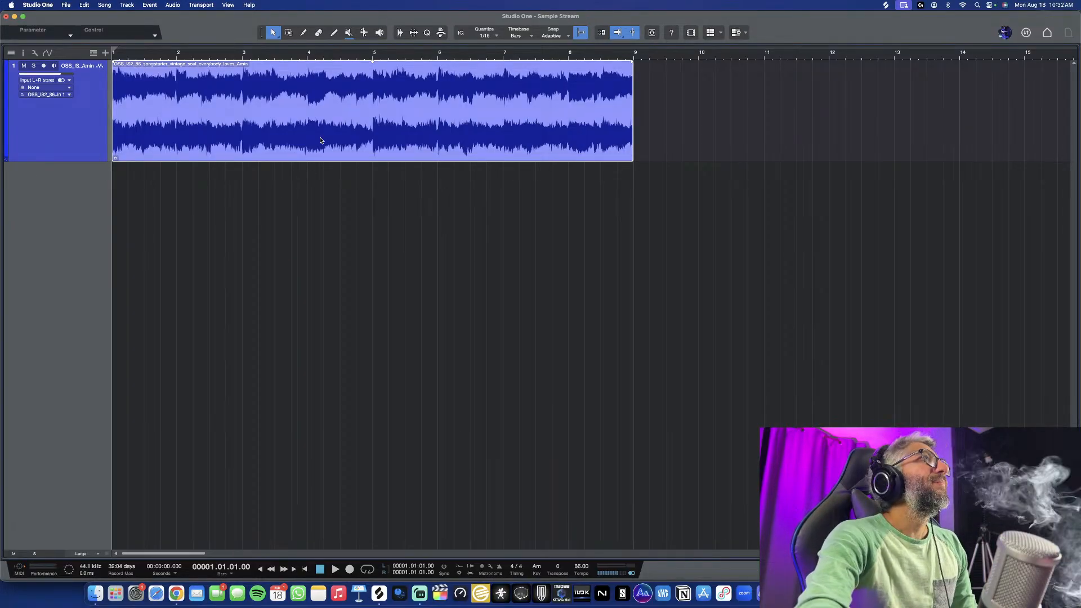
key(space)
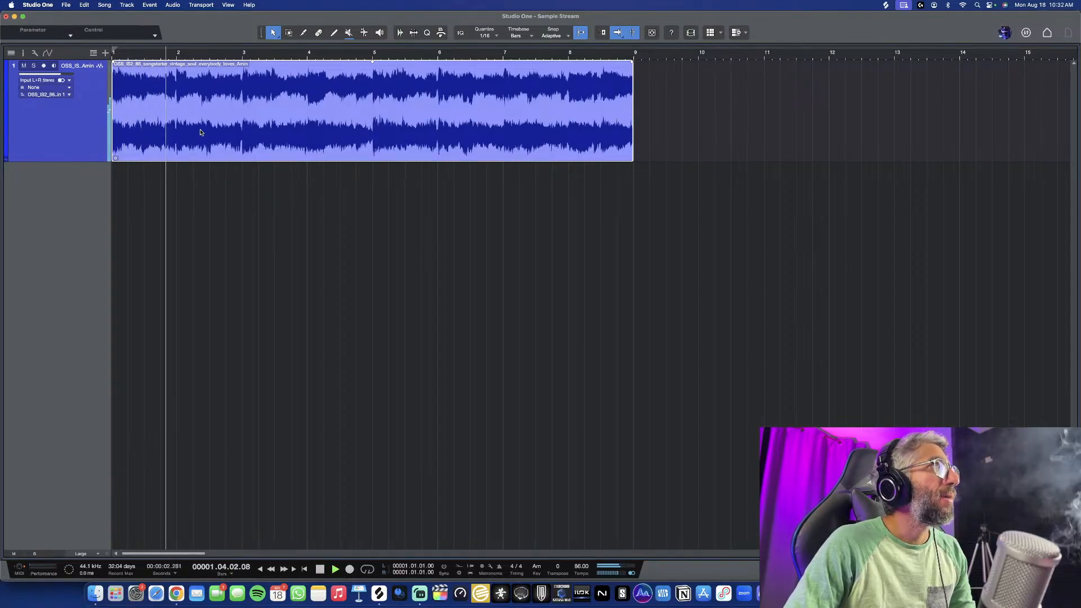
key(space)
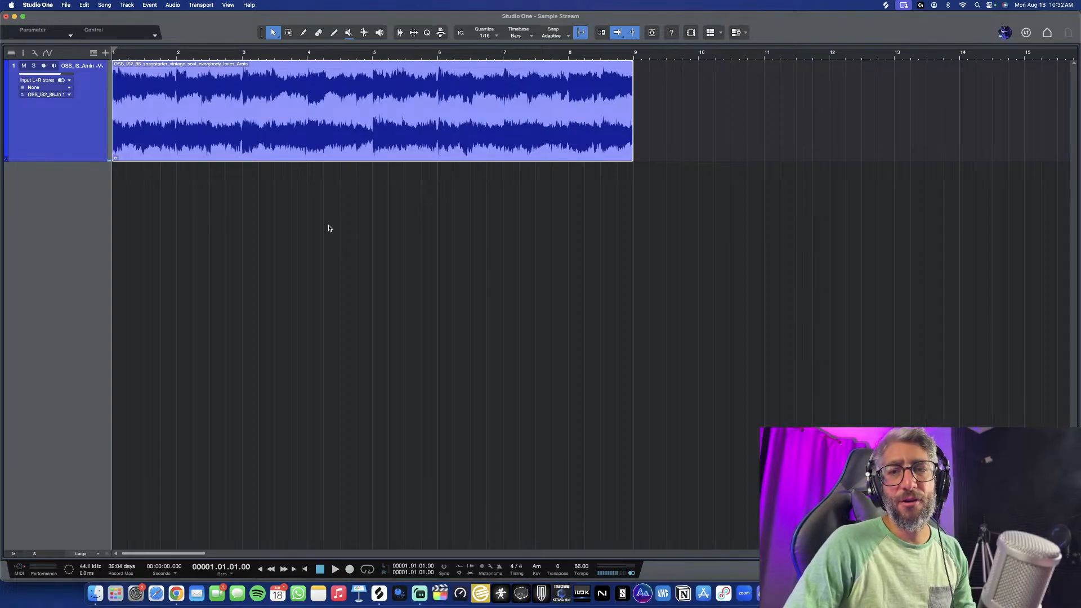
Split the loop event at bars 2, 3 and 4 with the Split tool.
scroll(319, 135, up, 6)
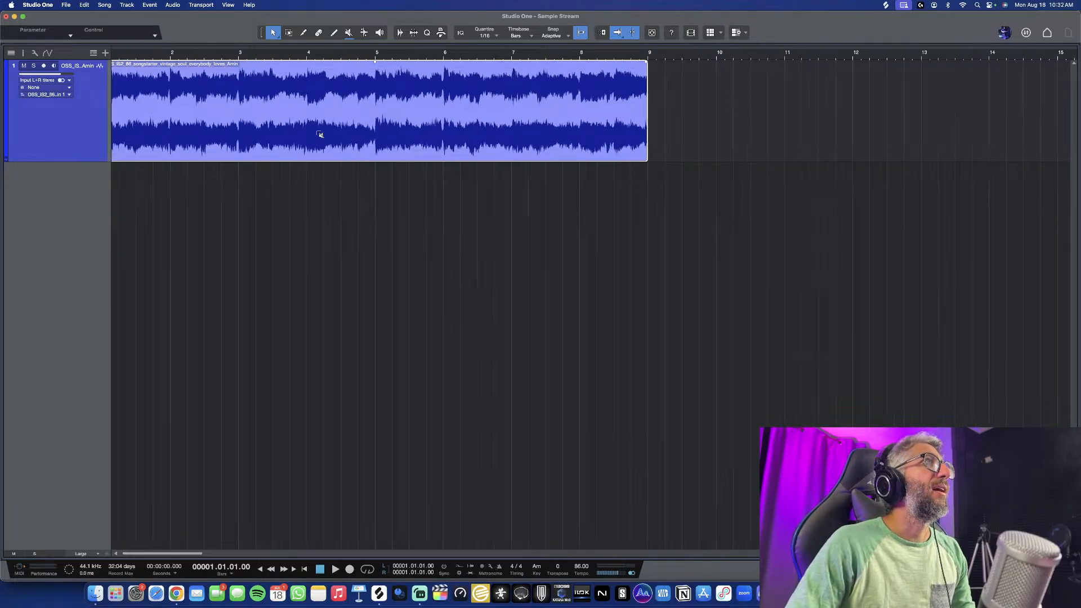
scroll(320, 136, down, 5)
scroll(320, 135, down, 1)
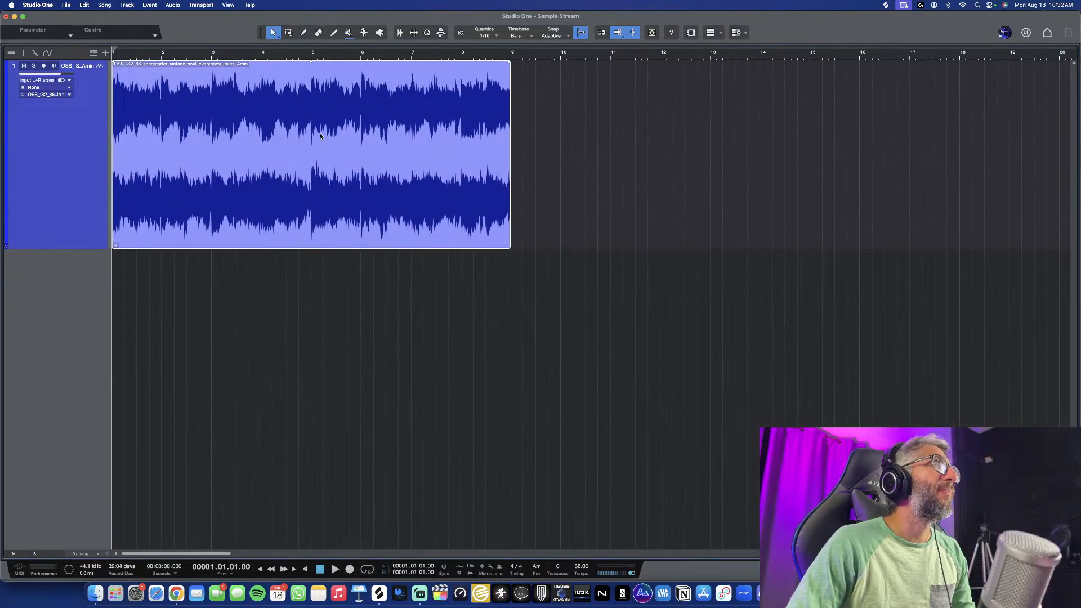
scroll(322, 140, up, 3)
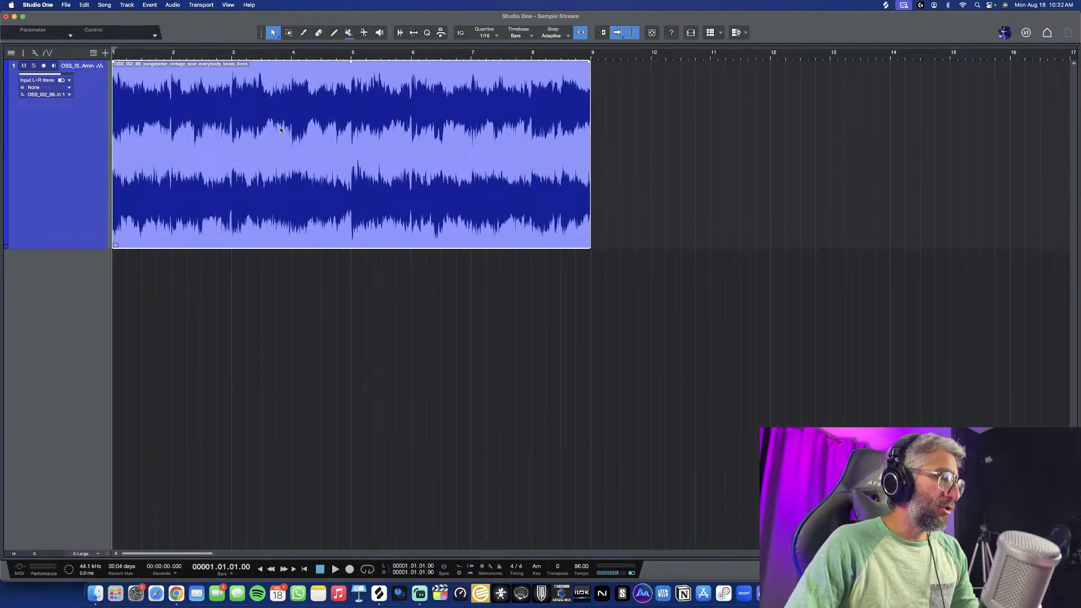
key(3)
click(171, 112)
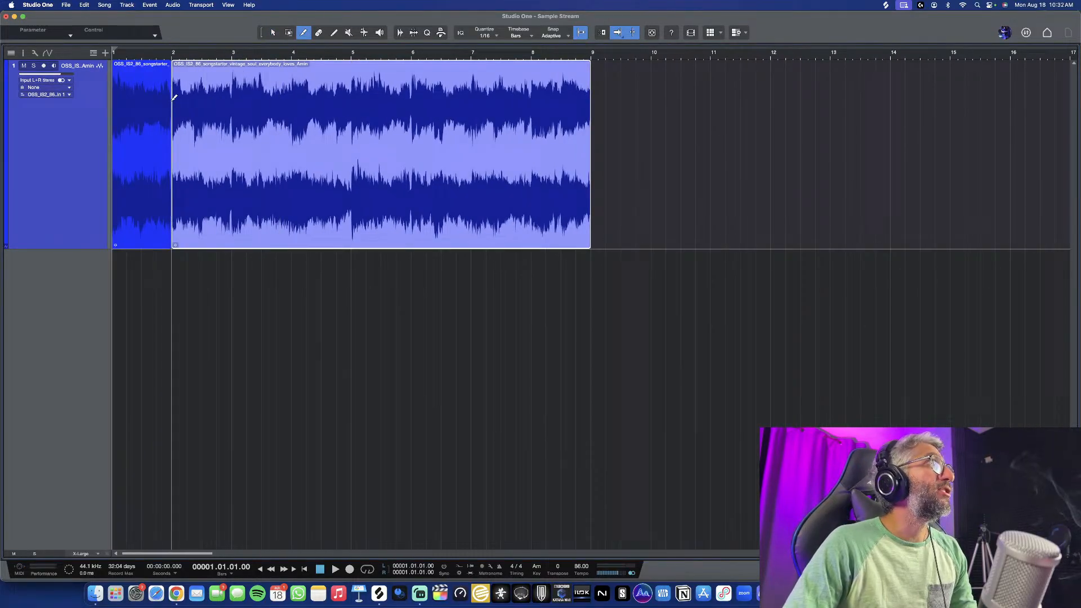
click(233, 94)
click(293, 94)
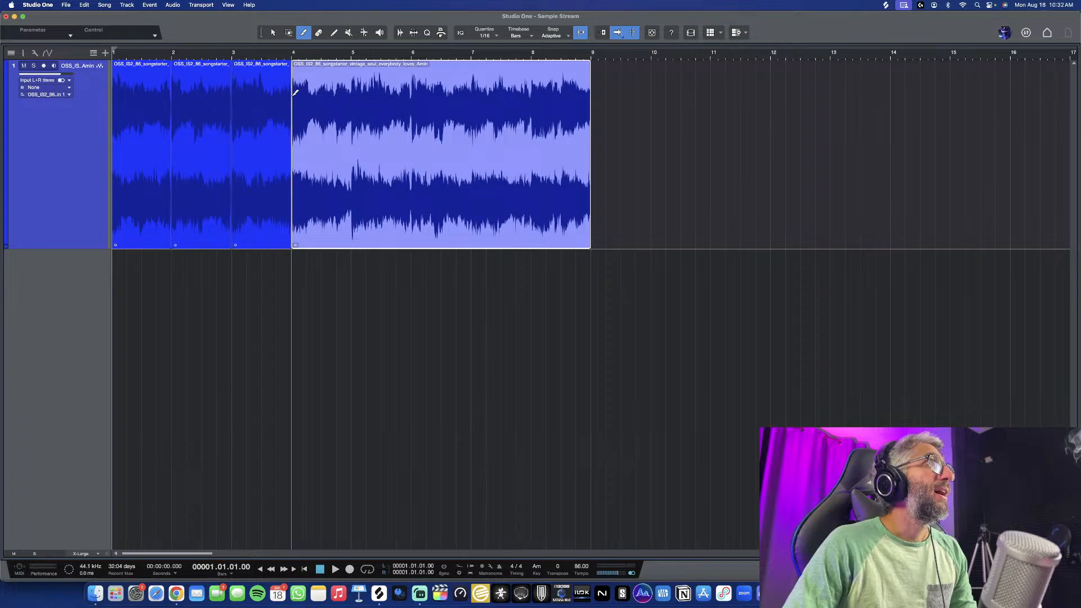
Move the bar 3–4 slice onto a new second track at bar 1 and the bar 2–3 slice beside it at bar 2.
key(1)
drag(259, 144, 139, 329)
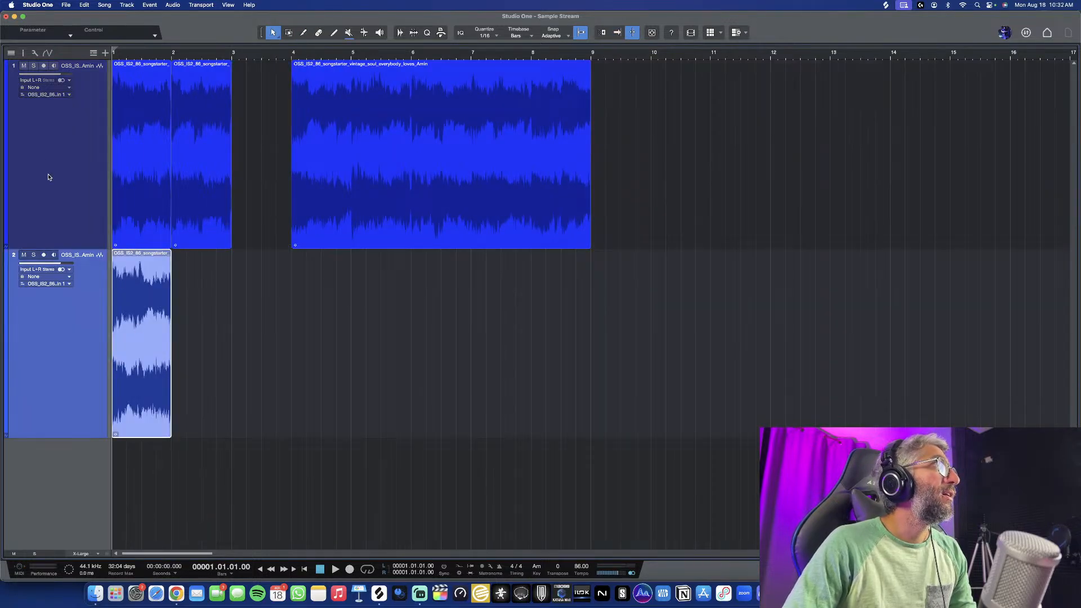
key(space)
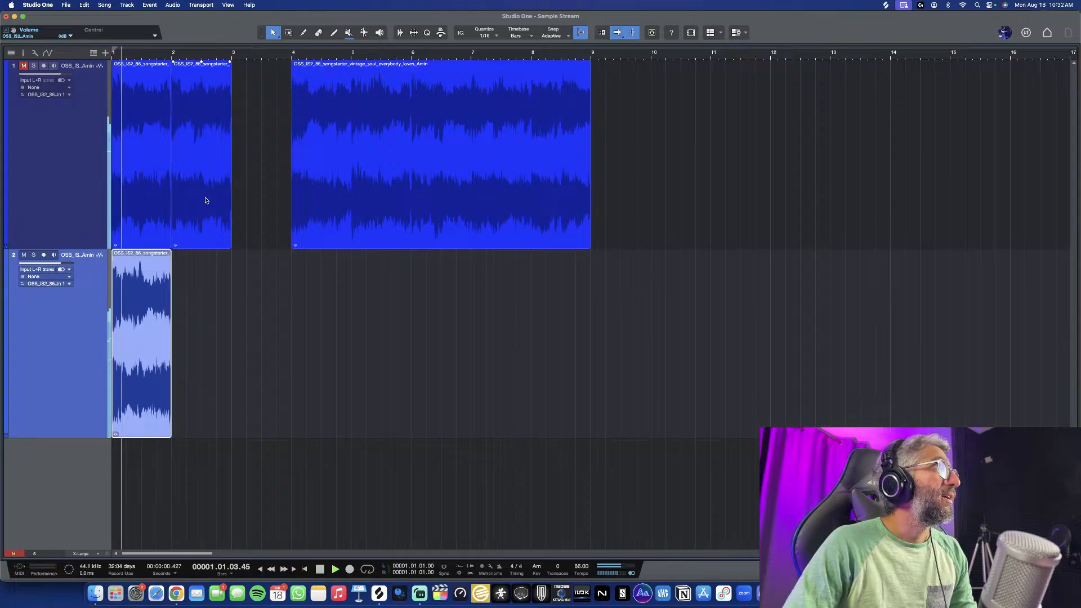
drag(214, 188, 212, 332)
key(space)
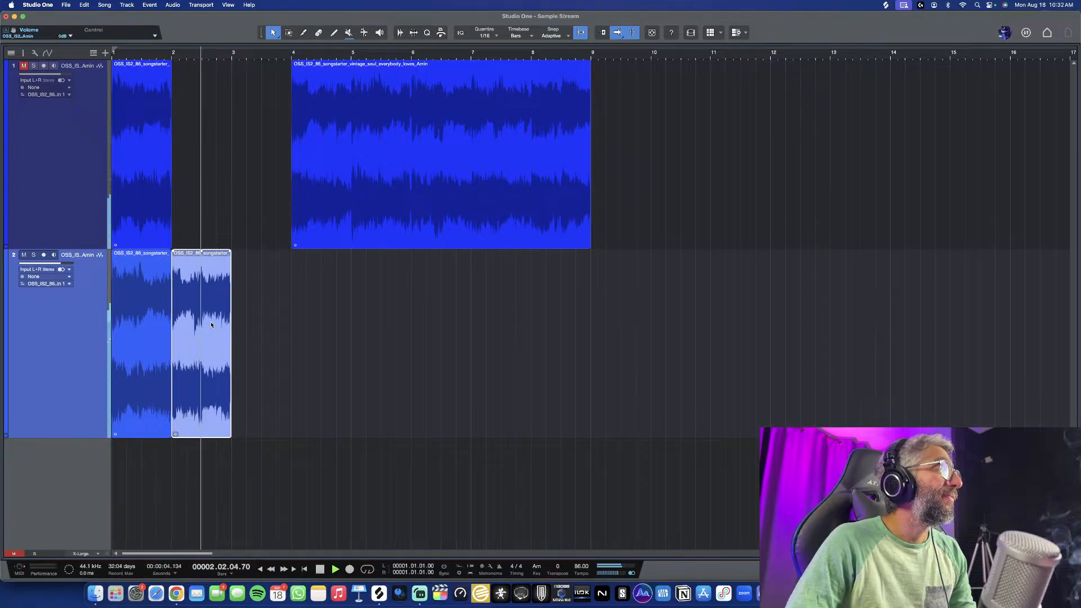
Shift both slices on the second track one bar later, unmute the first track and play the arrangement.
key(space)
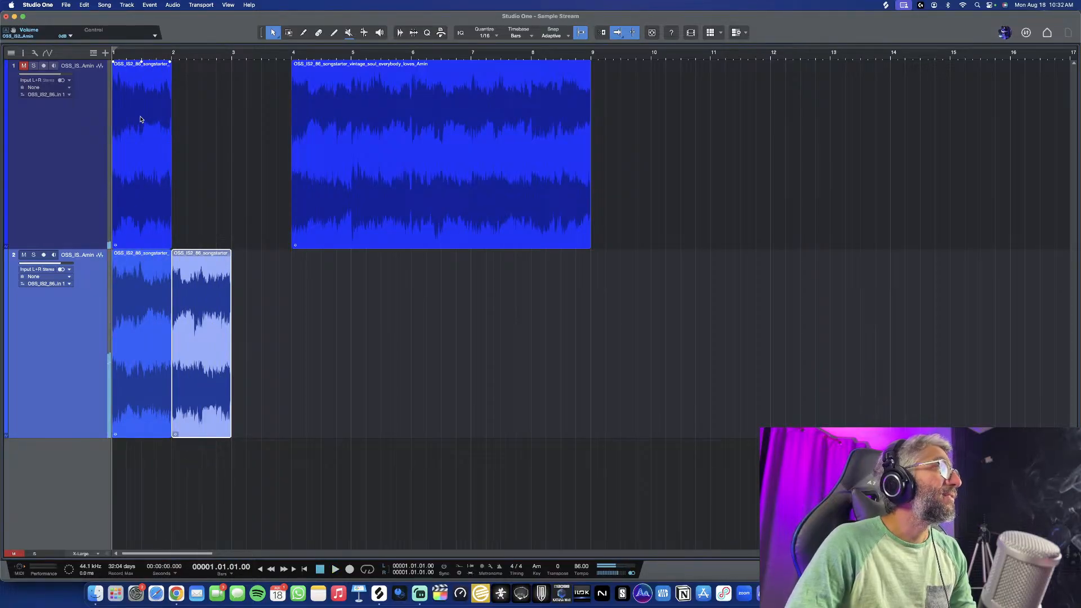
drag(142, 319, 269, 336)
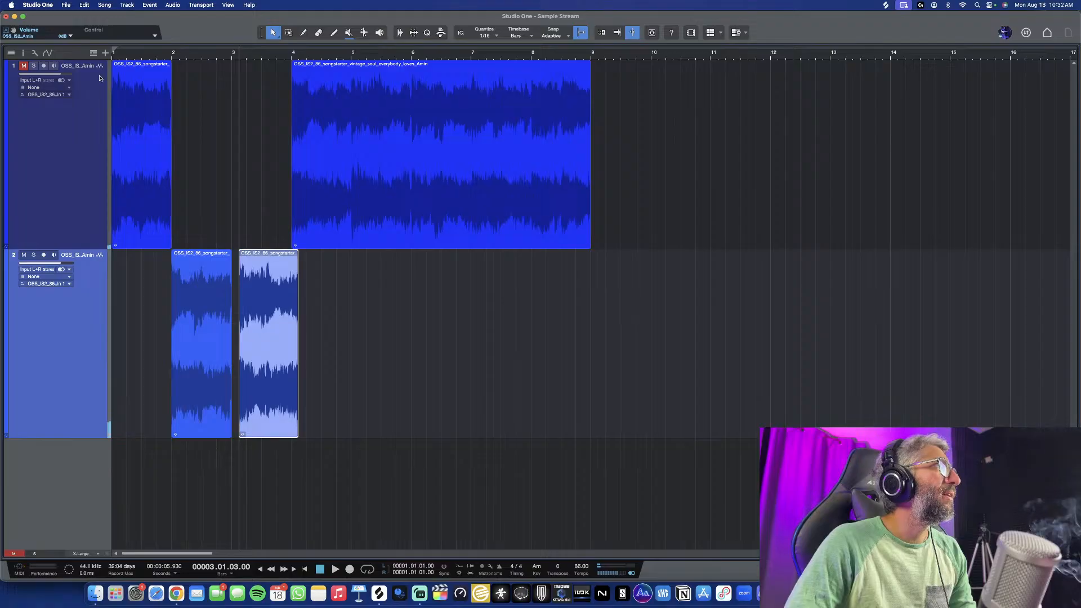
click(23, 66)
key(space)
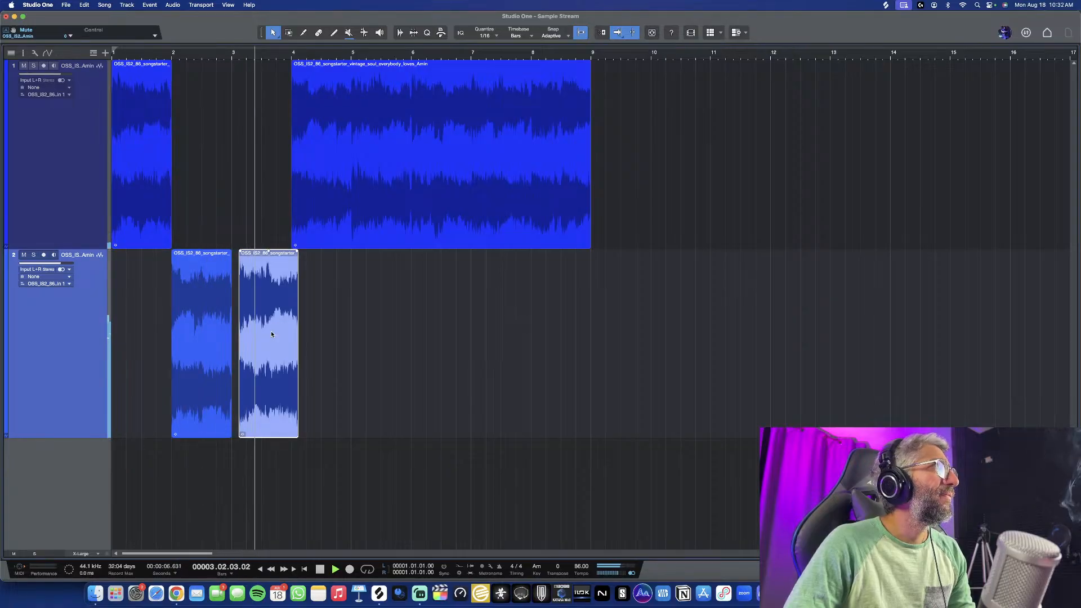
key(space)
Delete the two slices, then undo back to the single unsplit loop event on the first track.
drag(337, 339, 123, 340)
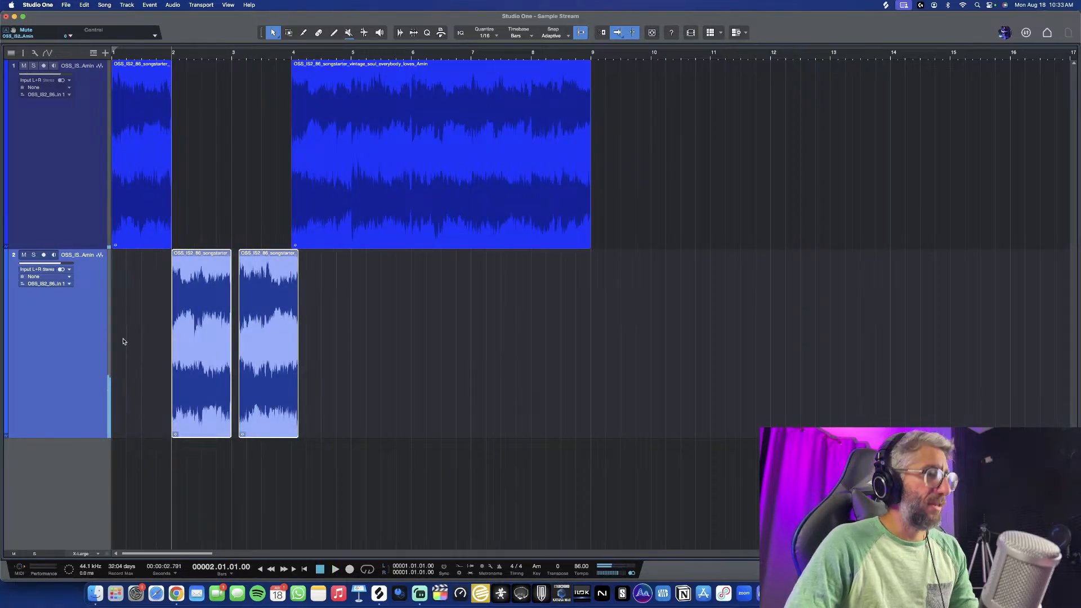
key(Delete)
key(super+z)
key(super+z)
key(super+z)
key(super+z)
key(super+z)
key(super+z)
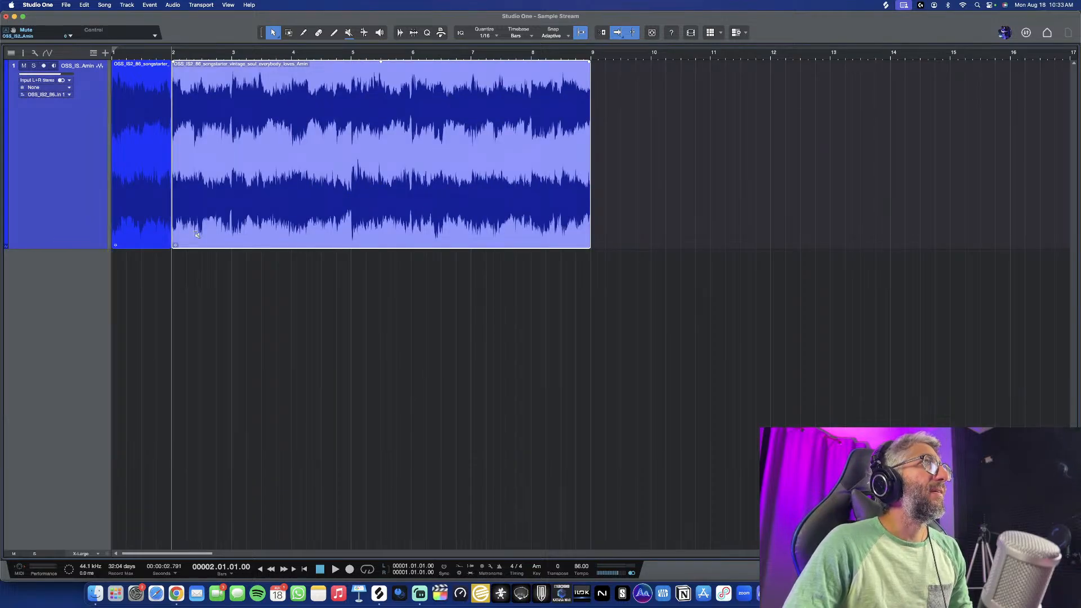
key(super+z)
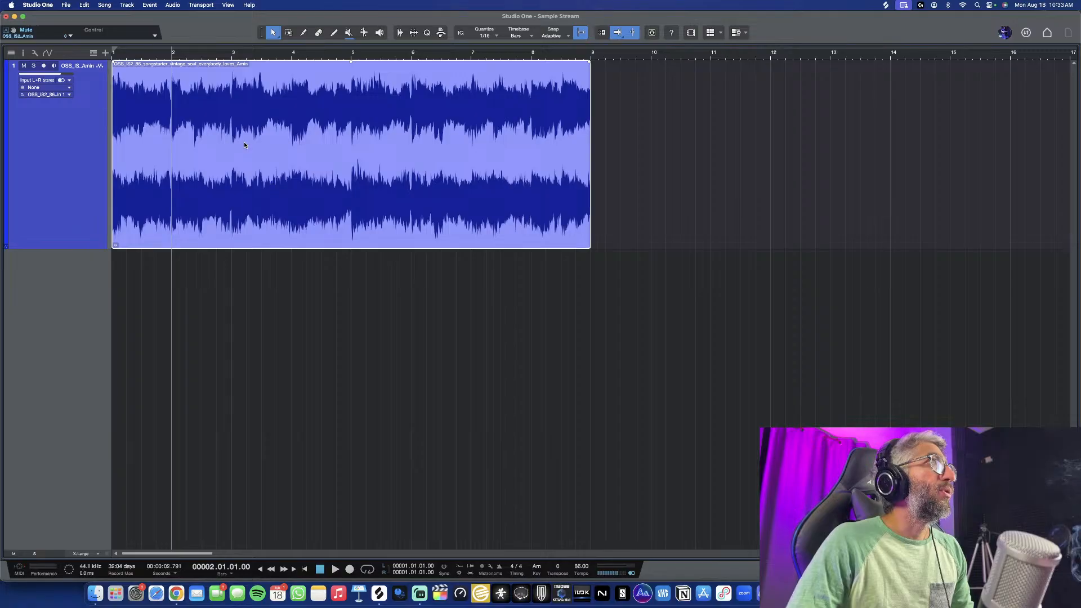
Set the quantize grid to 1/2 and split the loop event at the grid.
click(493, 35)
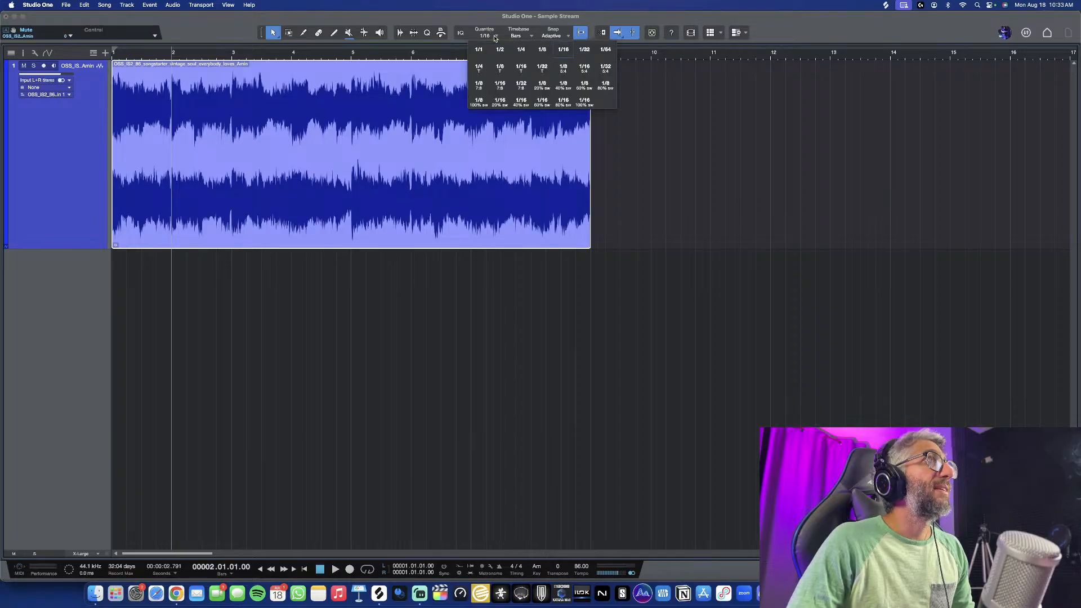
click(500, 51)
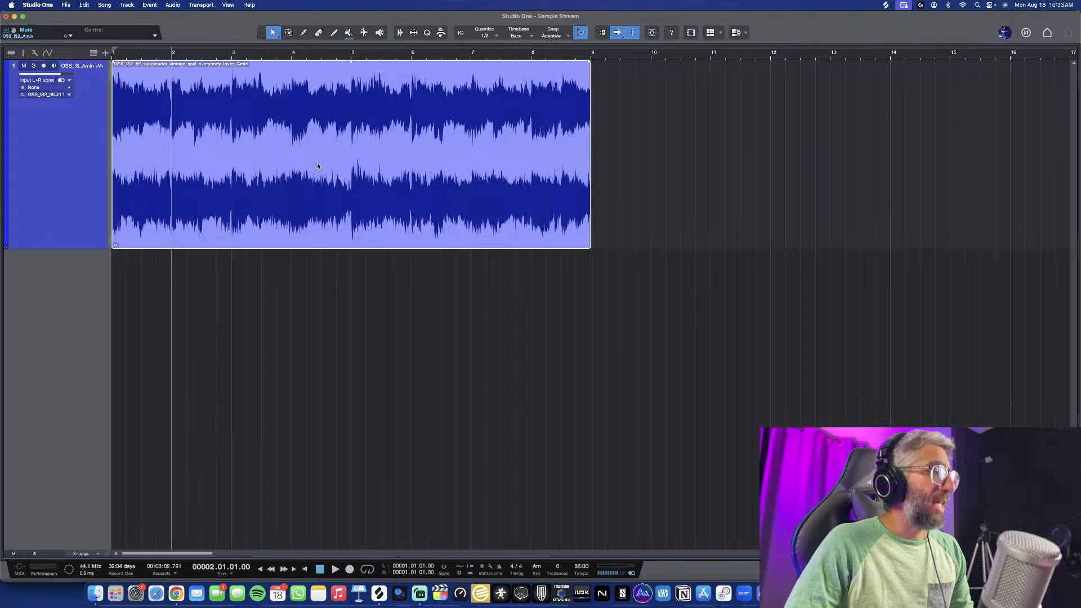
key(alt+super+x)
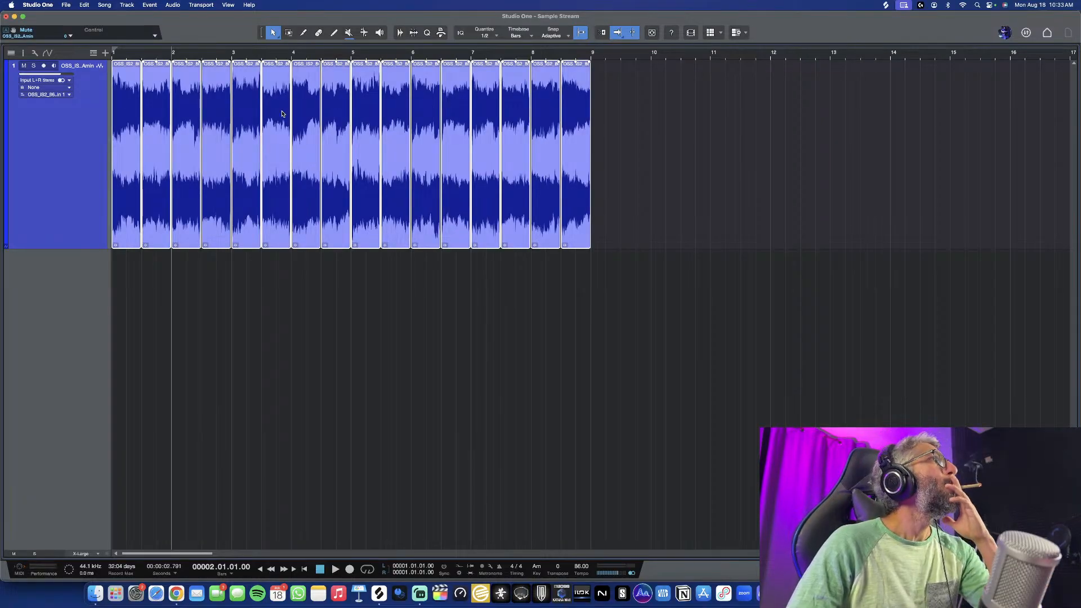
right_click(280, 159)
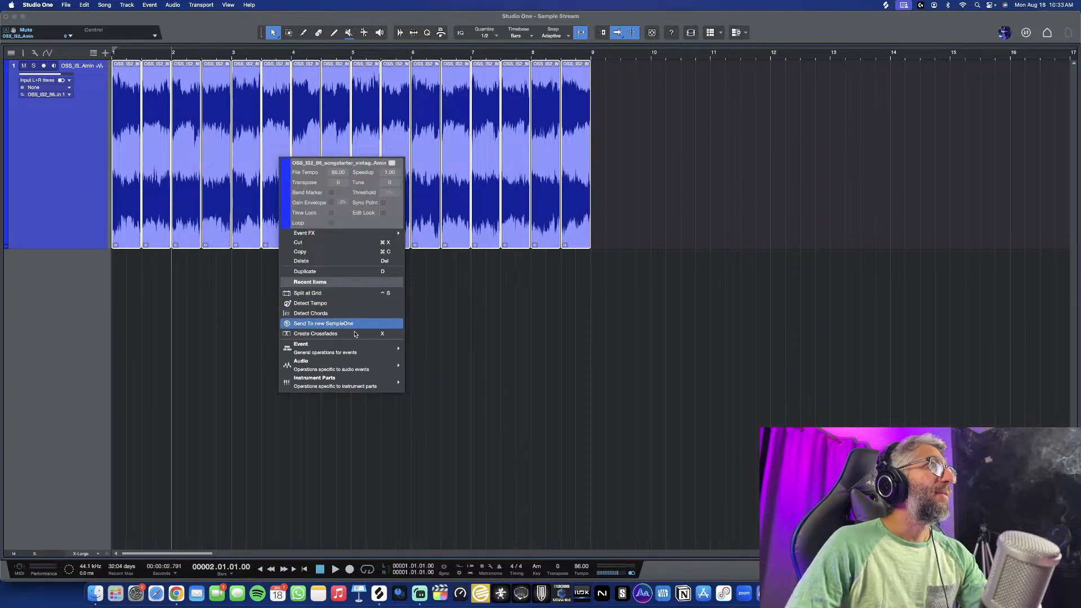
mouse_move(352, 364)
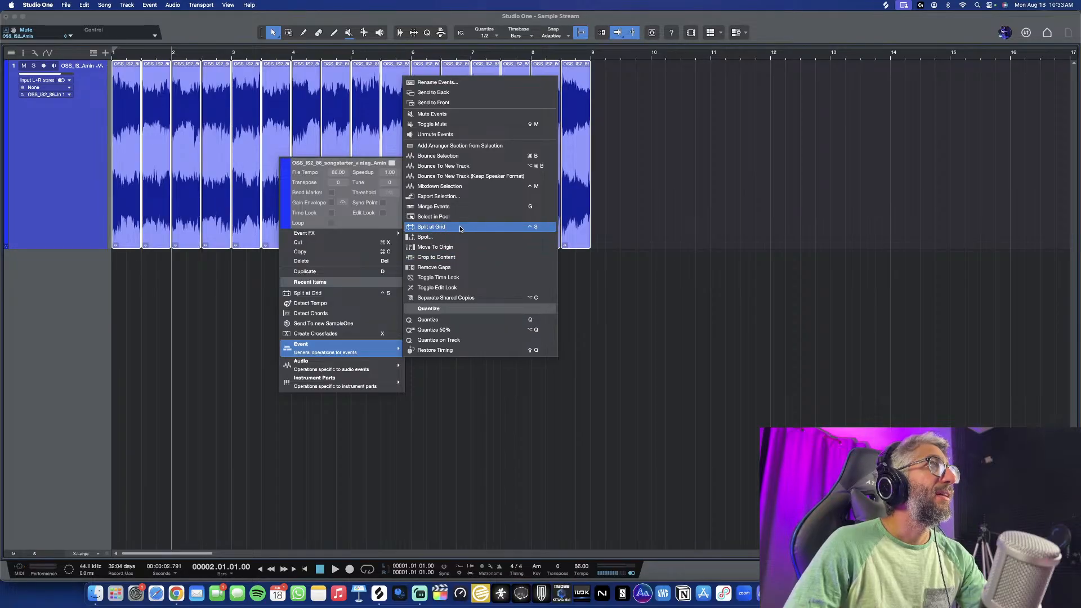
click(472, 449)
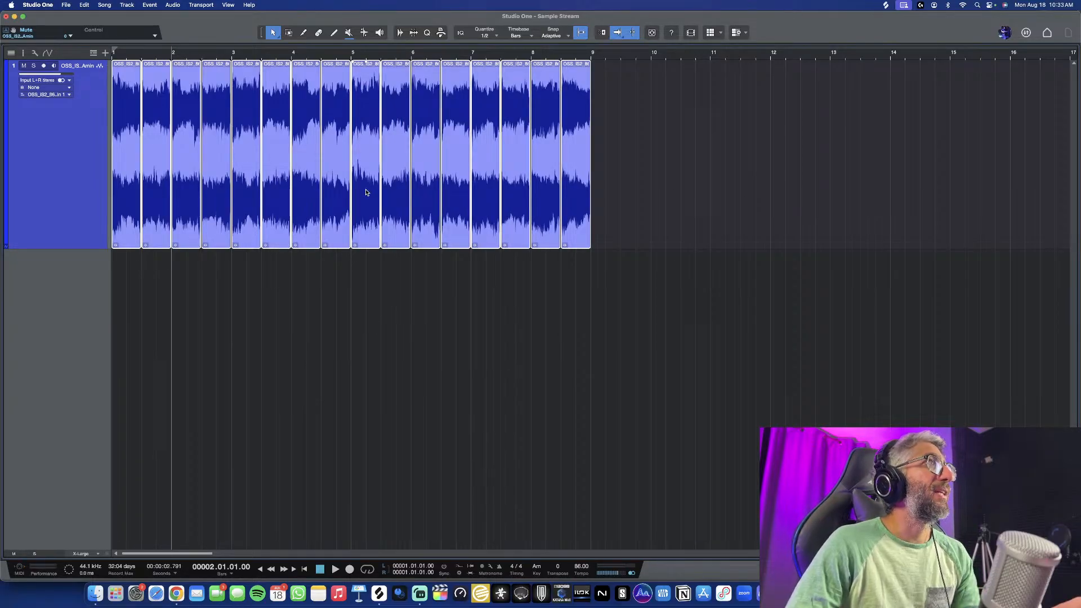
Select all the slices and send them to a new SampleOne instrument track.
key(e)
key(e)
scroll(353, 227, left, 2)
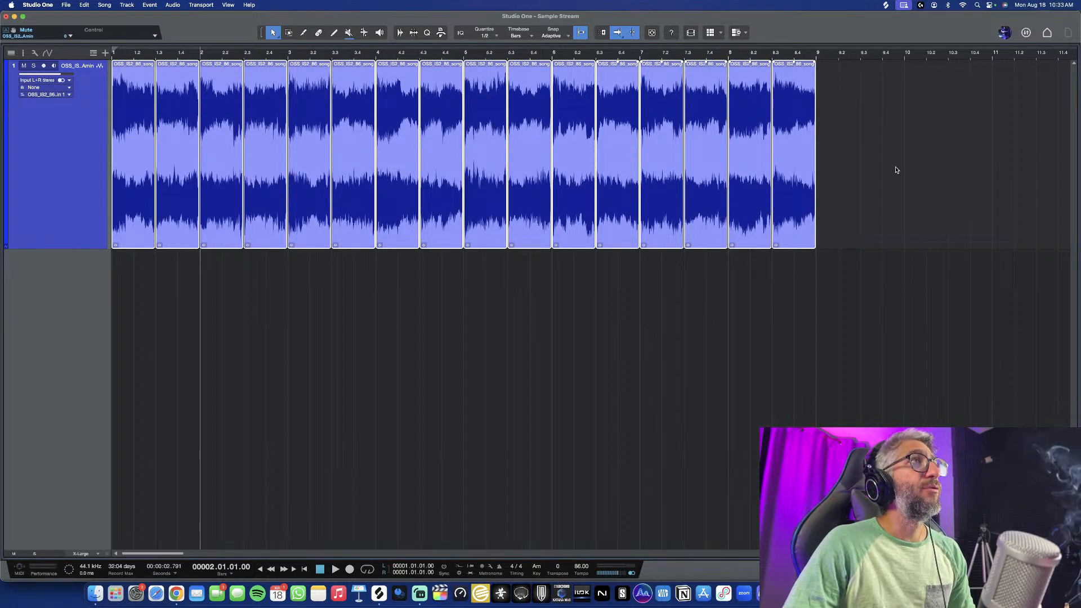
drag(896, 169, 116, 169)
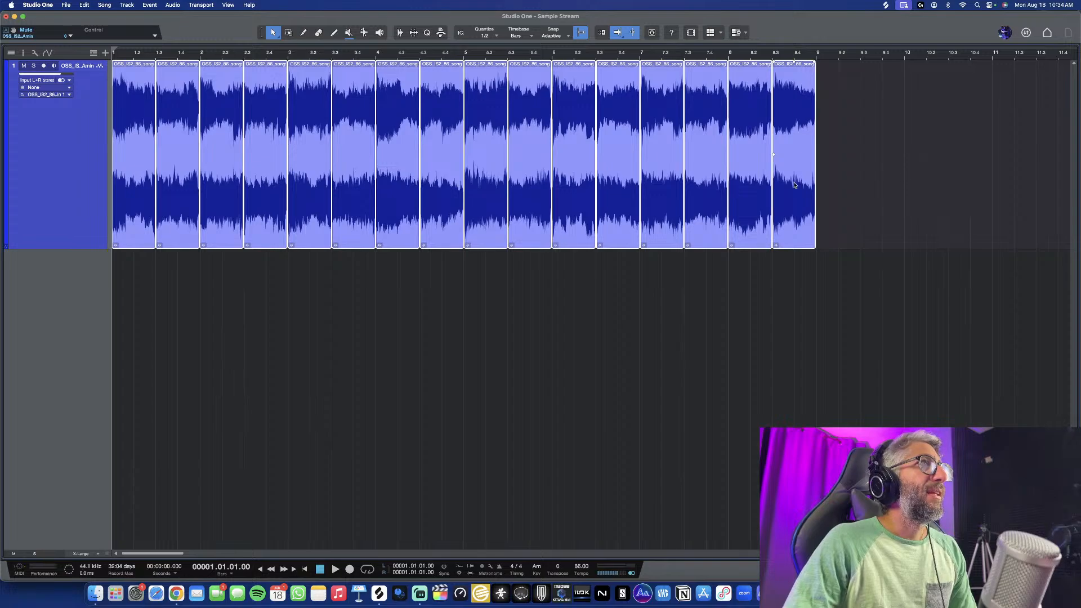
right_click(624, 215)
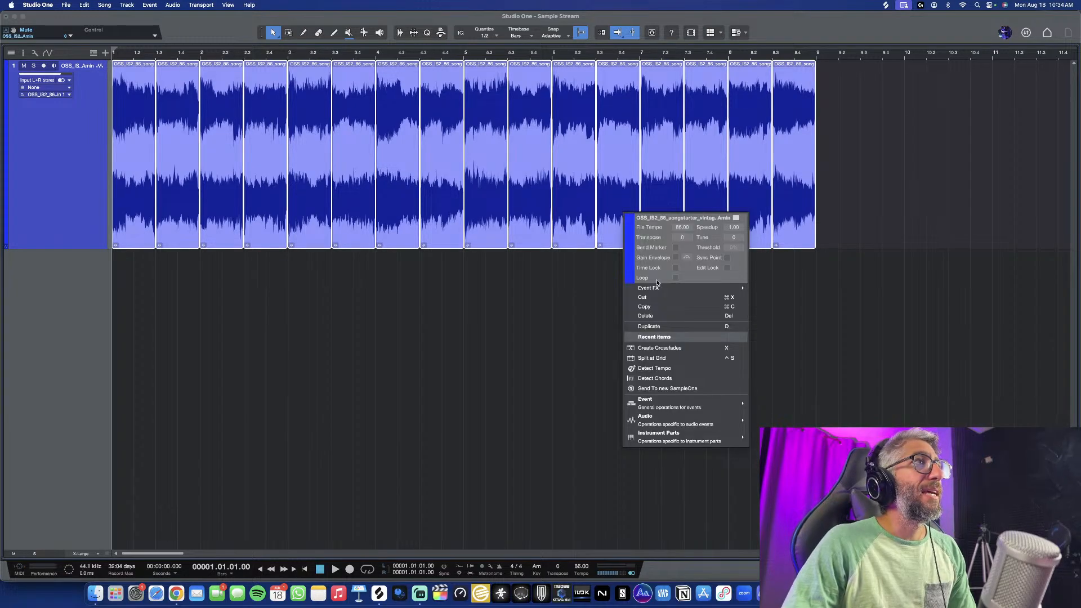
mouse_move(693, 422)
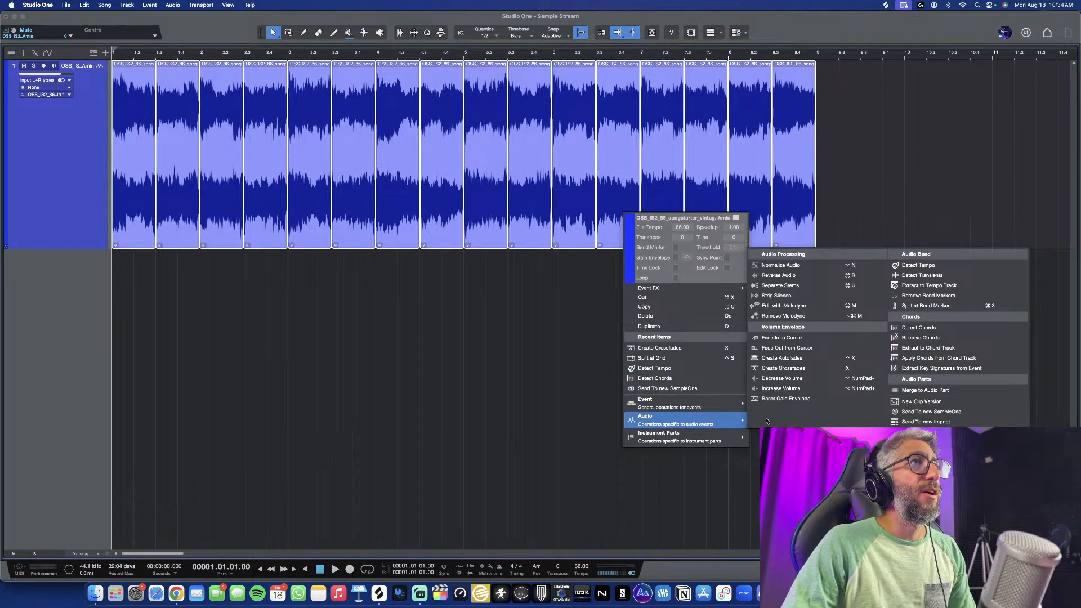
click(935, 415)
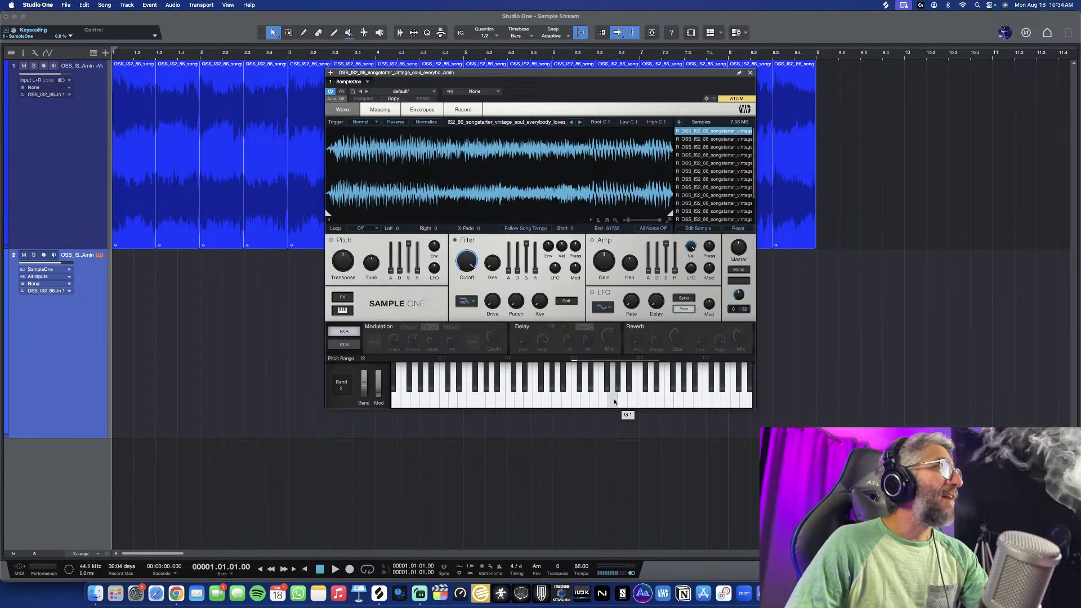
Arm the SampleOne track, mute the original loop track, and record a MIDI pattern playing the slices.
click(44, 256)
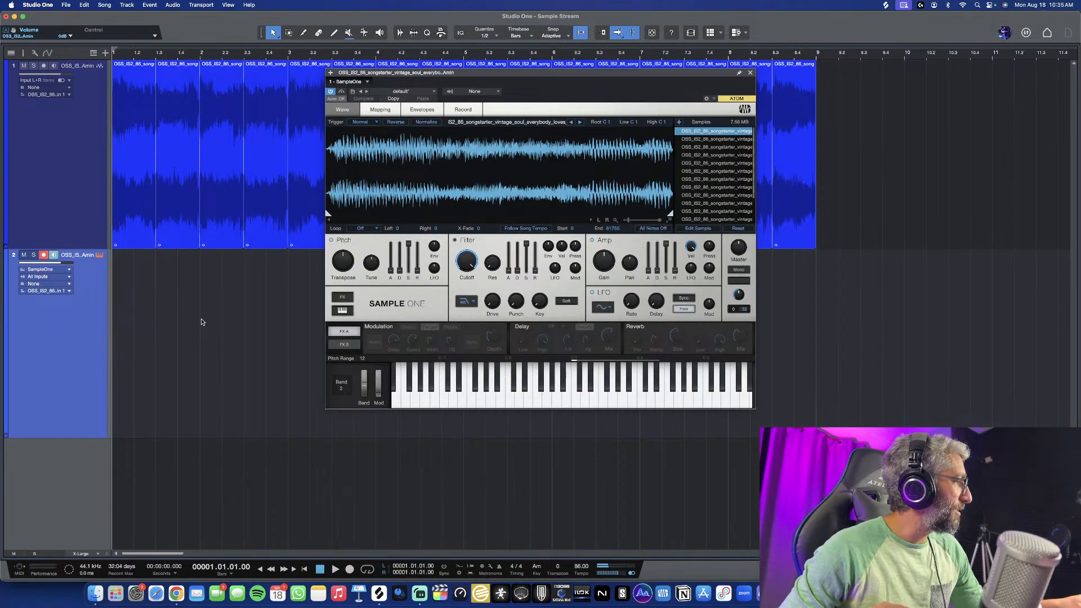
click(473, 382)
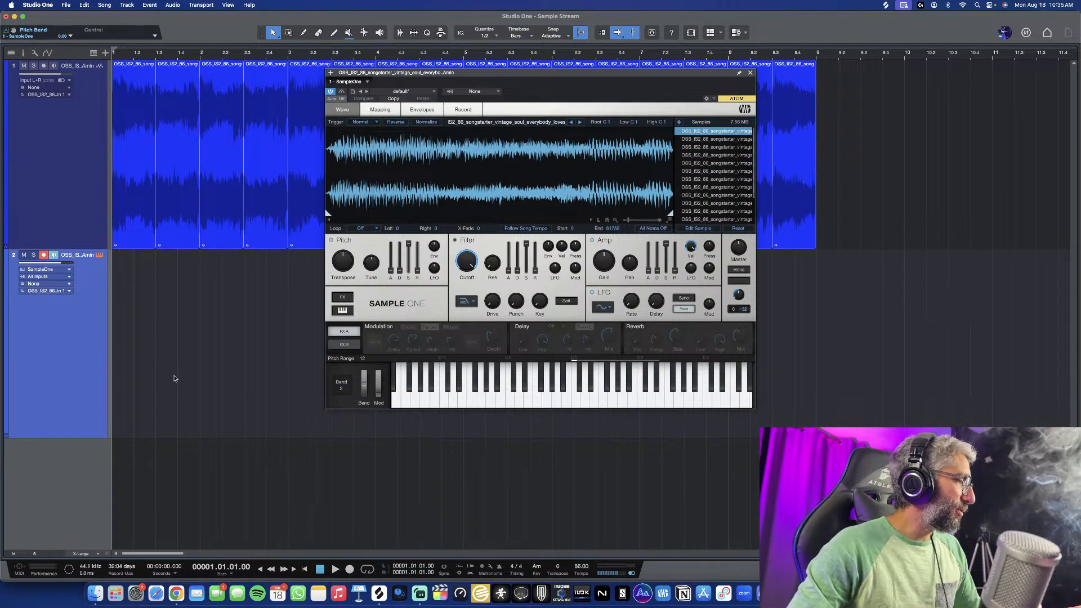
key(KP_Multiply)
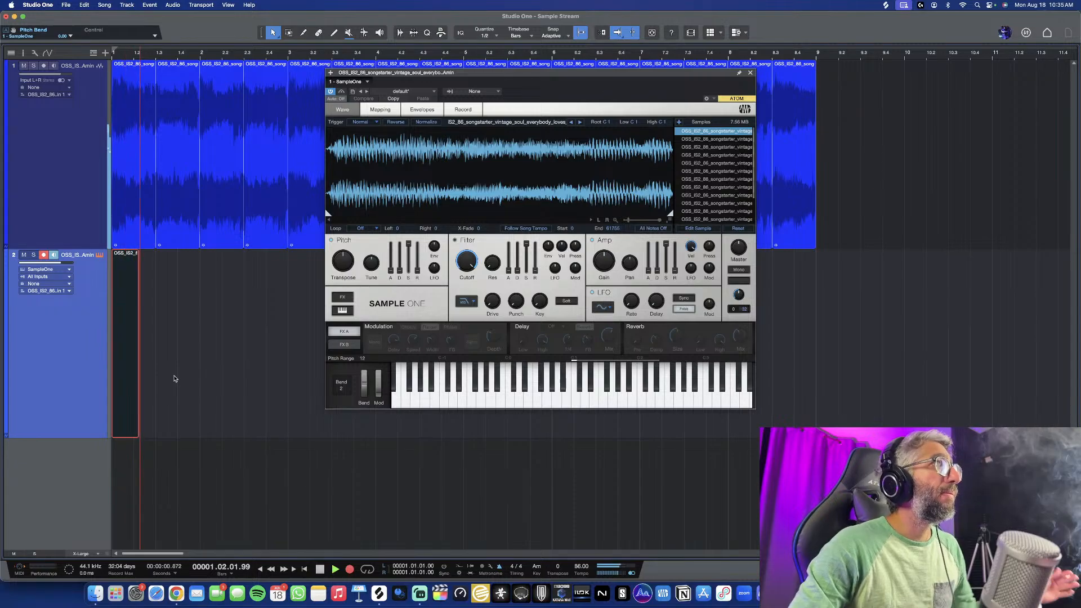
click(24, 66)
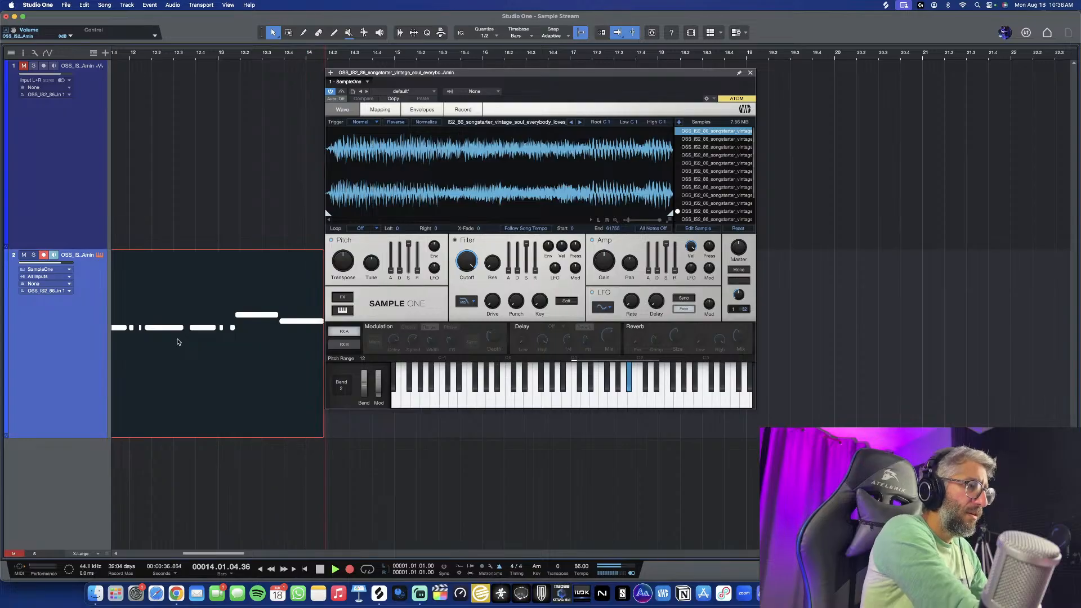
key(space)
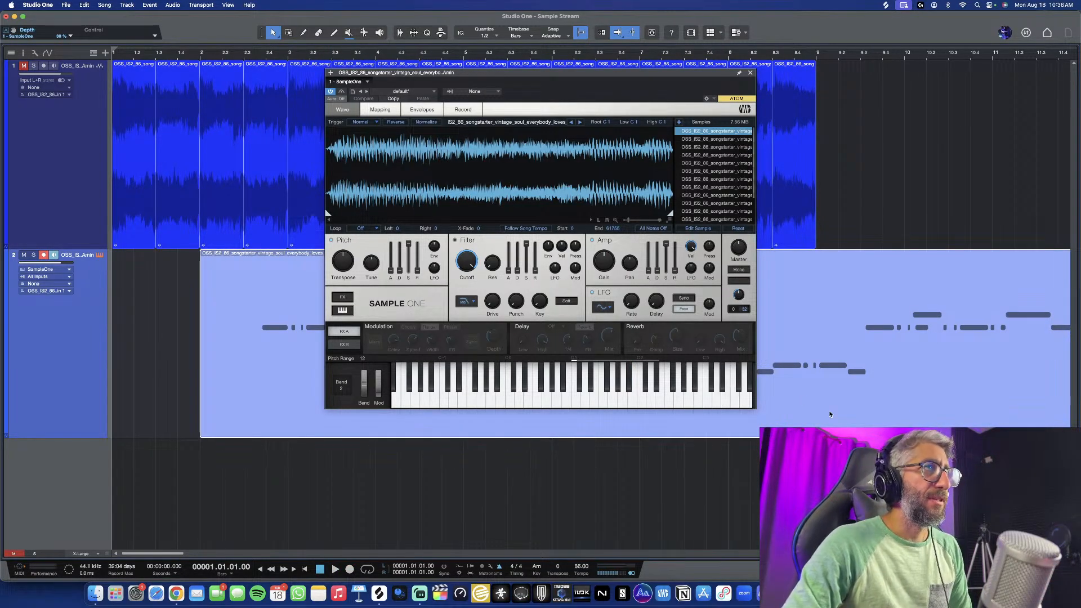
In SampleOne, select the last sample slice and adjust its start and end markers.
key(w)
key(w)
key(w)
click(879, 60)
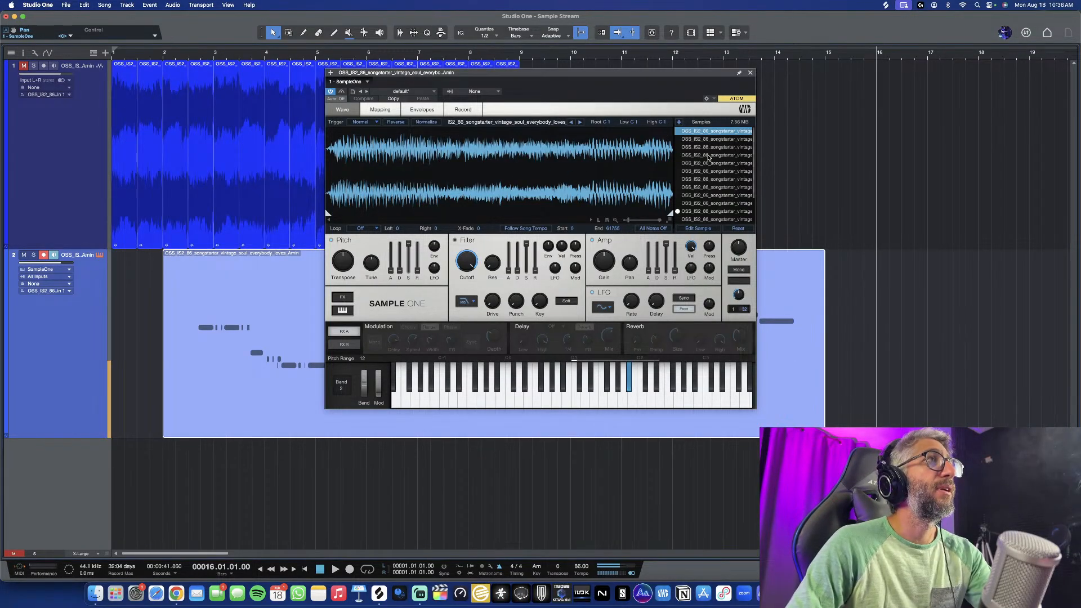
click(698, 211)
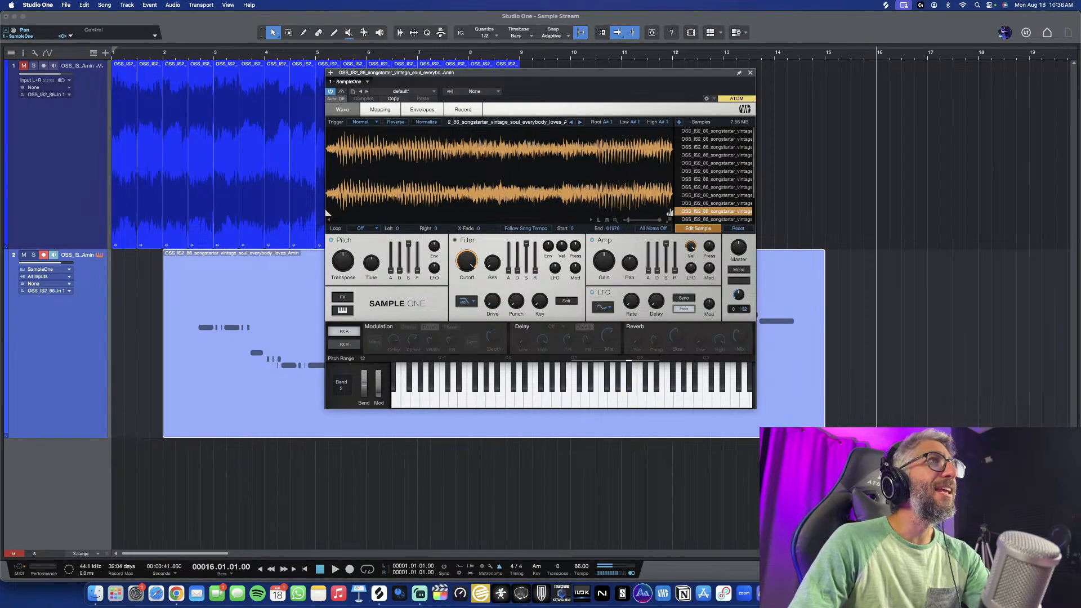
drag(666, 213, 491, 213)
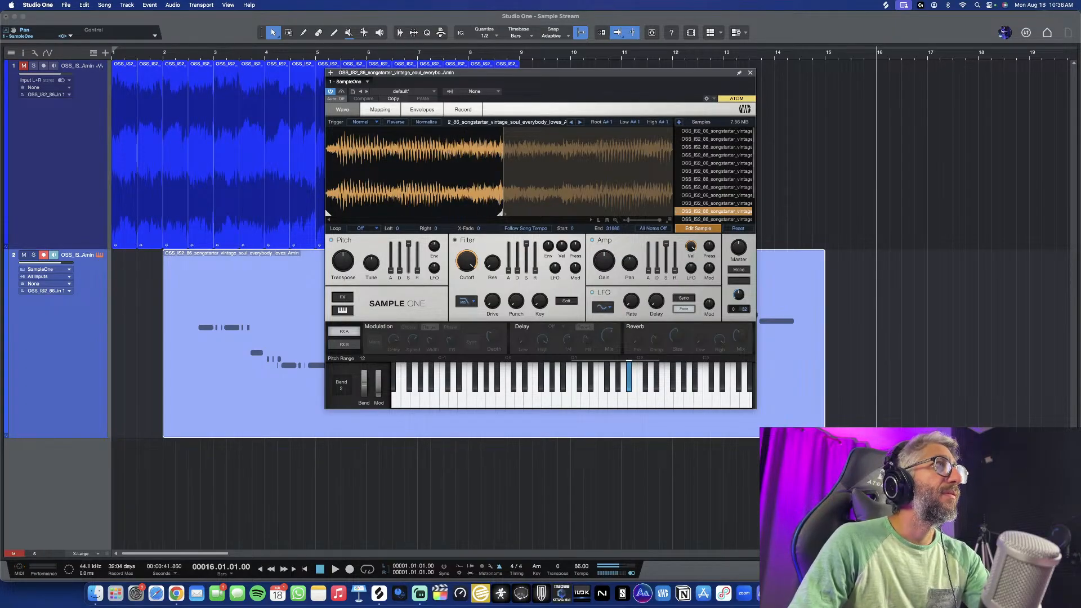
drag(500, 213, 676, 232)
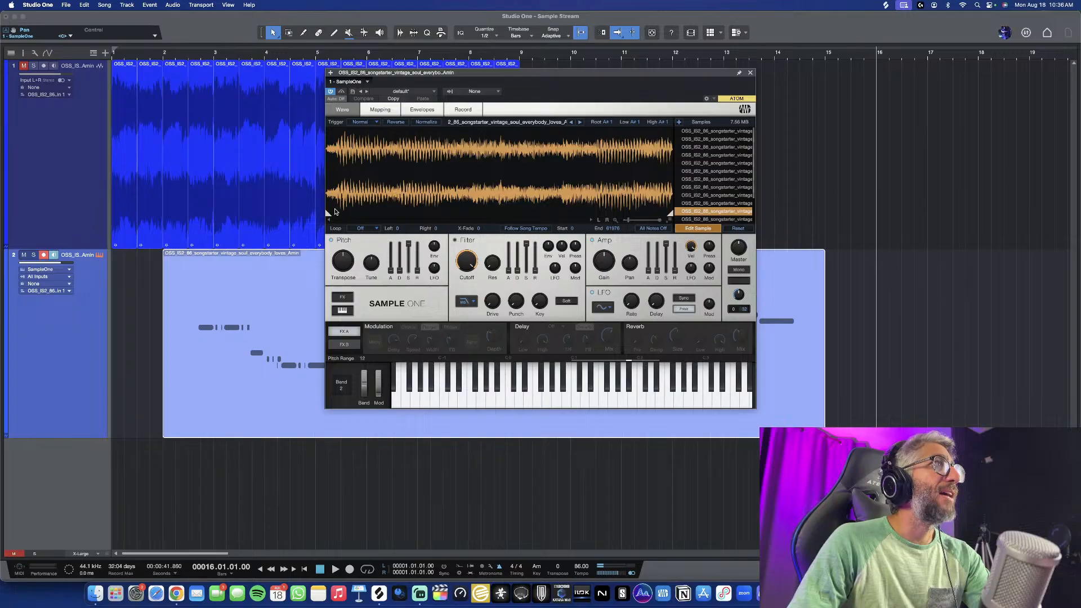
drag(328, 215, 504, 222)
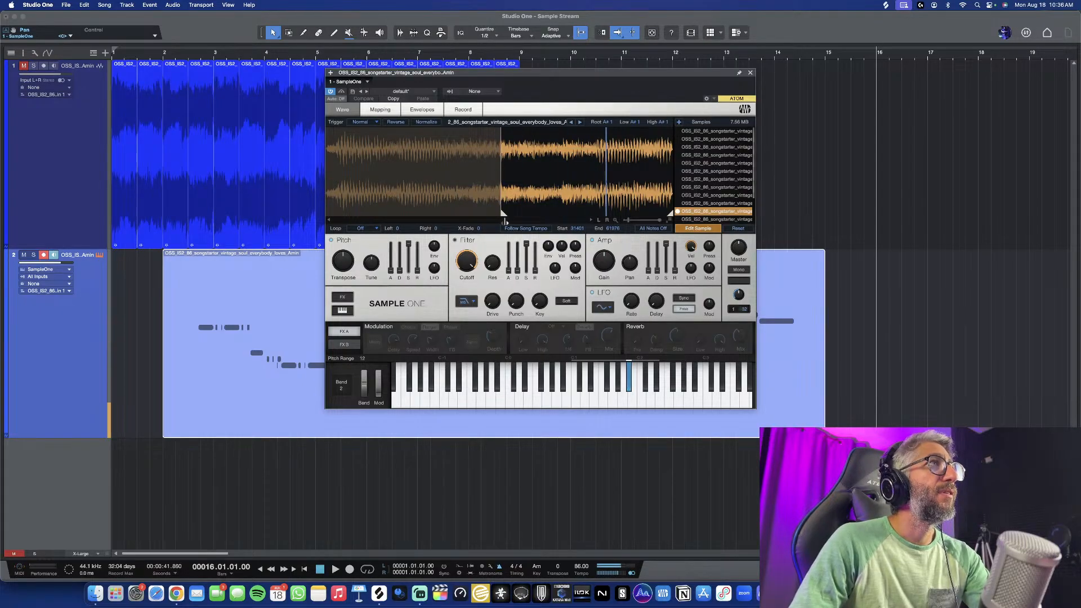
drag(504, 221, 594, 228)
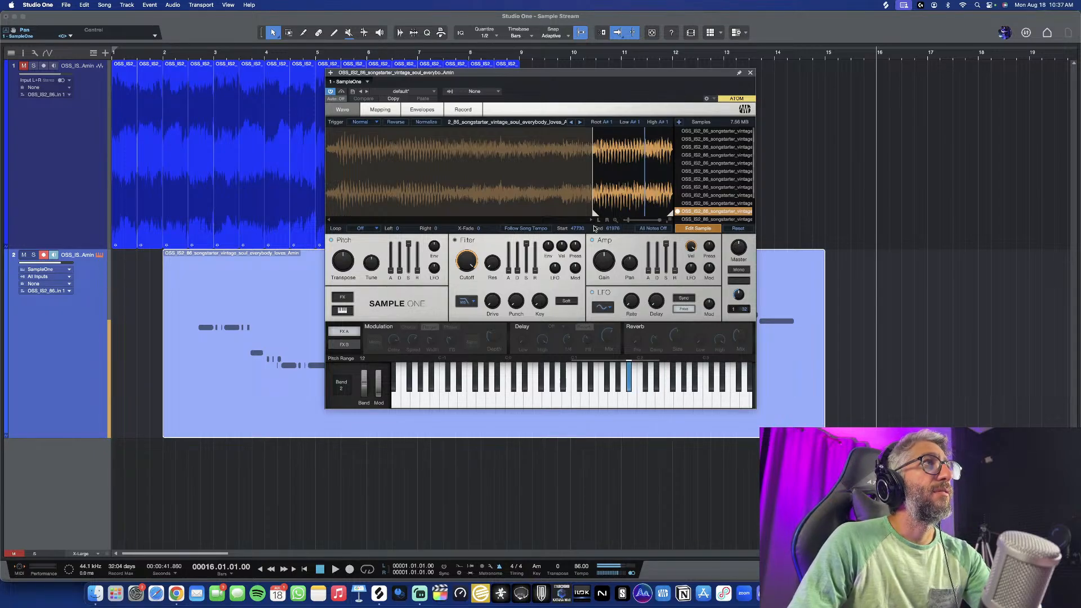
drag(593, 214, 217, 188)
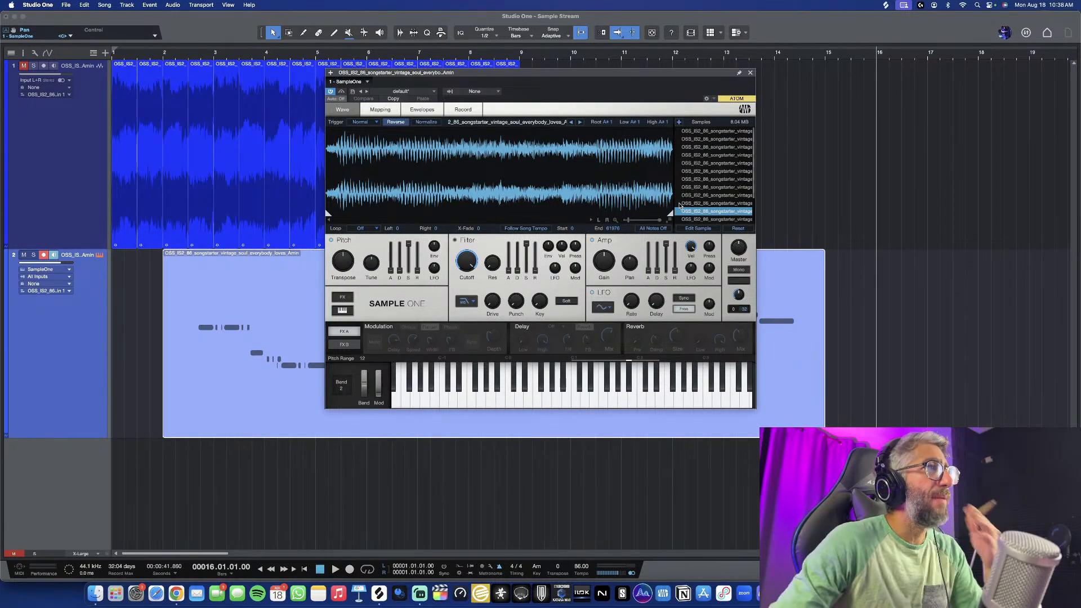
Close SampleOne and play back the recorded pattern.
click(750, 72)
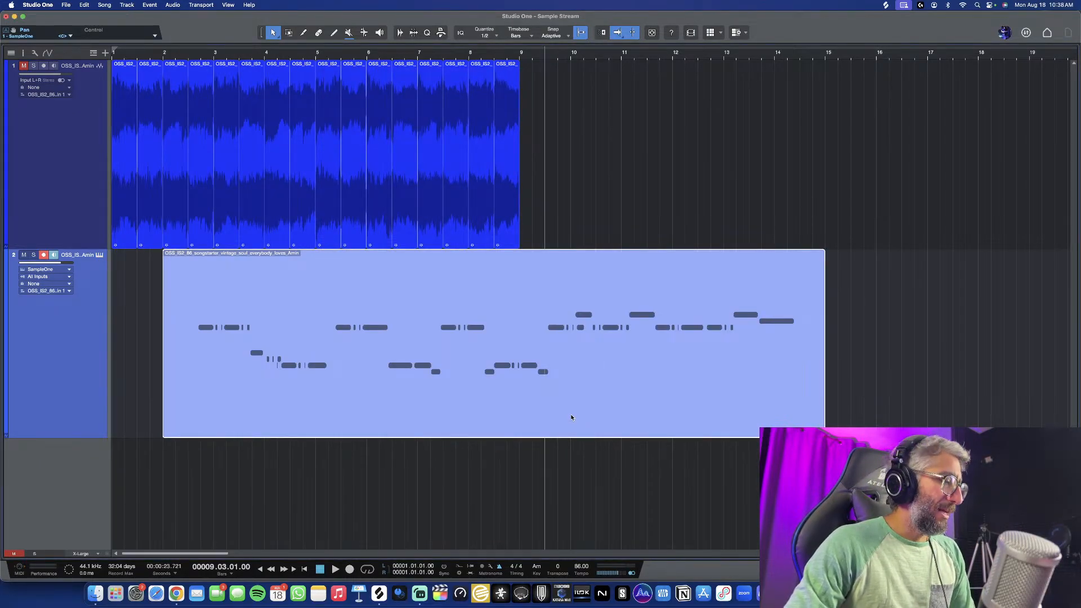
scroll(571, 417, up, 5)
key(space)
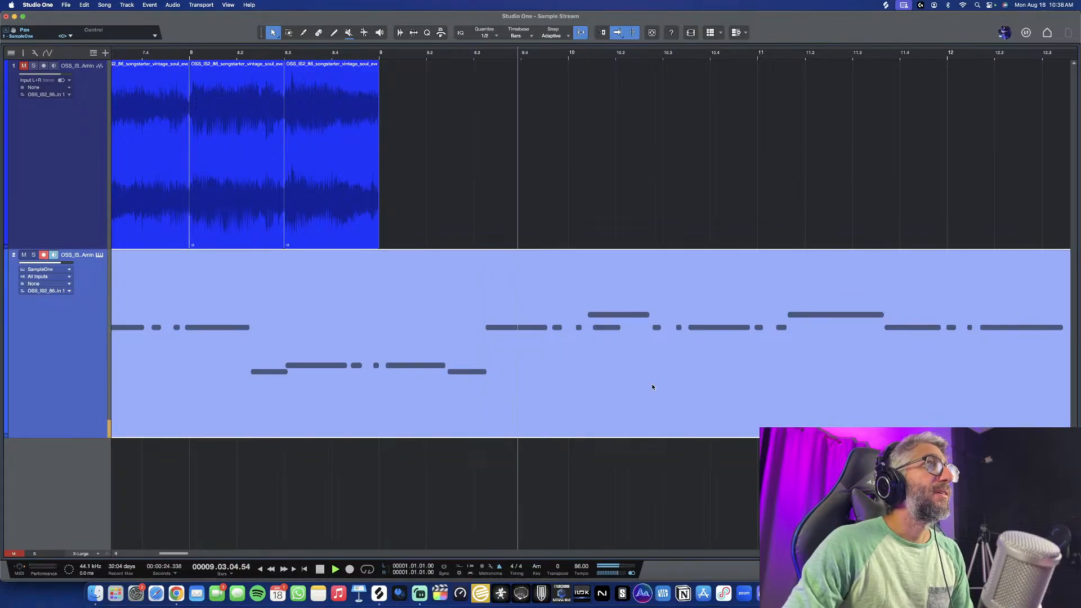
scroll(650, 383, down, 1)
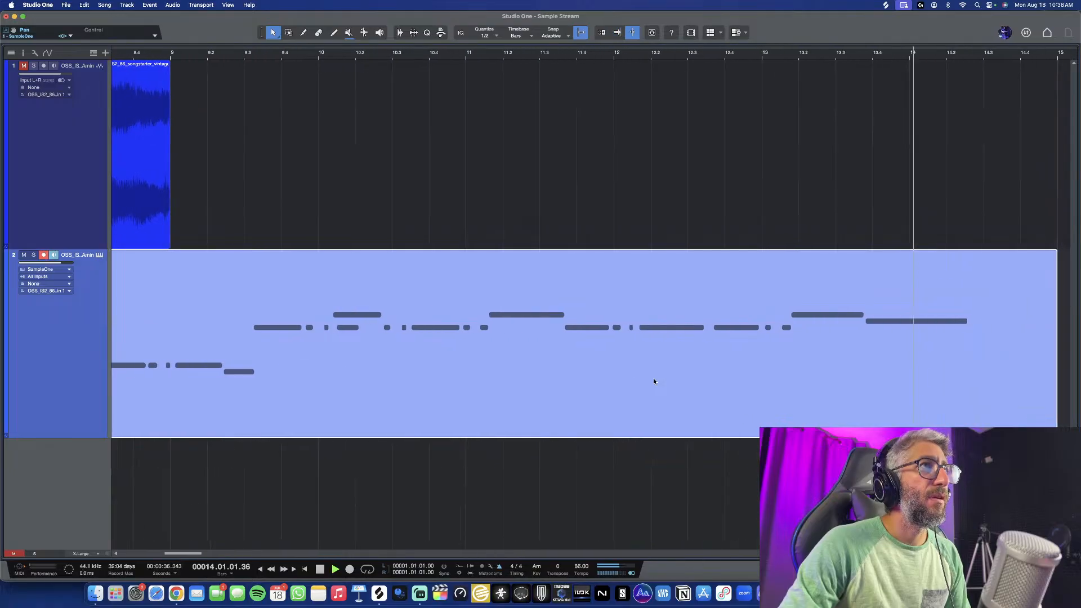
key(space)
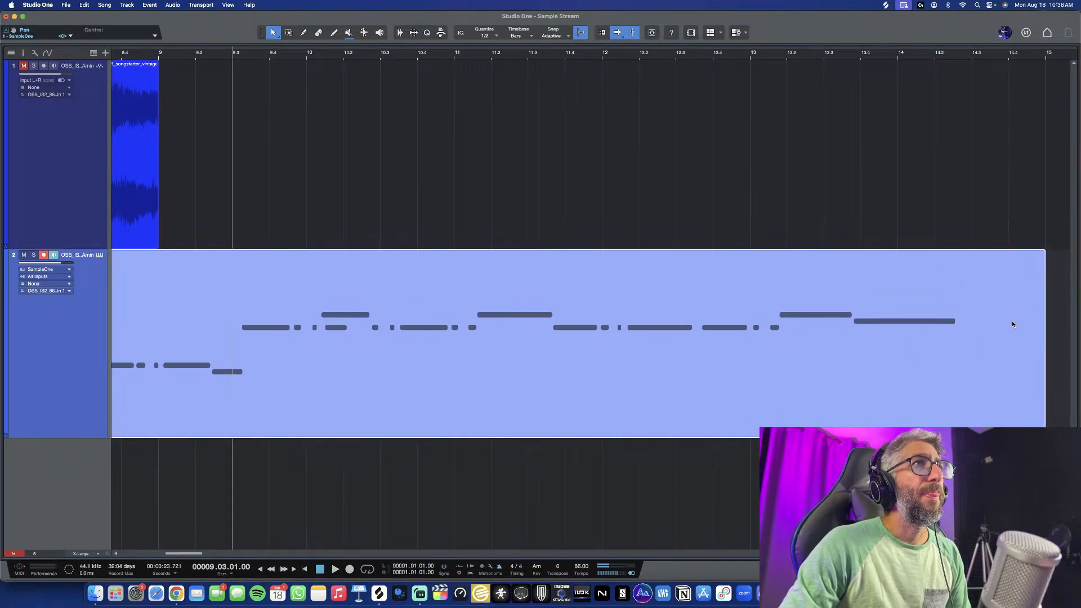
Split the SampleOne part at bar 9.3 with the Split tool.
key(3)
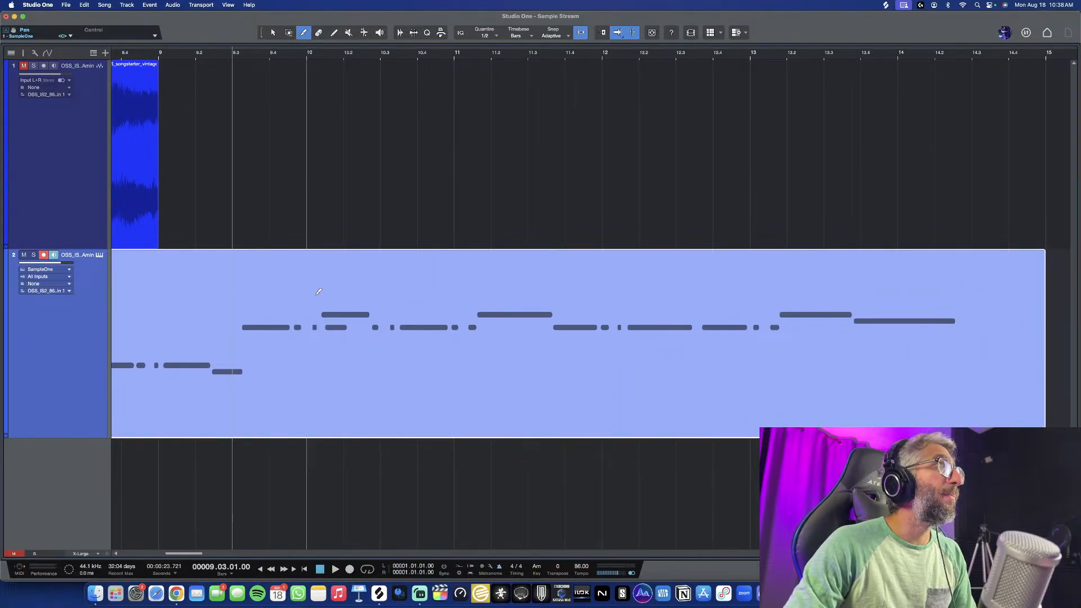
click(236, 308)
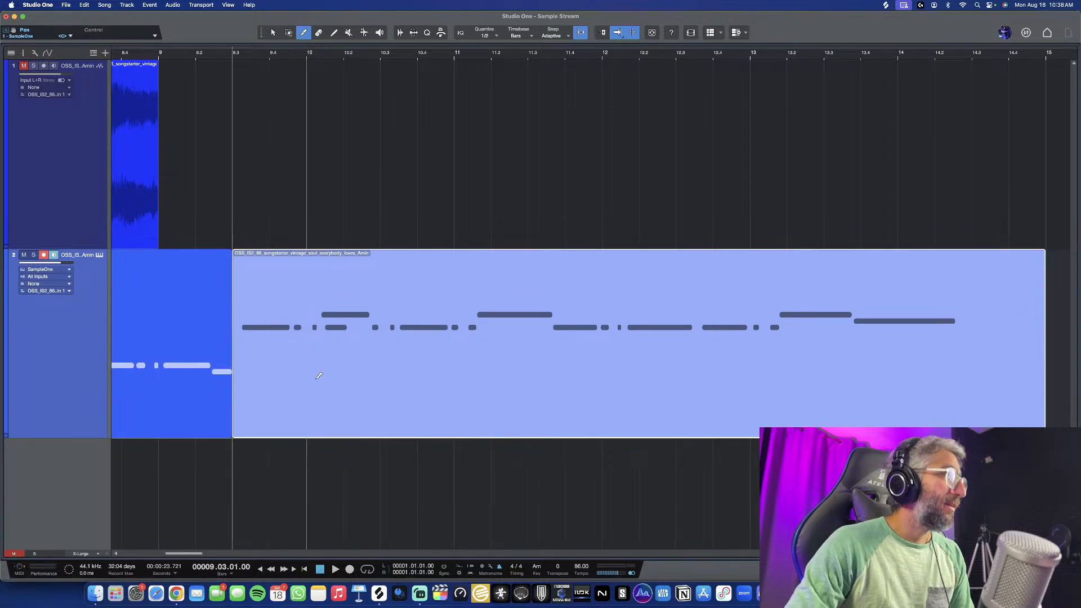
Delete the first section of the split SampleOne part.
key(1)
scroll(296, 411, down, 10)
click(225, 371)
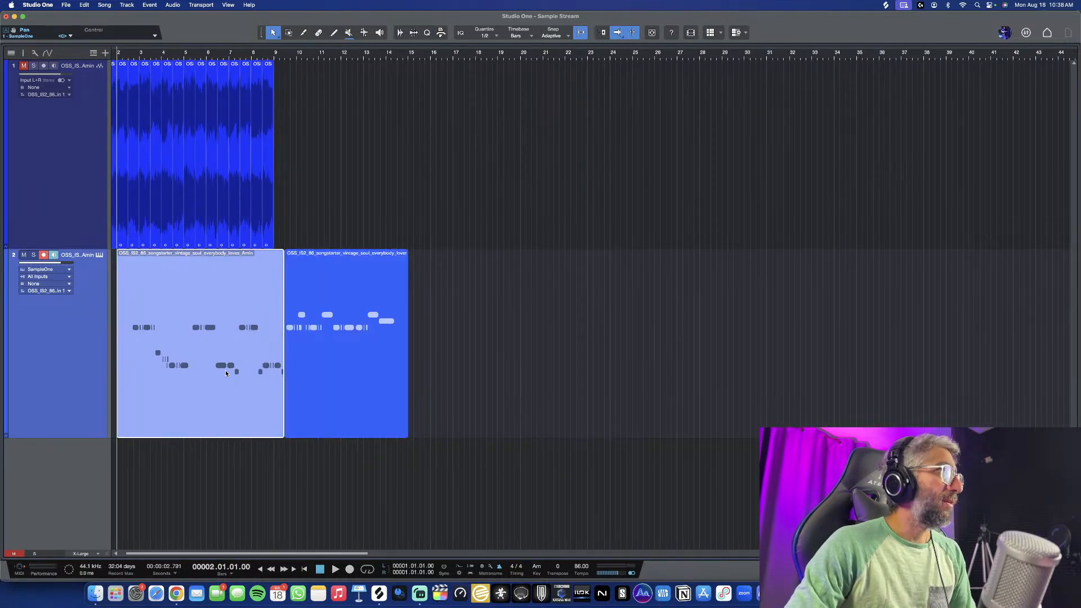
key(Delete)
Change the SampleOne track's color to purple.
scroll(335, 366, up, 3)
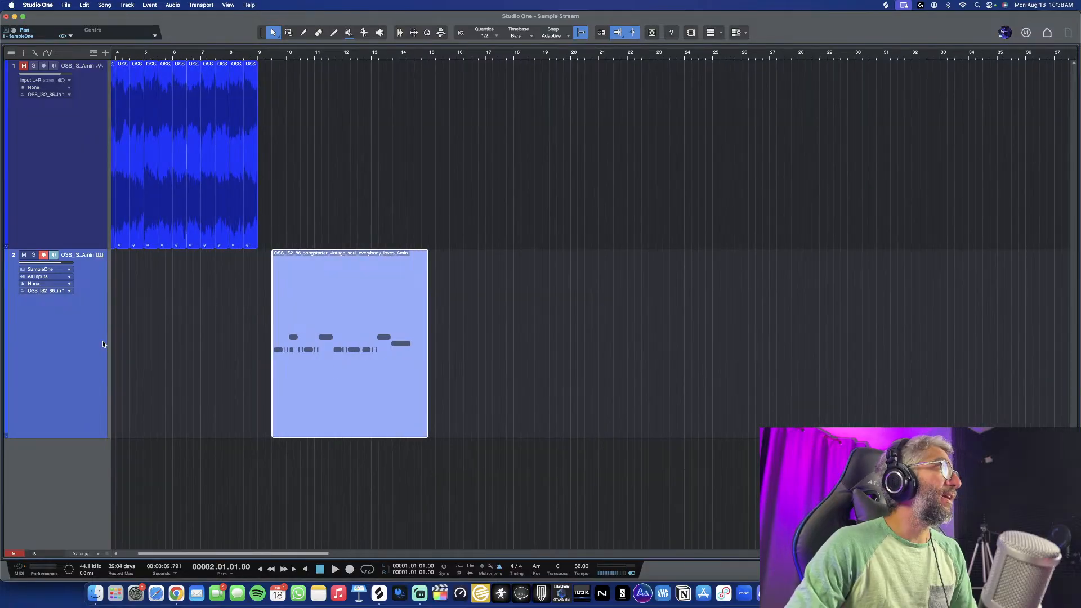
click(7, 317)
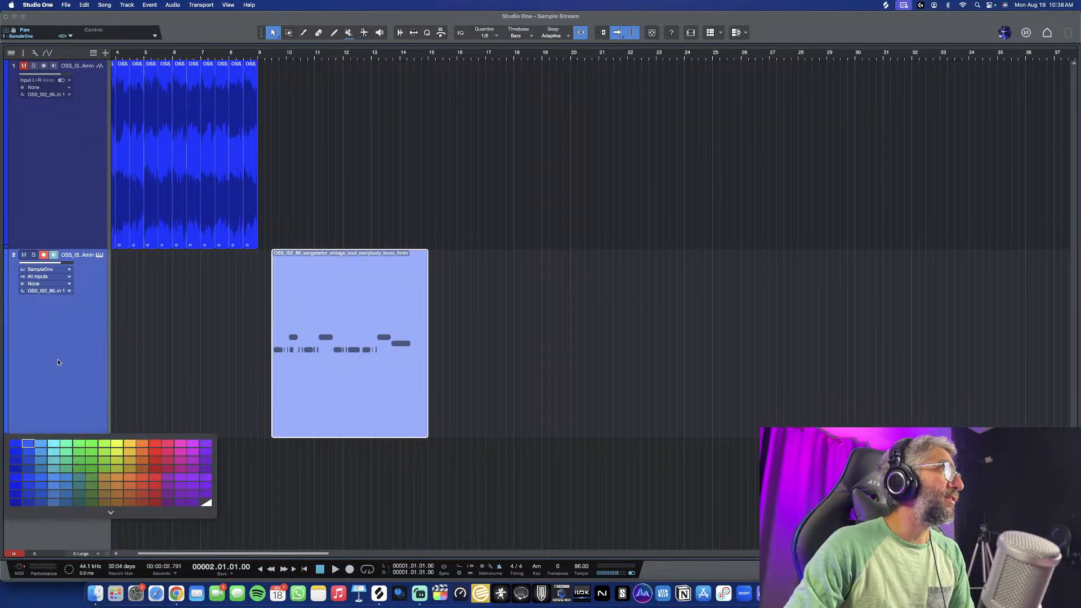
click(205, 451)
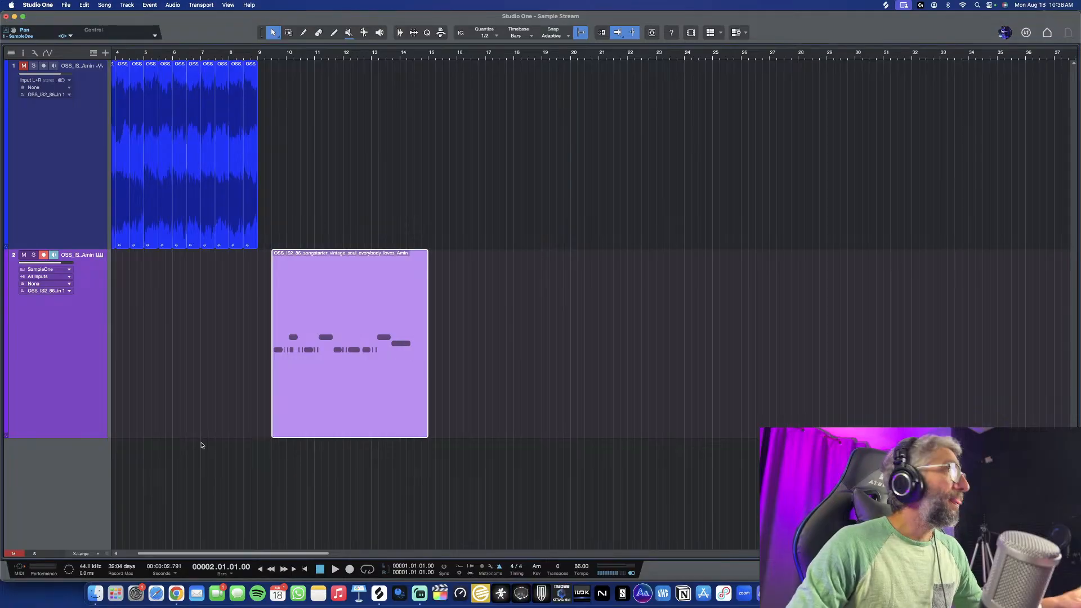
Move the remaining SampleOne part to the start of the song at bar 1.
scroll(322, 414, up, 3)
scroll(322, 414, left, 6)
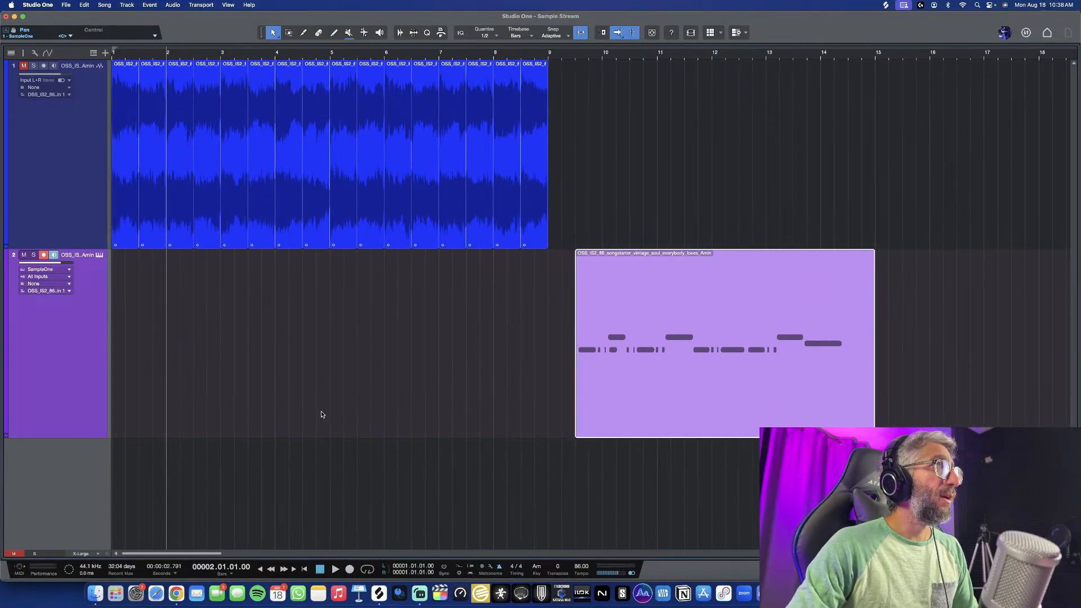
drag(644, 389, 151, 384)
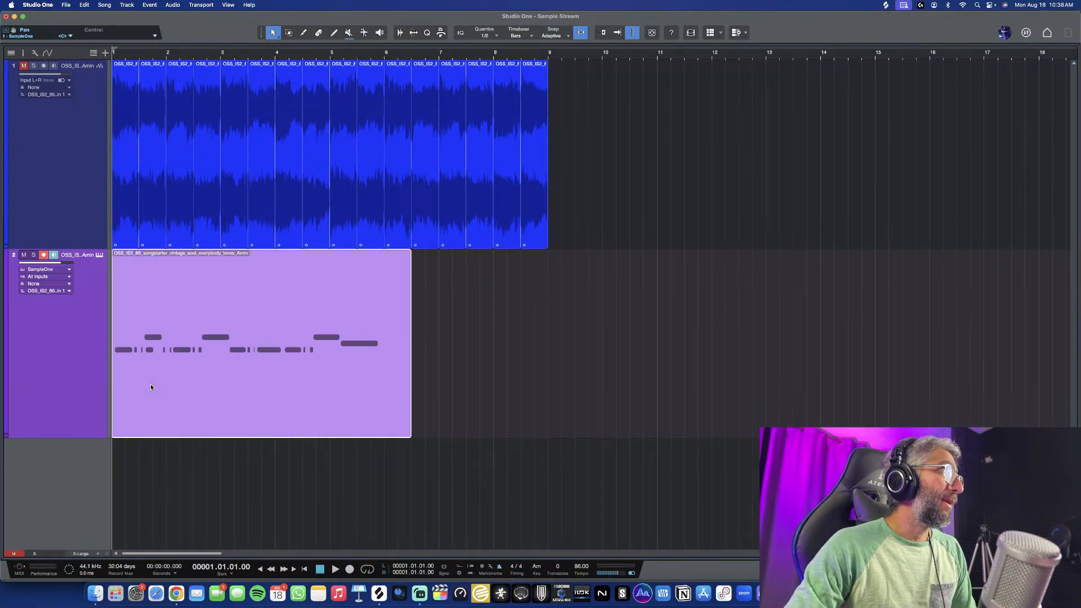
Open the SampleOne part in an enlarged note editor and quantize all of its notes.
double_click(150, 384)
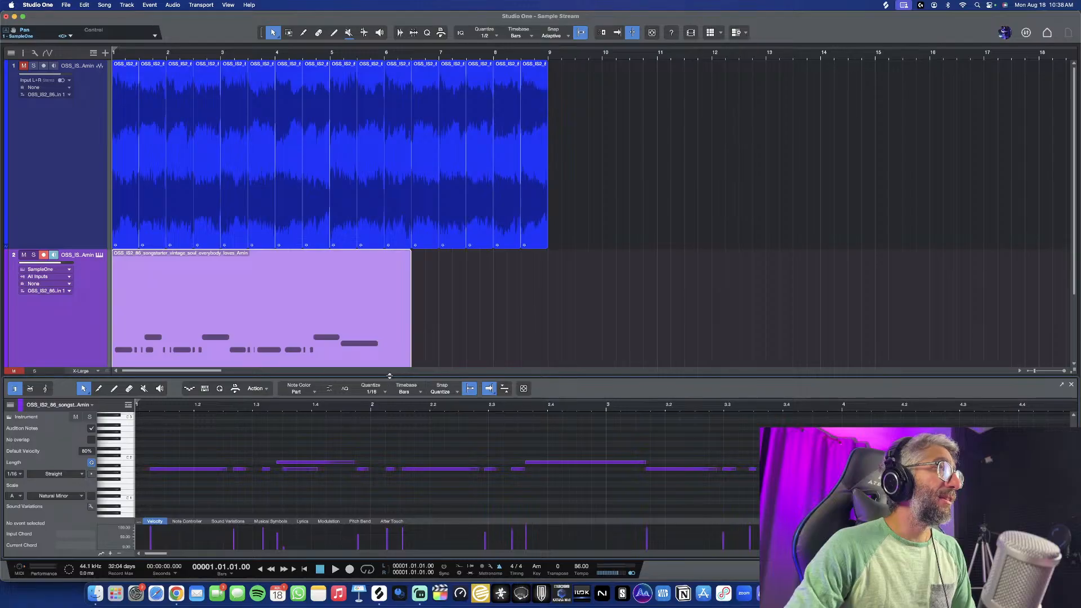
drag(390, 375, 390, 120)
scroll(410, 439, down, 4)
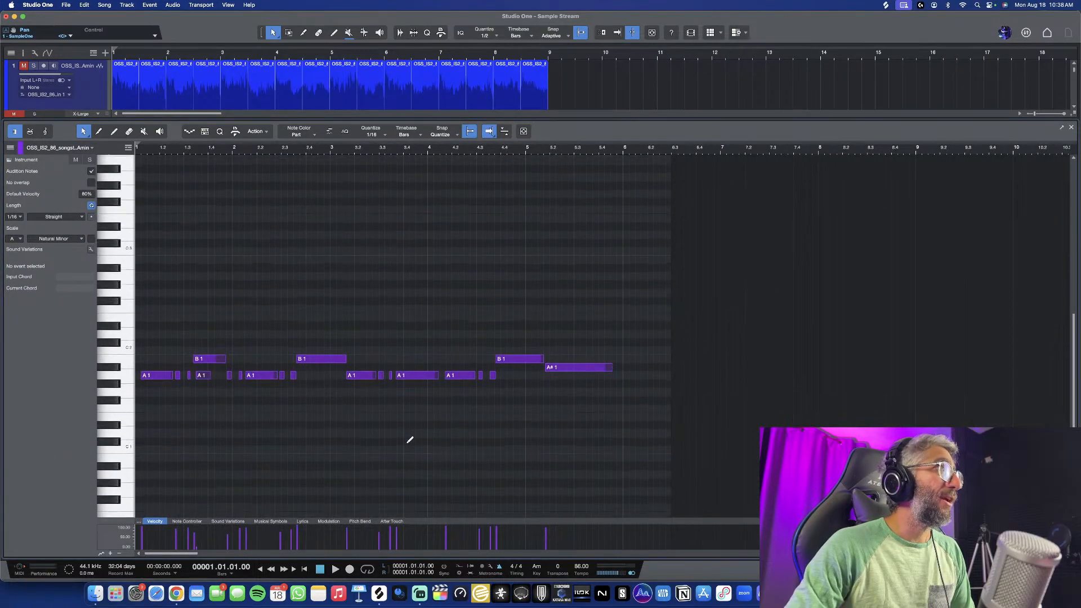
scroll(411, 439, up, 3)
scroll(411, 439, up, 5)
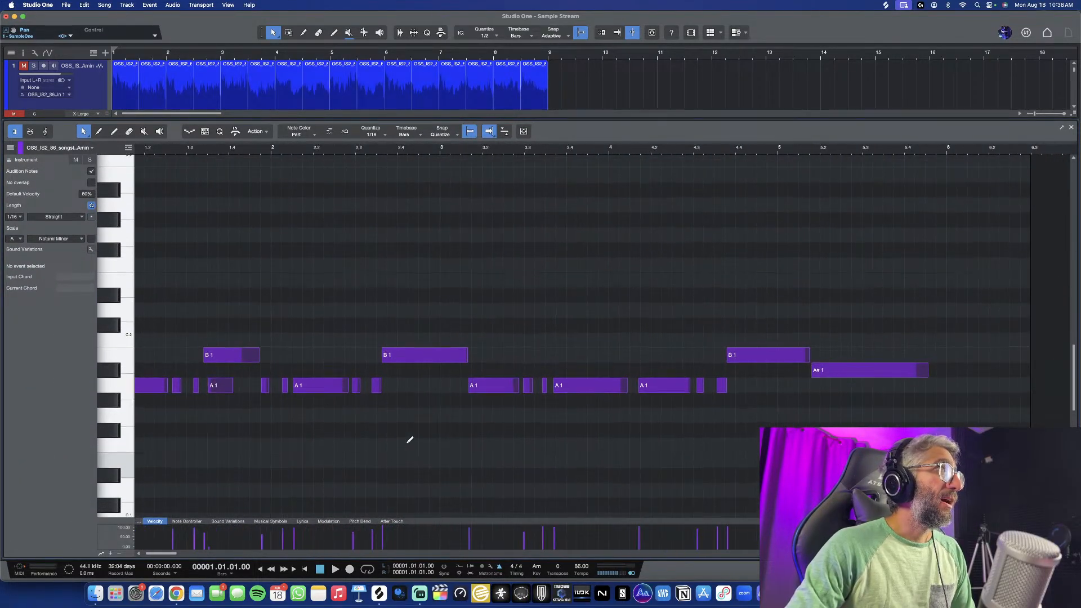
scroll(410, 439, up, 3)
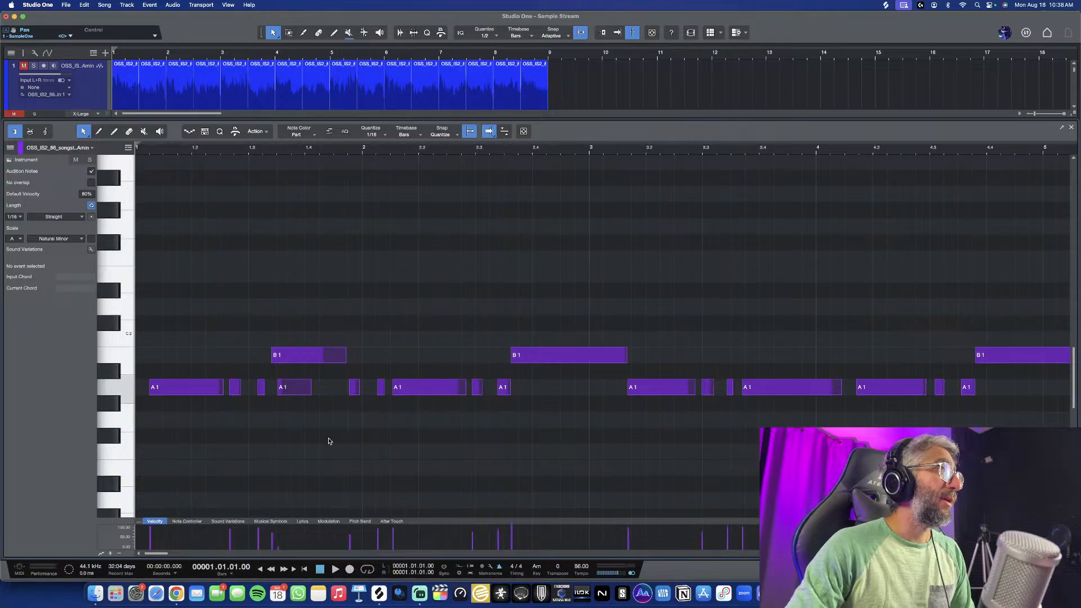
scroll(345, 442, down, 1)
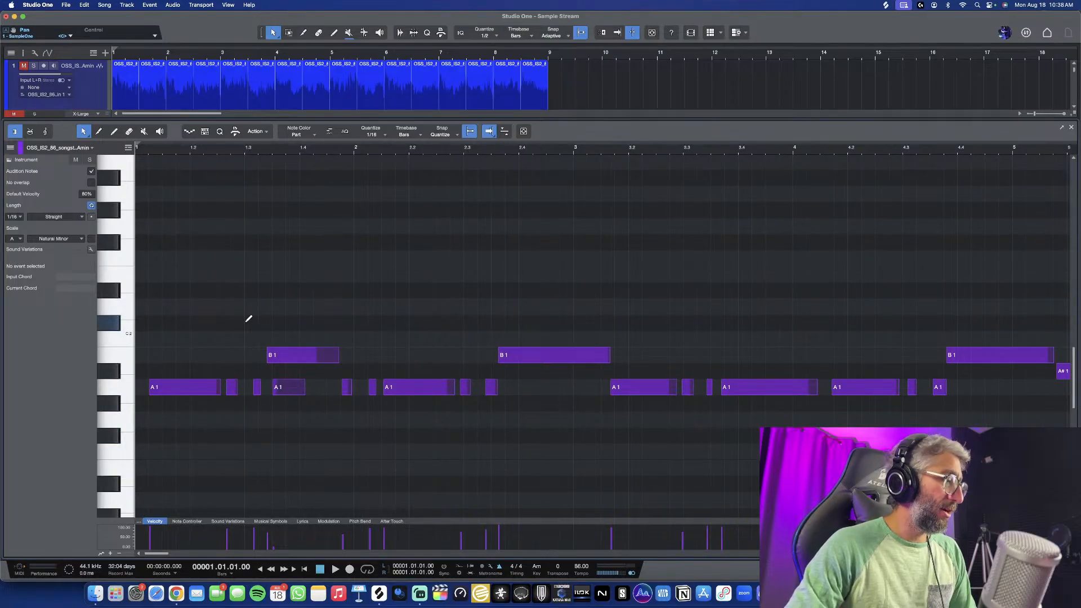
key(super+a)
key(q)
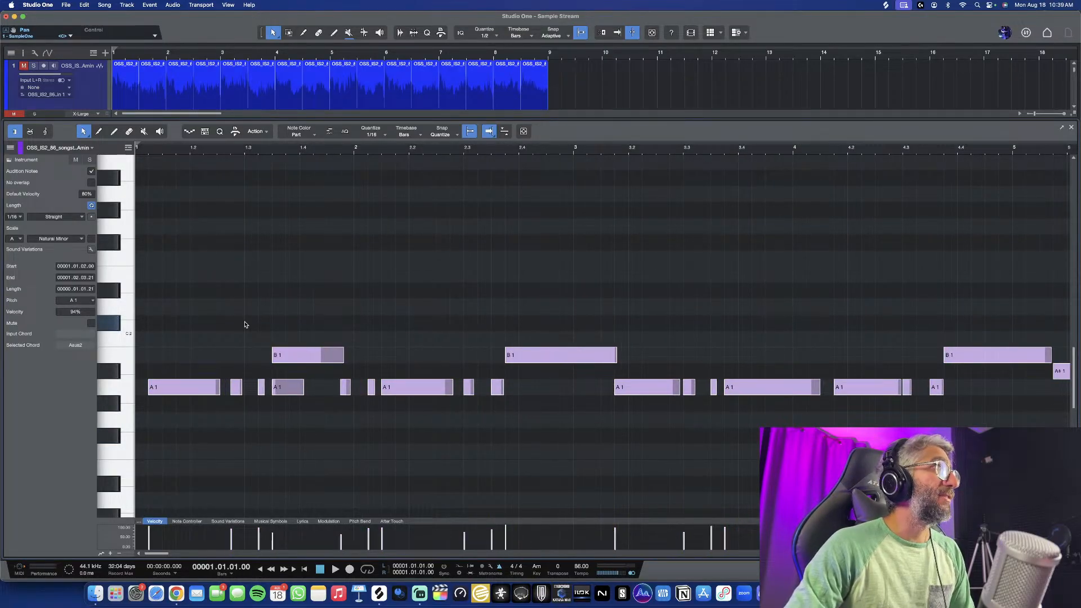
Shift all the notes earlier so the pattern starts at bar 1, then play it from the start.
drag(162, 387, 149, 385)
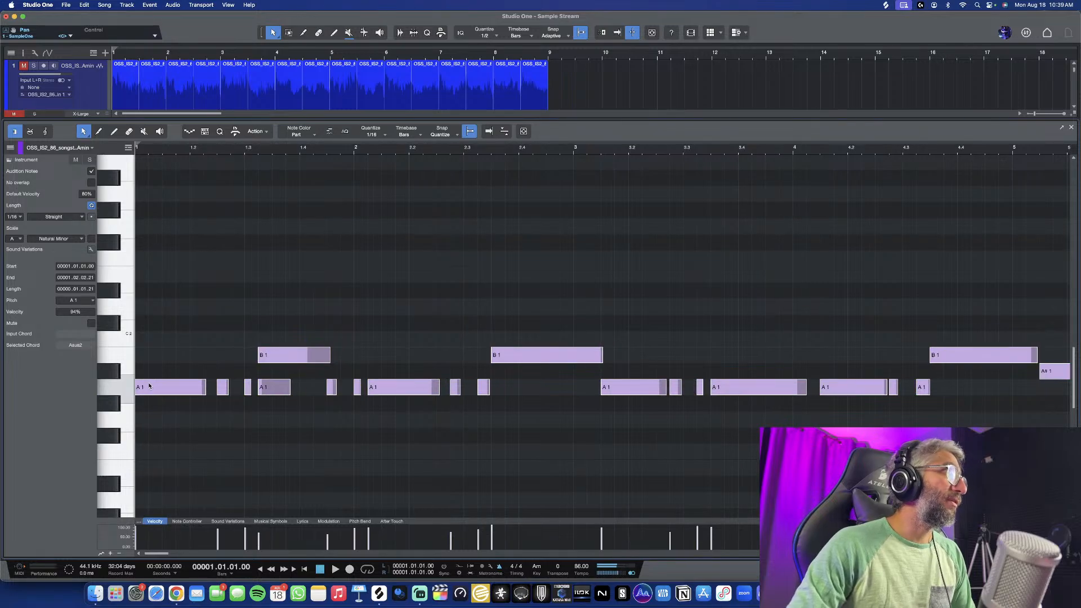
click(268, 471)
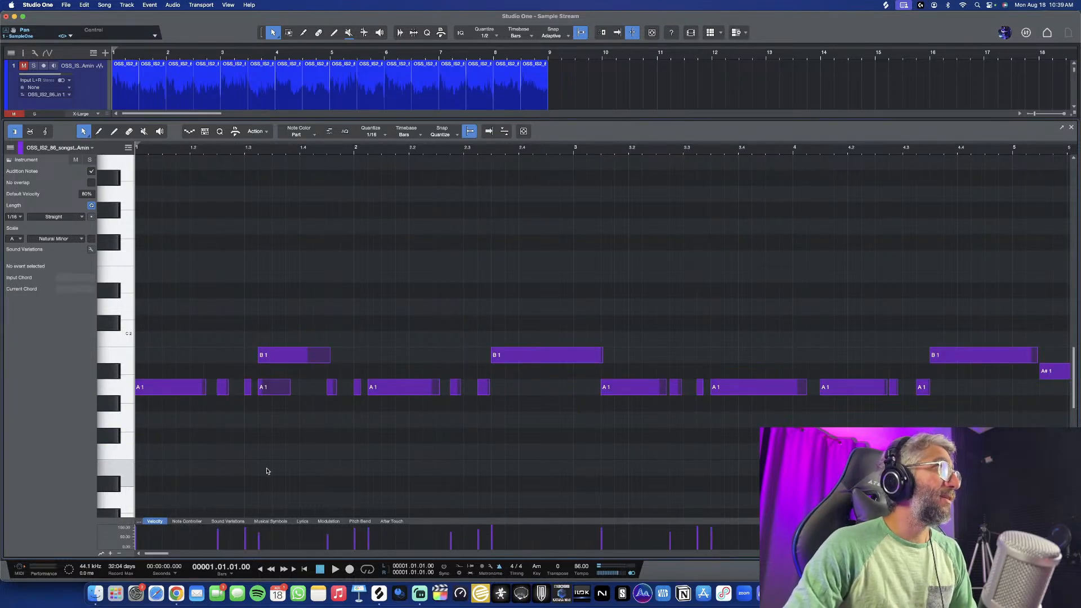
key(space)
key(space)
key(comma)
key(space)
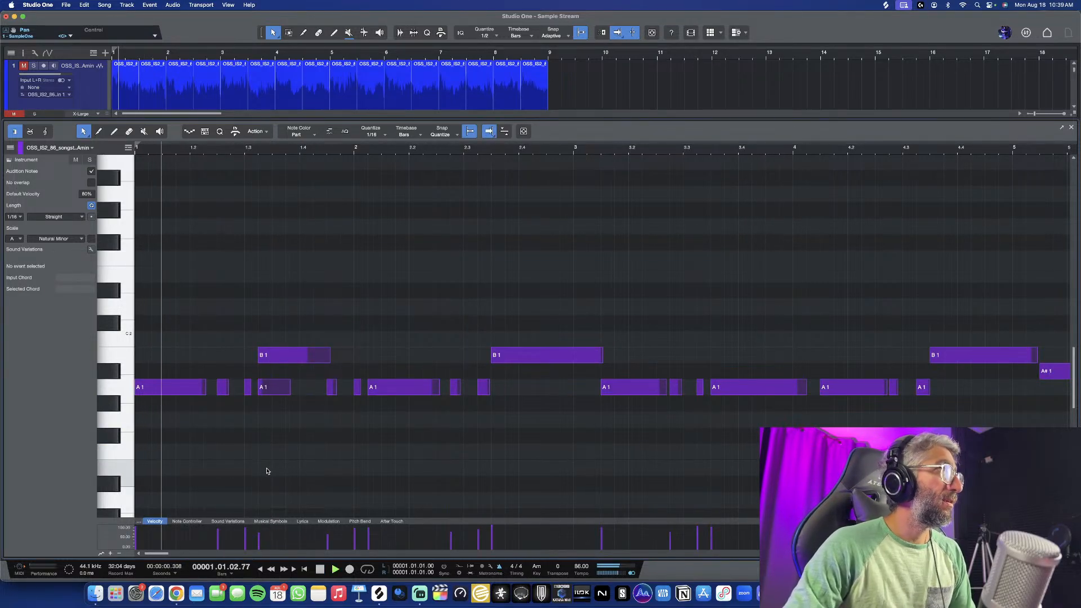
key(space)
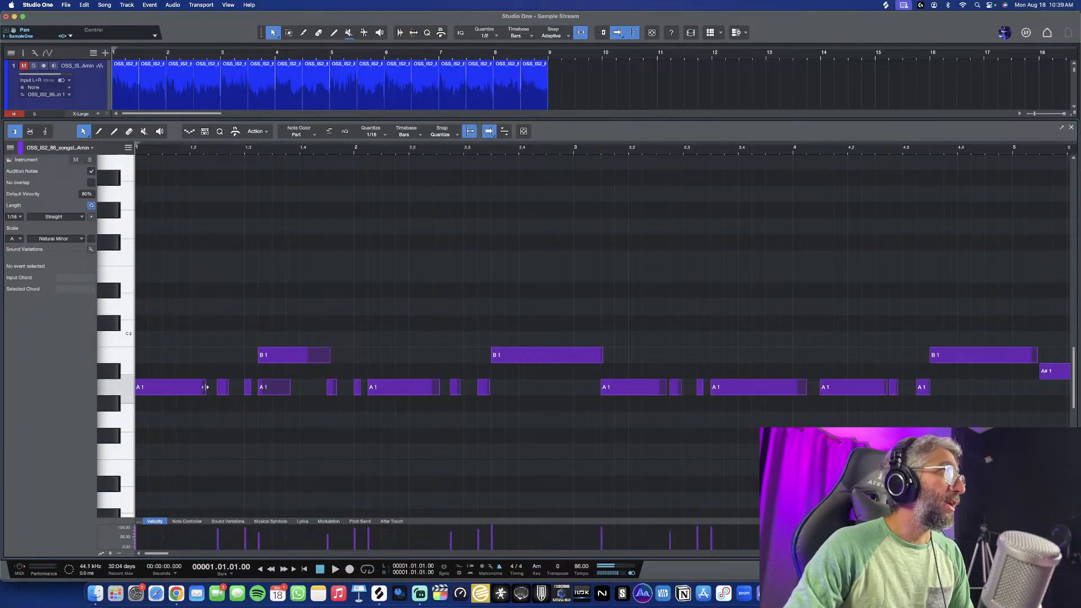
Nudge the short A1 notes and the first B1 note slightly earlier around beat 2 while auditioning.
drag(205, 387, 210, 390)
key(space)
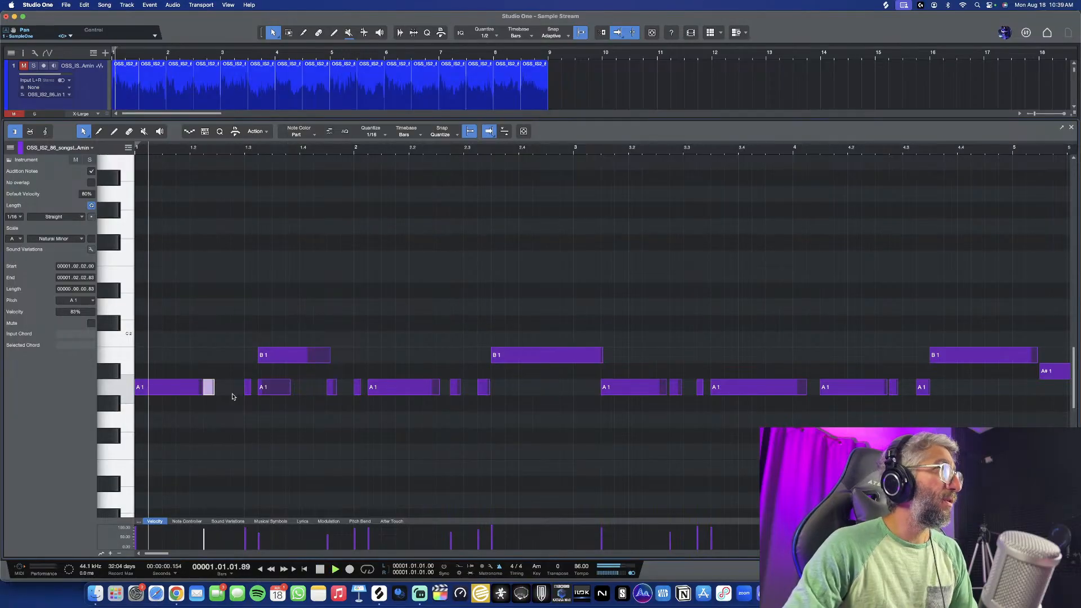
key(space)
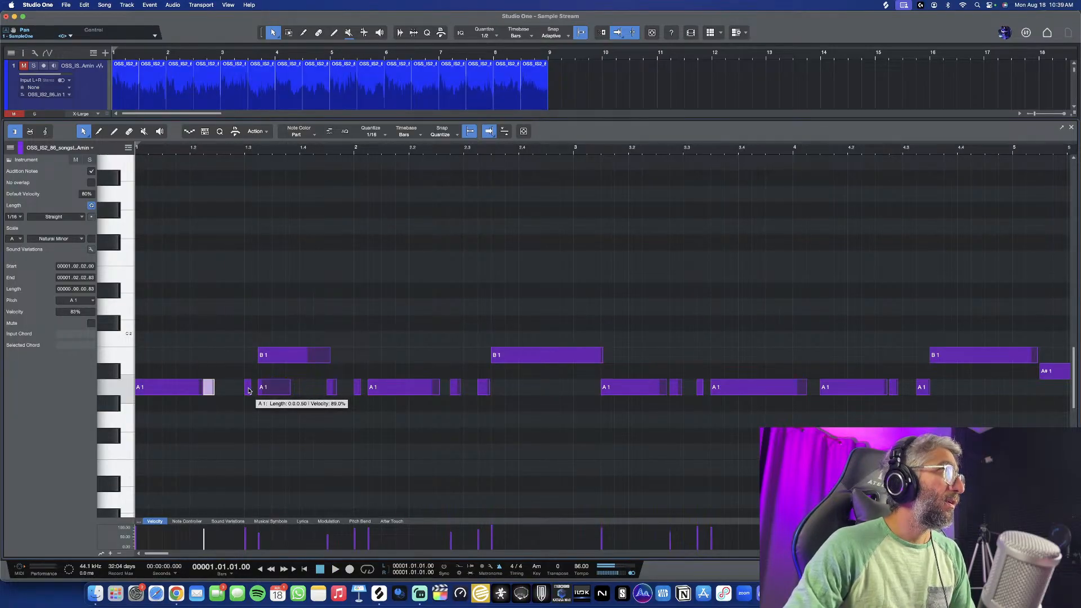
drag(249, 390, 239, 390)
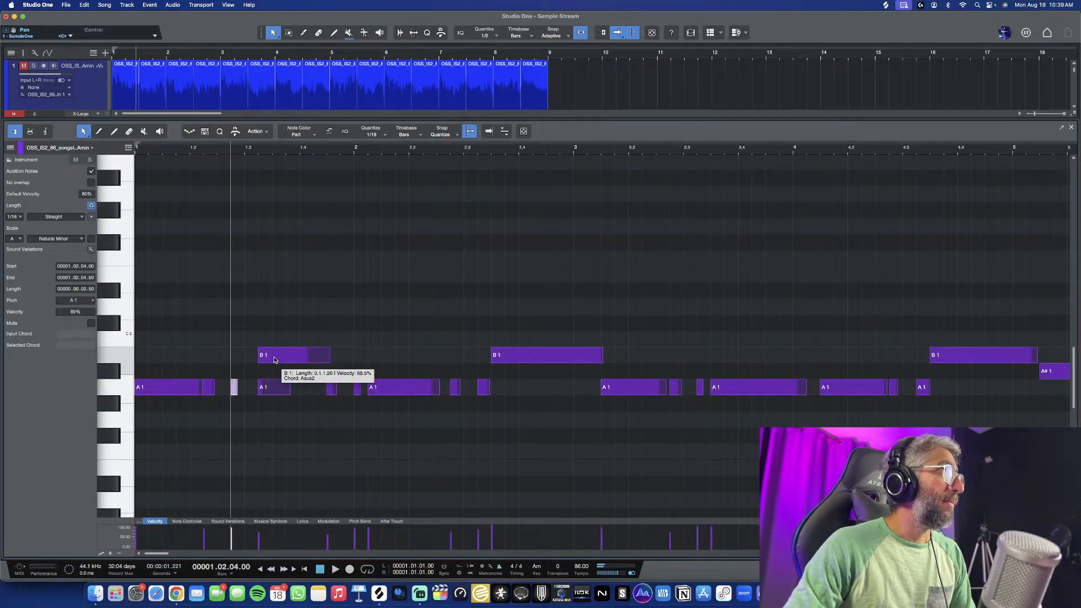
drag(273, 359, 263, 360)
Remove the A1 note after the first B1 and position an A1 note to start on beat 3.
double_click(270, 387)
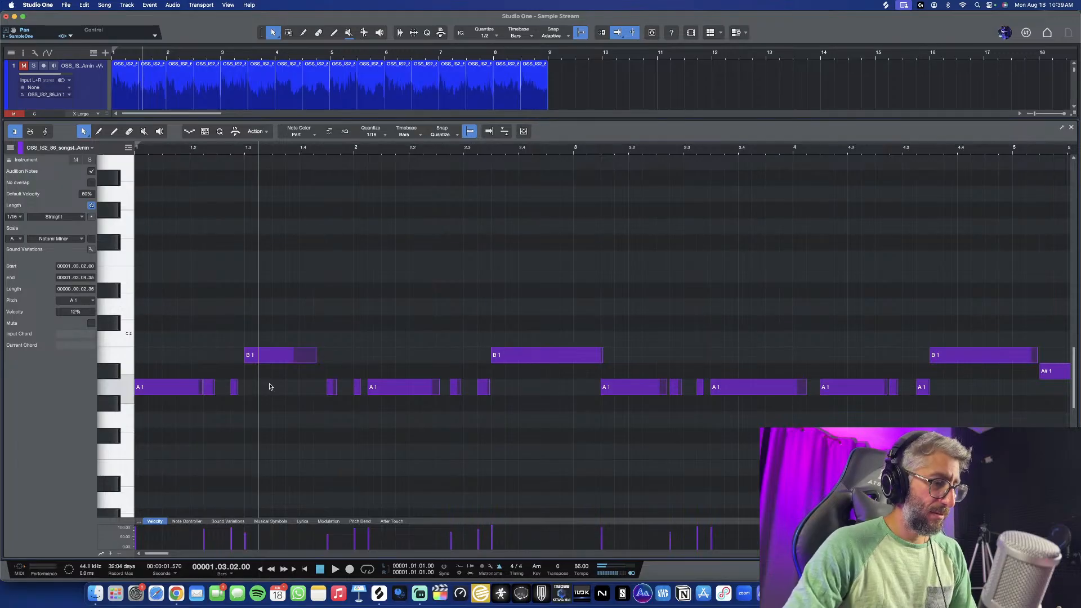
key(space)
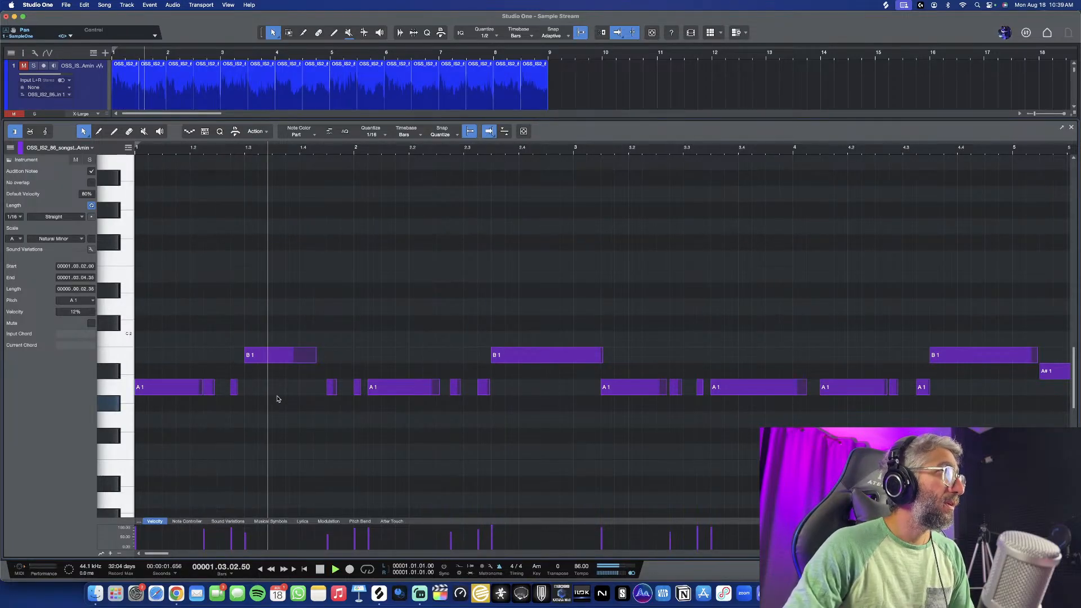
key(space)
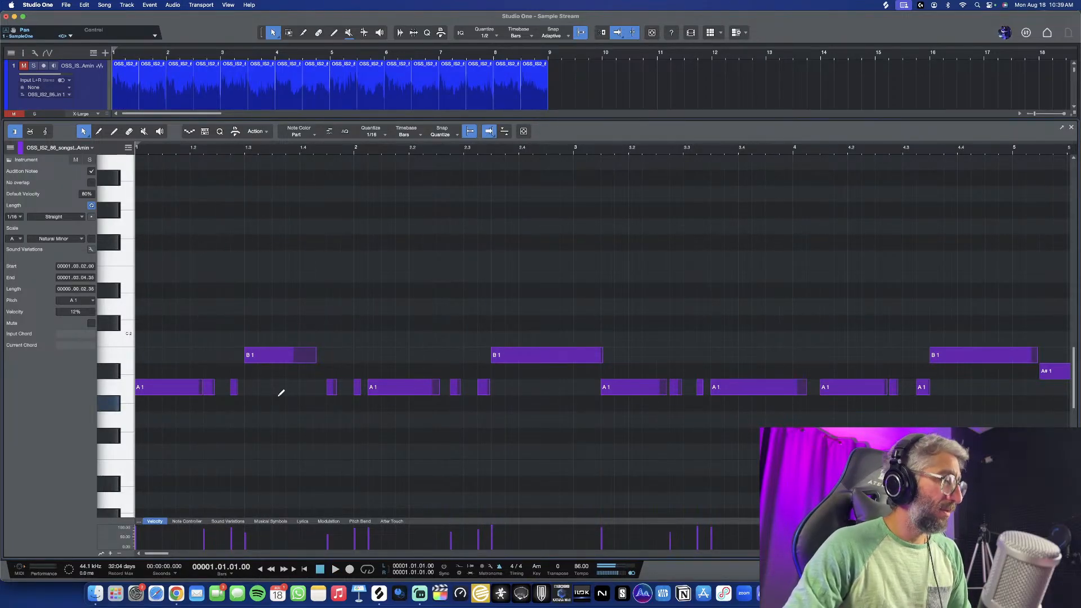
click(274, 388)
drag(276, 362, 258, 386)
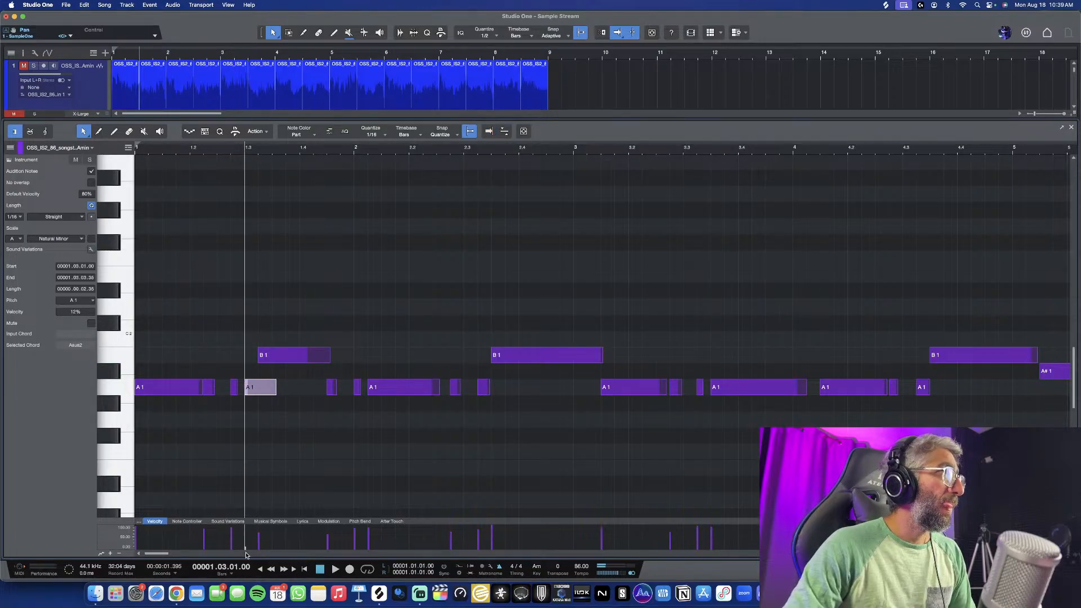
Raise the beat-3 A1 note's velocity to 100% and move the short A1 note before it slightly earlier.
drag(259, 540, 246, 505)
key(space)
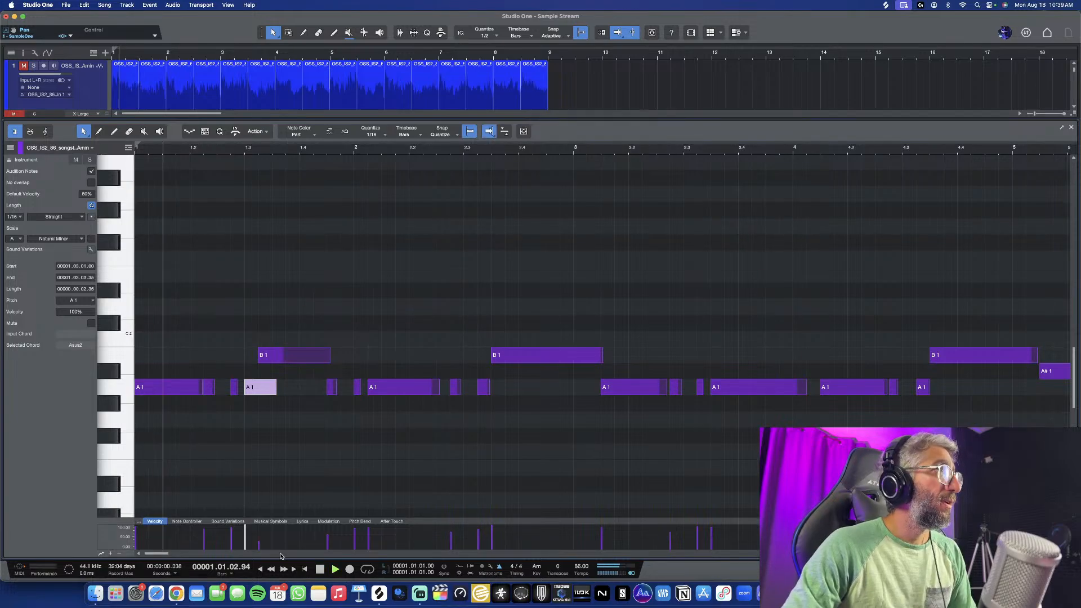
key(space)
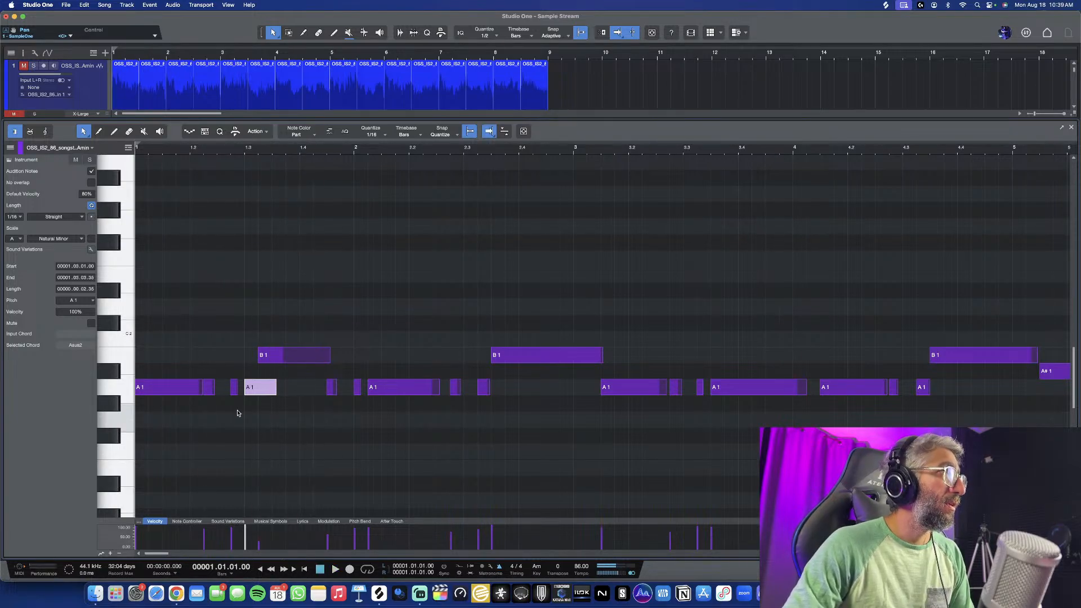
drag(236, 389, 228, 391)
key(comma)
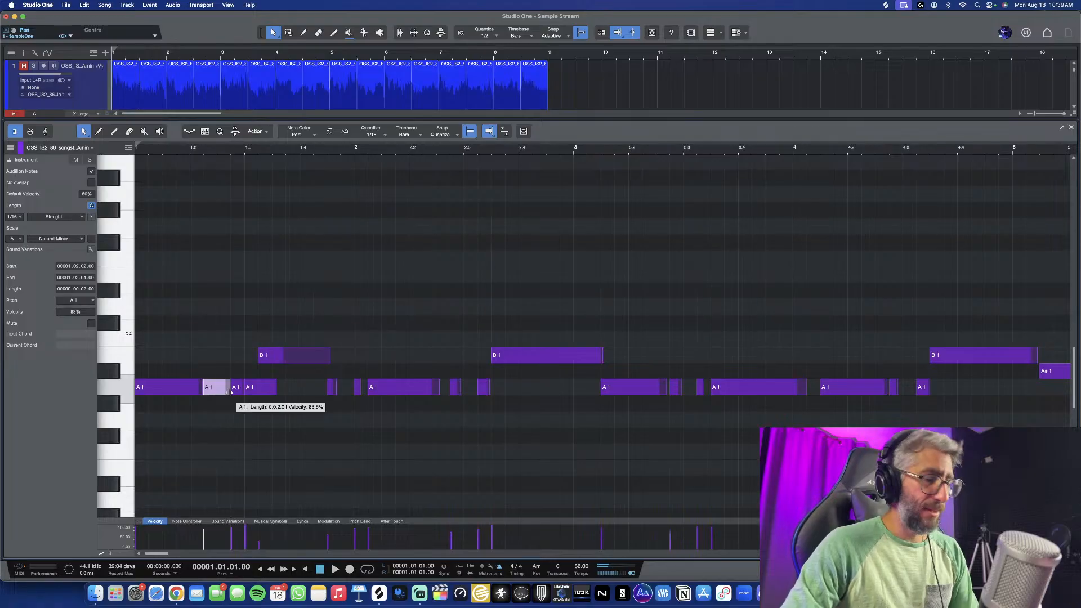
Delete the first B1 note and play the pattern back from the start.
click(318, 358)
key(Delete)
key(space)
key(space)
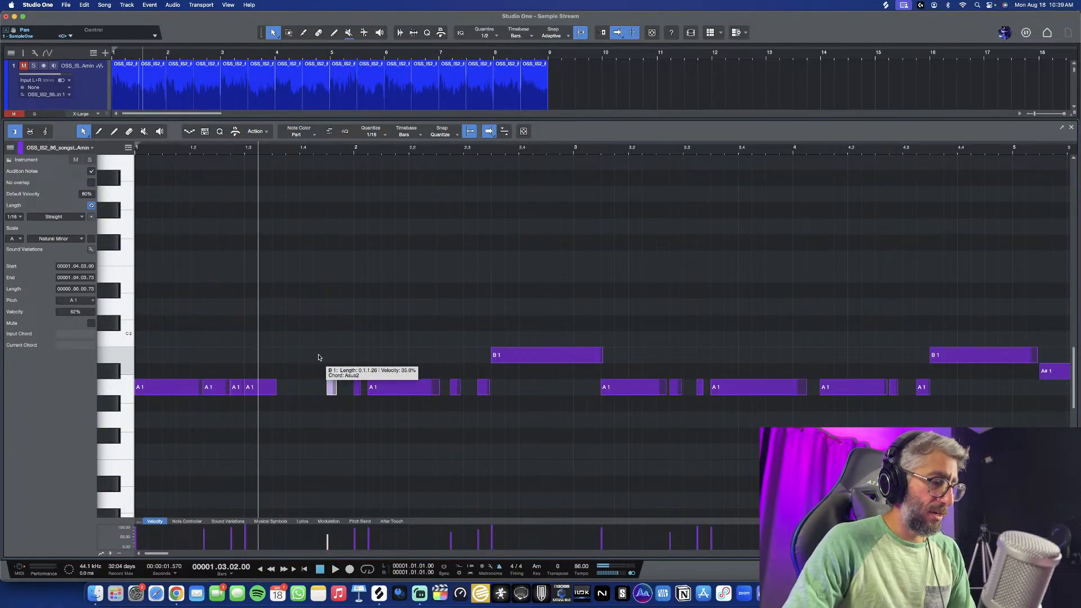
key(comma)
key(space)
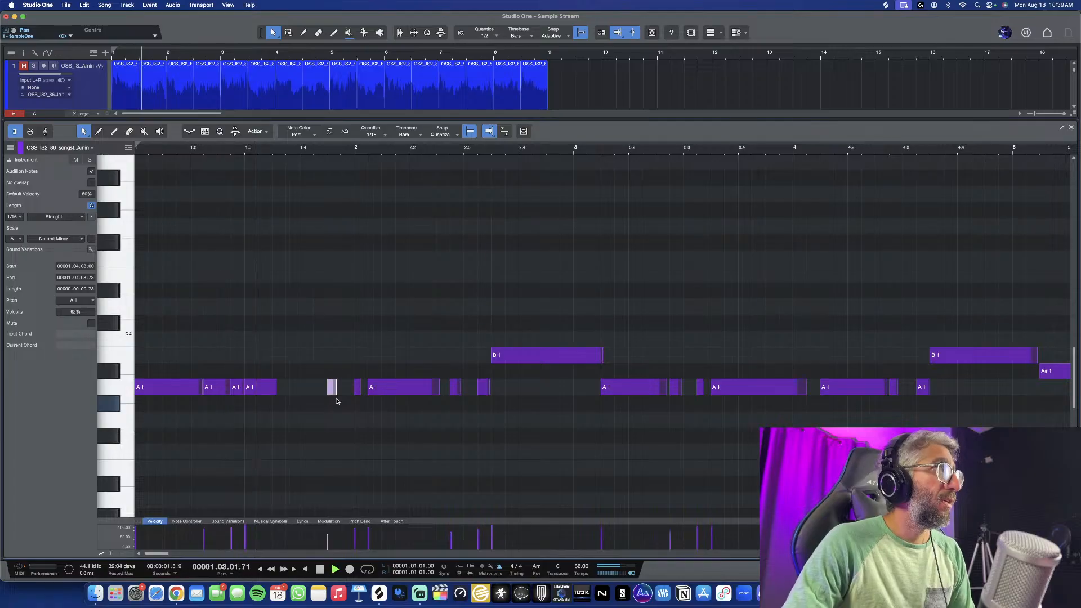
key(space)
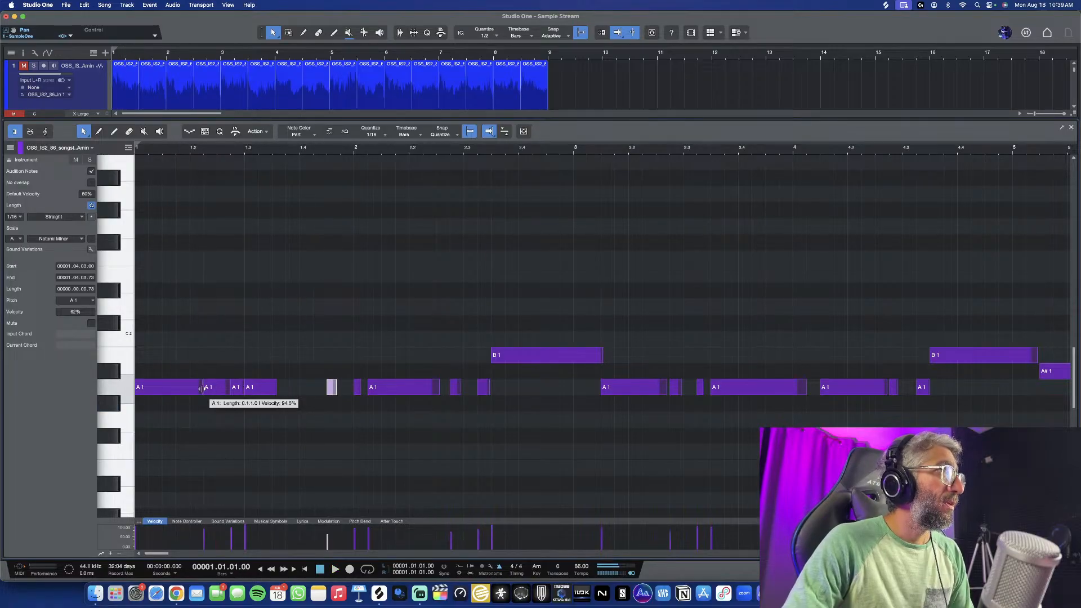
Shorten the first A1 note so it ends at beat 2 and audition the result.
drag(201, 389, 192, 387)
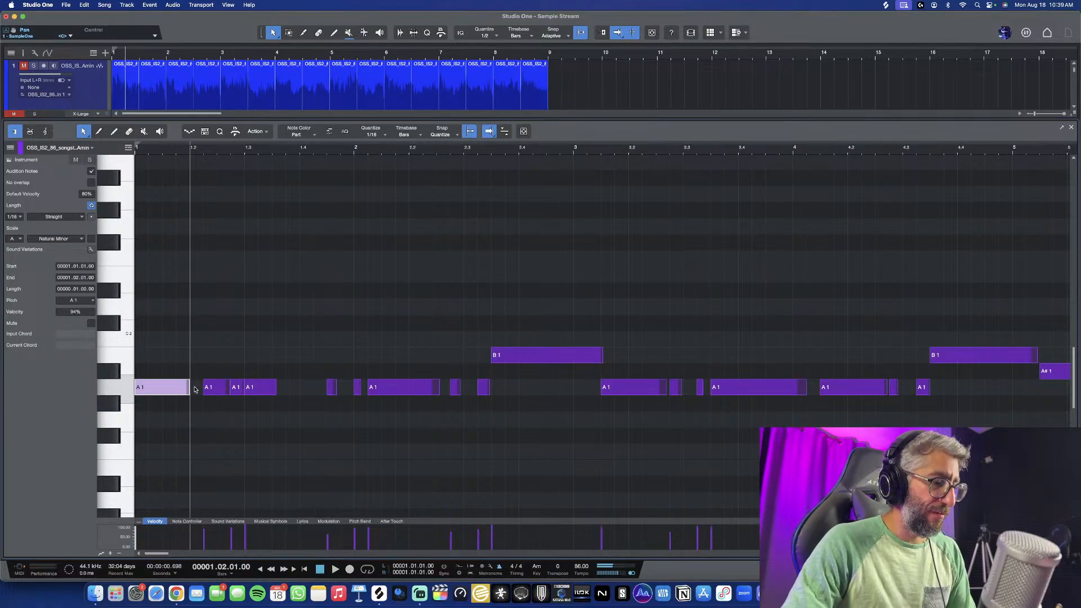
key(space)
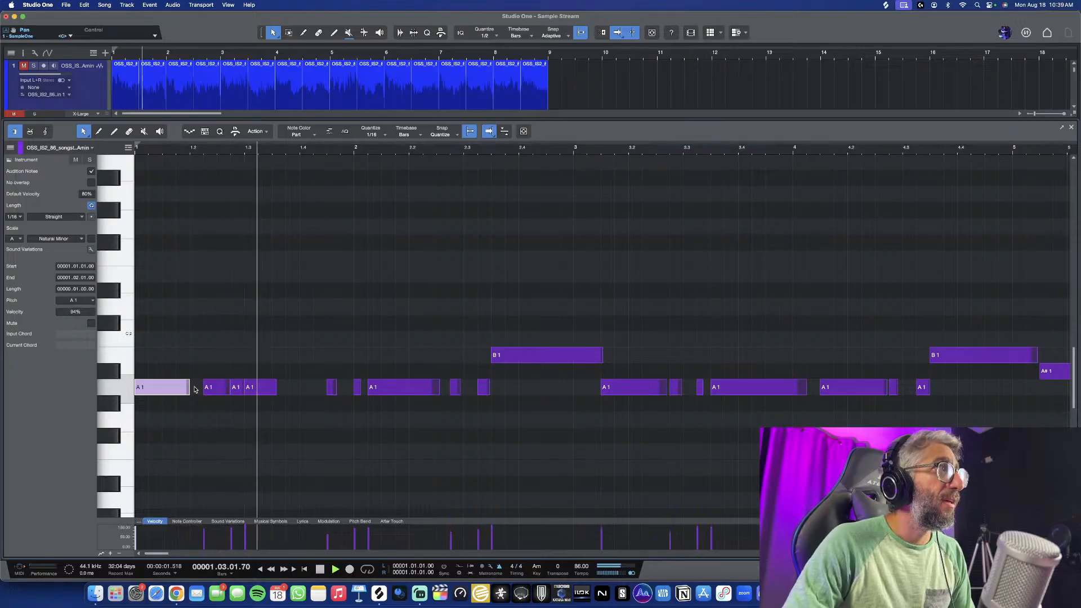
key(space)
Shorten the A1 note starting at 1.2.2 to one sixteenth and play it back.
click(225, 388)
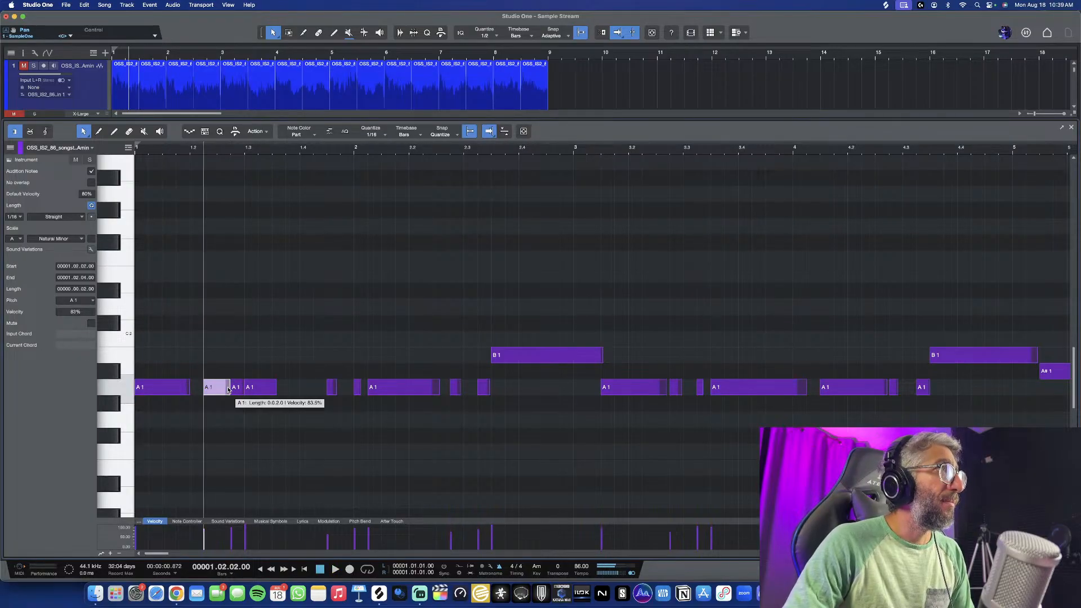
drag(229, 389, 218, 389)
key(space)
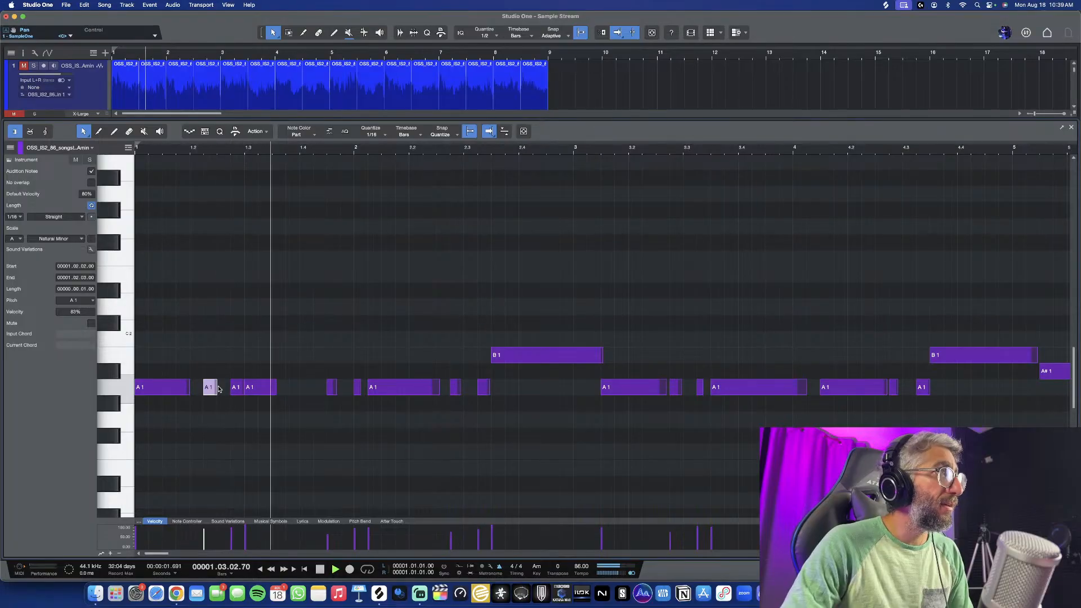
key(space)
Lengthen the beat-3 A1 note to end on beat 4 and move the next short note to start on beat 4.
drag(276, 391, 297, 393)
key(space)
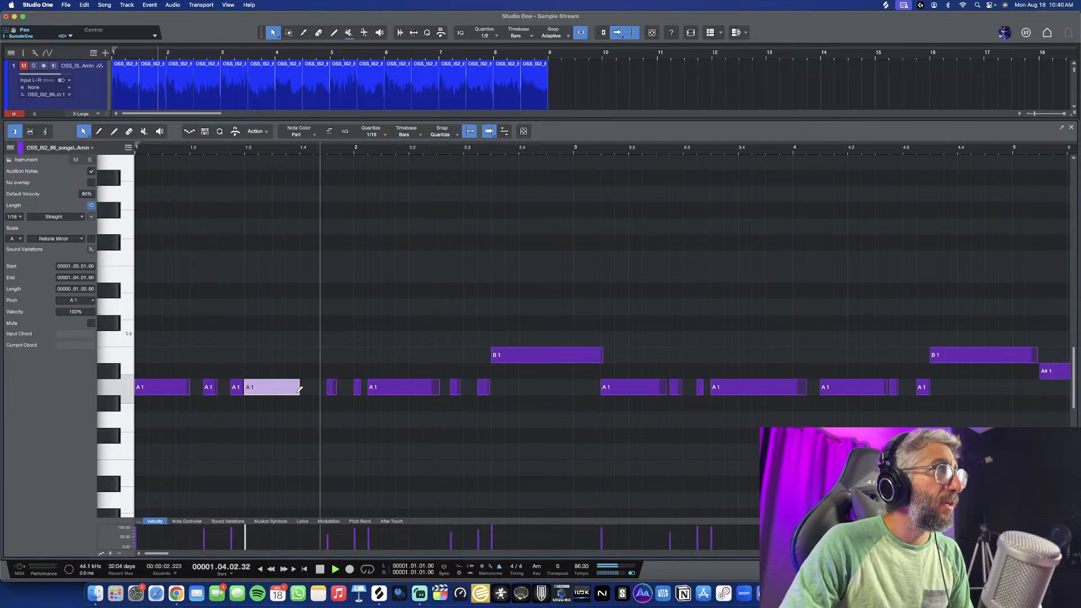
key(space)
drag(333, 390, 309, 391)
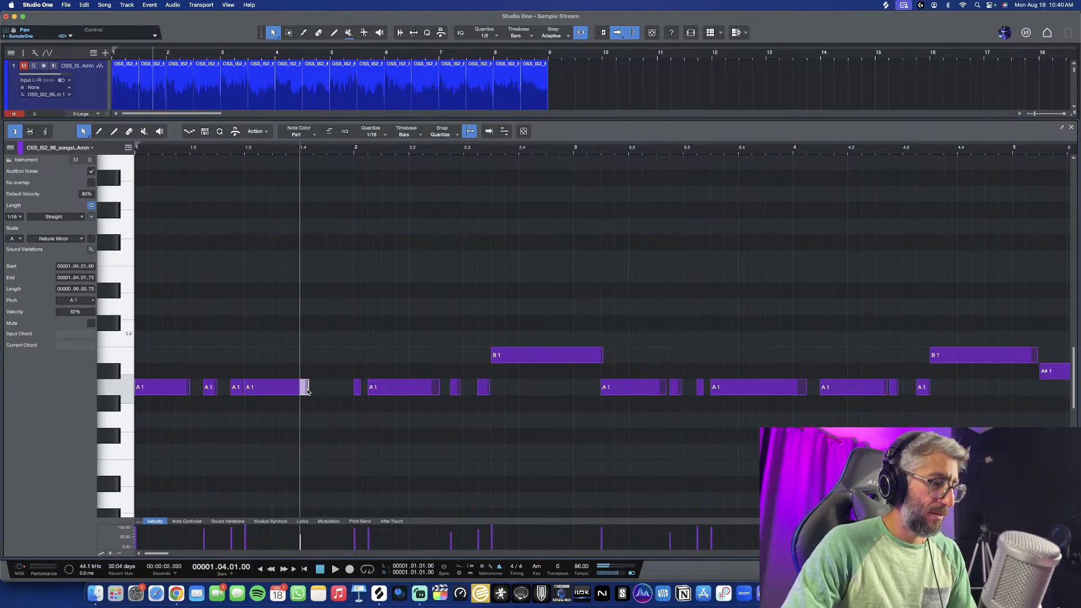
Move the short A1 note near beat 4 to start at 1.4.3, two sixteenths long, and play the pattern.
key(space)
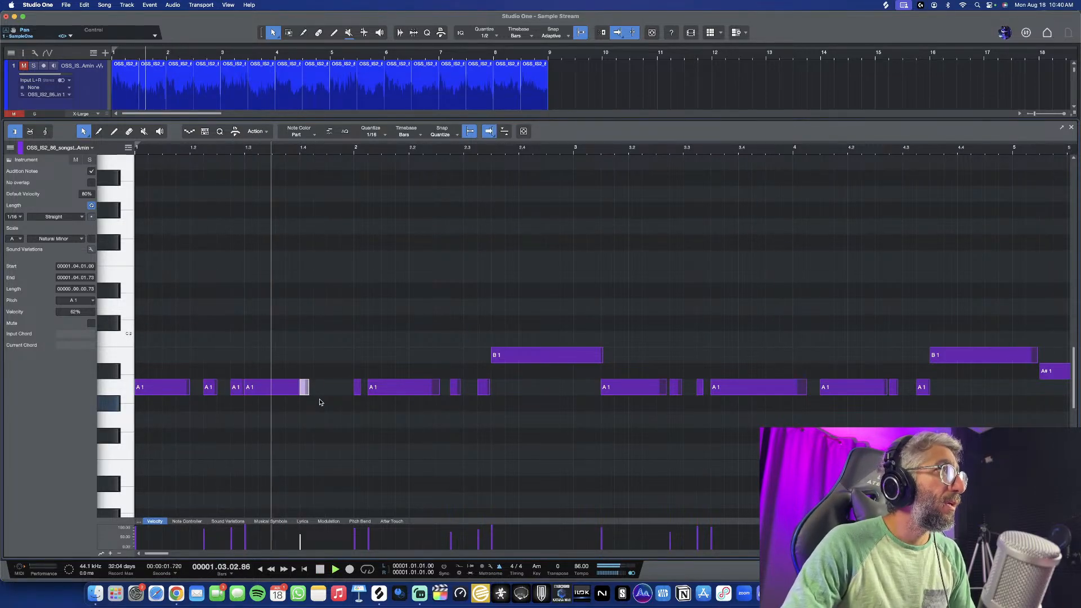
key(space)
drag(309, 389, 336, 388)
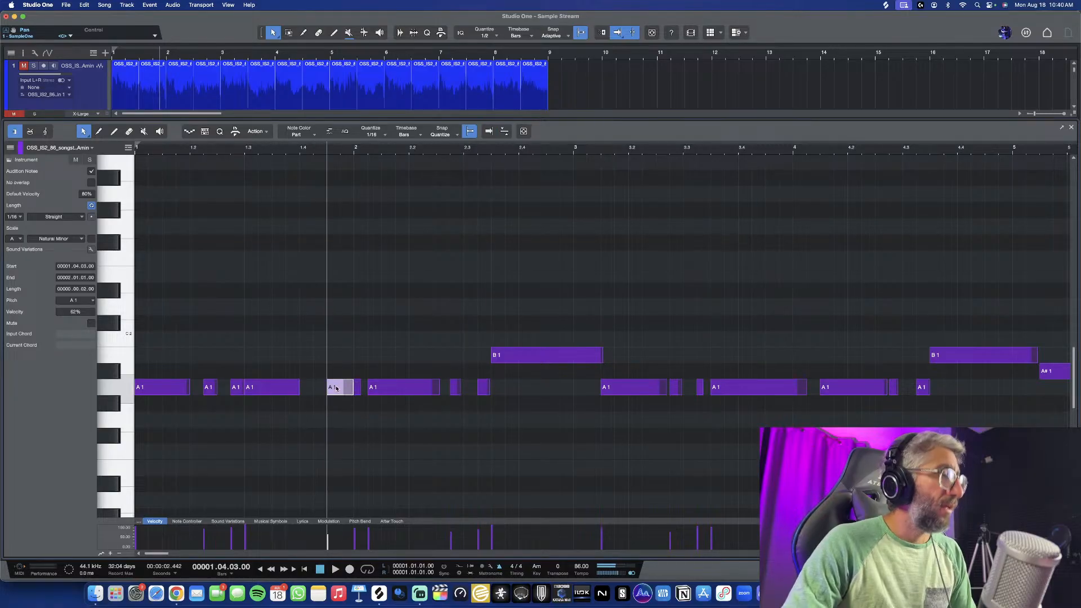
key(space)
scroll(355, 411, up, 1)
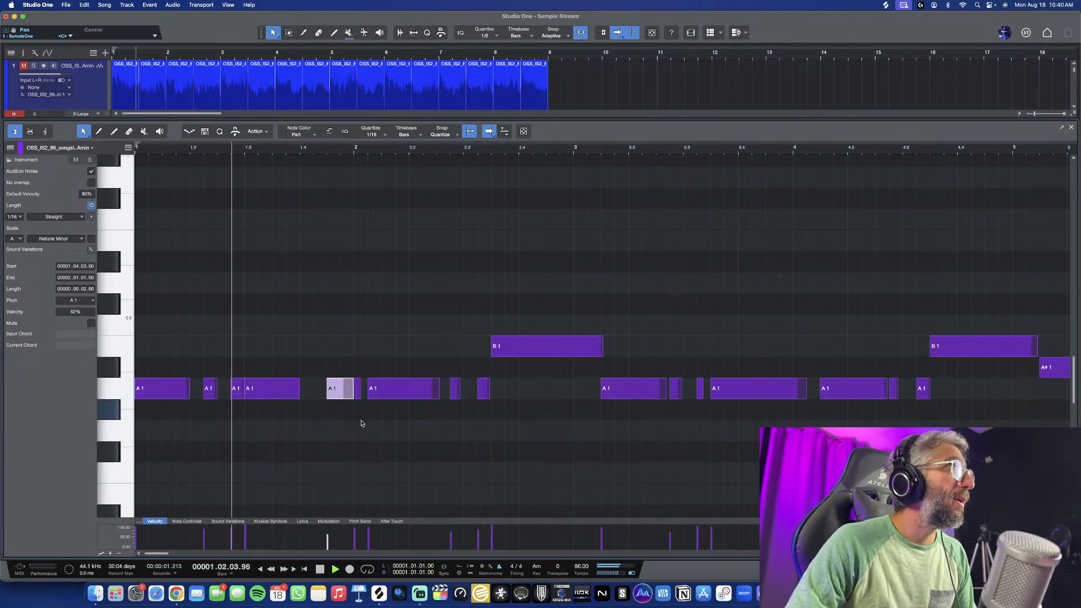
key(space)
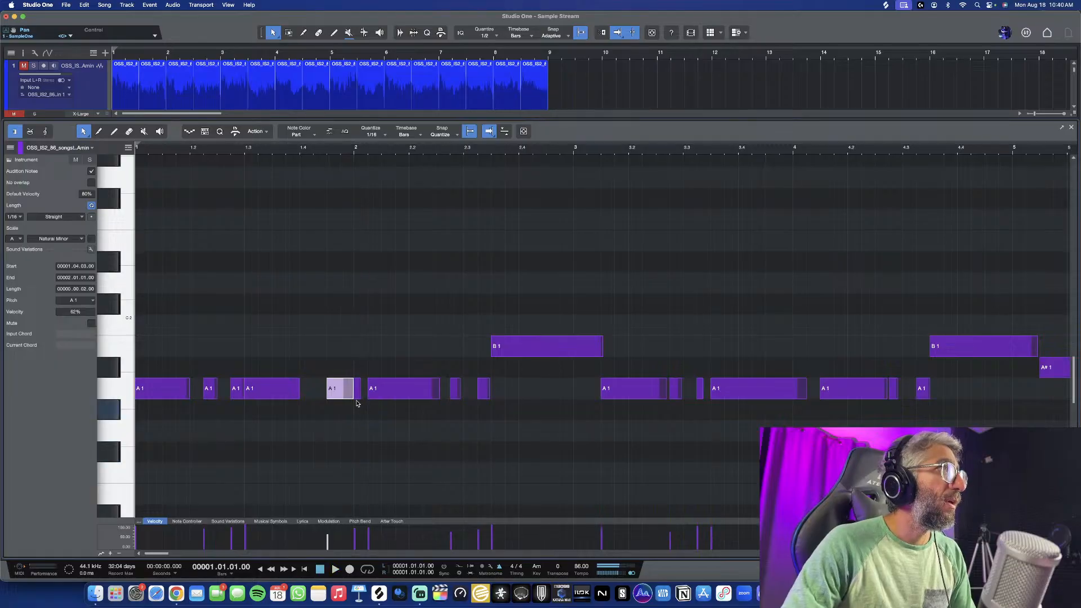
Extend that note's start back to 1.4.2 and audition the pattern.
drag(325, 392, 320, 394)
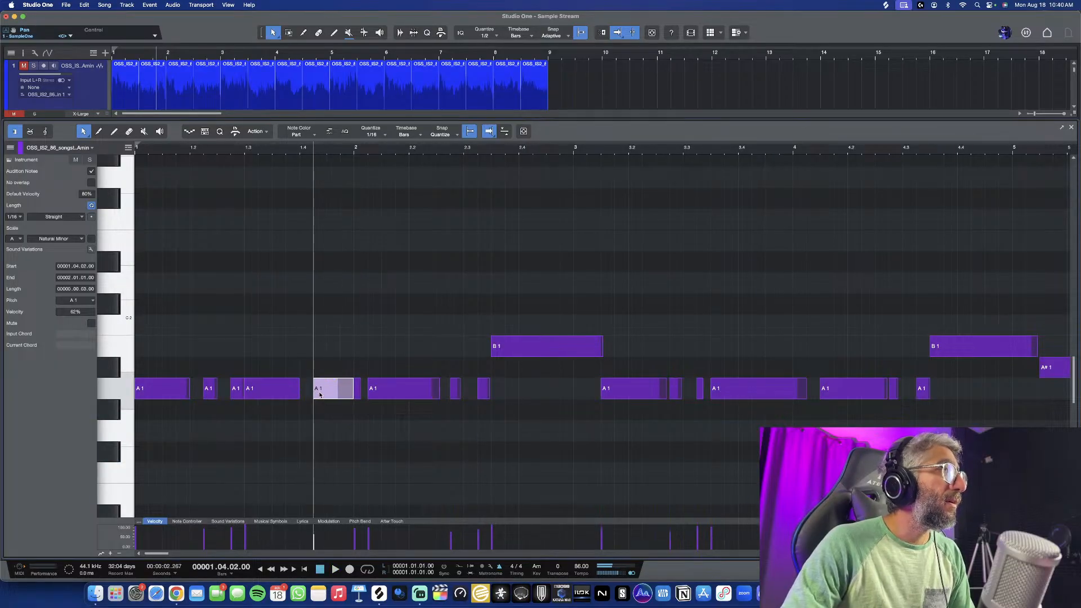
key(space)
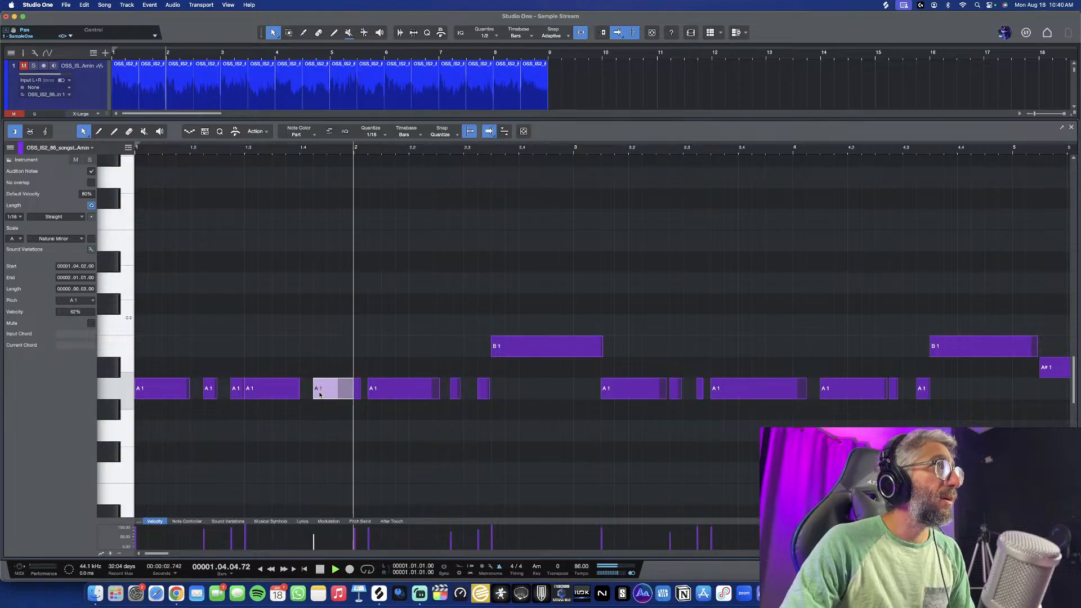
key(space)
Extend the same note's start to 1.4.1 so it lasts one beat, and play it back.
drag(315, 393, 304, 393)
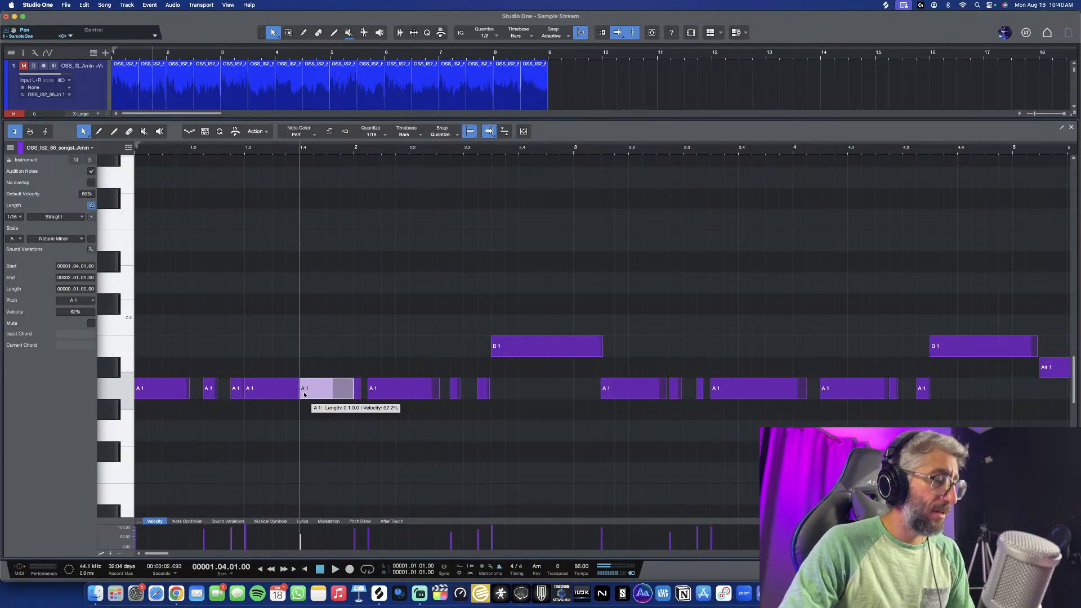
key(space)
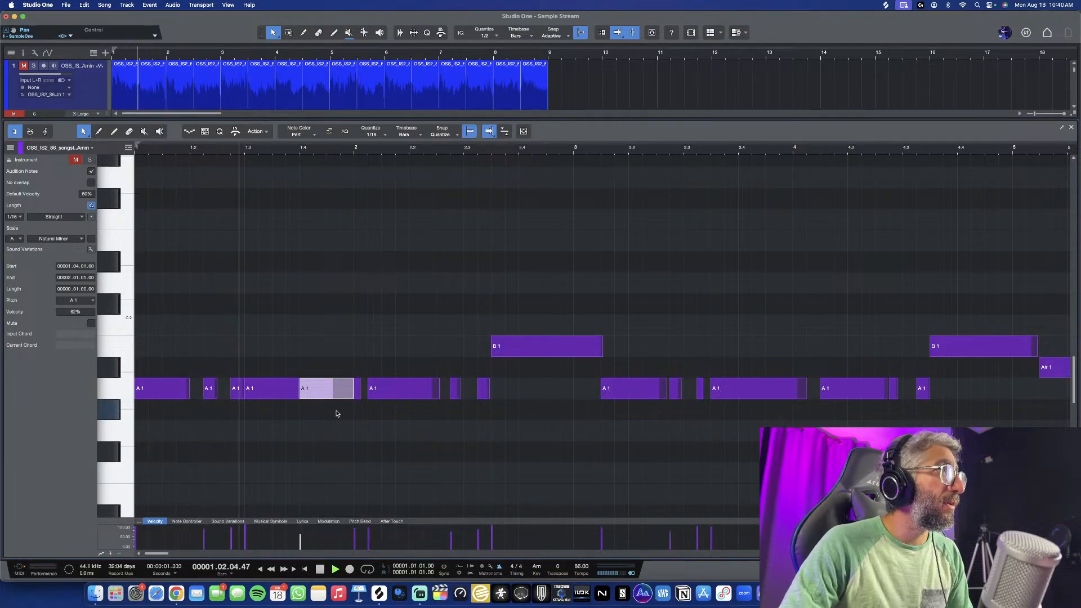
key(space)
key(space)
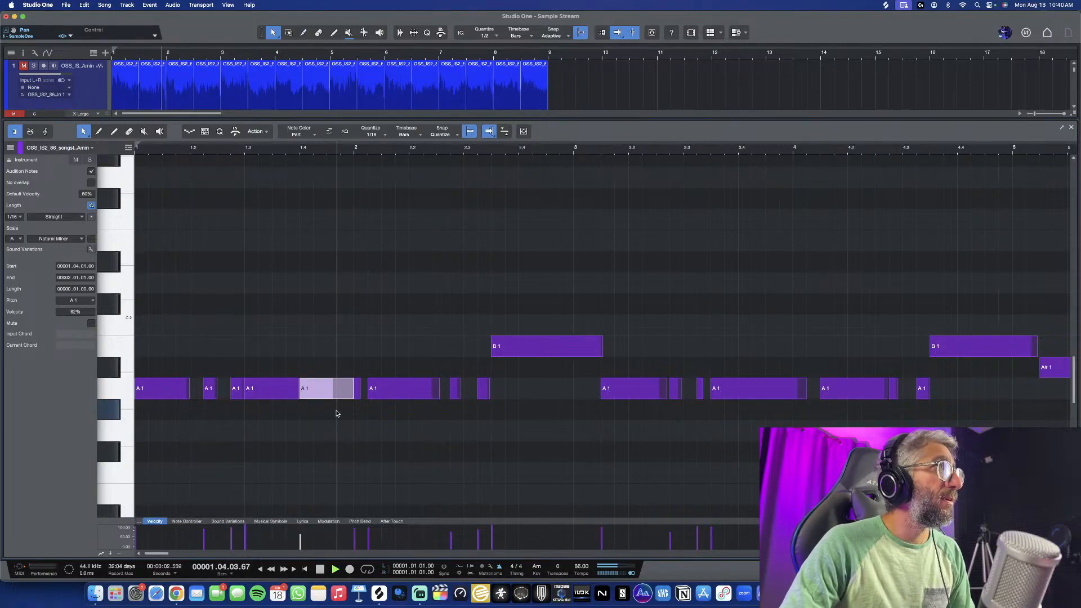
key(space)
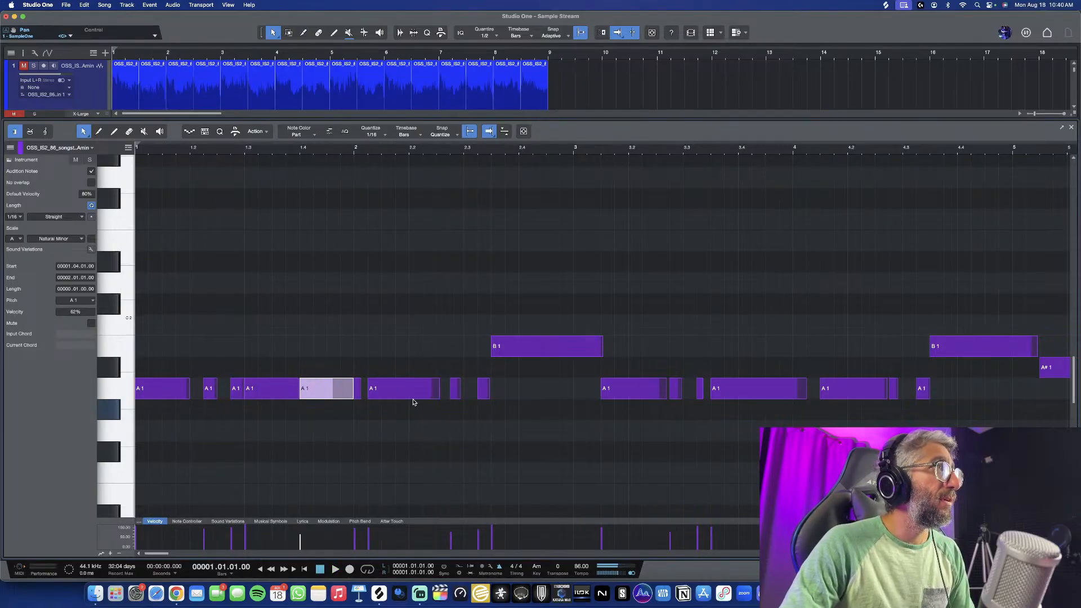
Extend the start of the following A1 note back to the downbeat of bar 2 and audition it.
click(358, 390)
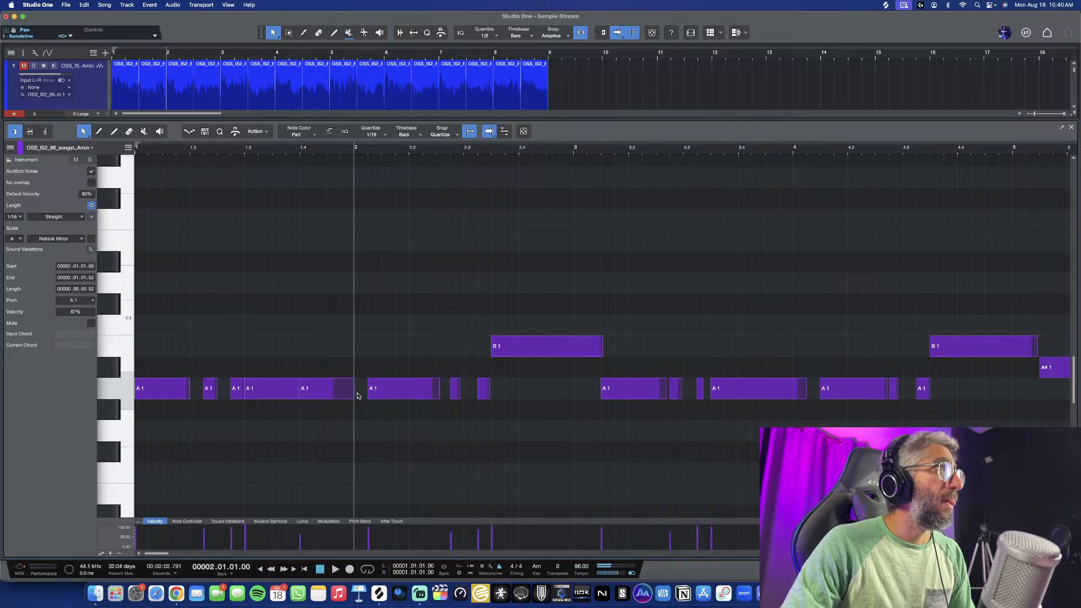
drag(369, 394, 359, 396)
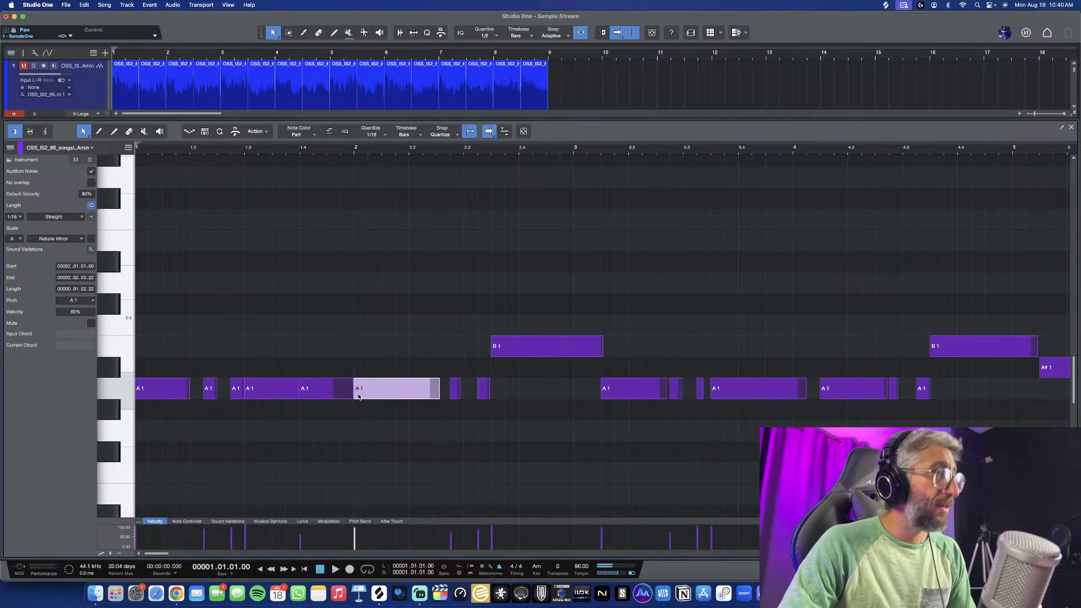
key(space)
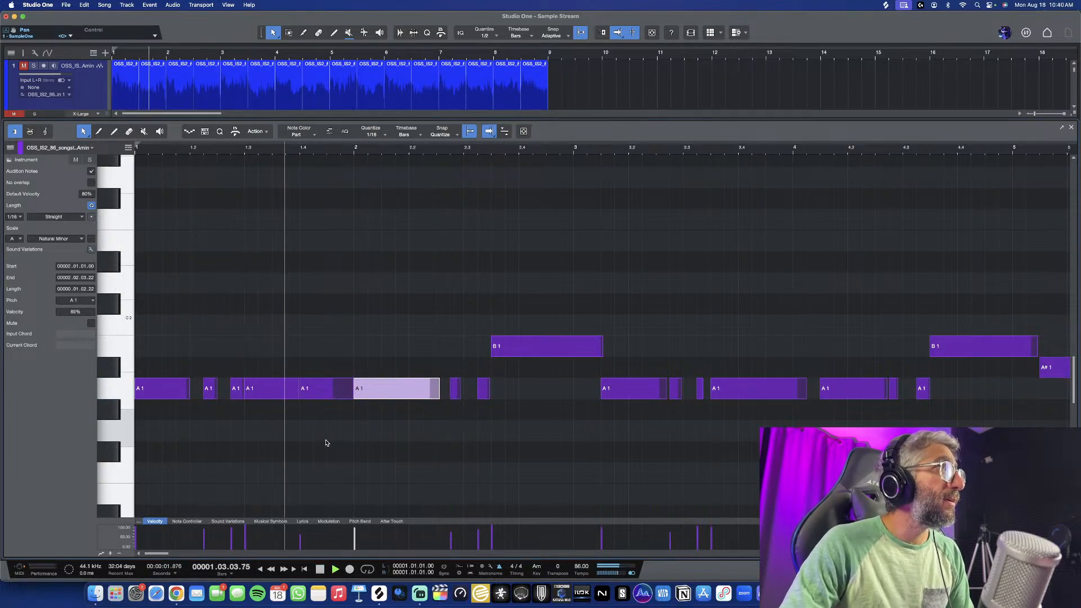
key(space)
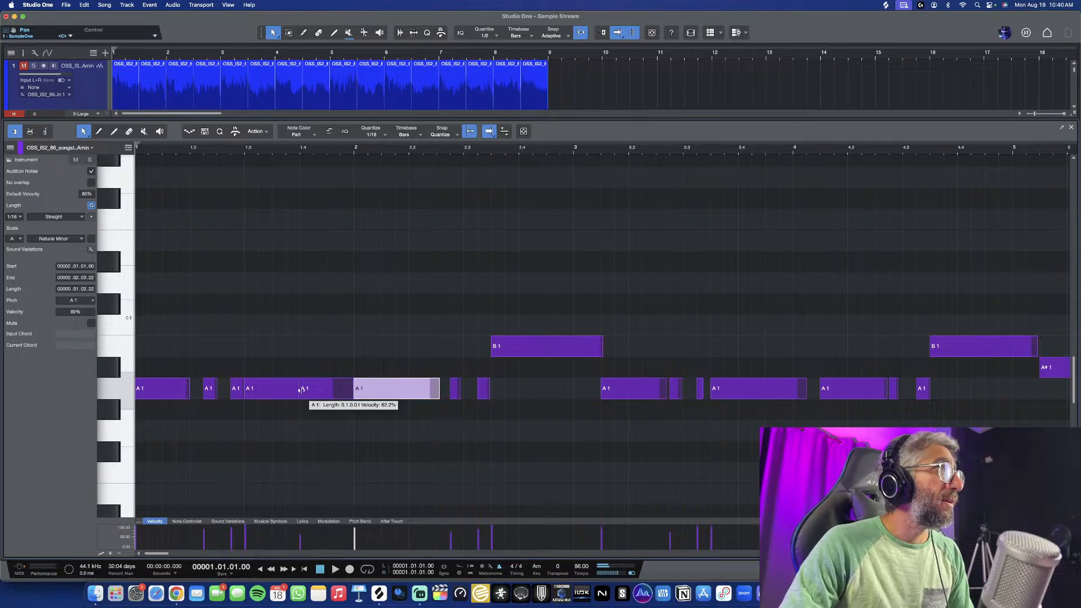
Trim the start of the 1.4.1 A1 note to 1.4.2 and play the pattern.
drag(300, 389, 314, 390)
key(space)
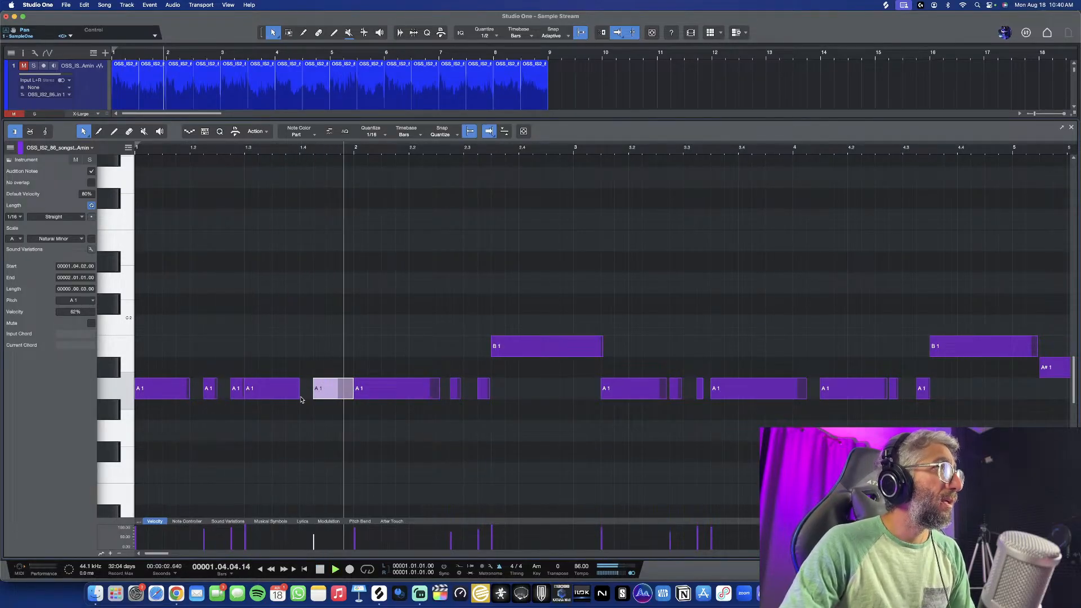
key(space)
Shorten that note to one sixteenth ending at 1.4.3, add a sixteenth A1 note at 1.4.4, and audition.
drag(354, 389, 327, 389)
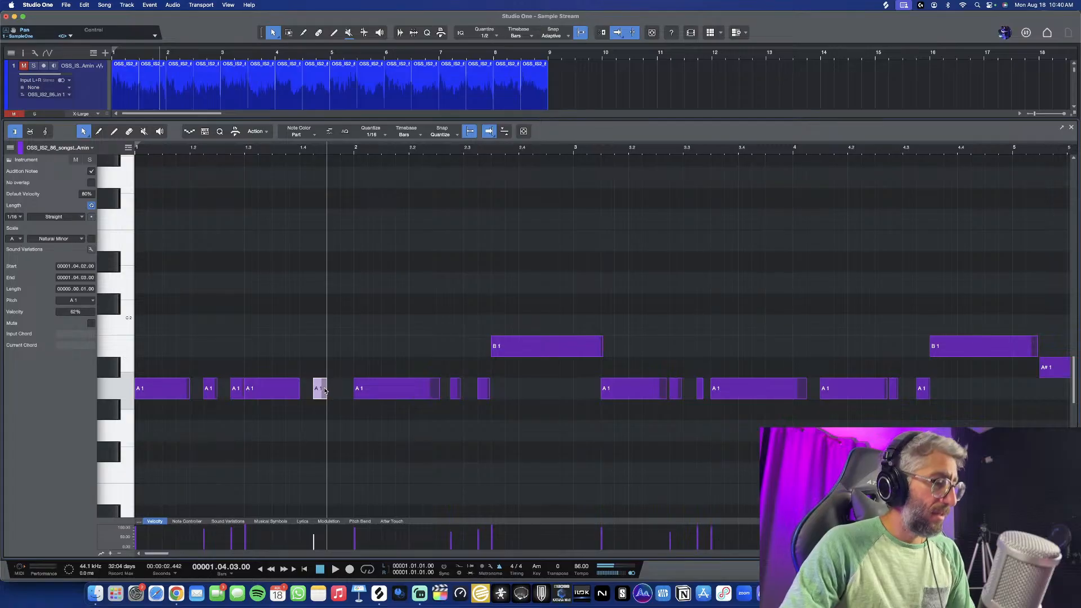
double_click(349, 393)
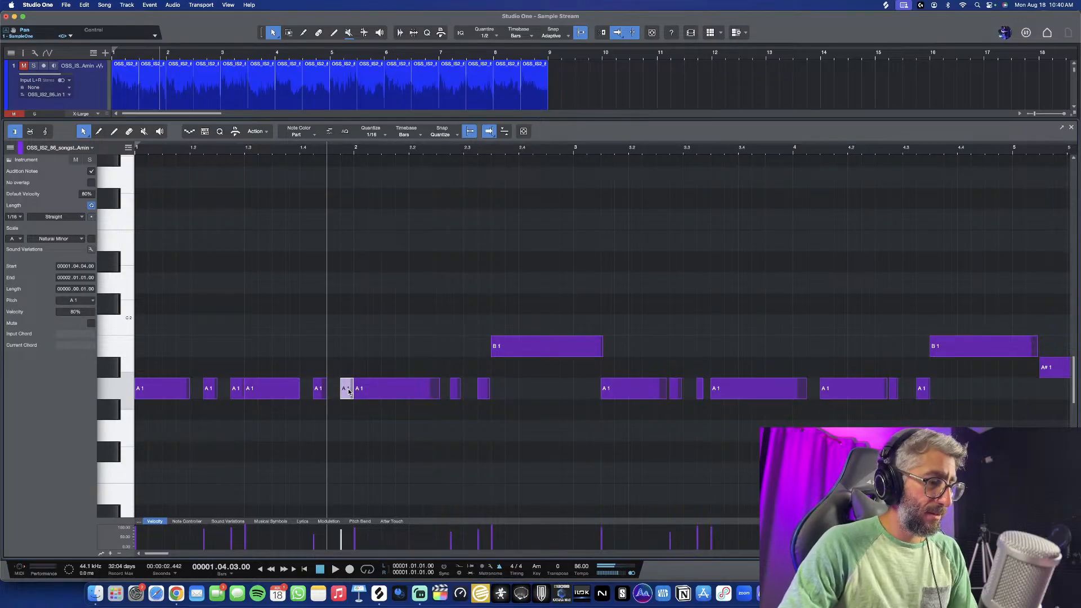
key(space)
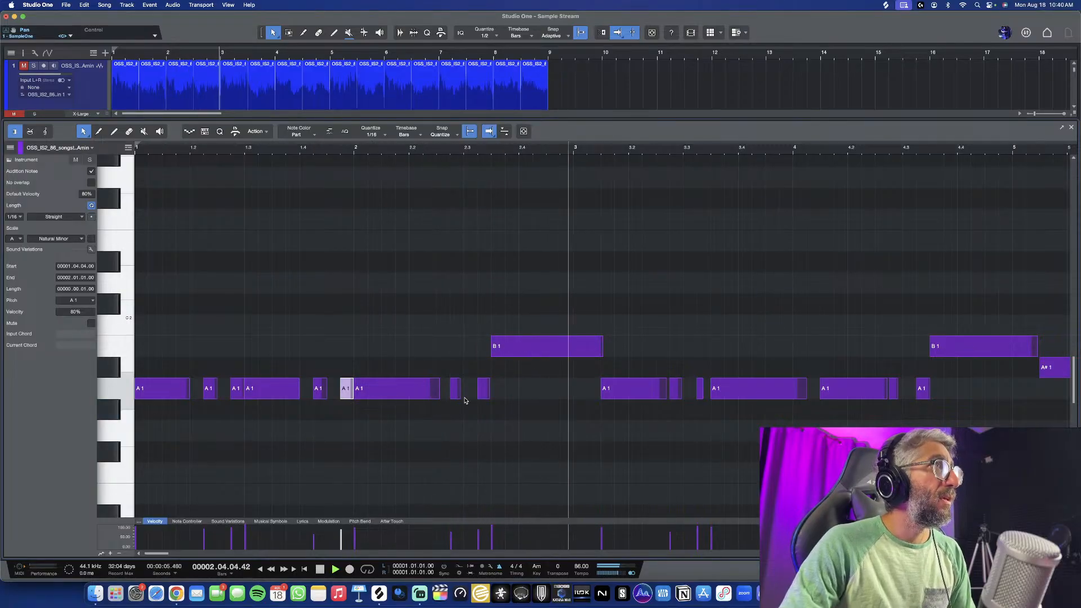
key(space)
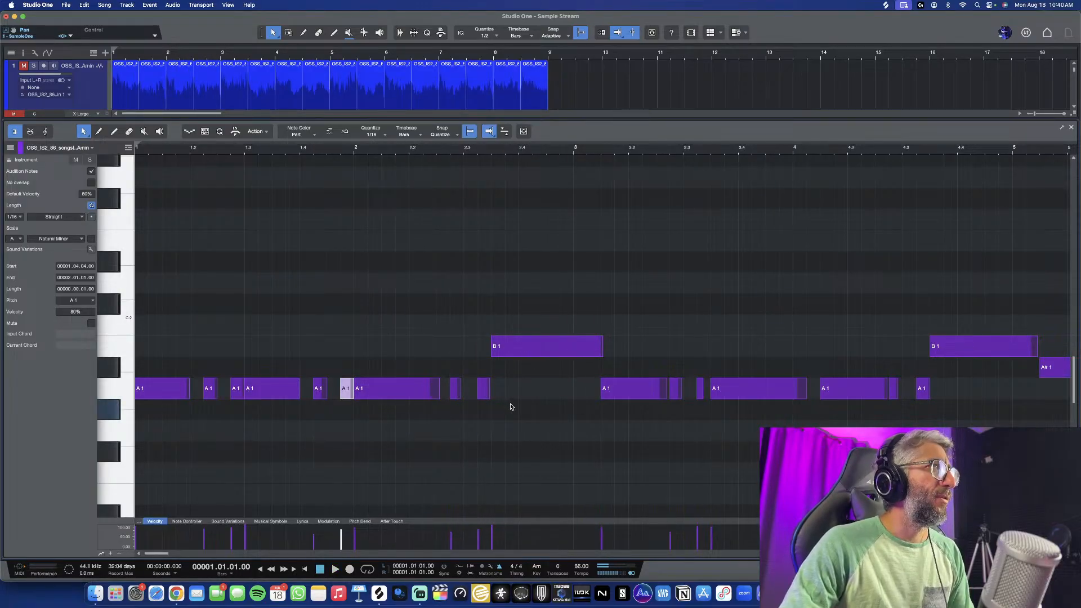
key(space)
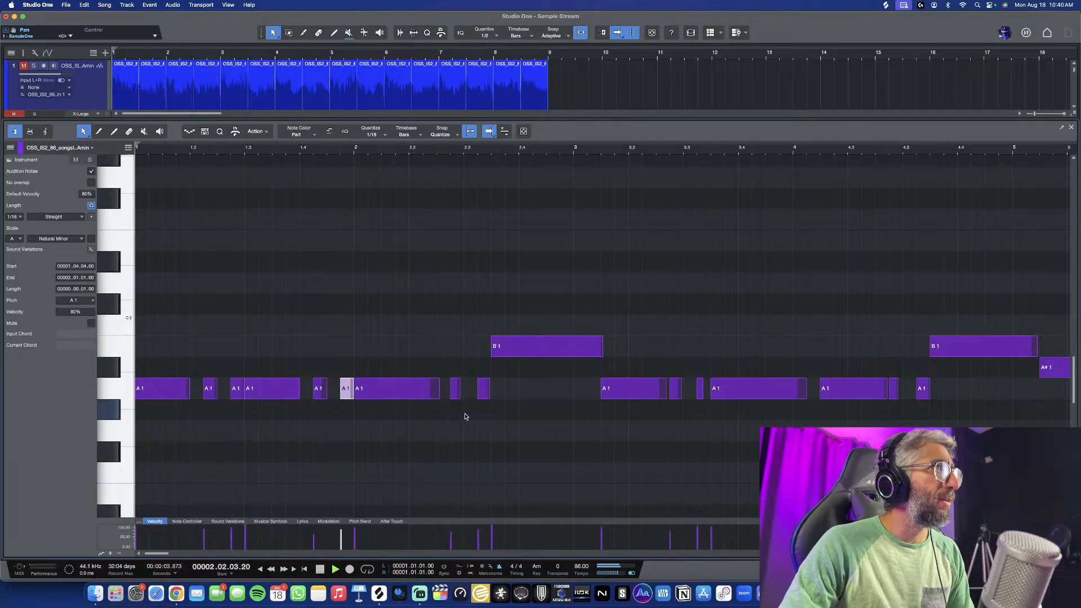
key(space)
Move the short A1 note to 2.2.3 and shift the first B1 note to start at 2.3.1.
mouse_move(442, 392)
mouse_down()
mouse_move(410, 394)
mouse_move(435, 393)
mouse_up()
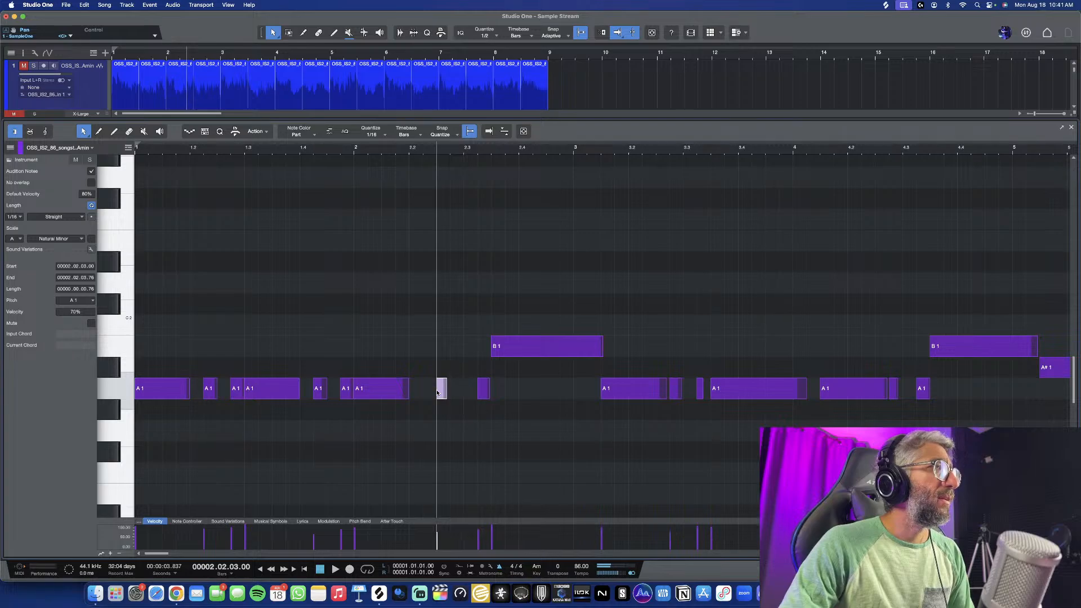
drag(521, 347, 494, 348)
Delete the short A1 note just after beat 3 of bar 2 and play the pattern.
click(484, 389)
key(Delete)
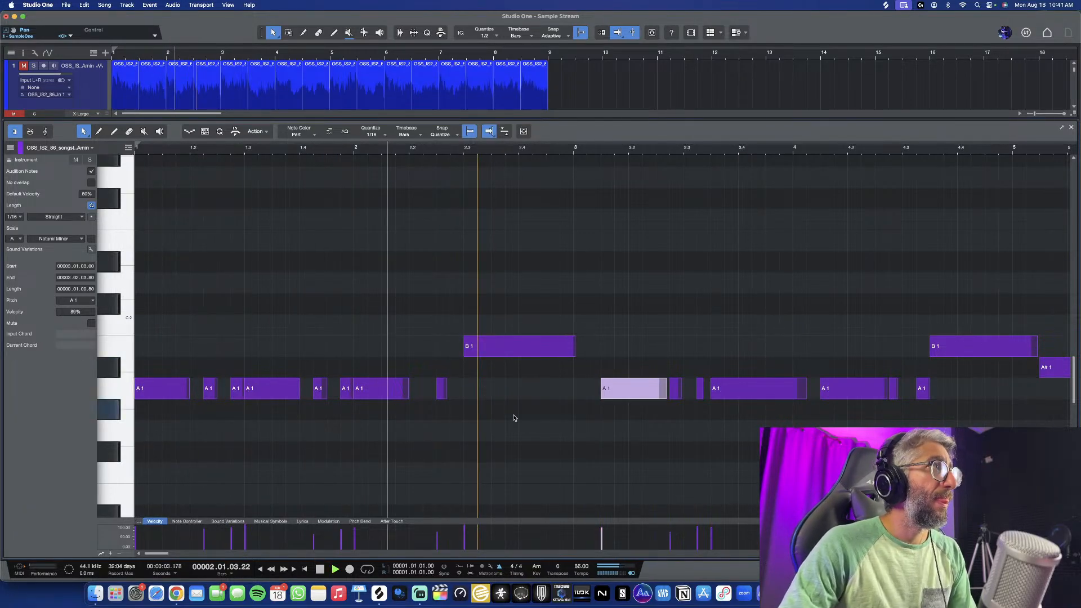
key(space)
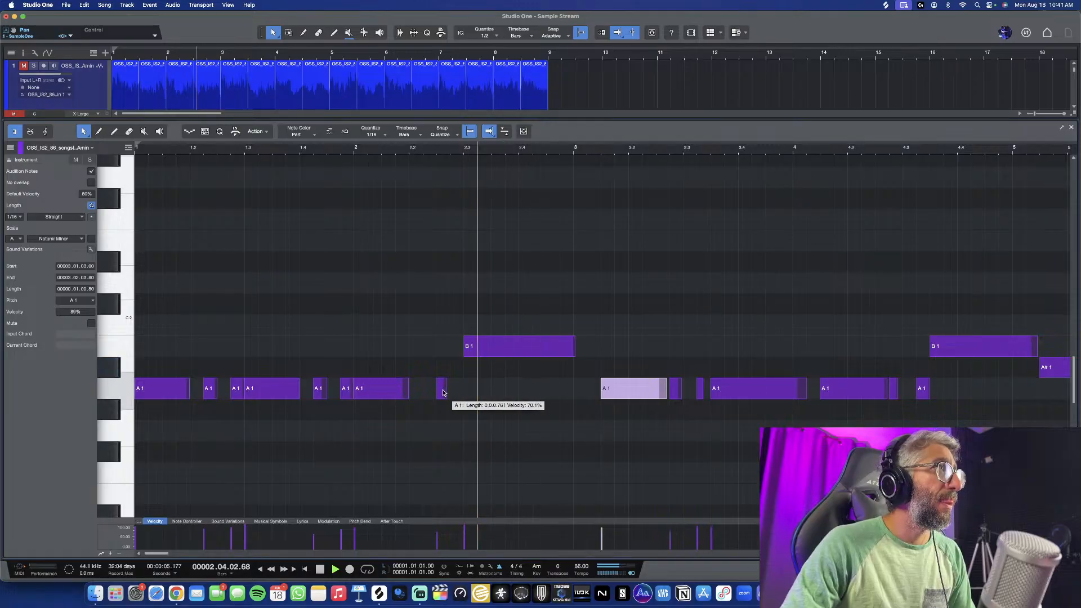
Move the short A1 note to 2.2.2, add a sixteenth A1 note at 2.2.4, and play from the start.
click(441, 393)
drag(441, 393, 438, 394)
double_click(451, 393)
key(comma)
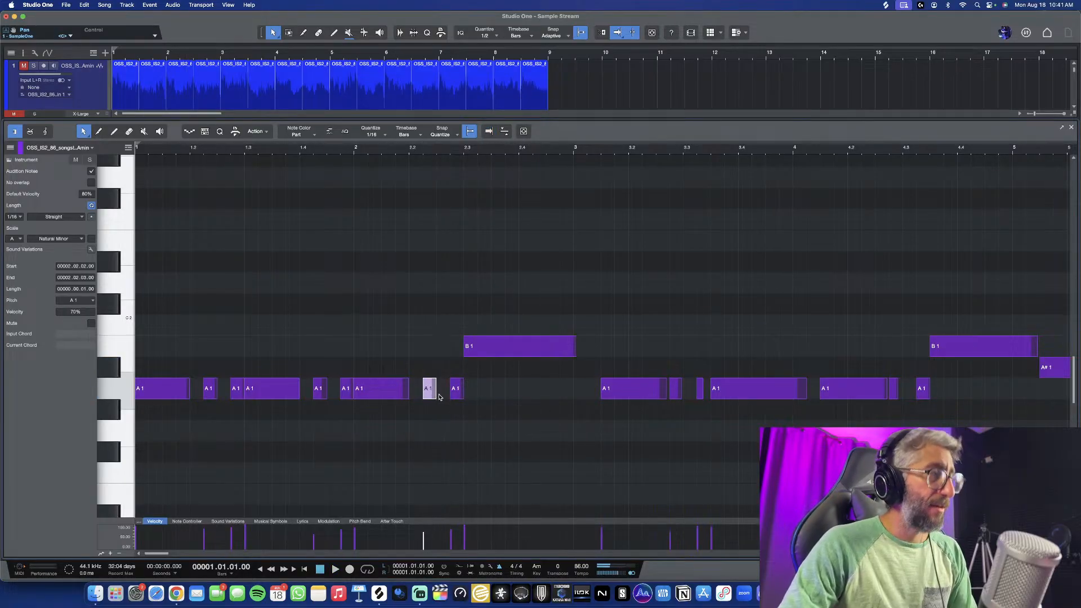
key(space)
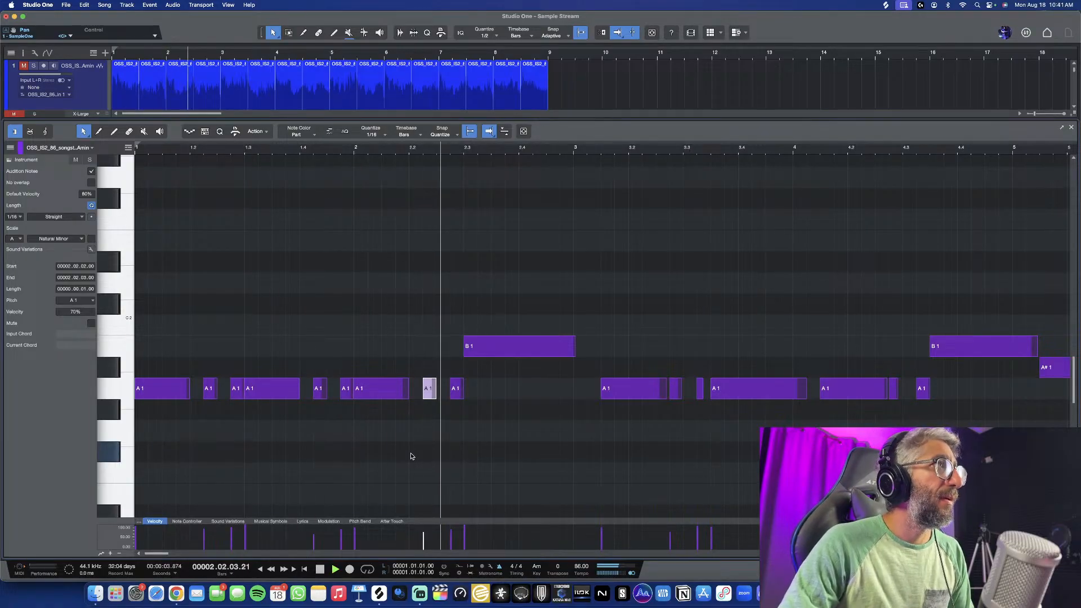
key(space)
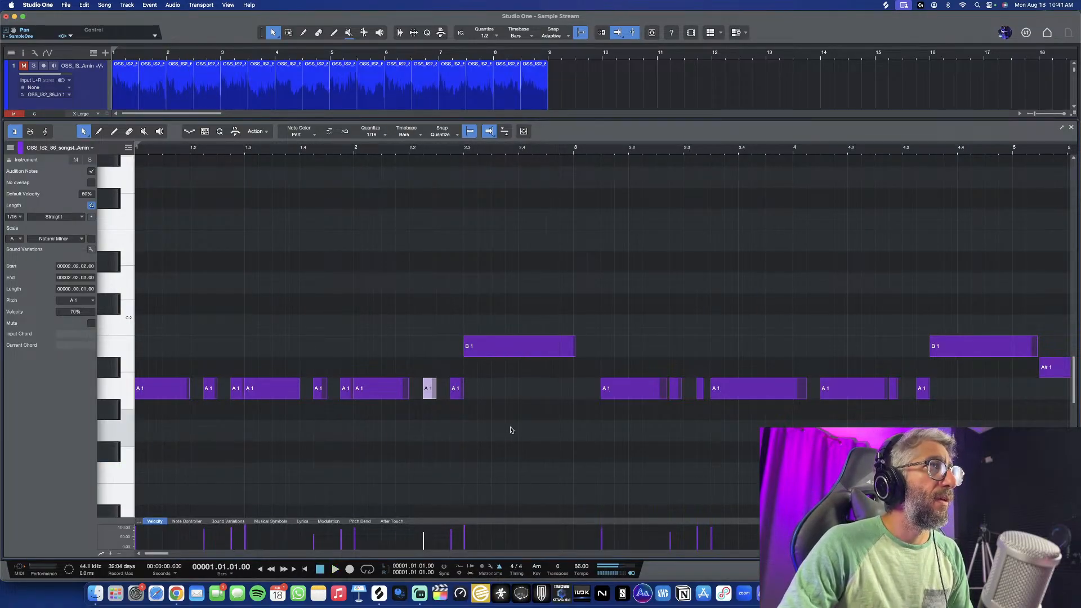
Delete all notes in bars 3 and 4 of the pattern.
key(w)
drag(381, 340, 620, 508)
key(Delete)
Duplicate the notes of bars 1 and 2 and place the copy starting at bar 3.
drag(470, 294, 135, 420)
key(d)
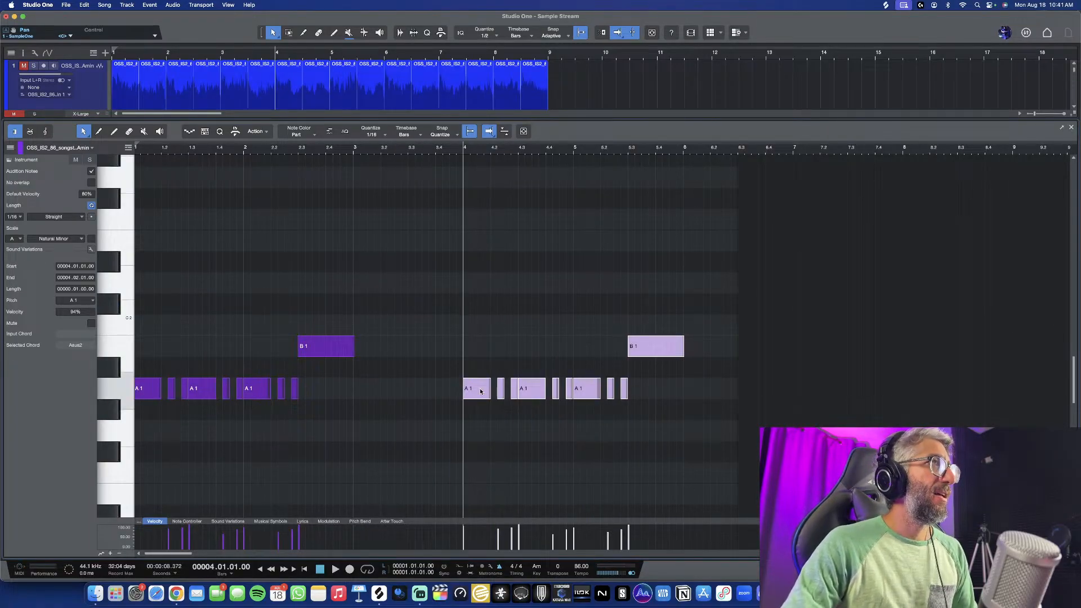
drag(473, 396, 363, 396)
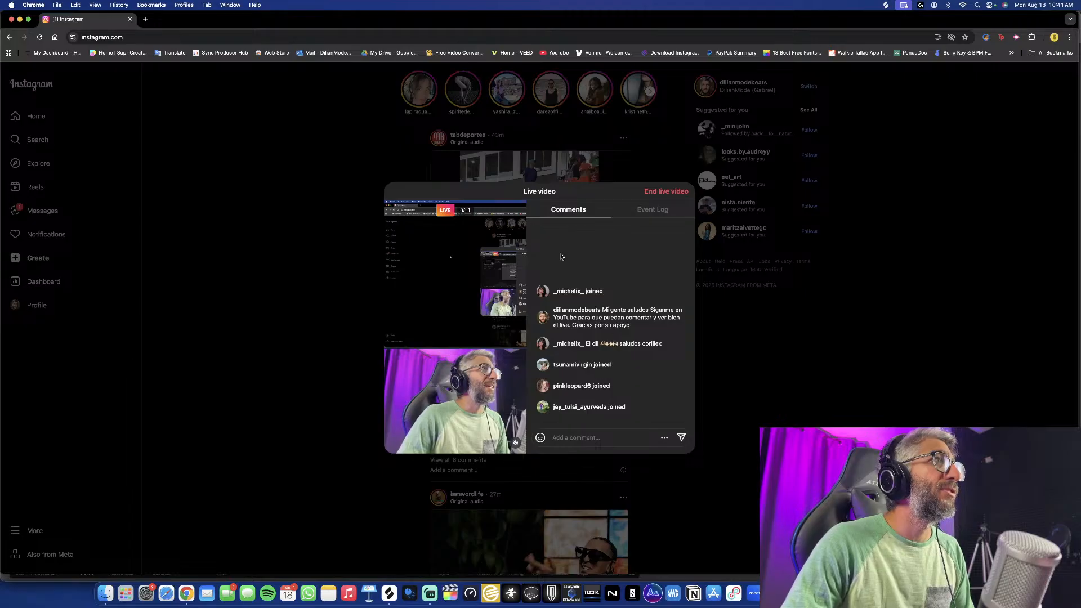
Return to the editor, deselect the notes and play the four-bar pattern.
click(20, 20)
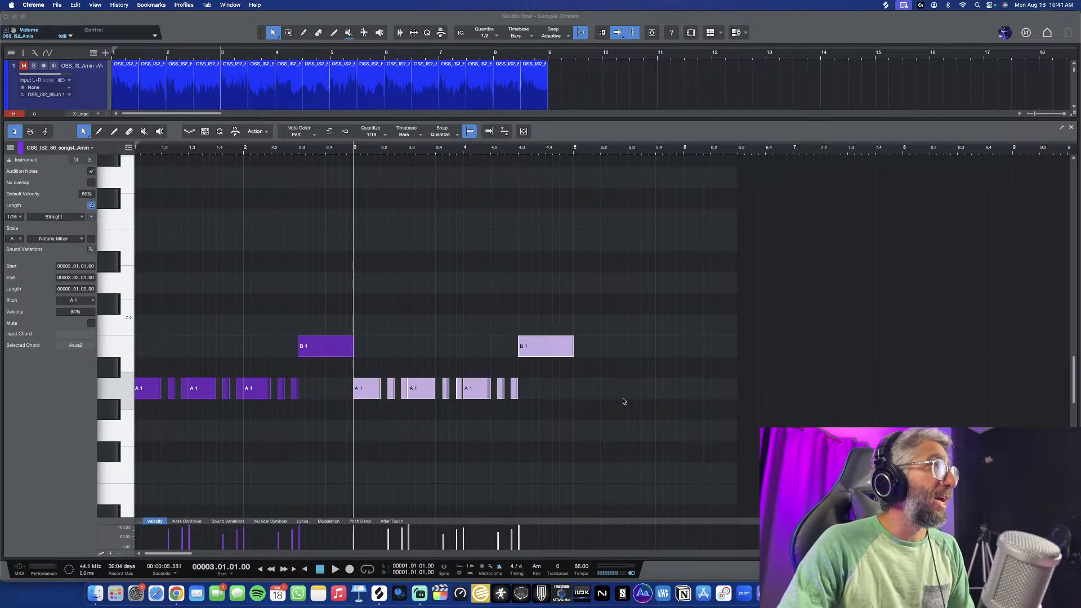
click(536, 448)
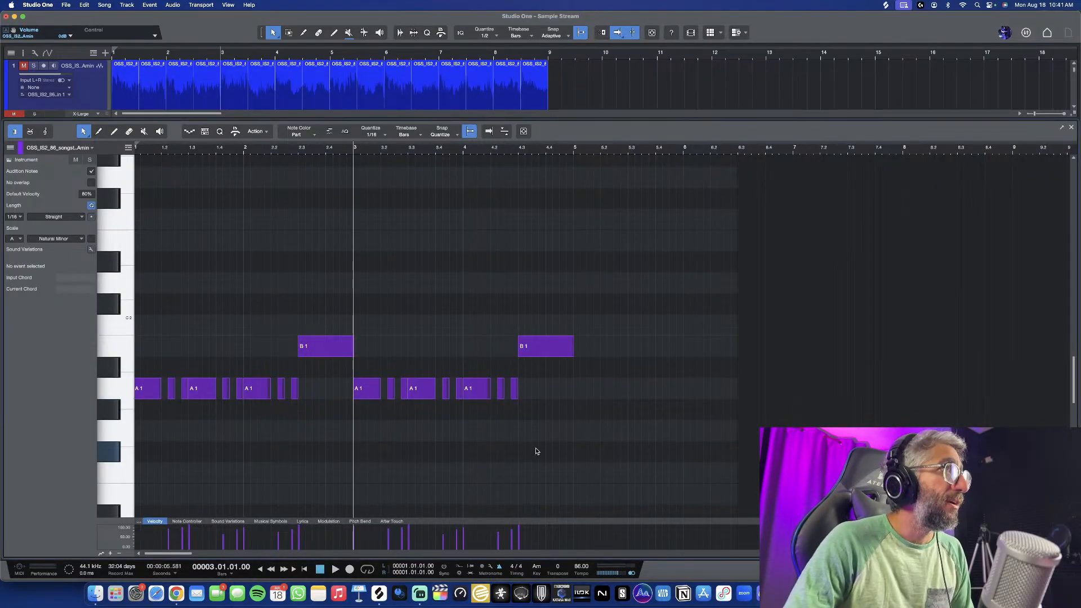
key(space)
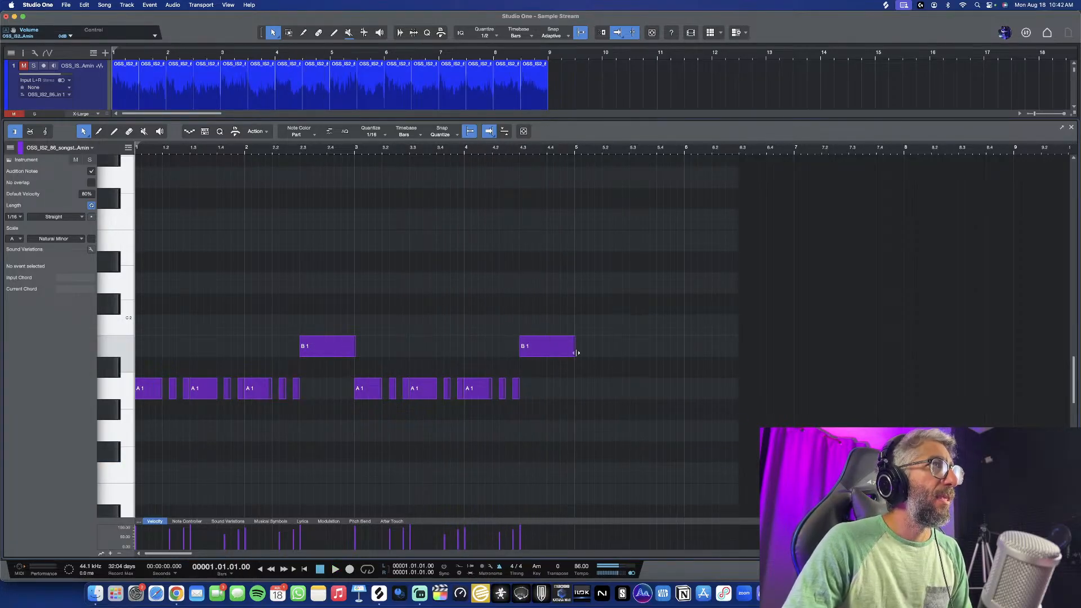
Shorten the last B1 note to one beat ending at 4.4.1 and play the pattern.
drag(573, 355, 550, 357)
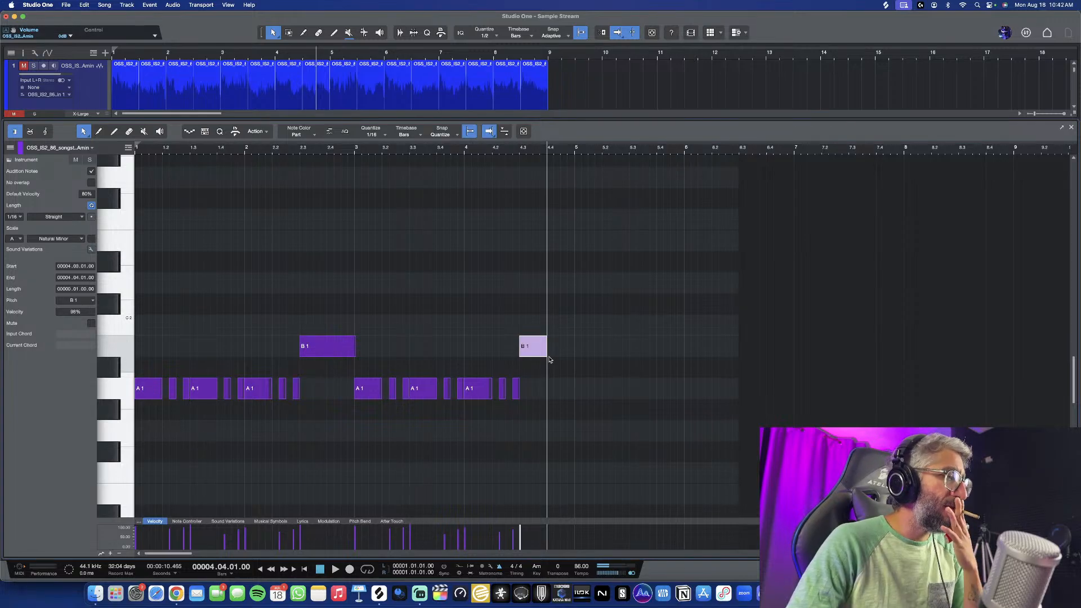
key(space)
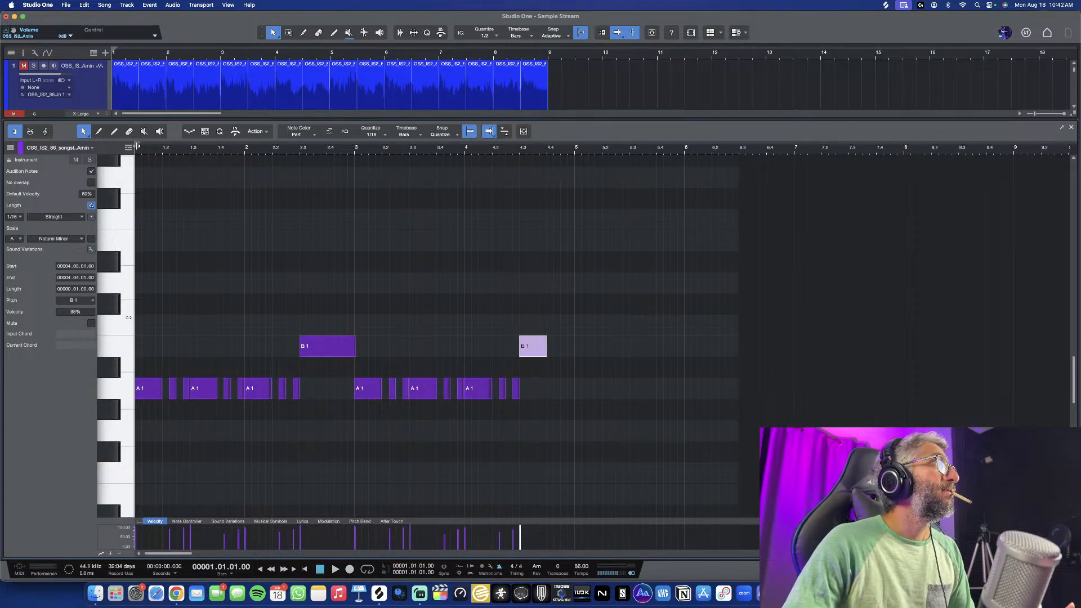
drag(138, 147, 580, 187)
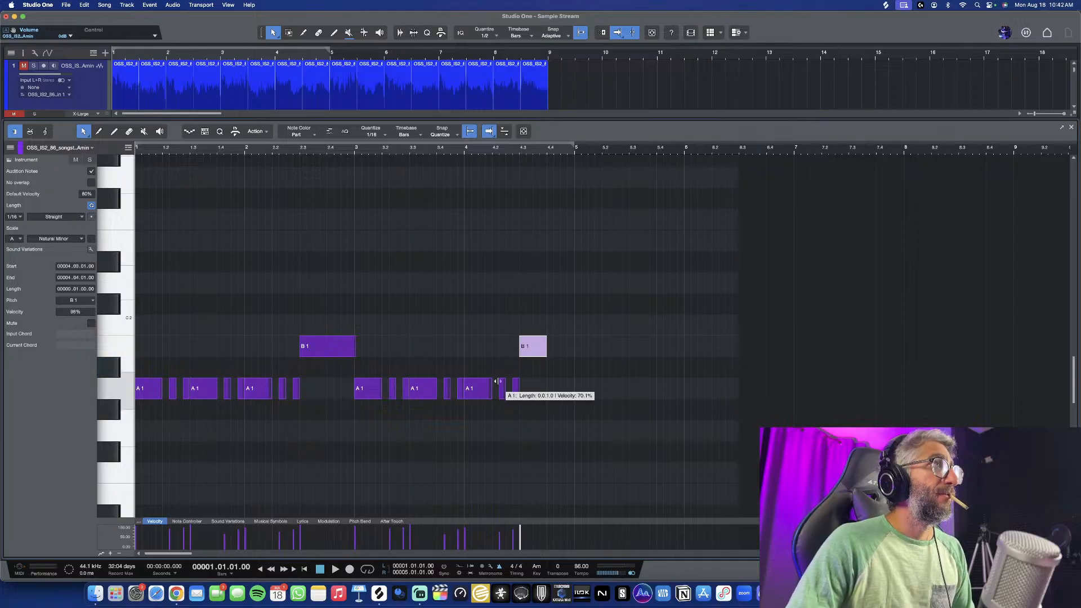
scroll(498, 382, up, 5)
scroll(498, 382, left, 5)
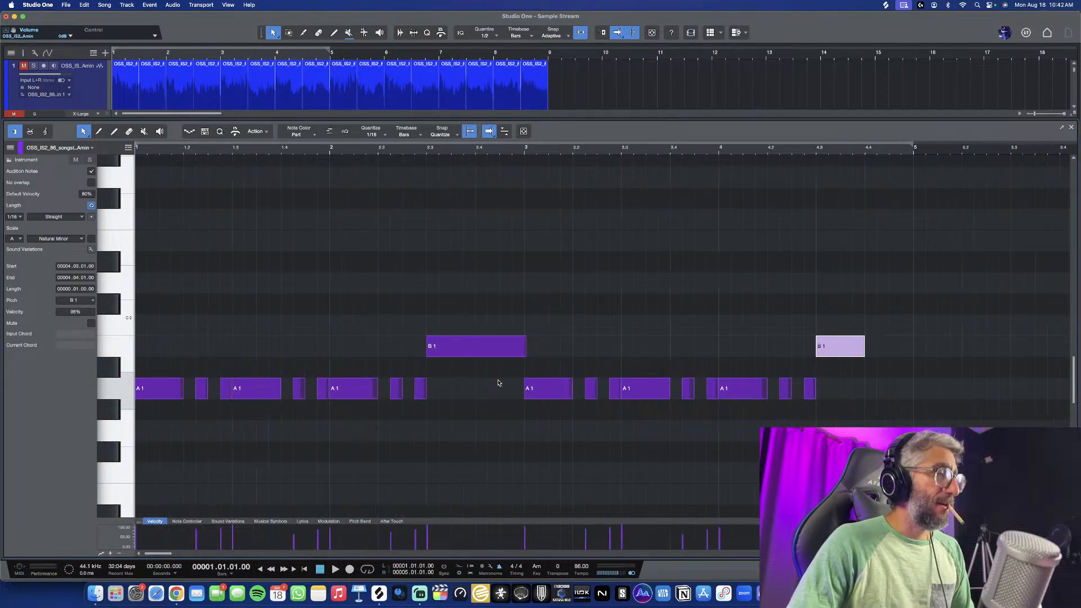
Play the pattern and add a one-beat A#1 note starting at 4.4.1 to end the phrase.
key(space)
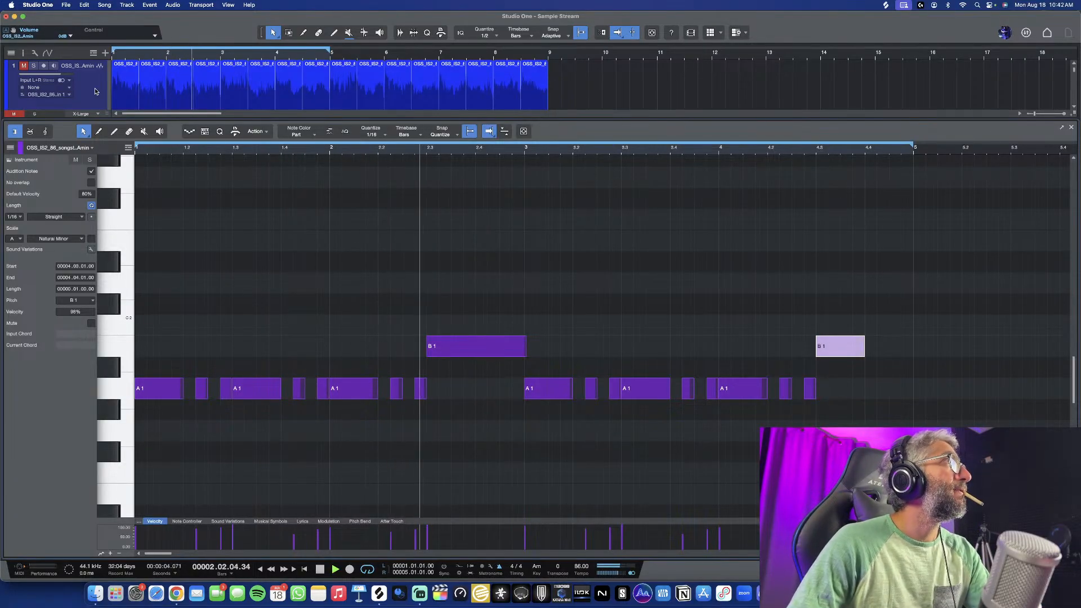
scroll(94, 89, down, 5)
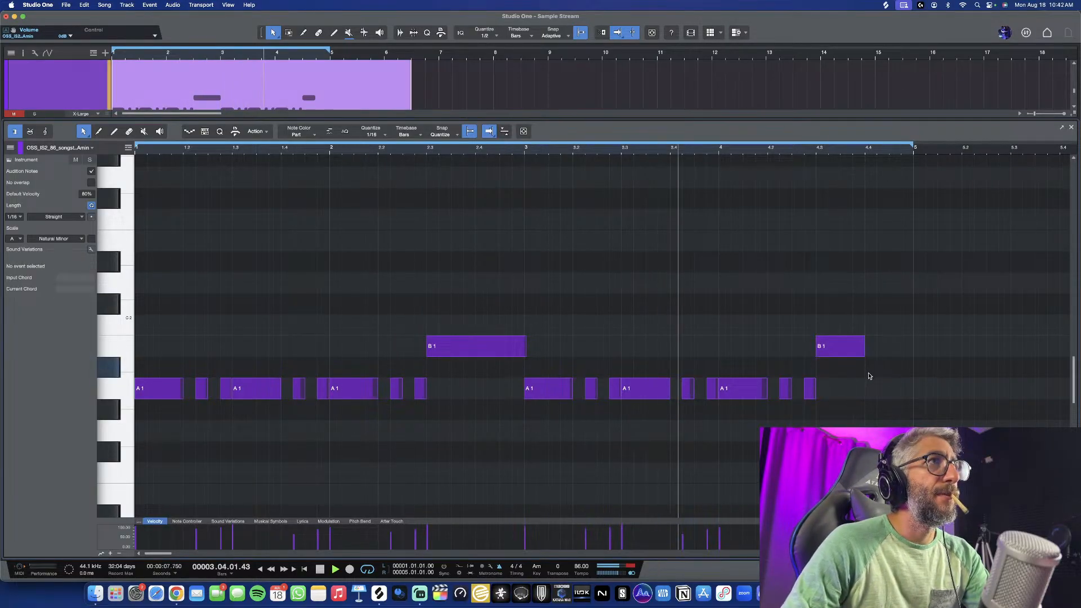
drag(868, 367, 914, 373)
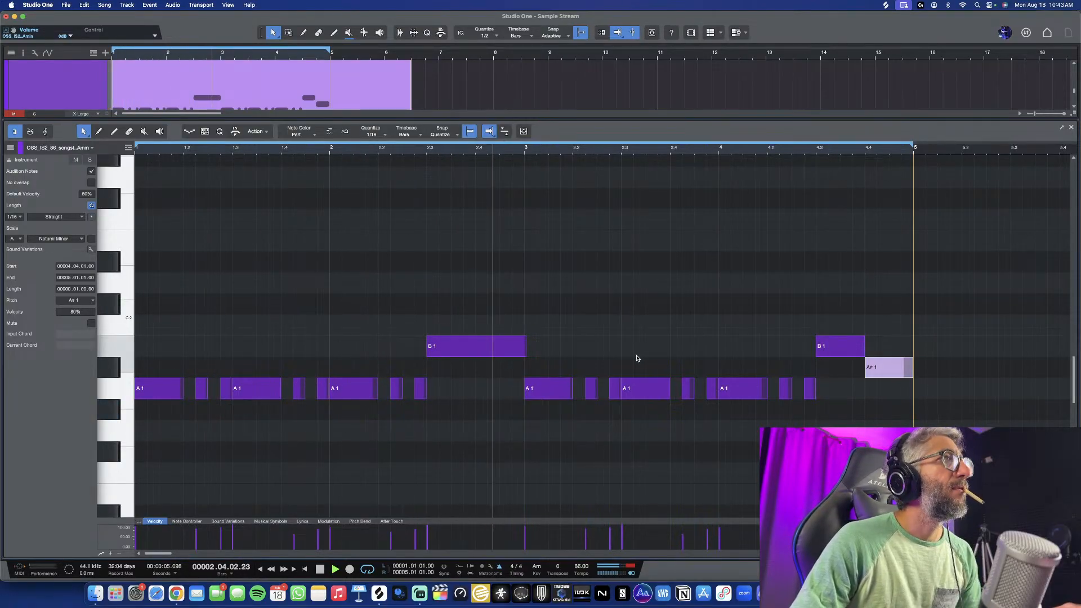
scroll(680, 412, down, 5)
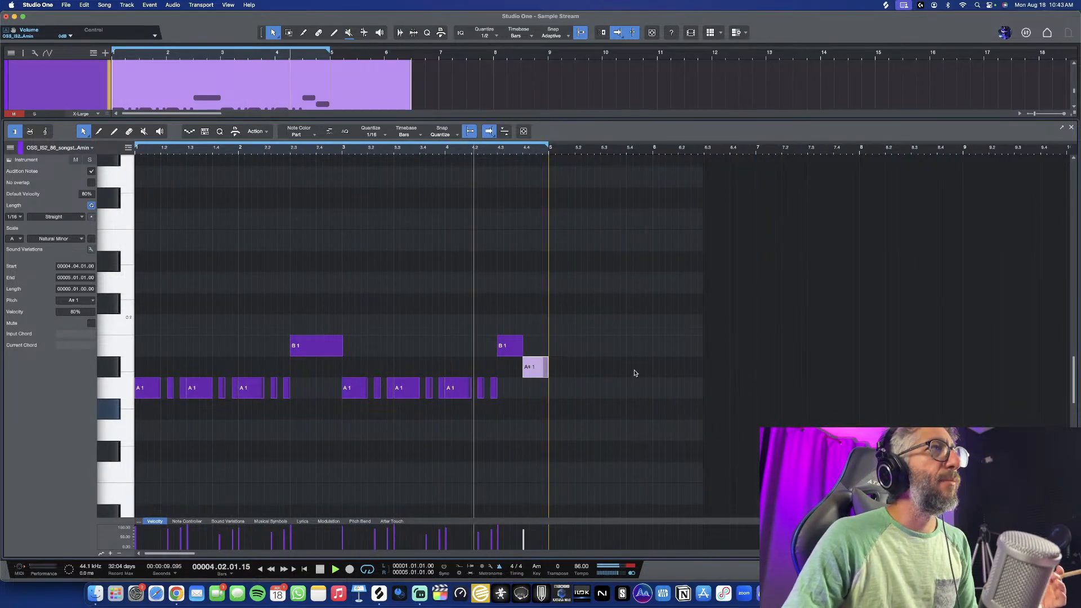
scroll(600, 411, down, 1)
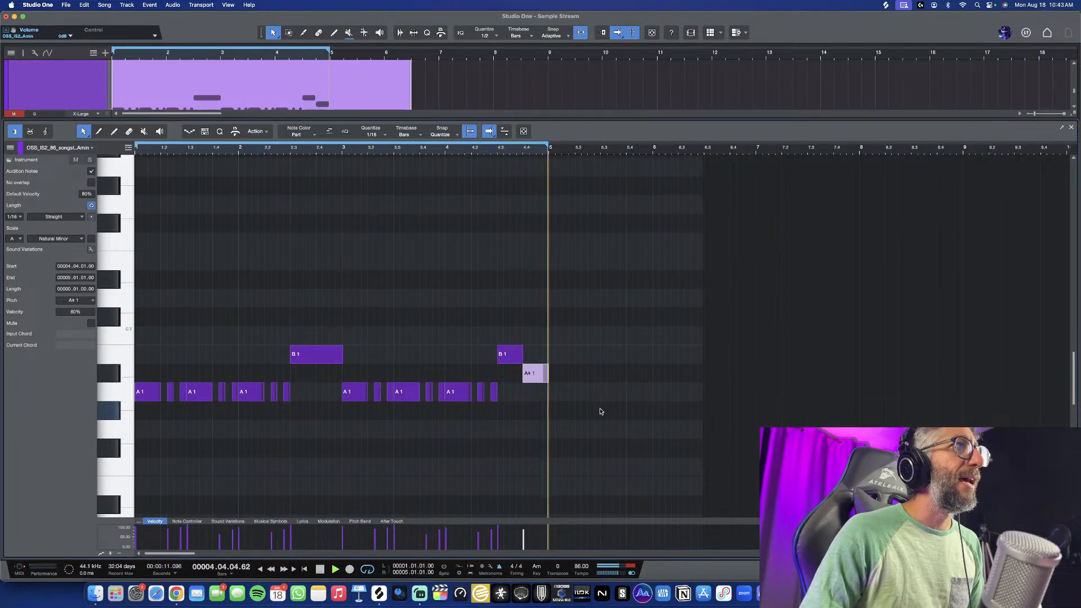
Close the editor, trim the instrument part to four bars ending at bar 5, and play it.
click(1072, 127)
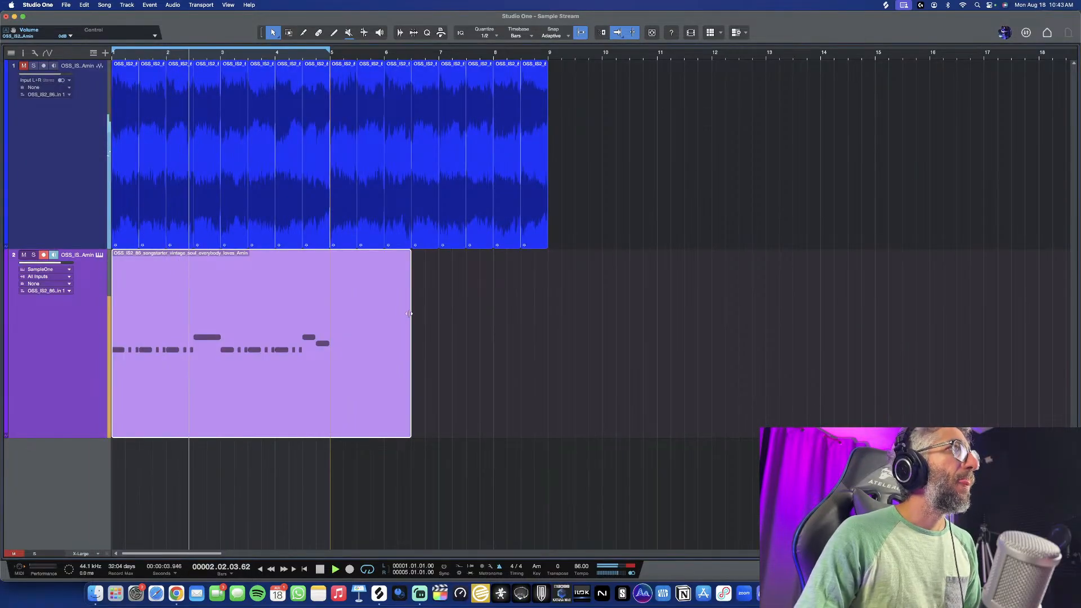
drag(411, 313, 327, 322)
key(space)
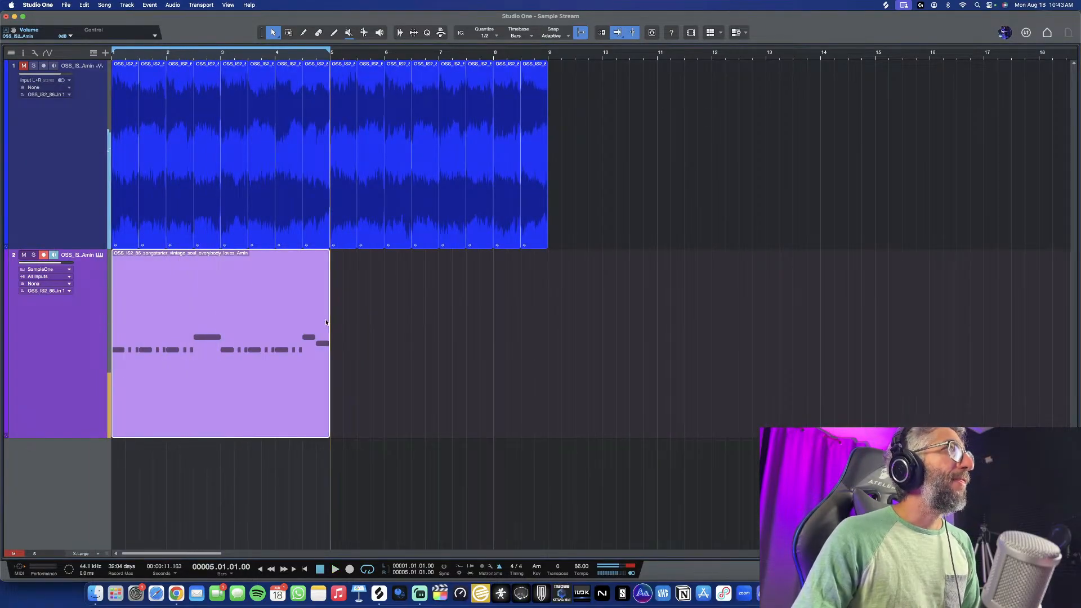
Mix down the instrument part to a new audio track.
scroll(260, 321, down, 2)
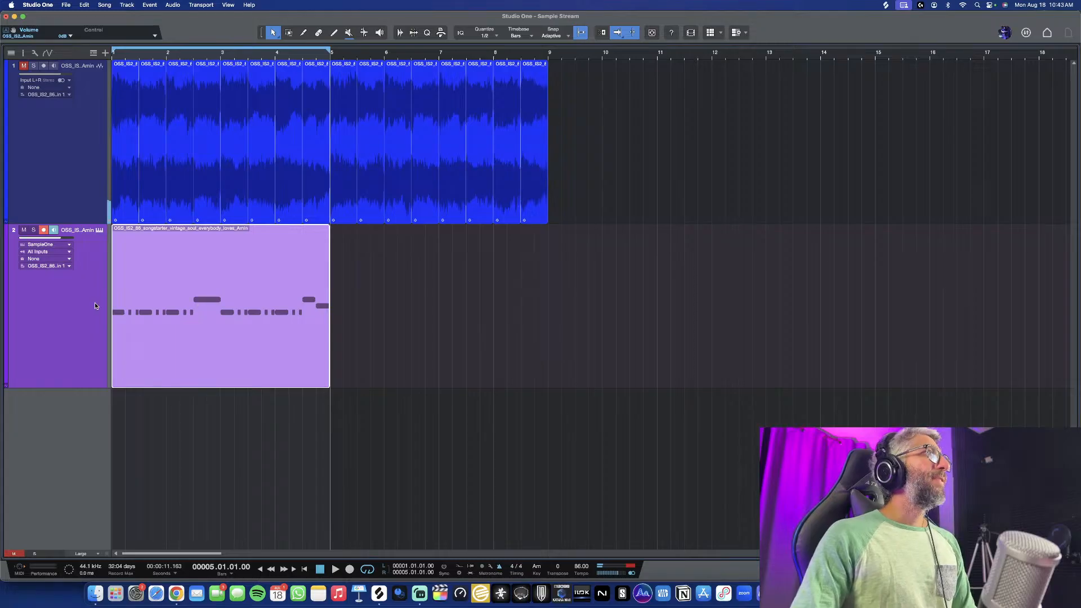
scroll(187, 329, up, 1)
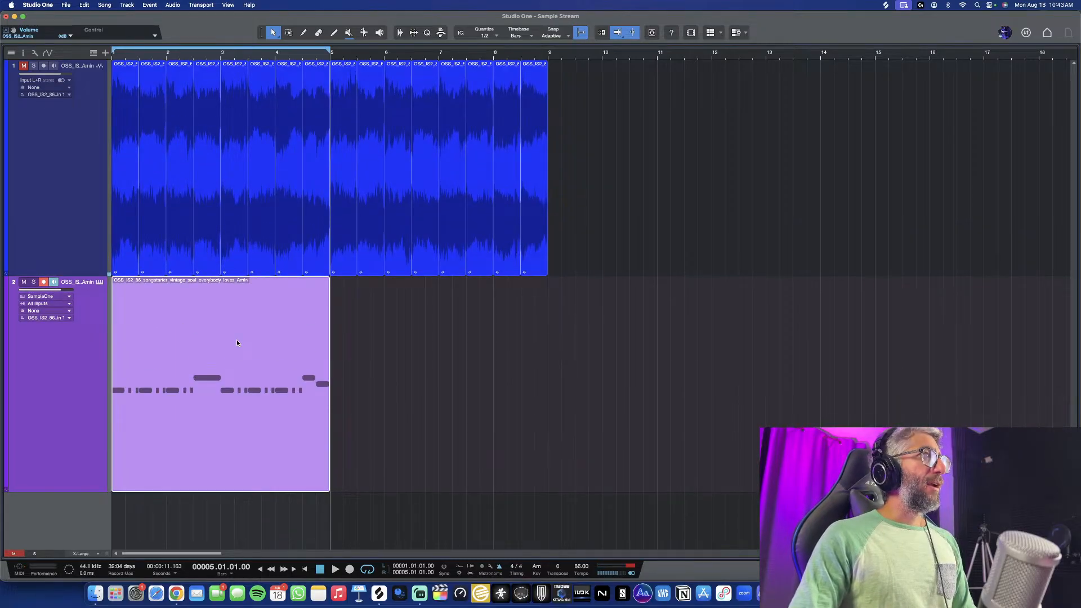
scroll(78, 388, down, 1)
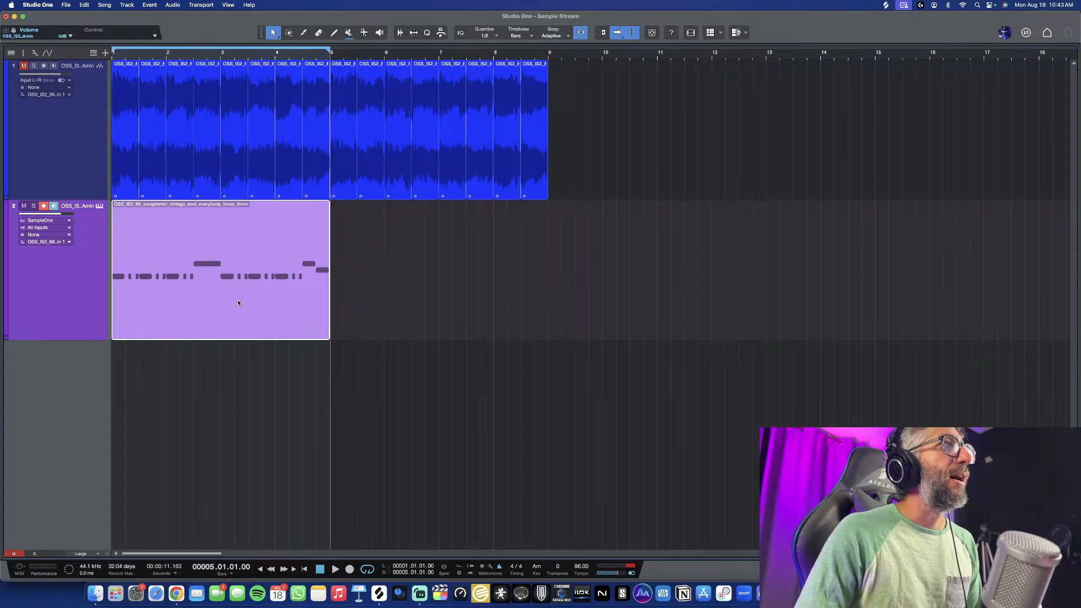
scroll(223, 278, up, 5)
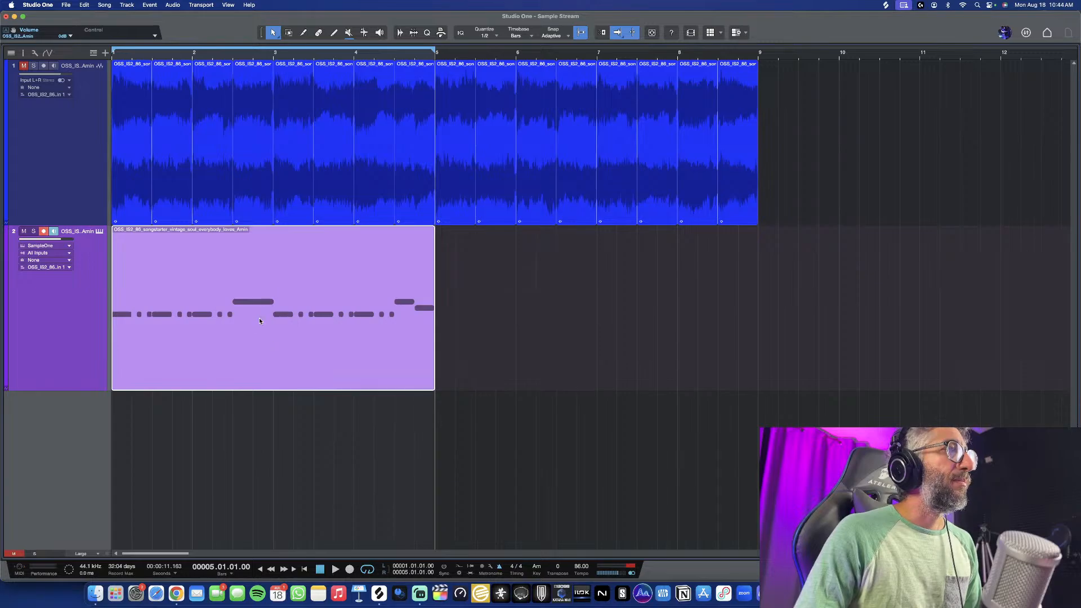
right_click(263, 343)
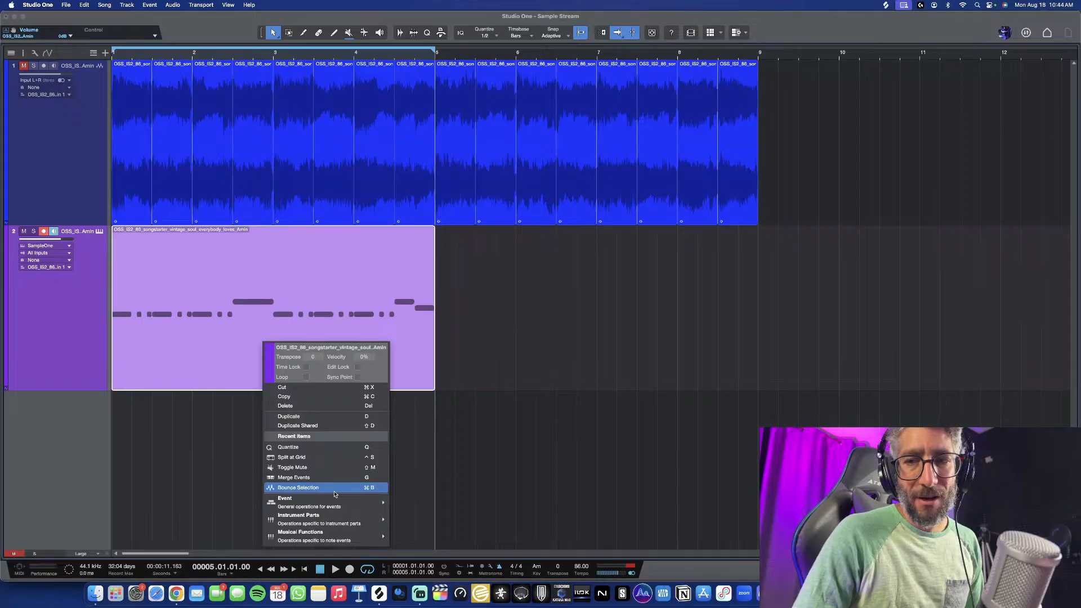
mouse_move(336, 535)
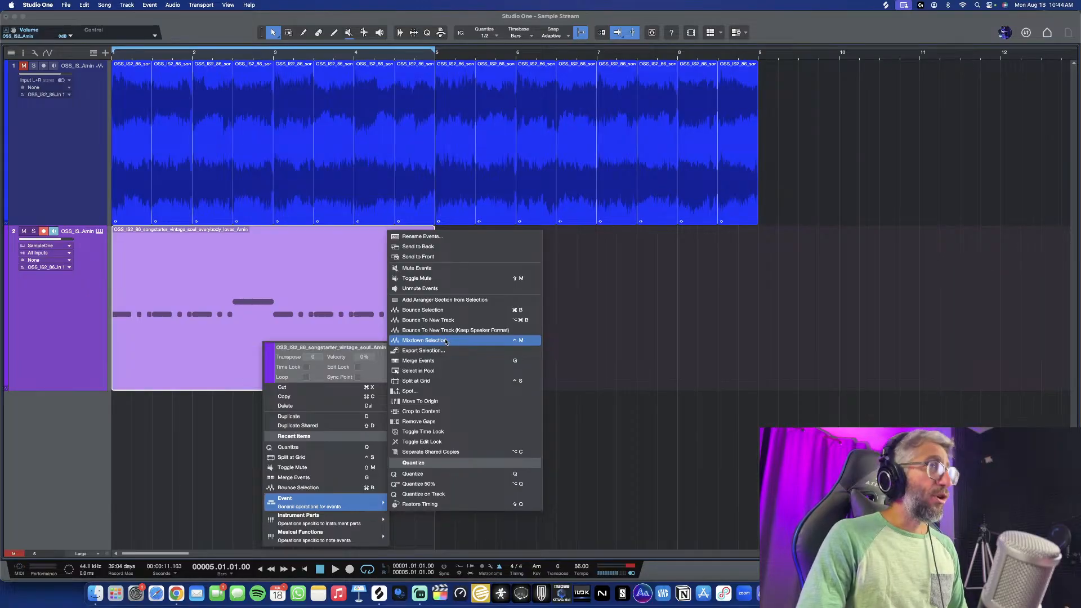
click(285, 308)
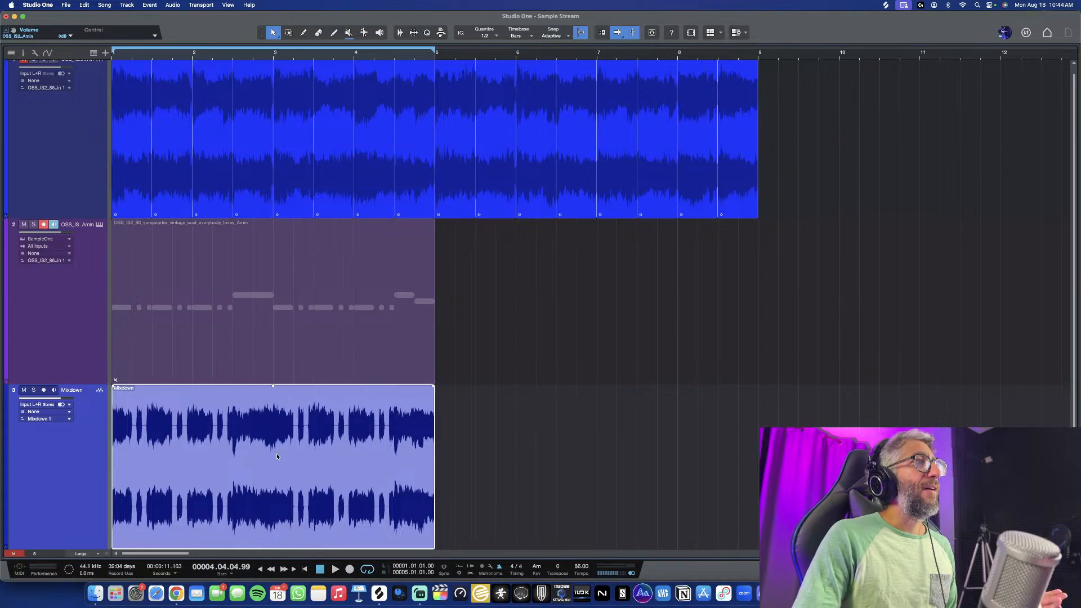
Set the Mixdown channel's input gain to about -5.6 dB.
key(shift+w)
key(shift+w)
key(shift+w)
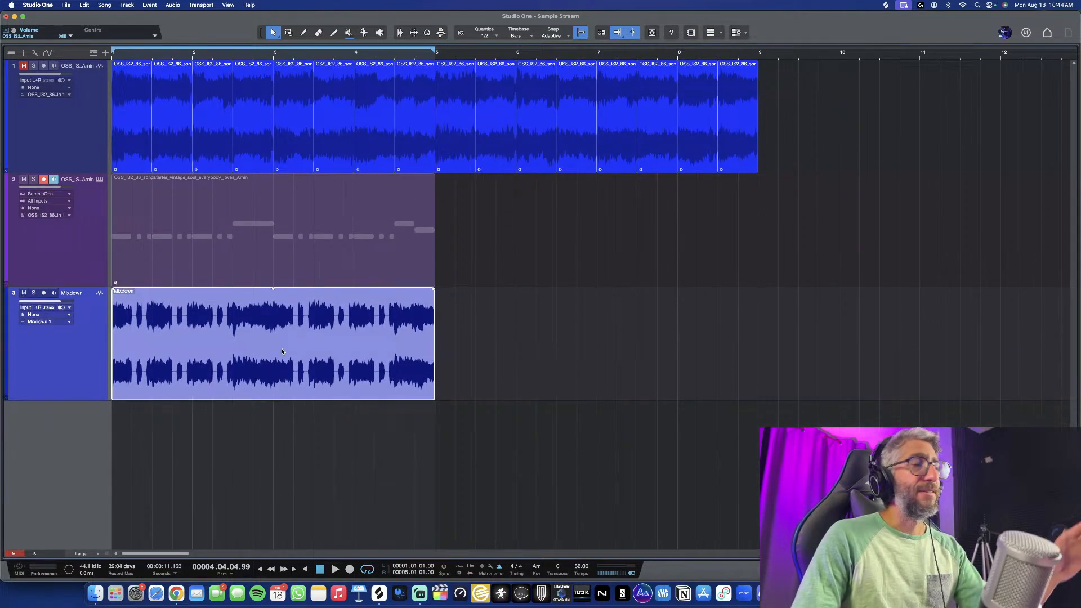
key(Home)
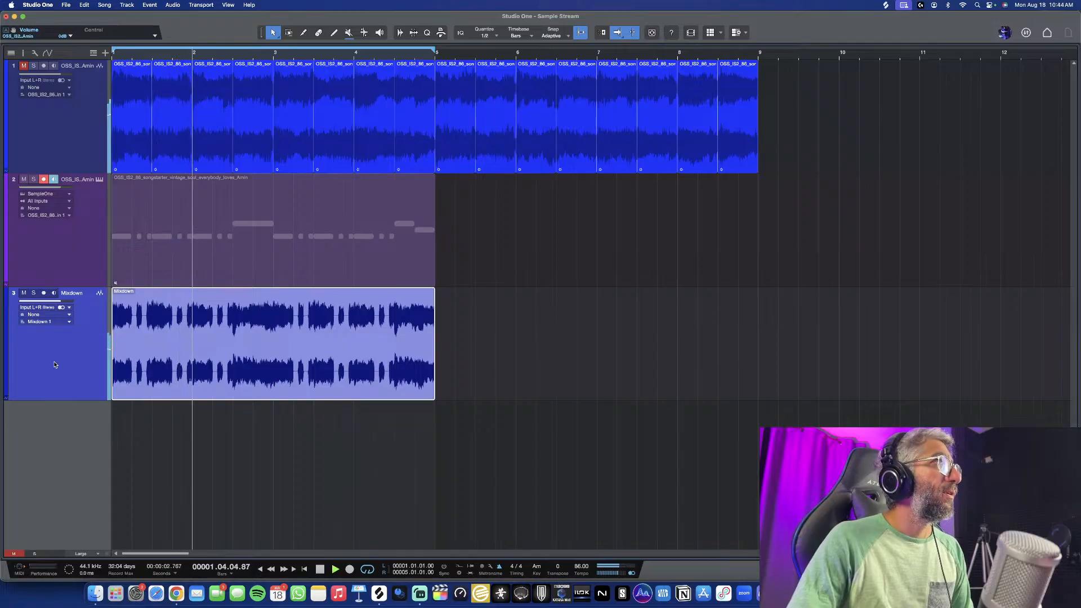
key(F3)
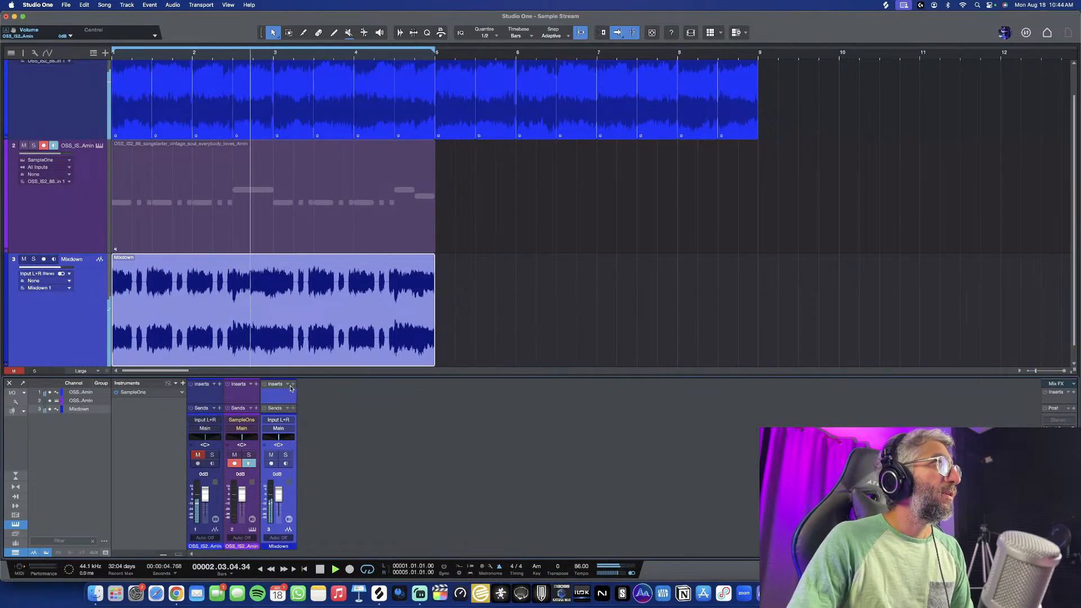
drag(295, 362, 308, 216)
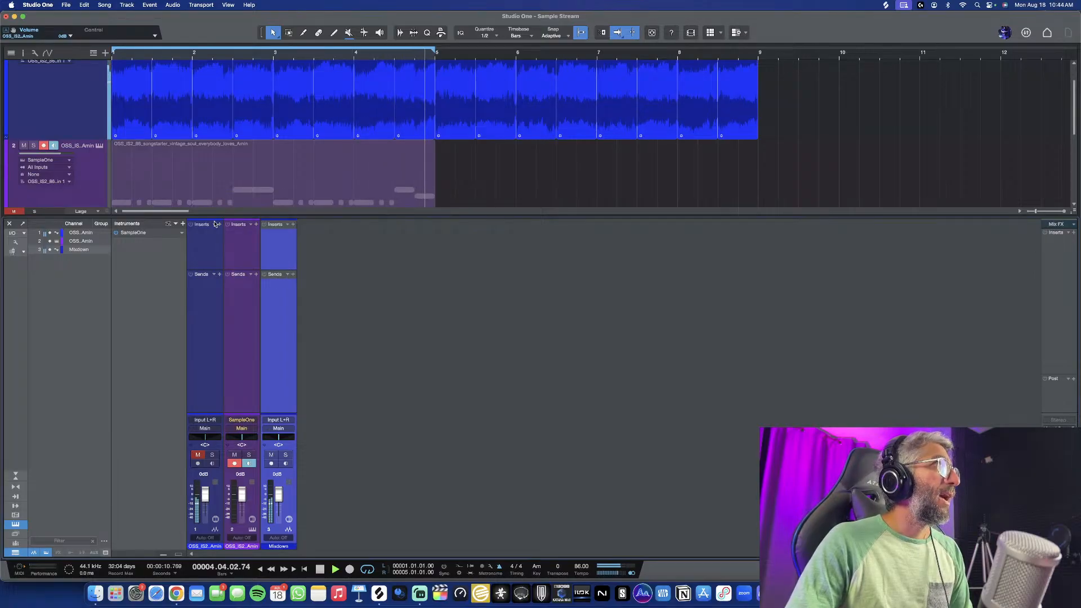
click(10, 224)
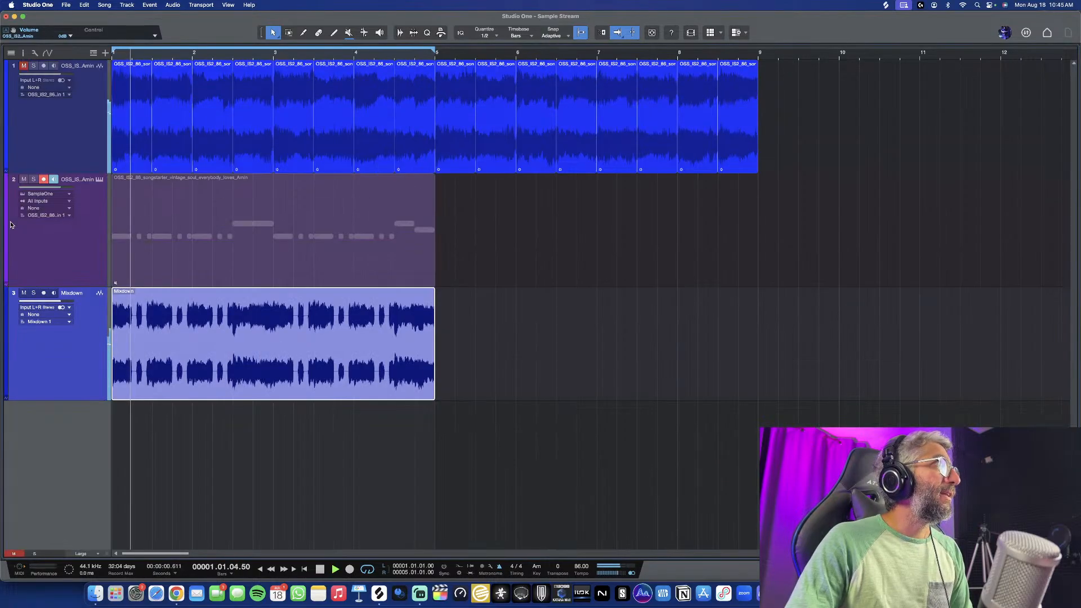
click(23, 53)
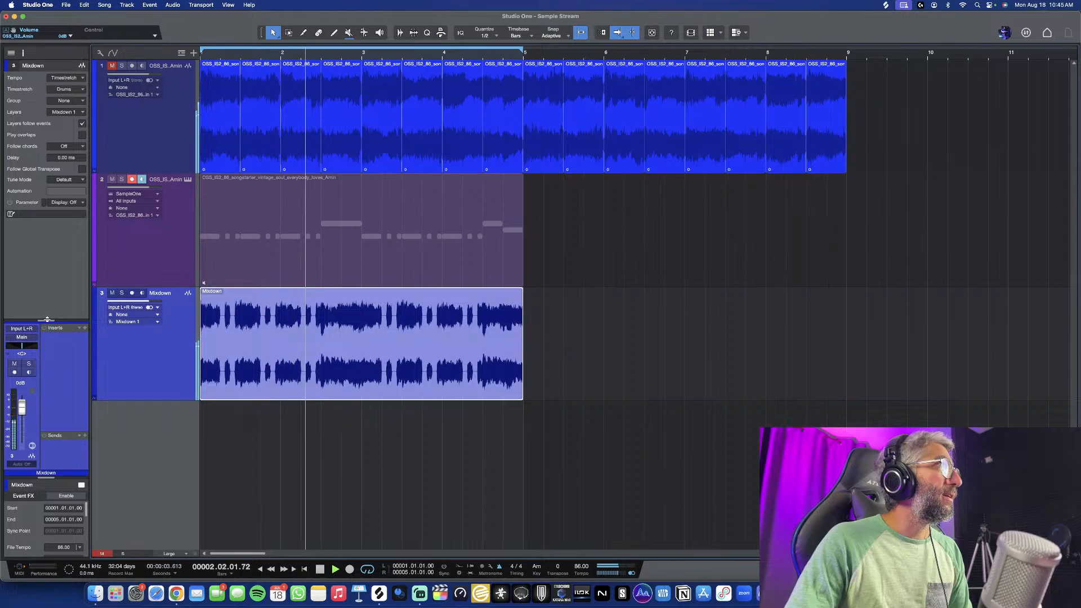
drag(47, 325, 12, 288)
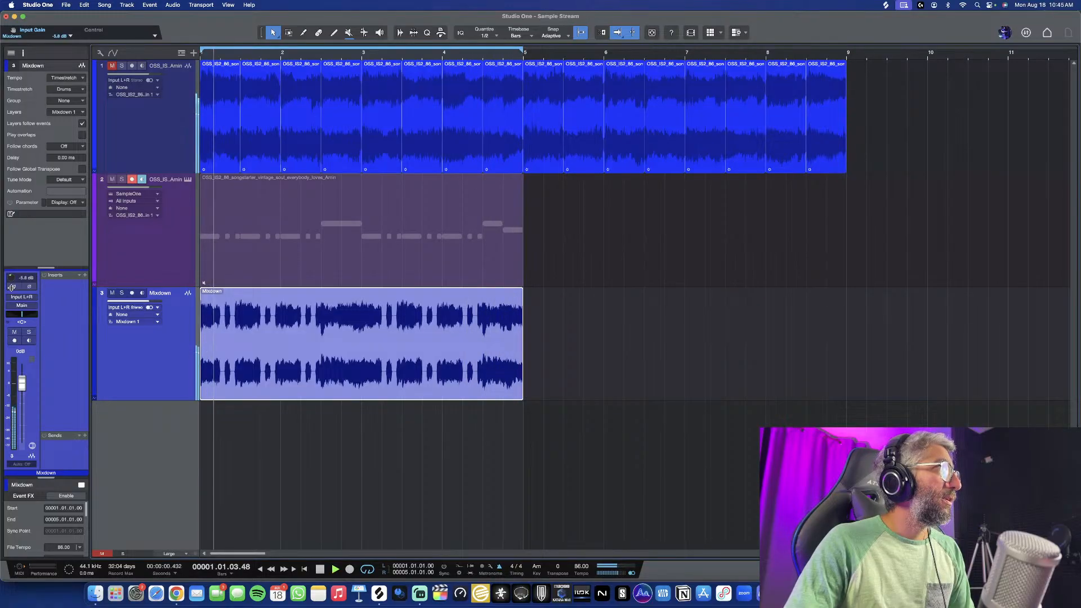
In the Mixdown's Pro EQ, raise the low cut to about 82.6 Hz and boost the low mids and highs by about 4 dB.
key(space)
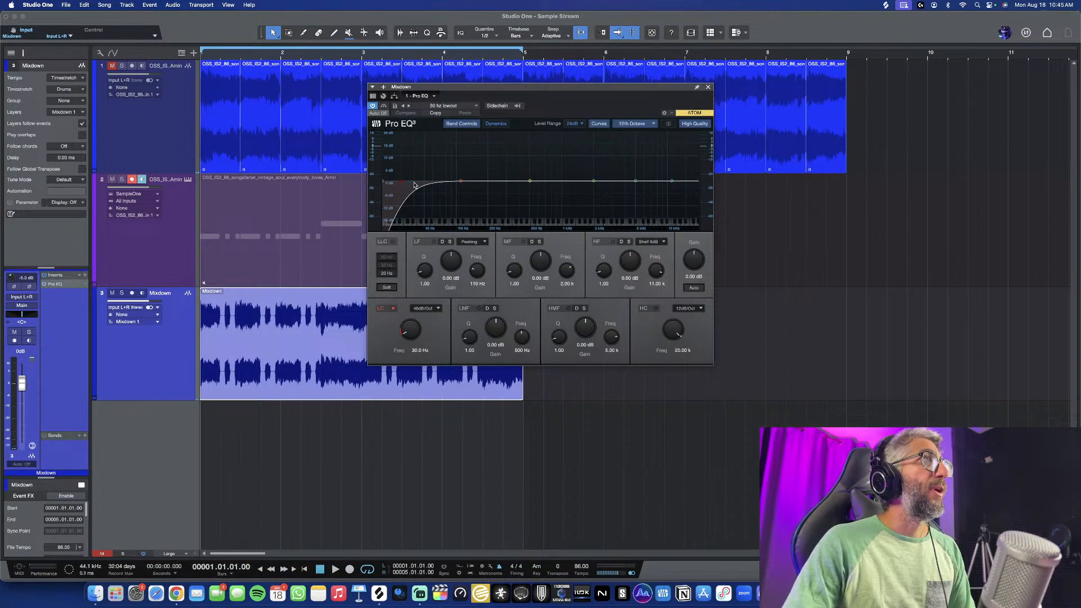
key(space)
drag(401, 184, 449, 187)
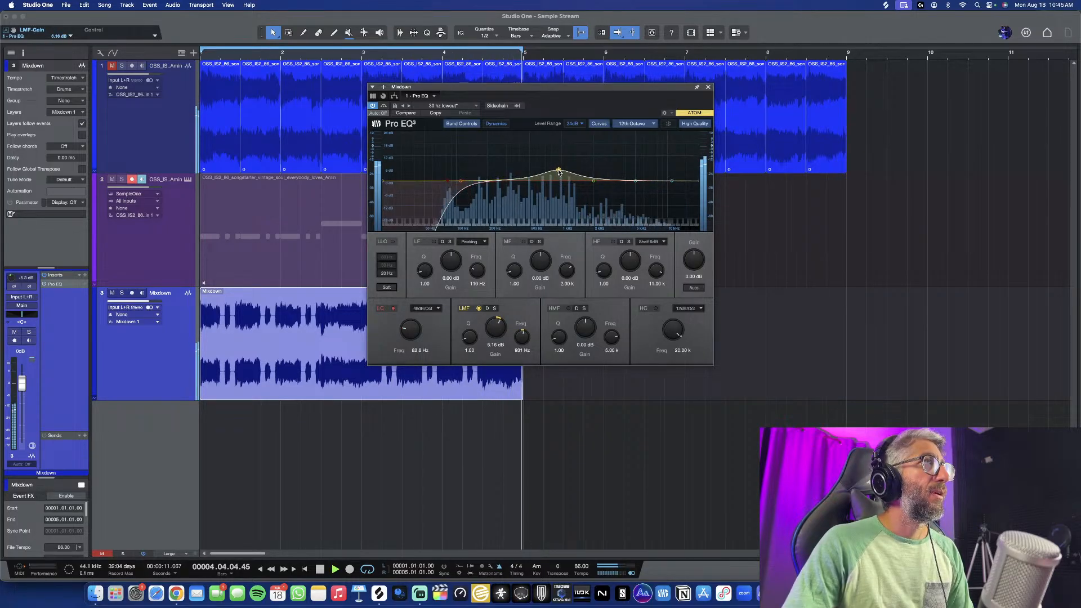
drag(559, 171, 560, 171)
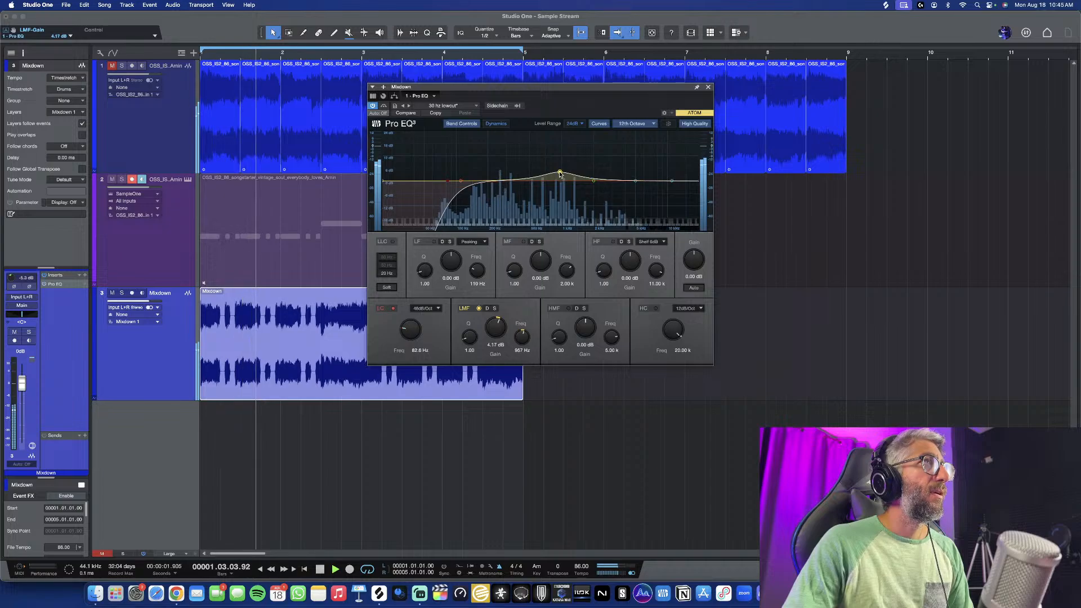
drag(635, 182, 654, 174)
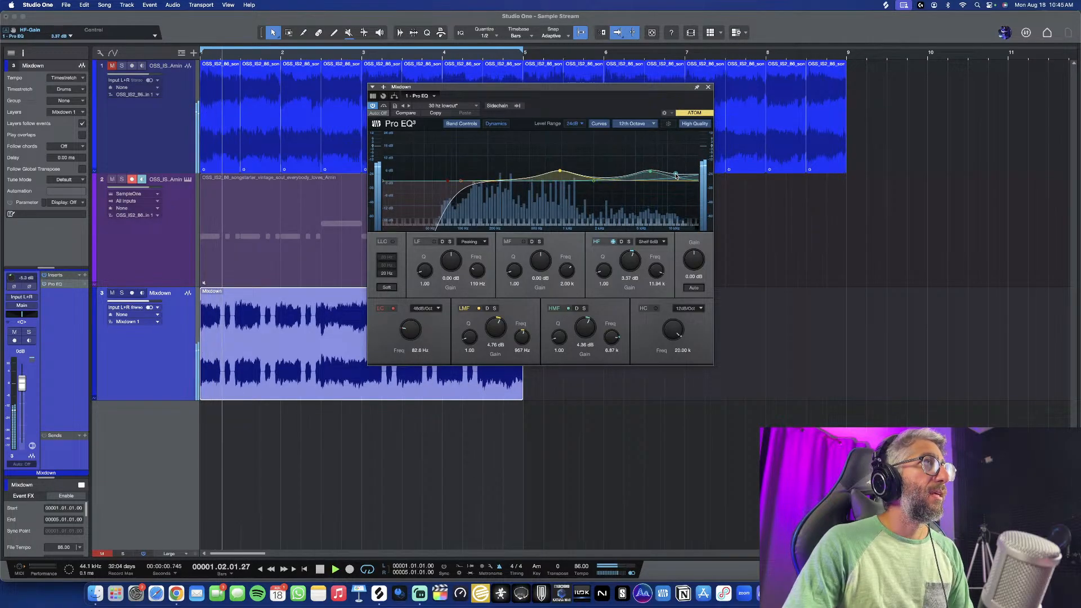
click(707, 88)
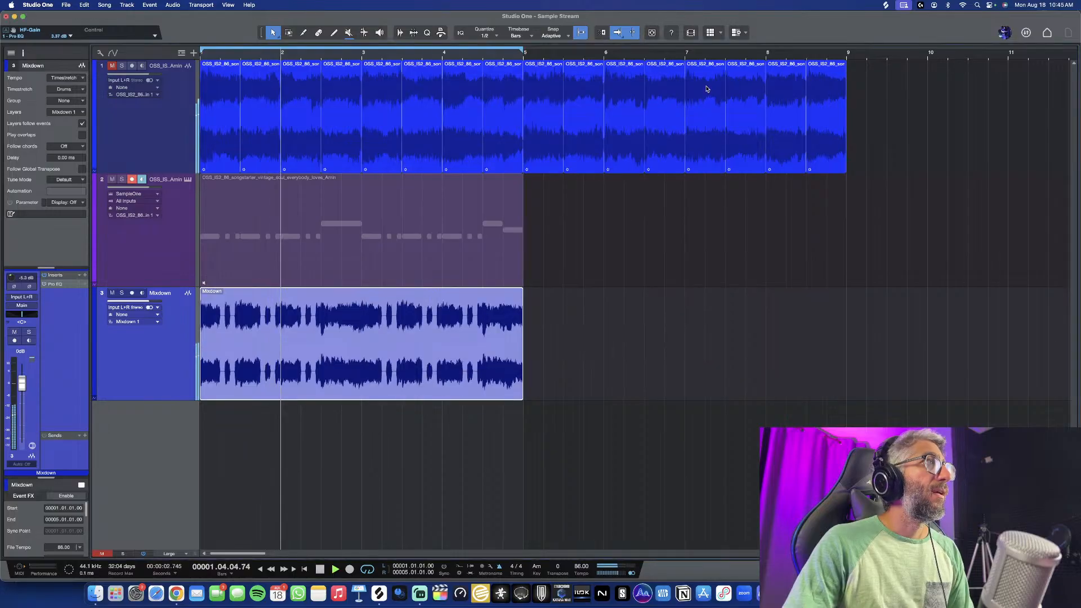
Shrink the track heights and color the Mixdown track green.
key(space)
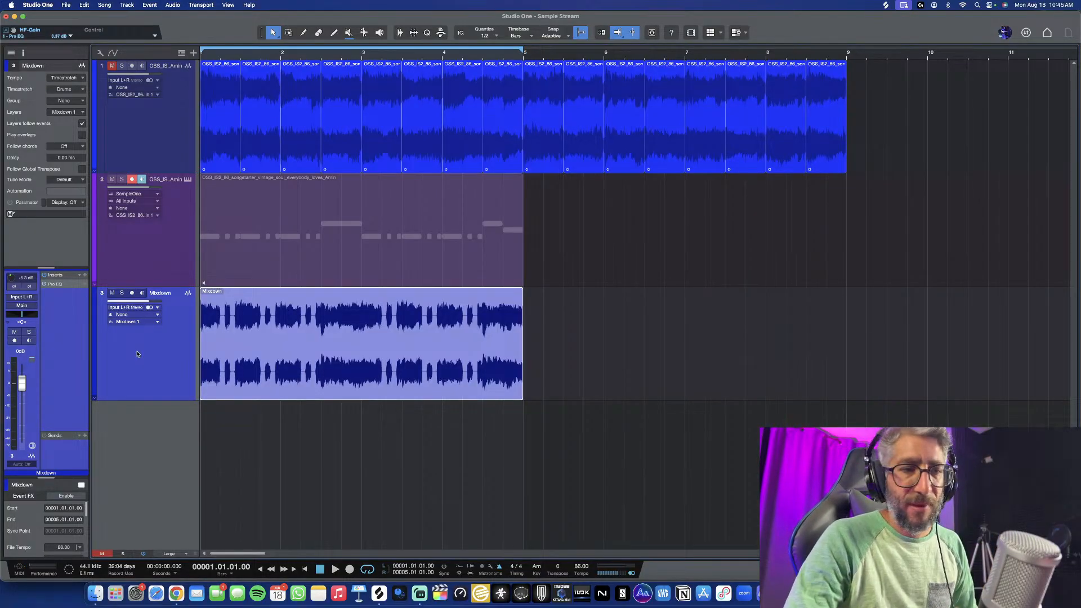
drag(205, 411, 219, 347)
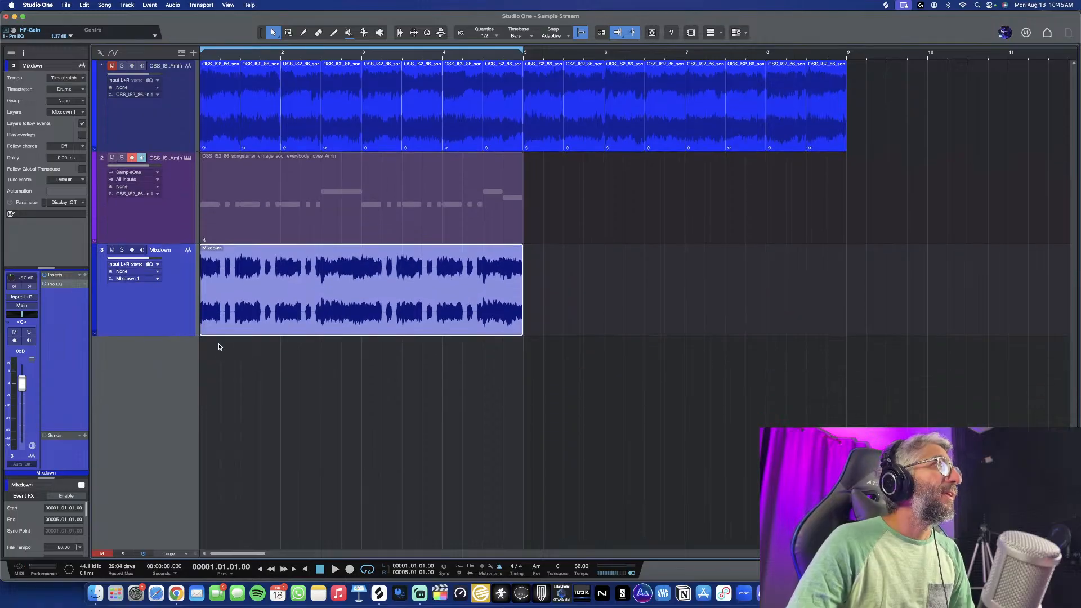
click(94, 286)
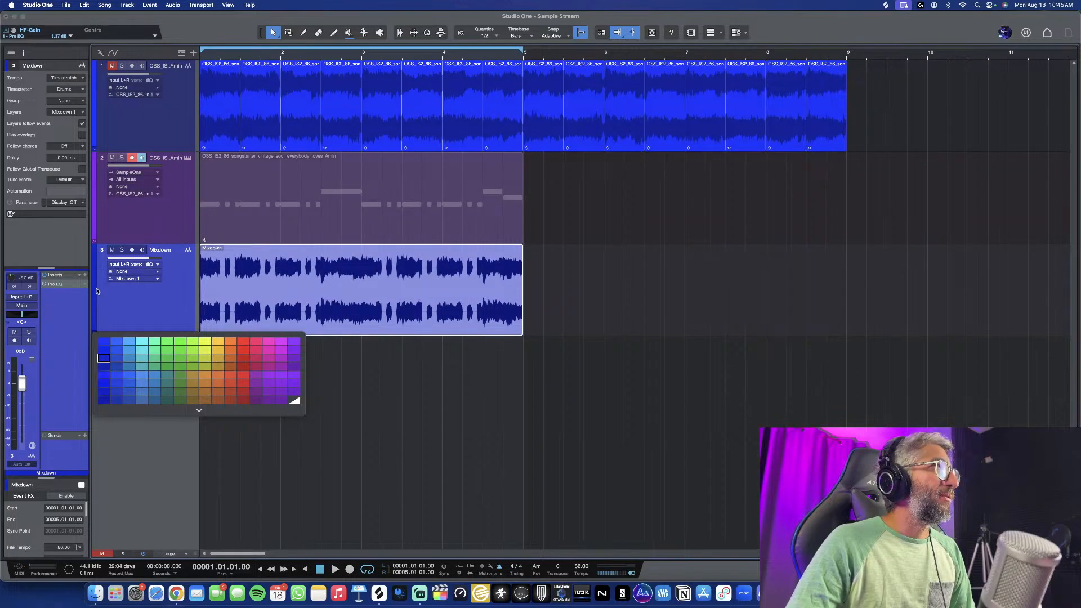
click(155, 342)
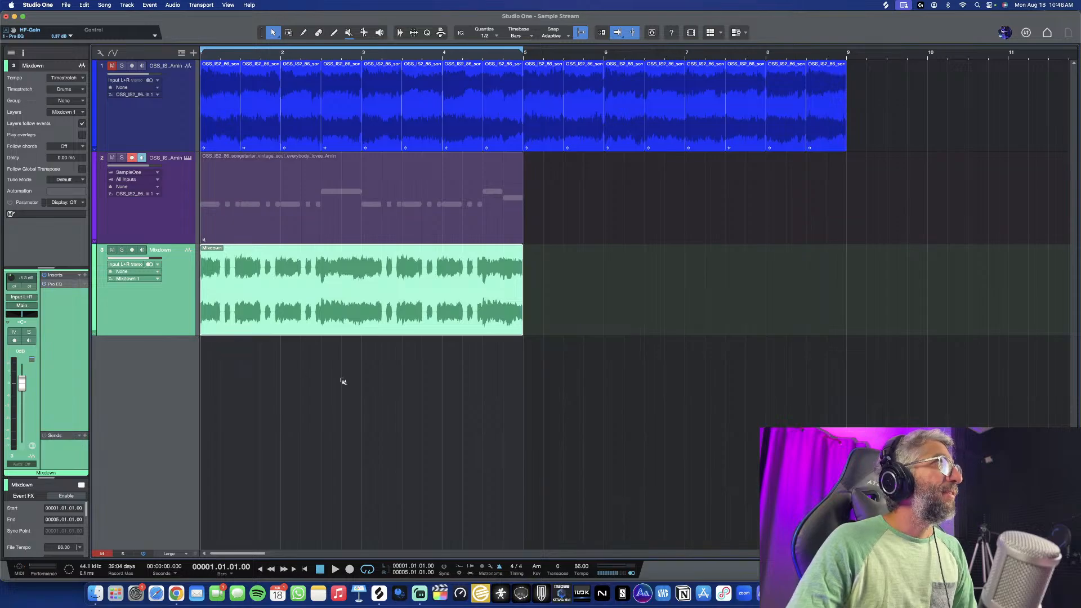
Play the arrangement to listen to the mixdown.
scroll(341, 379, down, 5)
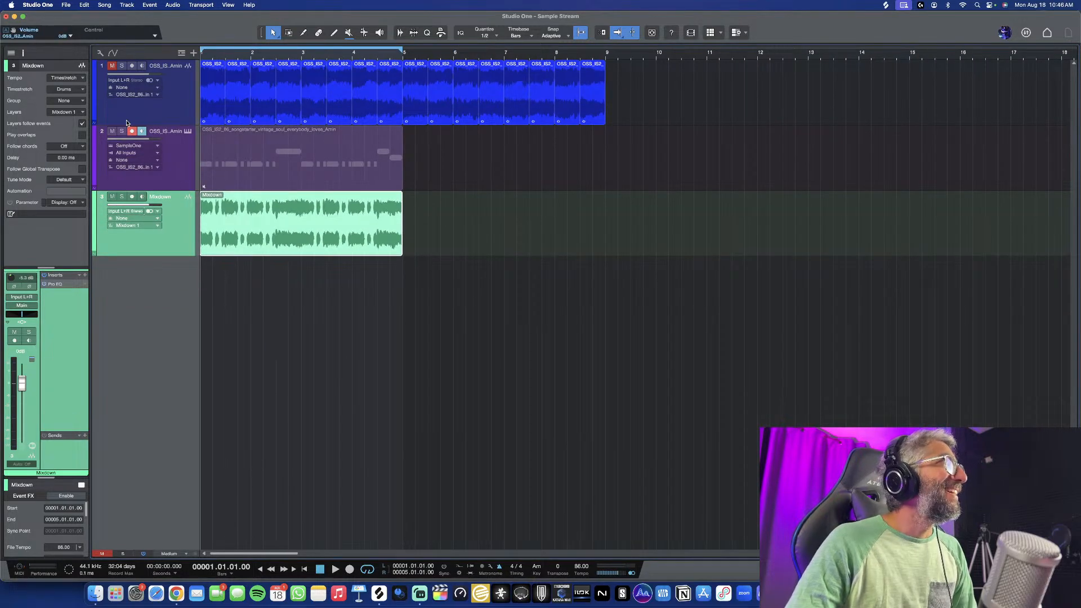
scroll(272, 276, down, 2)
scroll(271, 274, up, 5)
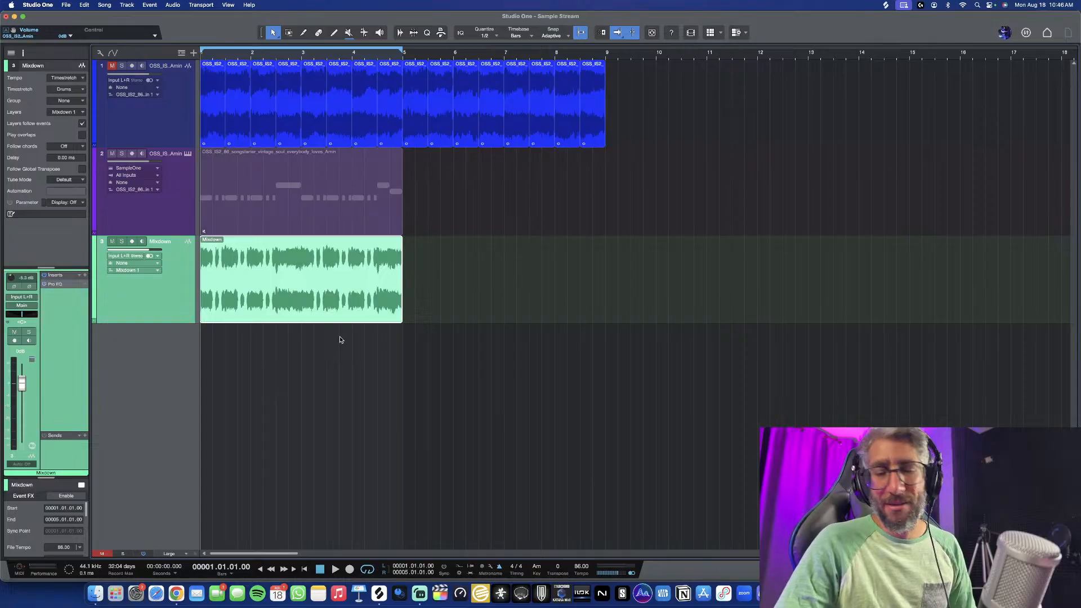
key(space)
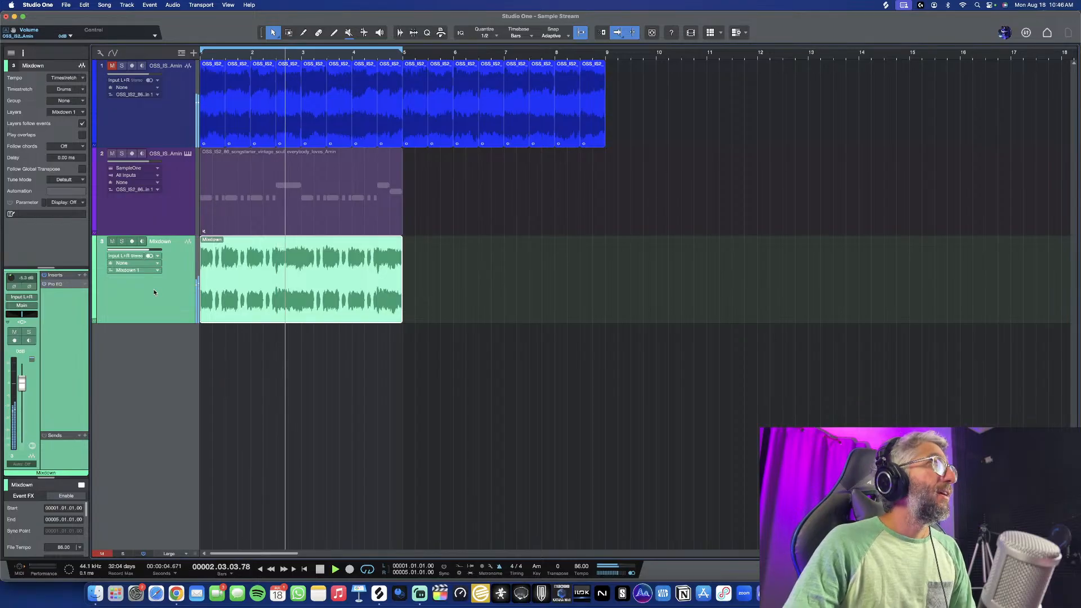
key(space)
Insert the Cymatics Illusion plug-in on the Mixdown channel.
click(85, 275)
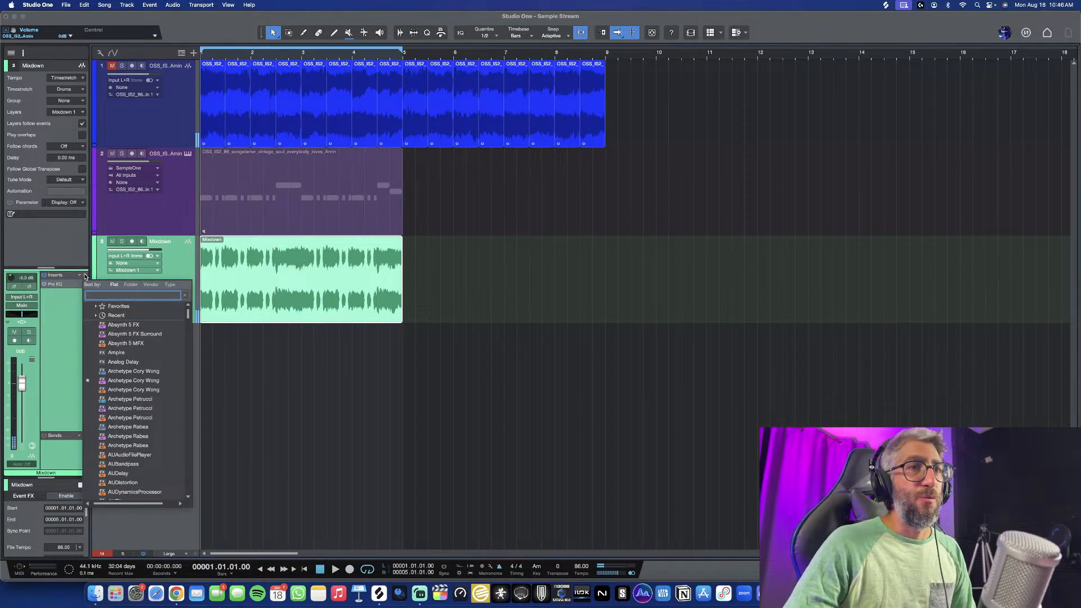
text(cymatics)
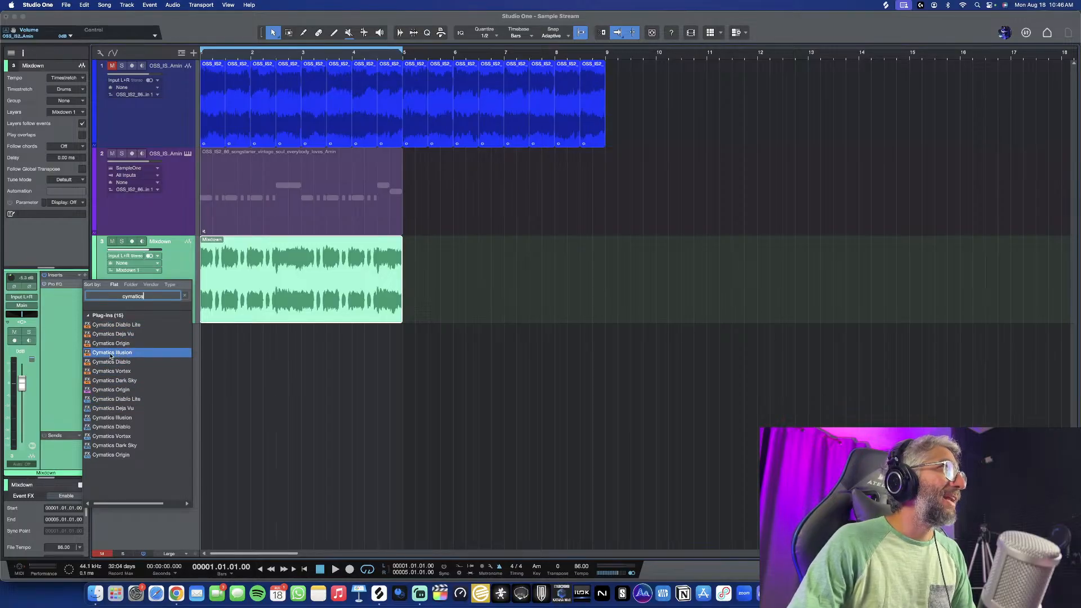
click(114, 353)
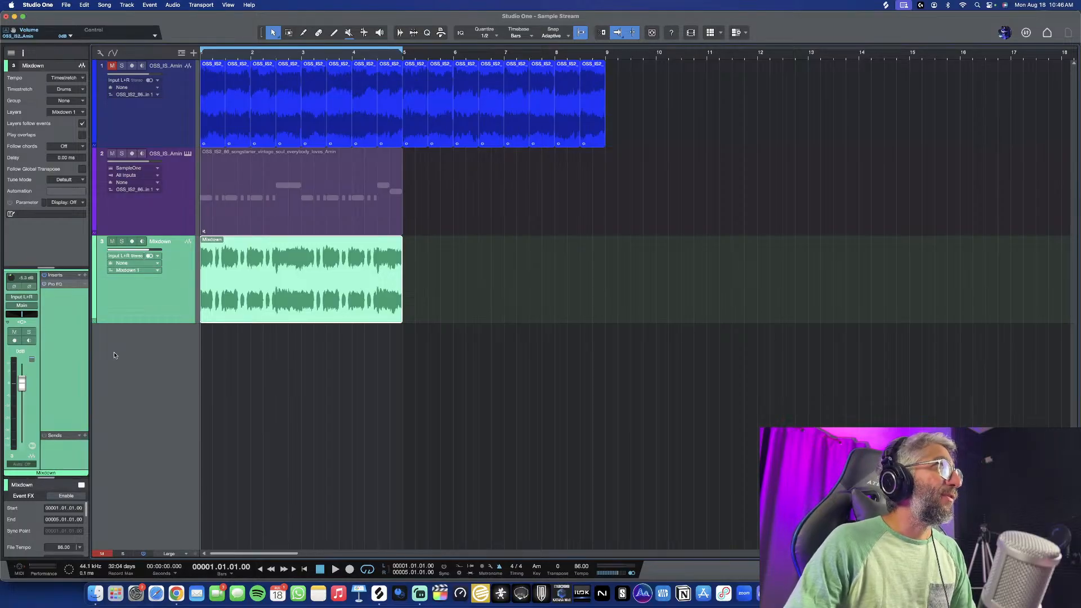
Load the [SEQ] Petals factory preset in Illusion.
click(521, 137)
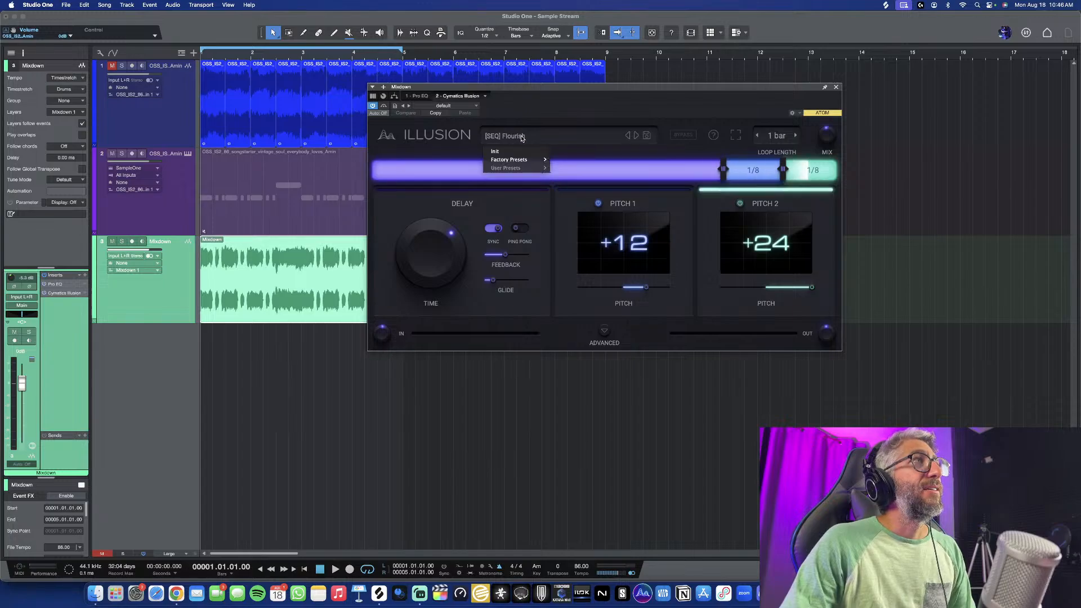
mouse_move(523, 161)
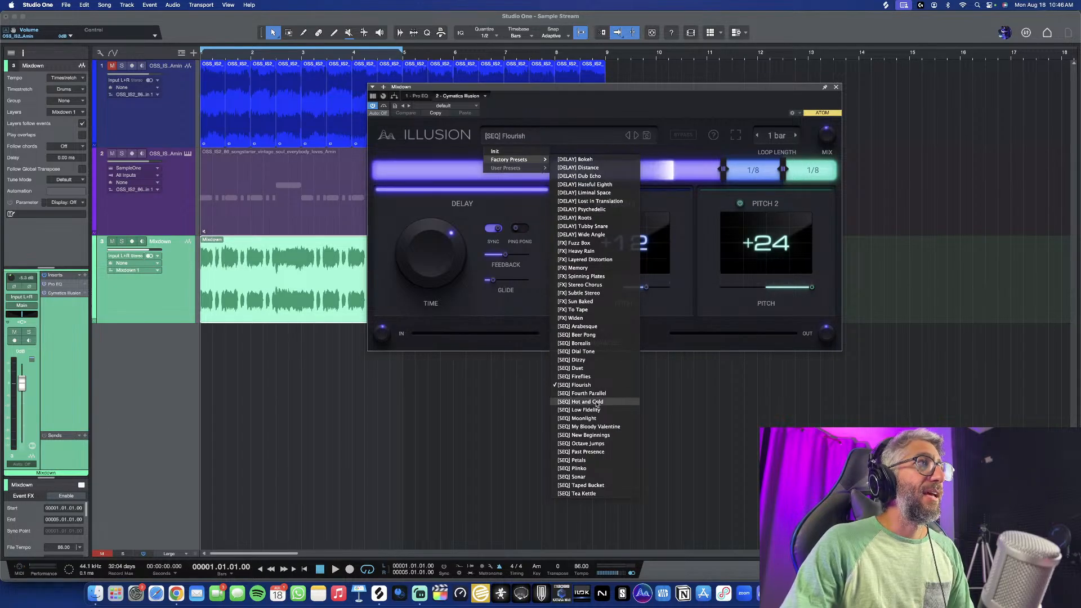
click(598, 460)
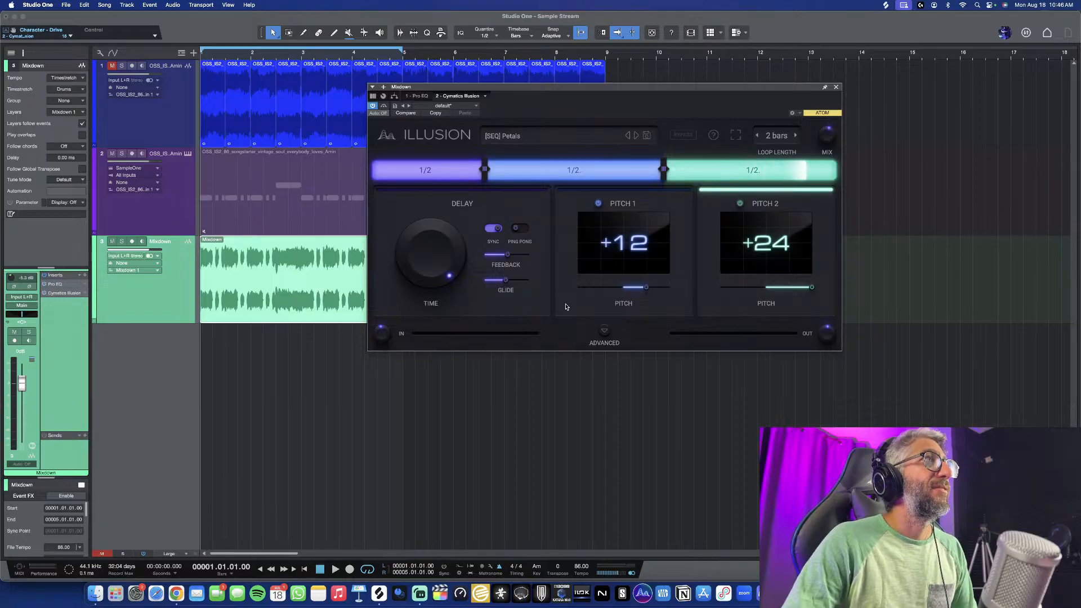
Open Illusion's advanced section and lengthen the first sequence step.
click(605, 333)
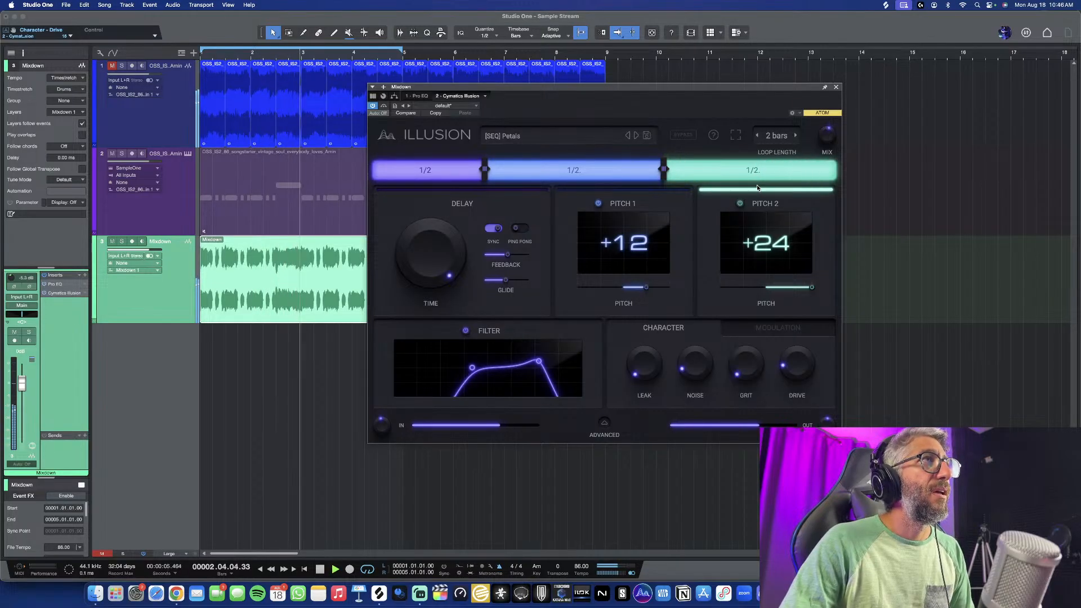
drag(484, 169, 544, 170)
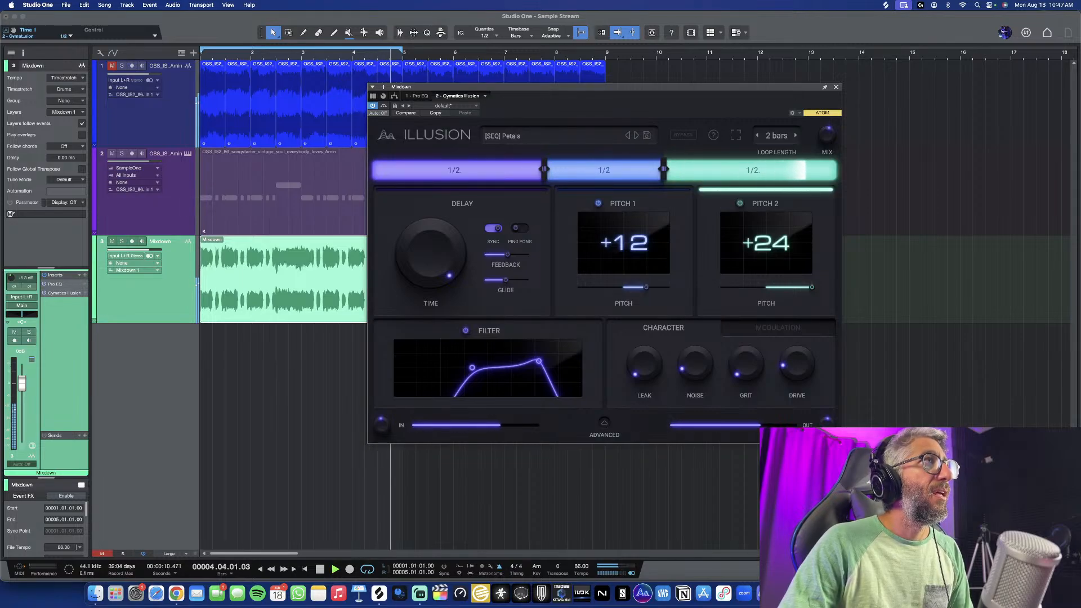
Toggle Pitch 1 off and on, and reshape the sequence into a 1/4 step, a 1-bar step and a 1/2 step.
click(598, 203)
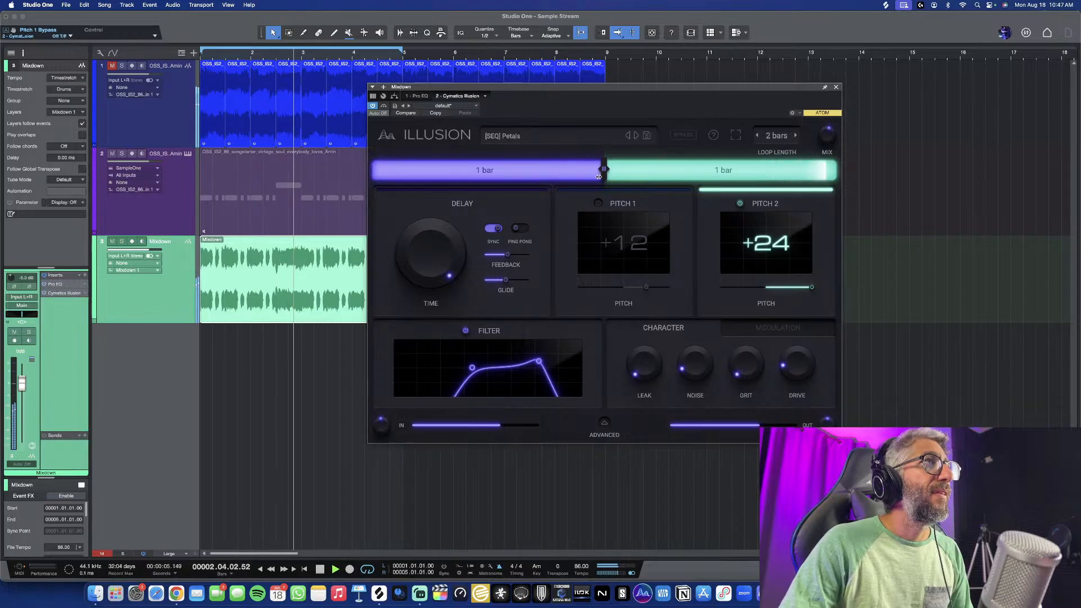
click(598, 204)
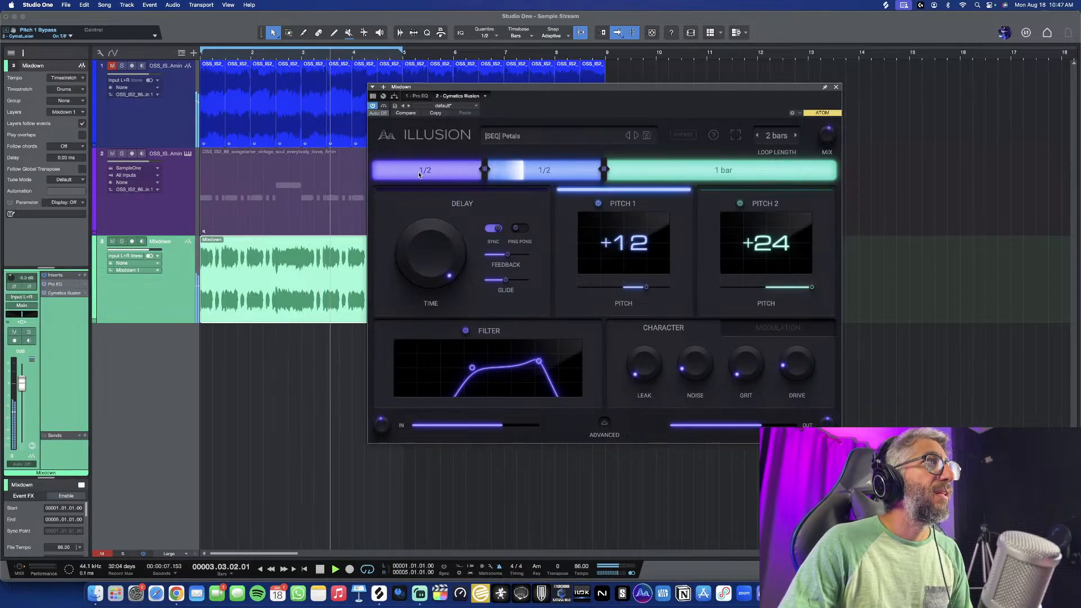
drag(484, 174, 416, 175)
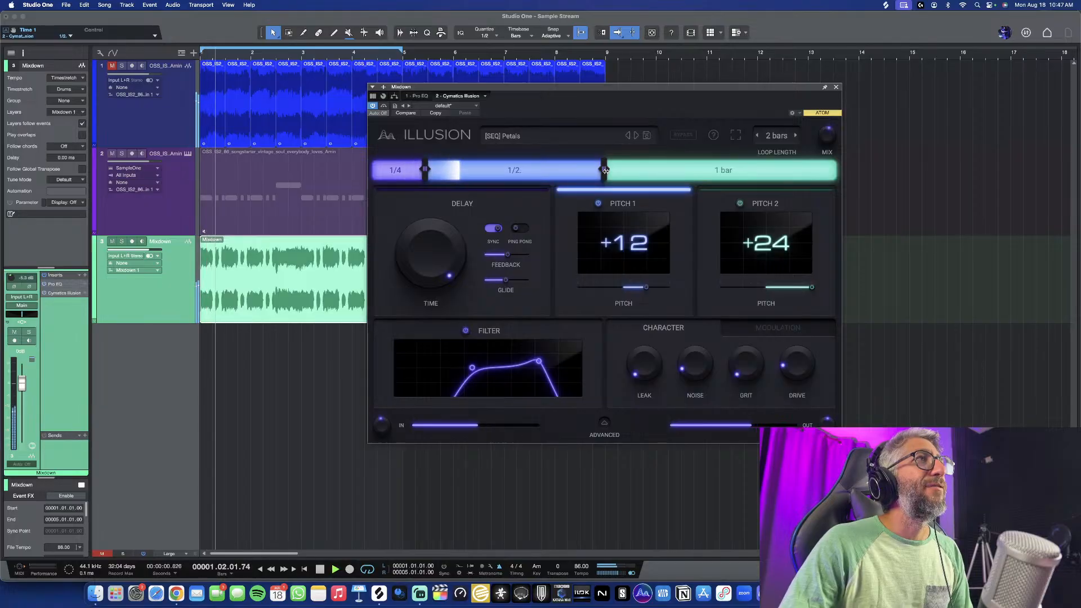
drag(605, 170, 664, 170)
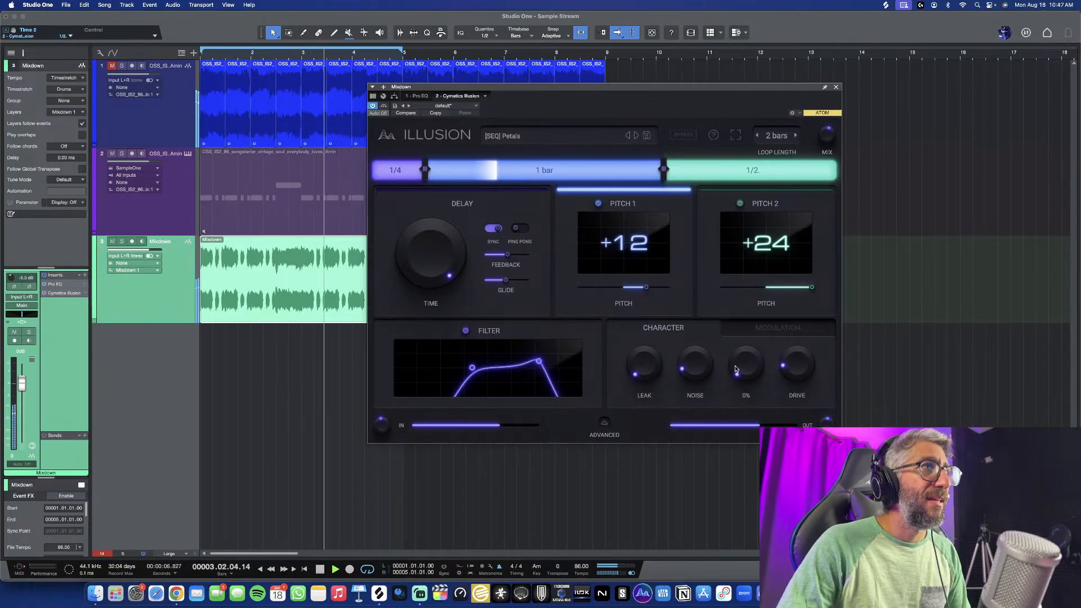
In Illusion's Modulation section, set the wave to Triangle and nudge the Depth knob.
click(772, 331)
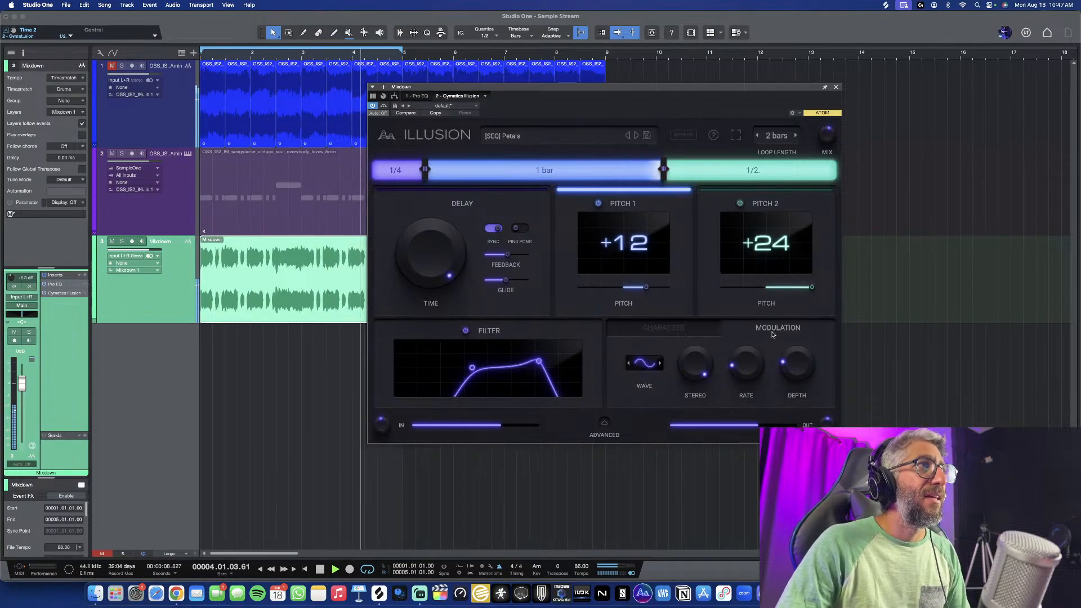
click(660, 364)
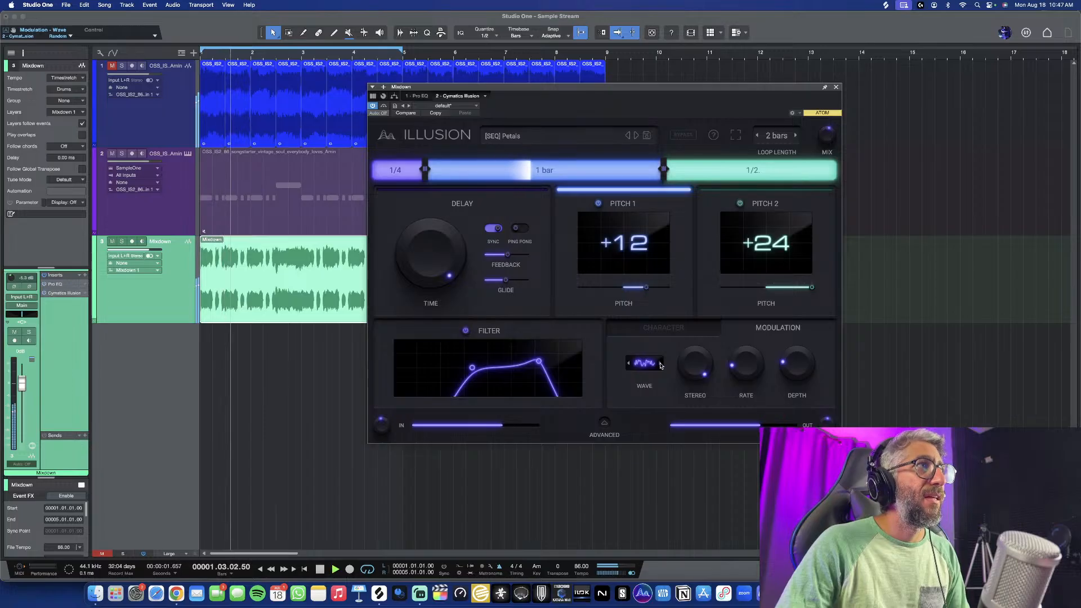
click(660, 365)
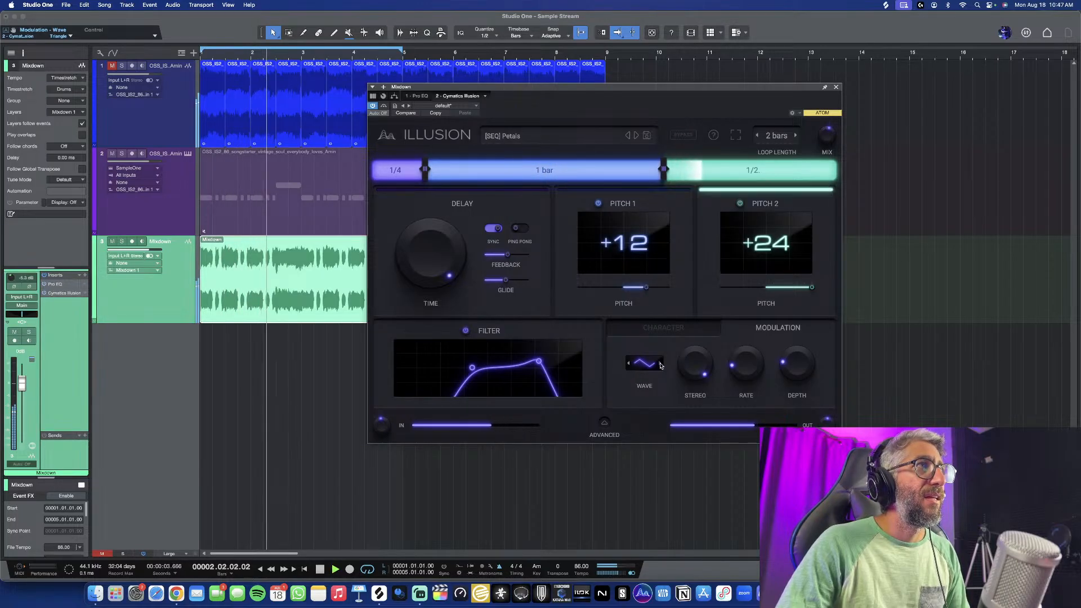
drag(787, 365, 790, 372)
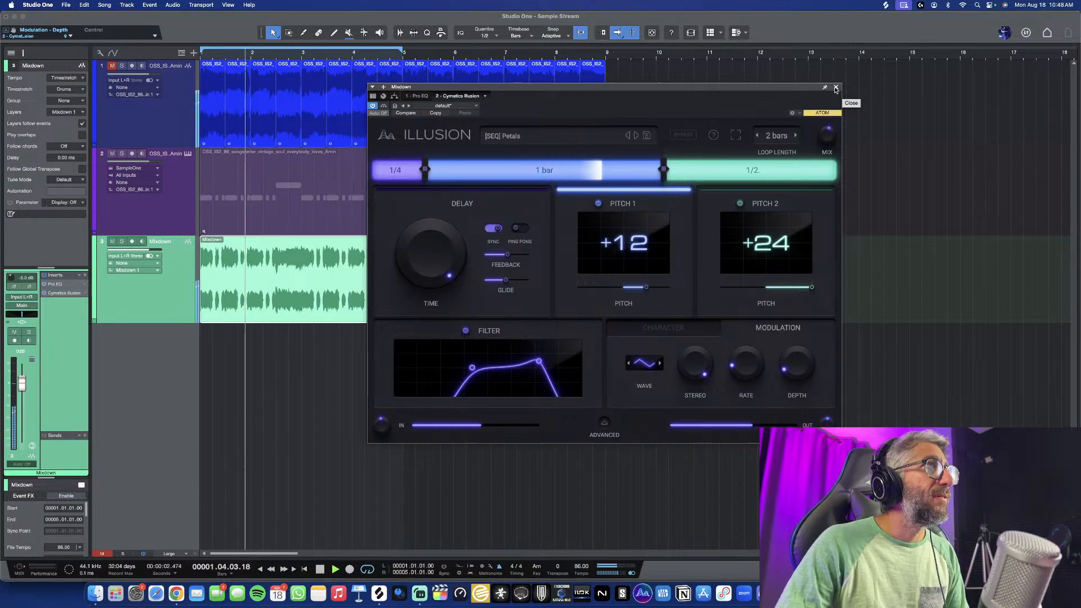
Audition Illusion bypassed, with Pitch 2 off and with a 1-bar loop, returning to 2 bars with Pitch 2 on.
click(383, 107)
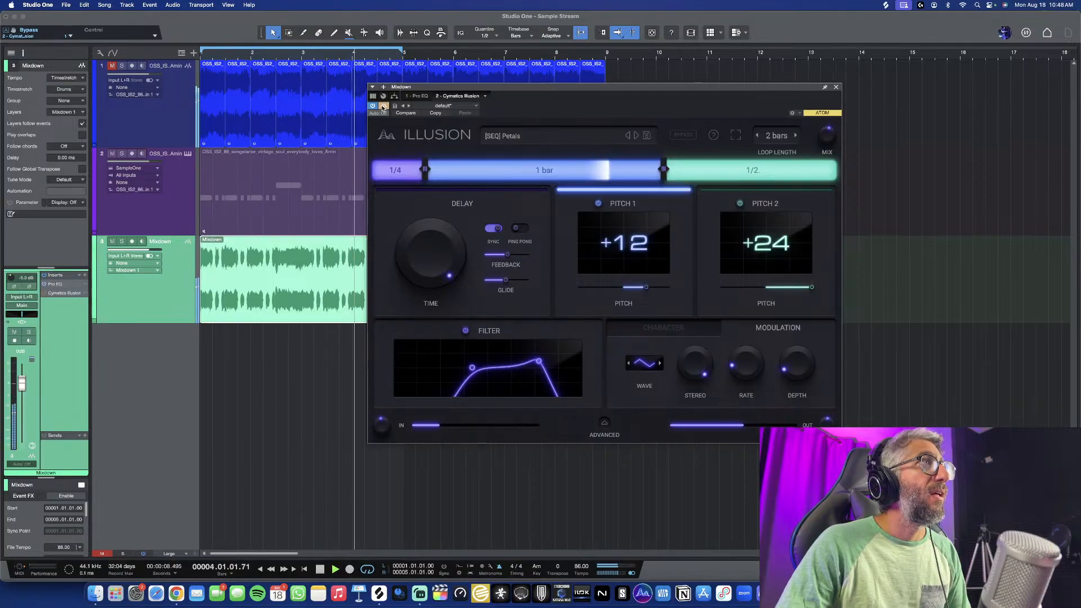
click(383, 106)
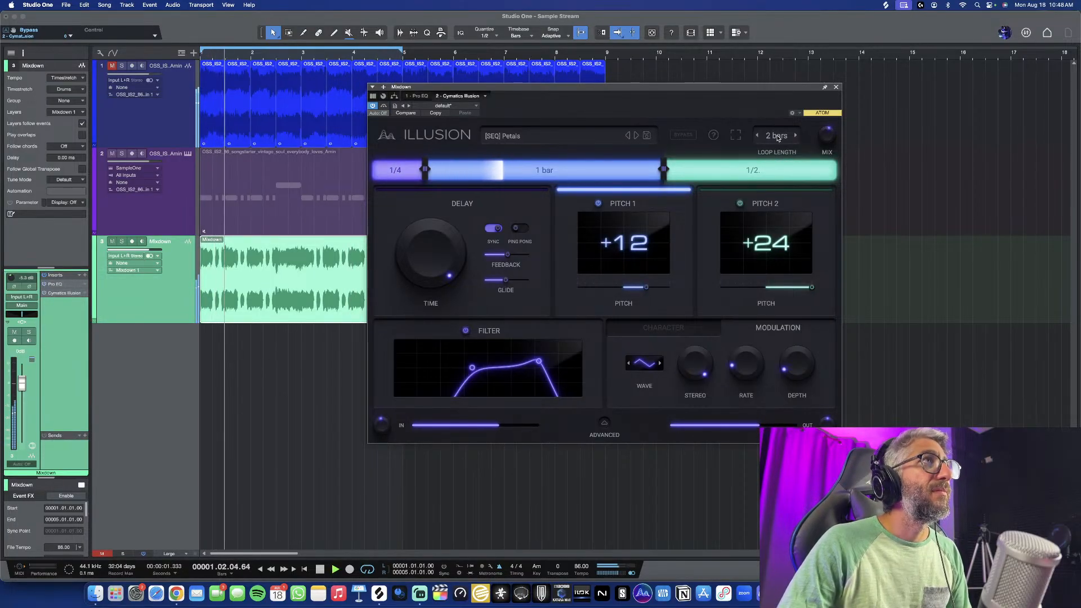
click(740, 204)
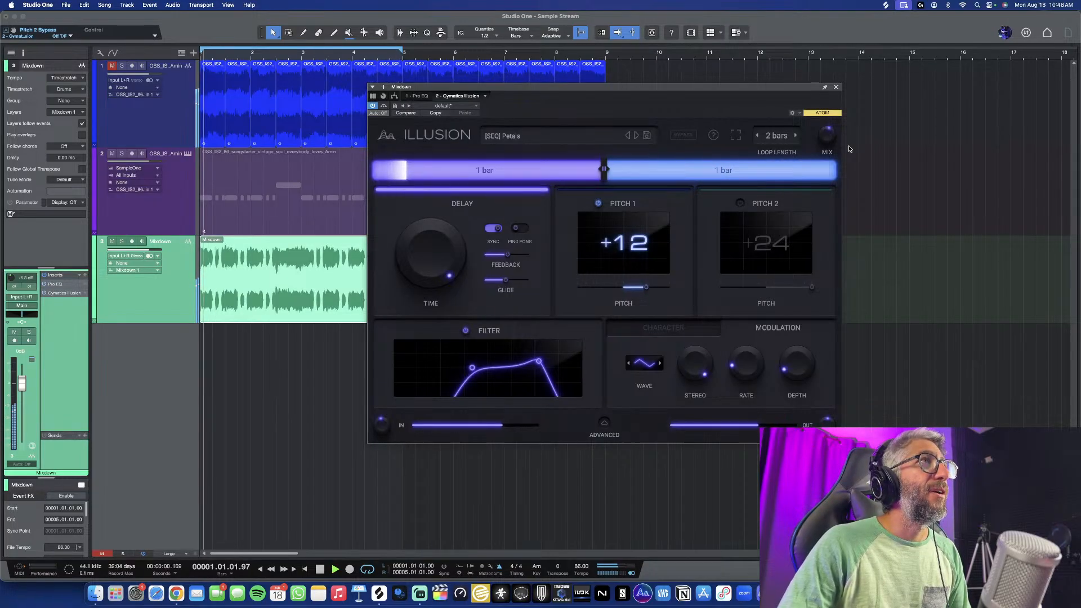
click(758, 136)
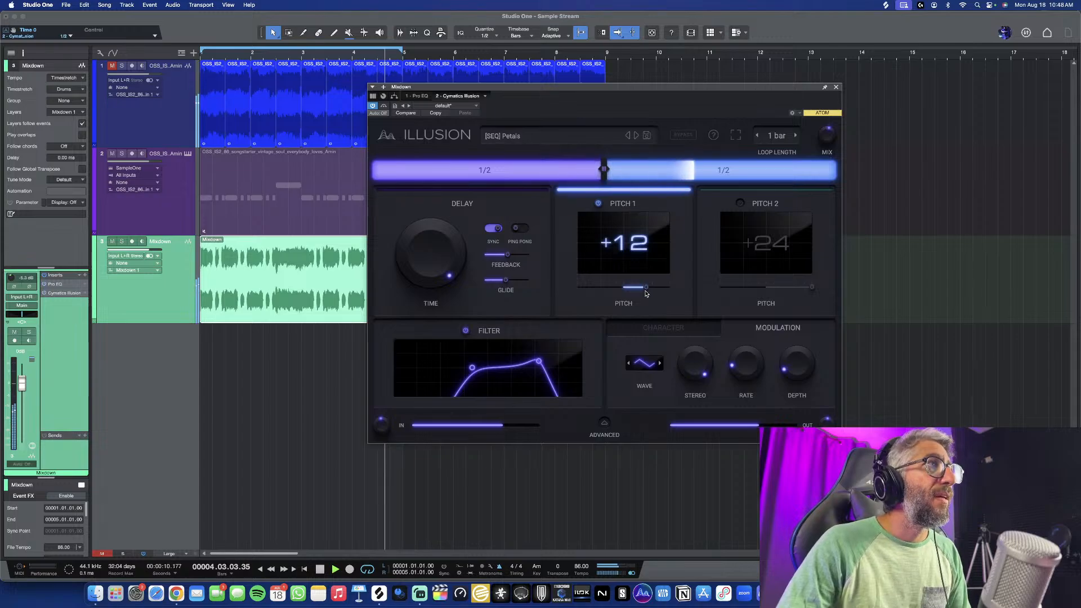
mouse_move(460, 250)
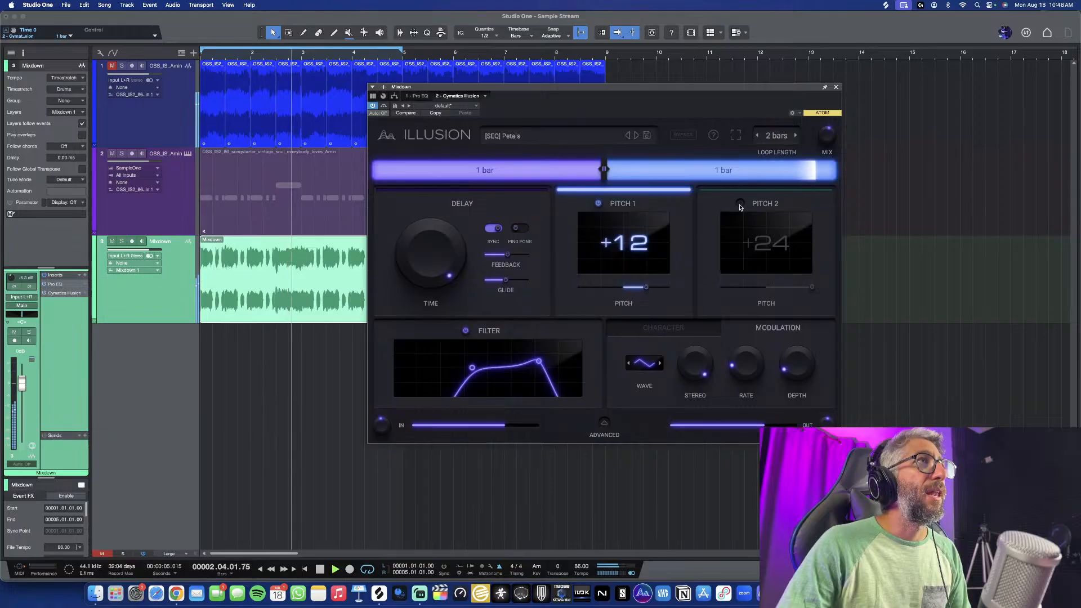
click(797, 135)
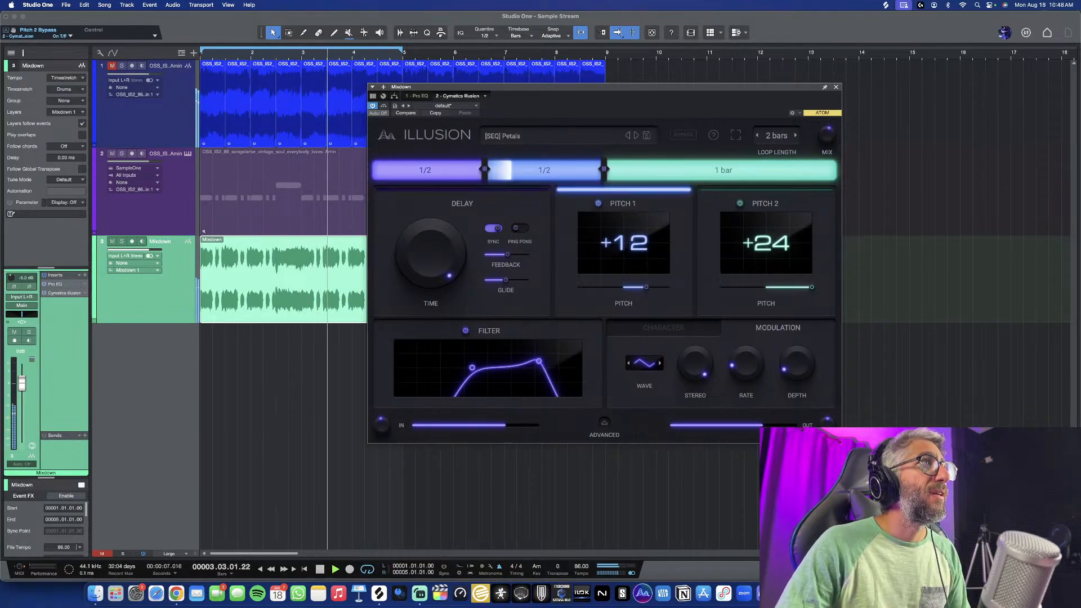
Make the middle sequence step 1 bar, set Pitch 2 to +12 and close Illusion.
drag(604, 170, 724, 170)
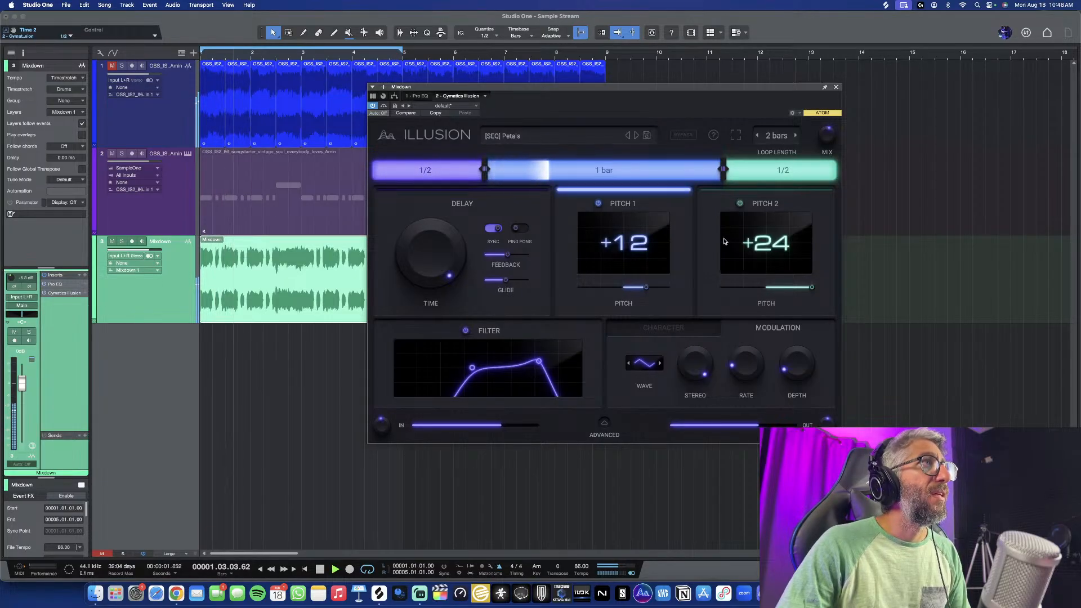
drag(811, 287, 789, 291)
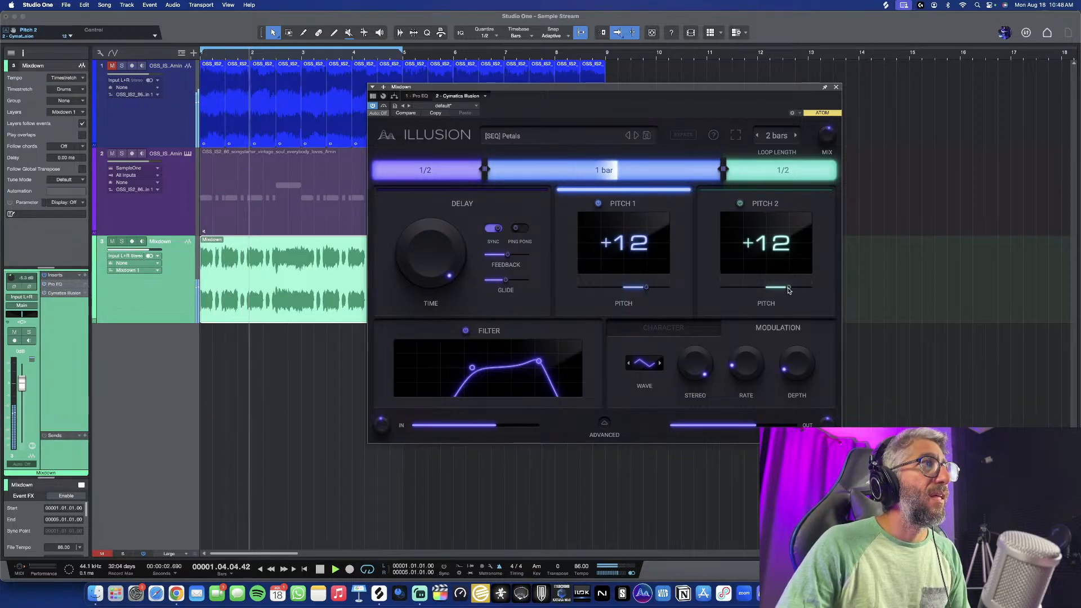
click(836, 88)
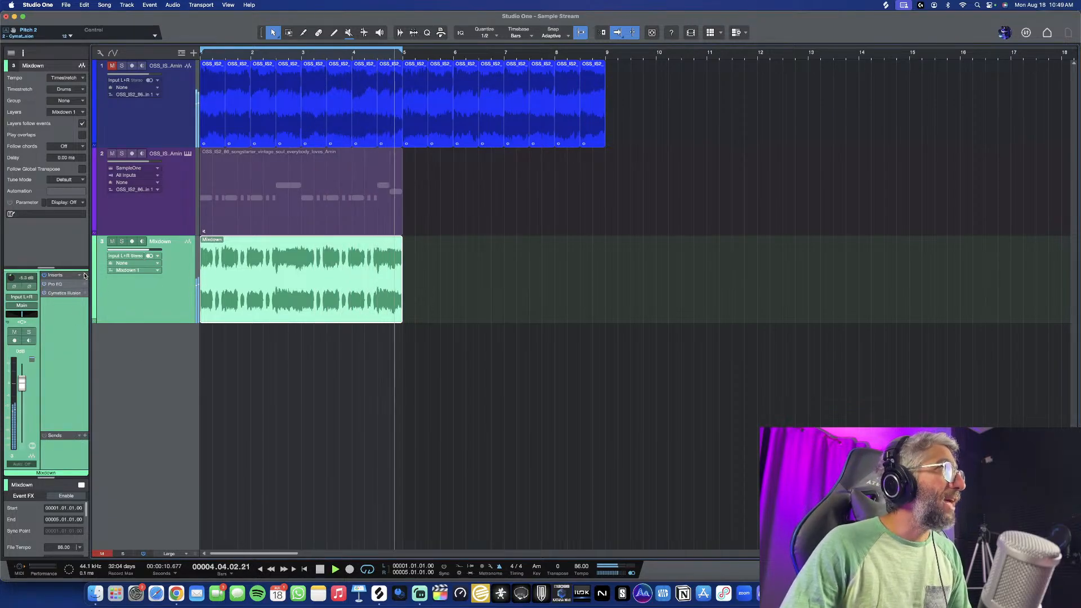
Insert the Cymatics Dark Sky plug-in on the Mixdown channel.
click(84, 275)
text(dark)
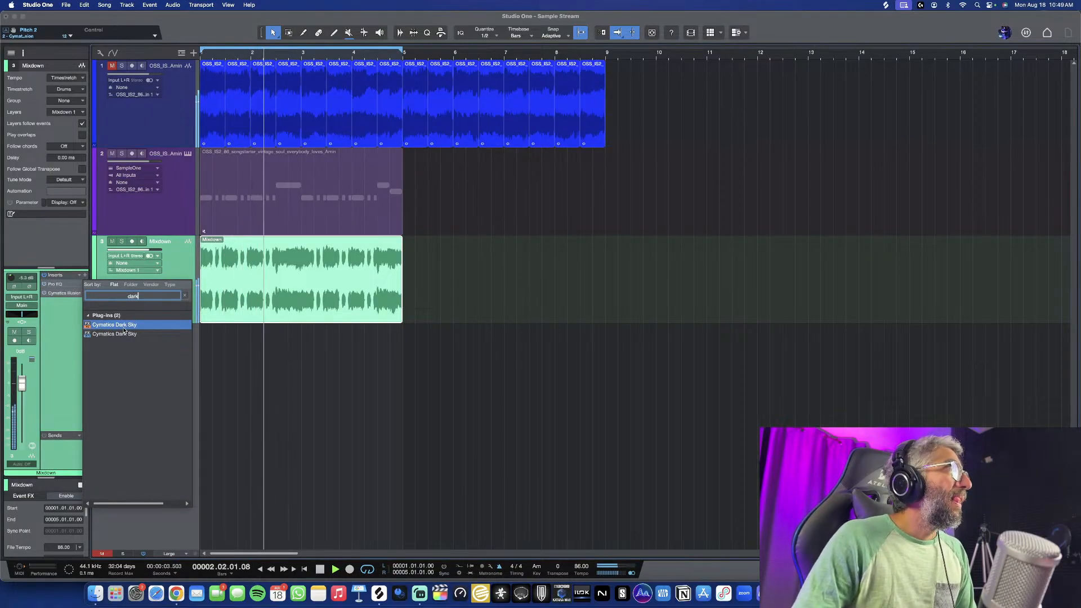
click(125, 329)
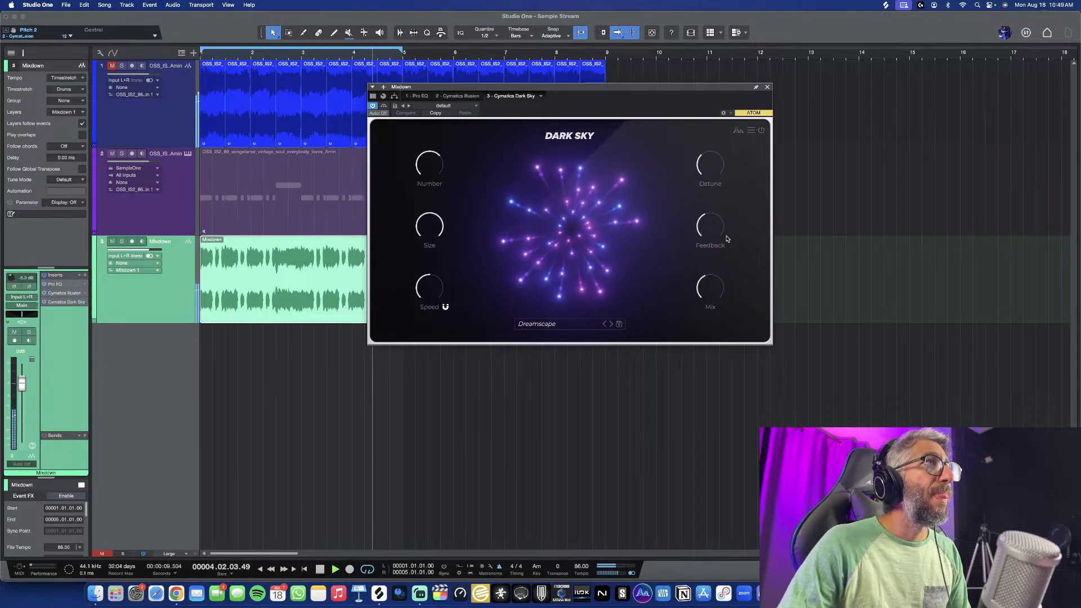
Lower Dark Sky's Mix, experiment with its Speed knob, and close the plug-in window.
drag(707, 287, 697, 321)
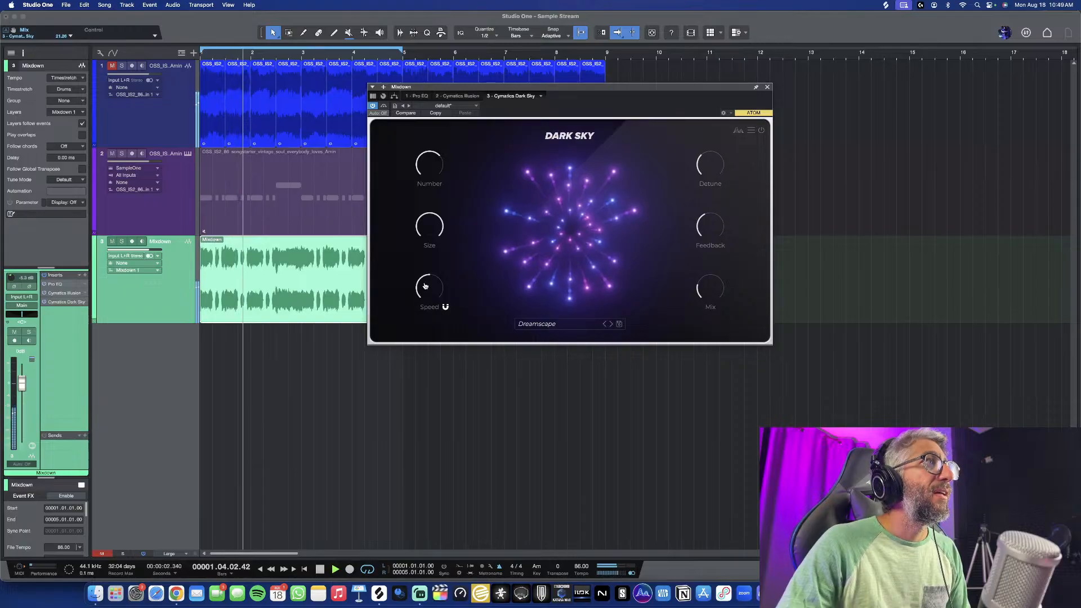
drag(428, 286, 553, 194)
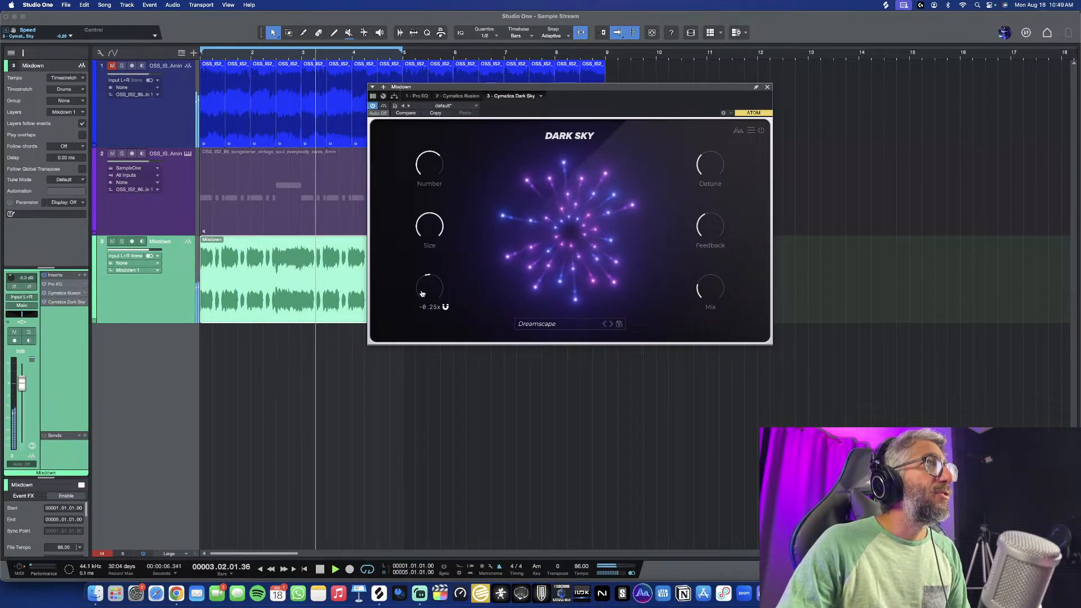
drag(422, 294, 454, 208)
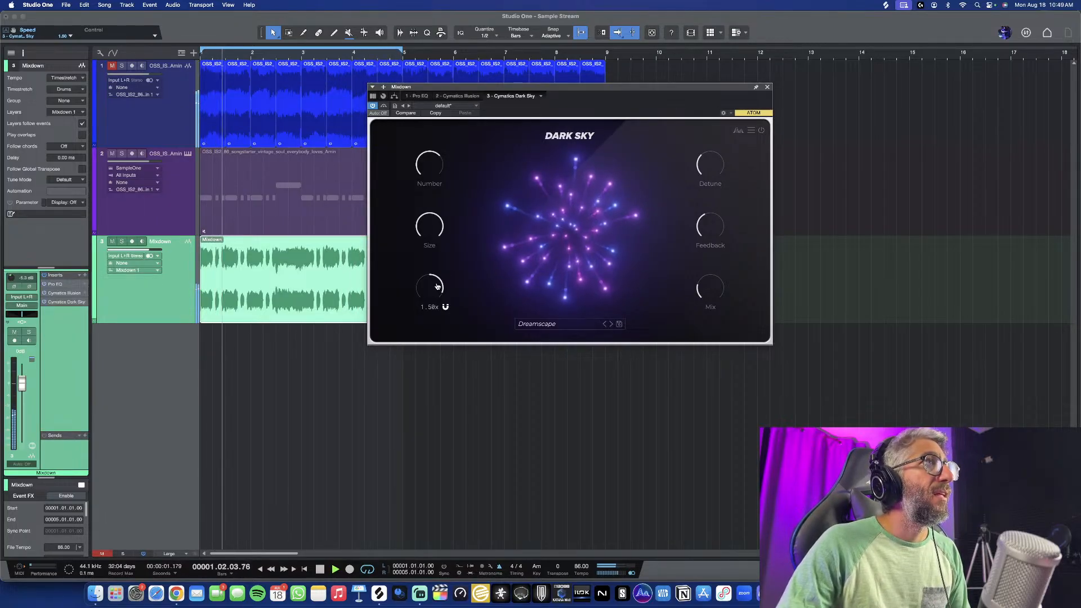
drag(437, 287, 395, 462)
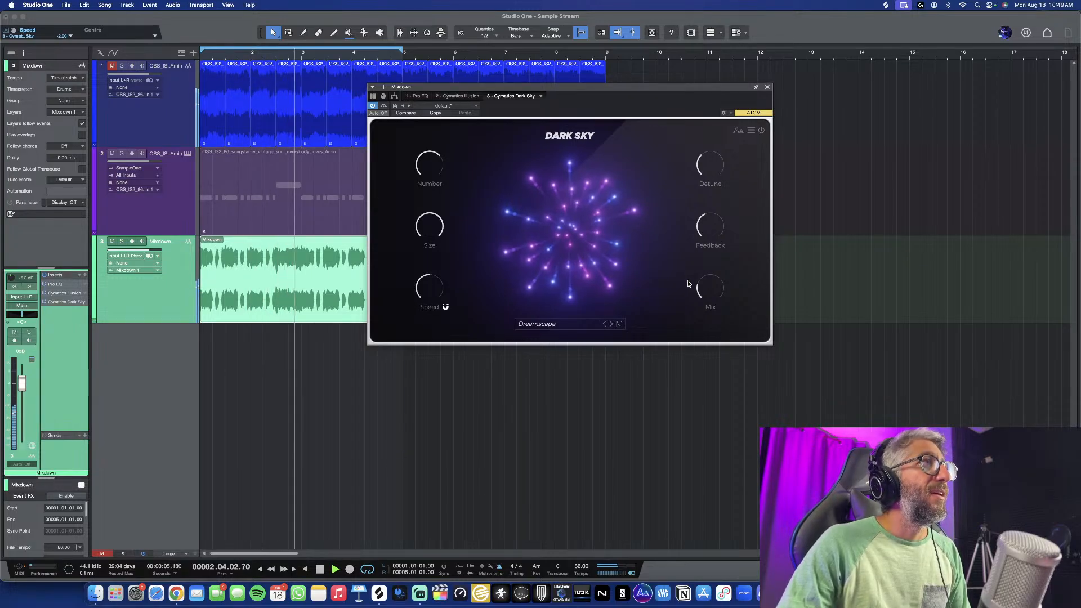
mouse_move(700, 289)
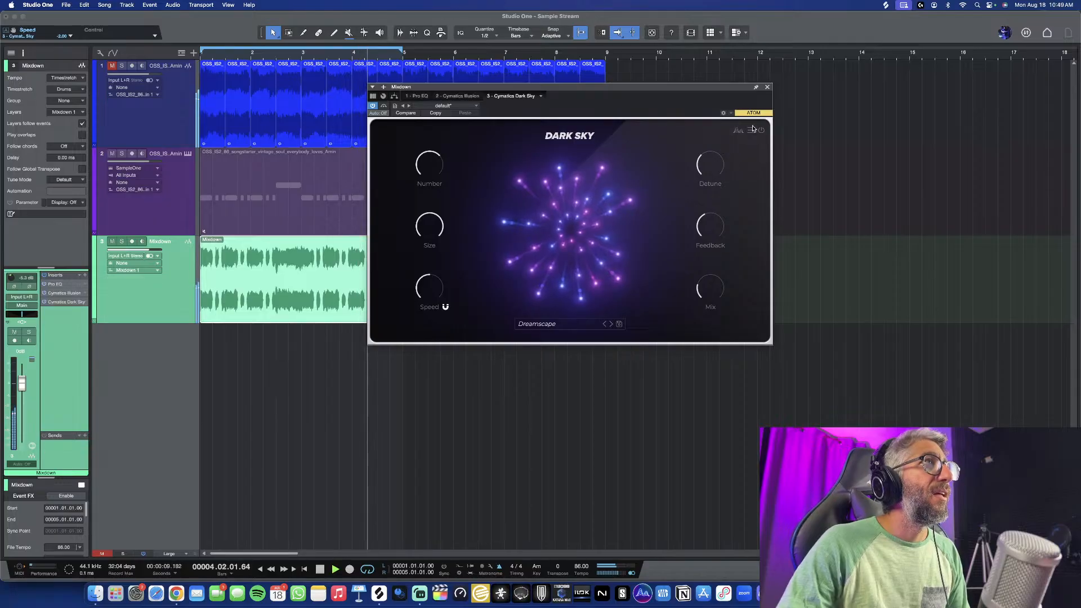
click(767, 88)
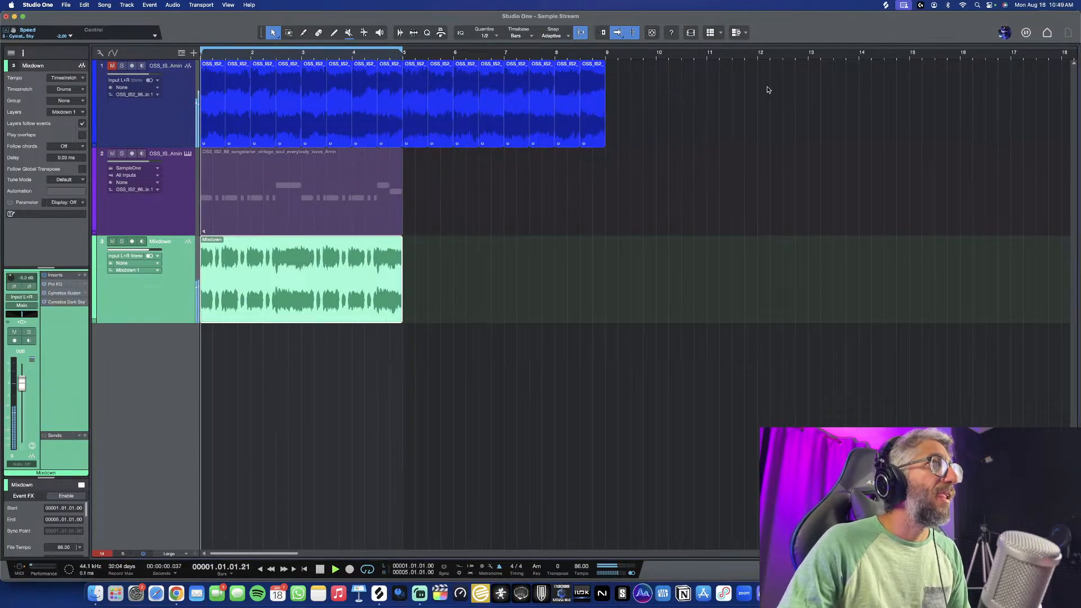
scroll(266, 389, down, 2)
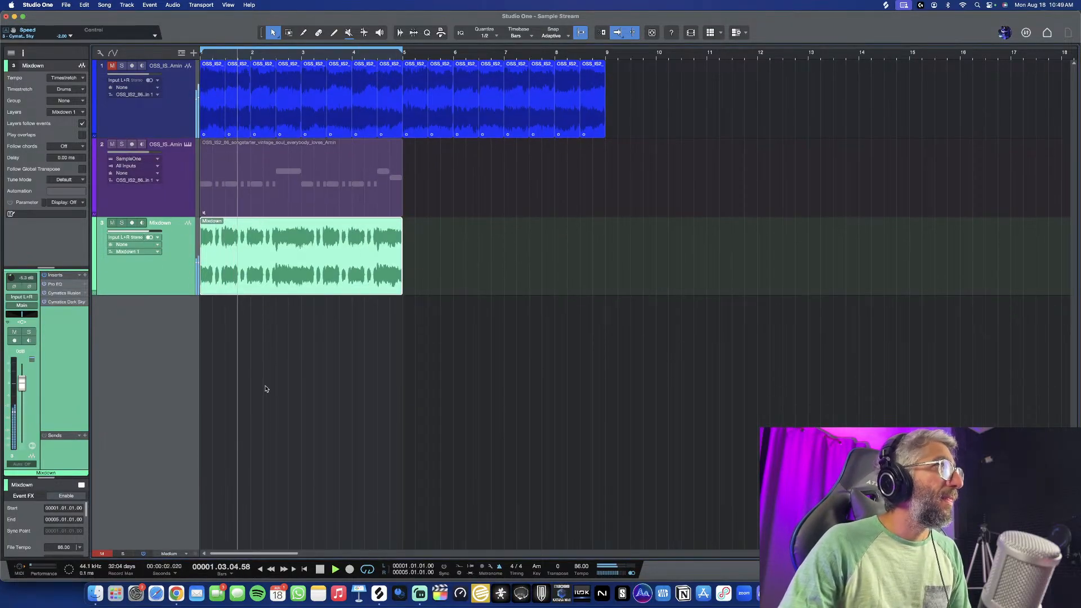
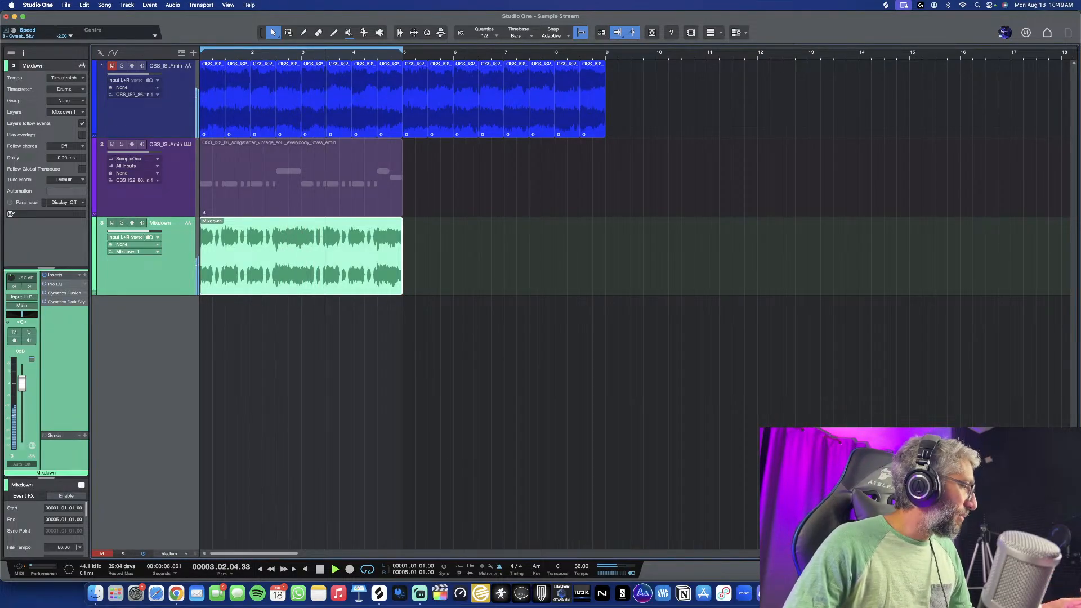
Run a Splice Search with Sound using the current selection as reference and audition the first matching loops.
key(F5)
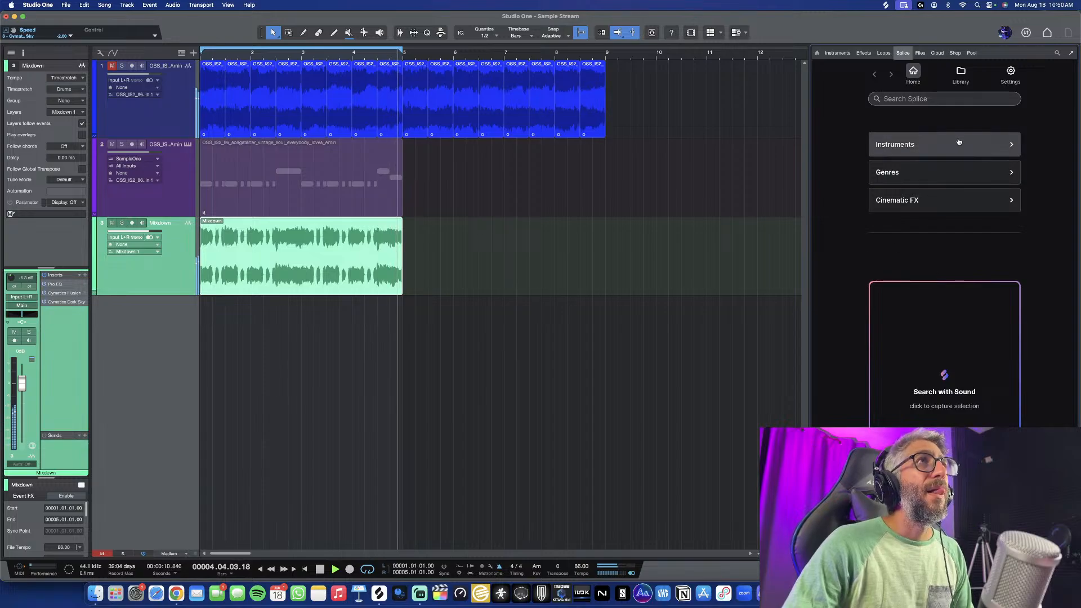
click(976, 364)
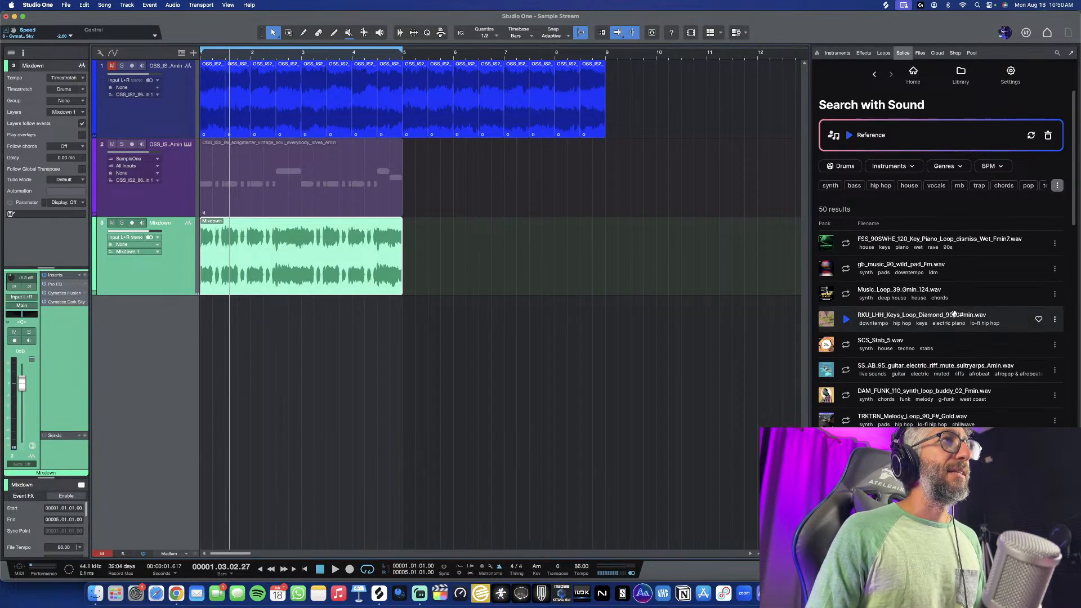
click(846, 244)
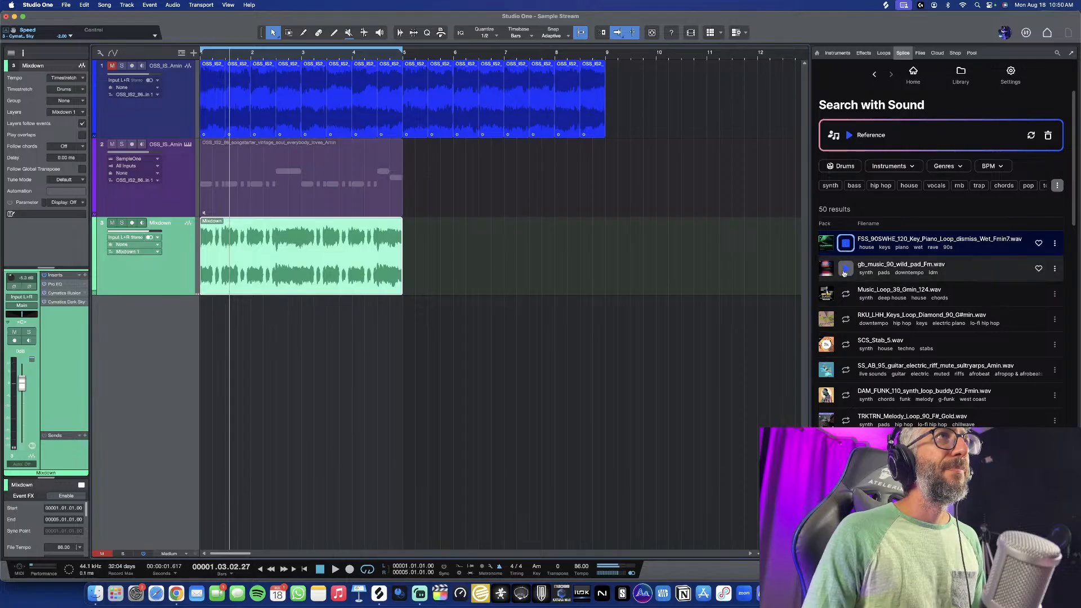
click(846, 269)
click(845, 294)
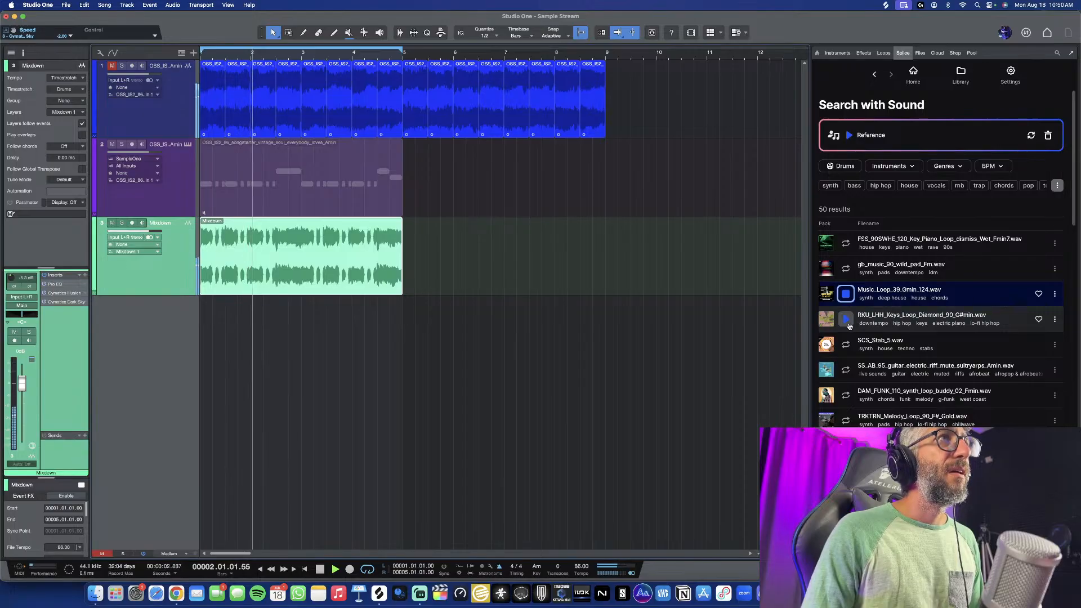
click(896, 291)
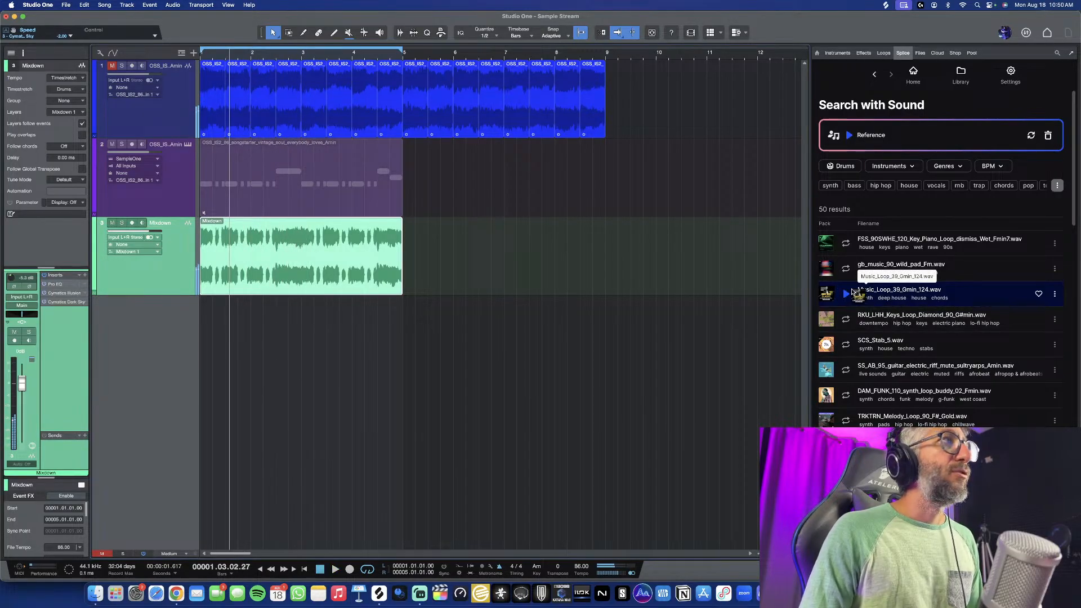
Add Music_Loop_39_Gmin_124.wav from the results to the arrangement on a new audio track at bar 1.
drag(857, 294, 207, 321)
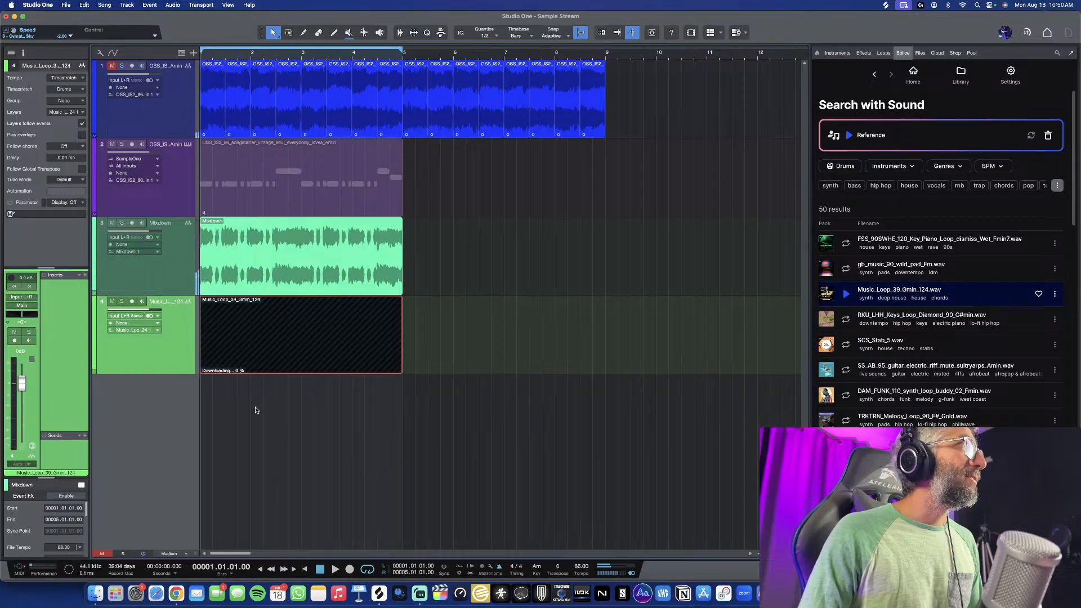
key(e)
key(e)
key(e)
key(e)
key(e)
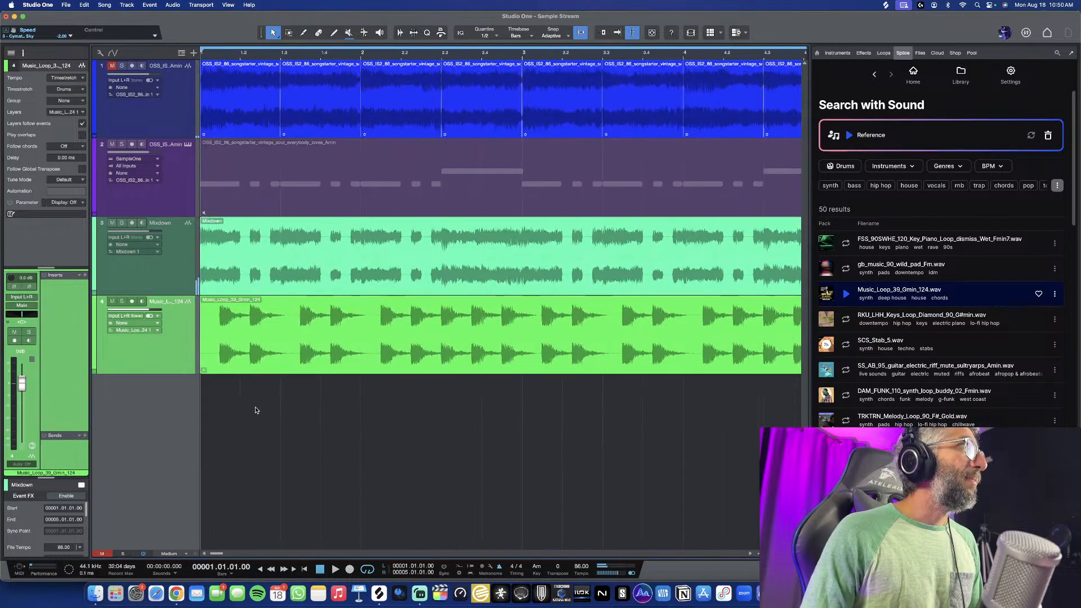
Lower the gain of the new Music_Loop_39_Gmin_124 event.
scroll(255, 410, right, 1)
key(e)
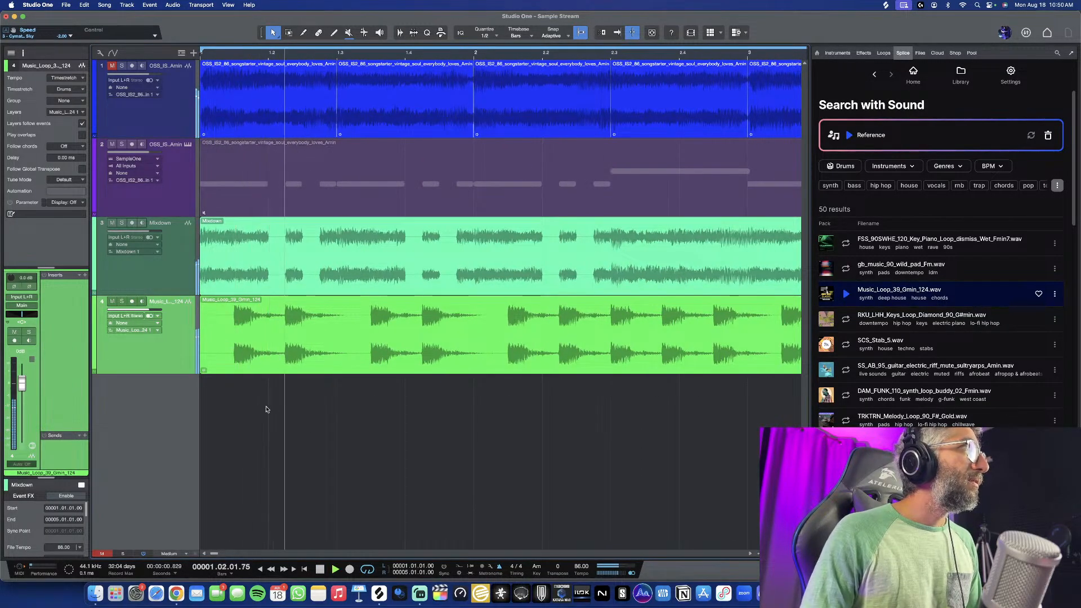
scroll(376, 406, right, 1)
scroll(377, 406, right, 3)
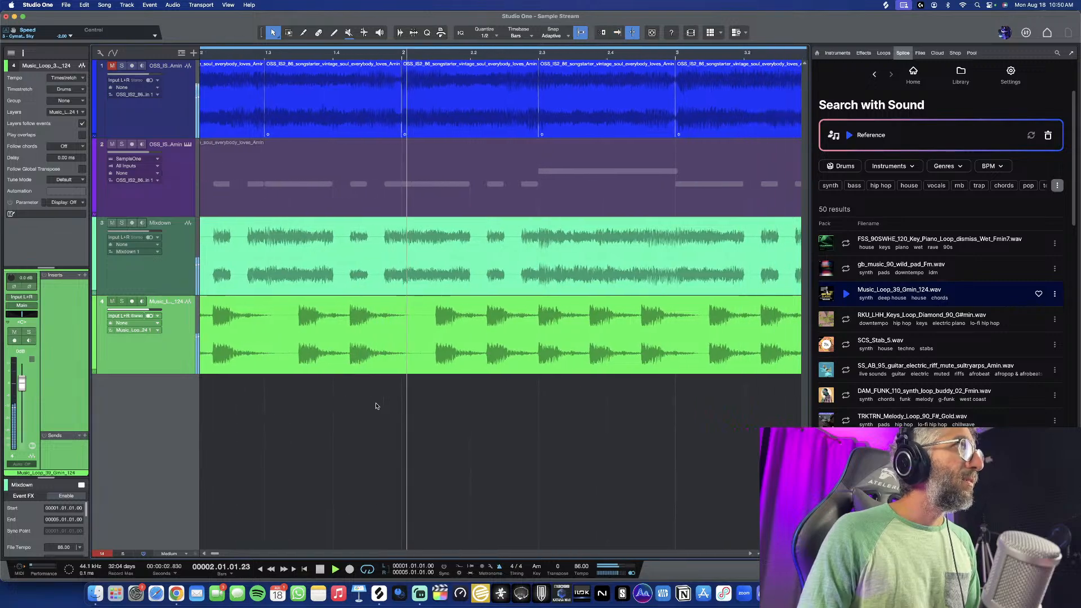
key(f)
key(w)
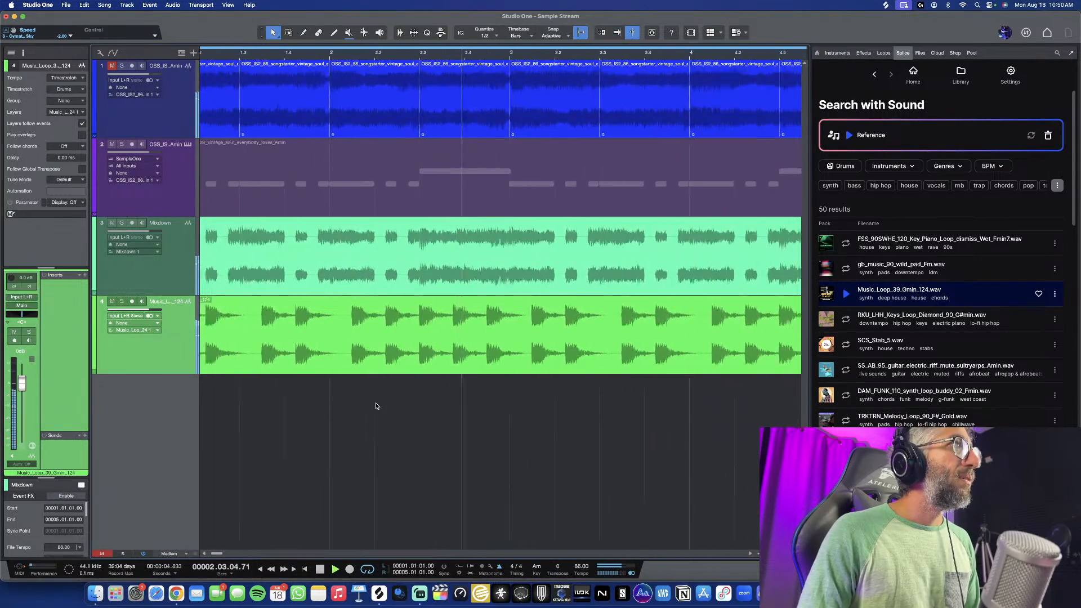
key(w)
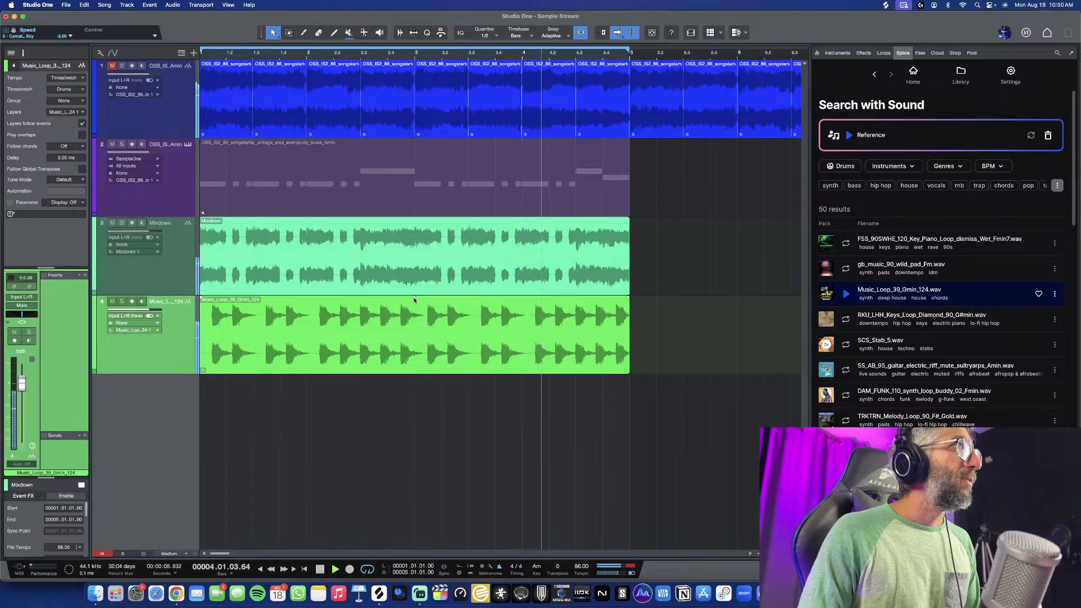
drag(413, 297, 414, 316)
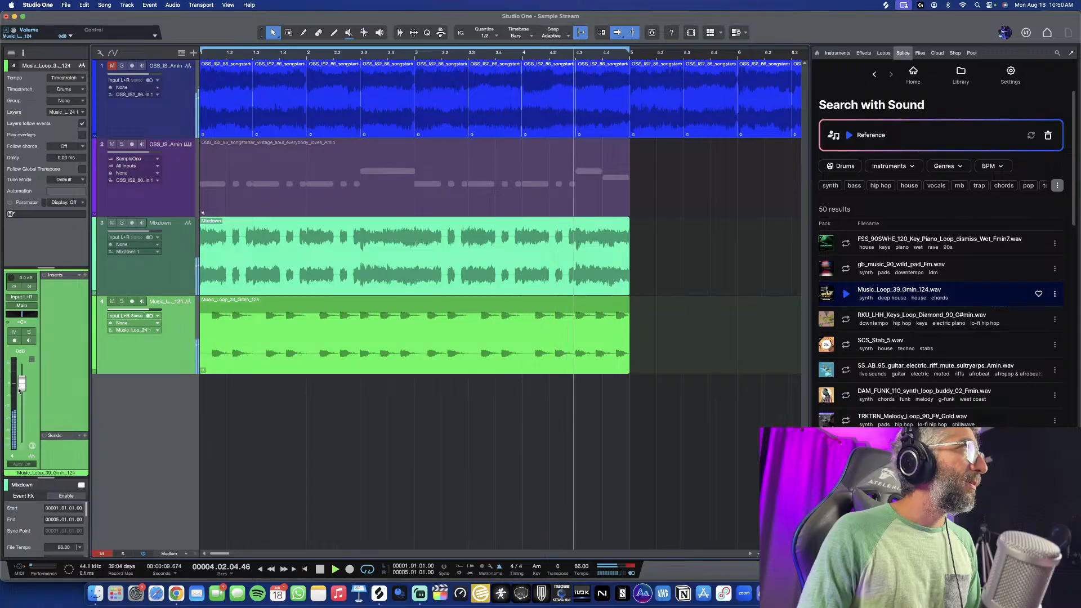
Set the loop track's volume fader to -3.7 dB, briefly checking the mixer.
drag(22, 400, 22, 401)
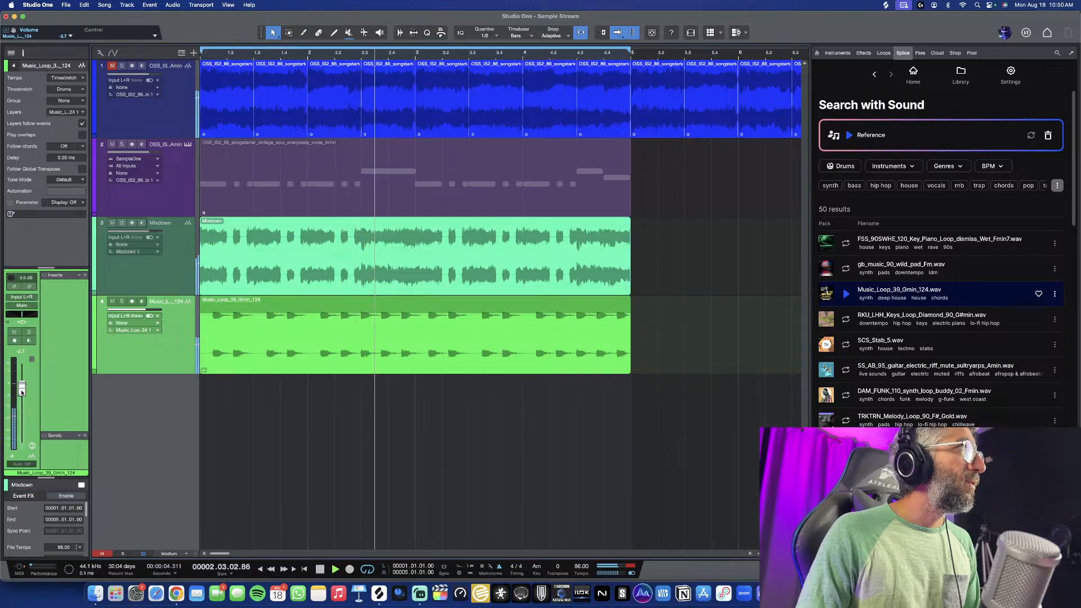
key(F3)
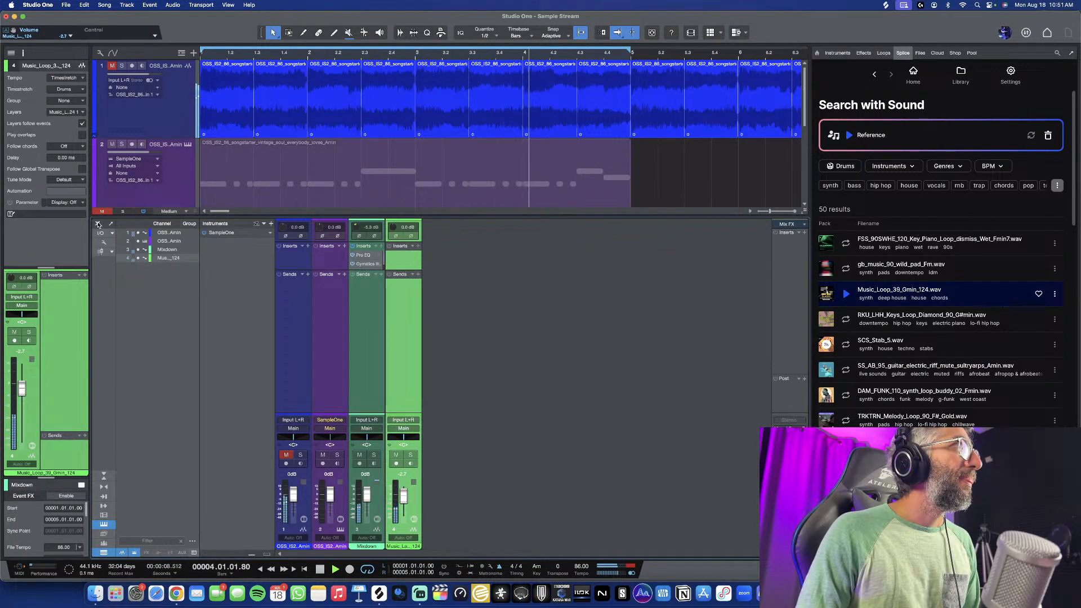
click(99, 225)
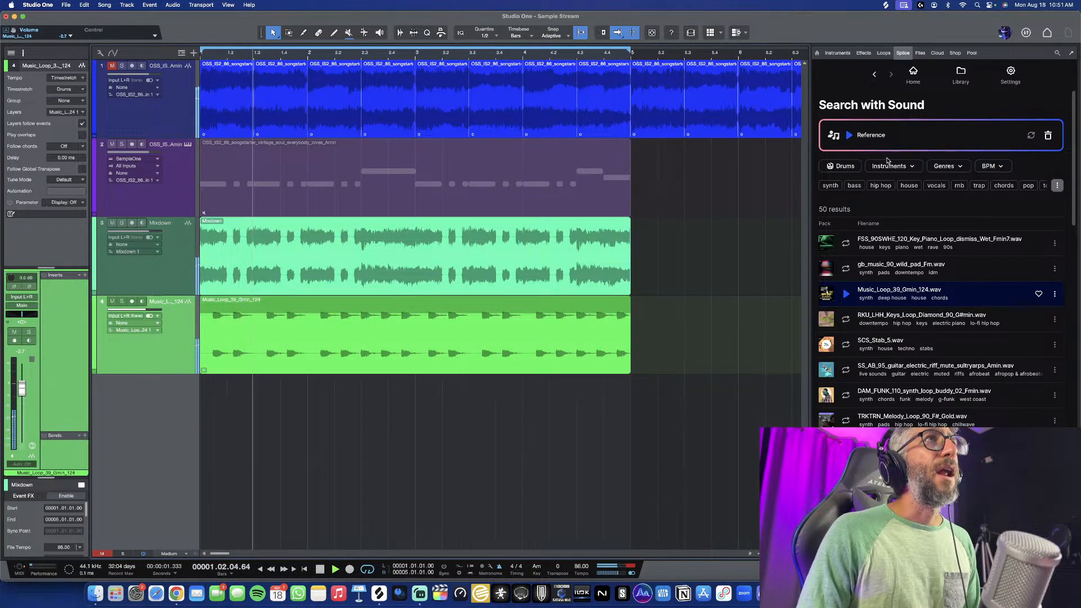
Filter the sound-search results to Drums and the hip hop genre tag, auditioning several drum loops.
click(842, 166)
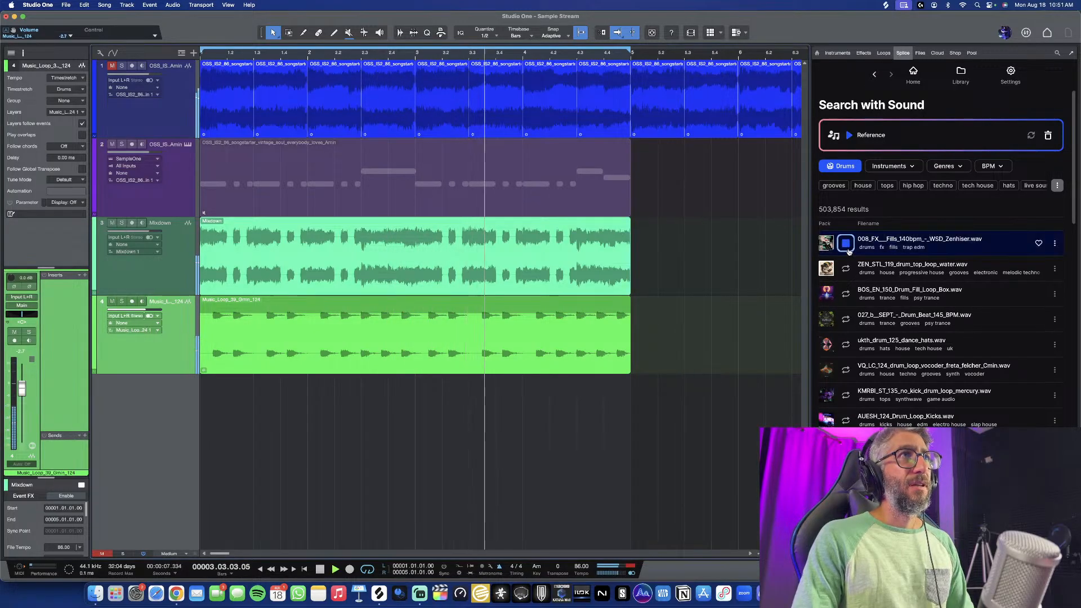
click(846, 268)
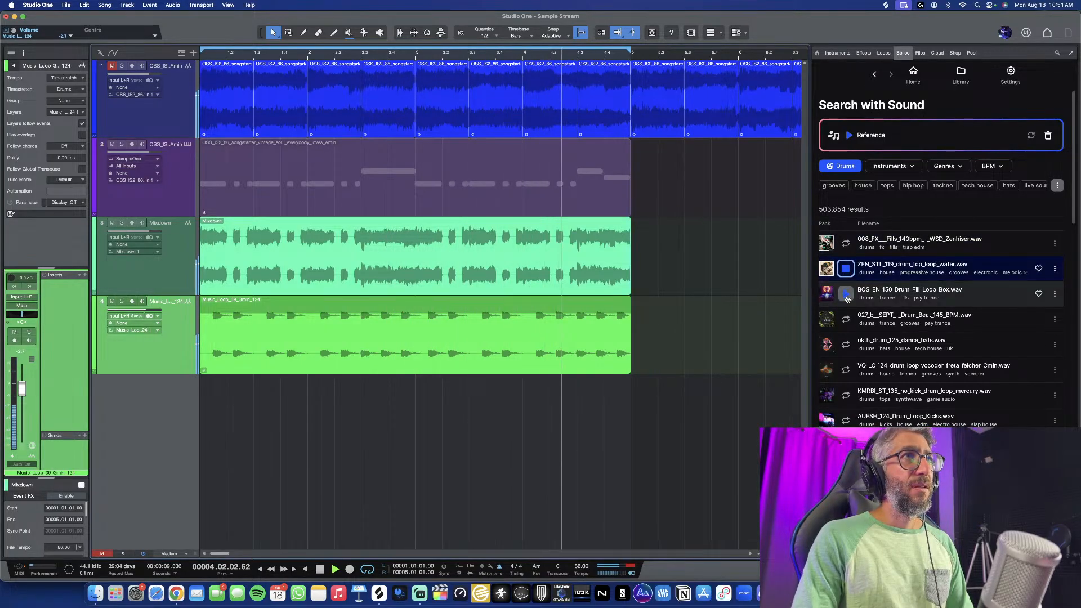
click(846, 295)
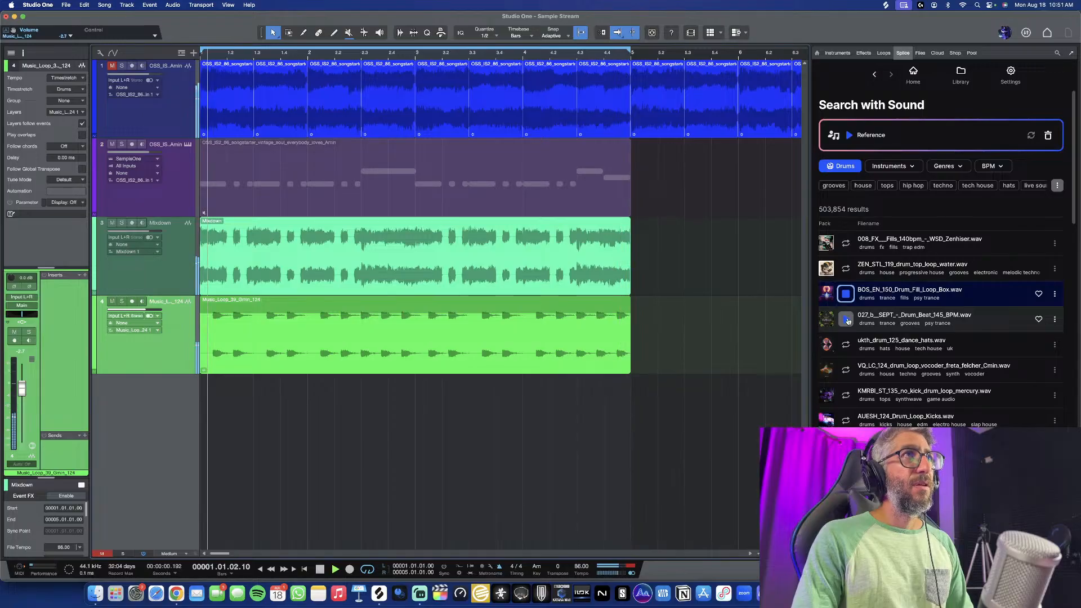
click(914, 186)
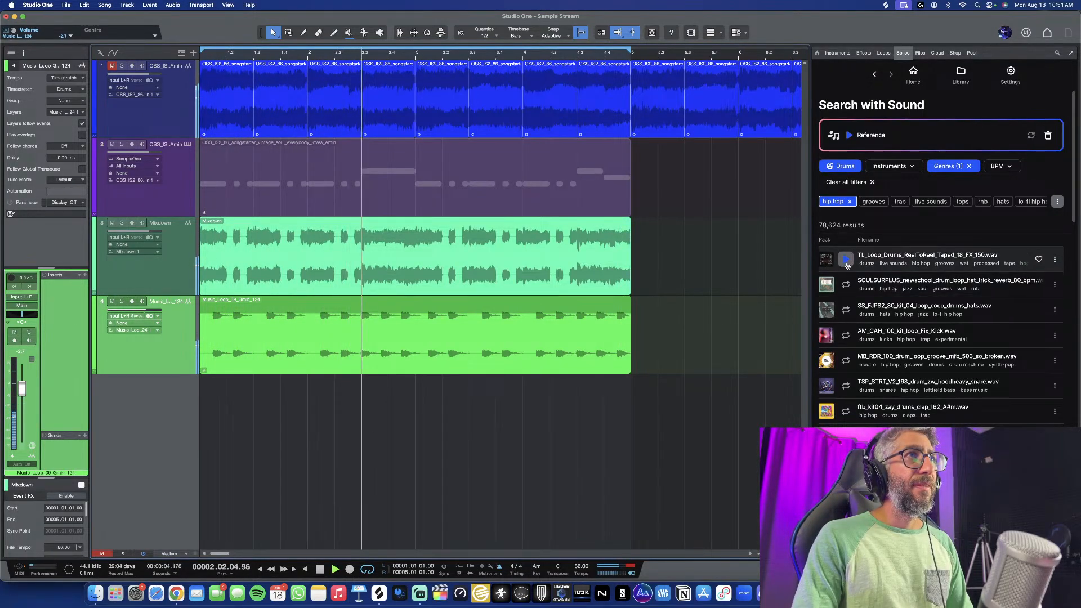
click(846, 286)
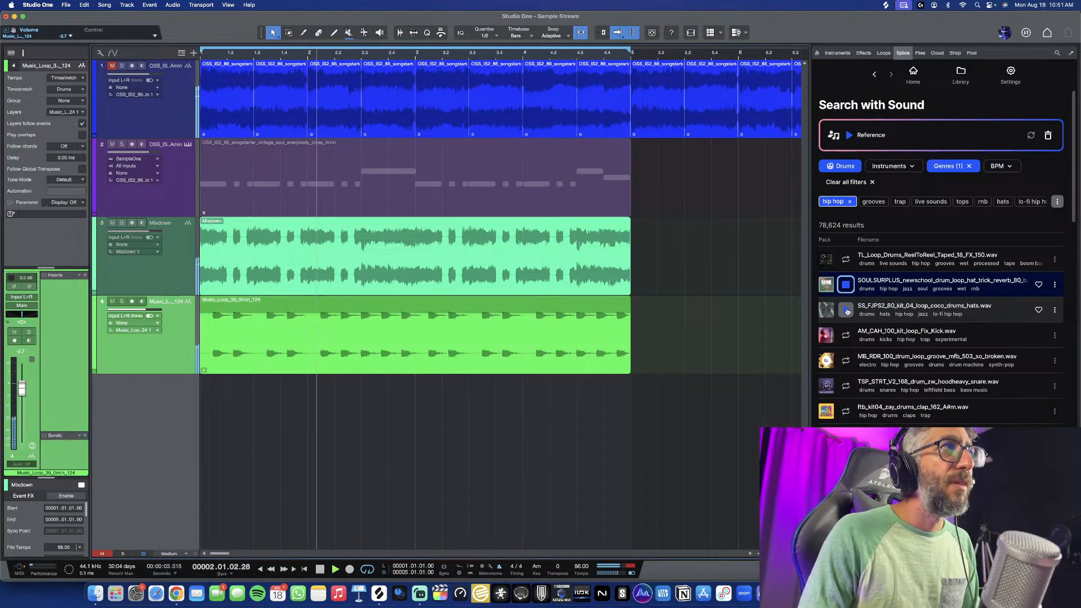
Mute the Music_Loop_39_Gmin_124 track and audition more hip hop drum loops from the results.
click(111, 302)
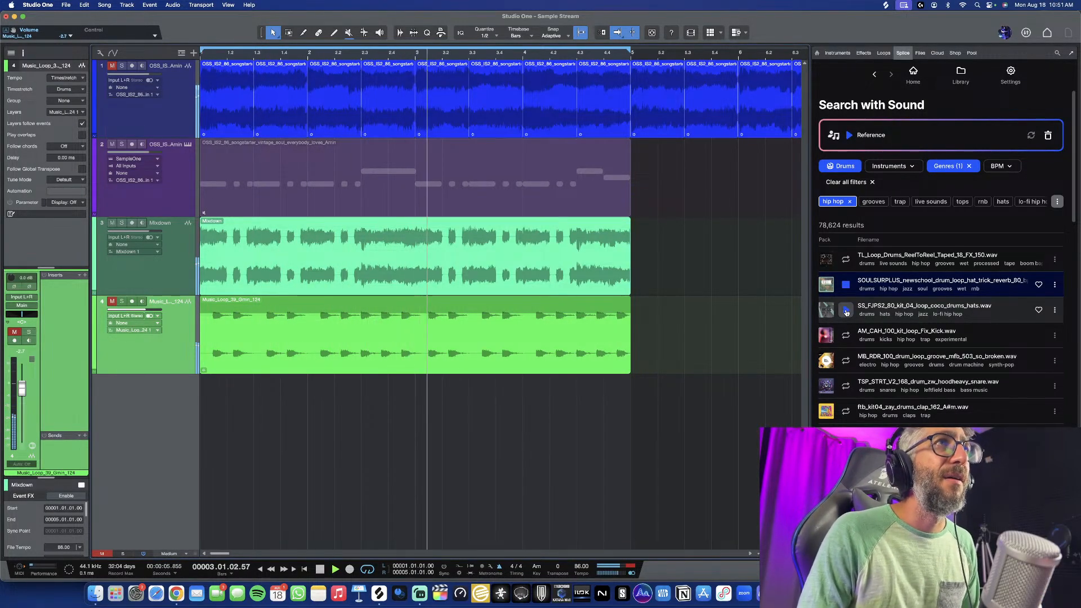
click(846, 311)
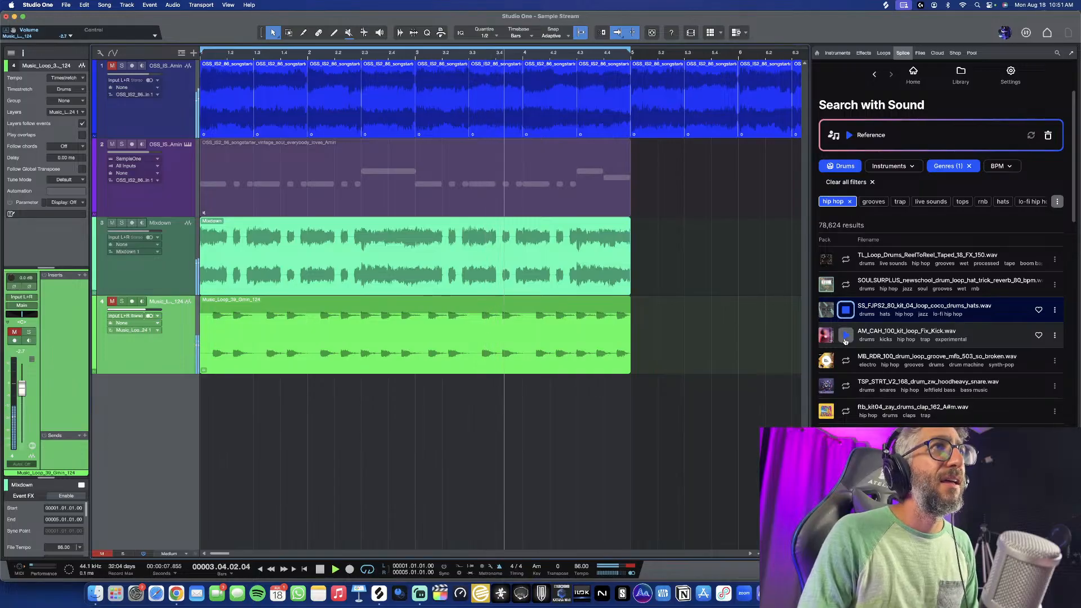
click(846, 337)
scroll(844, 333, down, 1)
click(844, 328)
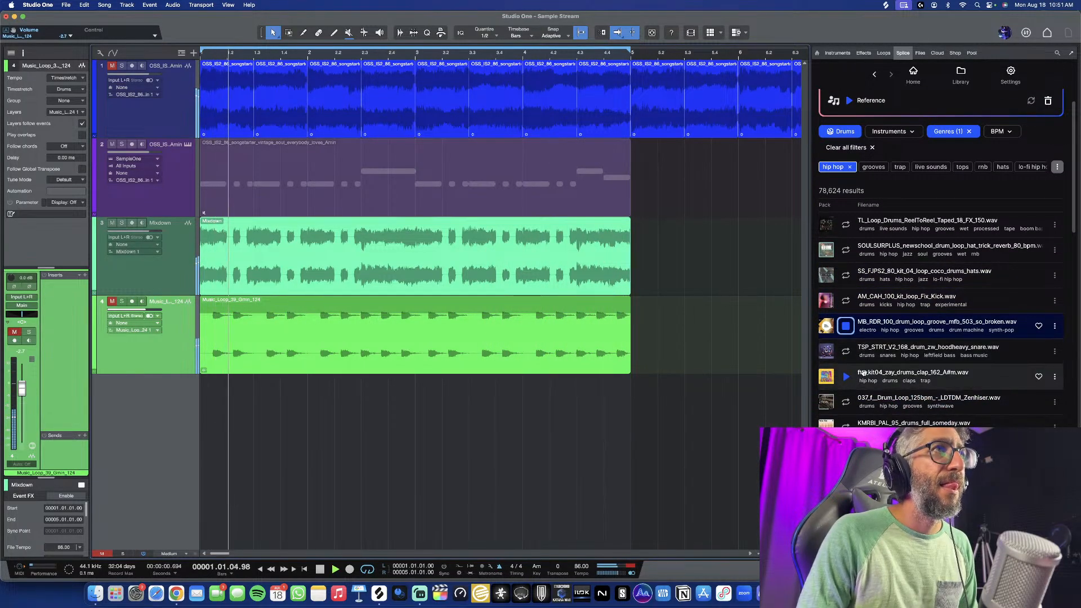
click(852, 355)
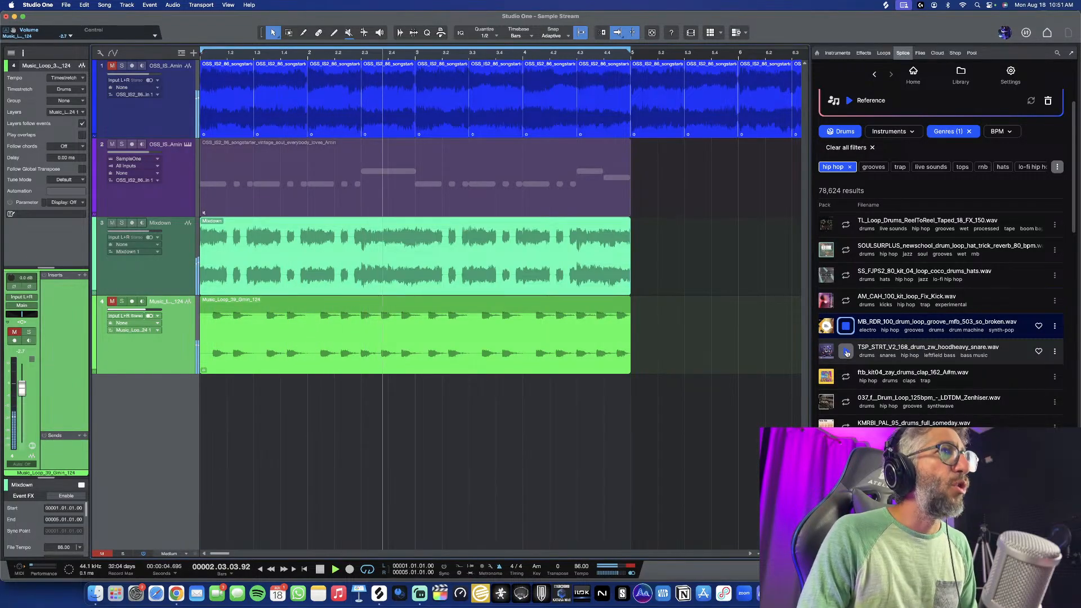
Compare the groove with the loop track muted and unmuted, leaving it unmuted, and stop playback.
click(113, 302)
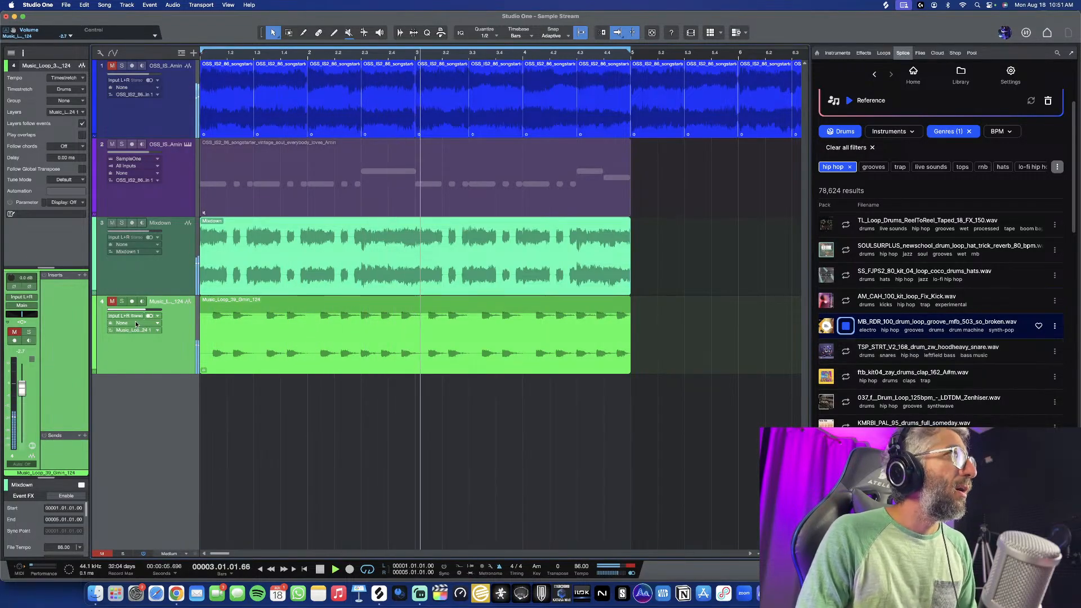
click(113, 302)
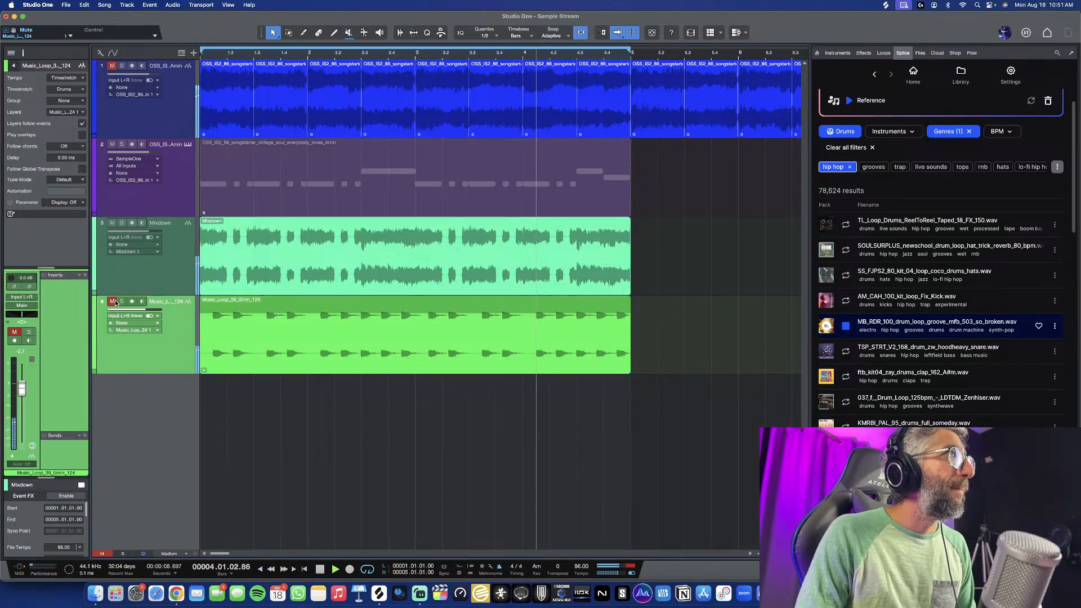
click(113, 302)
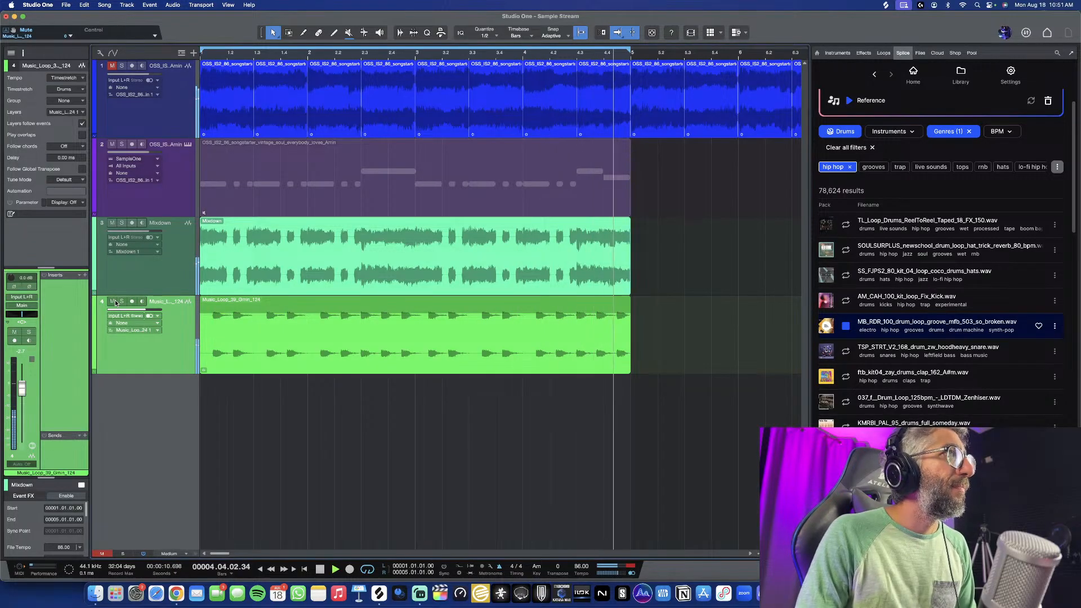
click(113, 302)
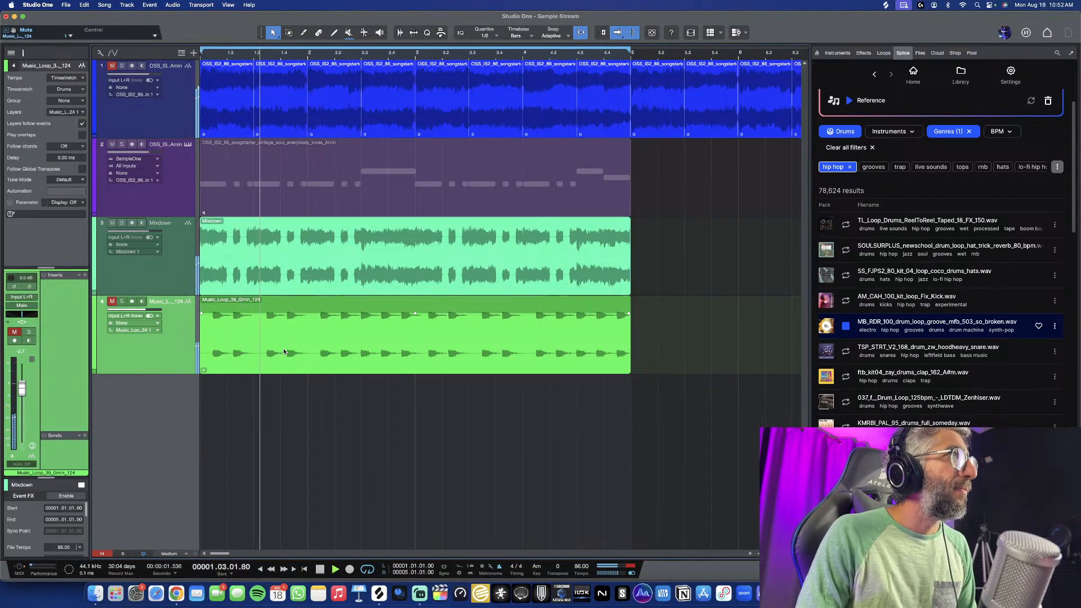
click(113, 302)
key(space)
click(270, 345)
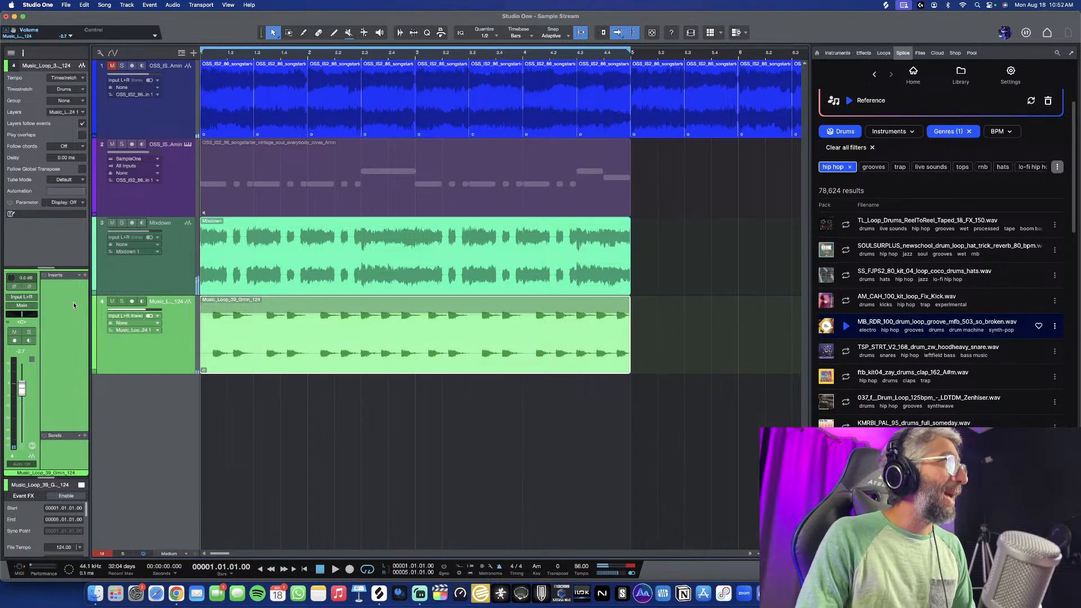
Insert the Little AlterBoy plug-in on the Music_Loop_39_Gmin_124 channel.
click(85, 276)
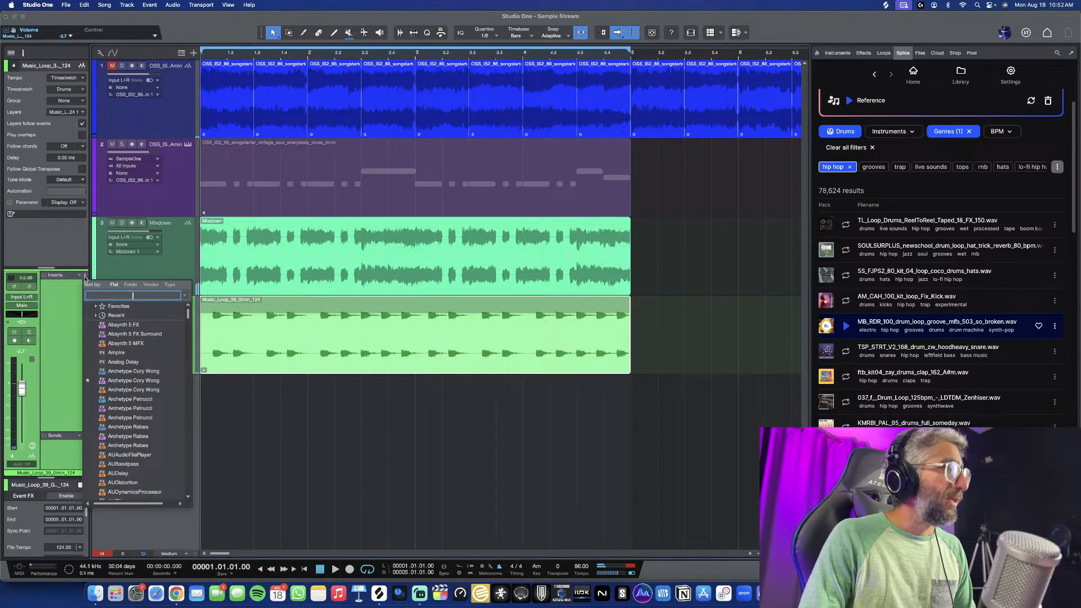
text(lit)
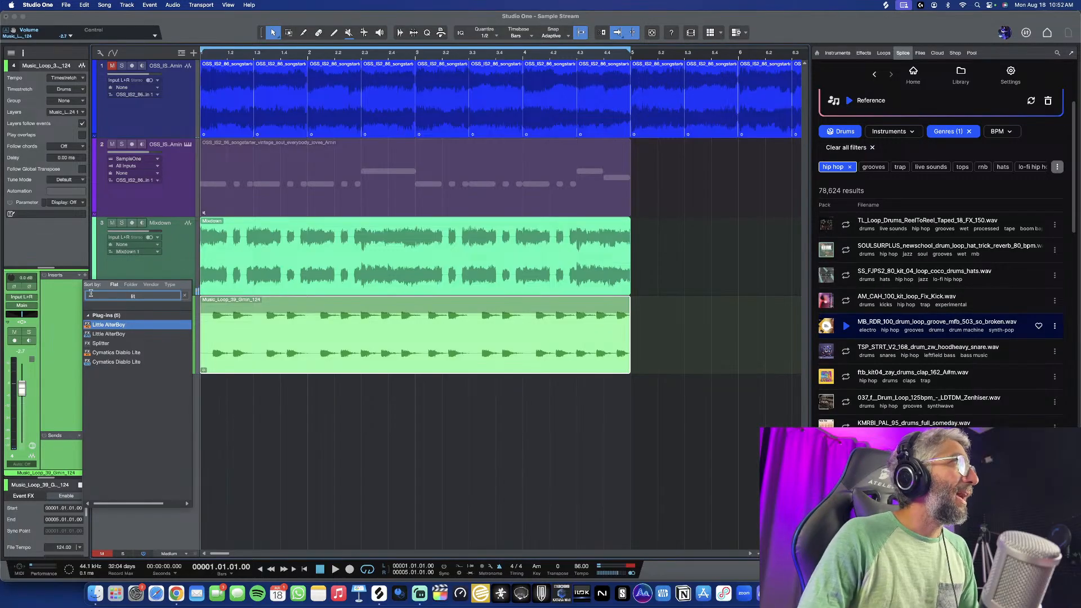
click(117, 325)
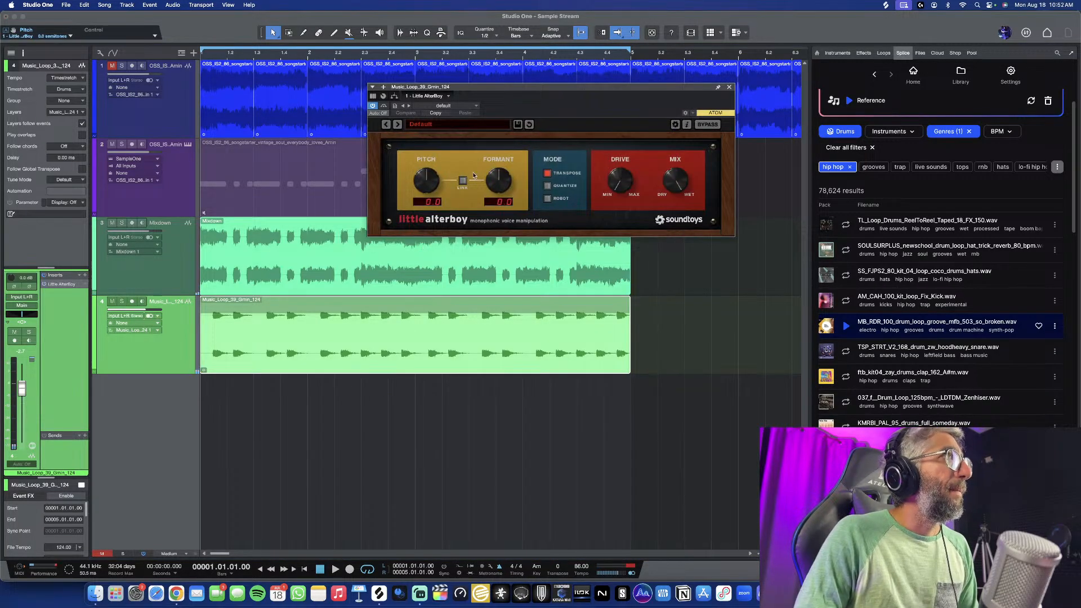
Set Little AlterBoy's Formant to -12.0 during playback and close the plug-in window.
key(space)
drag(491, 178, 484, 212)
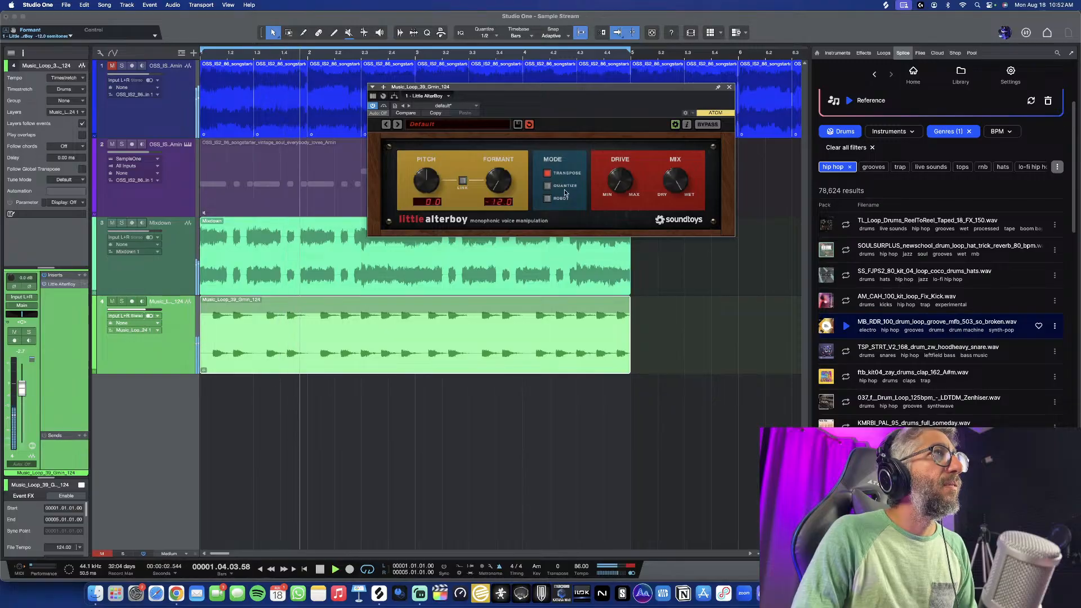
click(729, 89)
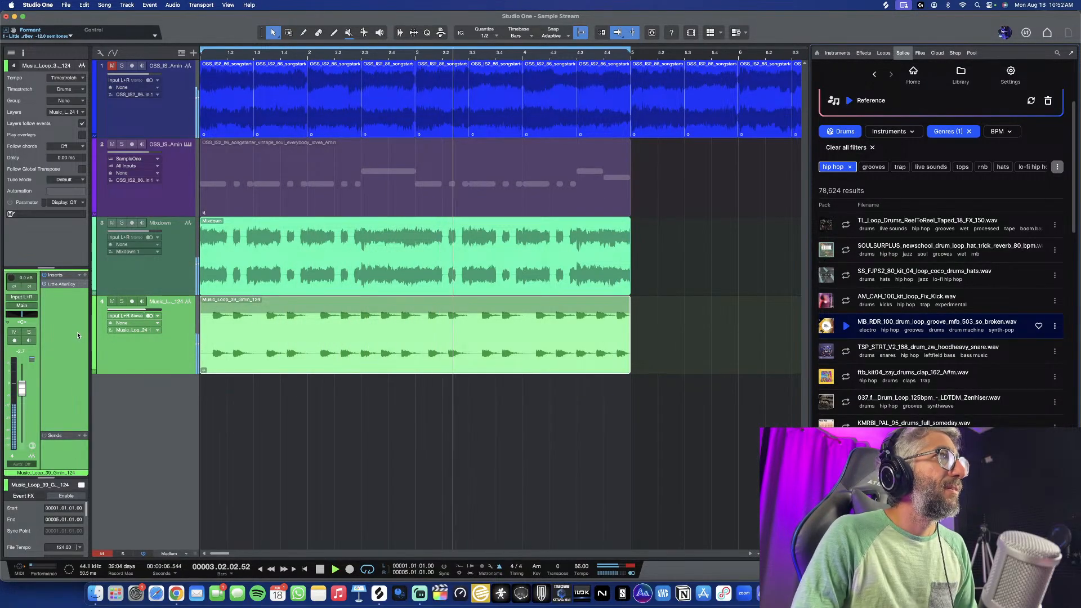
Insert FabFilter Saturn 2 on the Music_Loop_39_Gmin_124 channel and raise its Drive to about 62%.
click(85, 275)
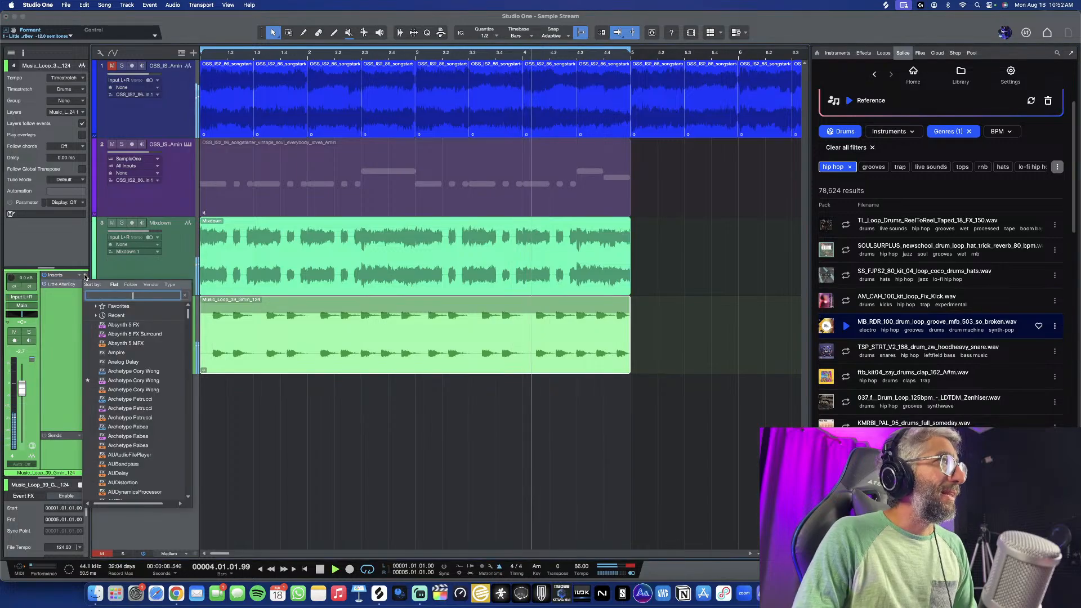
text(fab)
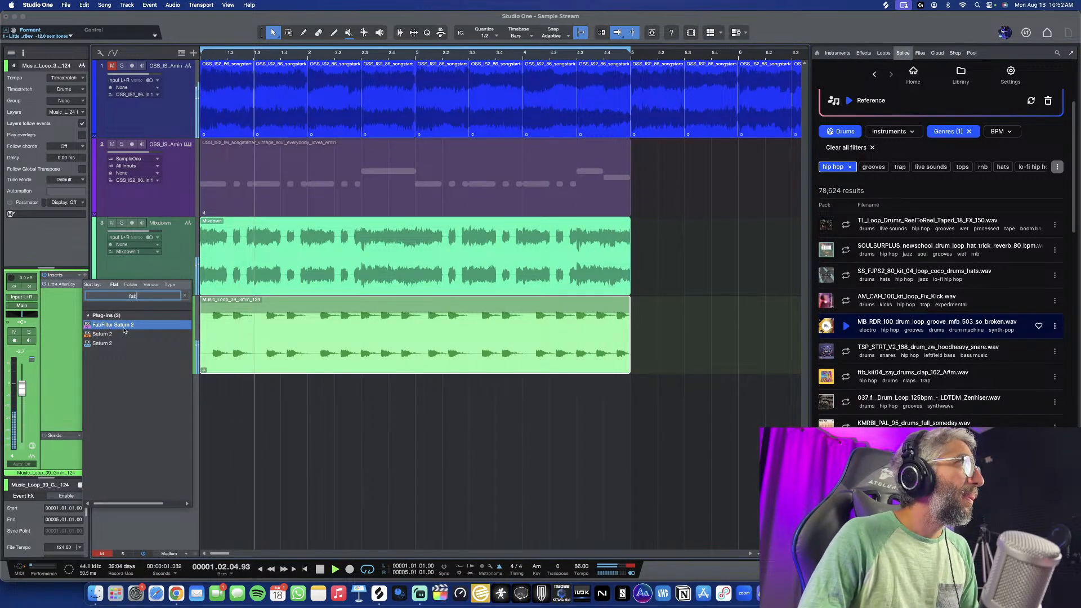
click(106, 326)
drag(569, 301, 581, 250)
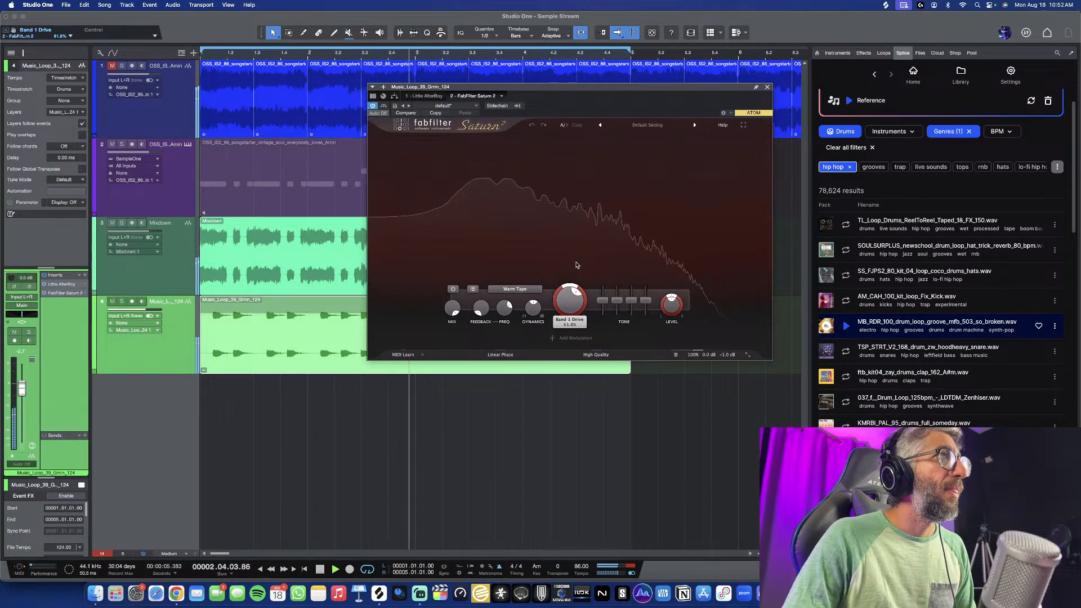
Set Saturn 2's saturation style to Subtle Saturation.
click(515, 289)
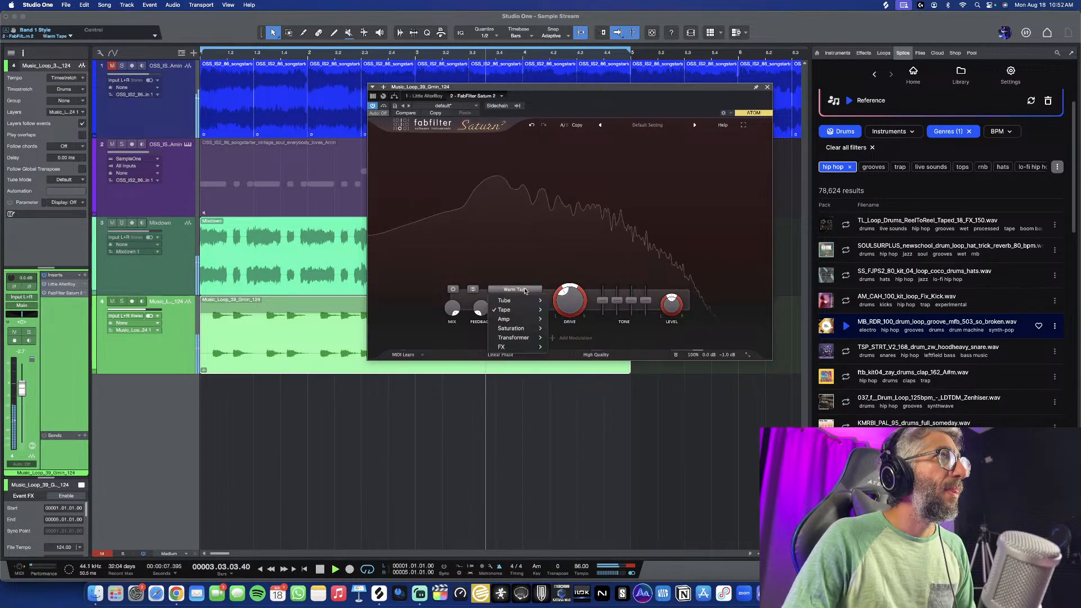
mouse_move(533, 331)
click(573, 328)
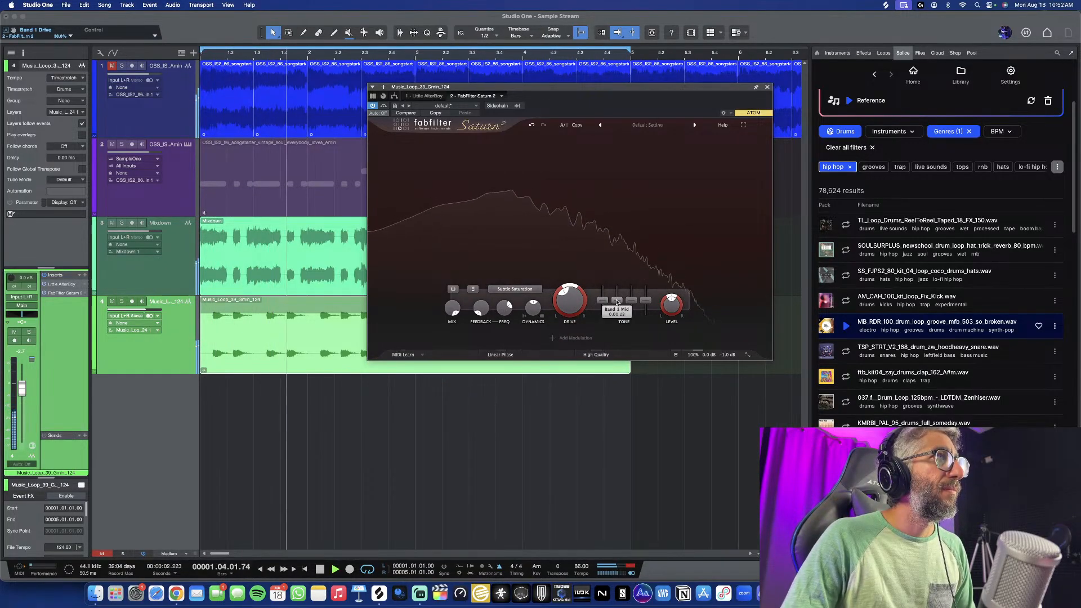
Adjust Saturn 2's Mid and Presence tone controls, then close the plug-in window.
drag(618, 300, 605, 297)
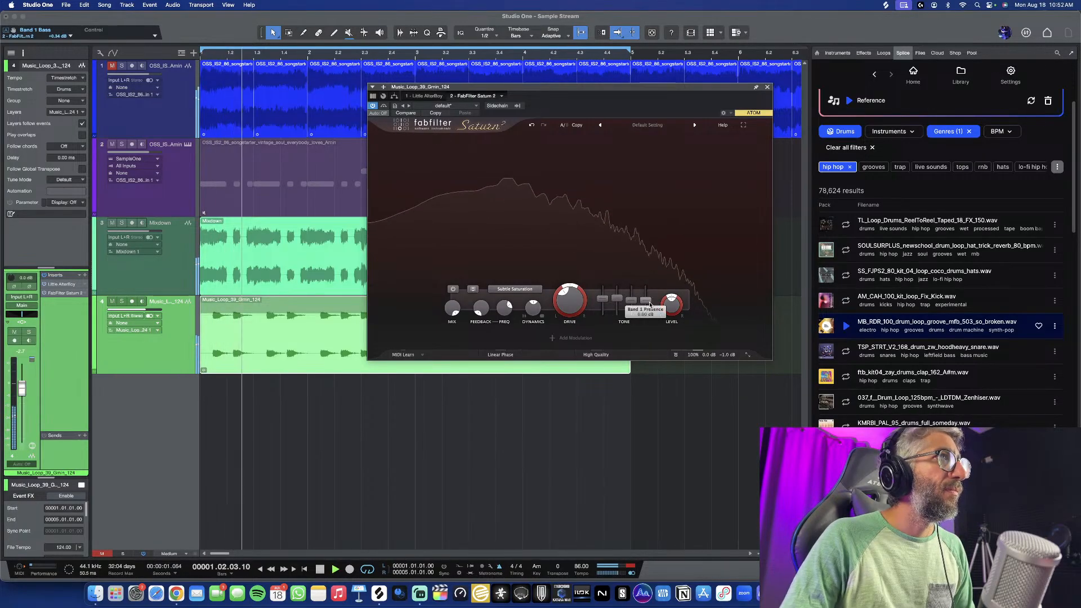
drag(647, 301, 647, 297)
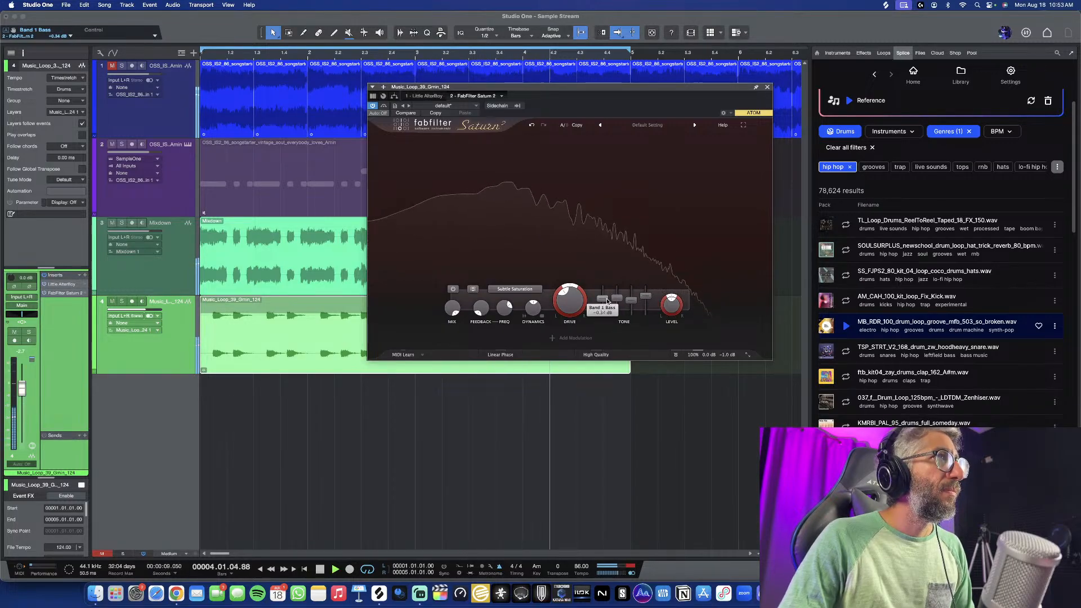
click(767, 88)
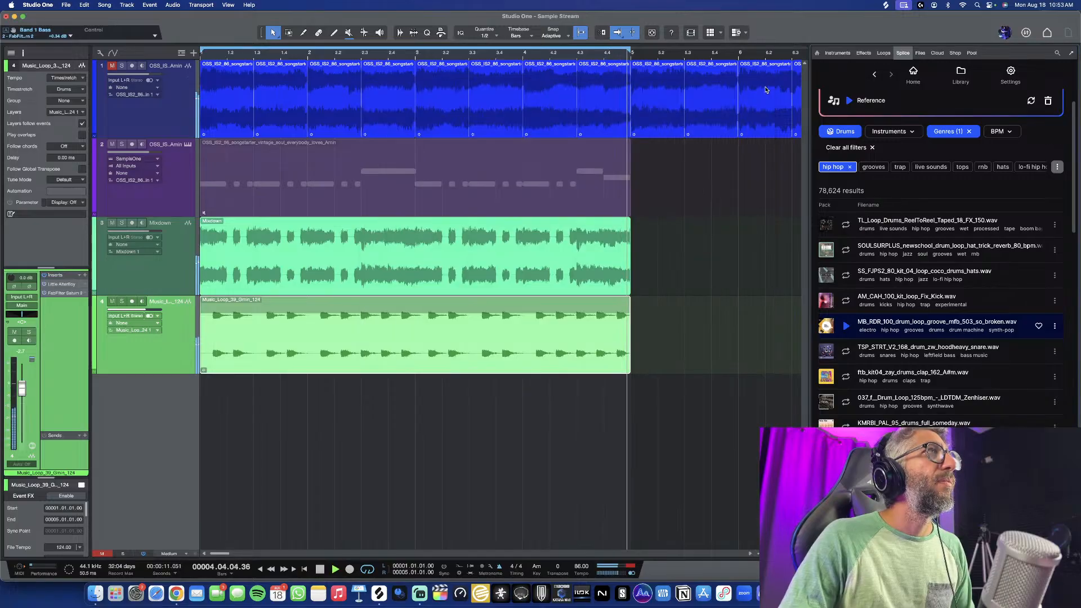
Stop playback and preview drum loops down through the hip hop Splice results.
key(space)
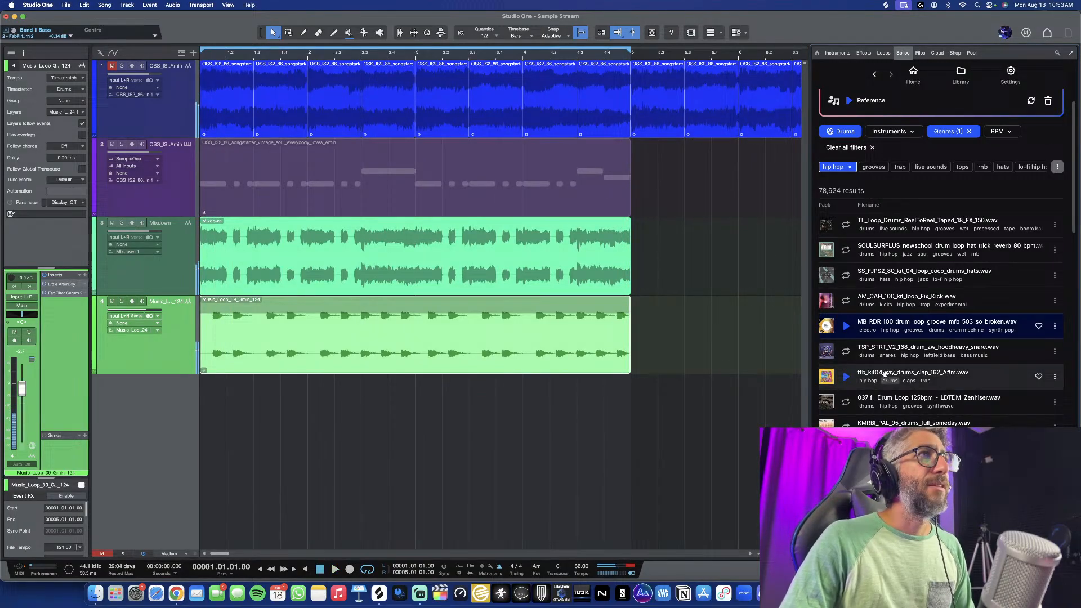
click(846, 351)
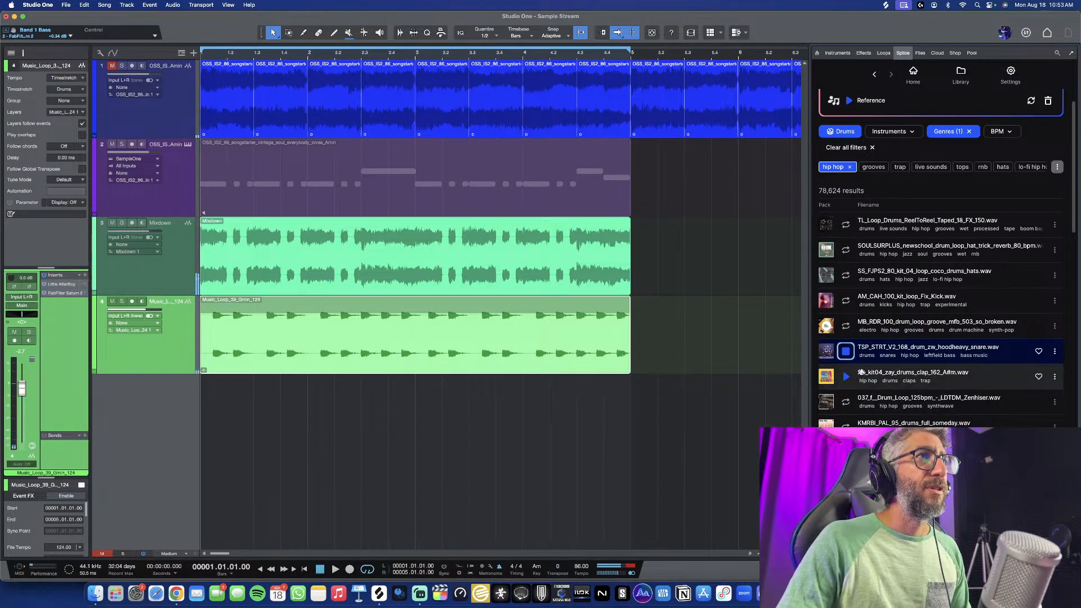
click(847, 378)
click(845, 402)
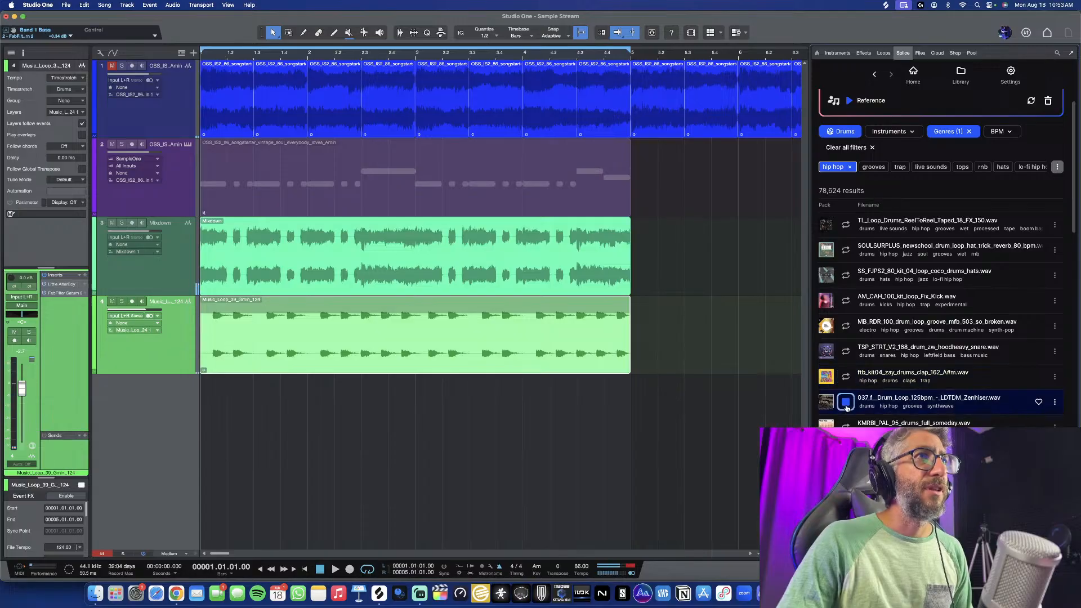
scroll(889, 400, down, 2)
click(845, 357)
scroll(862, 370, down, 2)
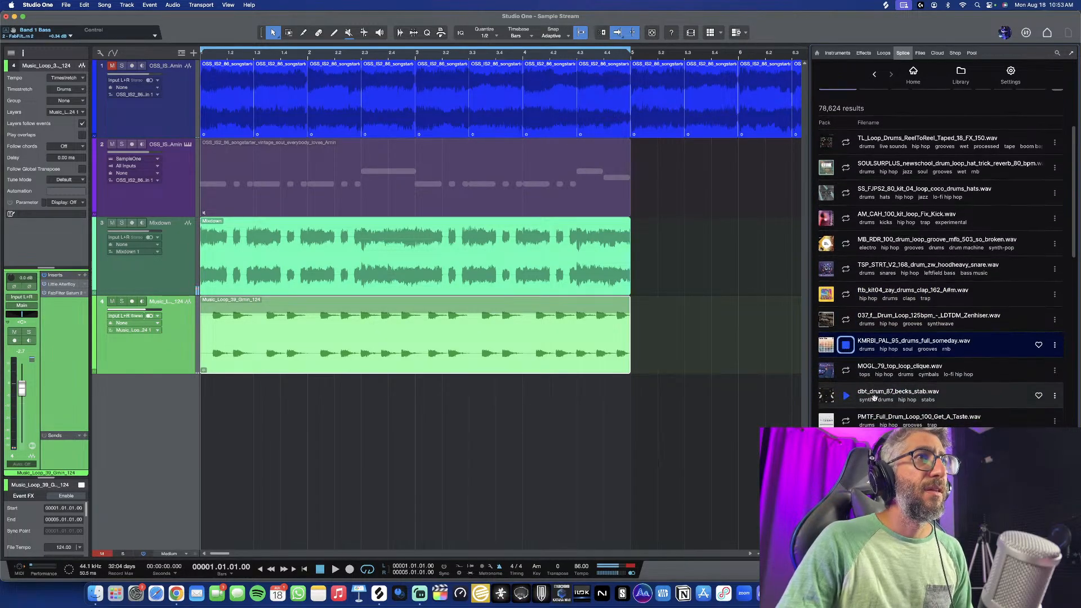
click(846, 353)
click(846, 379)
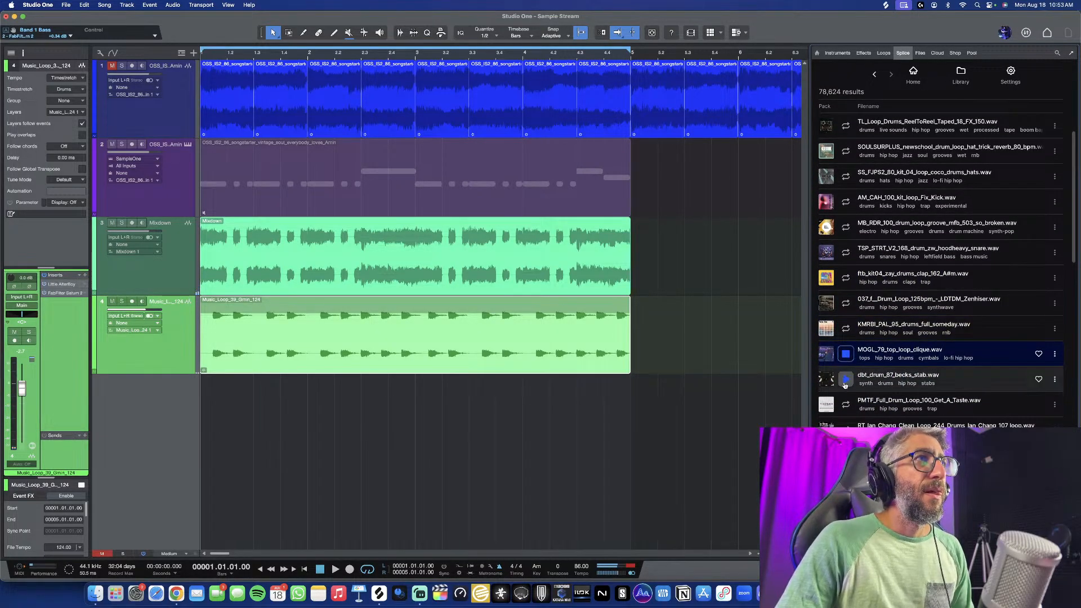
click(845, 404)
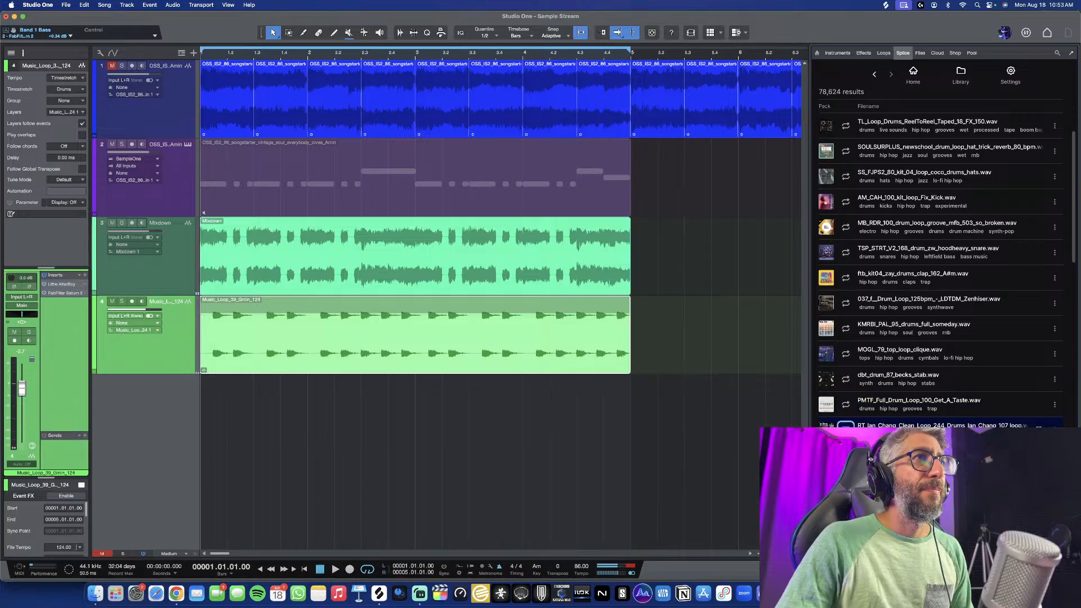
click(846, 405)
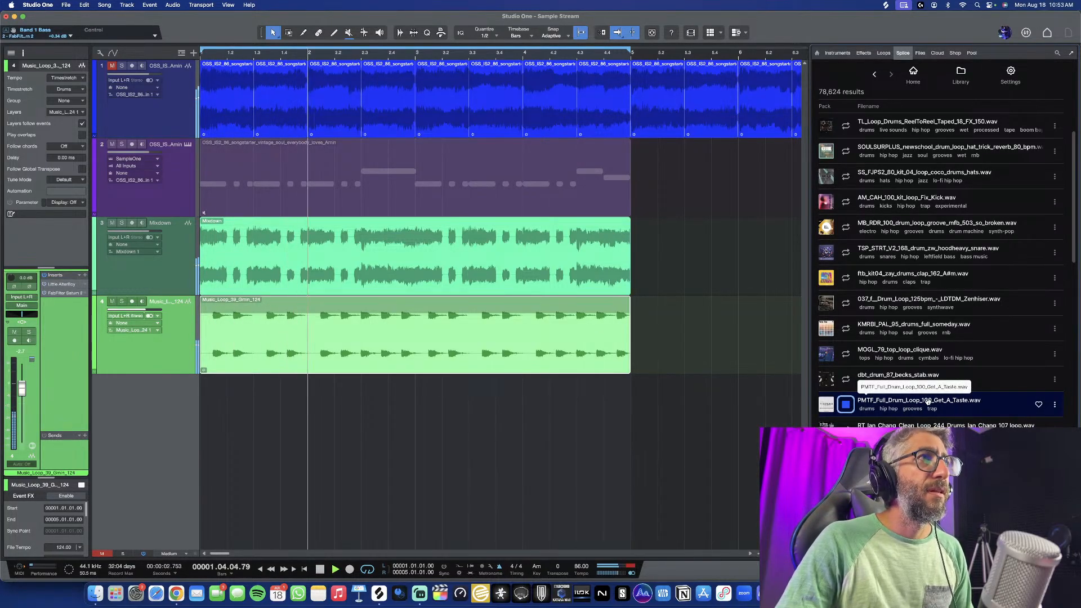
scroll(861, 416, down, 1)
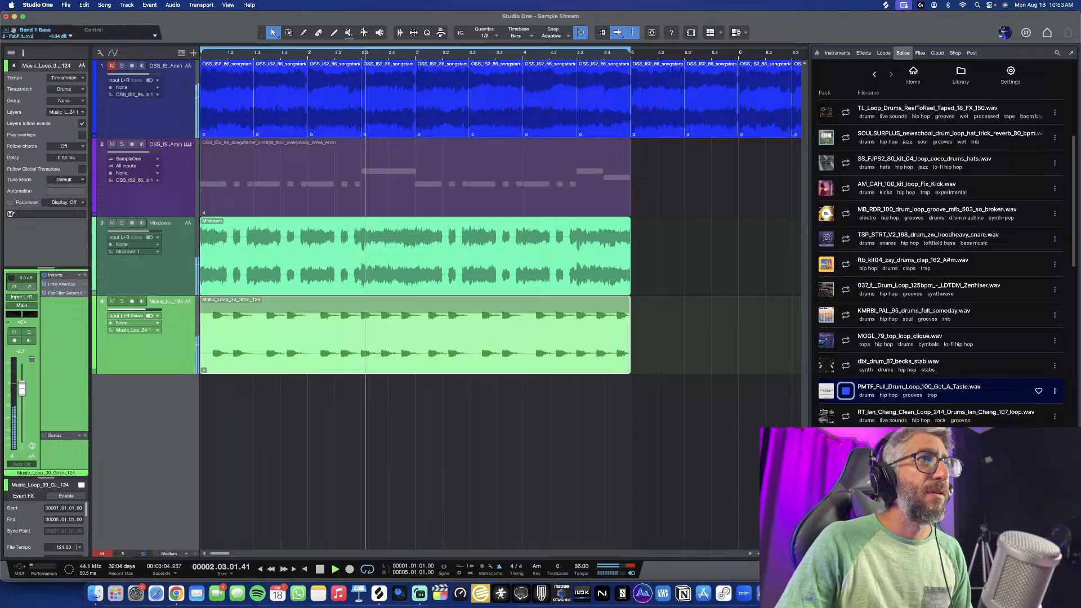
click(846, 419)
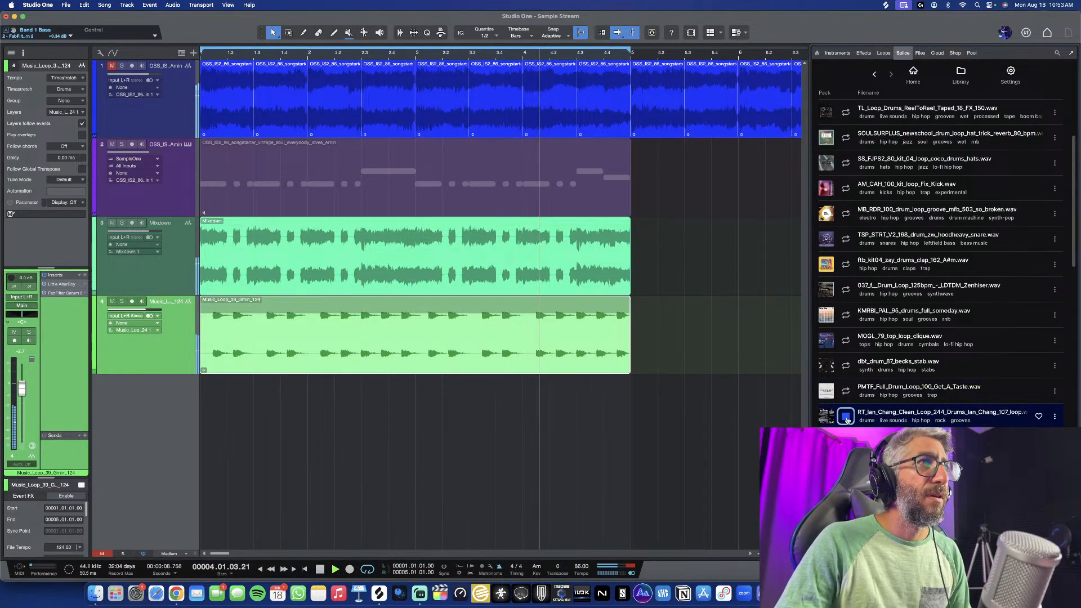
click(846, 442)
scroll(846, 442, down, 2)
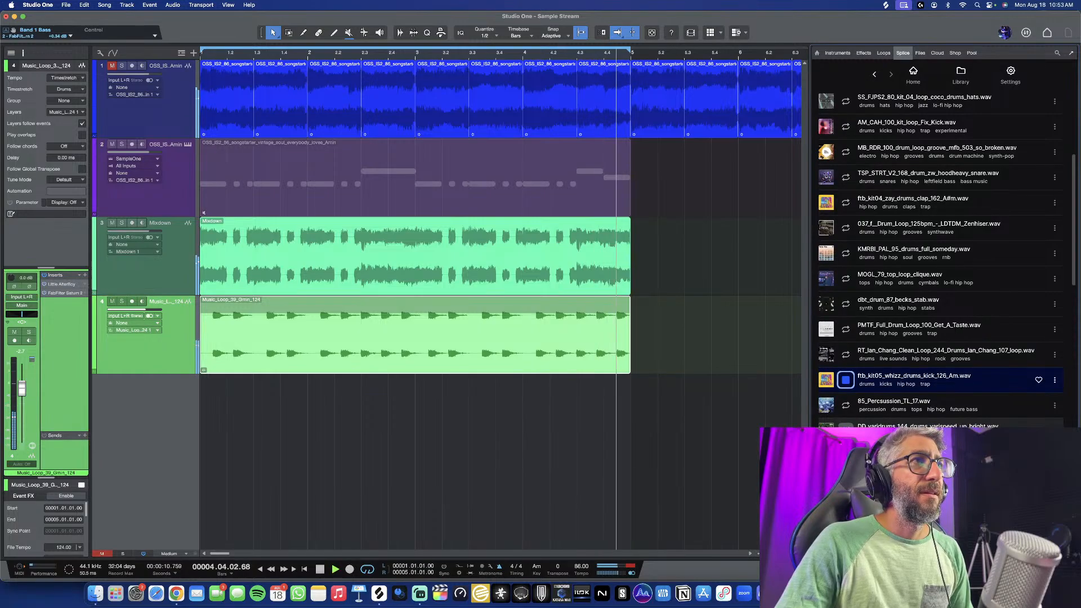
click(846, 433)
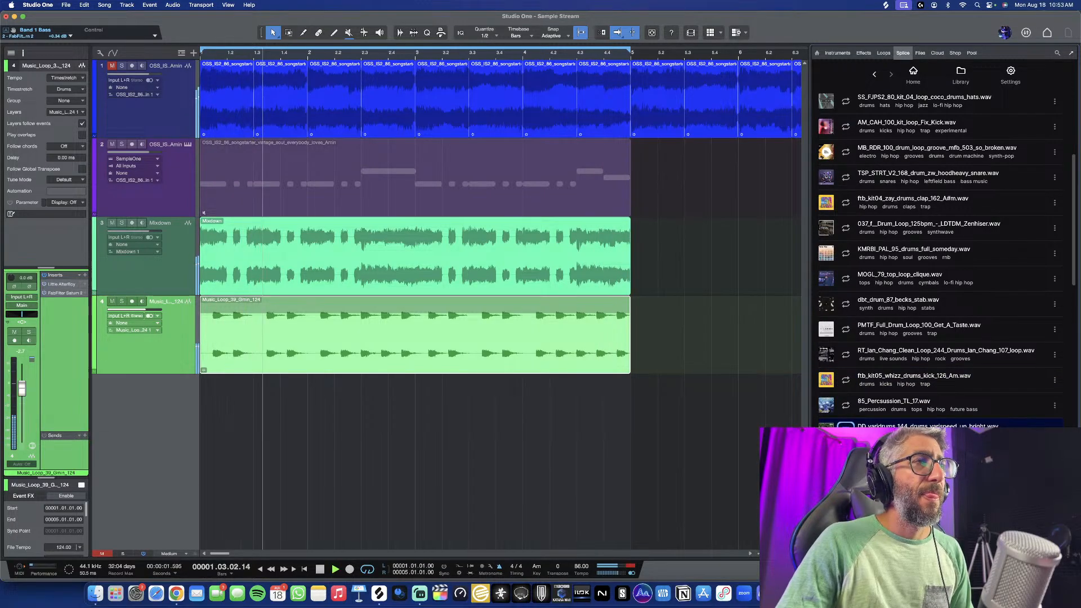
click(846, 453)
scroll(846, 453, down, 1)
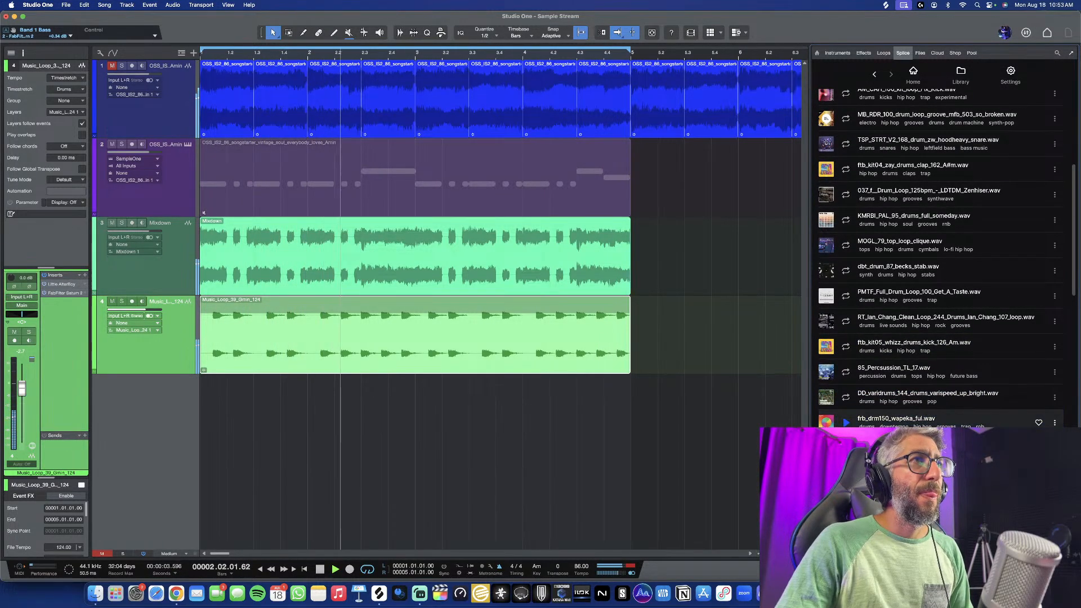
scroll(846, 389, down, 2)
click(846, 389)
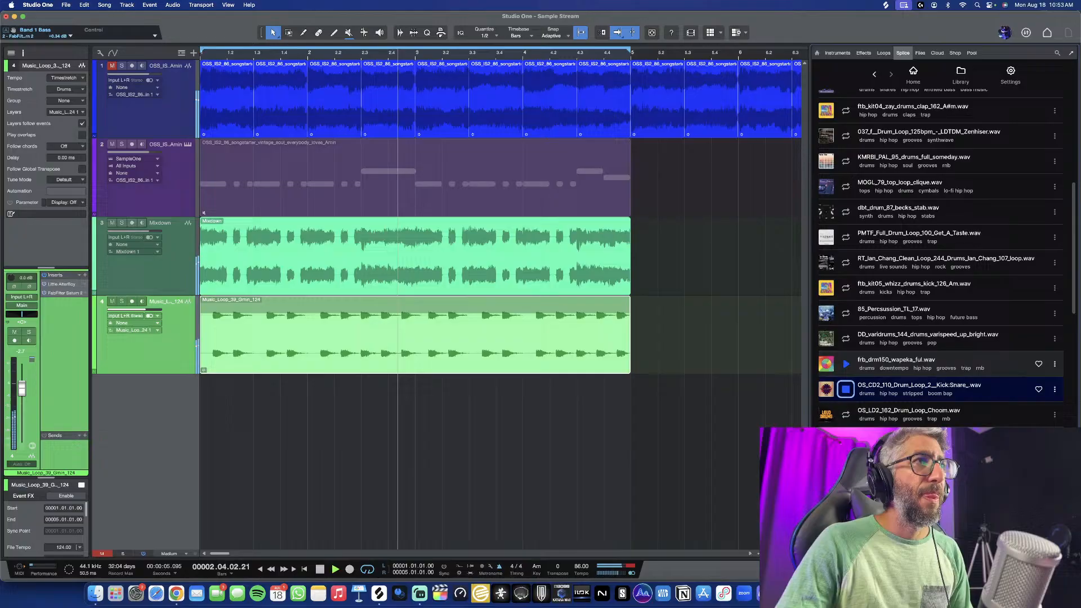
click(846, 415)
scroll(848, 417, down, 1)
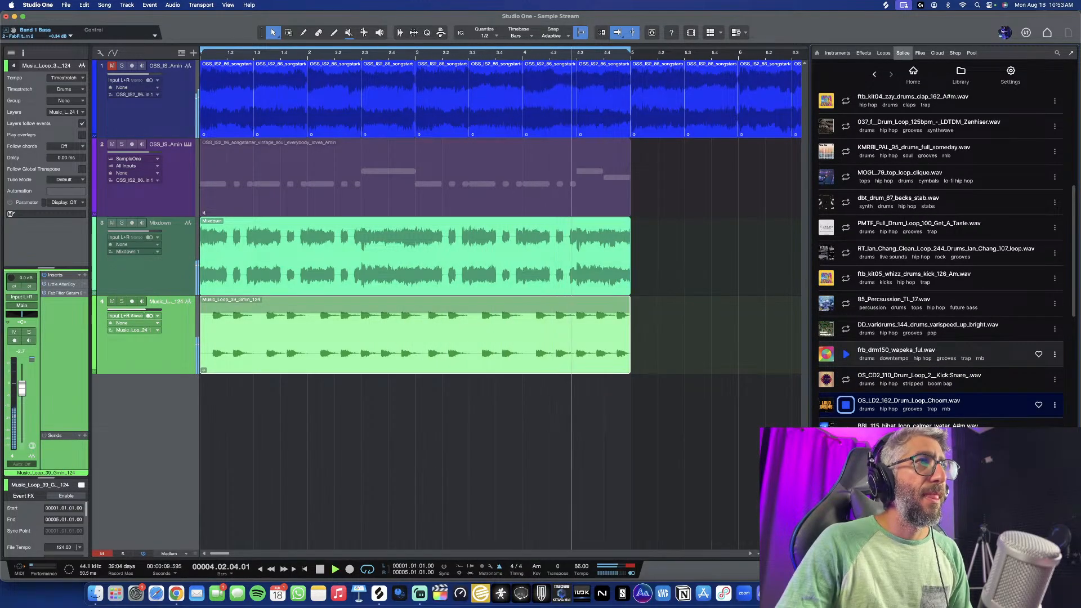
click(846, 456)
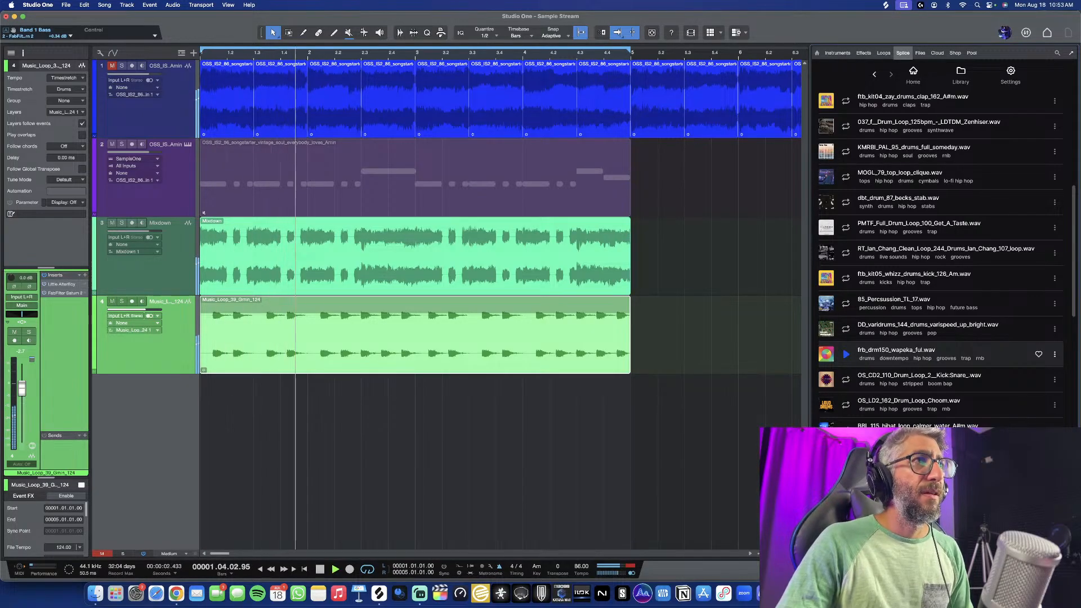
Drag the TS_AB_88_drums_crunch_smack loop onto a new track and audition it with the groove.
drag(850, 532, 215, 382)
key(space)
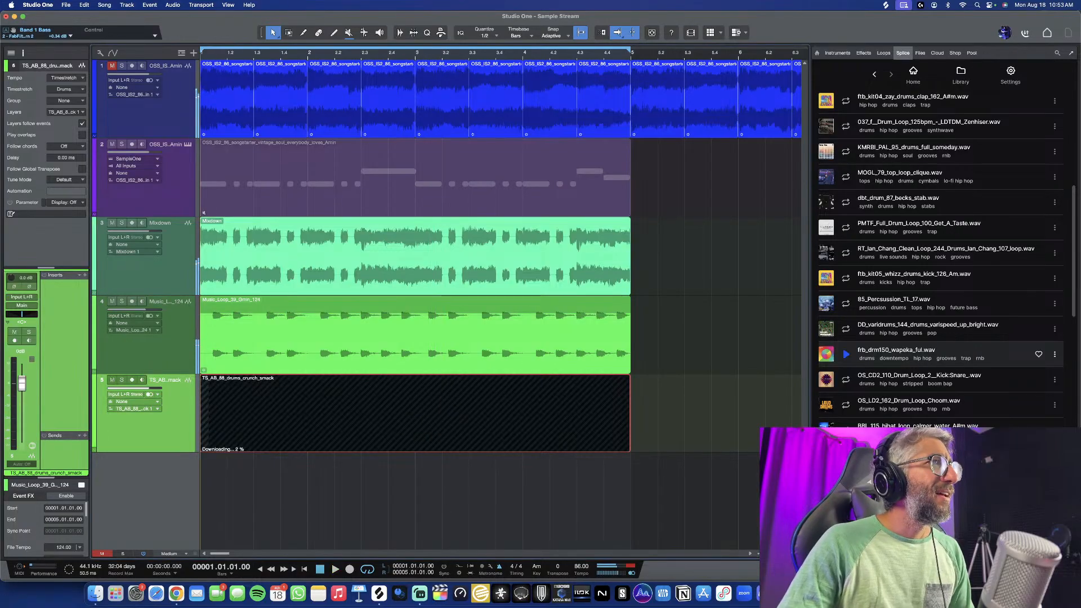
key(space)
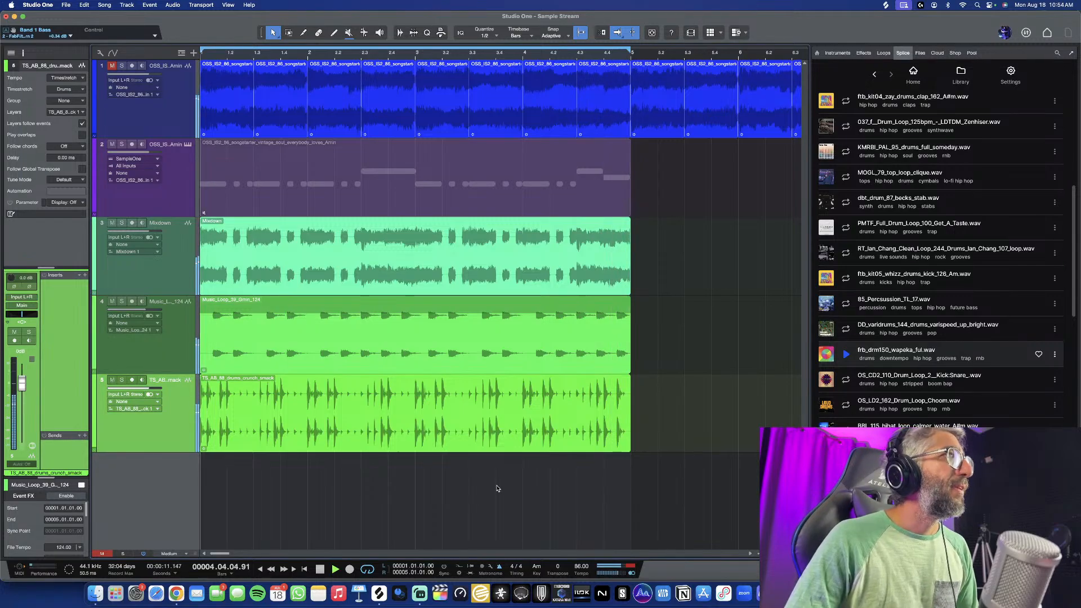
scroll(497, 489, down, 3)
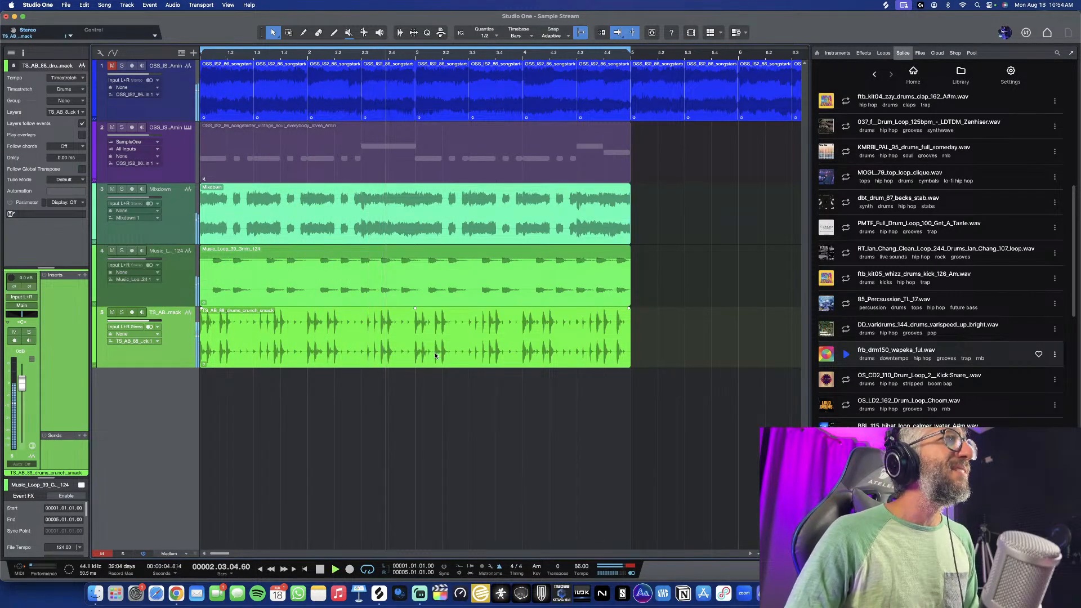
key(space)
Remove the TS_AB_88_drums_crunch_smack track.
right_click(183, 351)
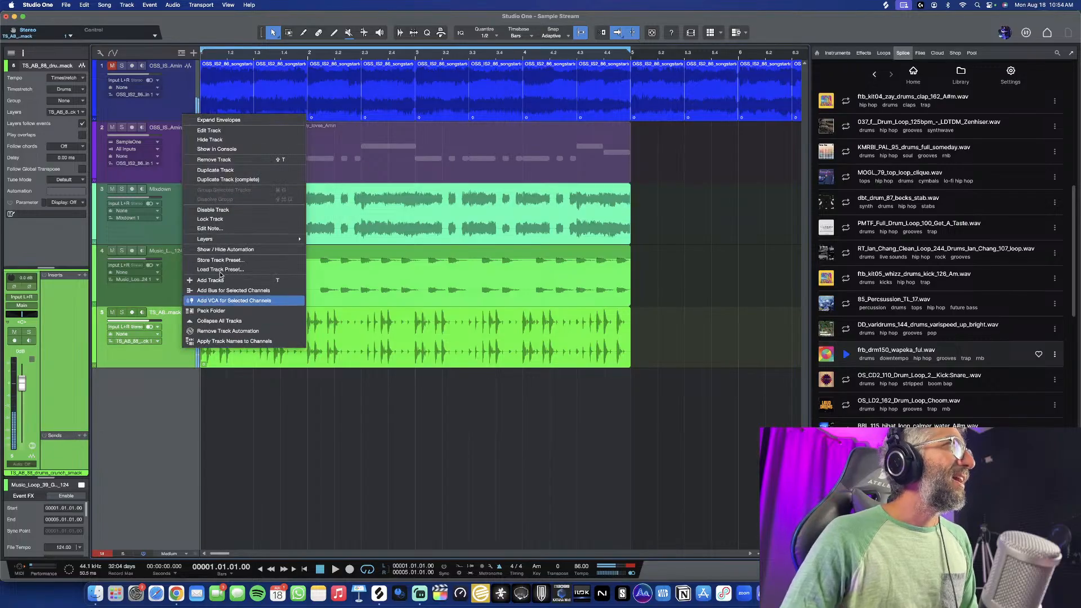
click(251, 159)
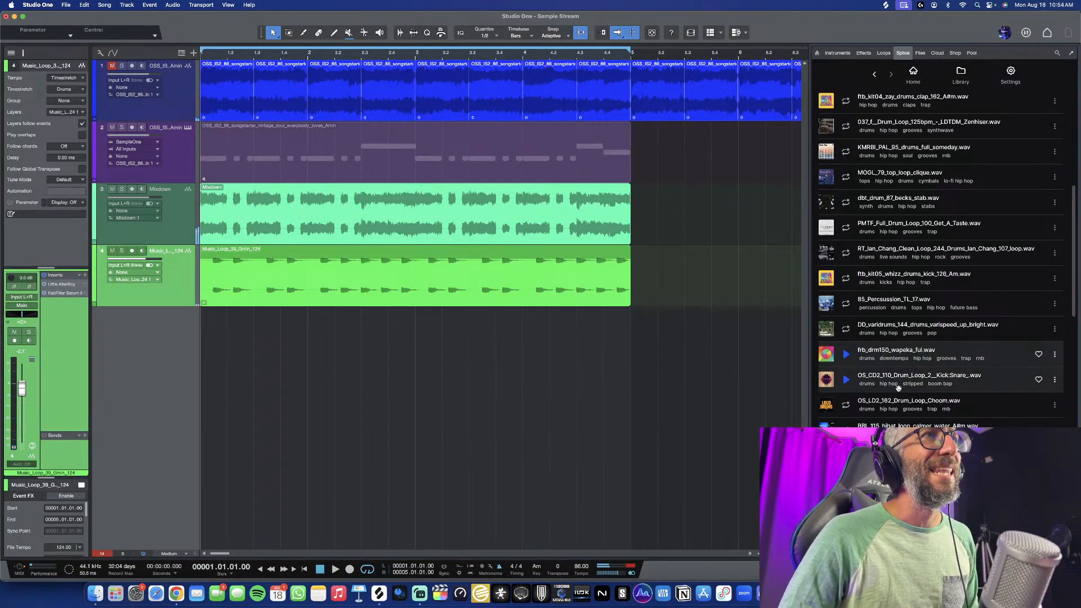
Play the arrangement and mute the Music_Loop_39_Gmin_124 track.
scroll(631, 410, down, 3)
scroll(631, 410, down, 2)
key(space)
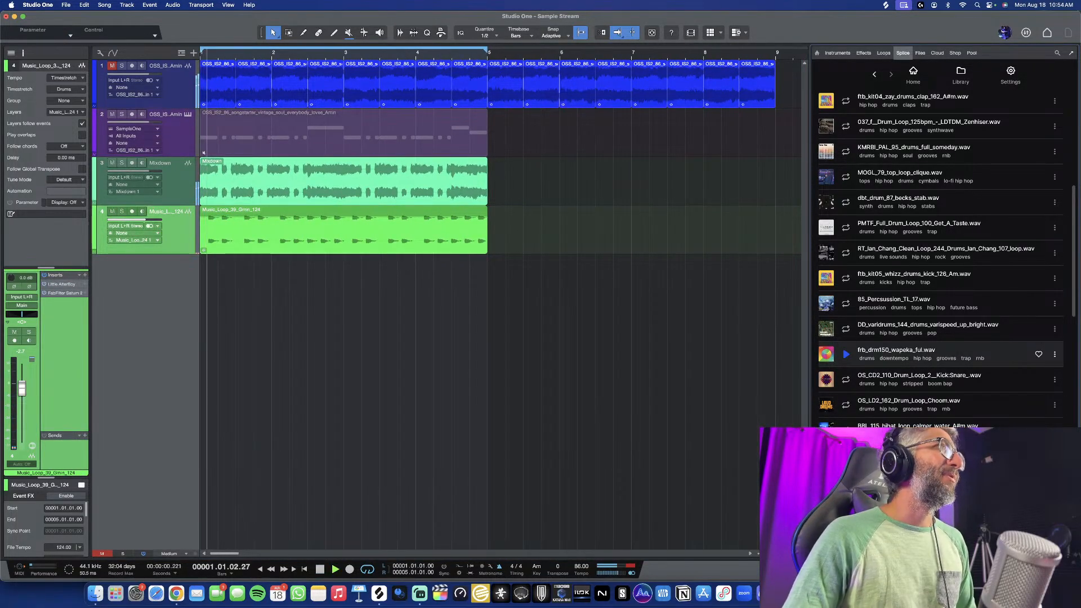
click(112, 212)
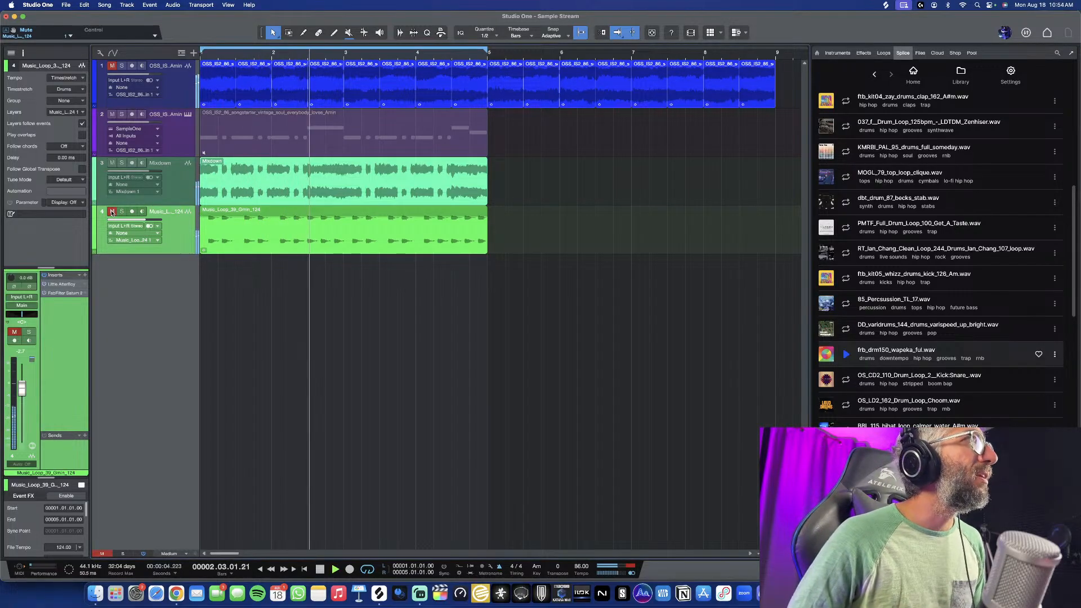
Add the trap genre filter to the Splice search and preview the filtered drum loops.
scroll(950, 409, up, 6)
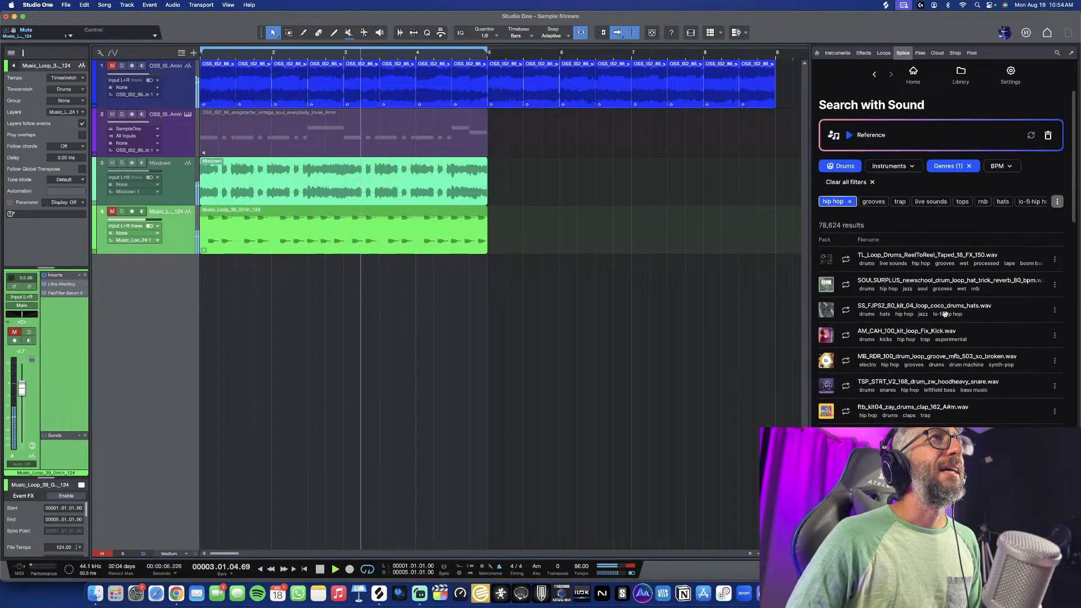
click(900, 201)
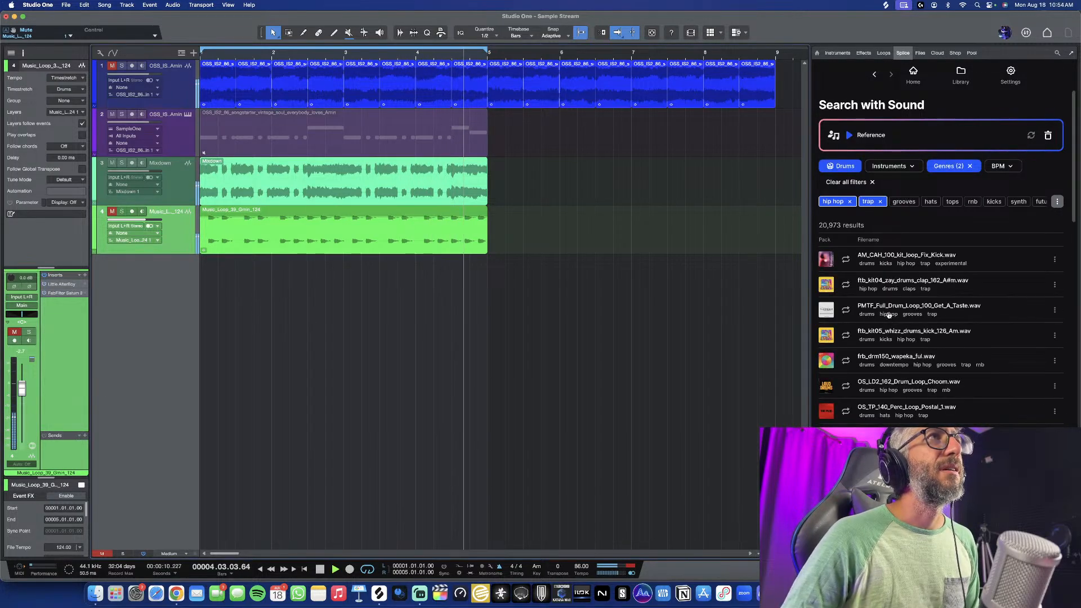
click(846, 259)
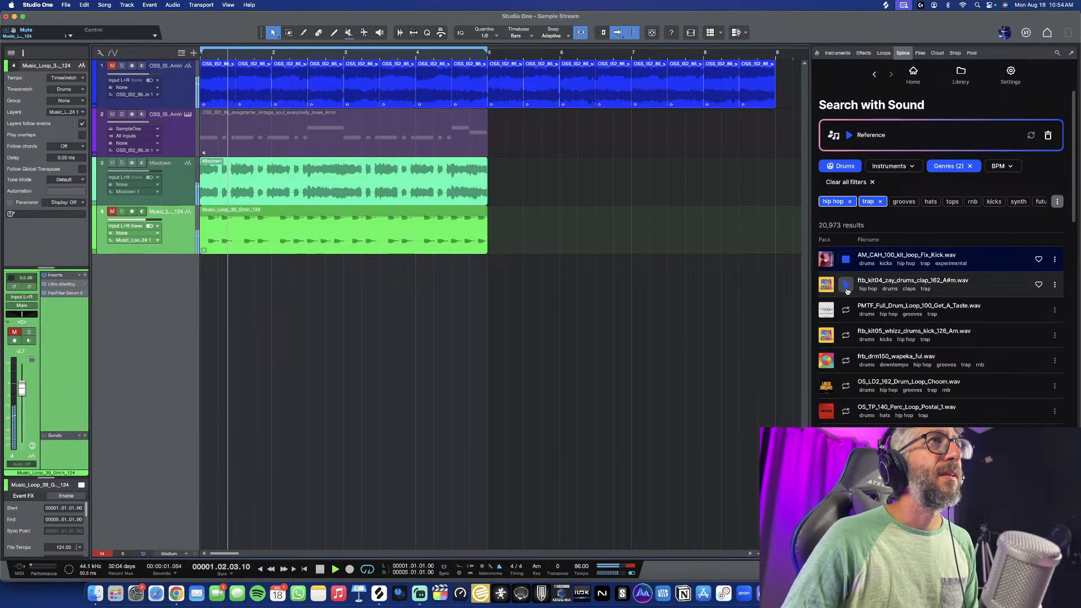
click(846, 284)
click(846, 311)
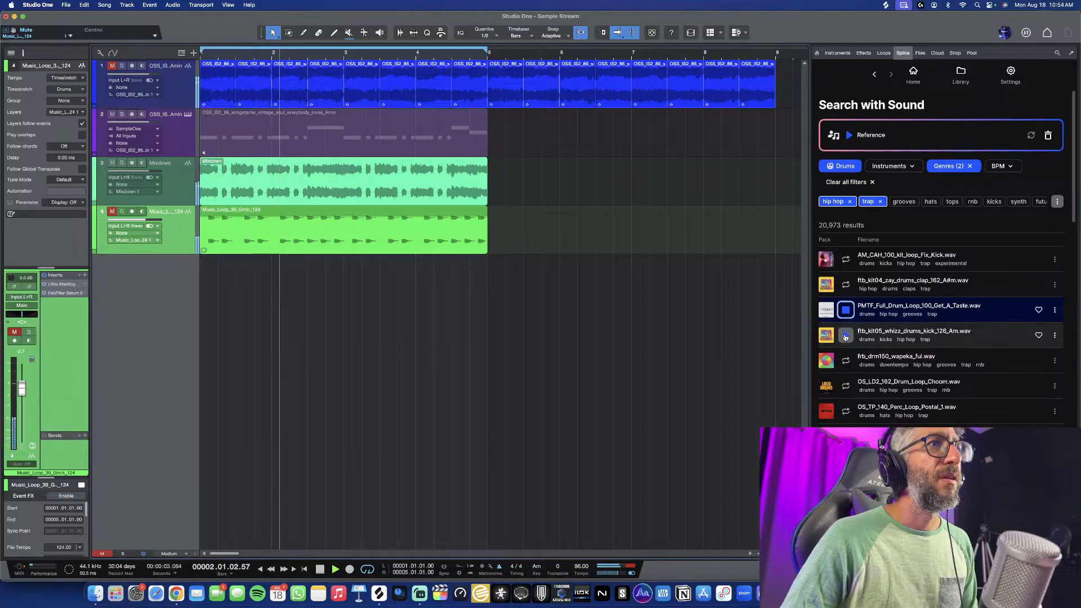
click(845, 335)
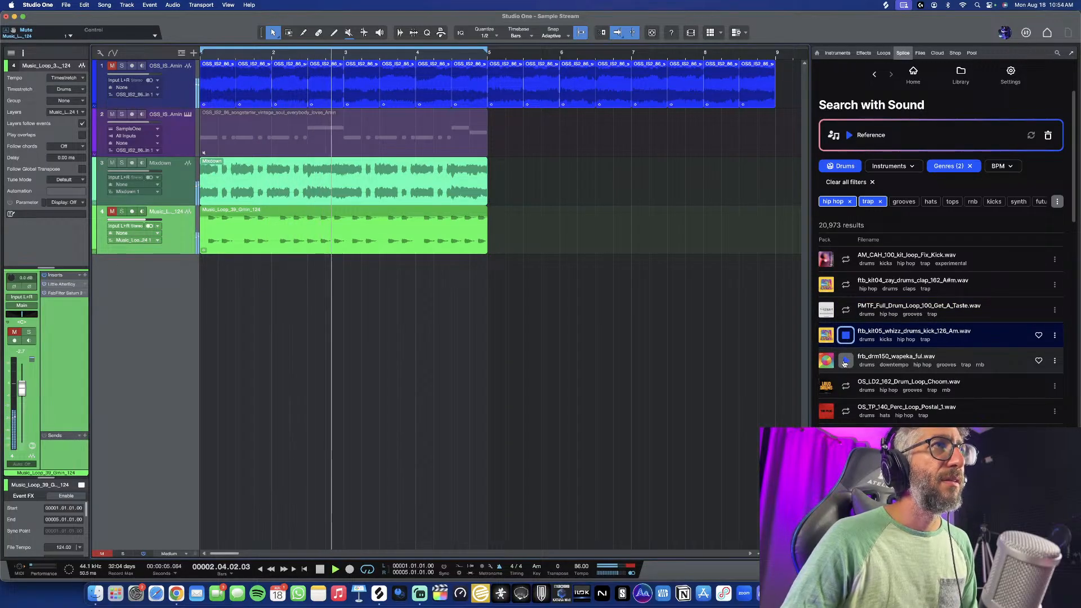
Preview several drum loops from the filtered Splice results, including RKU_HTE_Drum_Loop_Lofee_80.
click(845, 361)
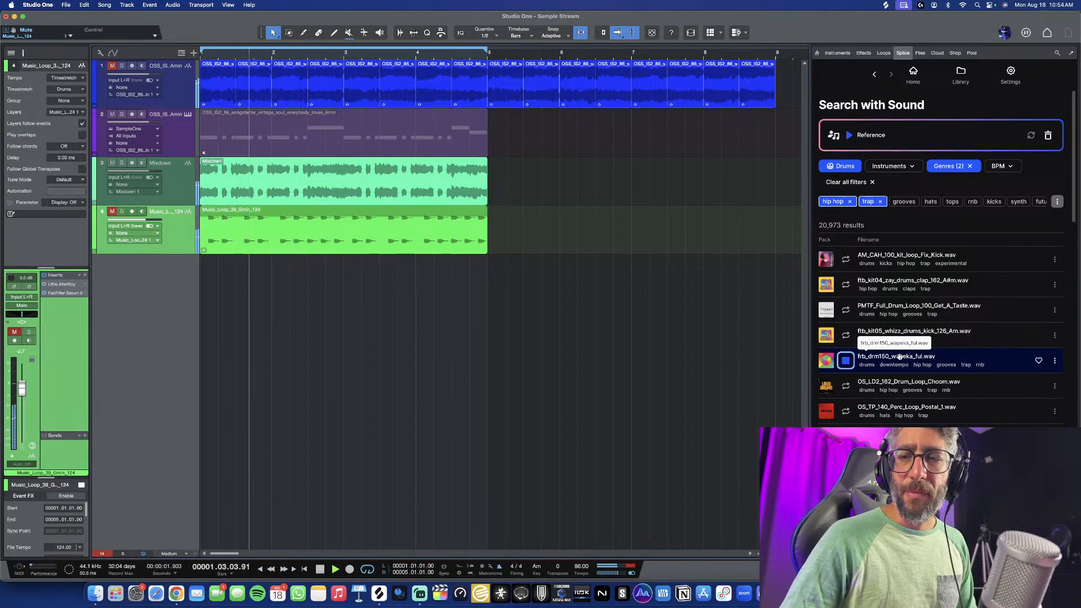
click(845, 386)
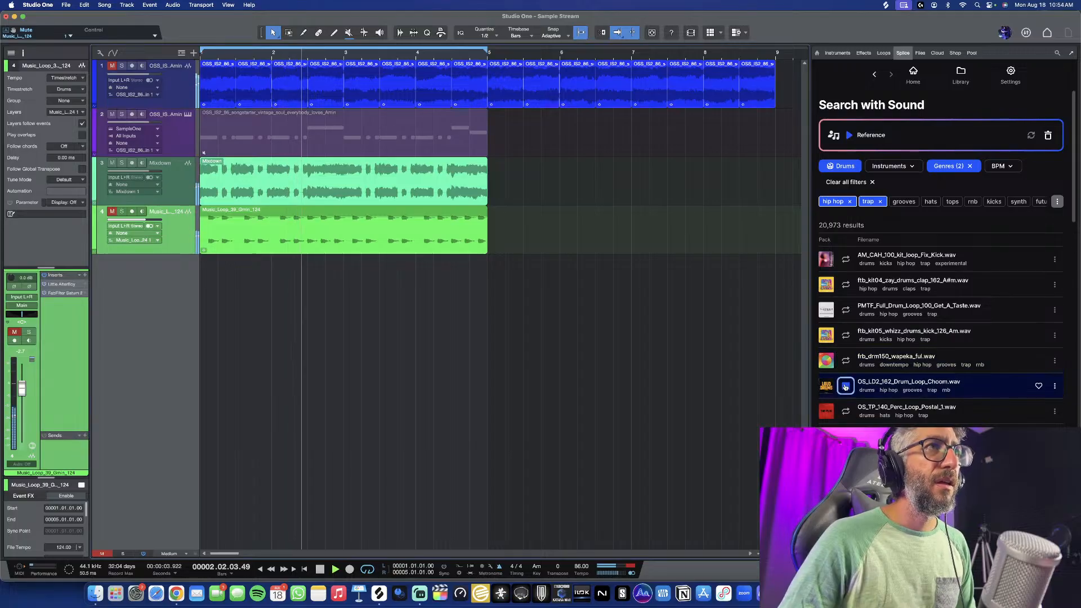
click(846, 413)
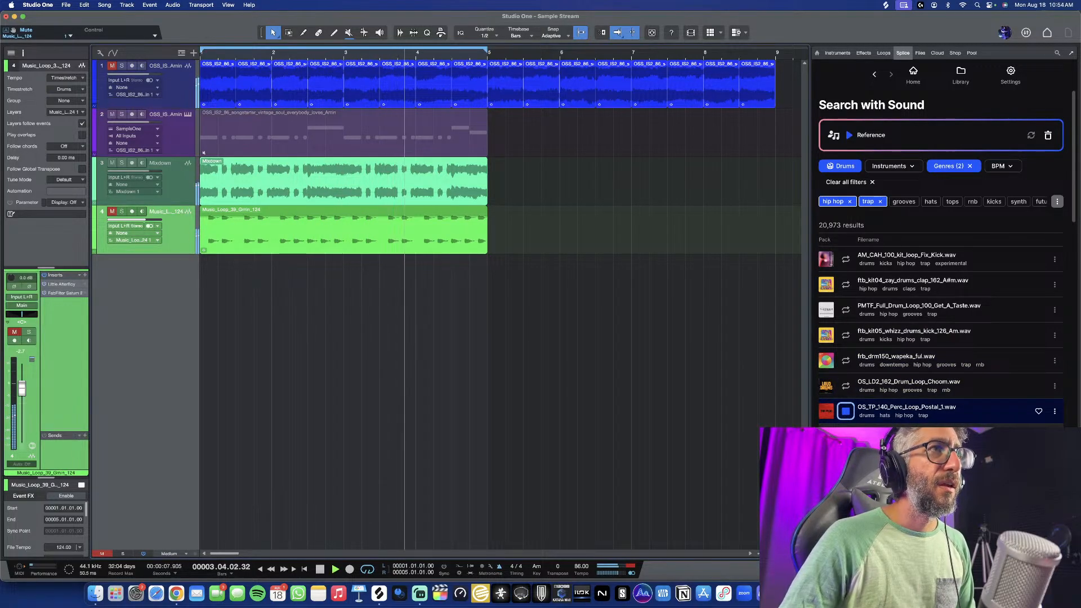
click(846, 436)
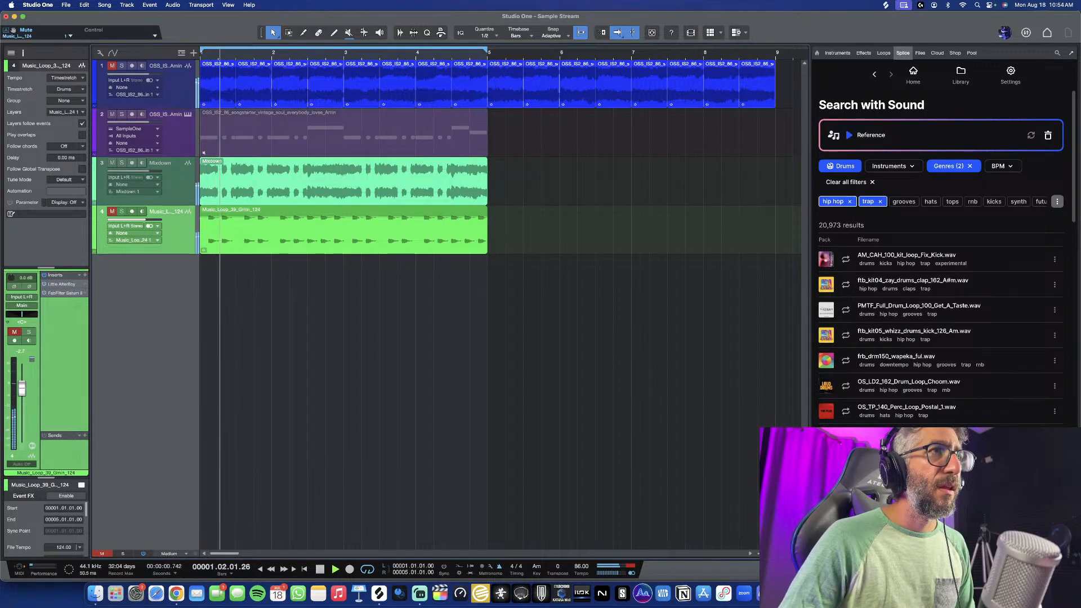
scroll(846, 413, down, 3)
click(846, 412)
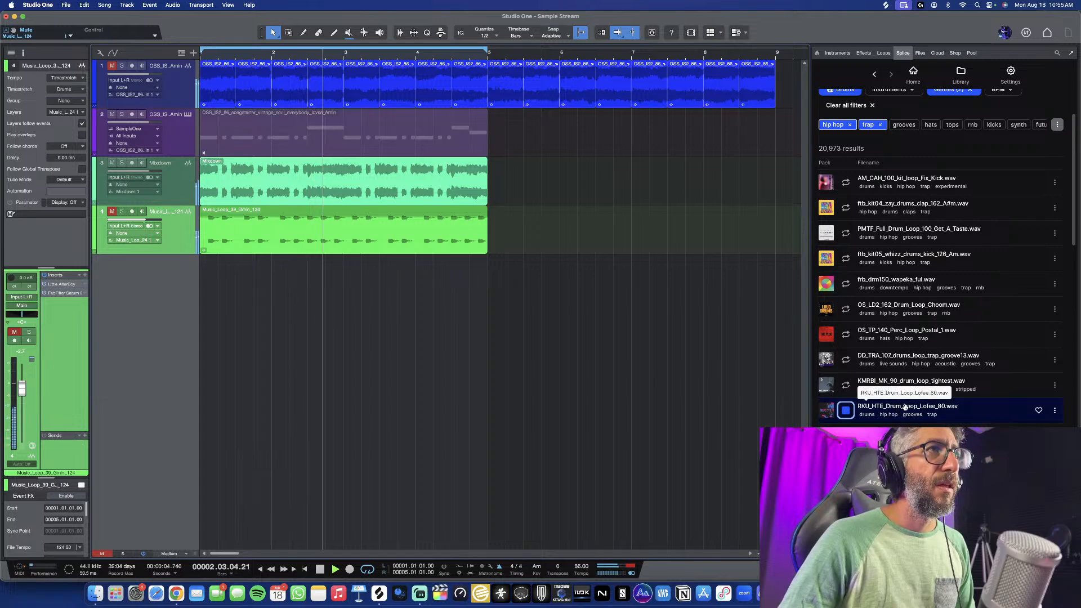
Drag RKU_HTE_Drum_Loop_Lofee_80 onto a new track and audition it with the groove.
drag(899, 409, 216, 349)
key(space)
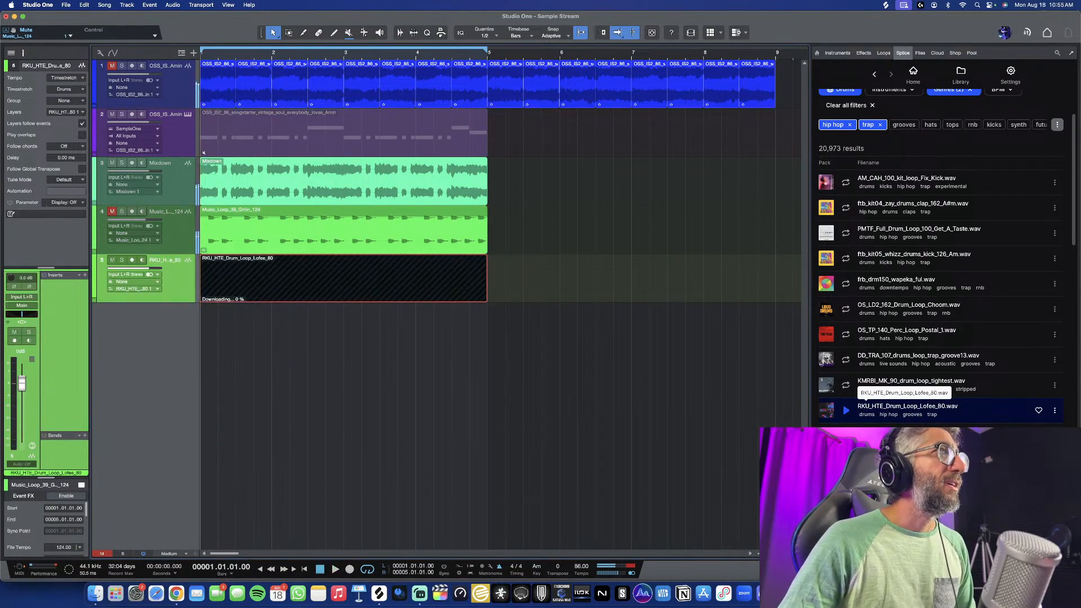
key(space)
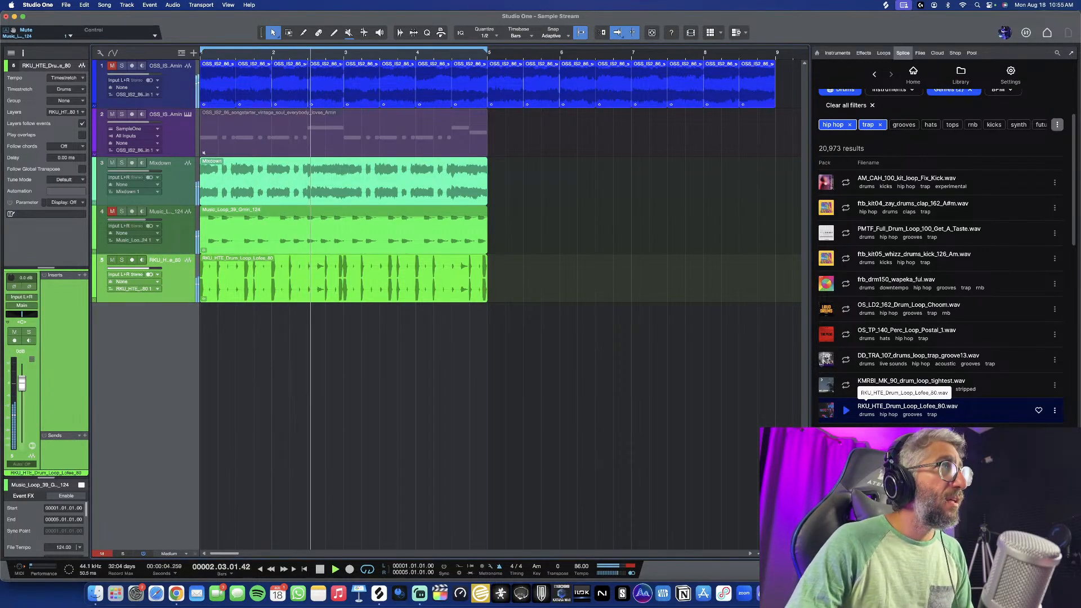
Unmute the Music_Loop_39_Gmin_124 track to hear it with the new drum loop.
scroll(317, 397, down, 1)
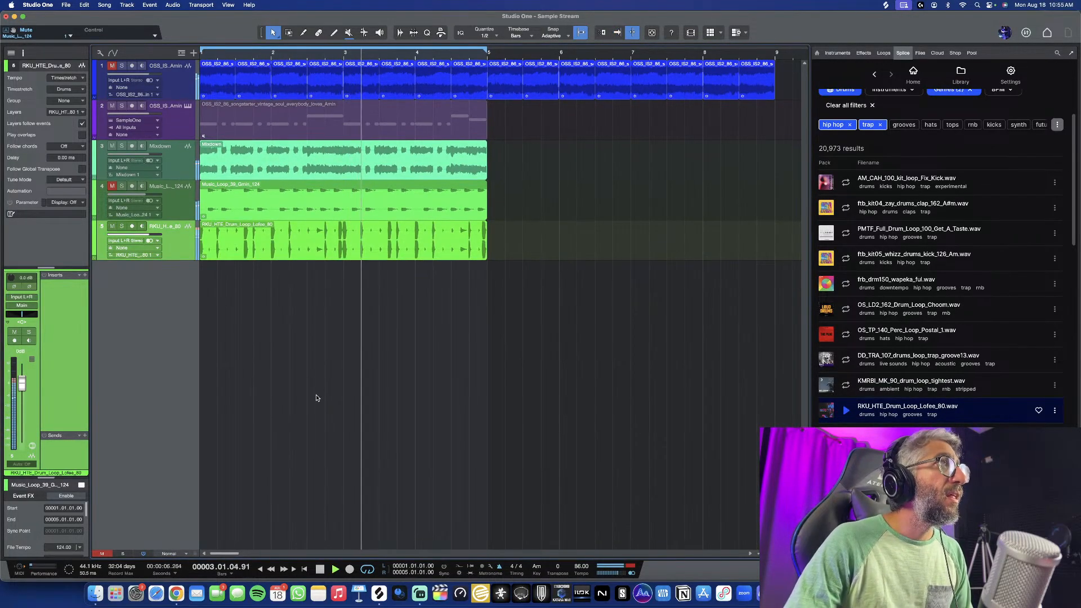
scroll(317, 398, down, 1)
scroll(316, 397, down, 1)
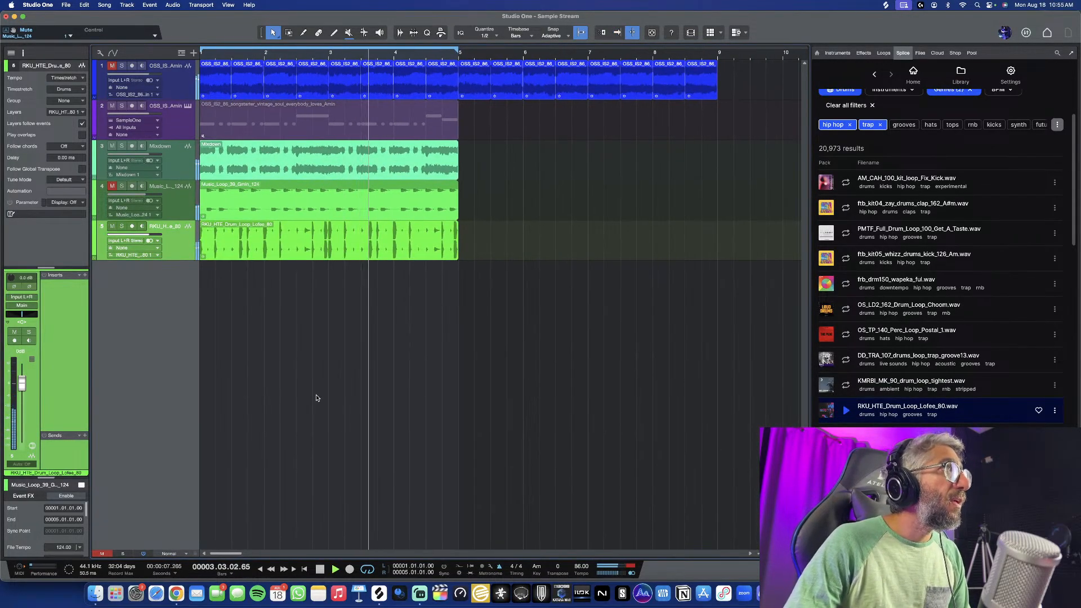
click(112, 186)
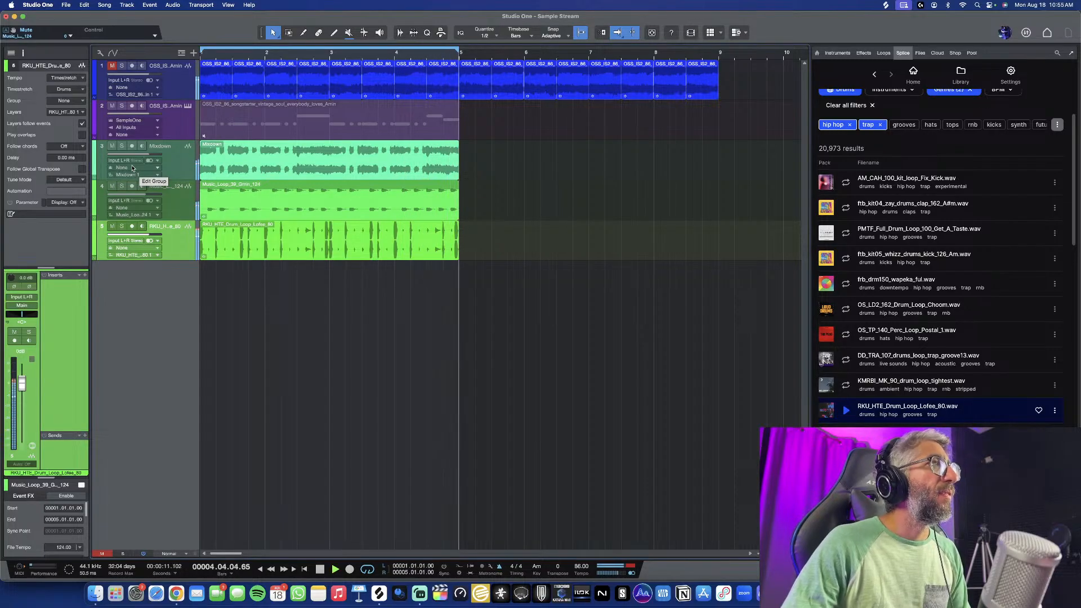
key(shift+e)
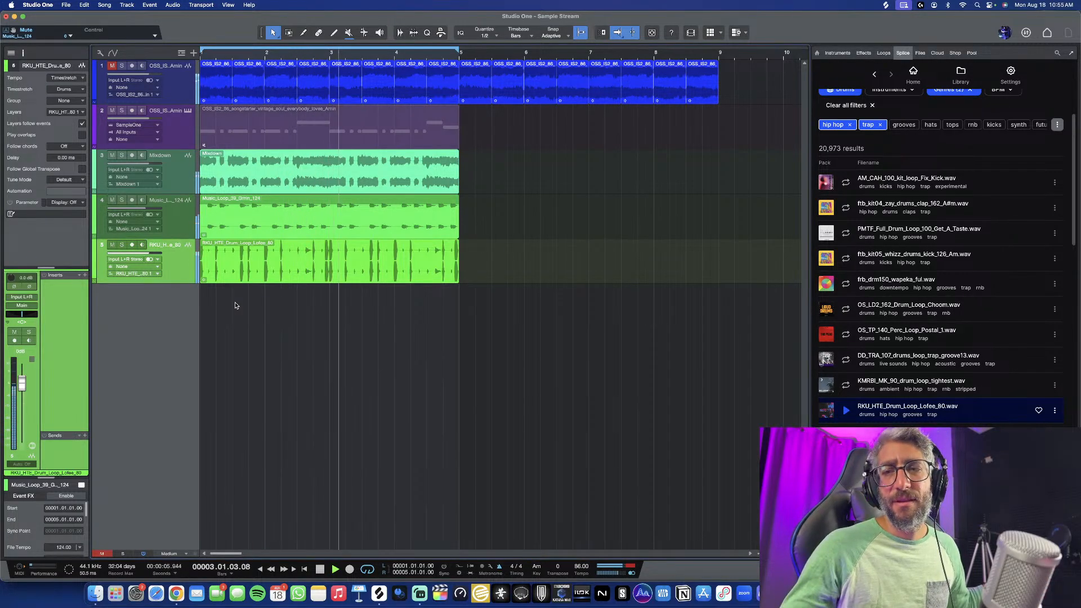
scroll(381, 392, down, 3)
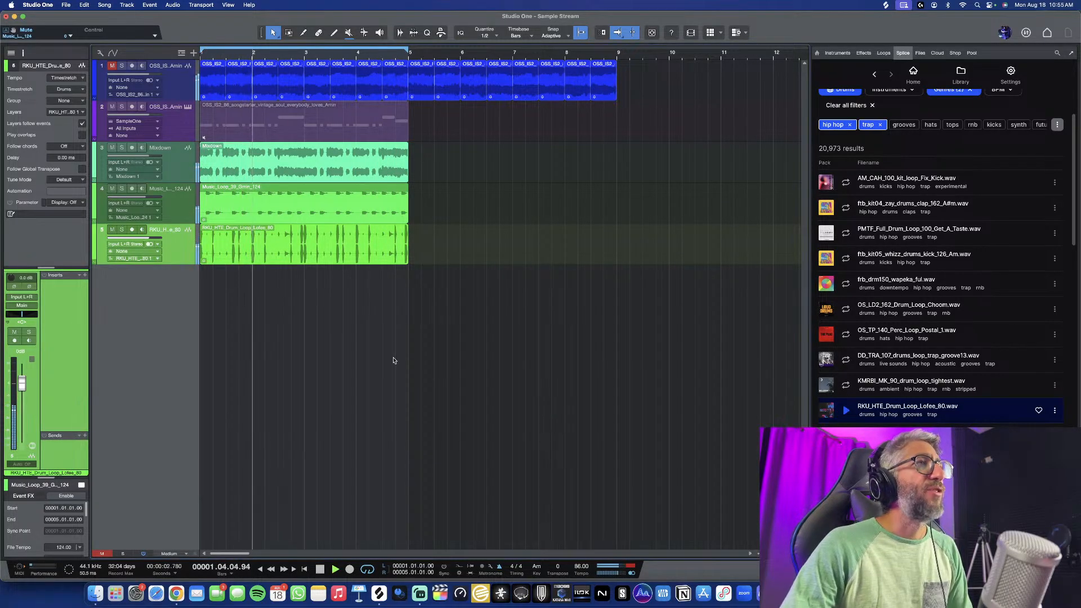
scroll(397, 378, up, 3)
scroll(398, 379, up, 1)
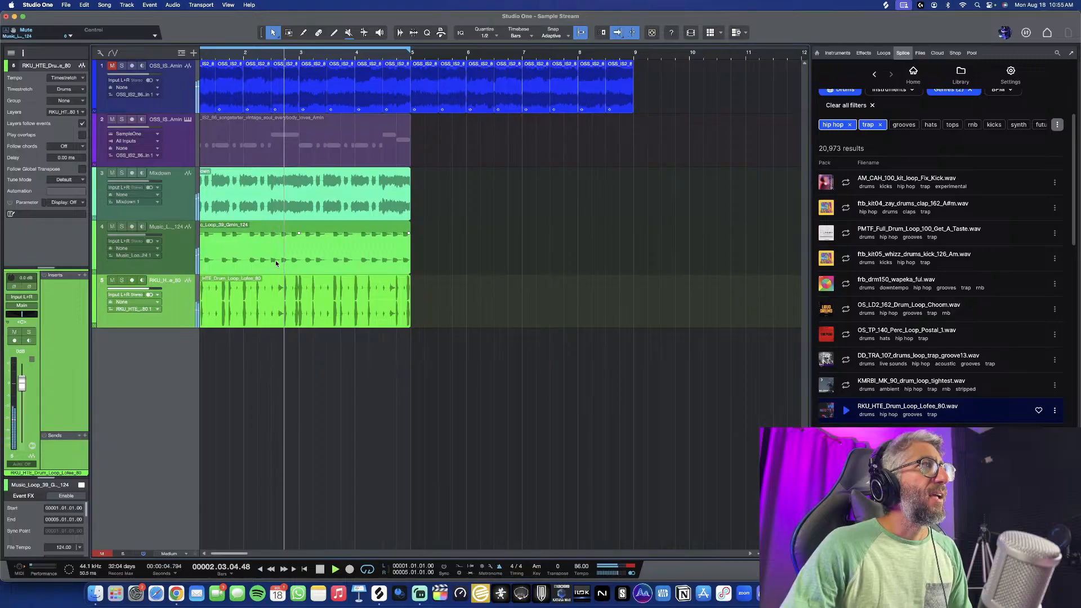
scroll(277, 263, left, 1)
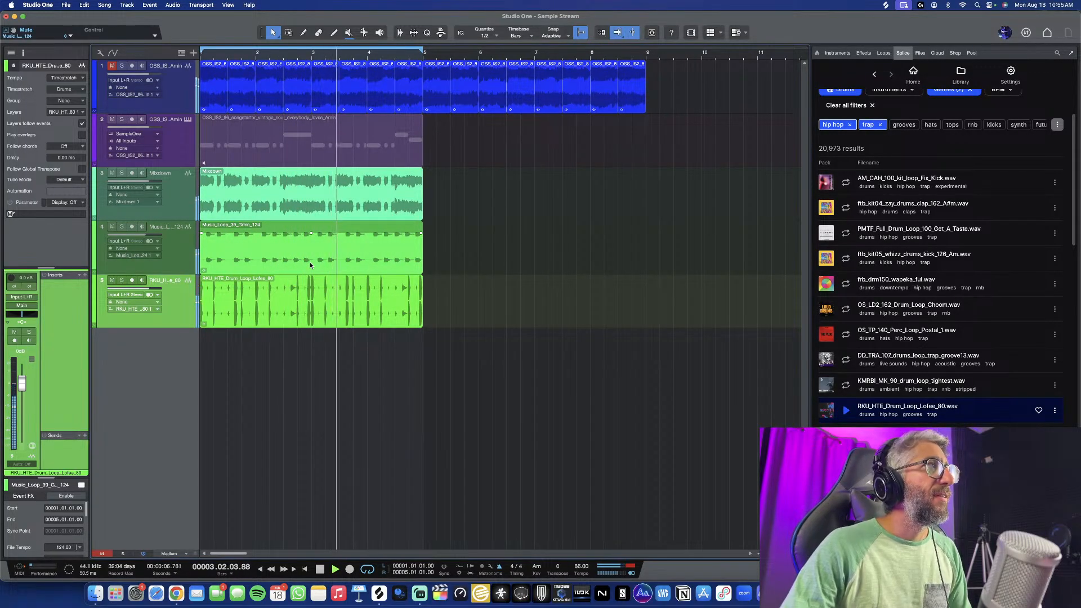
scroll(221, 236, down, 1)
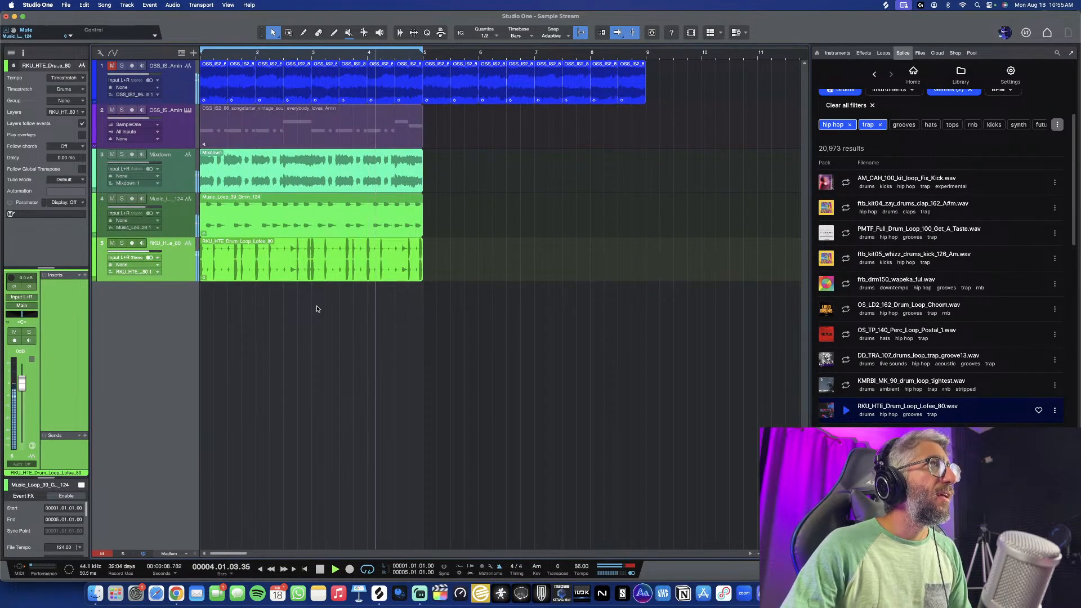
Toggle the Mixdown track's mute off and back on, and mute the Music_Loop_39_Gmin_124 track.
click(111, 155)
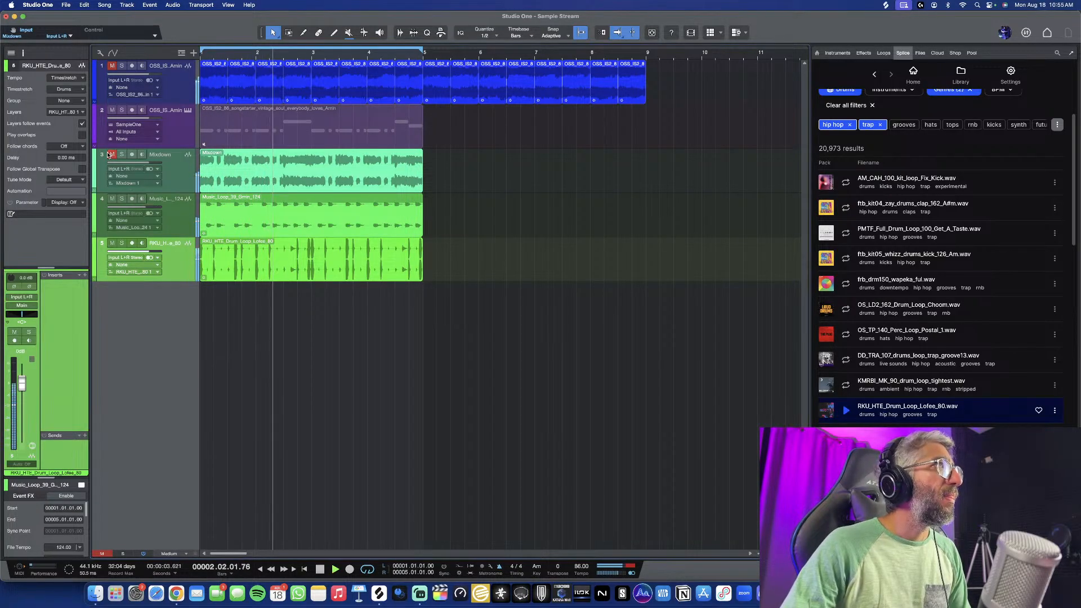
click(110, 156)
click(111, 199)
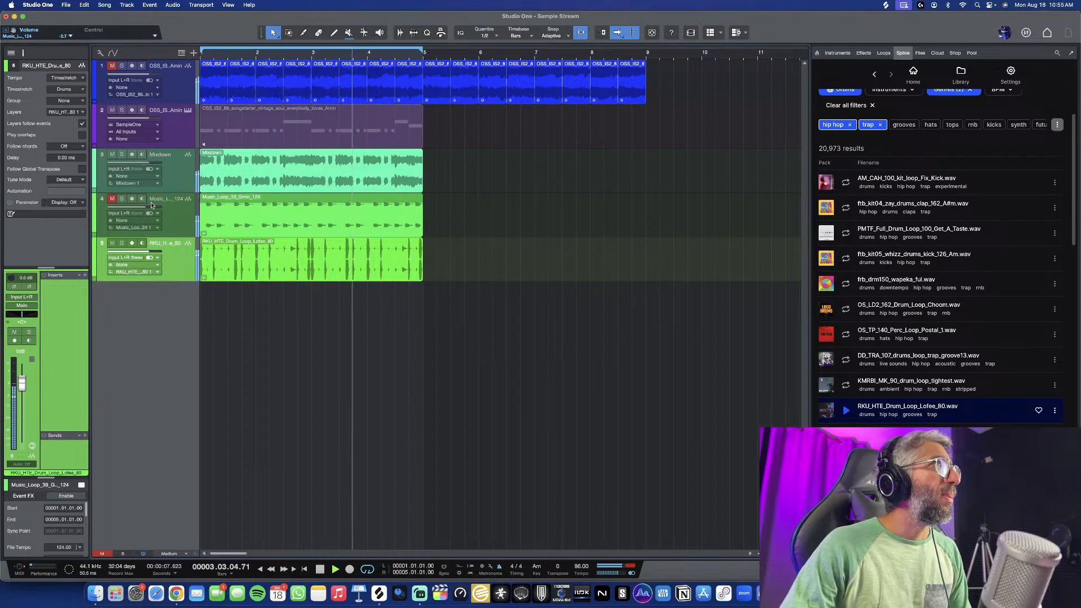
Toggle the Mixdown track's Cymatics Dark Sky insert and the Music_Loop_39_Gmin_124 track's mute.
click(173, 174)
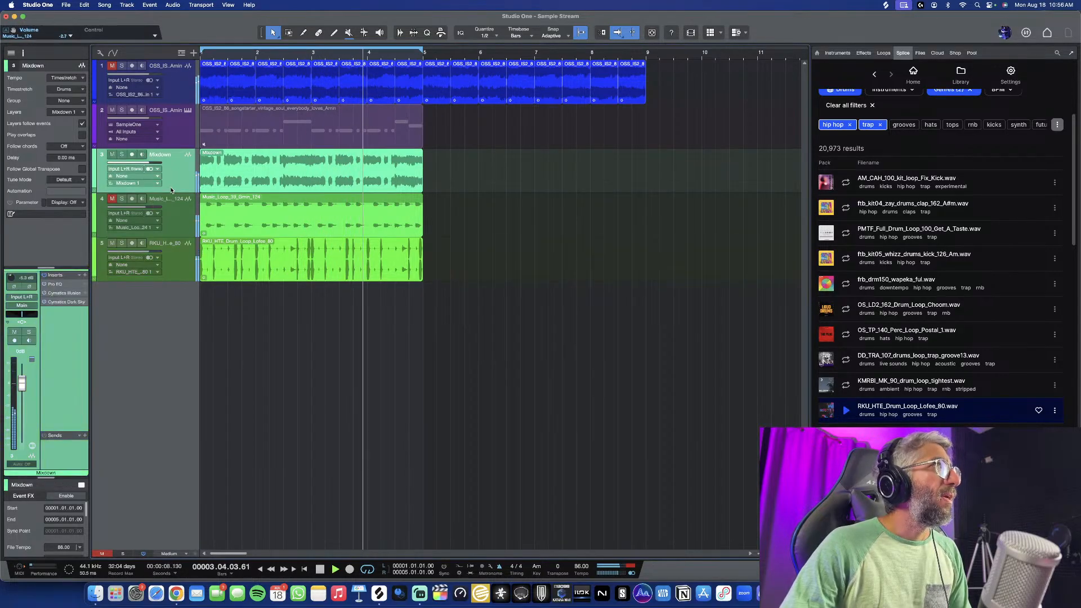
click(44, 303)
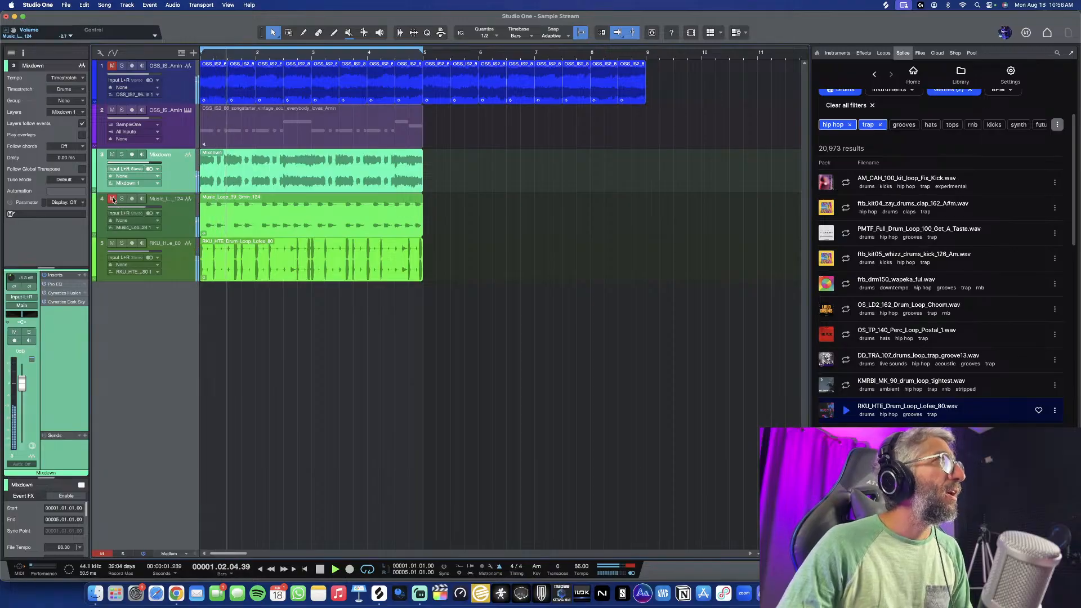
click(112, 199)
Stop playback and review the arrangement of all tracks.
scroll(327, 254, down, 3)
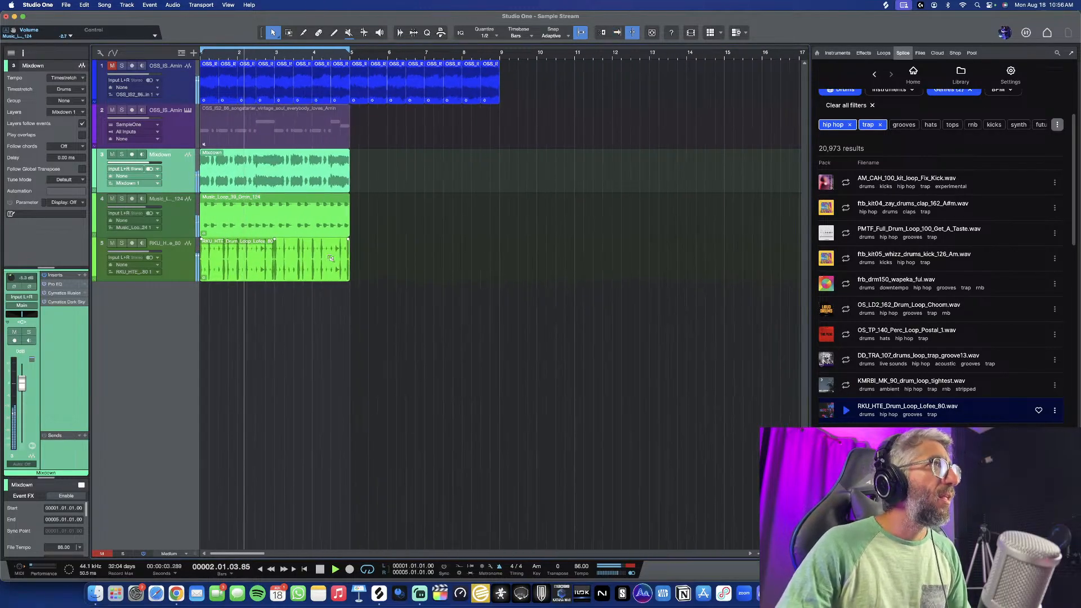
scroll(329, 257, down, 1)
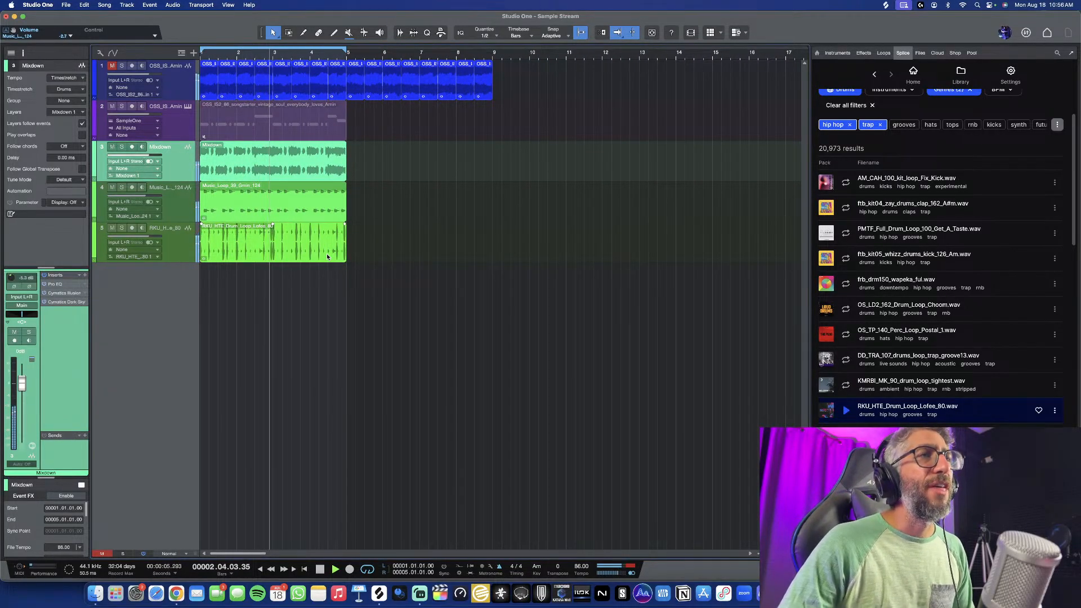
scroll(511, 336, down, 1)
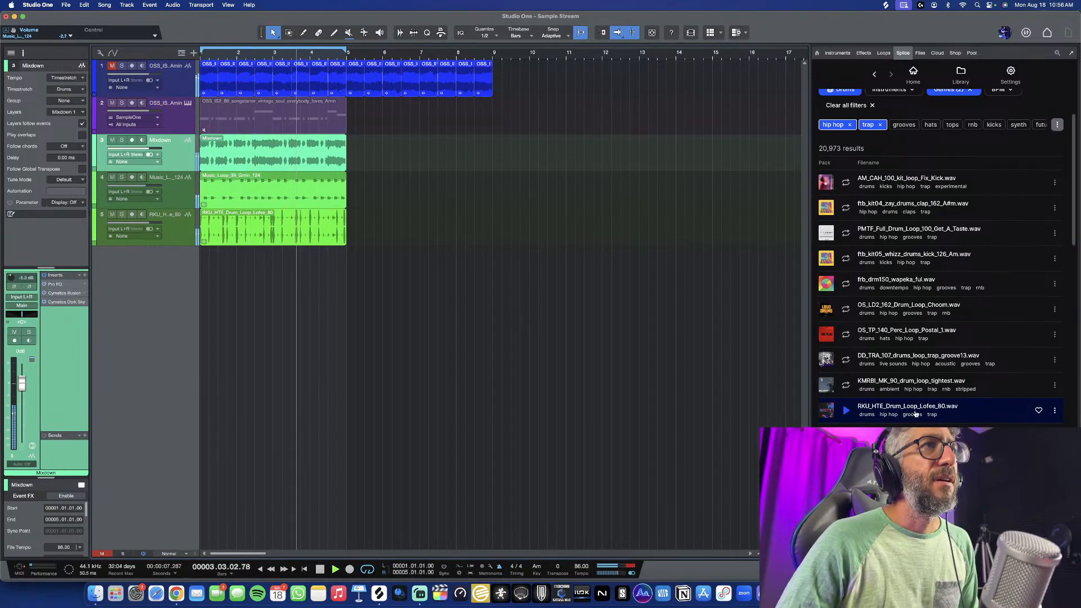
scroll(915, 411, down, 3)
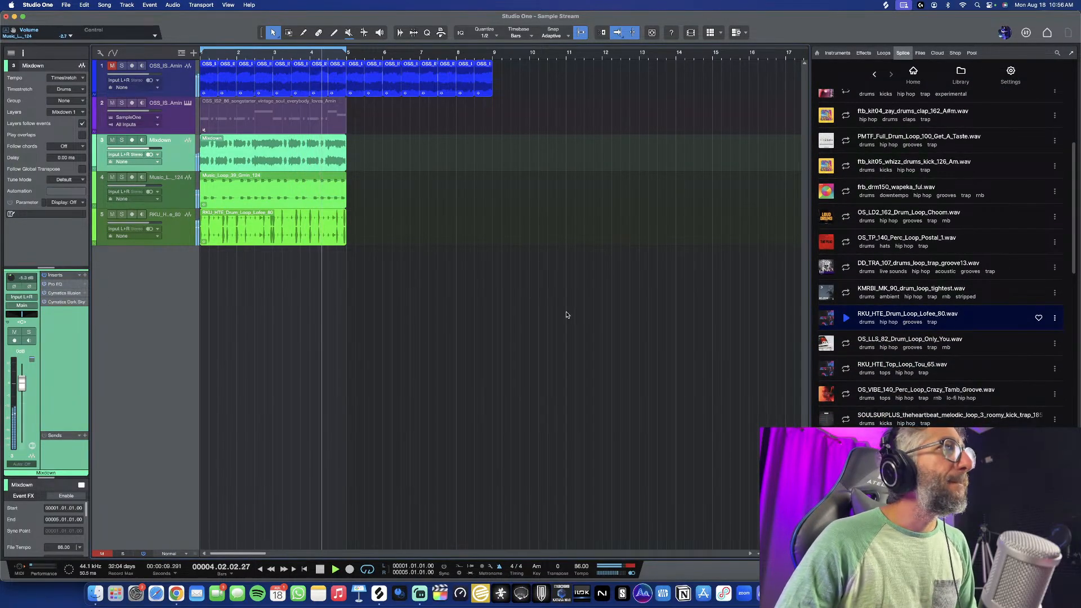
scroll(372, 227, down, 1)
key(space)
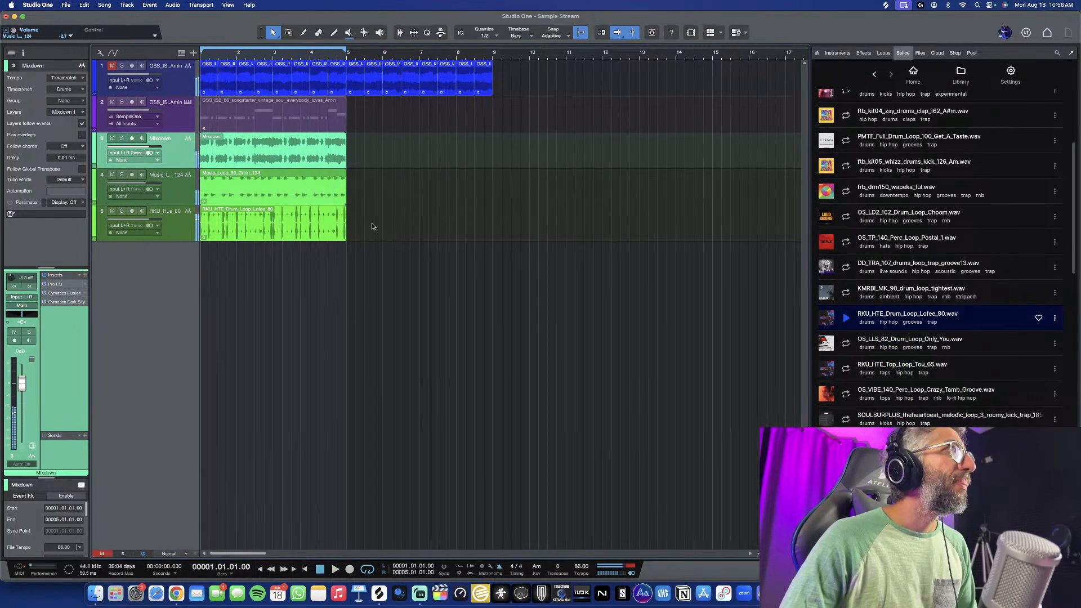
scroll(401, 254, down, 1)
scroll(401, 254, up, 1)
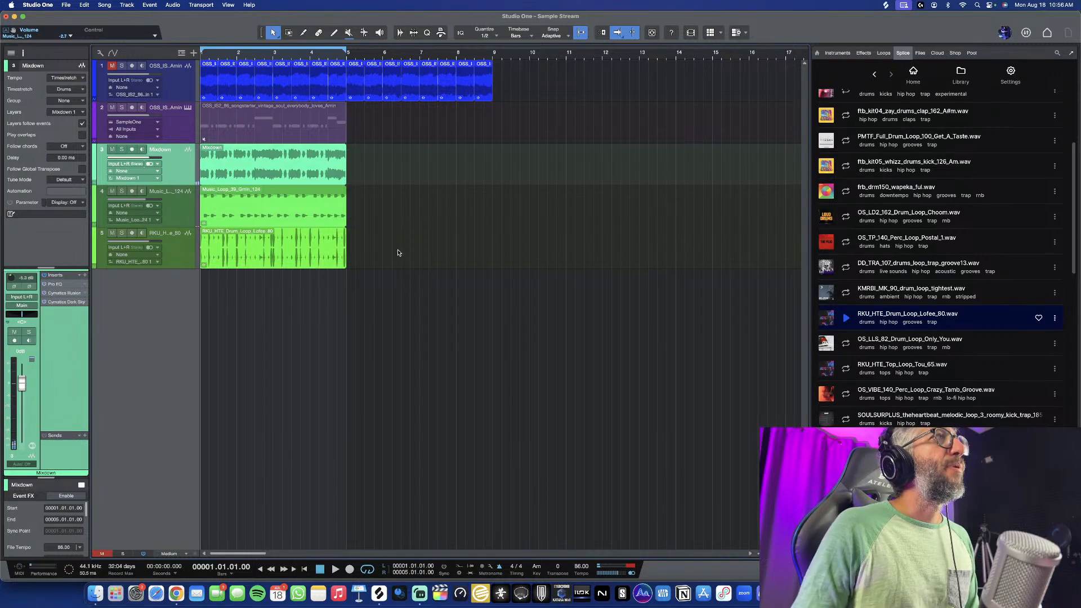
scroll(461, 352, up, 4)
scroll(460, 351, down, 3)
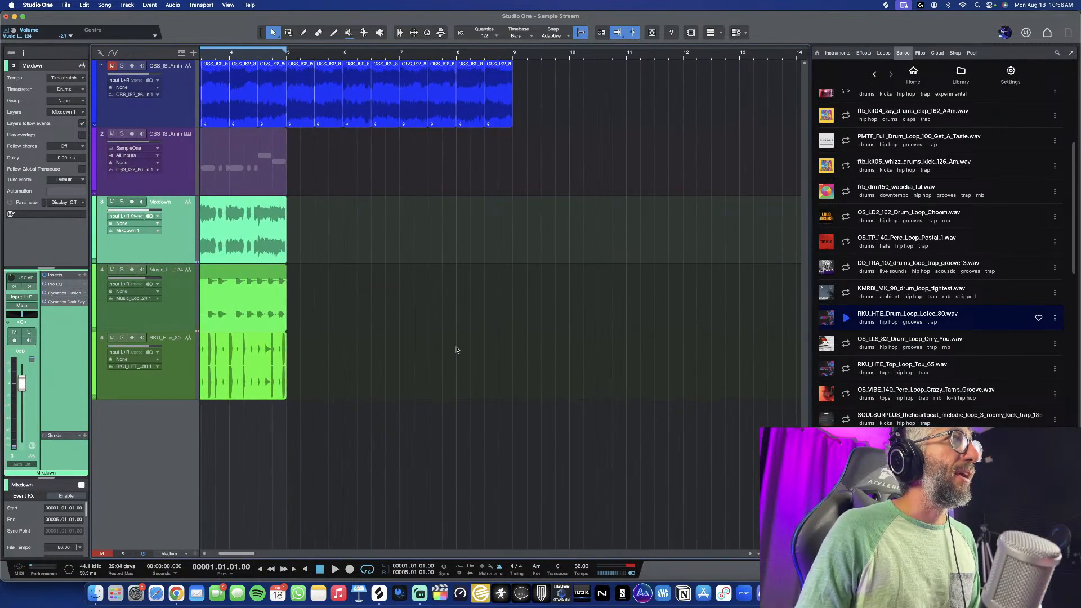
scroll(458, 350, up, 5)
scroll(342, 298, down, 2)
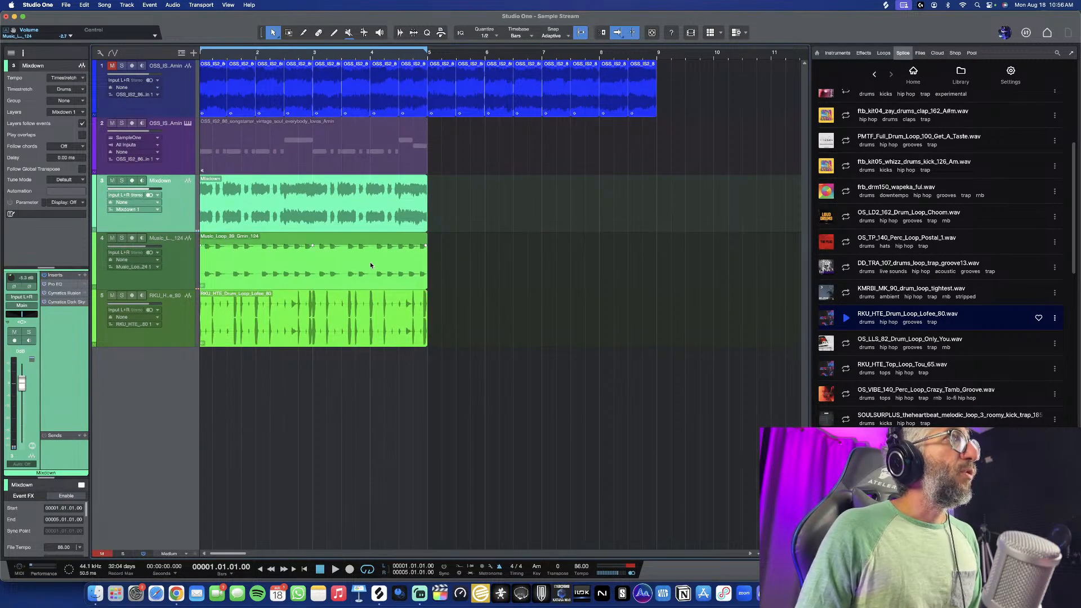
Preview ftb_drm150_wapeka_full, drag it onto a new track, and play it with the groove.
click(346, 268)
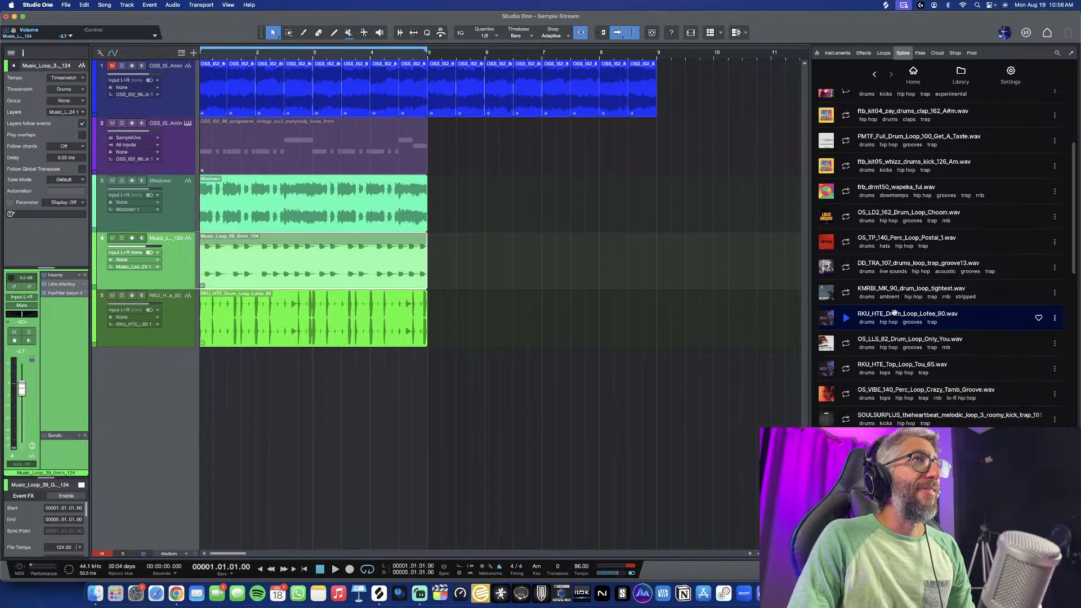
click(845, 192)
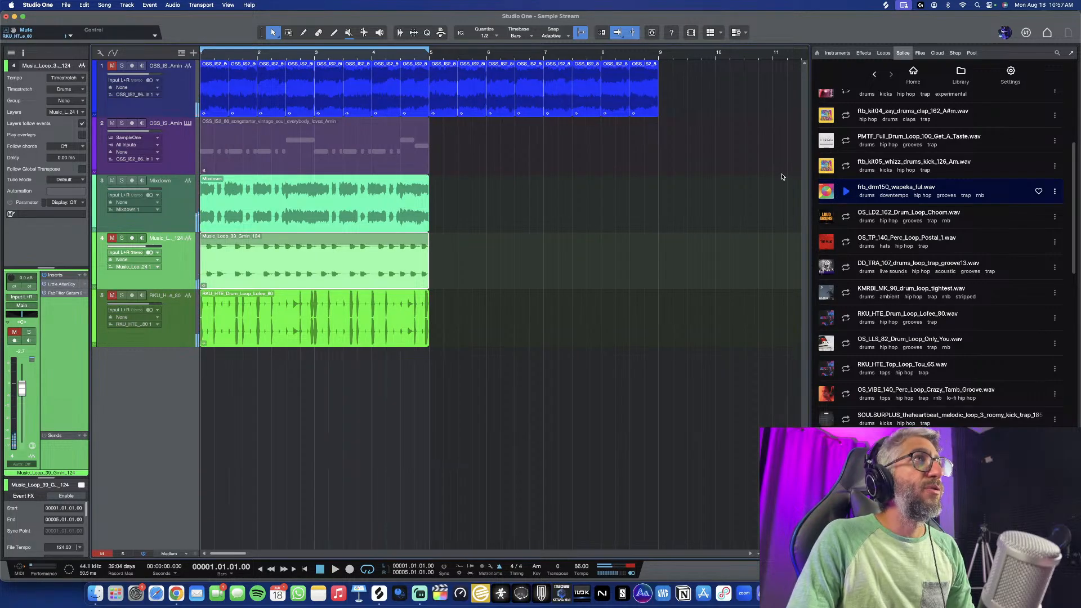
drag(876, 189, 246, 365)
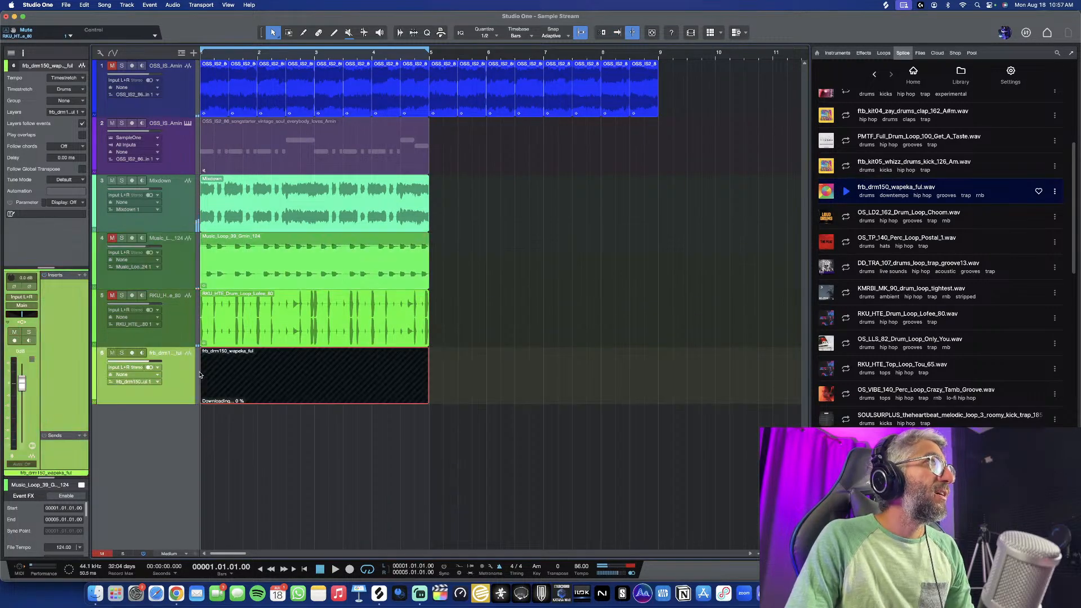
key(space)
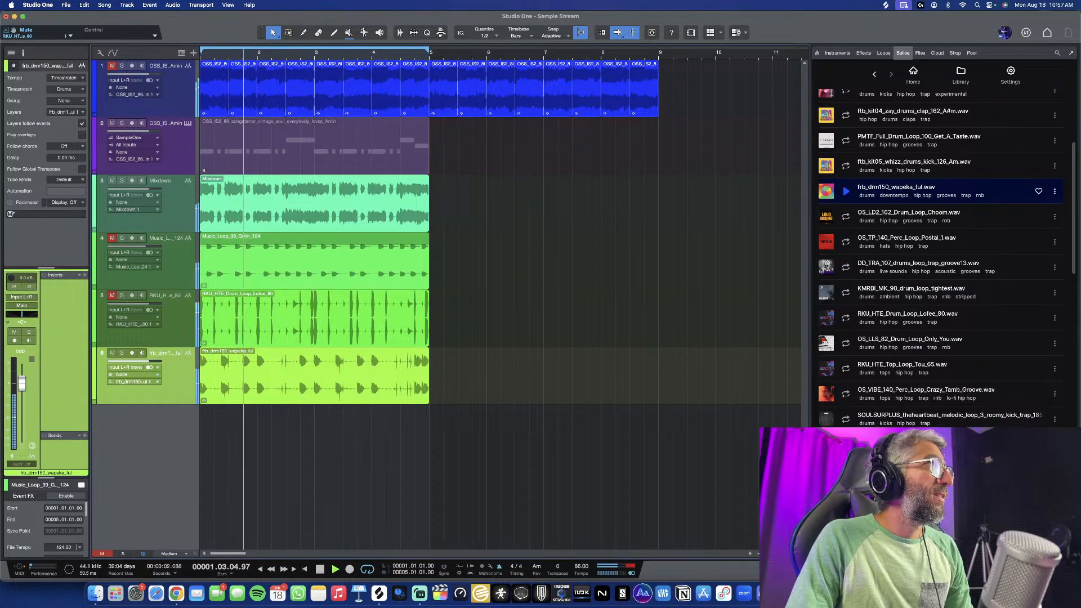
Duplicate the Music_Loop_39_Gmin_124 and RKU_HTE_Drum_Loop_Lofee_80 events right after themselves and play the arrangement.
click(159, 220)
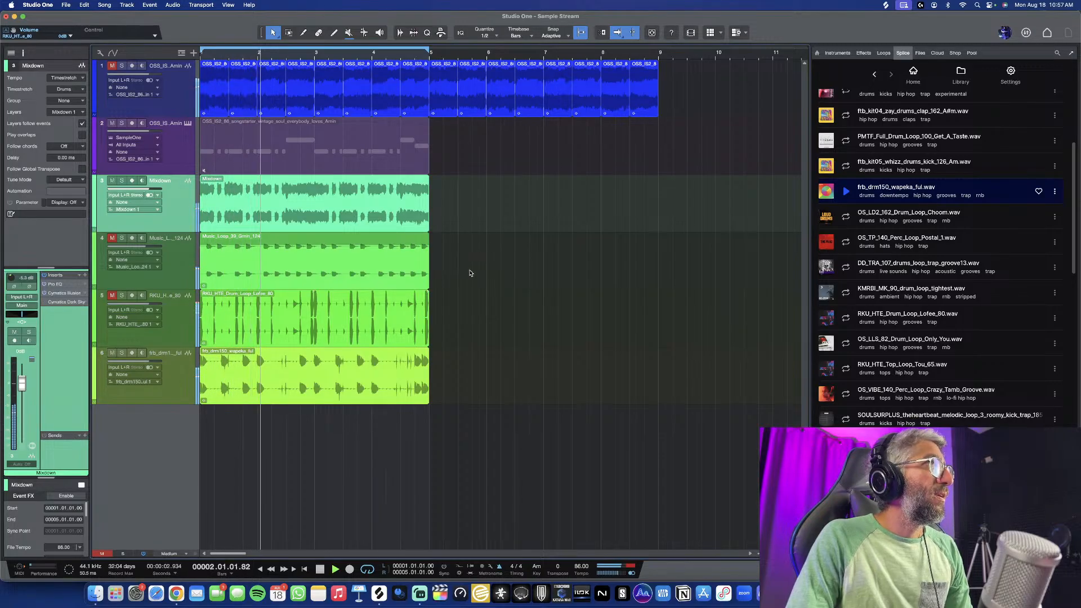
drag(470, 273, 272, 304)
key(d)
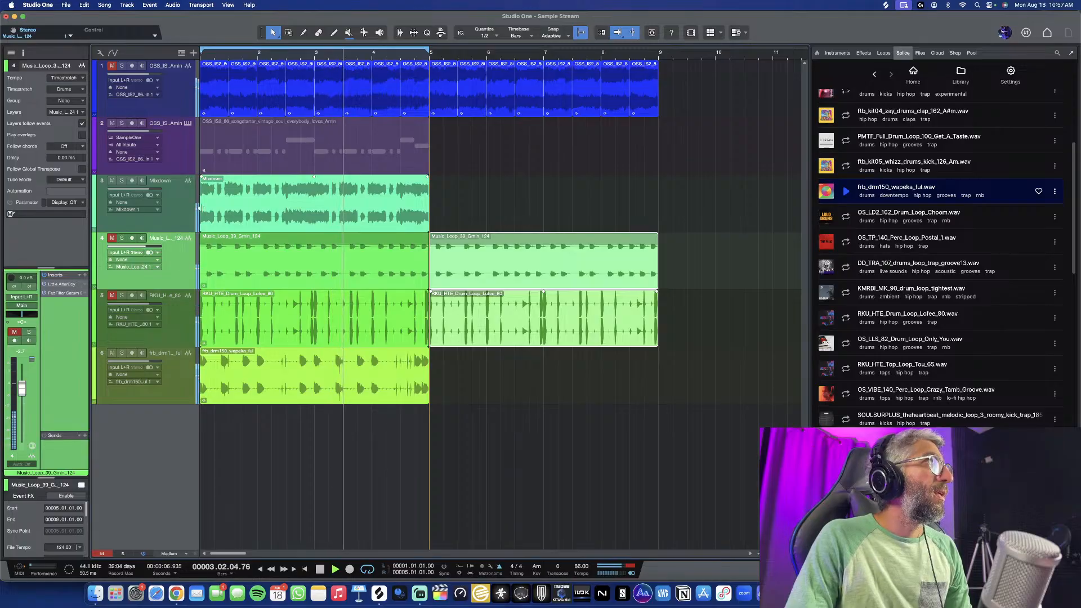
click(180, 211)
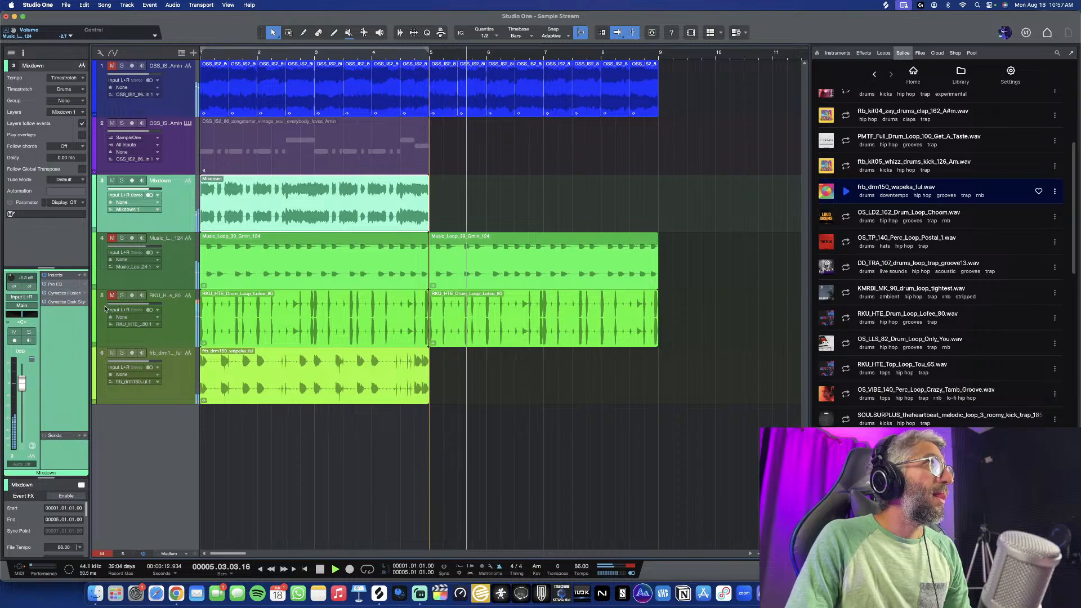
key(space)
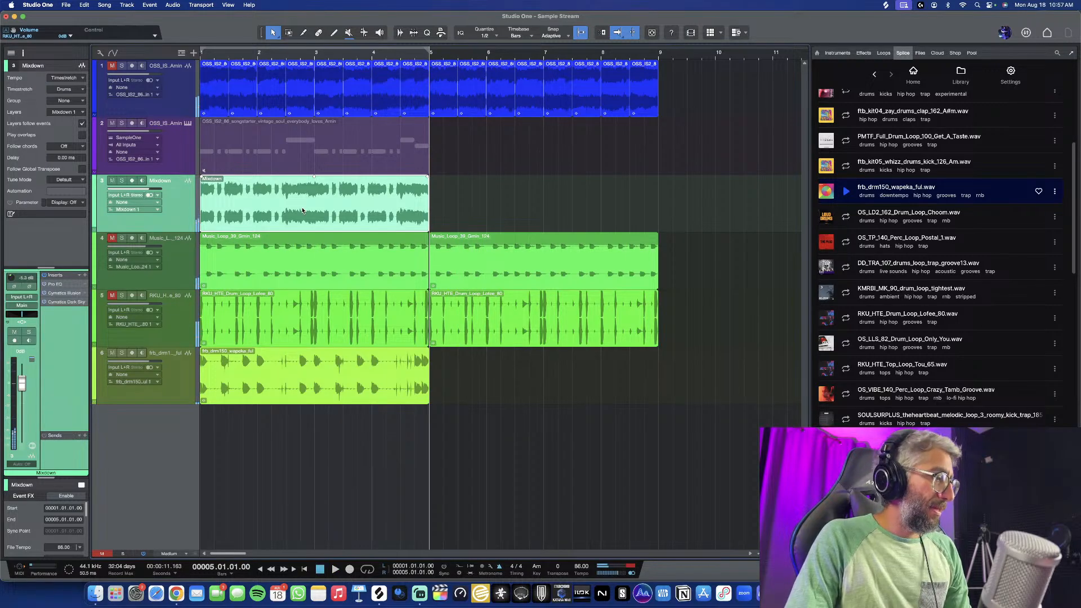
Duplicate the Mixdown event right after itself and play back the arrangement.
key(d)
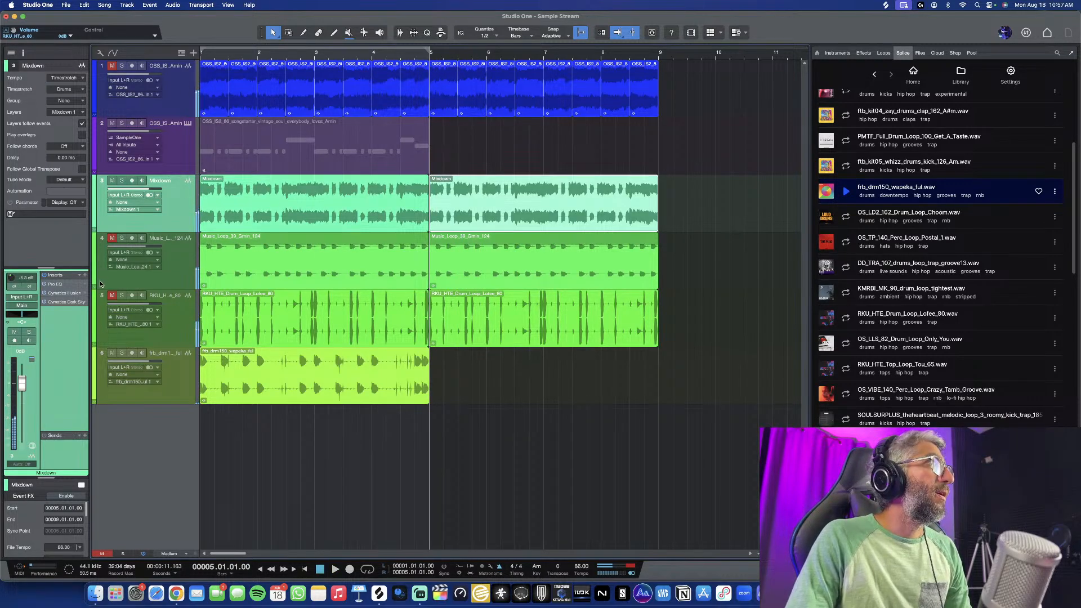
key(space)
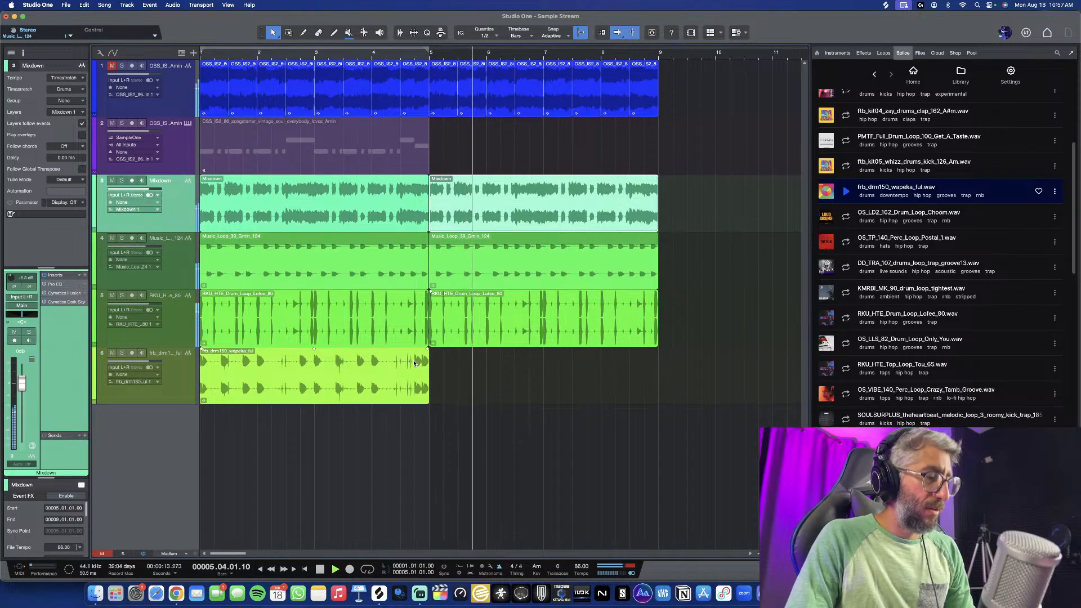
key(comma)
key(space)
Mute the first Music_Loop_39_Gmin_124 and RKU_HTE_Drum_Loop_Lofee_80 events.
click(353, 279)
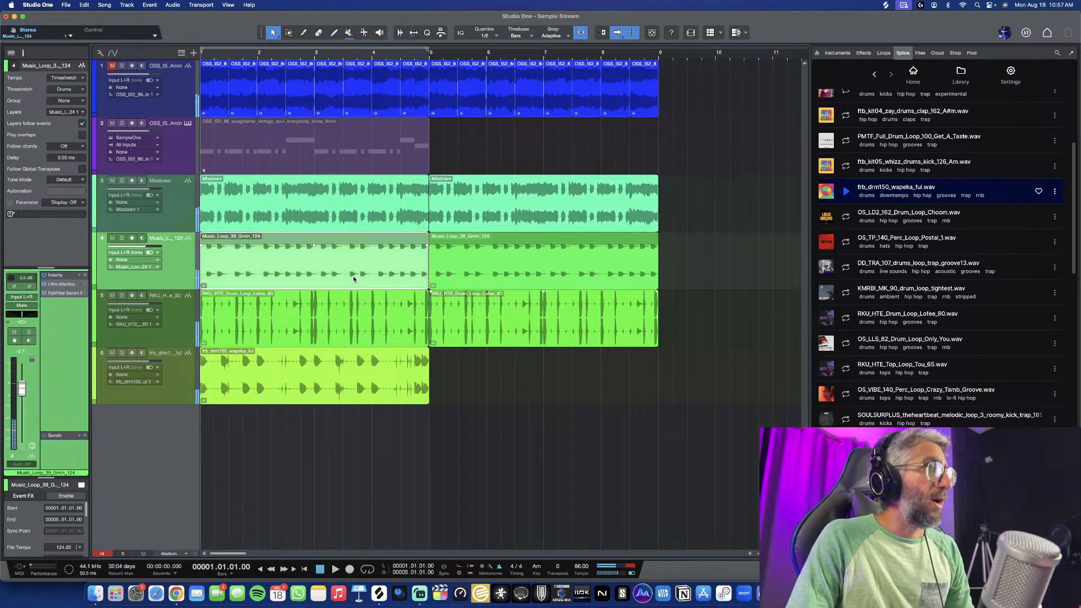
click(339, 316)
key(shift+m)
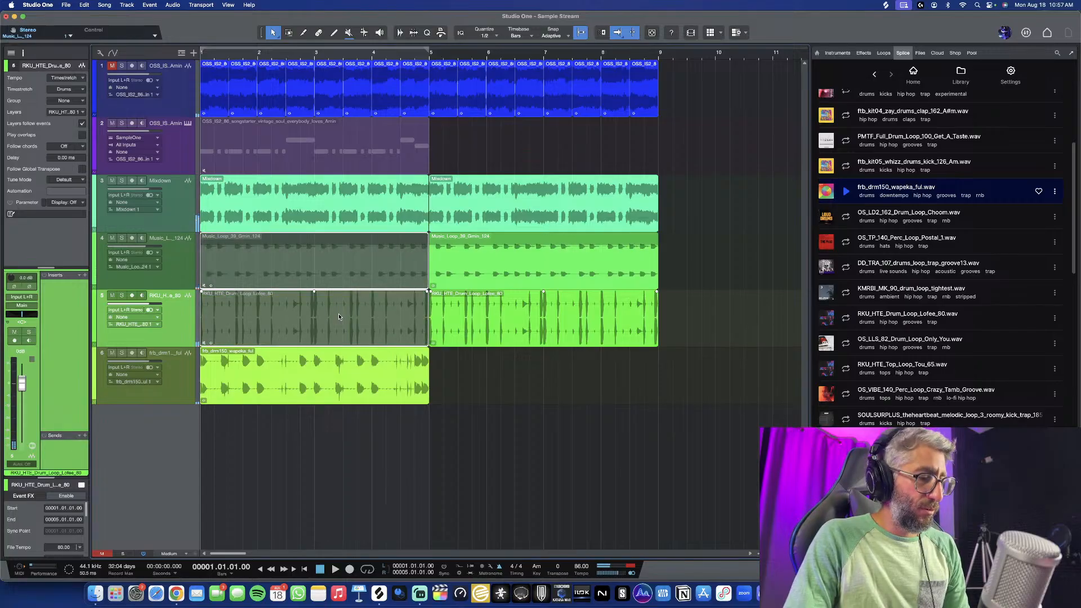
Open the Mixdown track's Cymatics Dark Sky insert and show its Bypass automation lane on the track.
click(169, 226)
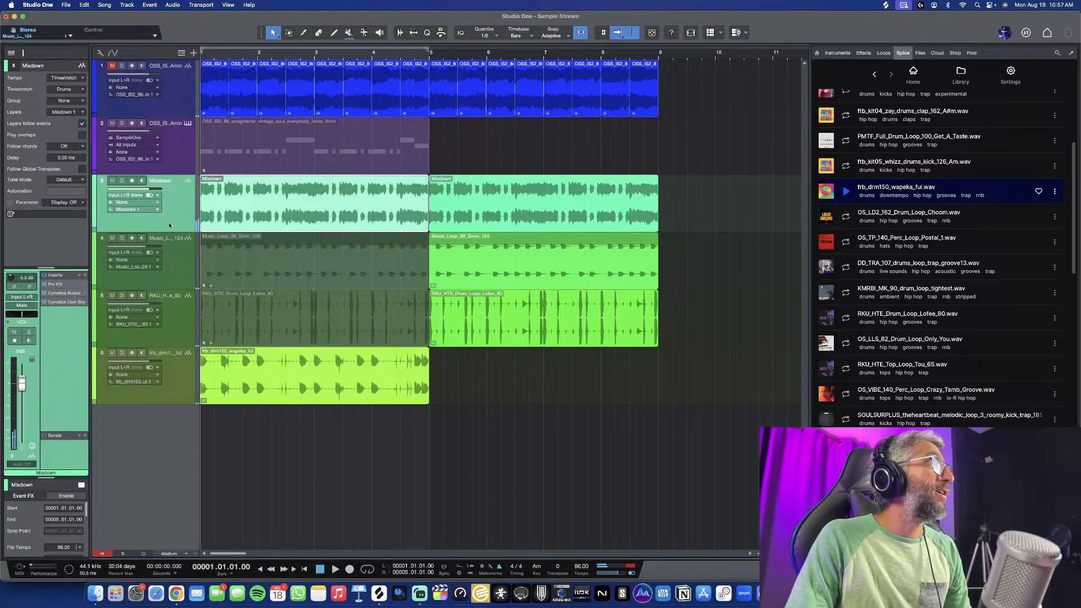
double_click(61, 302)
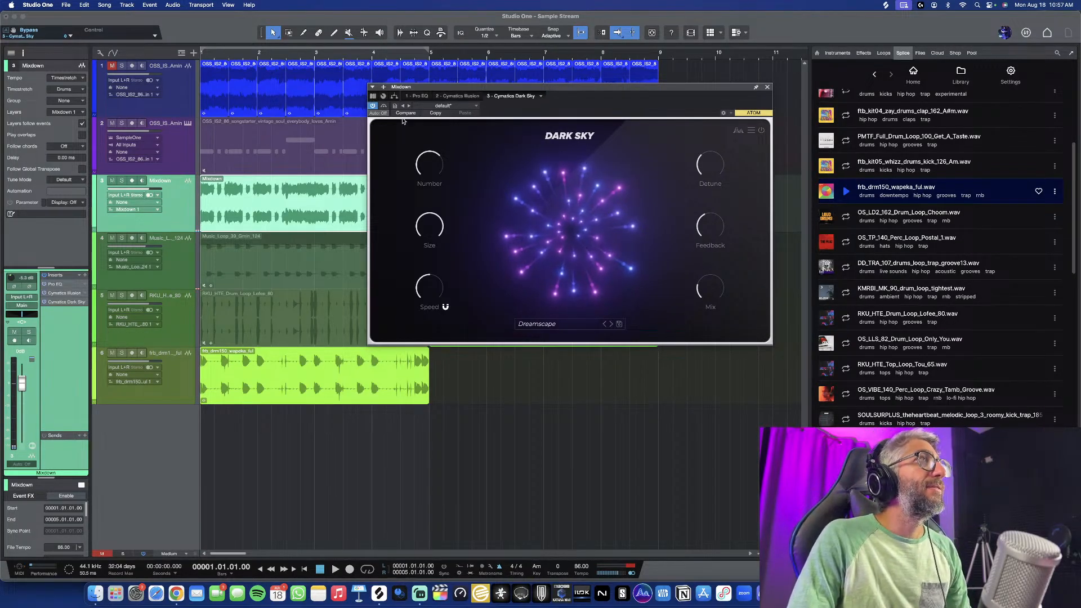
click(724, 113)
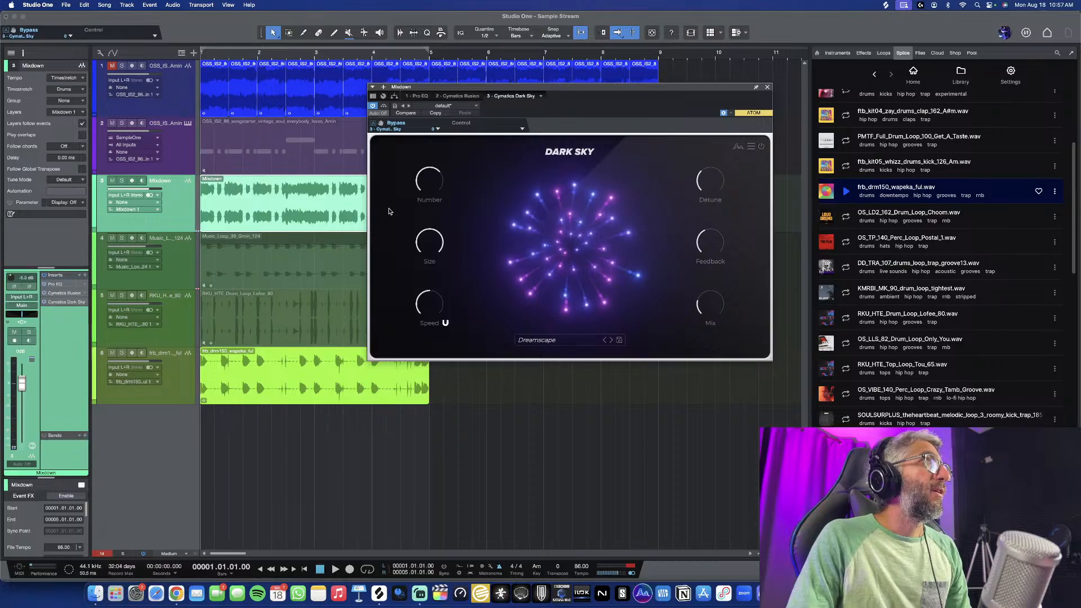
click(374, 125)
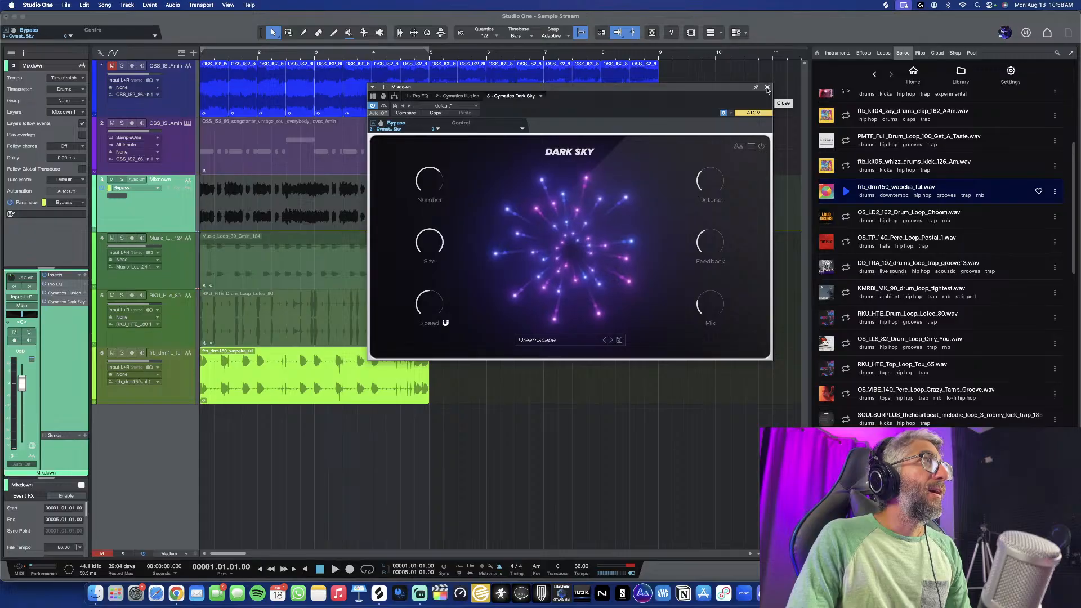
drag(706, 88, 666, 274)
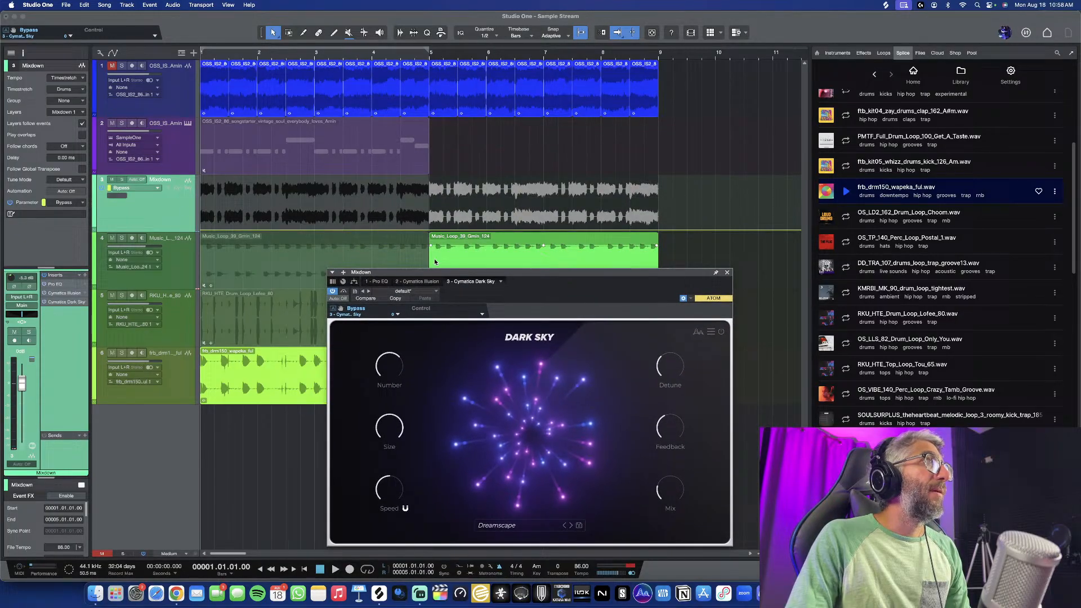
Draw Bypass automation on the Mixdown track, raising the second half and lowering the first half.
click(430, 230)
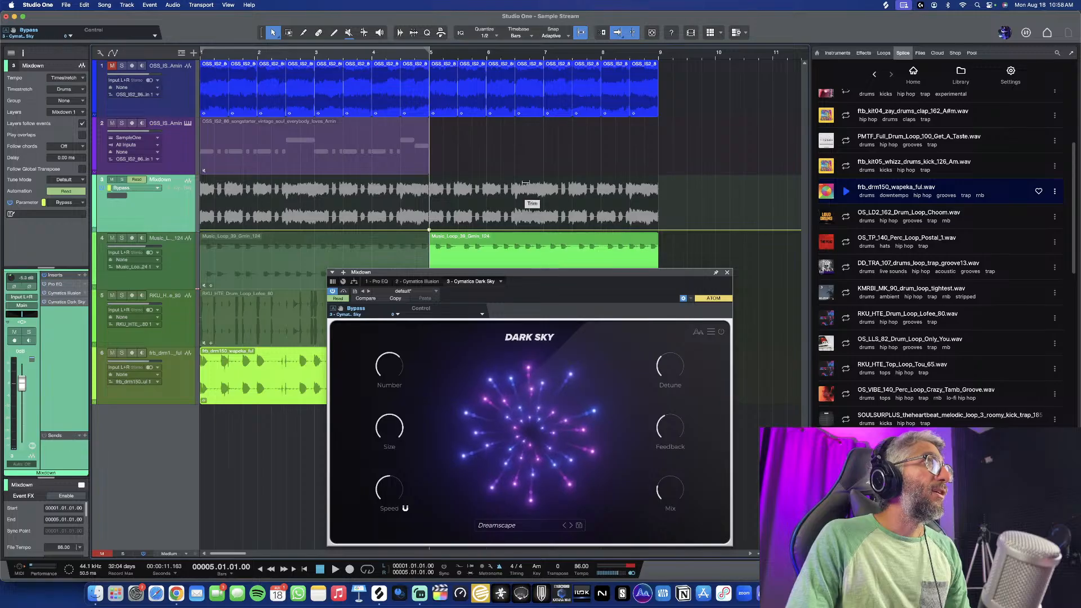
drag(527, 182, 530, 142)
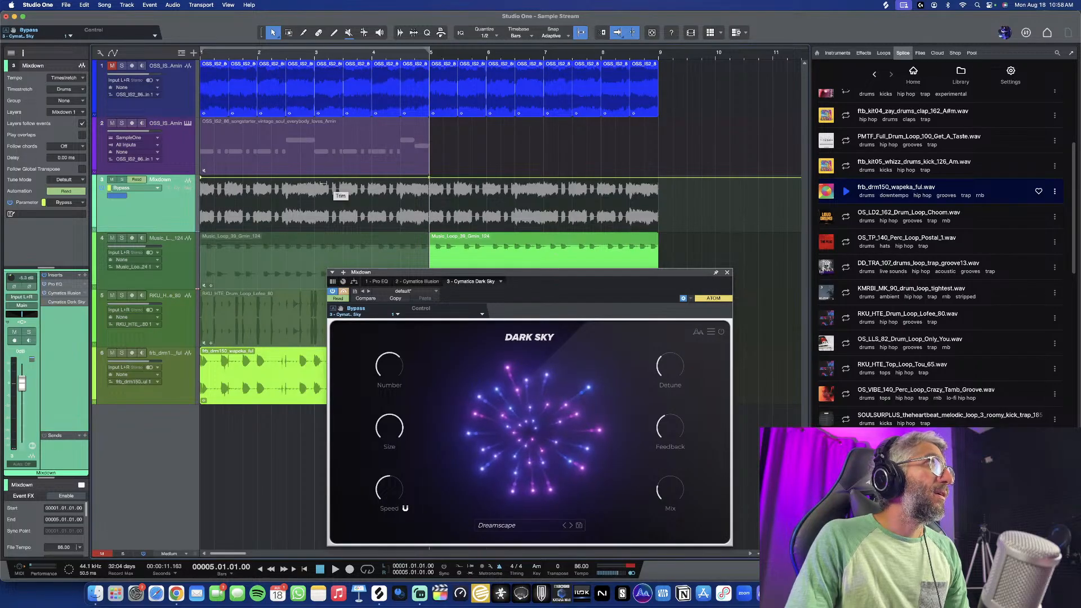
drag(319, 186, 319, 225)
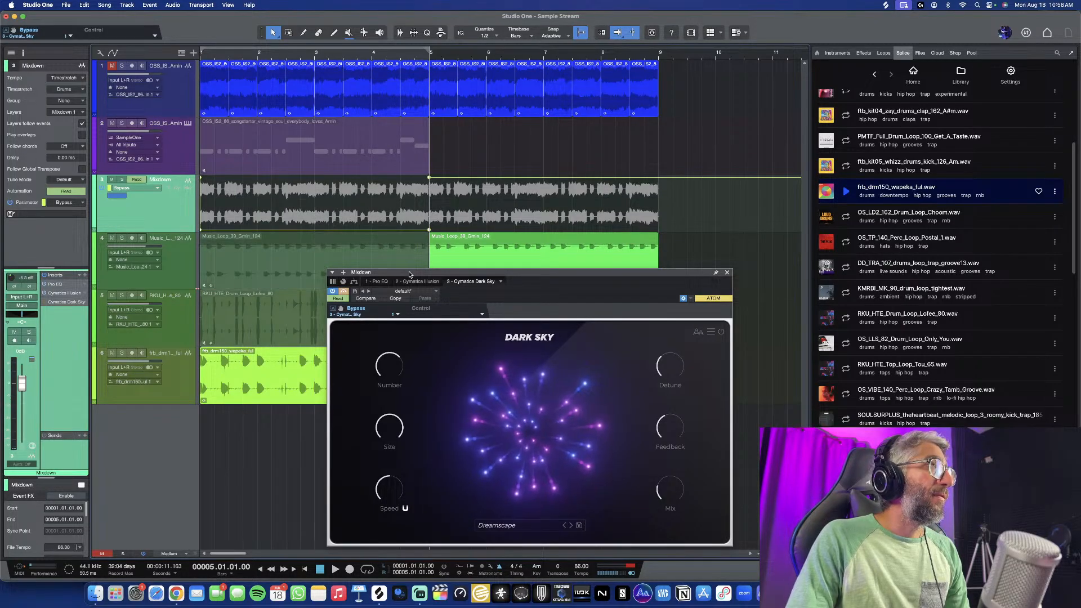
Play the arrangement from the start to hear the bypass automation, close the plugin window, and stop.
key(comma)
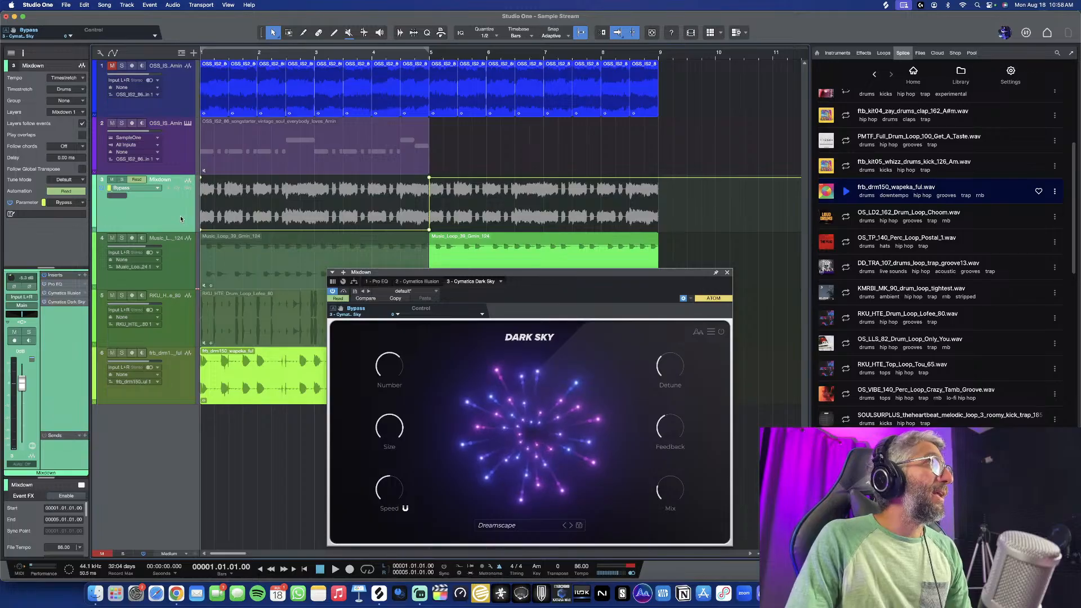
key(space)
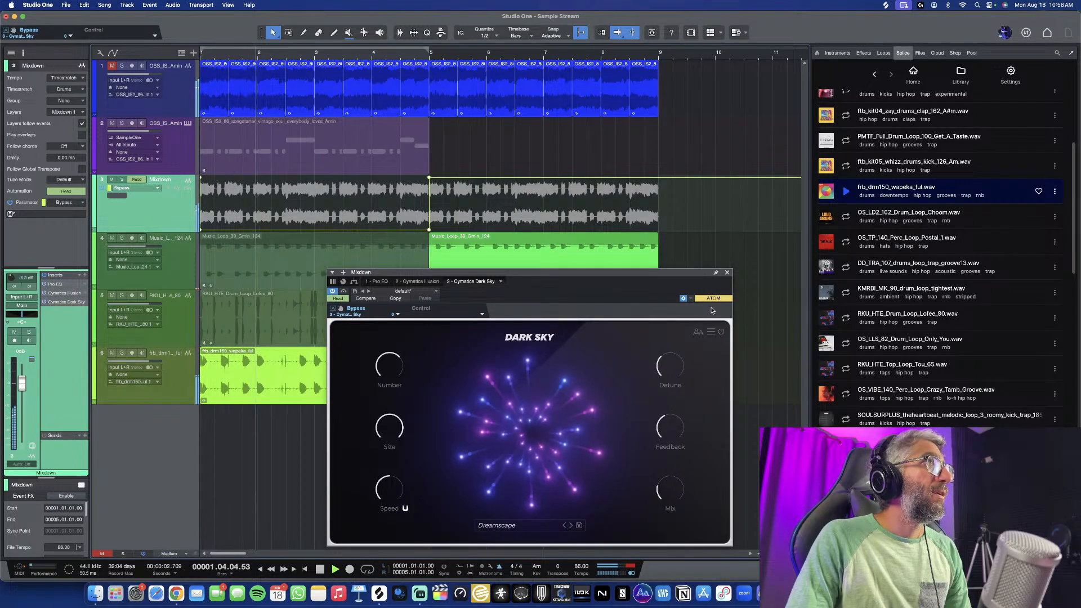
click(727, 273)
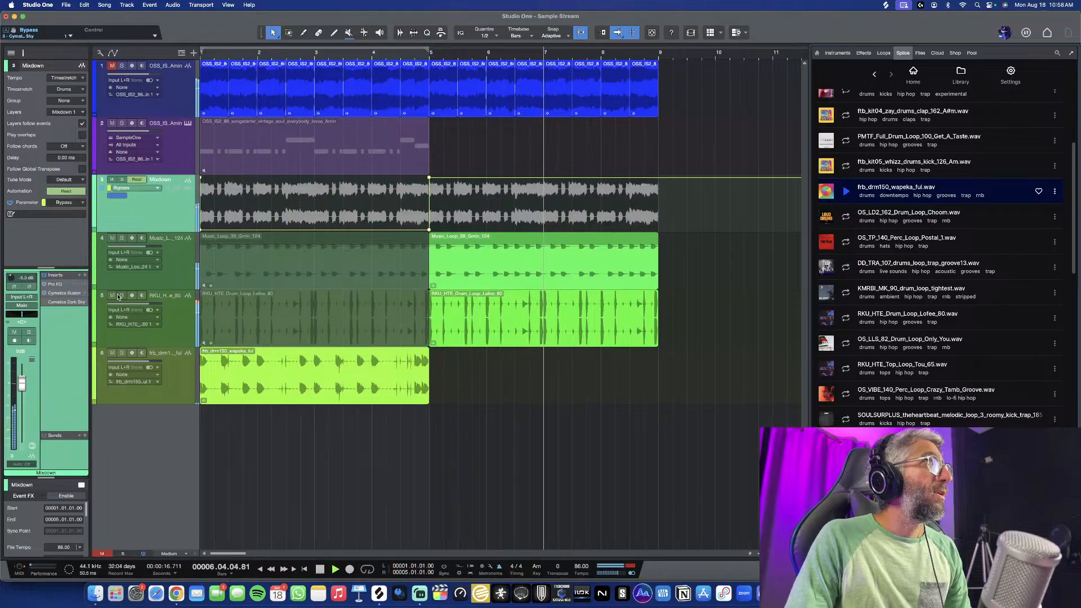
key(space)
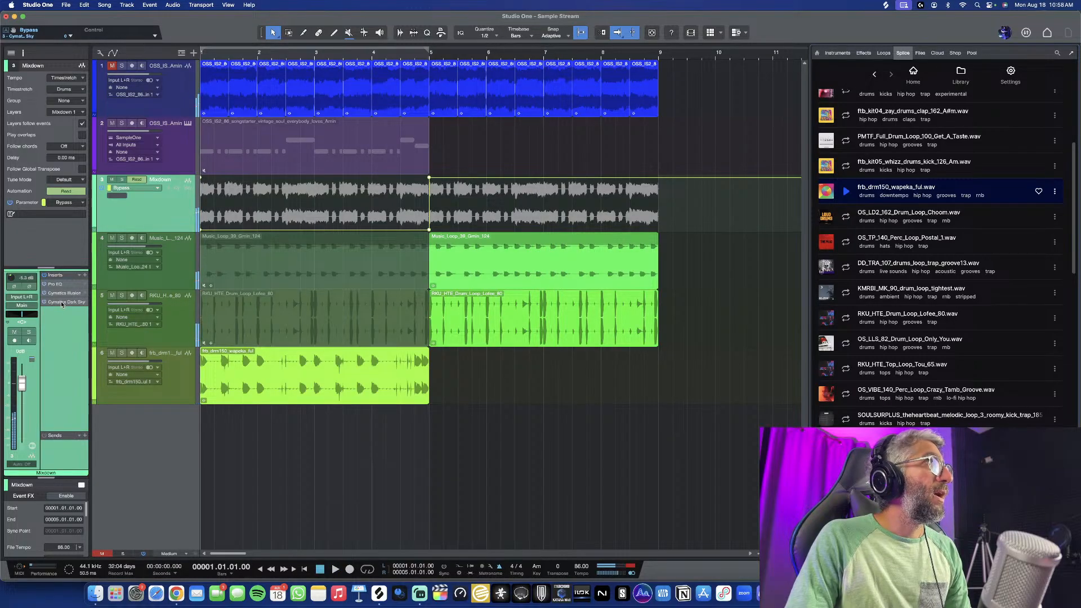
Reopen Dark Sky and invert the Bypass automation, raising the first half and lowering the second, then play and close it.
click(430, 58)
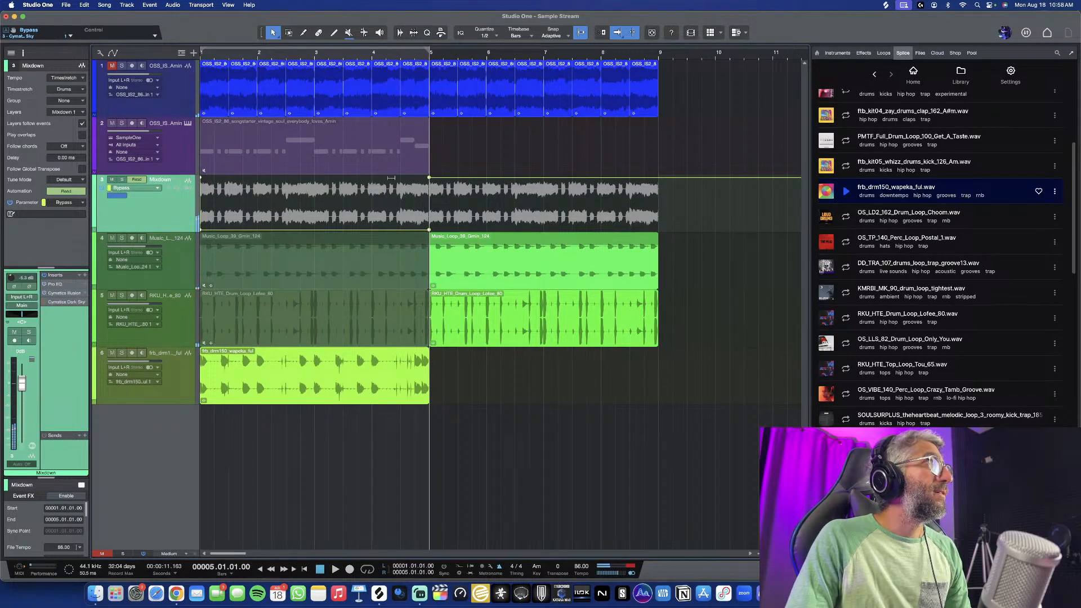
click(65, 303)
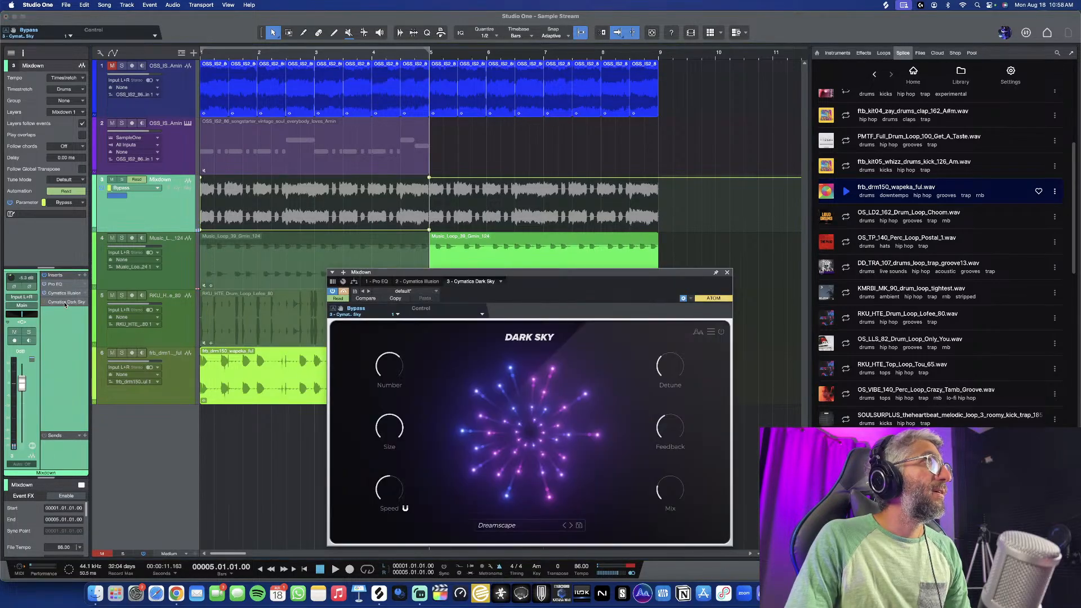
key(Home)
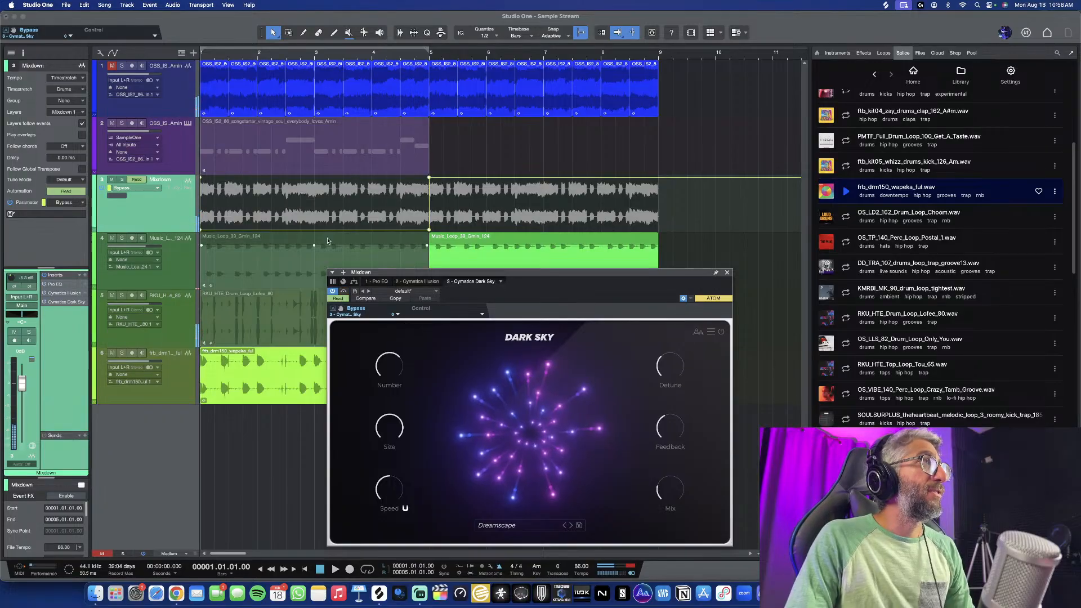
drag(301, 181, 303, 147)
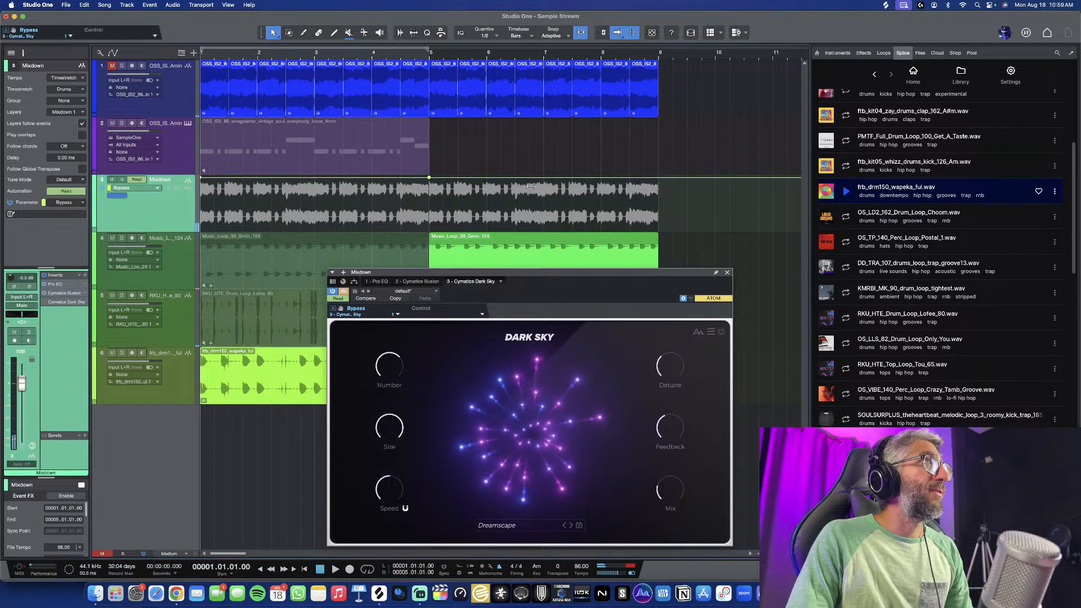
drag(531, 184, 529, 220)
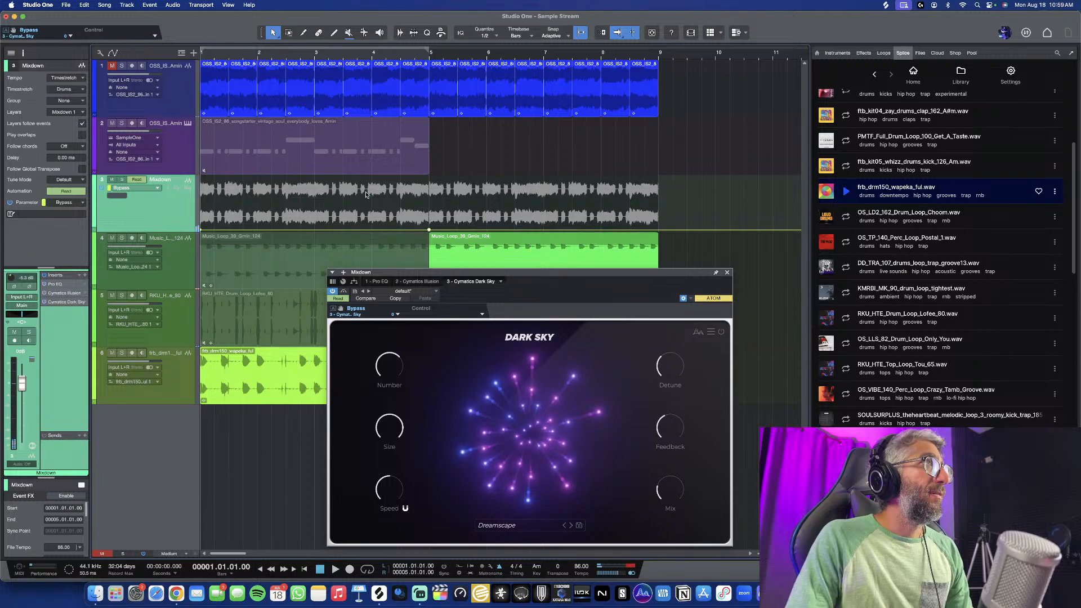
drag(417, 231, 418, 181)
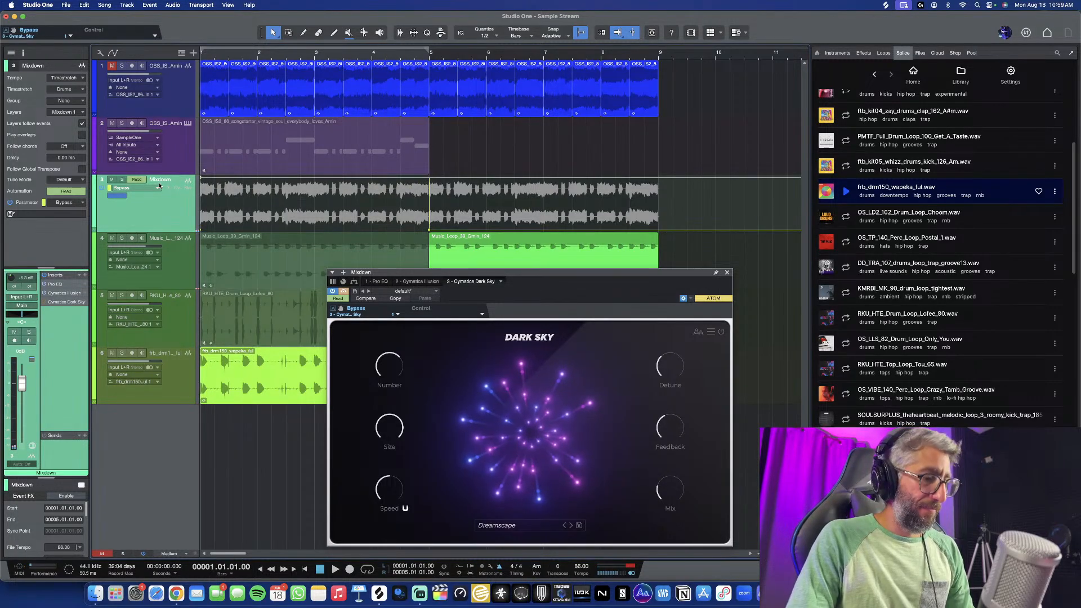
key(space)
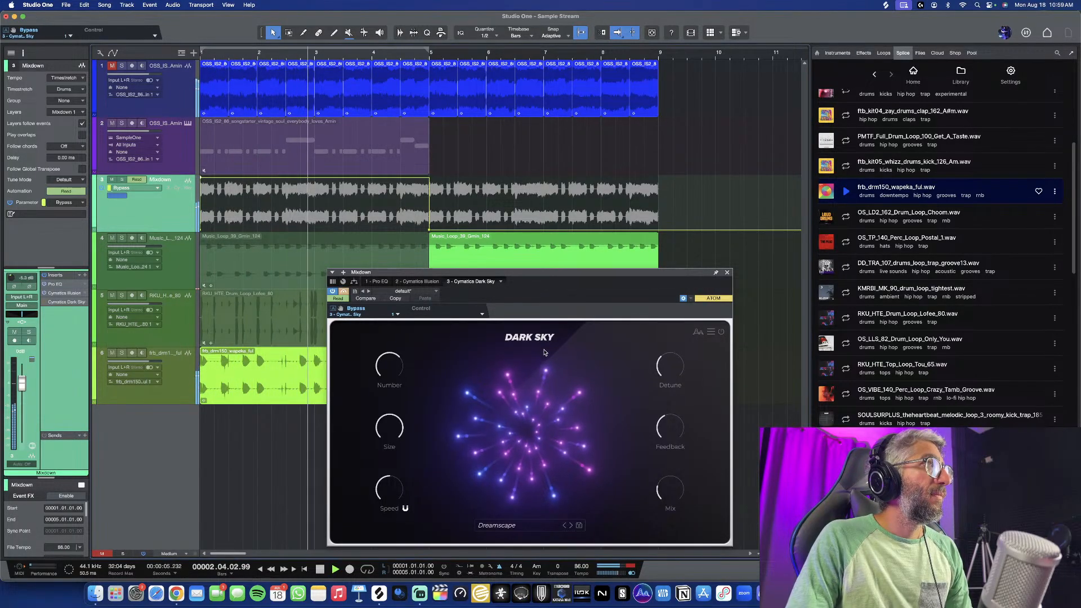
click(727, 273)
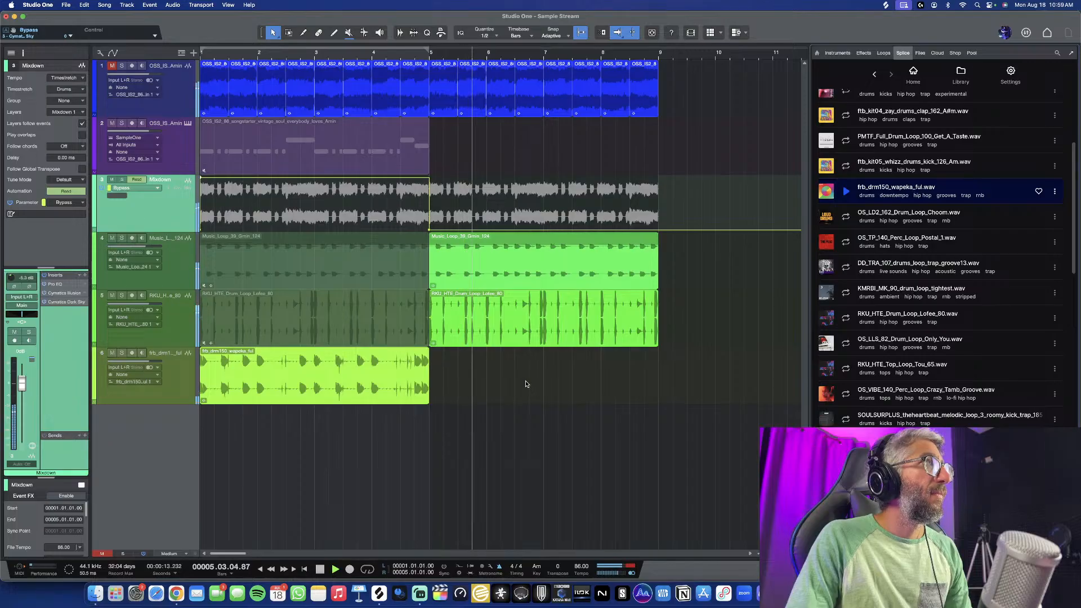
Select the second-half Mixdown, Music_Loop_39_Gmin_124 and RKU_HTE_Drum_Loop_Lofee_80 events and duplicate them after themselves.
scroll(552, 401, up, 2)
scroll(552, 401, up, 1)
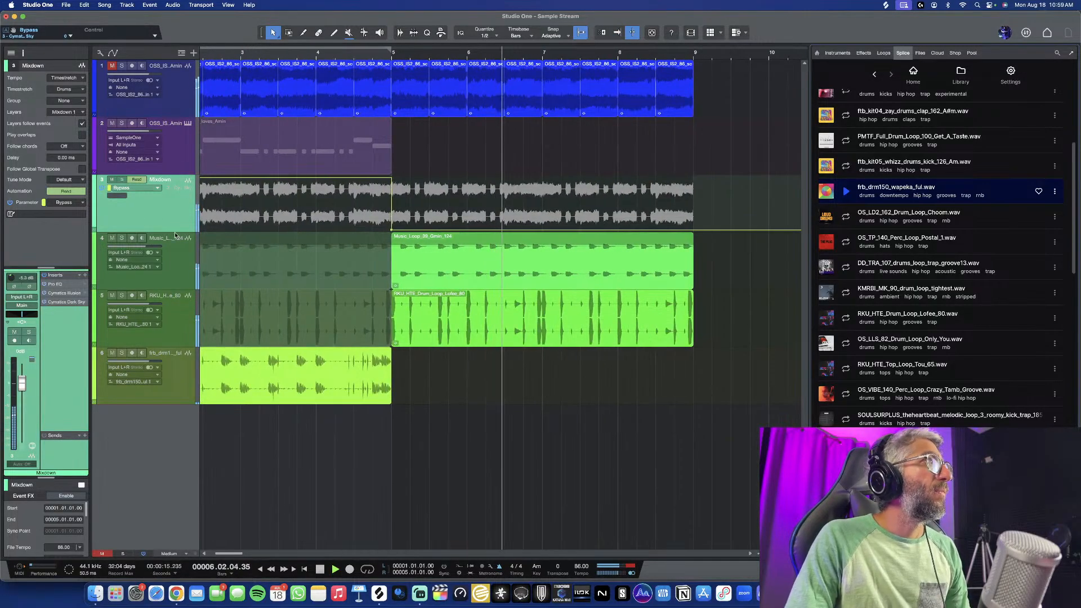
click(114, 53)
click(115, 54)
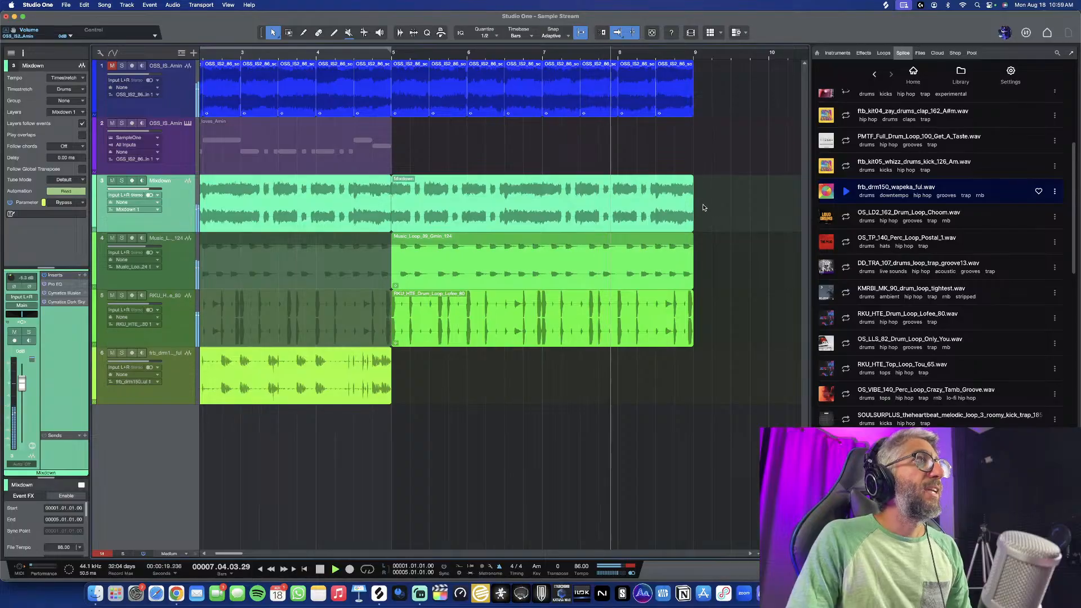
drag(754, 177, 490, 323)
key(d)
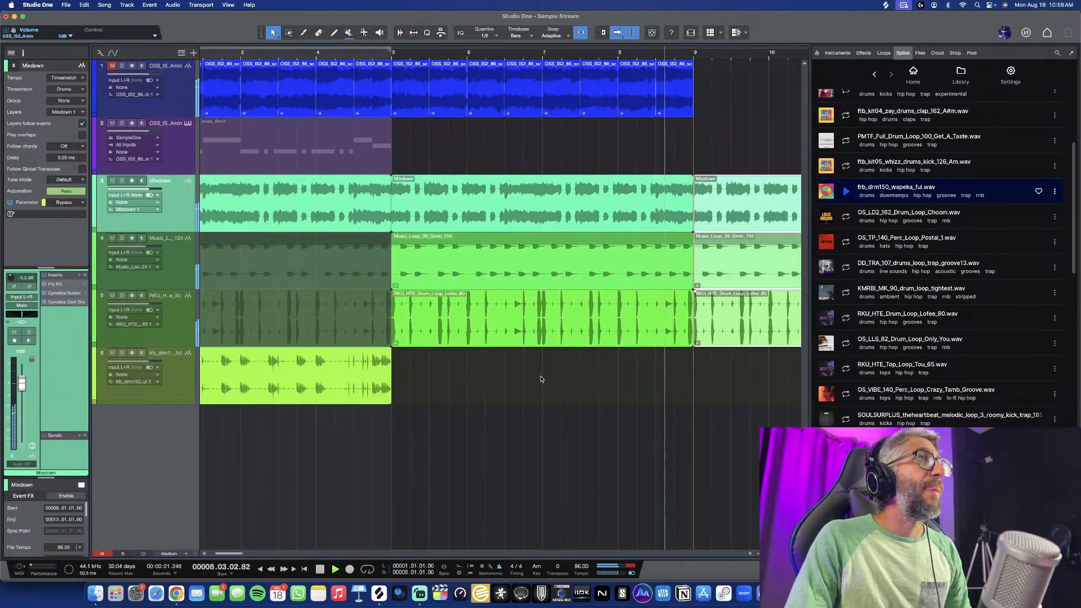
Switch to Streamlabs Desktop and select the Cam Only scene.
scroll(540, 375, down, 3)
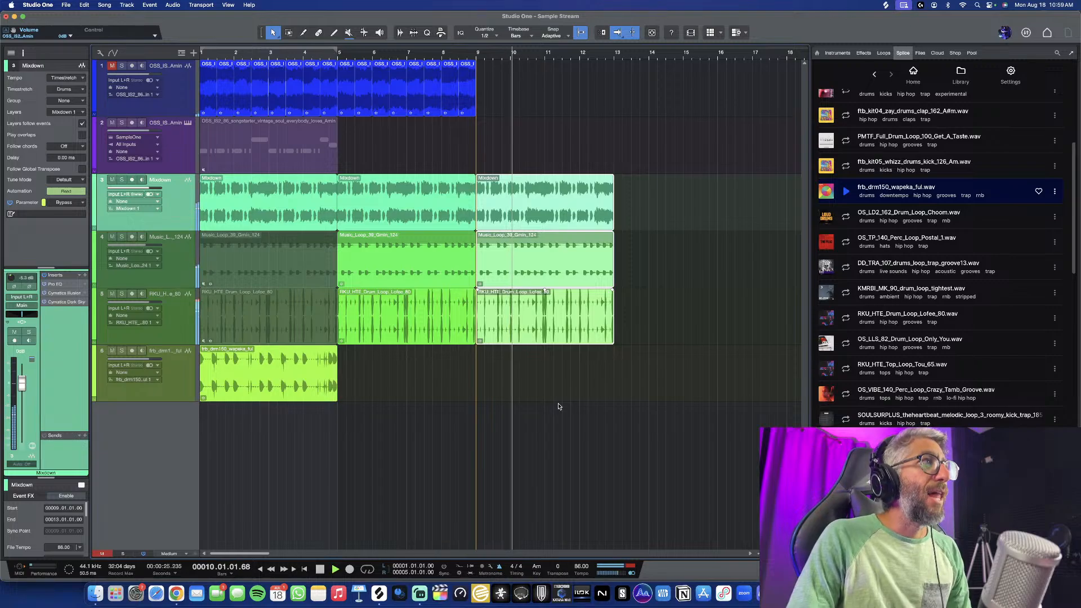
scroll(559, 406, down, 2)
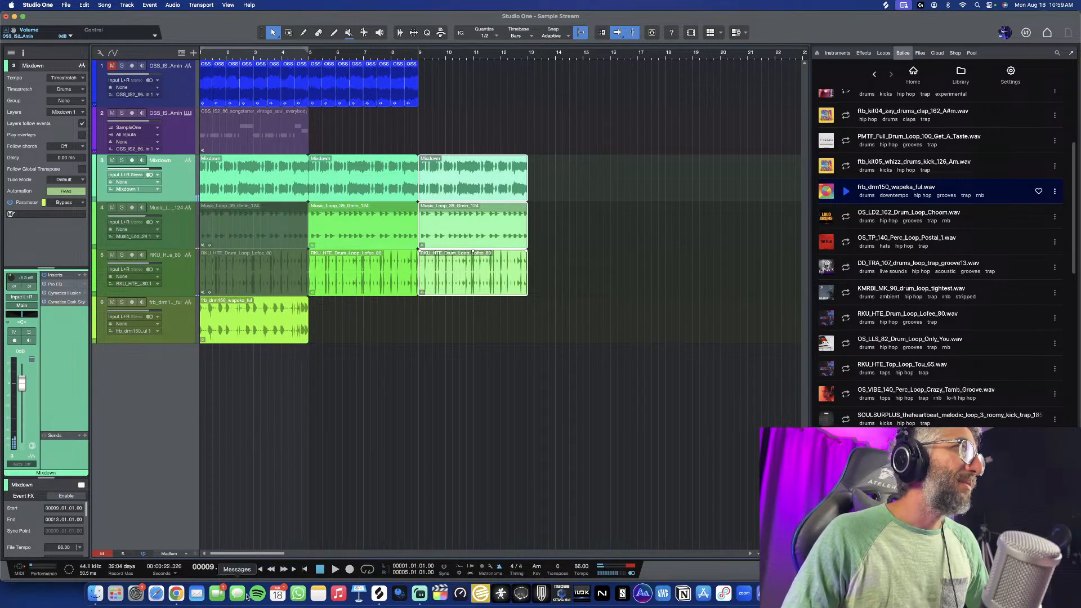
click(419, 594)
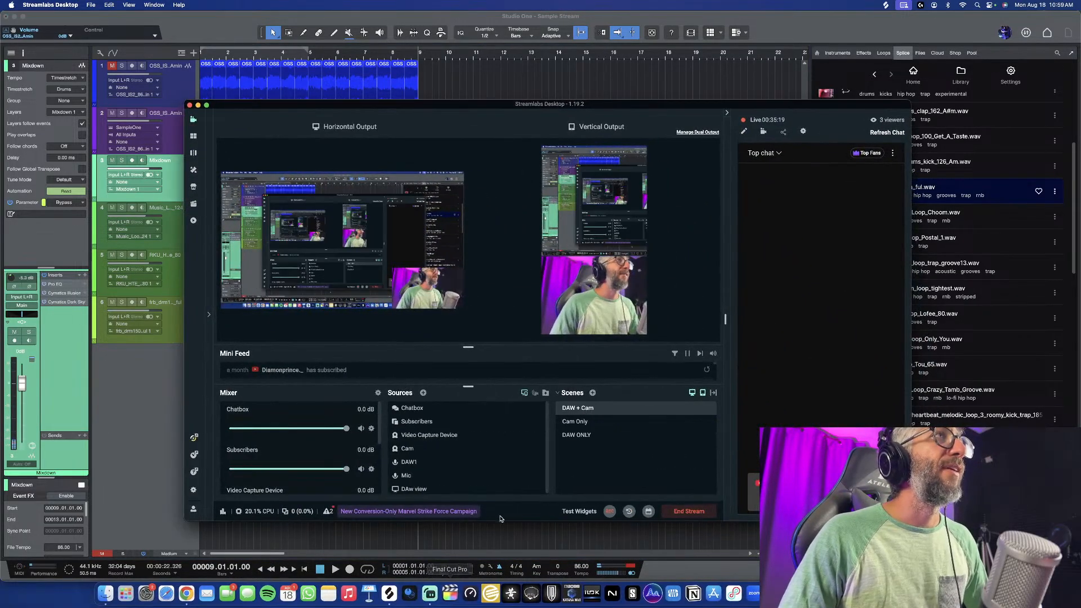
click(583, 423)
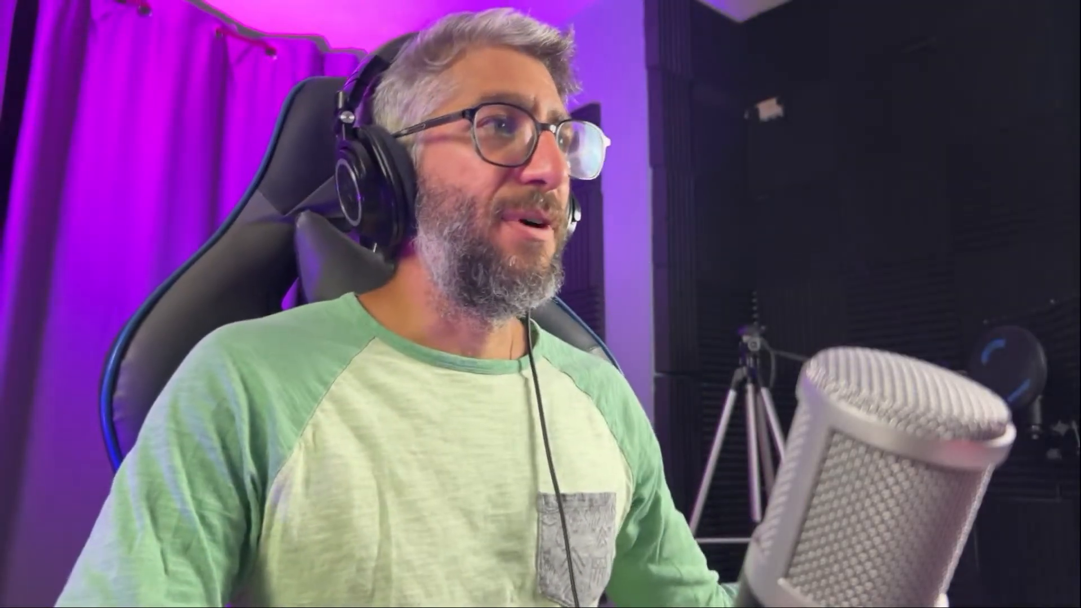
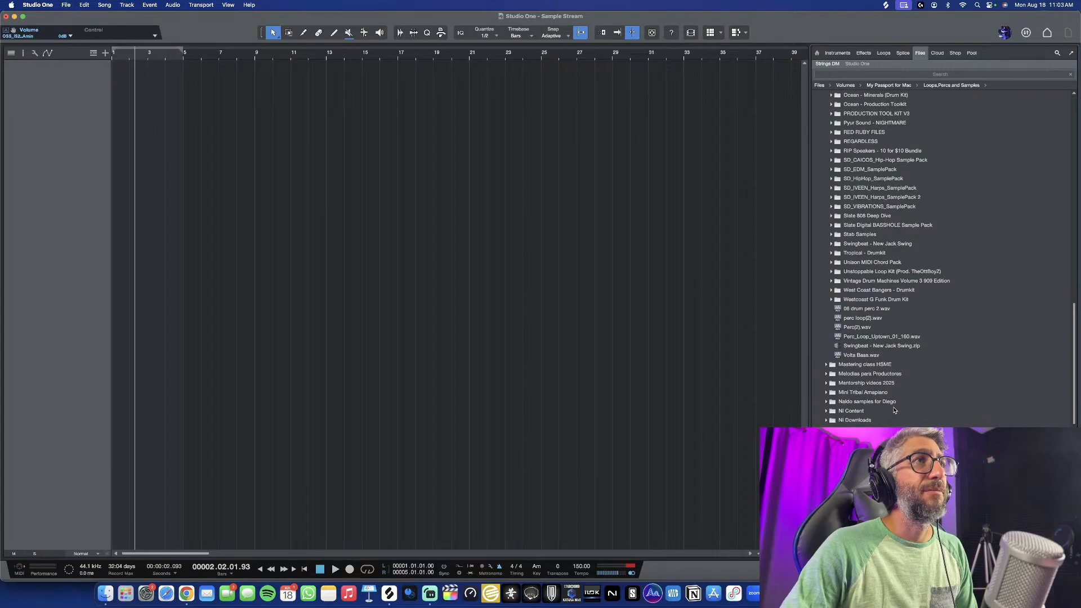
scroll(895, 410, down, 3)
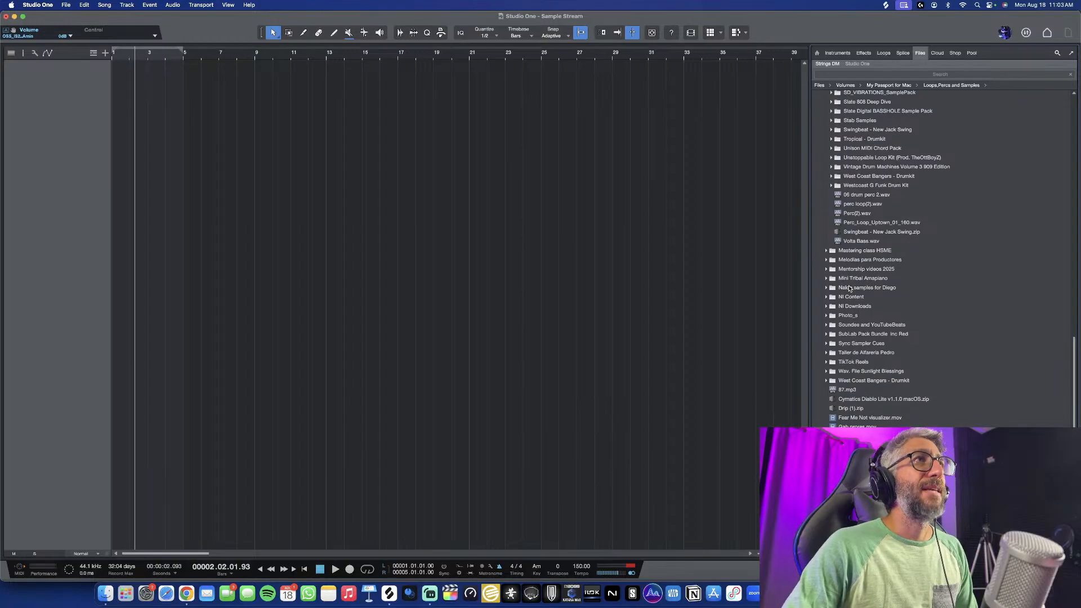
Browse the sample files to the Full Melodies folder of Glyph - Ethnic Melody Kit in the RIP Speakers bundle.
scroll(849, 288, up, 4)
scroll(846, 323, up, 2)
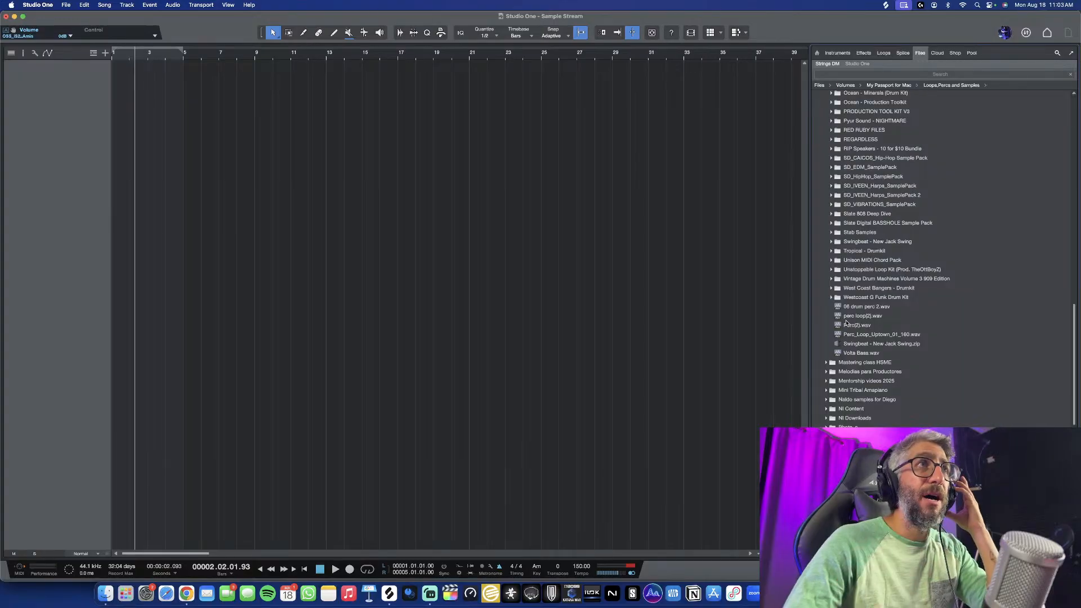
scroll(927, 402, down, 1)
scroll(926, 402, down, 2)
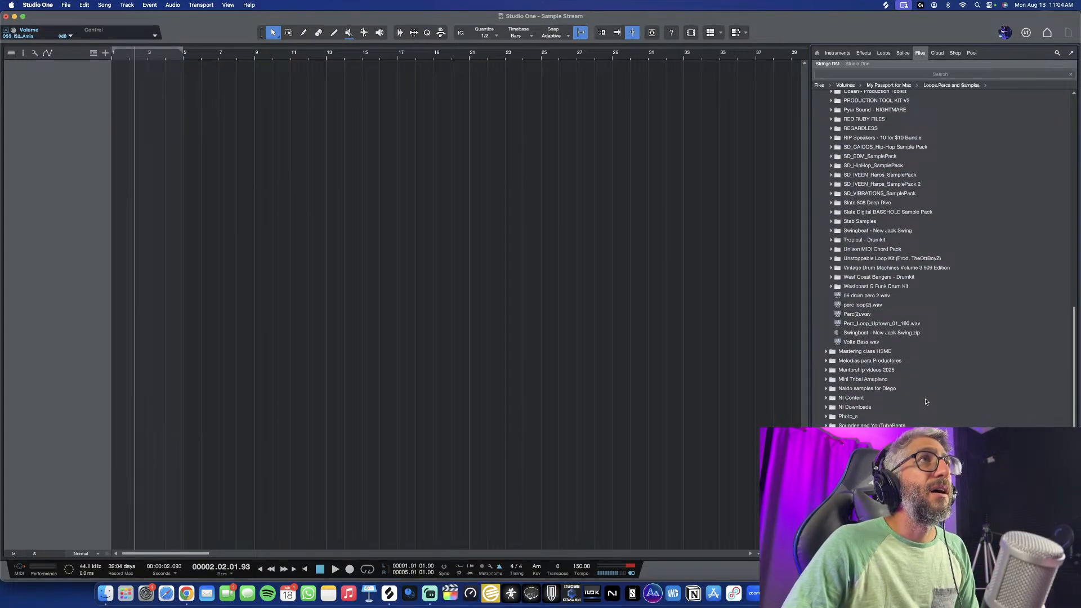
scroll(927, 401, up, 1)
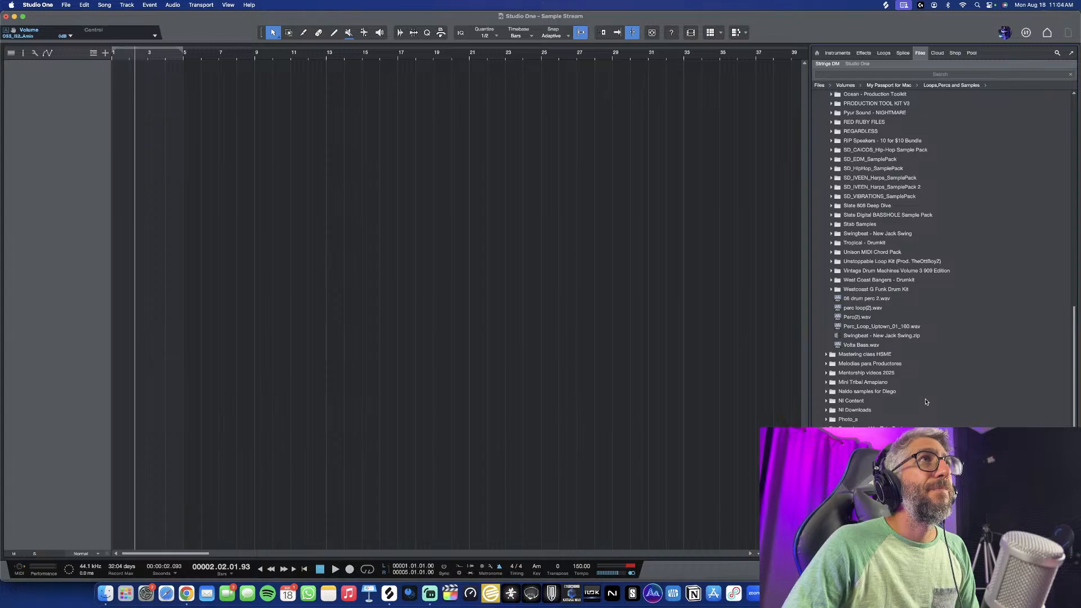
scroll(926, 402, up, 5)
click(831, 199)
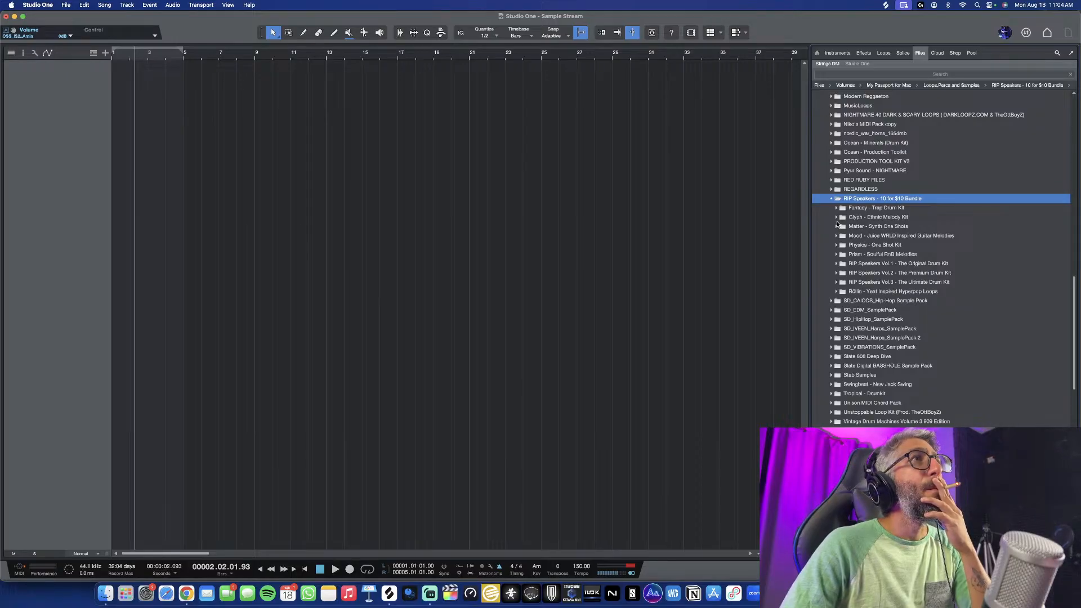
click(837, 218)
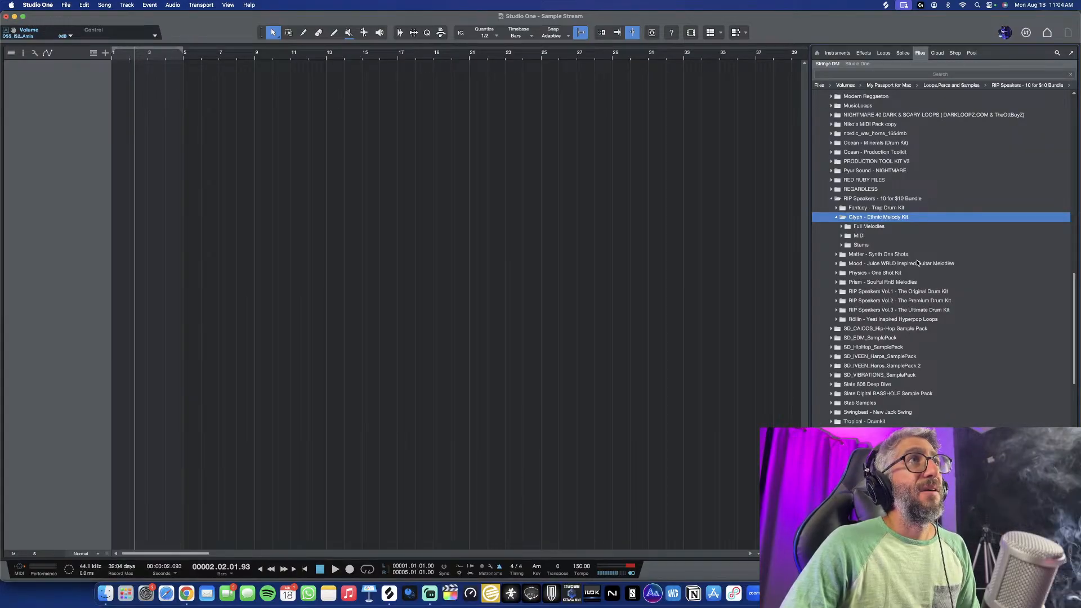
click(842, 226)
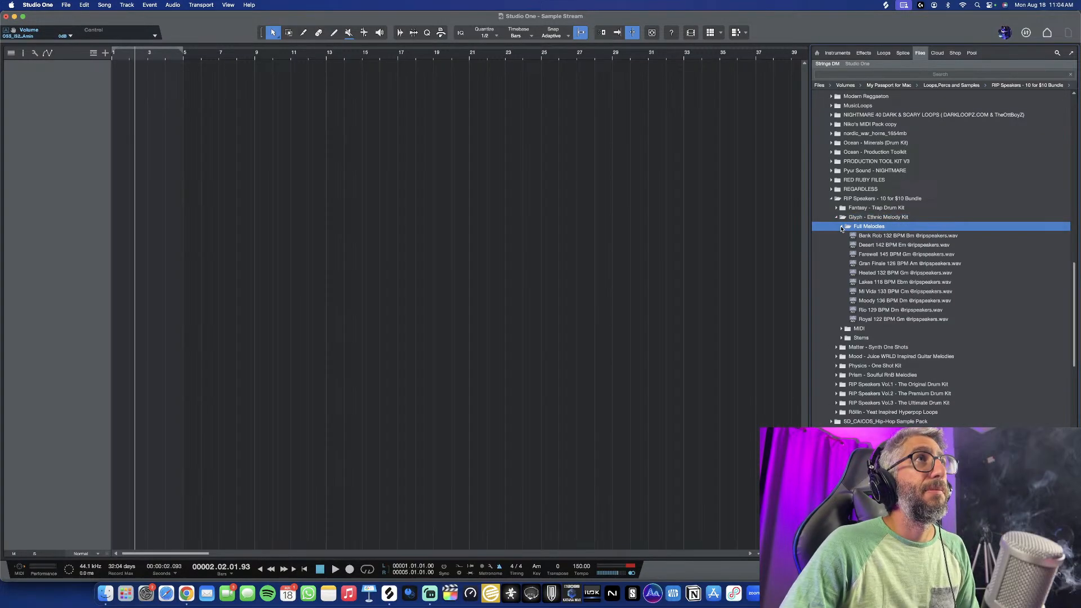
Preview the melody loops in the Full Melodies folder one after another.
key(Down)
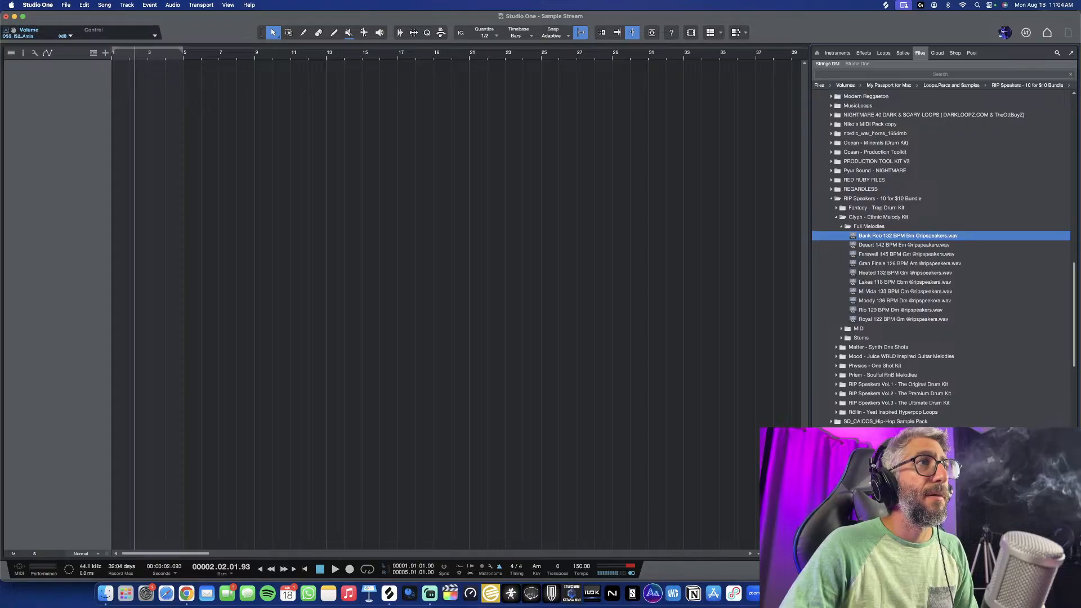
click(901, 246)
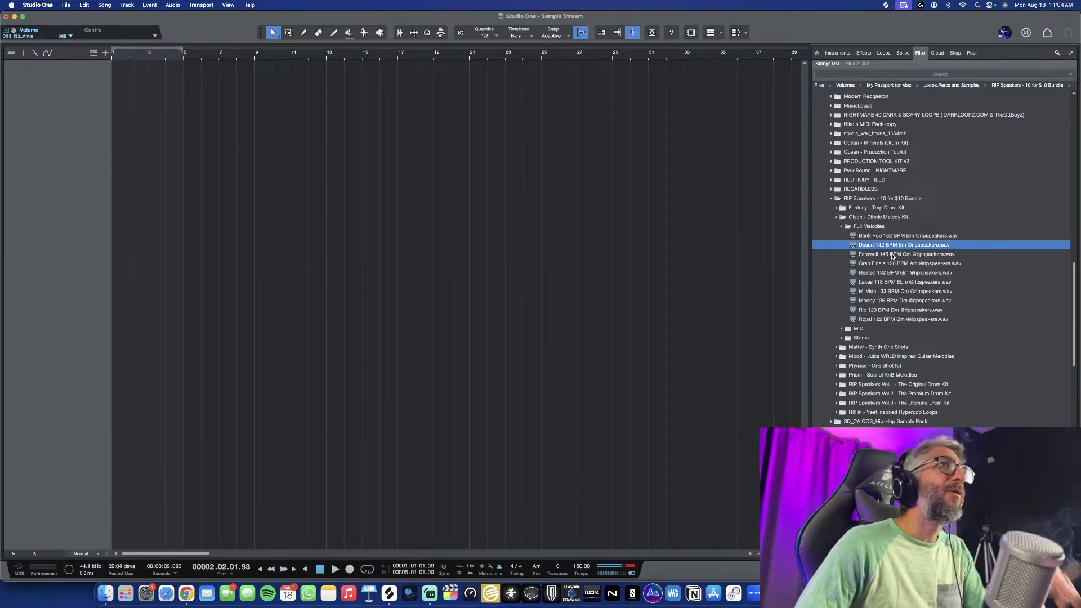
click(886, 255)
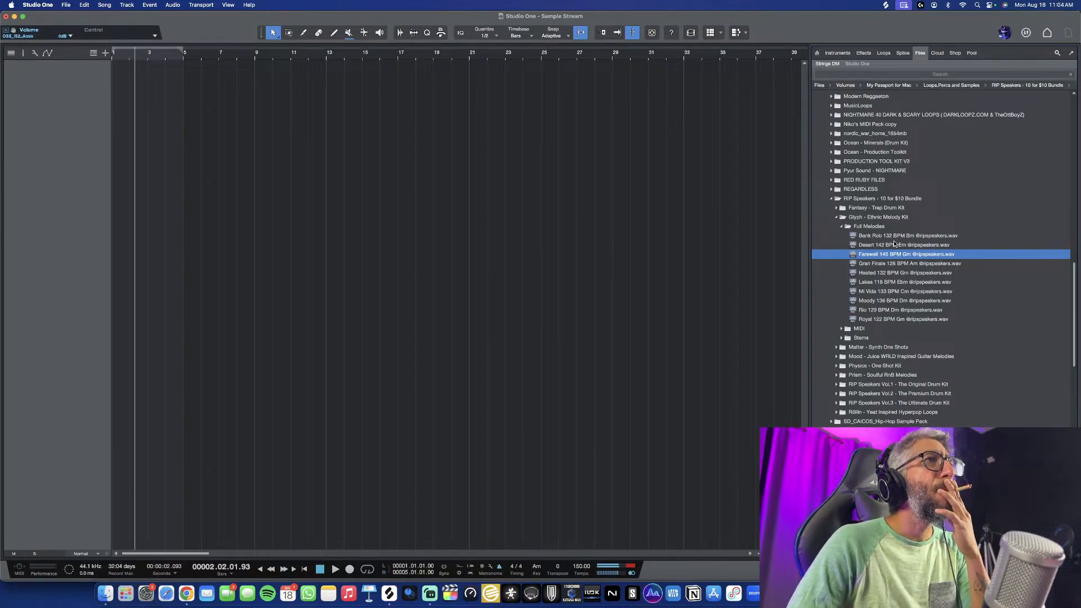
key(Down)
key(Down)
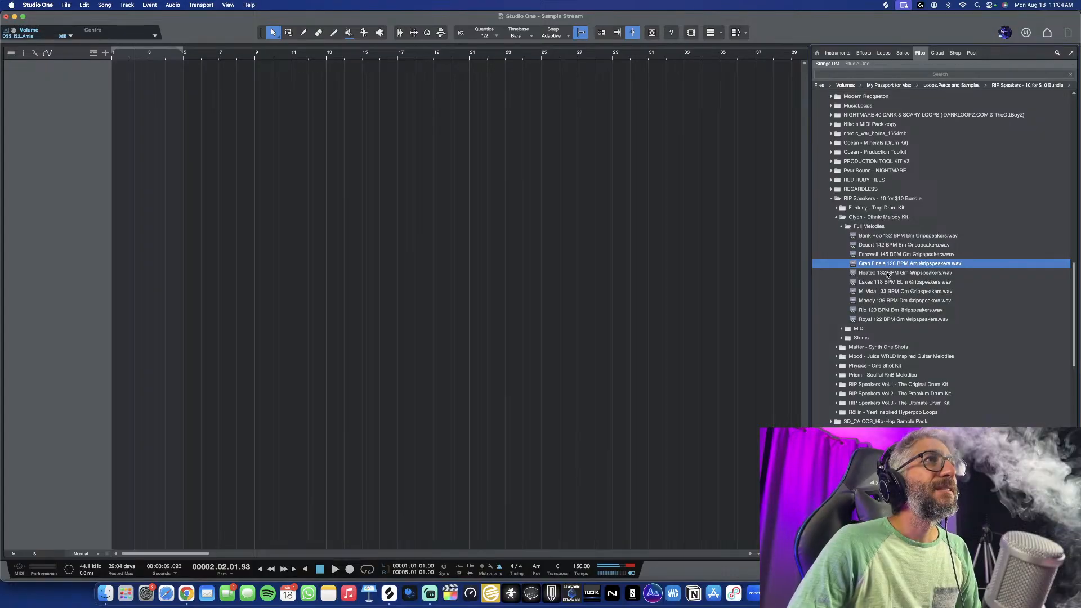
click(886, 237)
click(890, 248)
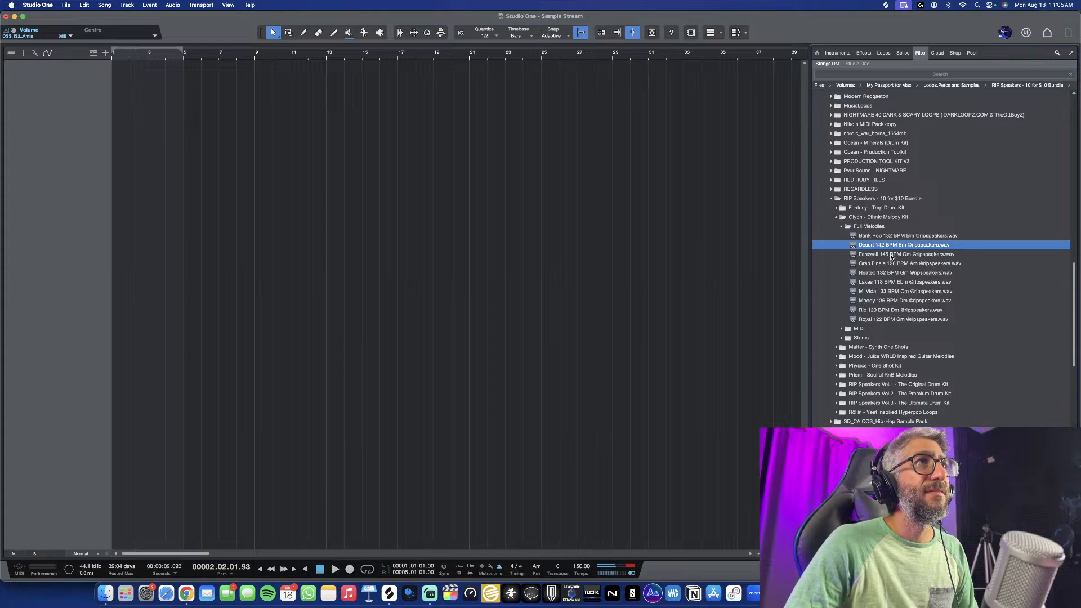
click(893, 255)
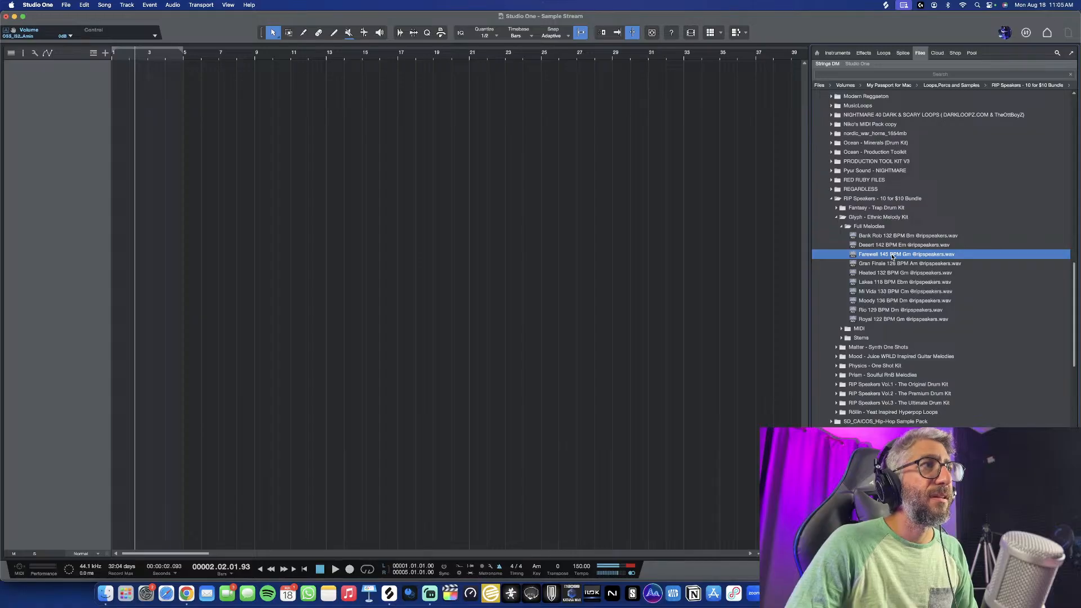
click(893, 263)
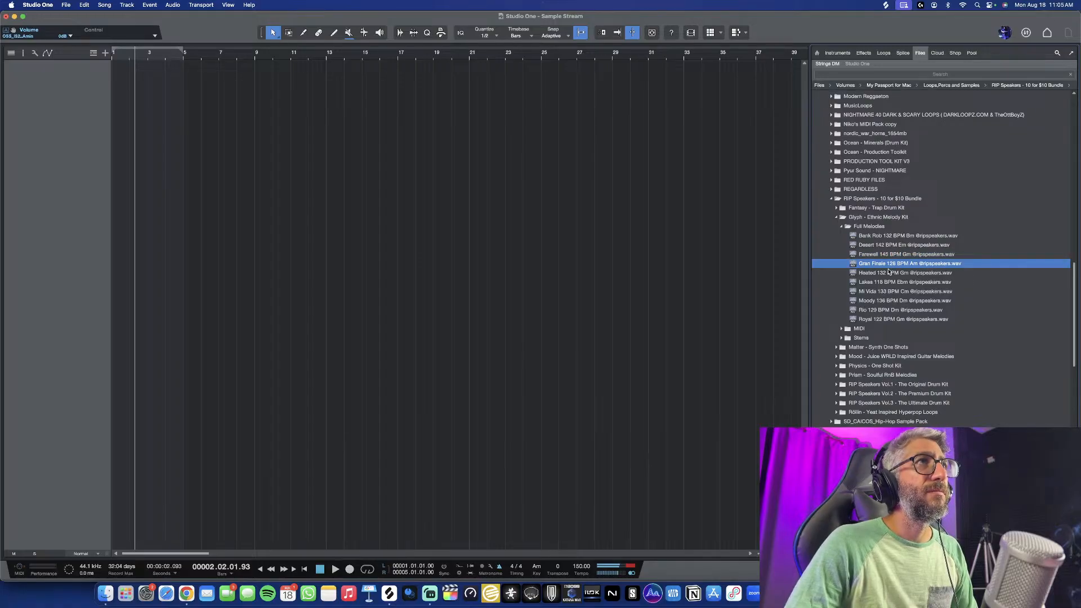
click(889, 273)
click(884, 283)
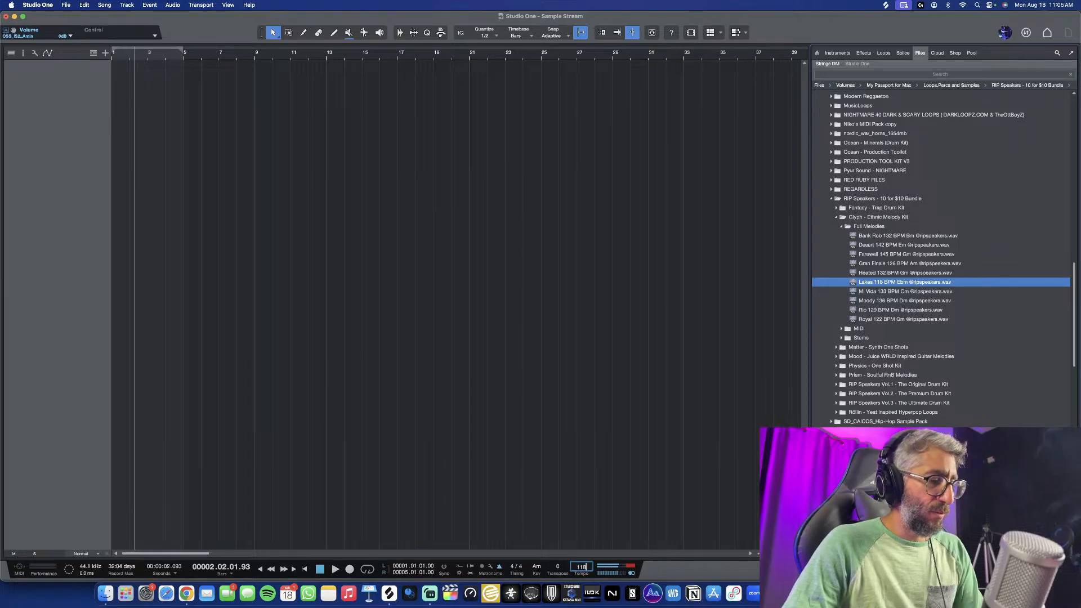
Set the song tempo to 118 BPM and add the Lakes 118 BPM Ebm loop to a new track at bar 1.
key(Return)
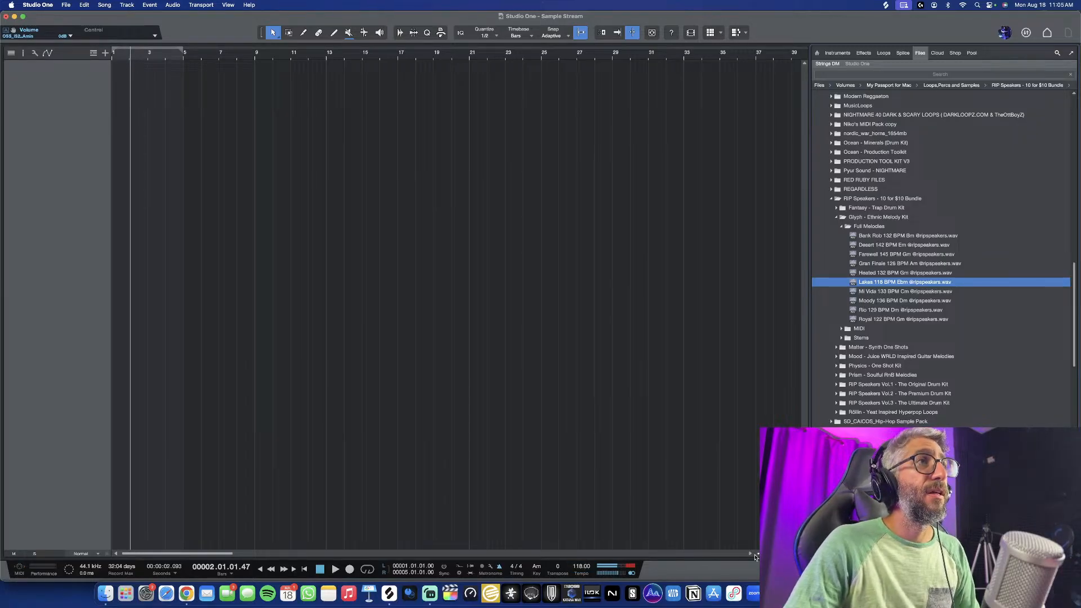
key(space)
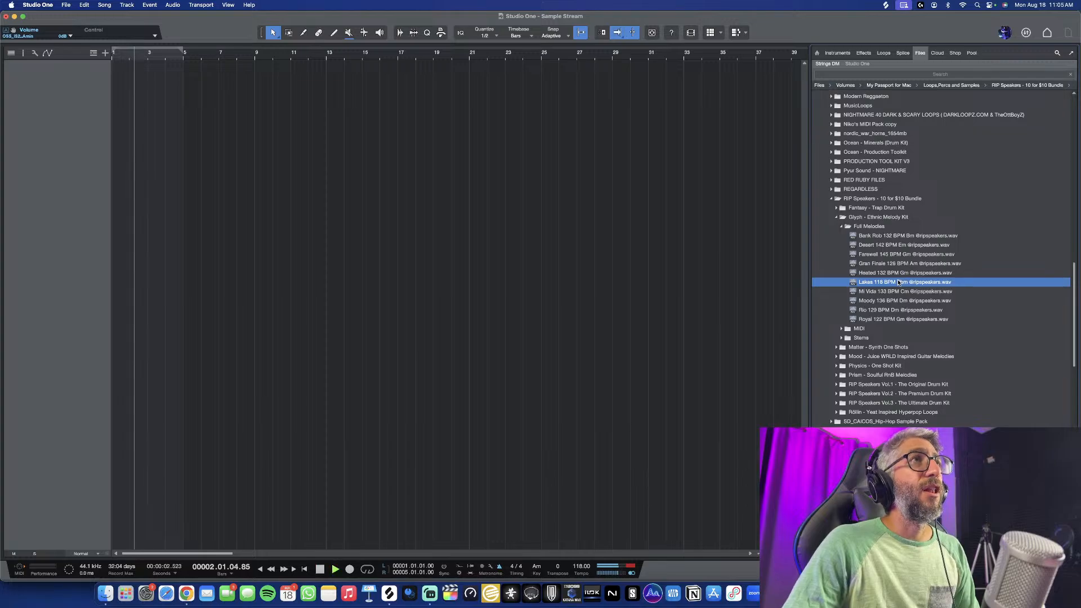
key(space)
drag(908, 285, 121, 114)
key(shift+e)
key(shift+e)
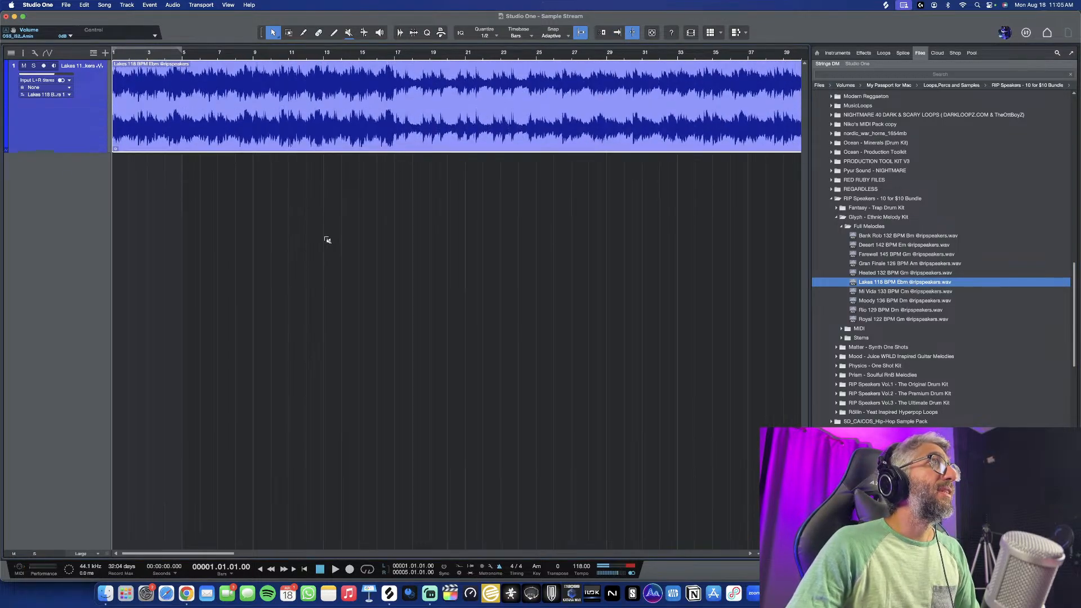
Play the melody loop from bars 17 and 9 to audition its sections.
key(w)
key(w)
key(shift+e)
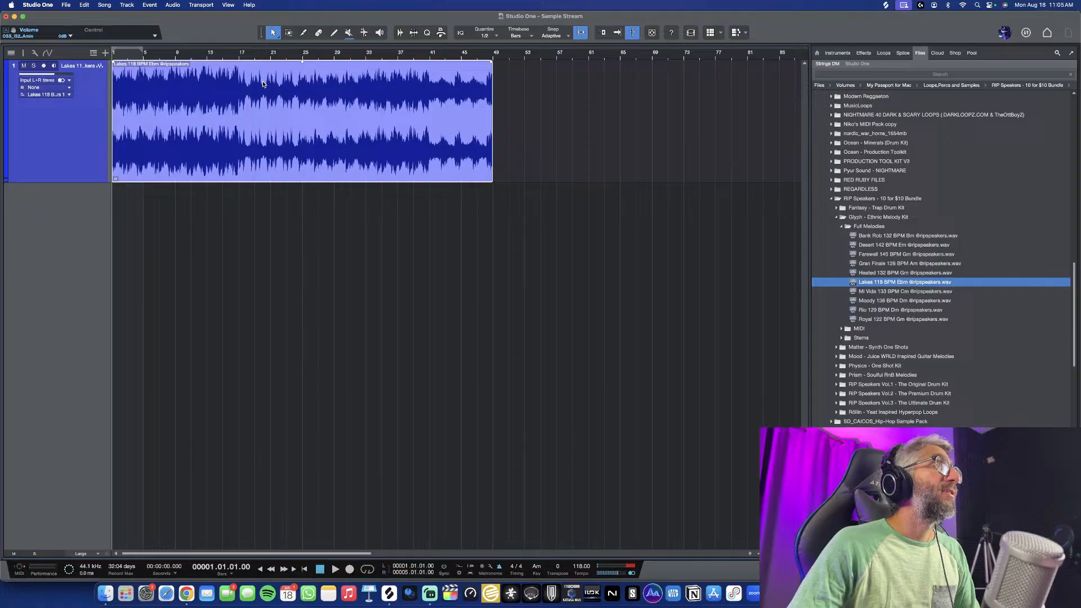
click(240, 53)
key(space)
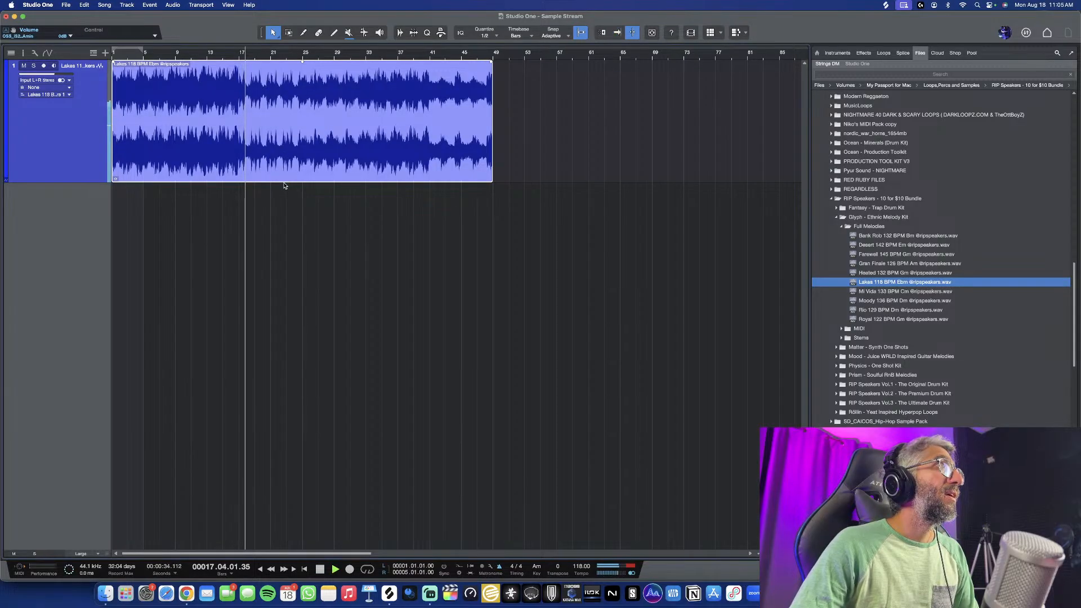
key(f)
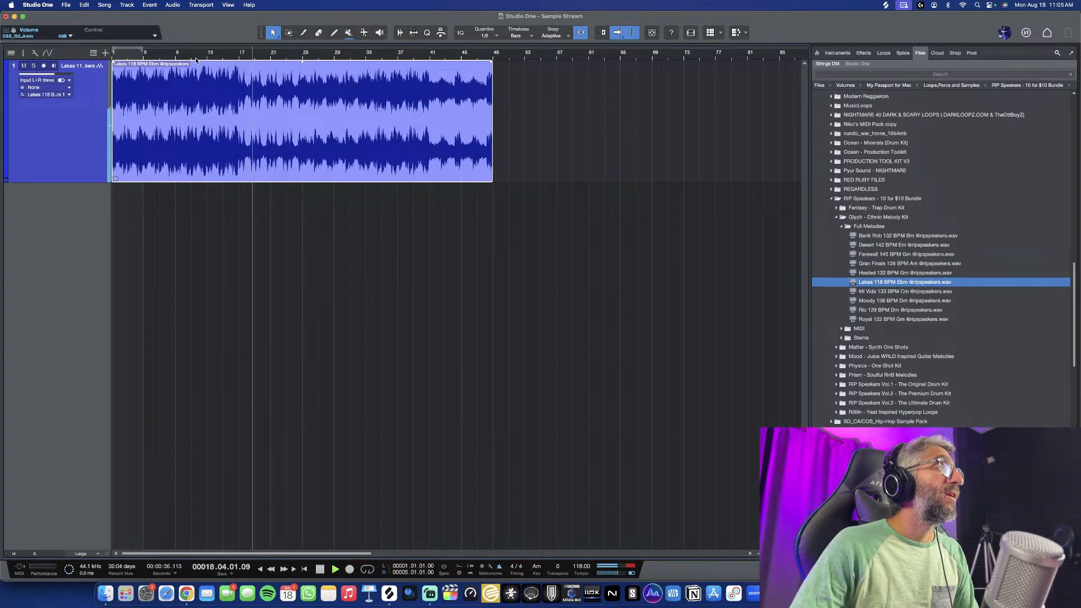
click(175, 53)
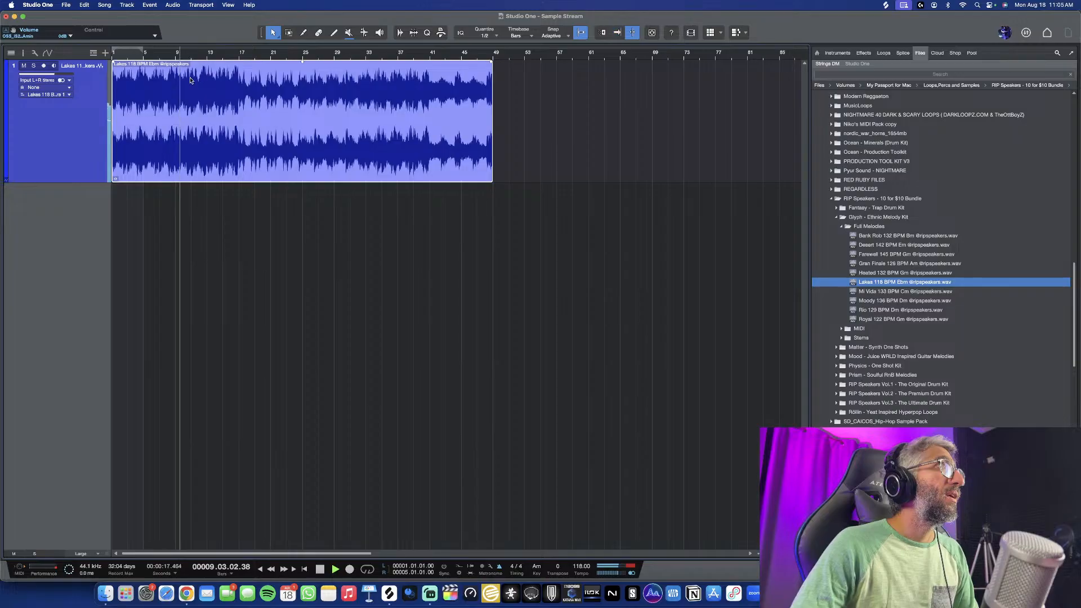
click(240, 57)
key(space)
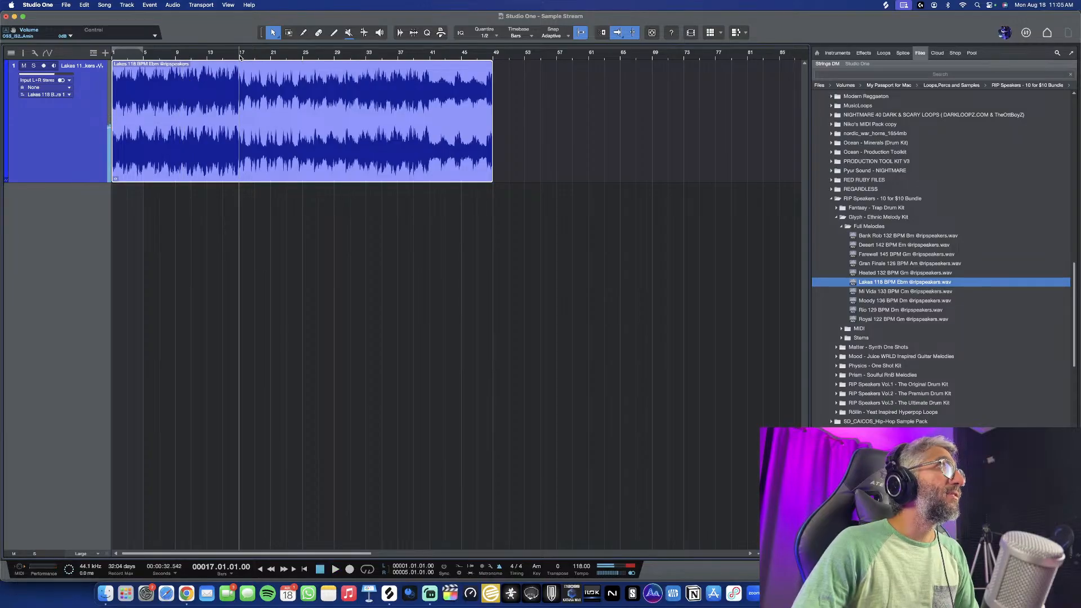
Split the melody loop at bar 17 and delete the part after the split.
drag(240, 56, 239, 94)
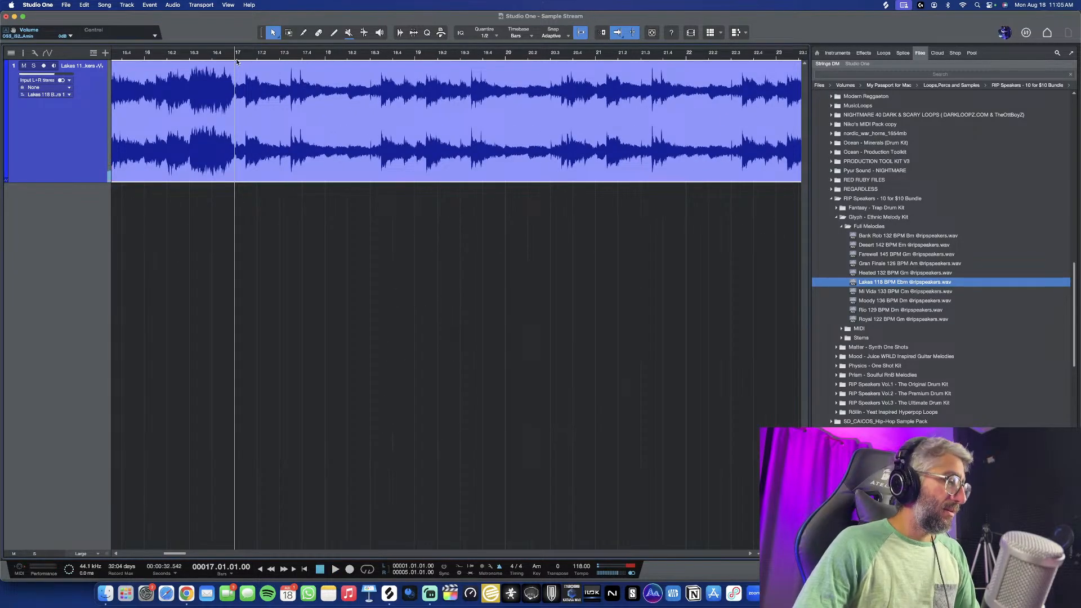
click(237, 87)
key(1)
scroll(309, 176, down, 10)
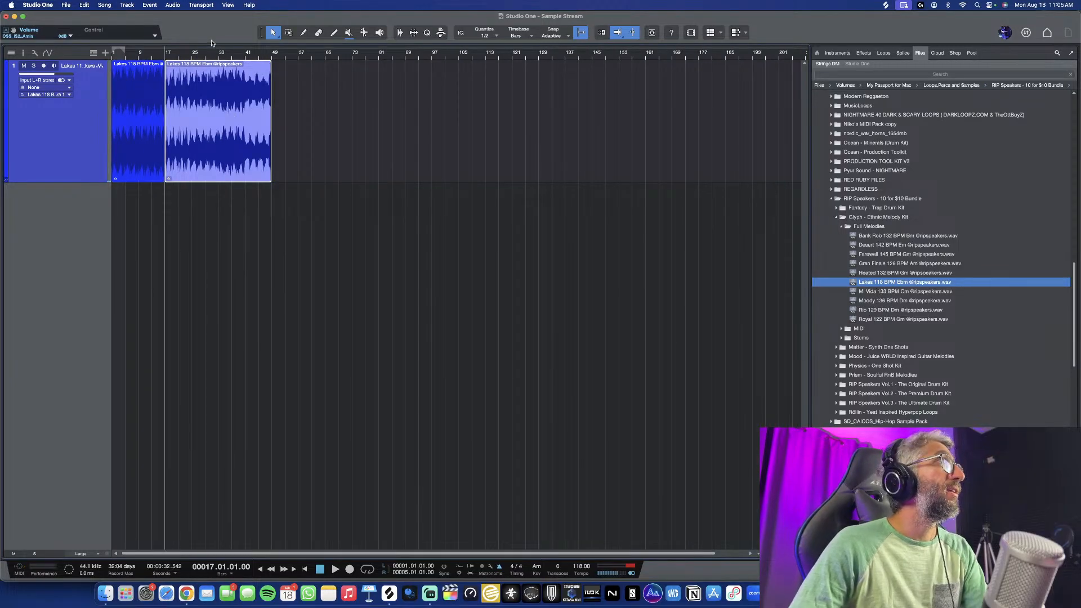
click(221, 54)
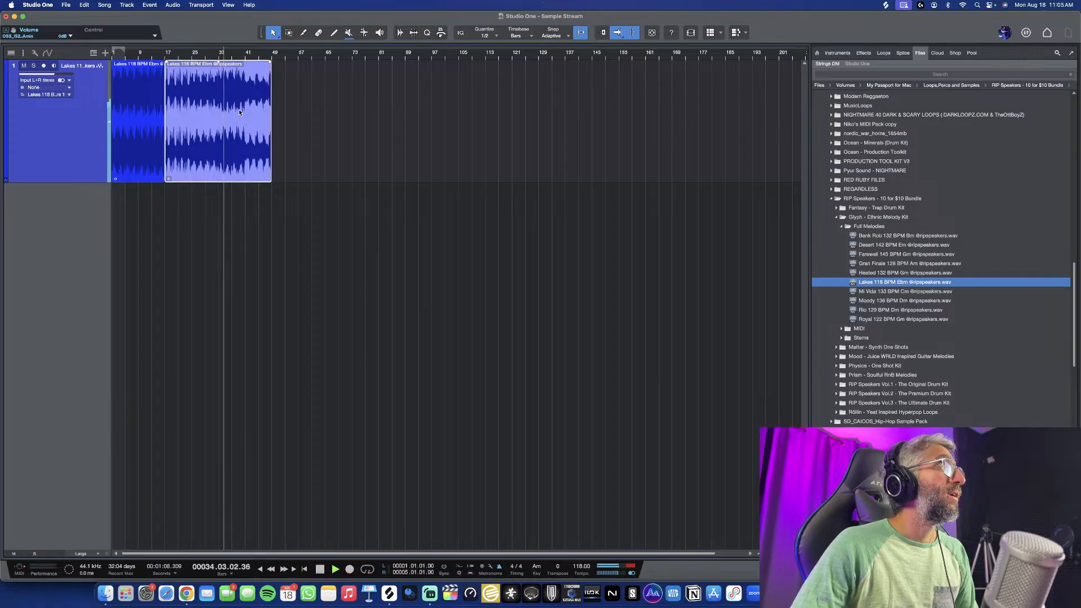
key(space)
key(Delete)
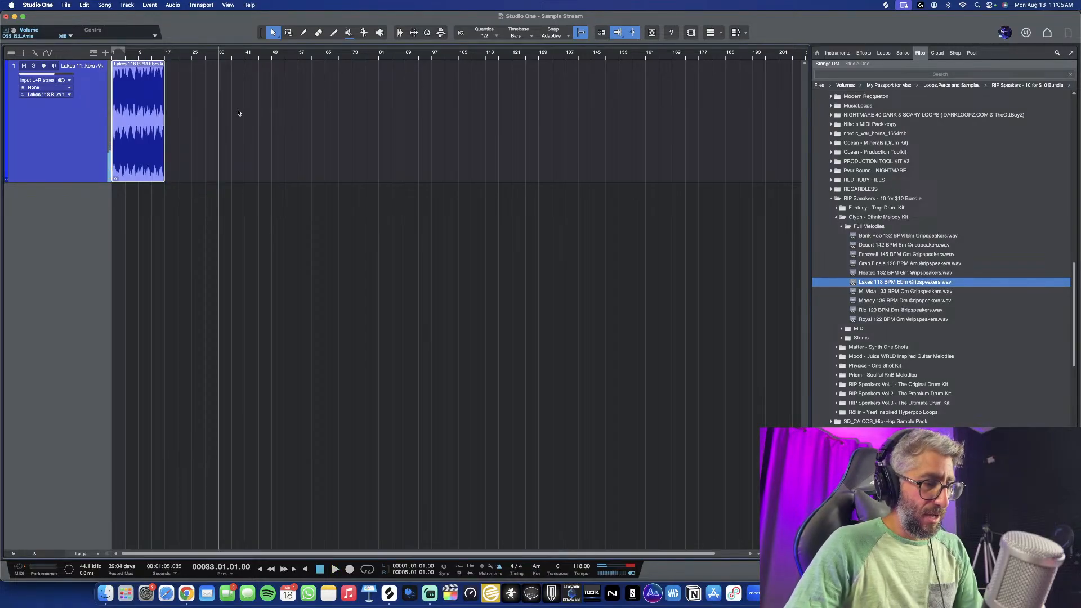
Trim the start of the melody loop so it begins at bar 9.
key(comma)
scroll(163, 208, up, 8)
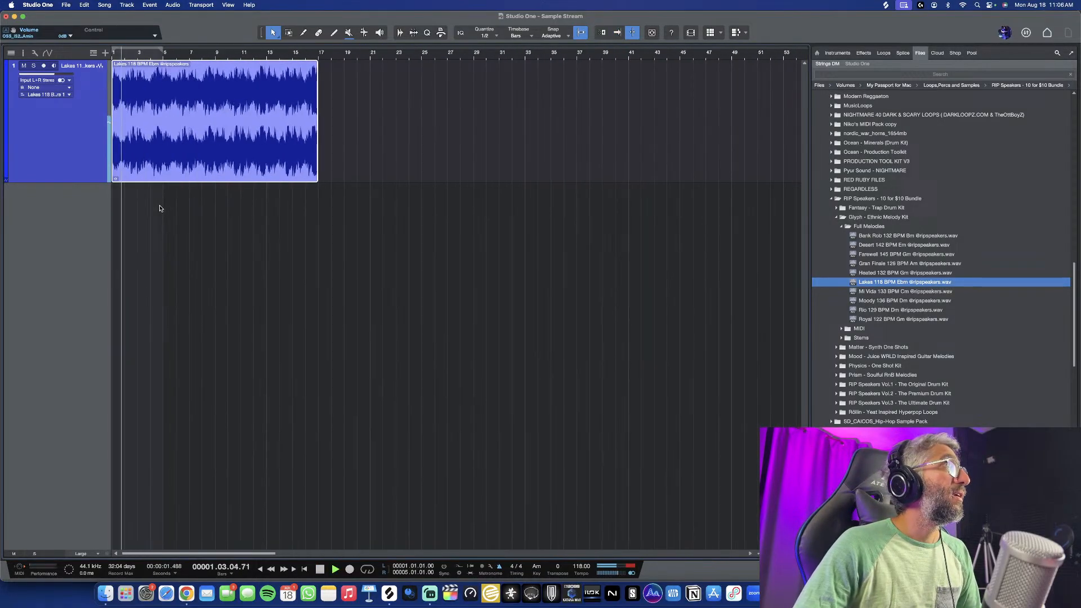
scroll(237, 221, up, 1)
scroll(237, 222, left, 2)
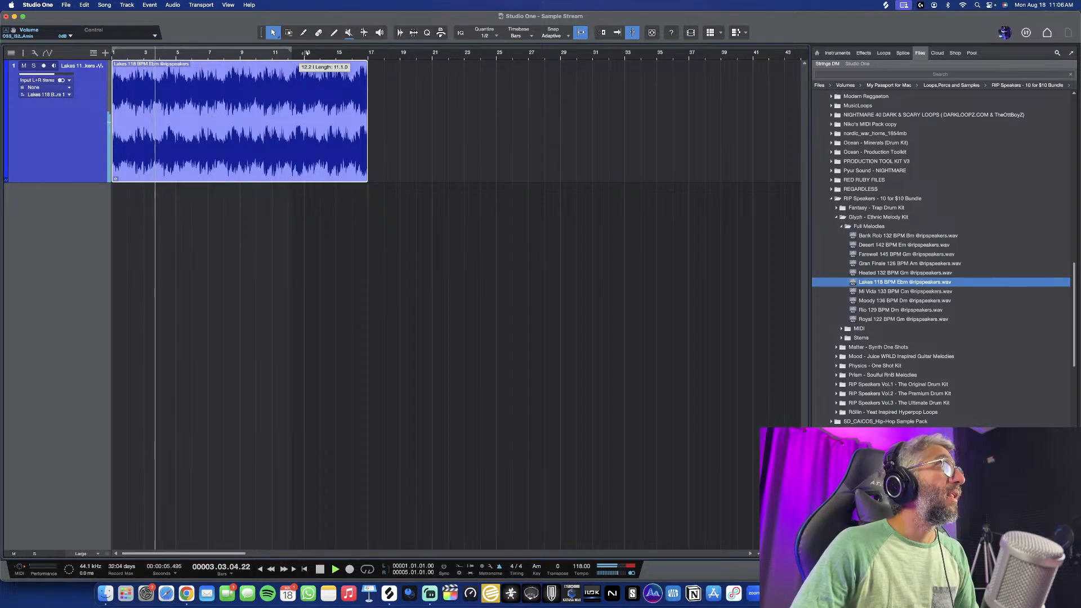
drag(366, 66, 368, 66)
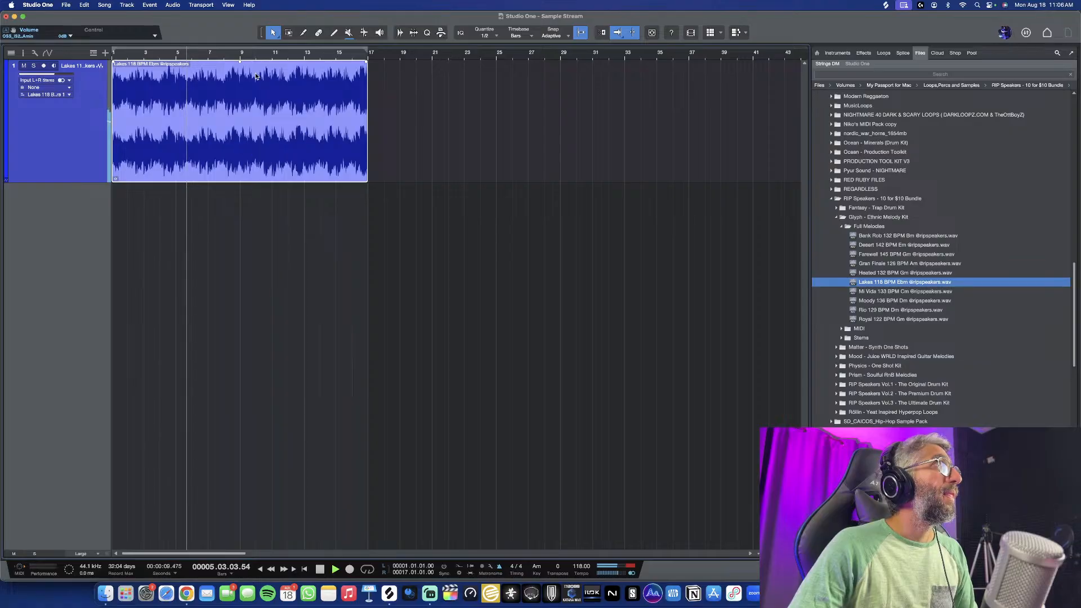
click(241, 52)
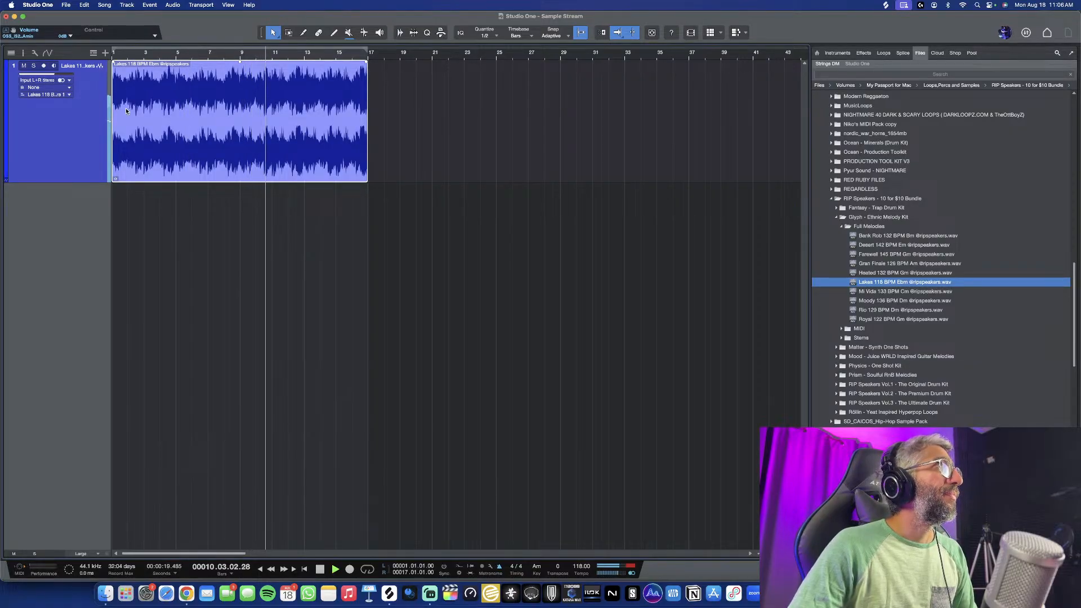
drag(114, 100, 244, 126)
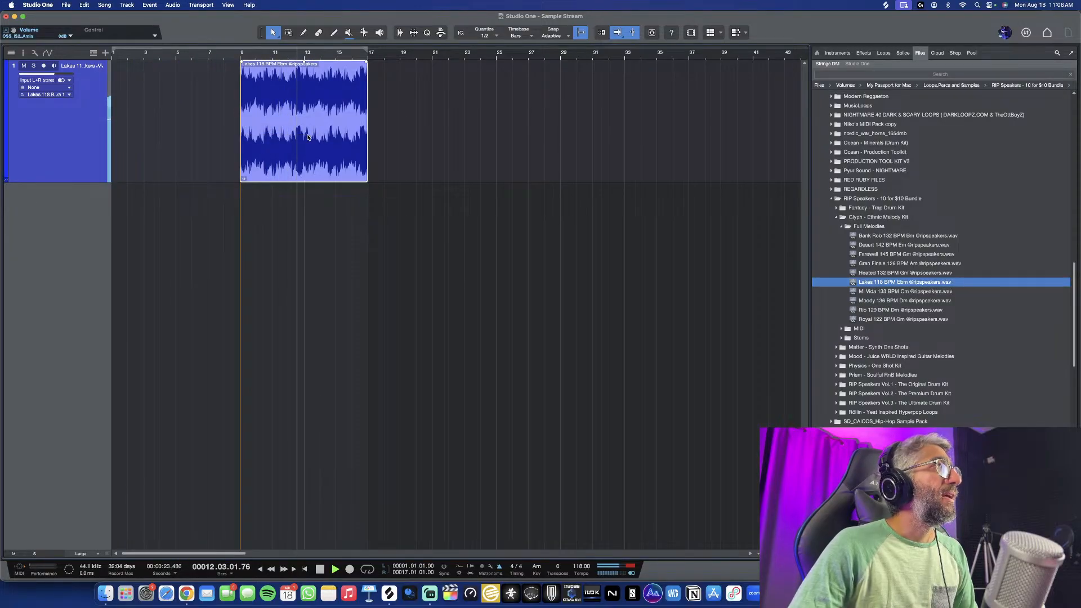
scroll(319, 152, up, 5)
scroll(316, 153, down, 5)
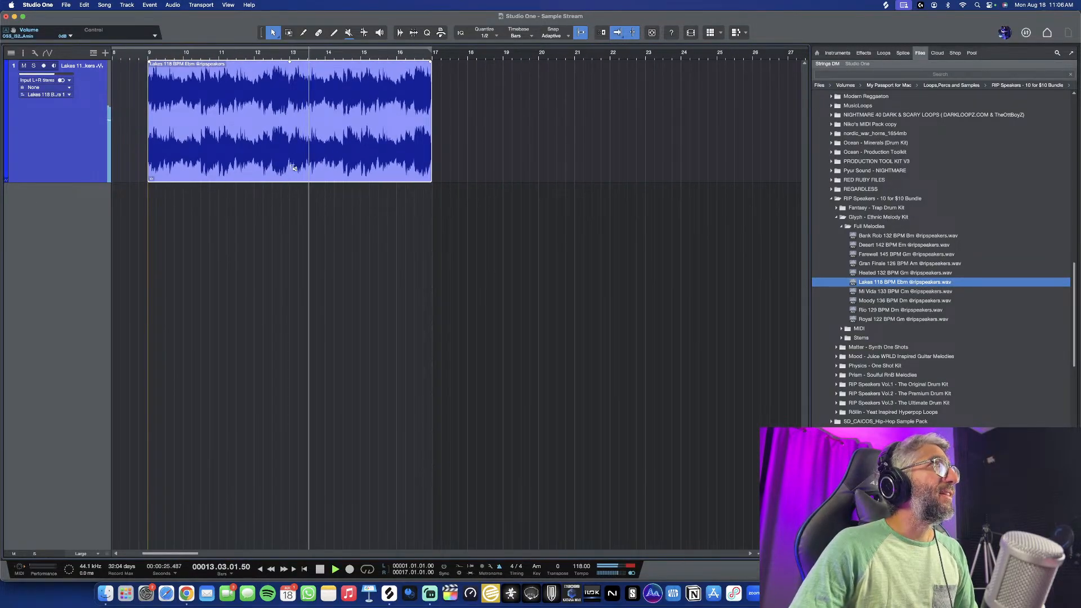
scroll(291, 166, up, 3)
scroll(291, 167, up, 3)
scroll(291, 167, left, 5)
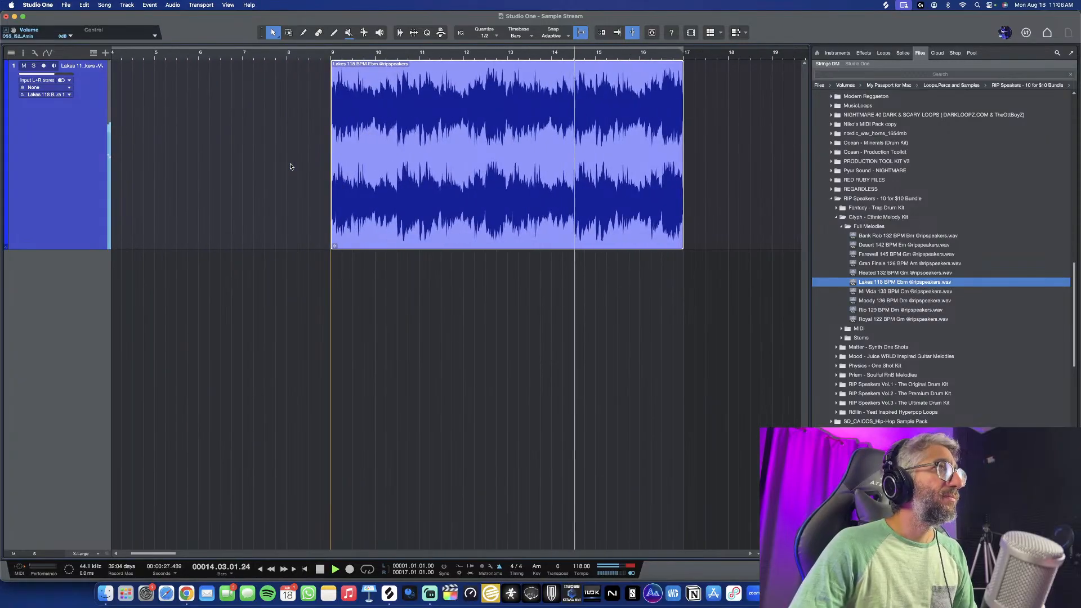
scroll(291, 167, right, 2)
key(f)
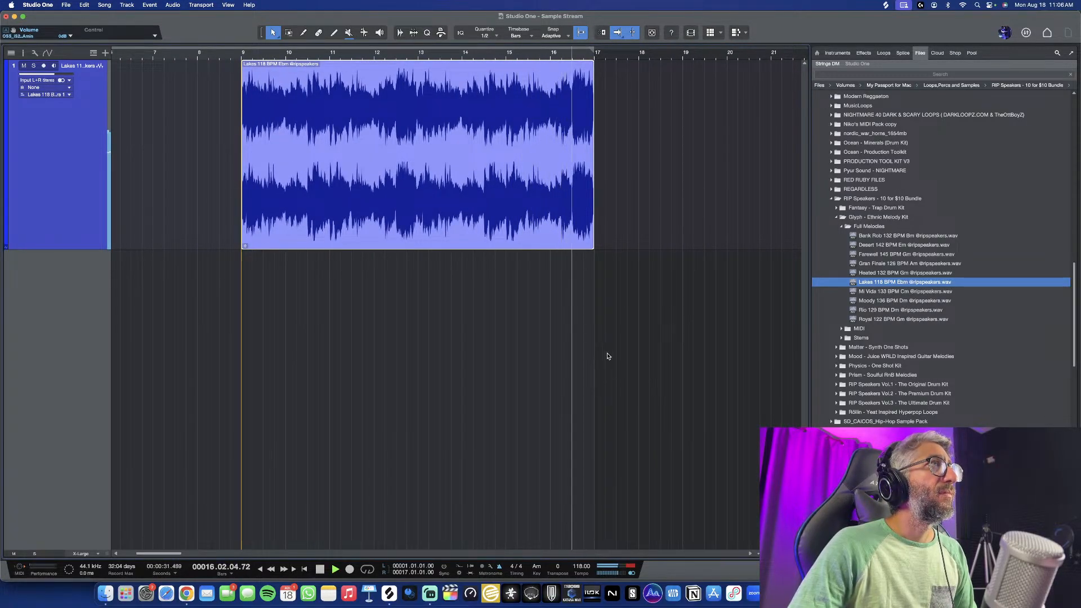
Set the song tempo to 150 BPM.
key(space)
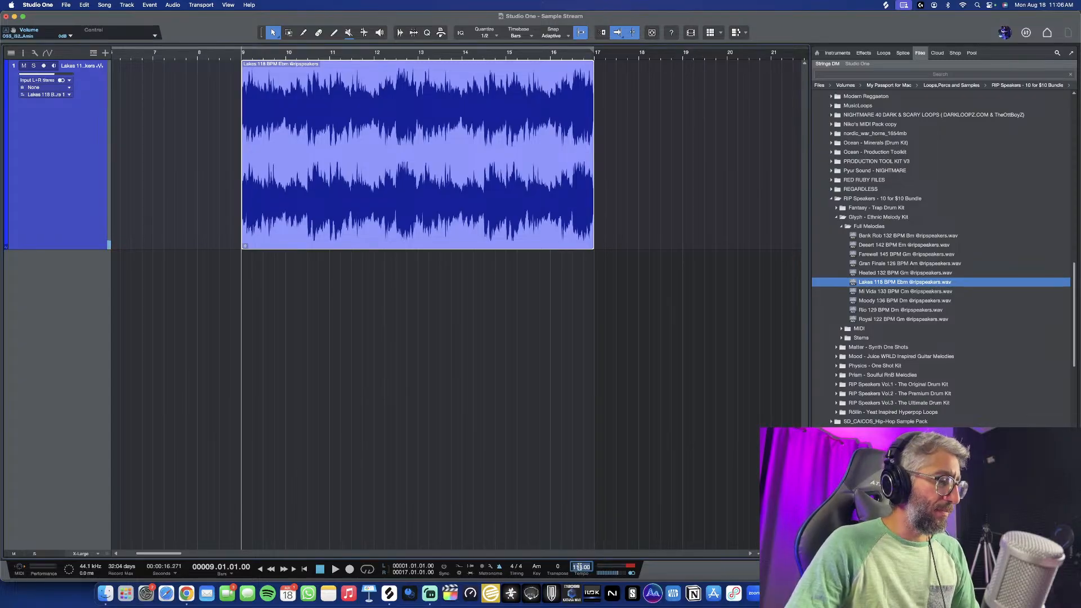
text(15)
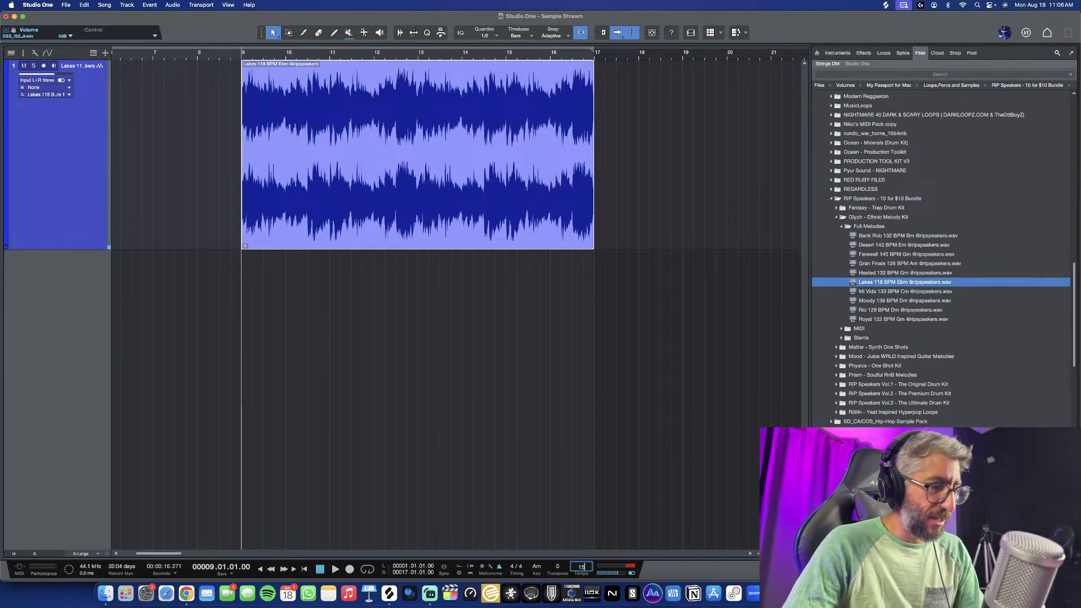
text(0)
key(Return)
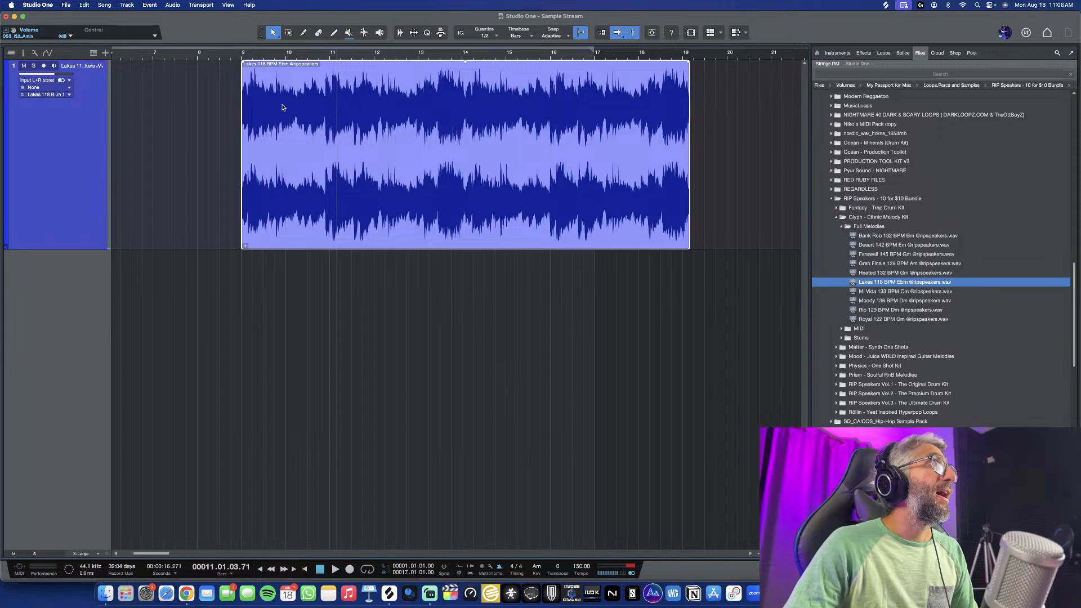
Play the melody loop from bar 9 to hear it at the new tempo.
click(243, 54)
key(space)
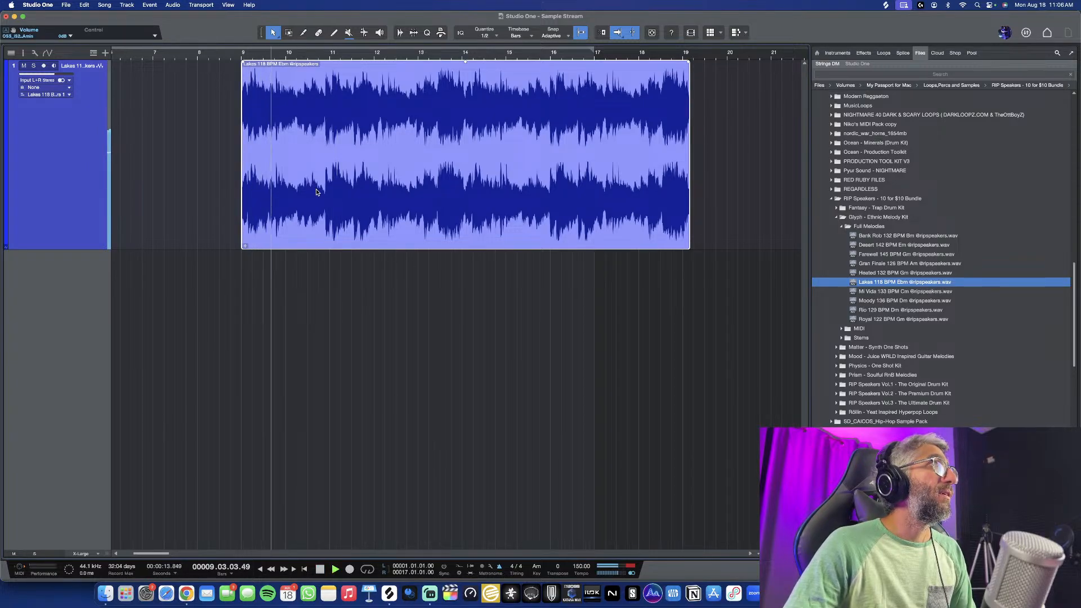
key(space)
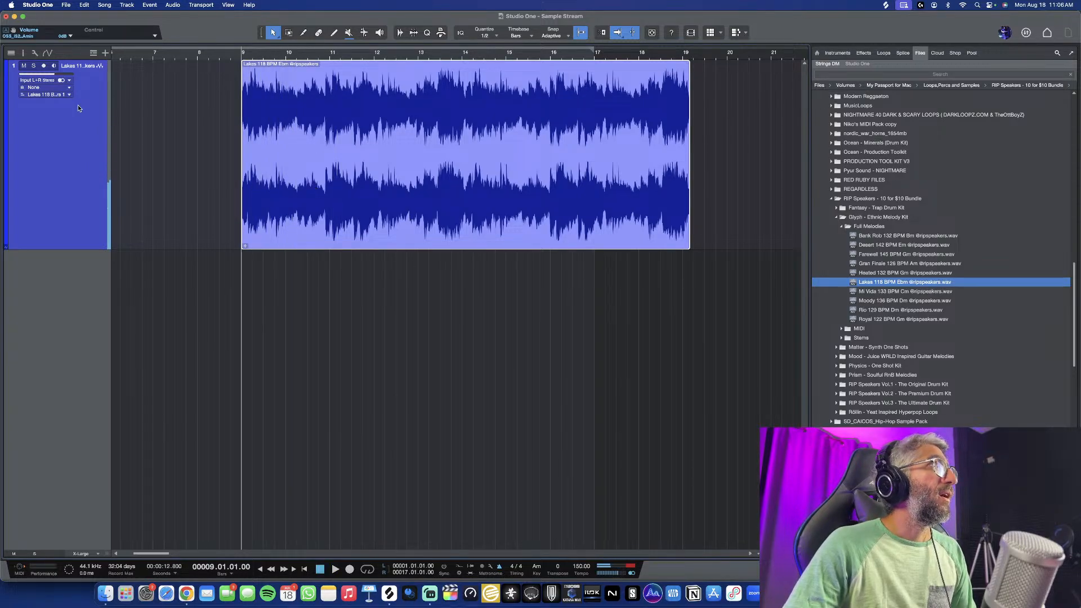
Set the melody track's timestretch mode to Sound.
click(22, 52)
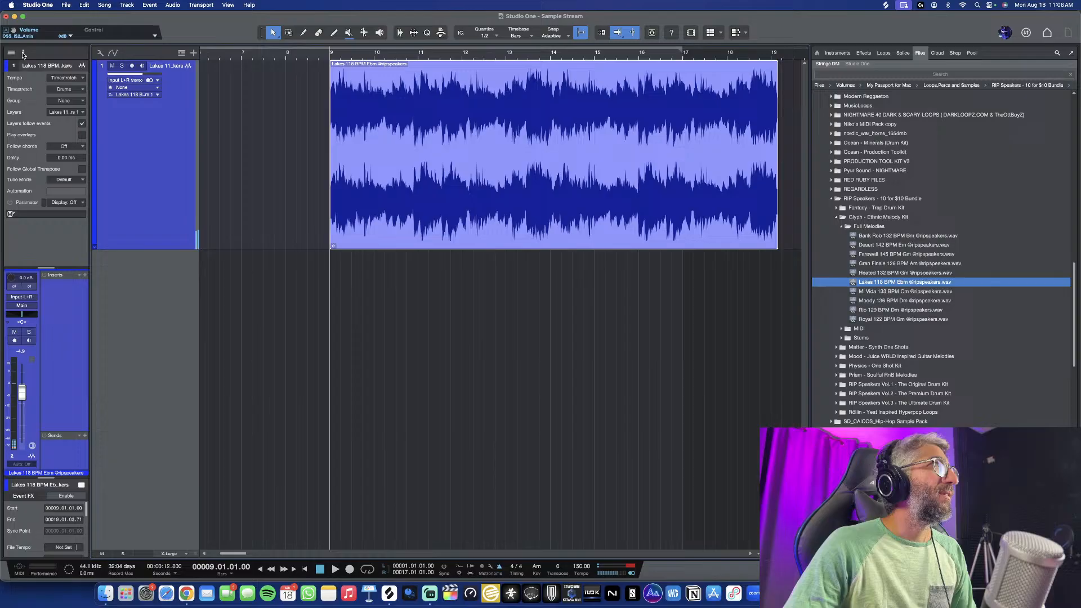
click(75, 91)
click(85, 110)
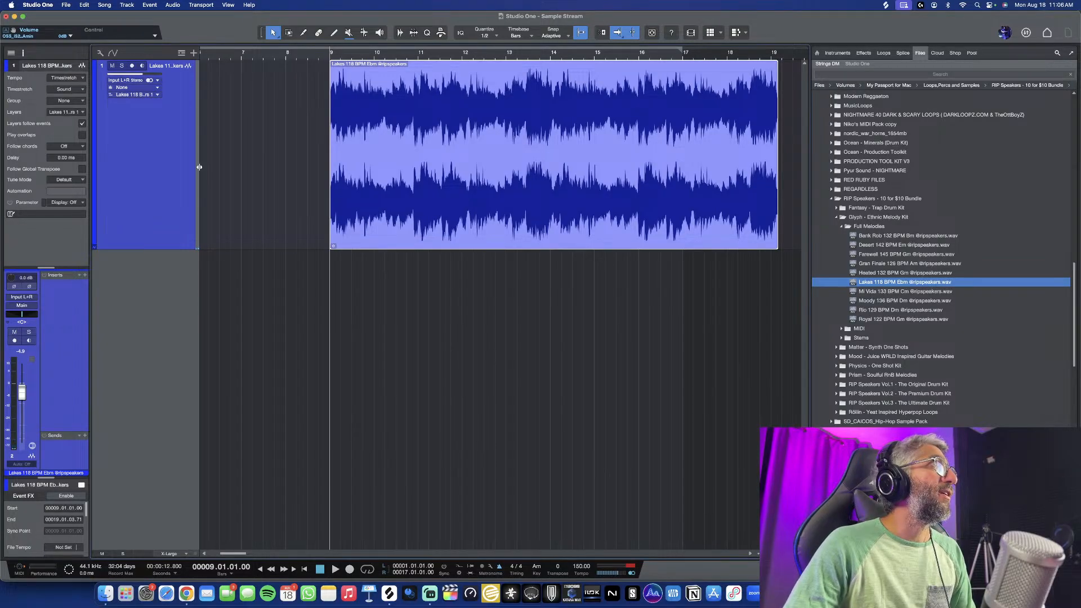
Play the melody loop from bar 9 to audition the Sound timestretch mode.
click(548, 272)
key(w)
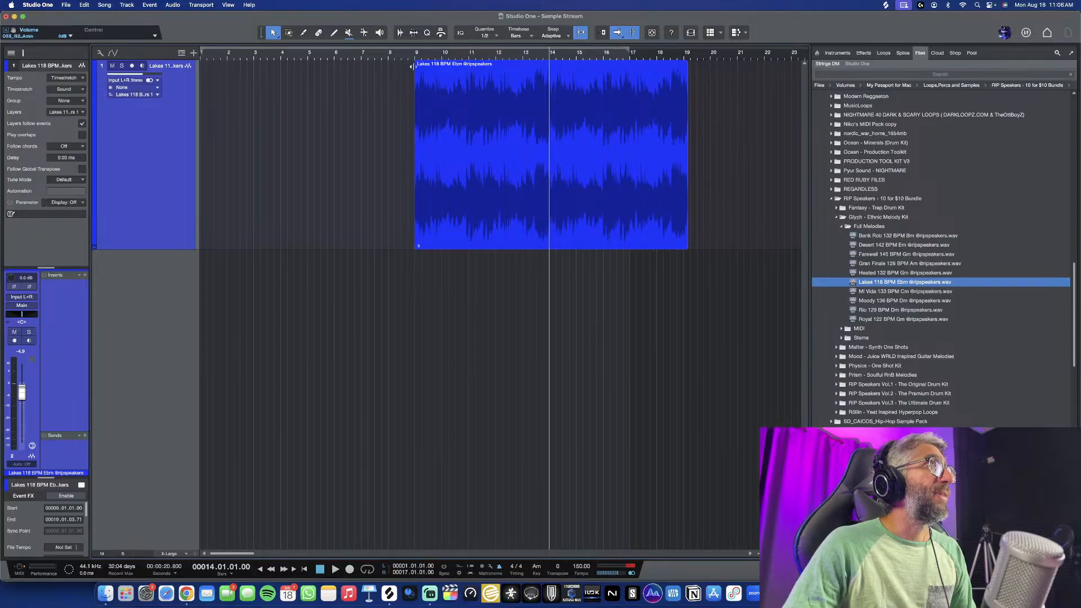
click(416, 56)
key(space)
key(space)
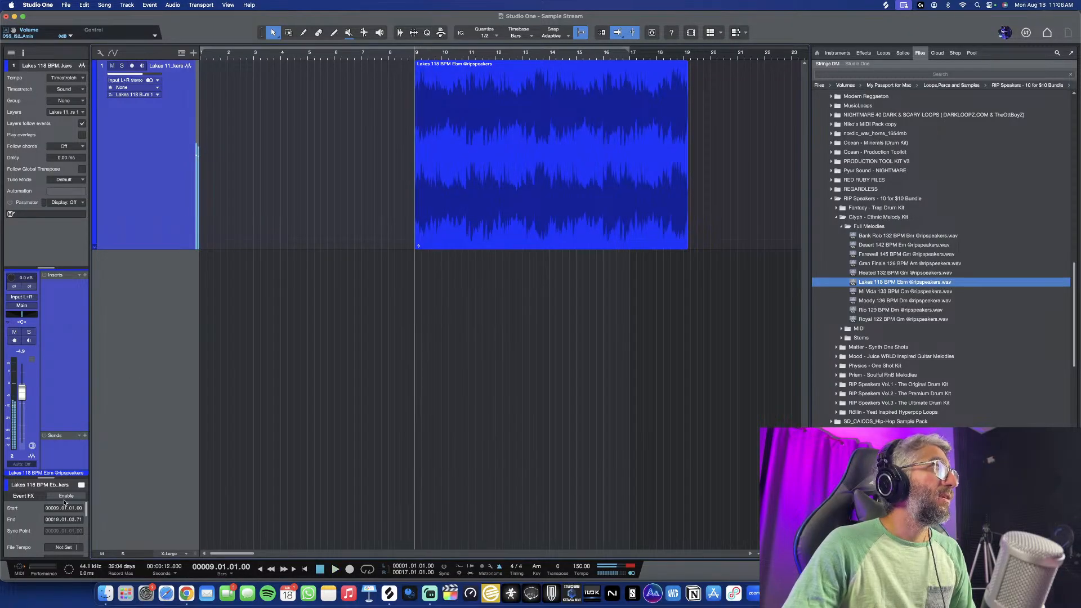
Set the melody event's file tempo to 150 BPM and play it back.
drag(48, 476, 62, 345)
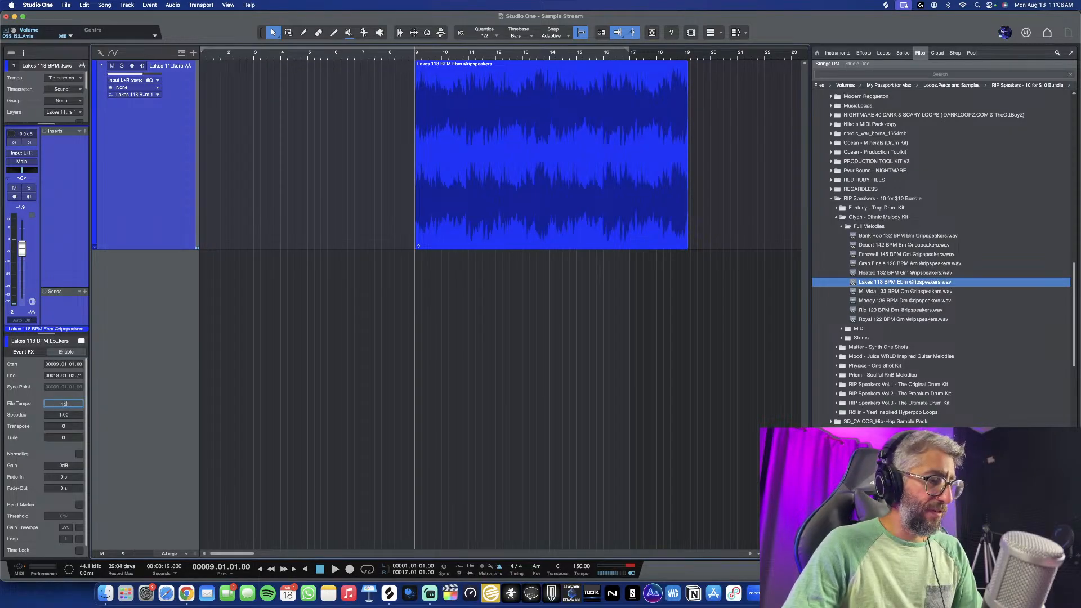
text(0)
key(Return)
key(space)
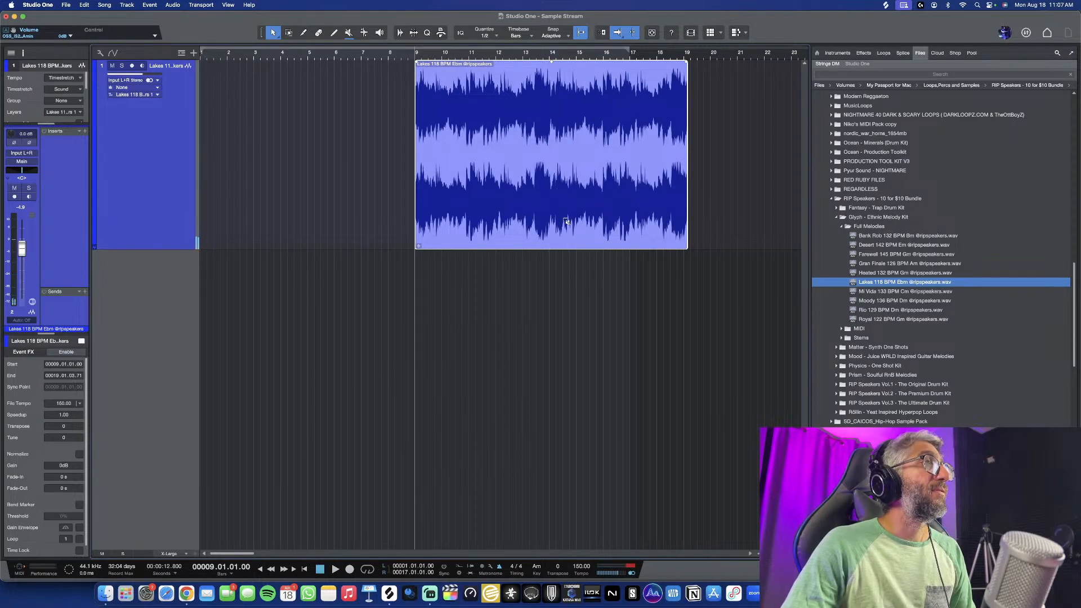
Set the melody event's file tempo to 118 BPM.
scroll(566, 221, up, 5)
scroll(565, 220, down, 6)
scroll(535, 177, up, 3)
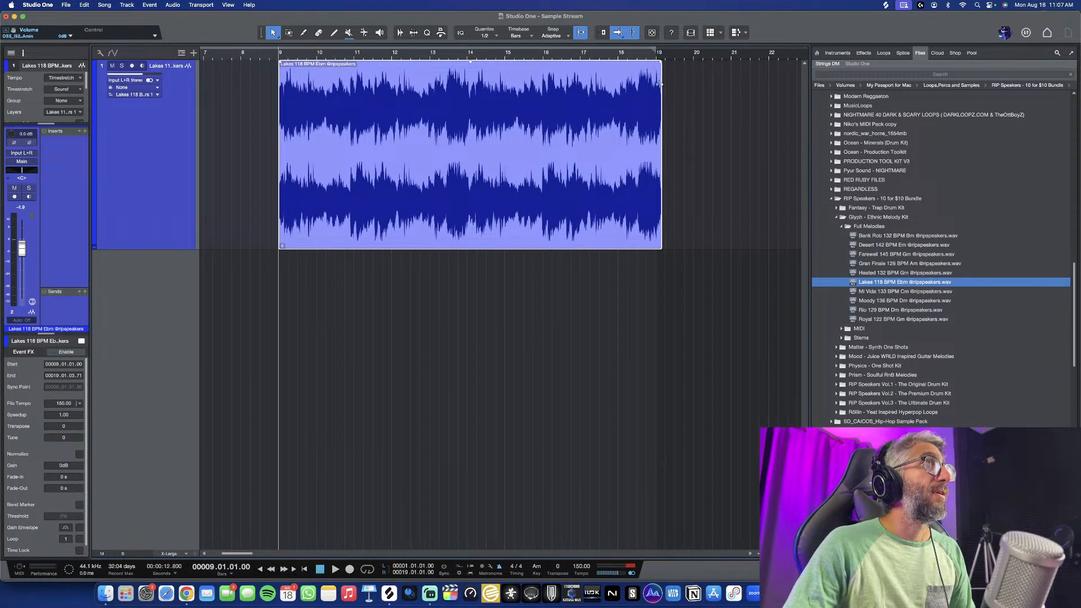
scroll(662, 90, up, 3)
scroll(661, 90, down, 4)
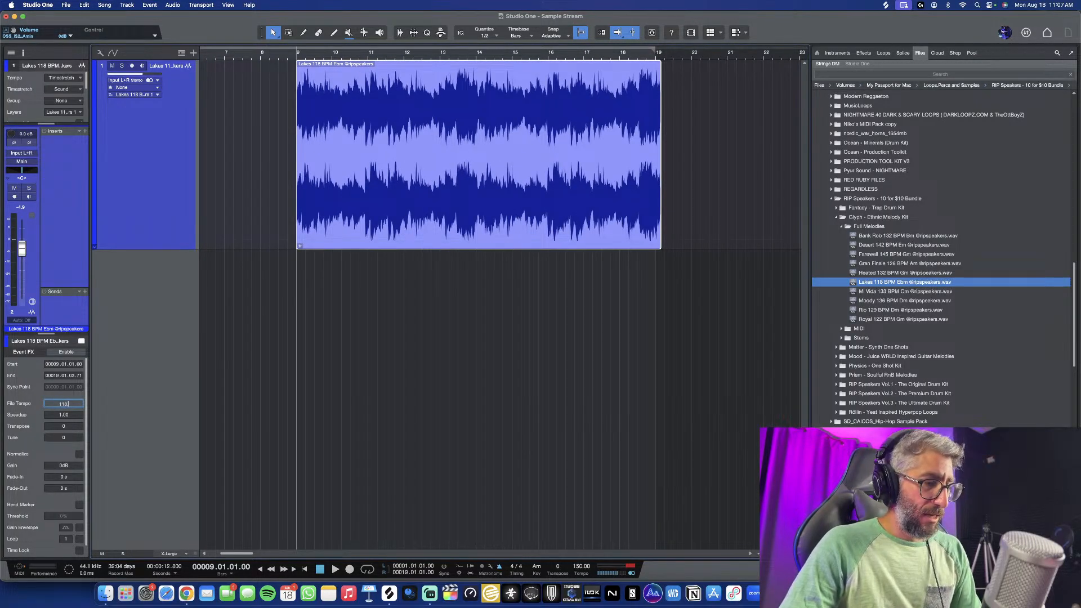
key(Return)
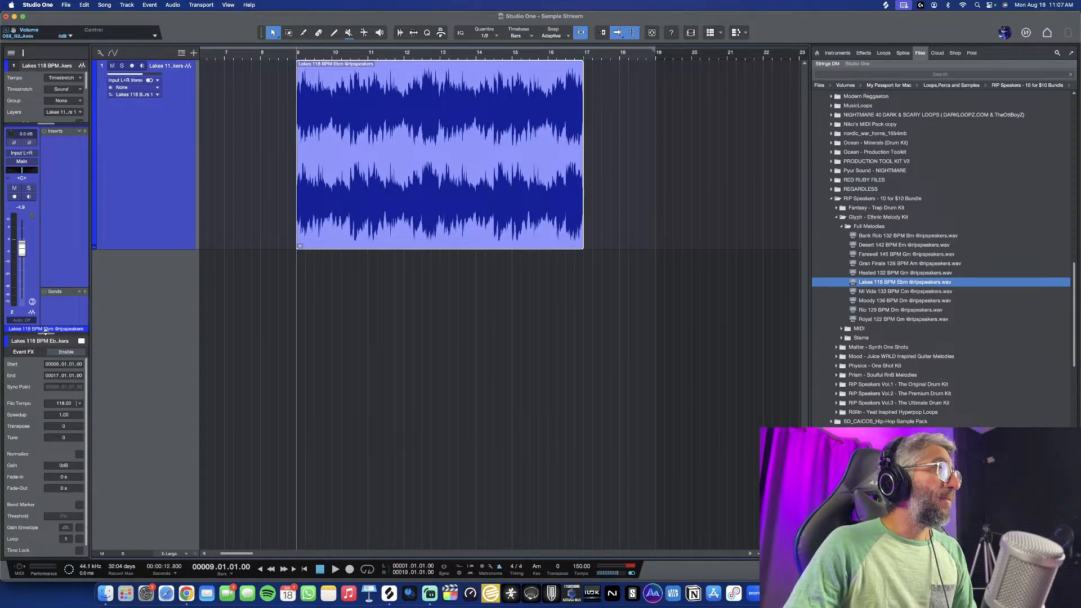
Move the melody loop so it starts at bar 1.
drag(45, 332, 48, 290)
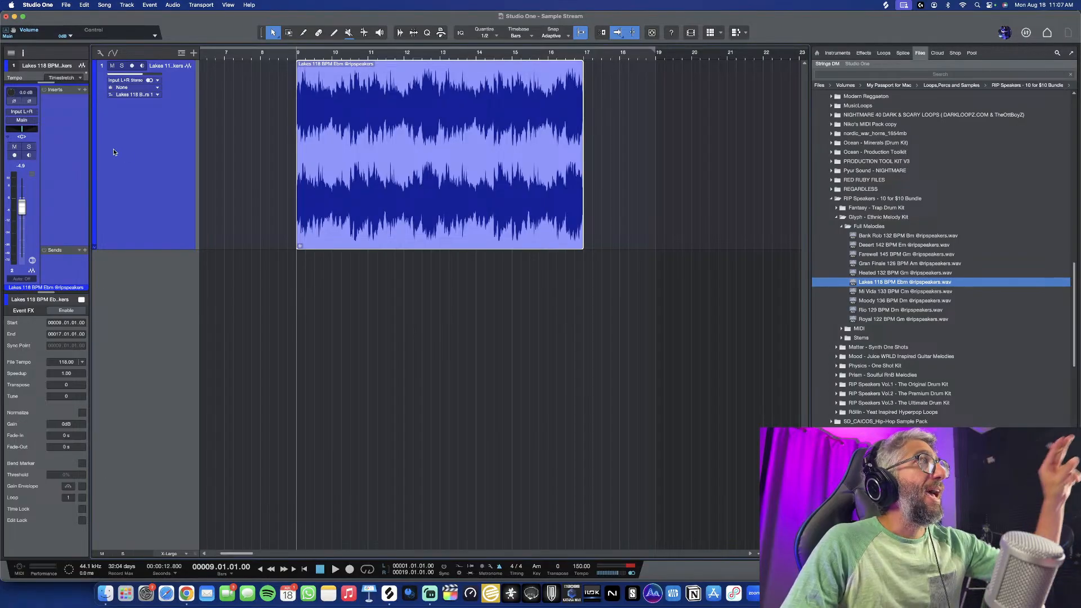
click(47, 80)
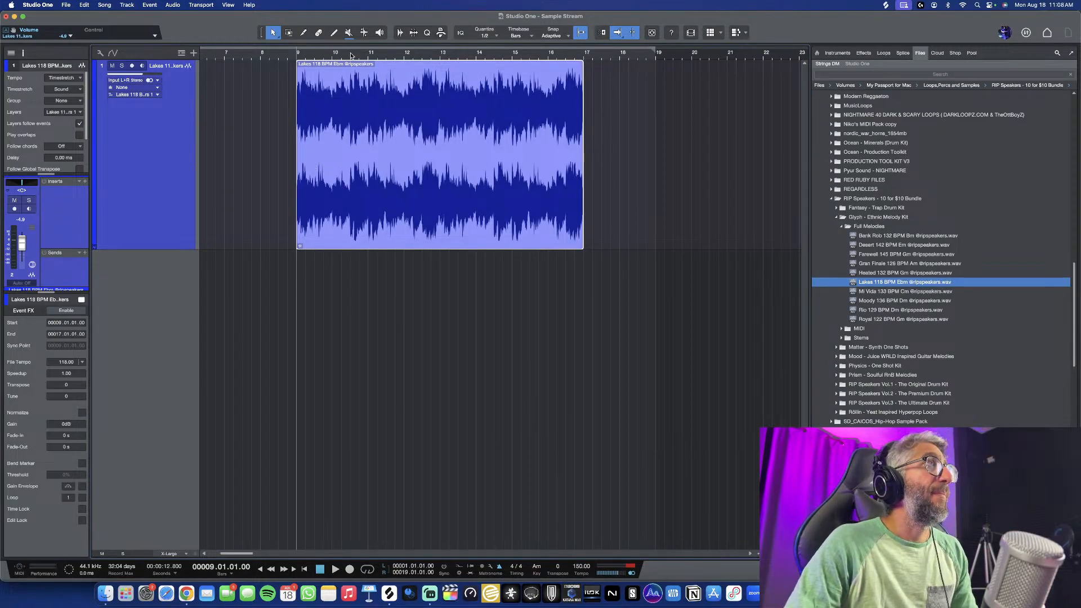
scroll(395, 127, up, 5)
scroll(394, 126, left, 10)
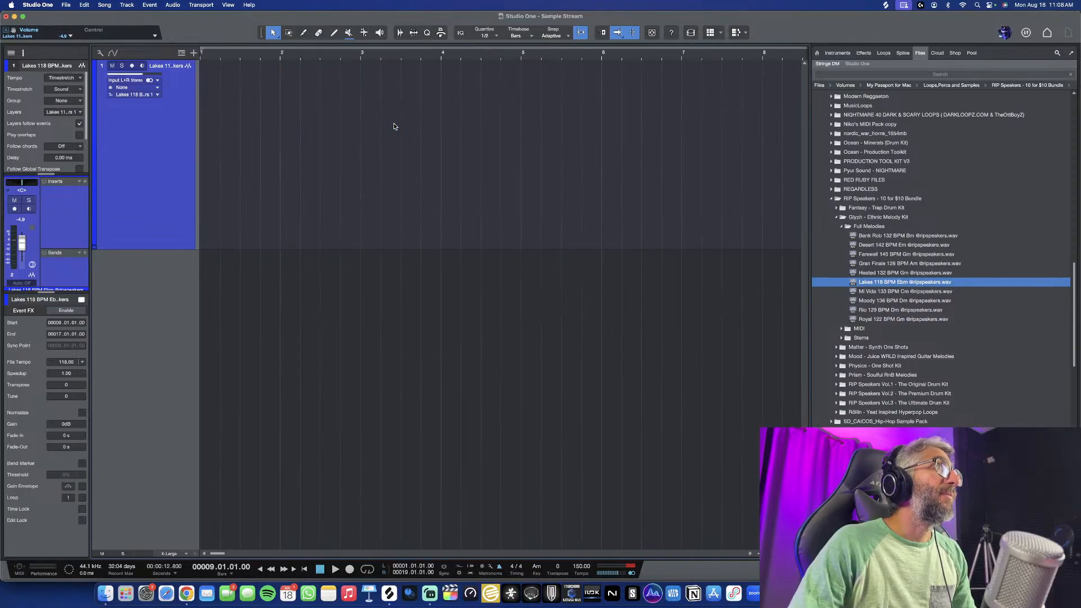
scroll(396, 125, down, 5)
key(comma)
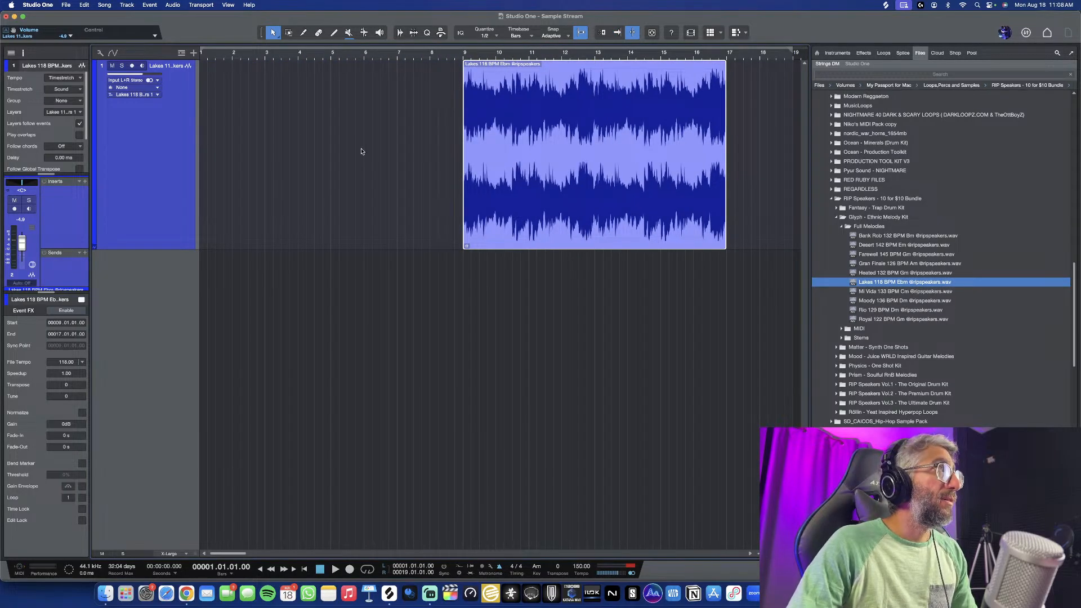
drag(516, 175, 251, 175)
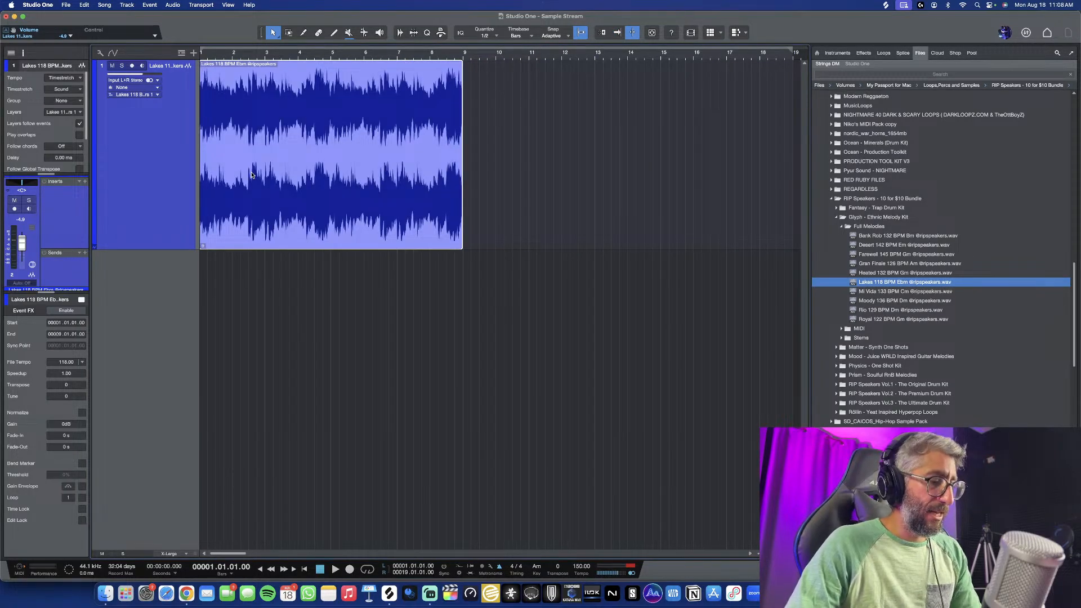
Play the melody loop from bar 1 to audition it.
key(space)
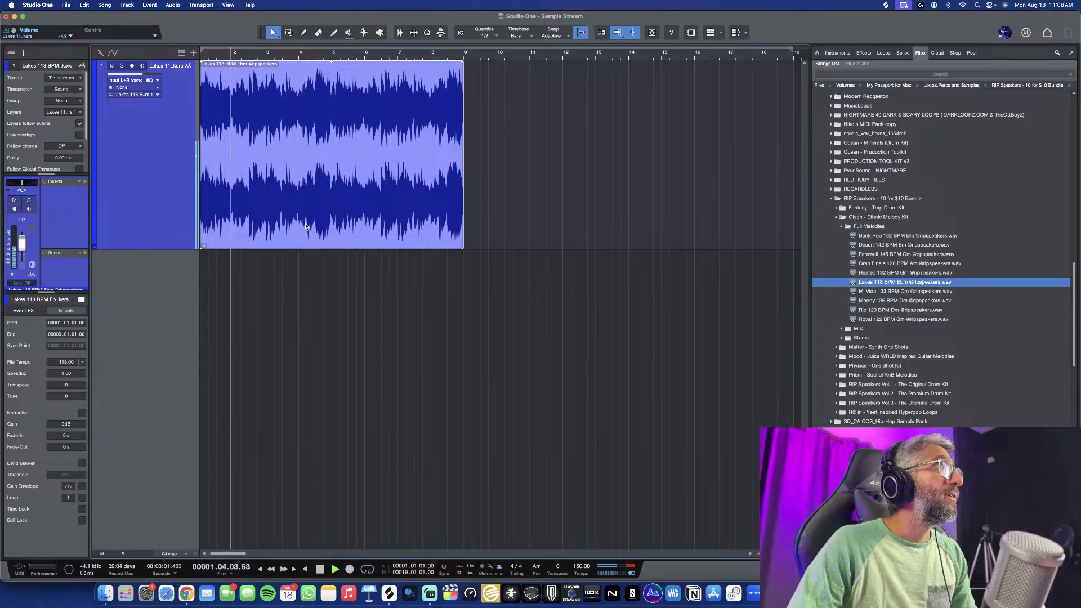
scroll(305, 227, up, 2)
scroll(306, 226, down, 2)
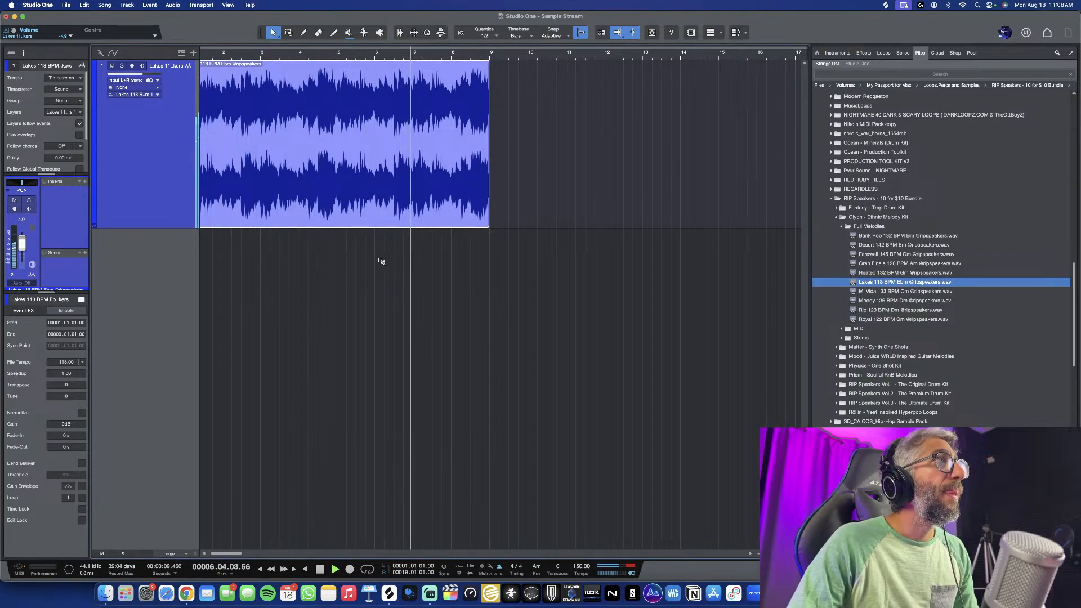
scroll(381, 261, up, 1)
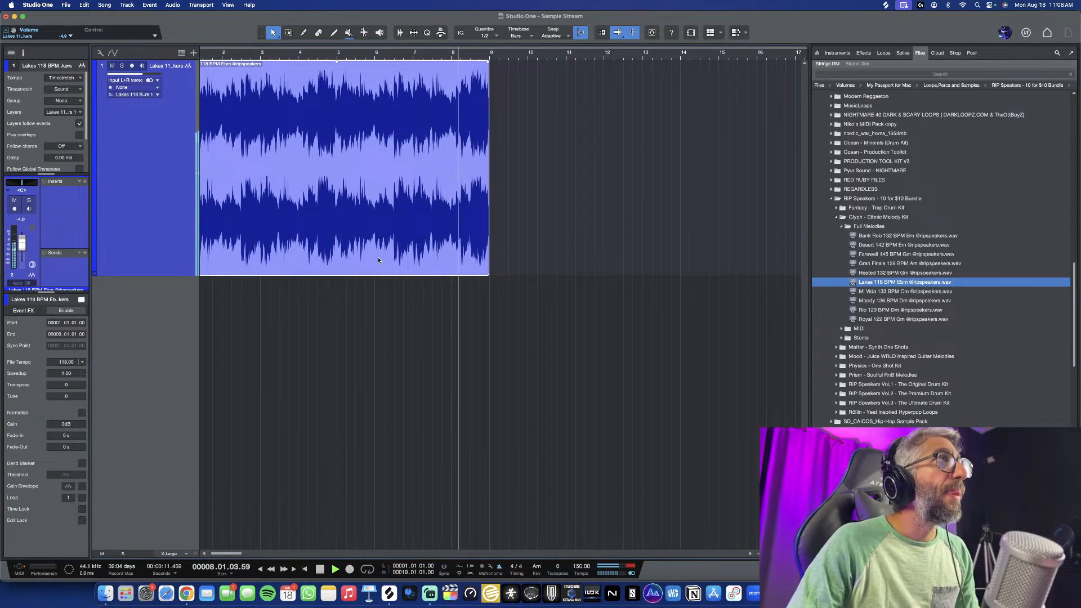
key(space)
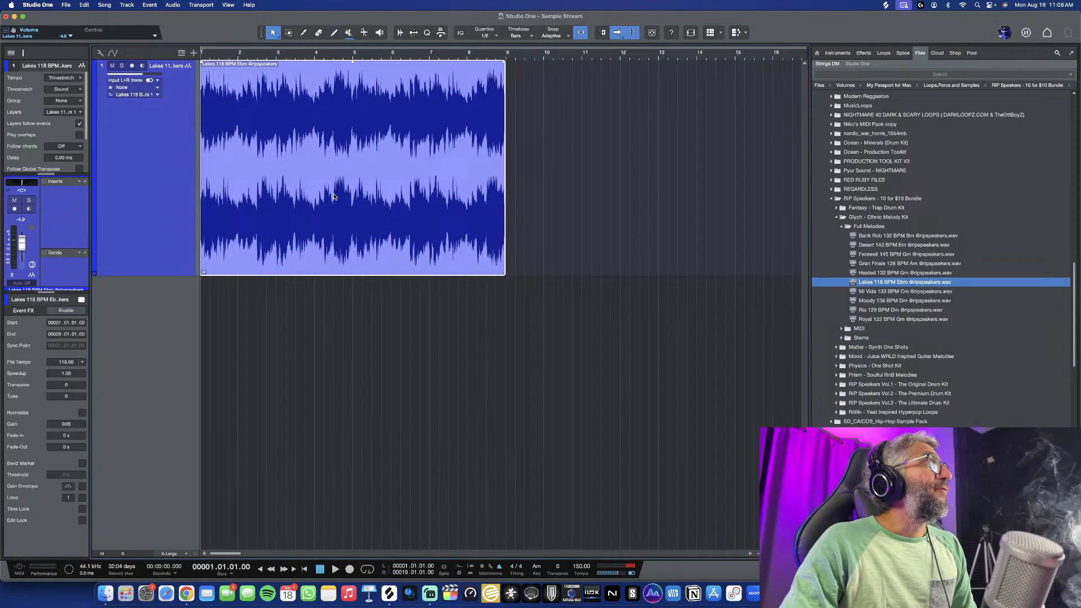
key(space)
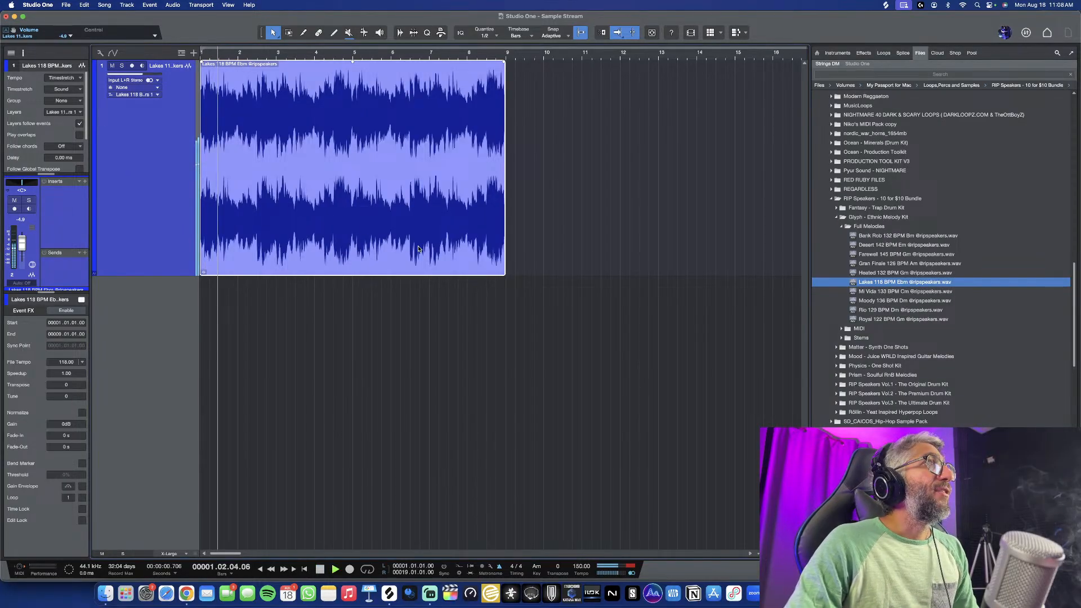
scroll(410, 280, down, 1)
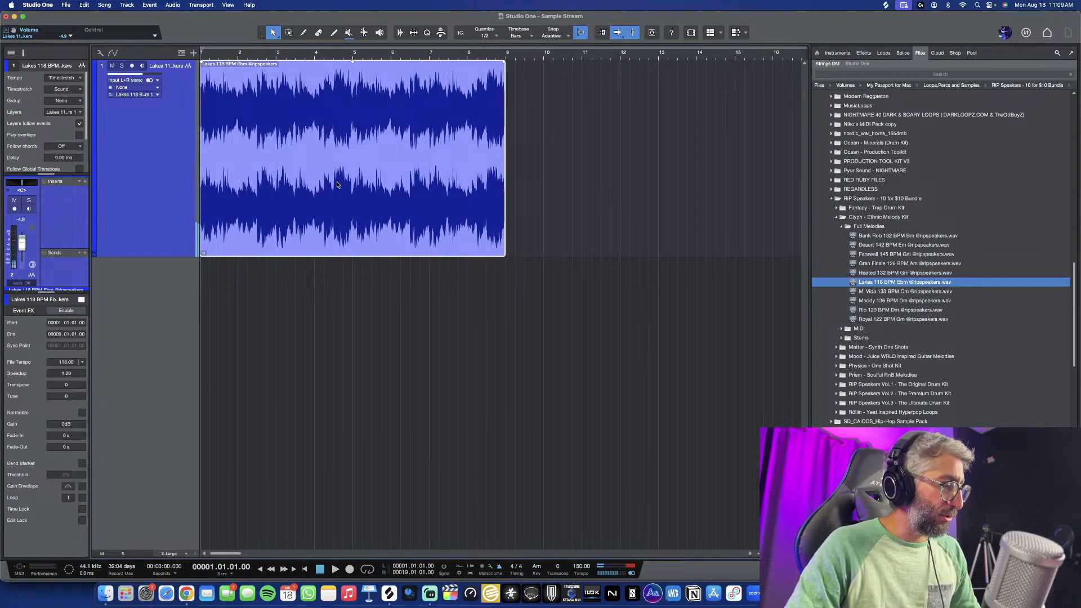
Undo the last file tempo change and set the loop range to the melody loop.
key(super+z)
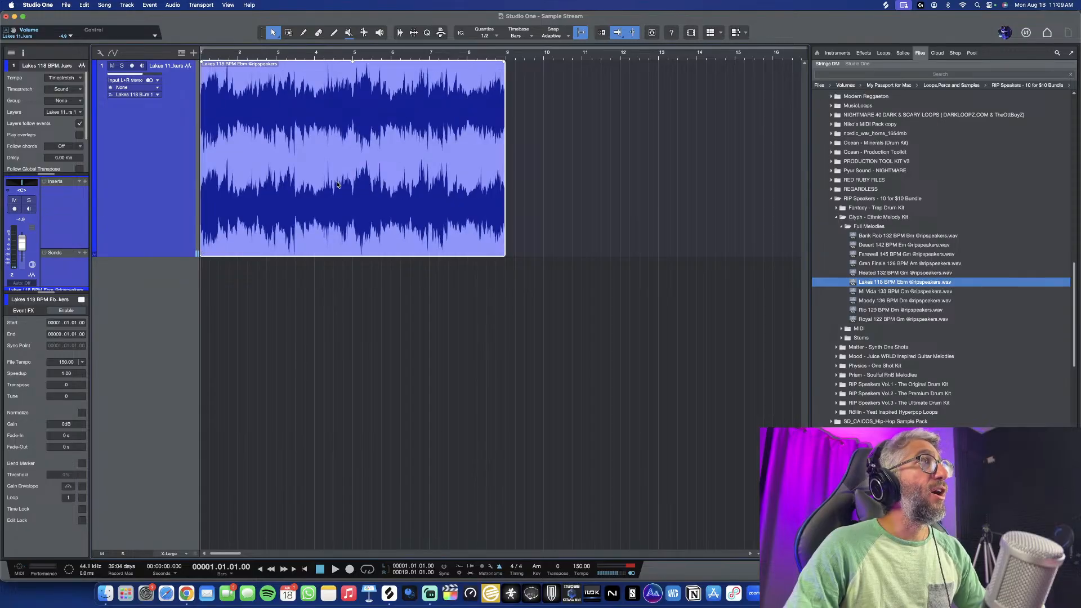
key(space)
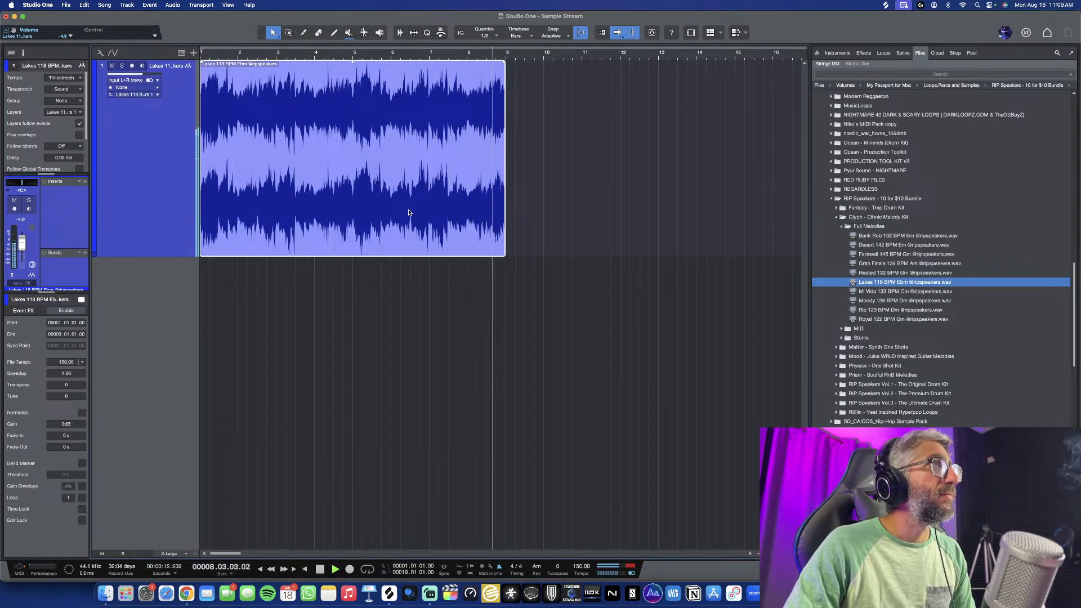
key(/)
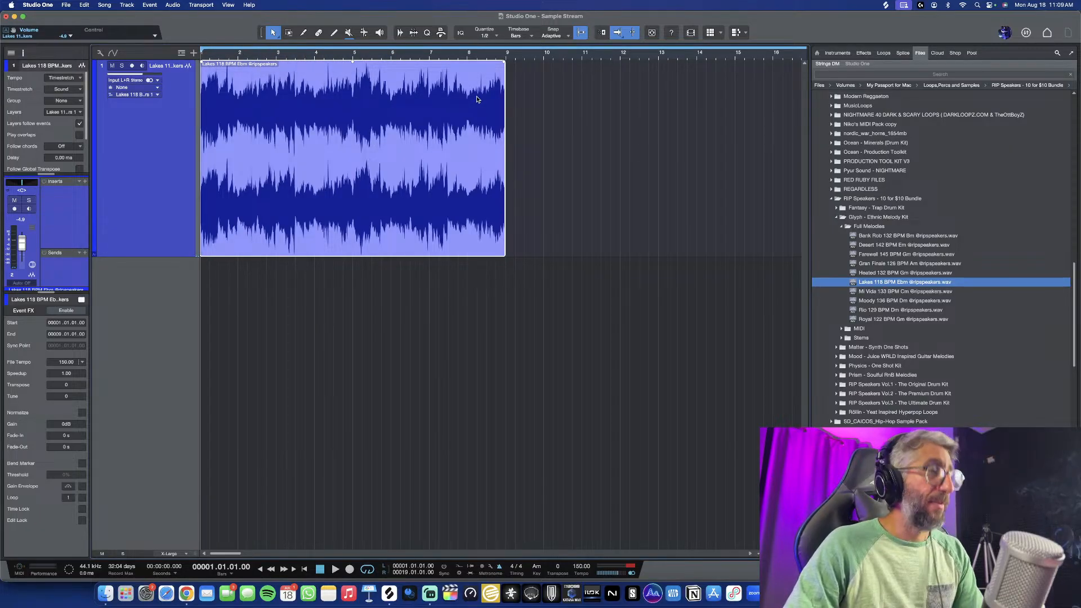
key(p)
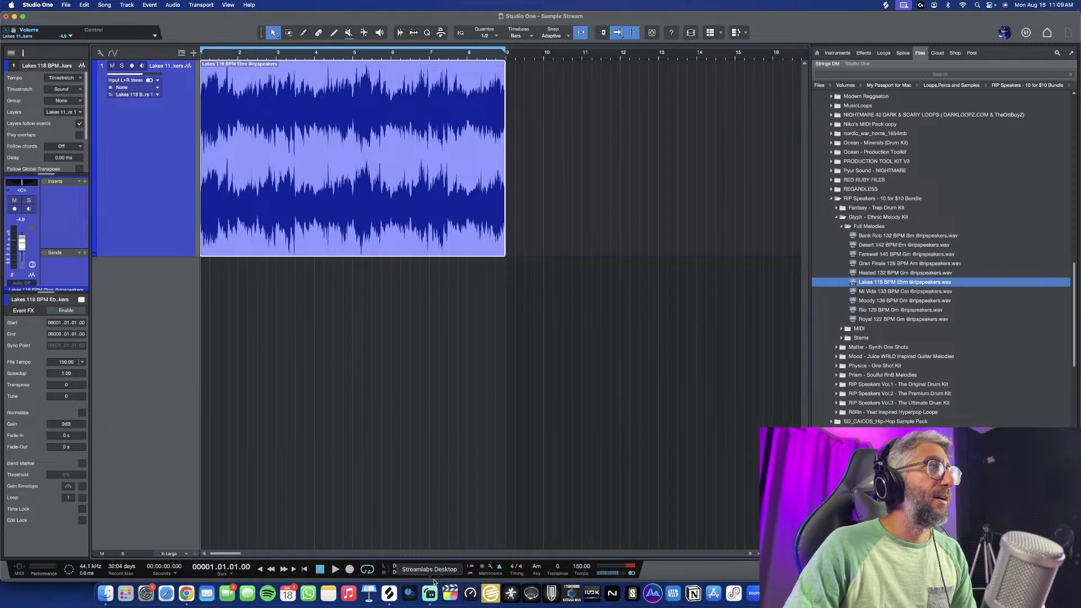
click(188, 594)
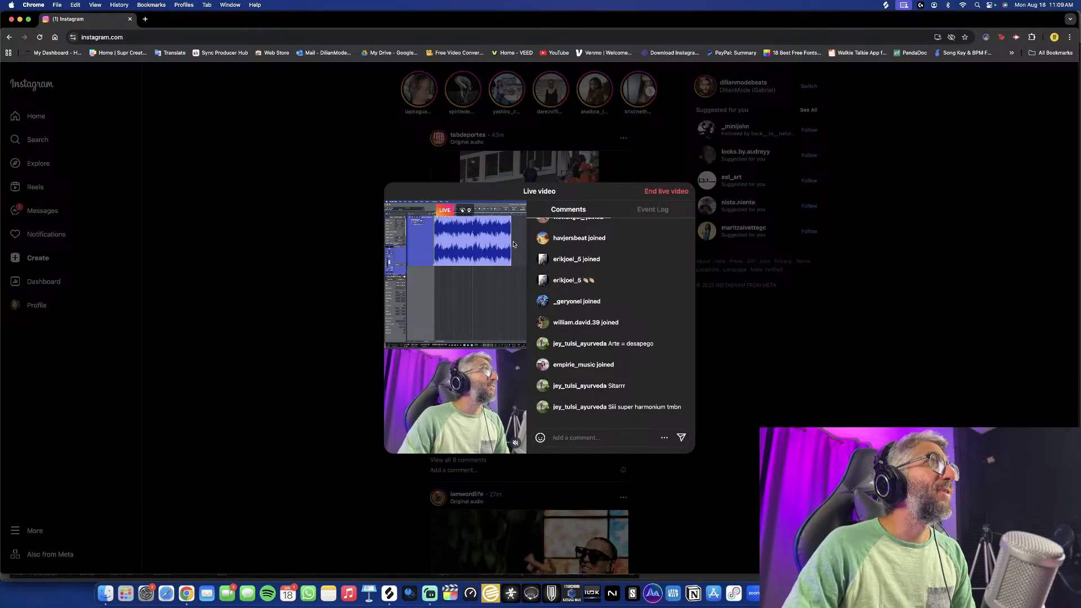
click(20, 19)
Play the looped melody from bar 1 to audition it.
scroll(450, 403, down, 1)
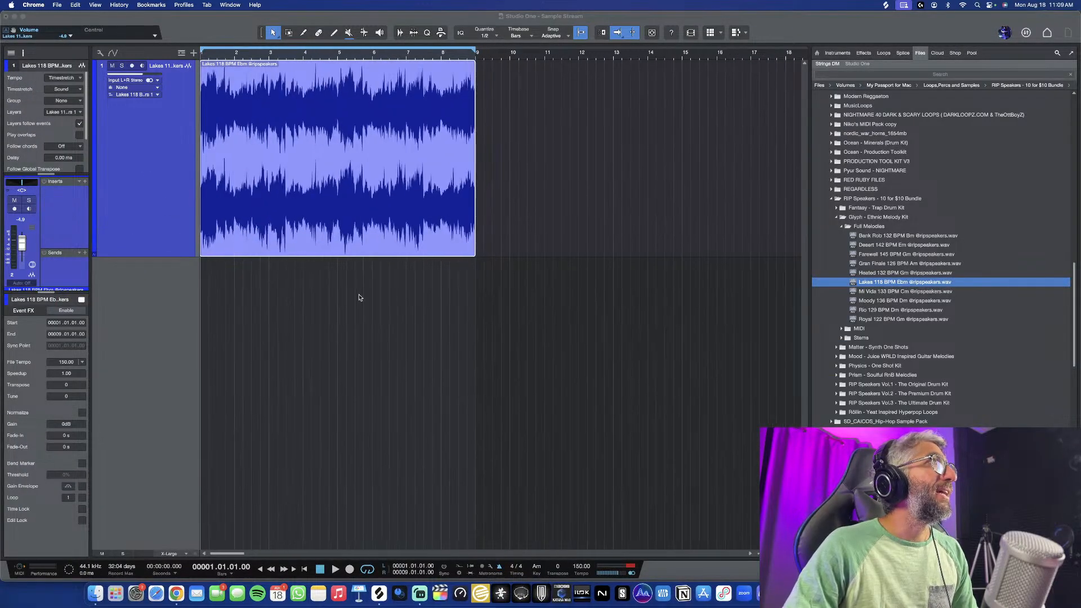
scroll(356, 217, down, 3)
scroll(357, 218, up, 2)
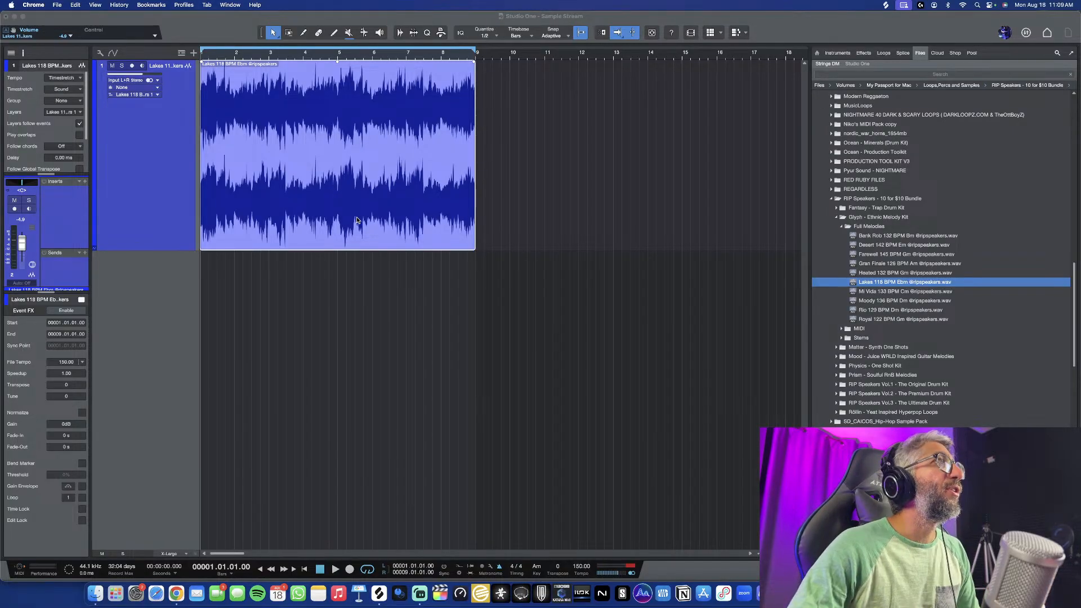
scroll(397, 285, up, 3)
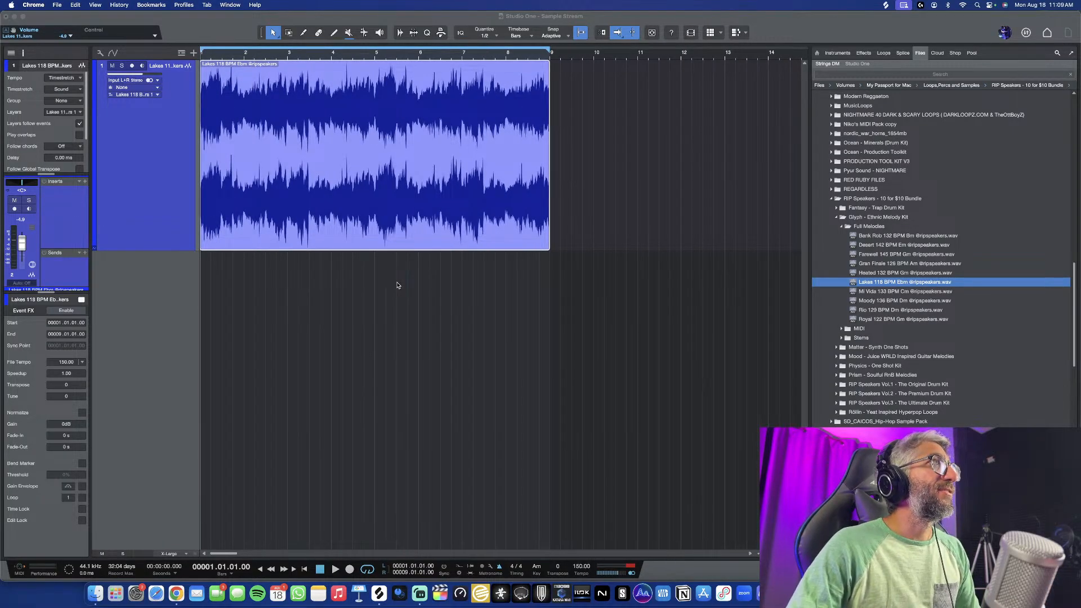
scroll(397, 286, up, 2)
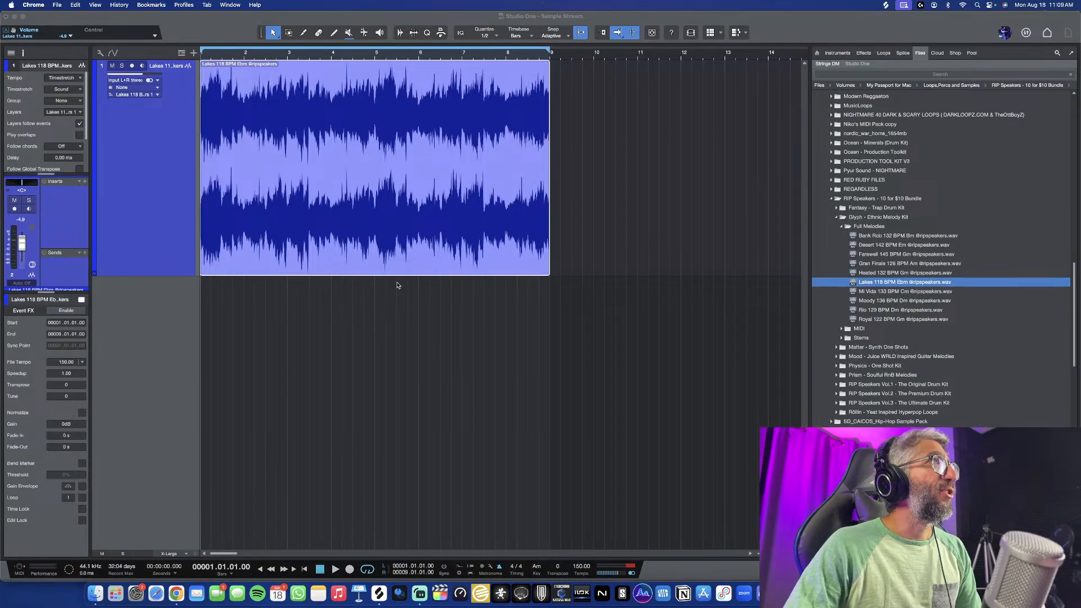
click(419, 324)
key(space)
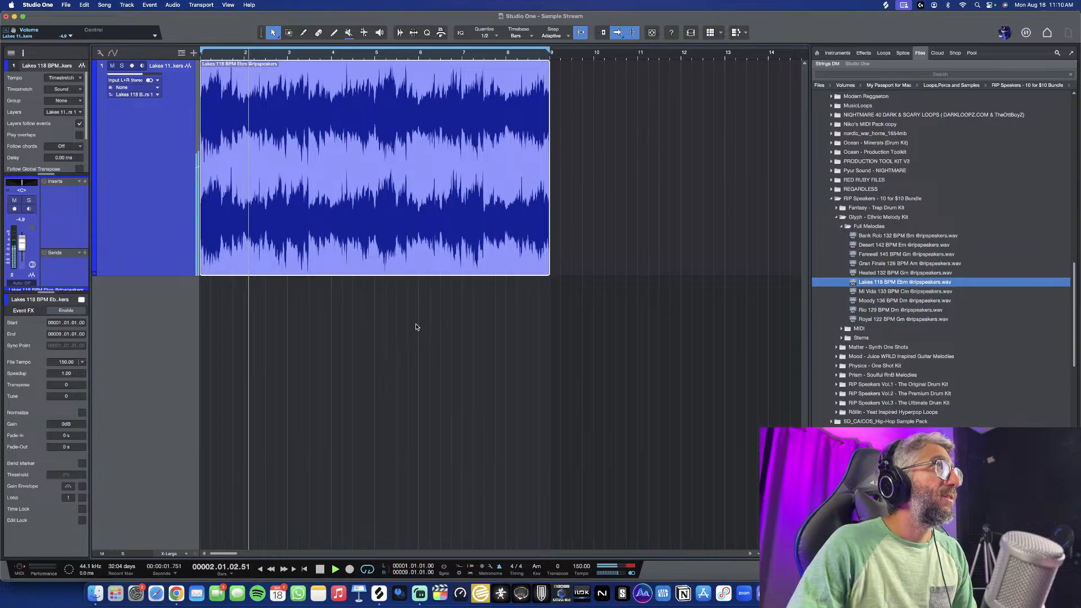
Replay the melody loop from bar 1 to audition it again.
key(space)
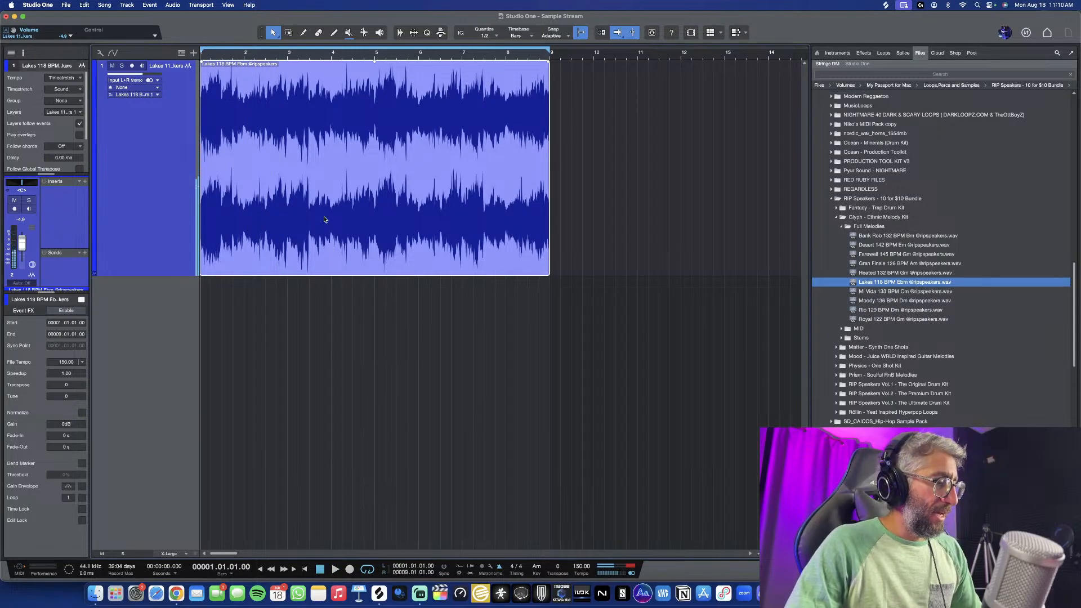
key(super+r)
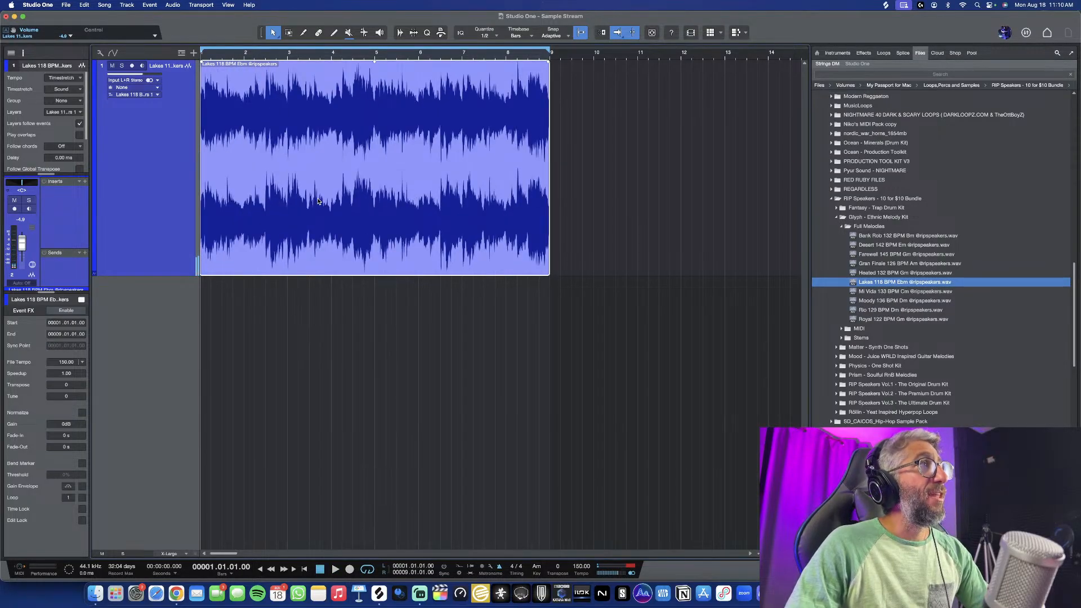
key(space)
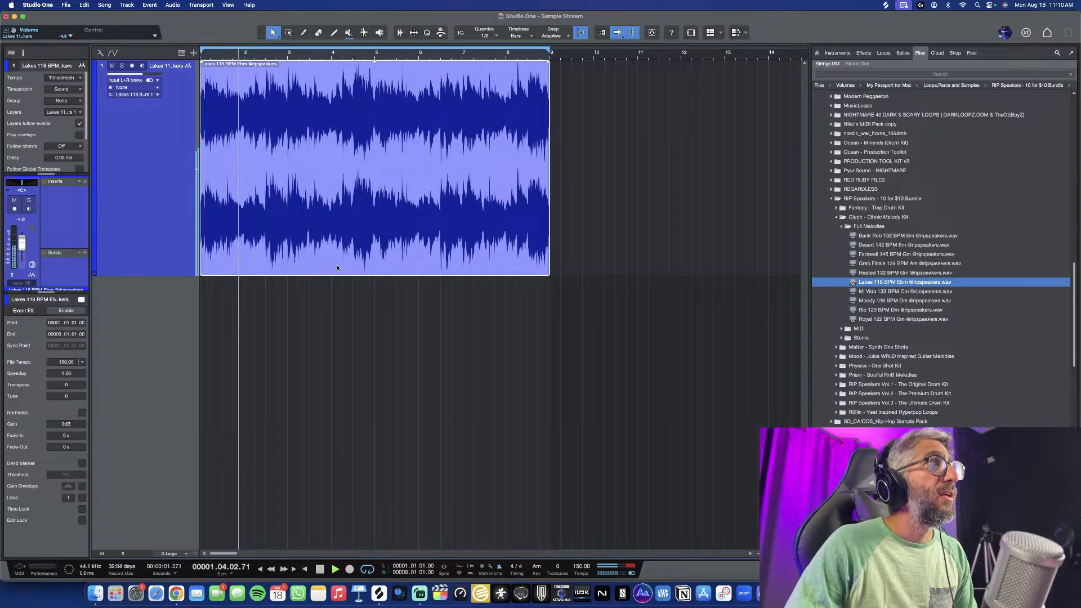
scroll(348, 270, up, 1)
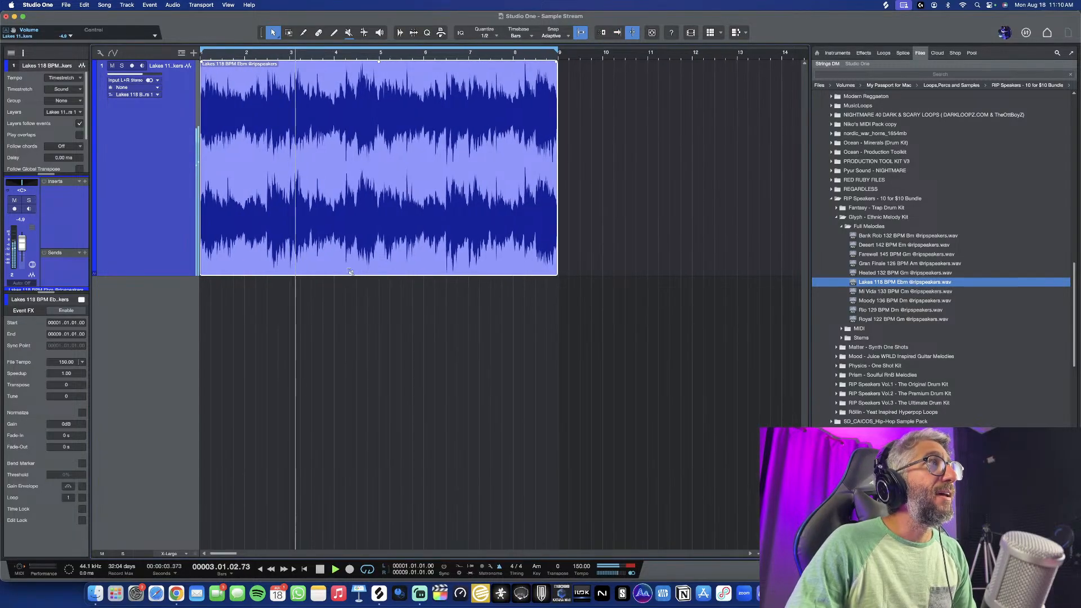
scroll(350, 272, down, 4)
scroll(348, 272, down, 1)
scroll(347, 271, left, 2)
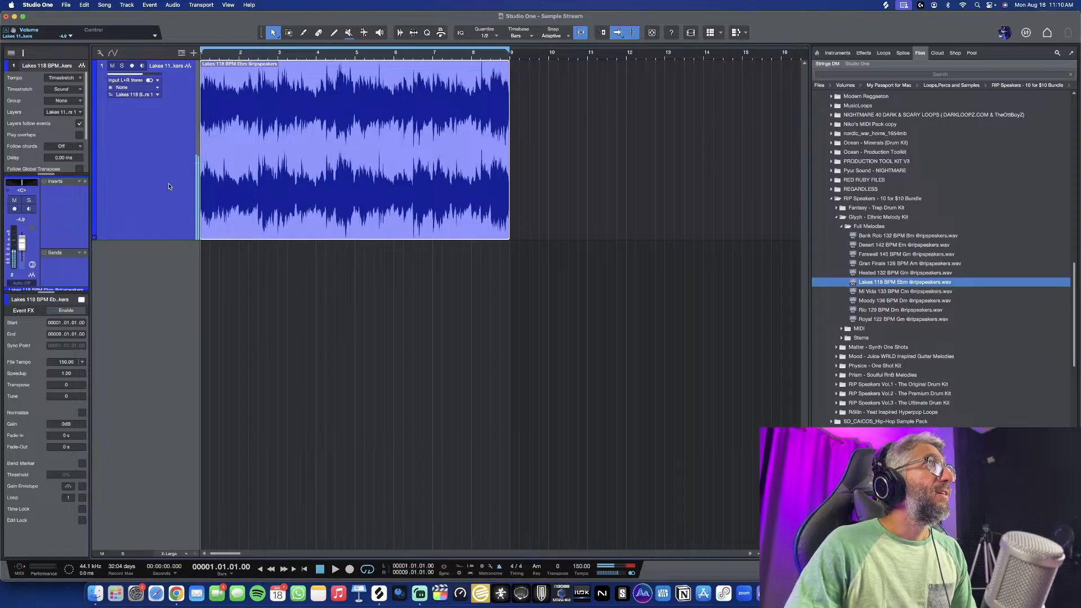
Insert the HalfTime plugin on the melody track's inserts.
click(84, 182)
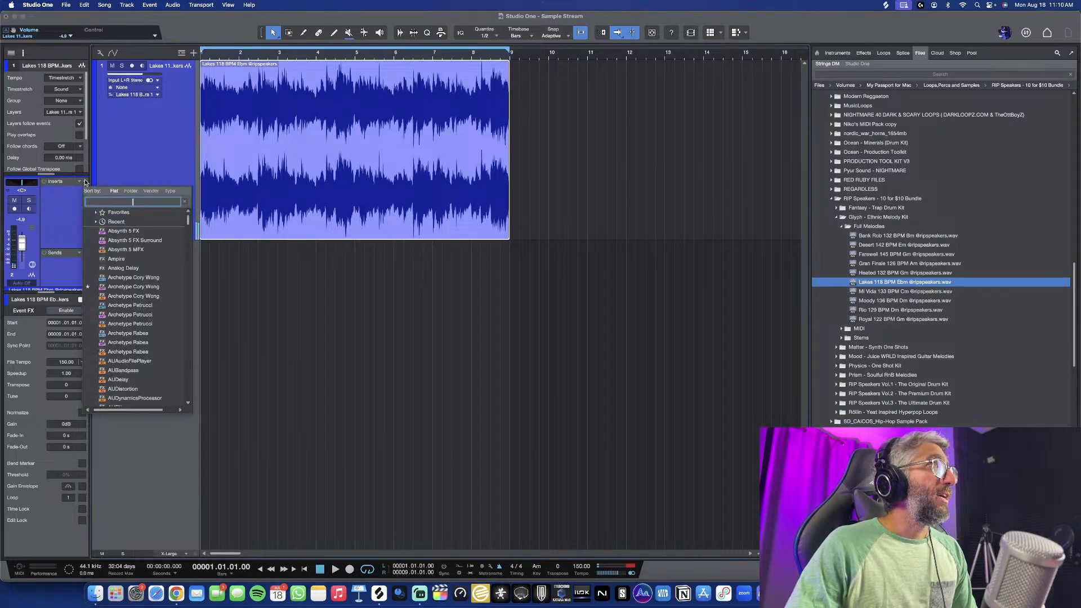
text(halftim)
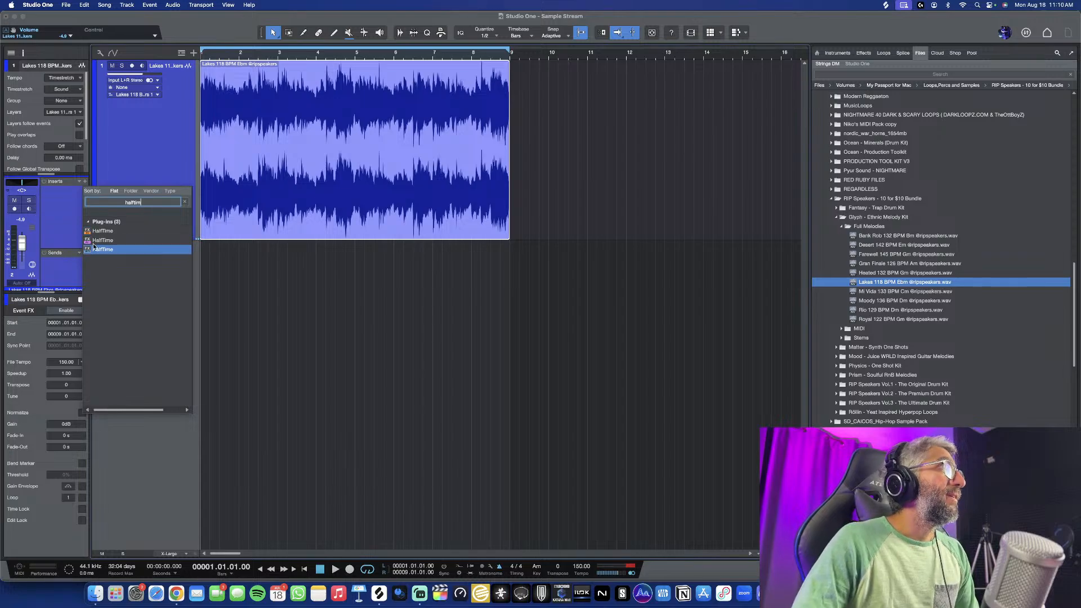
key(Return)
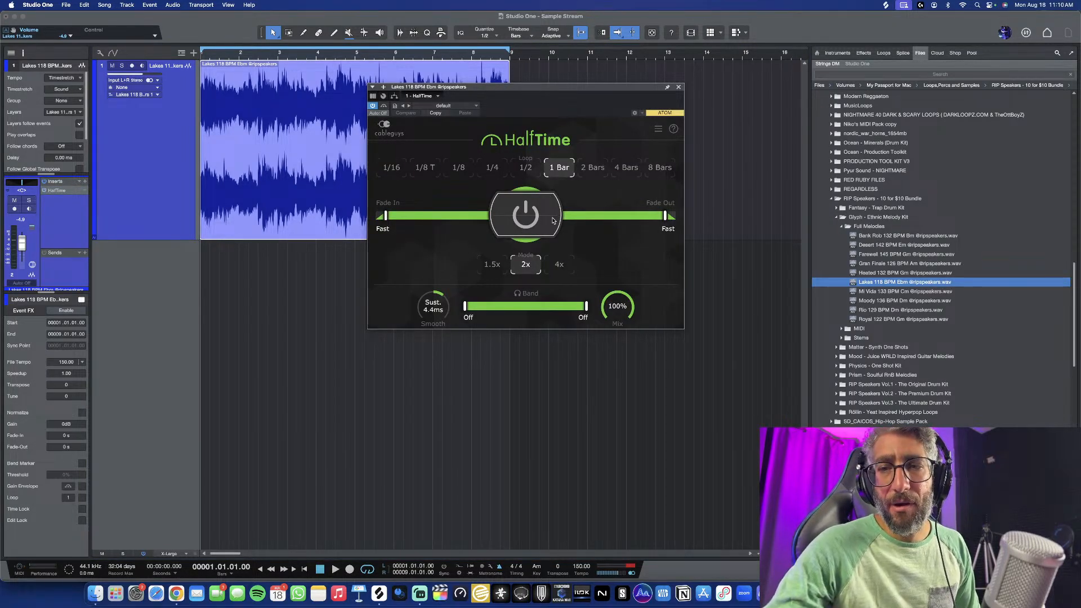
Start playback and try HalfTime loop lengths 1/4, 1/8 and 1/2 and modes 1.5x and 2x.
key(space)
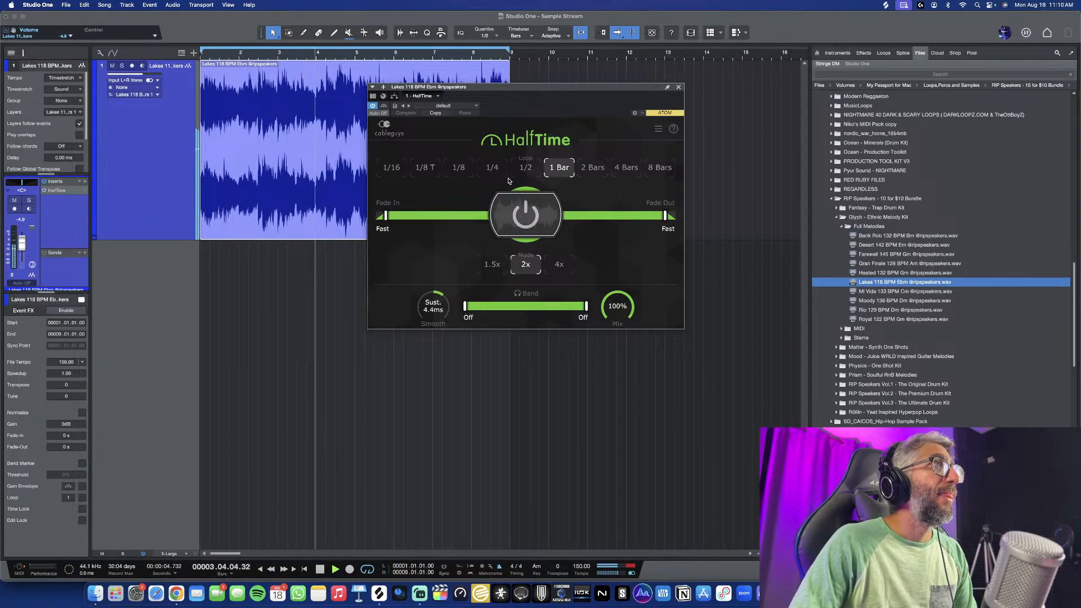
click(493, 168)
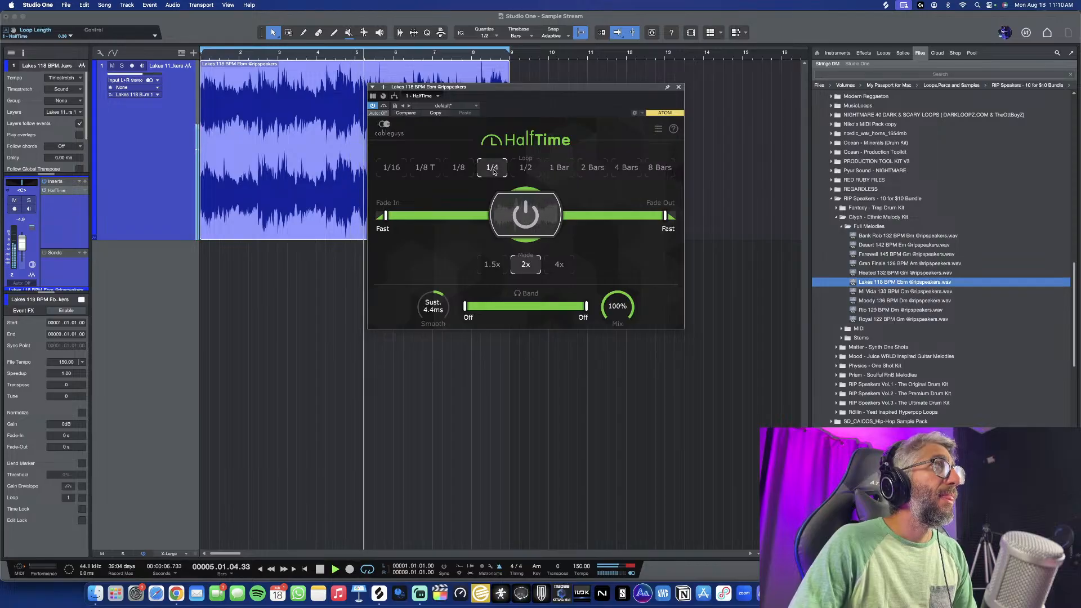
click(459, 168)
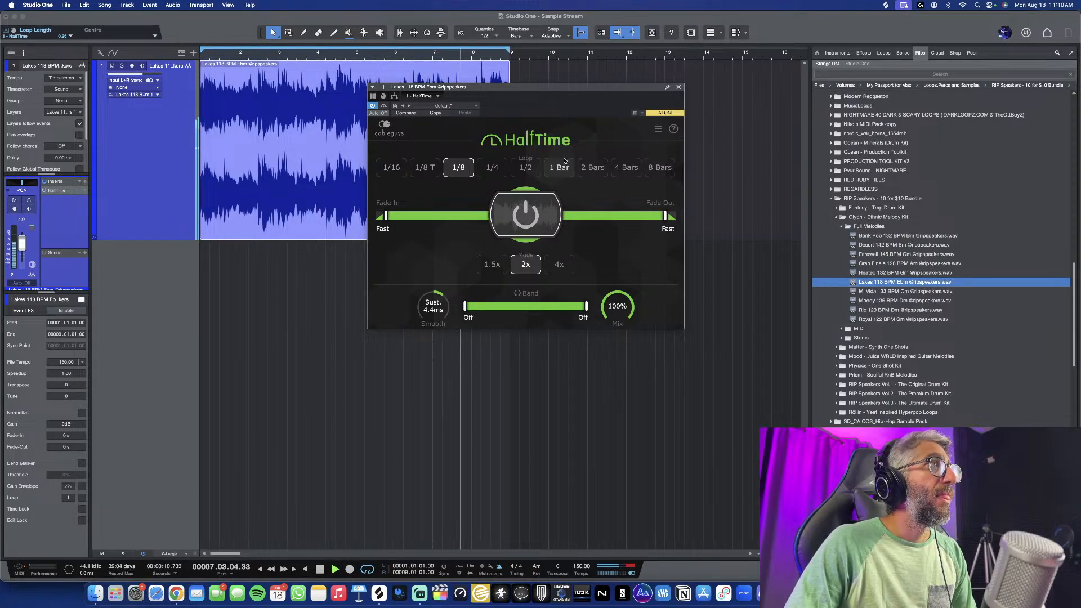
click(526, 168)
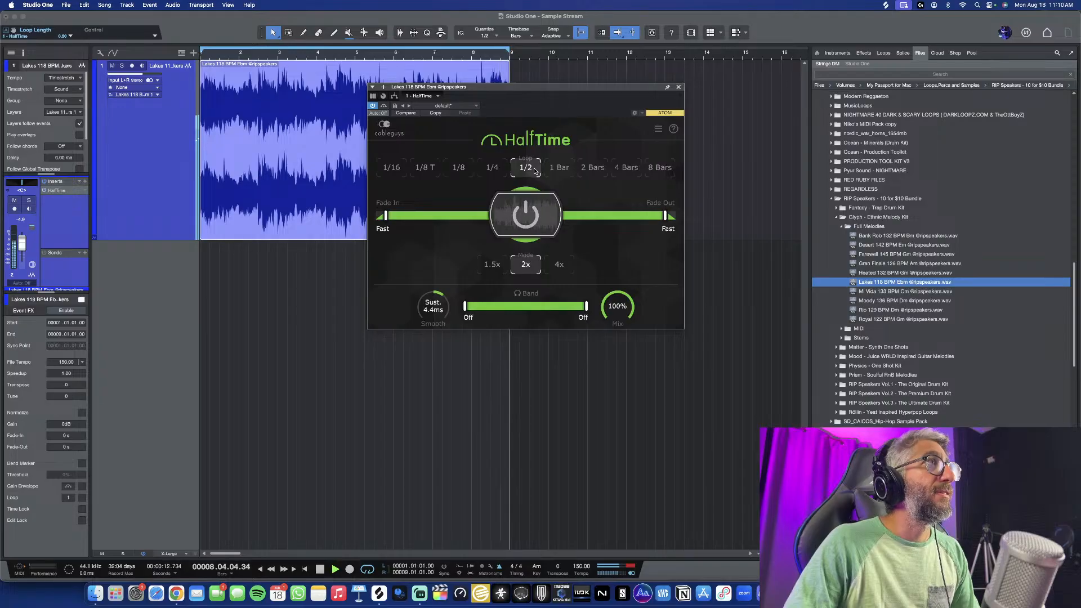
click(492, 265)
click(526, 267)
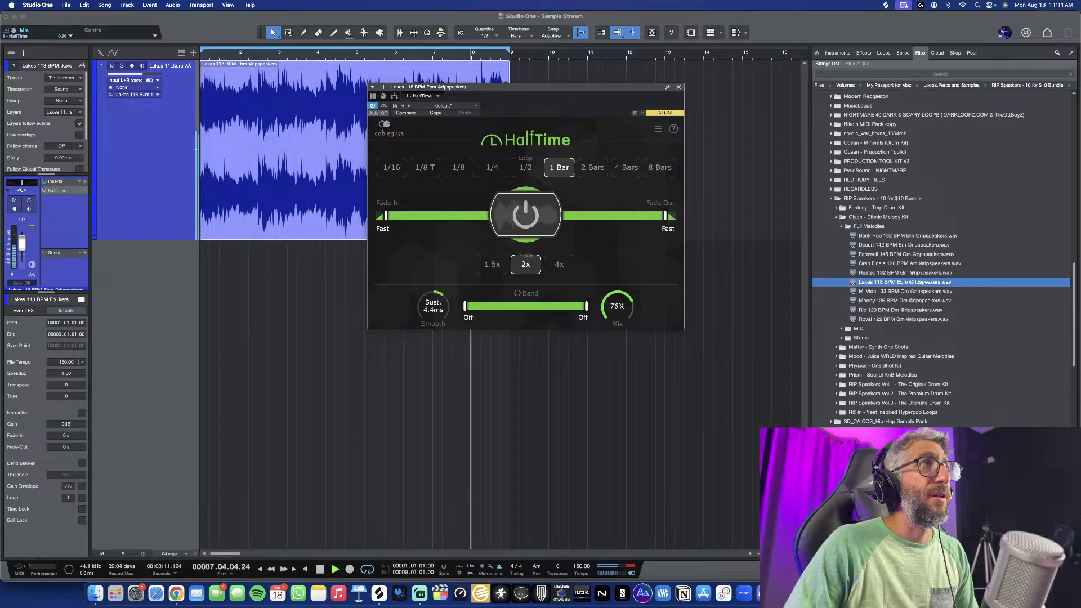
Set HalfTime's mix to 35% and its smoothing to Swell 500 ms, then close the plugin.
drag(617, 306, 617, 306)
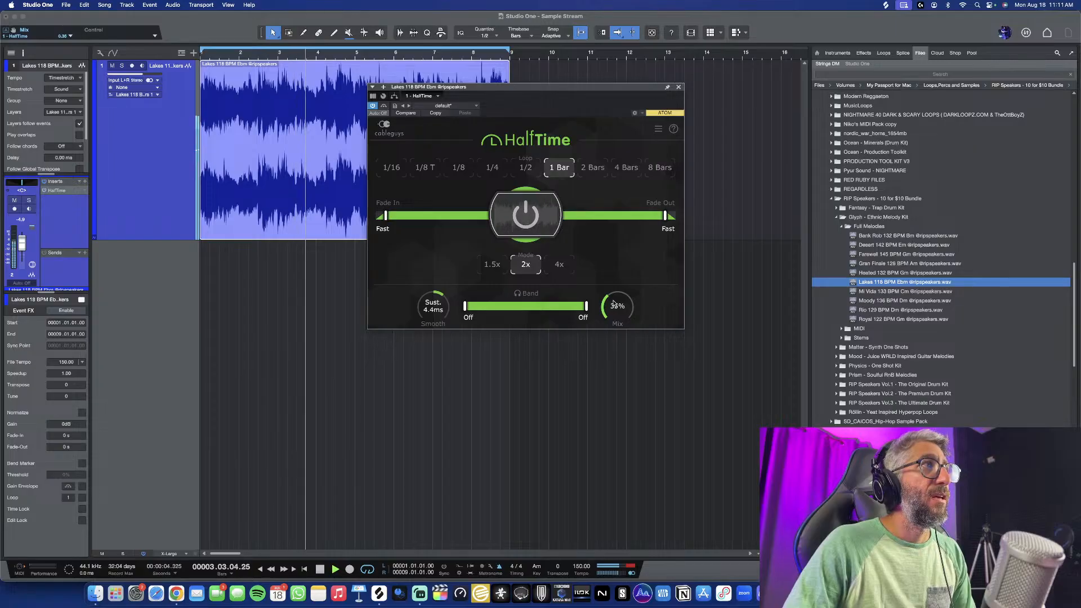
drag(434, 304, 433, 276)
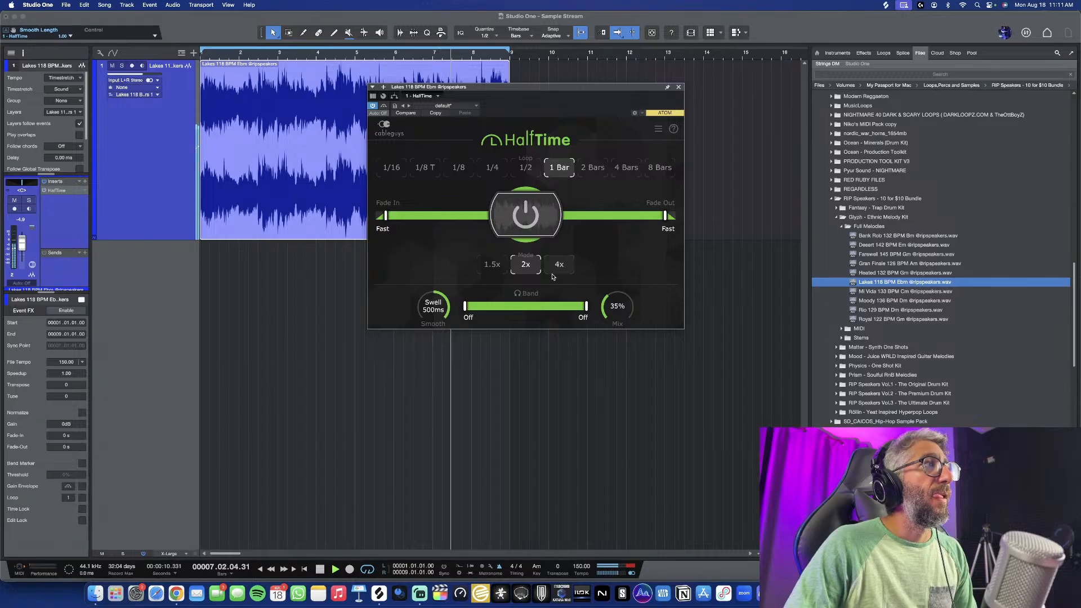
click(679, 87)
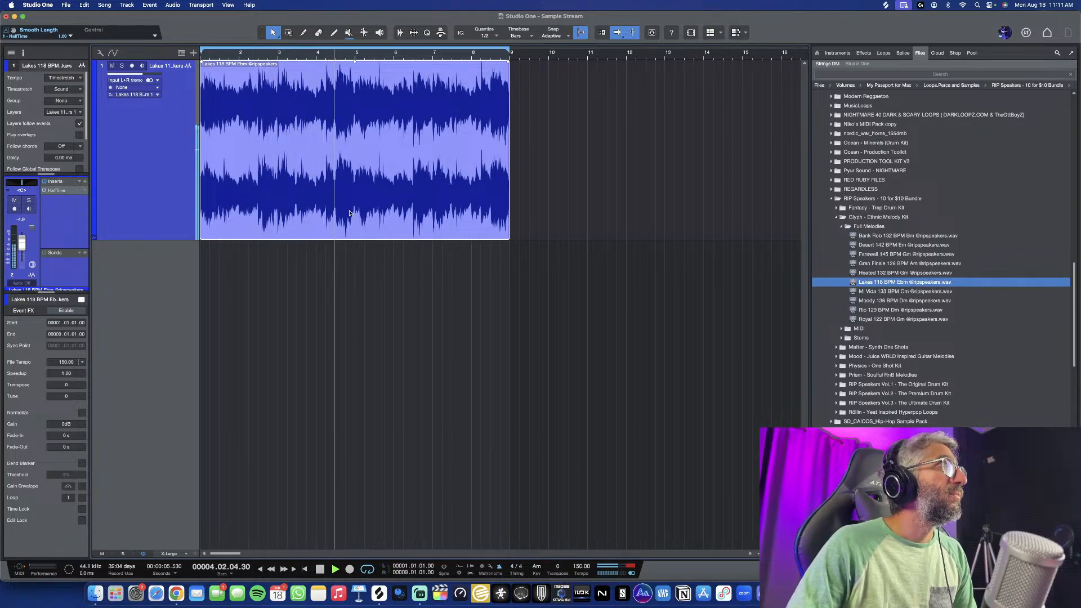
Stop playback and add a Heat Up 3 instrument track from the instrument browser.
key(space)
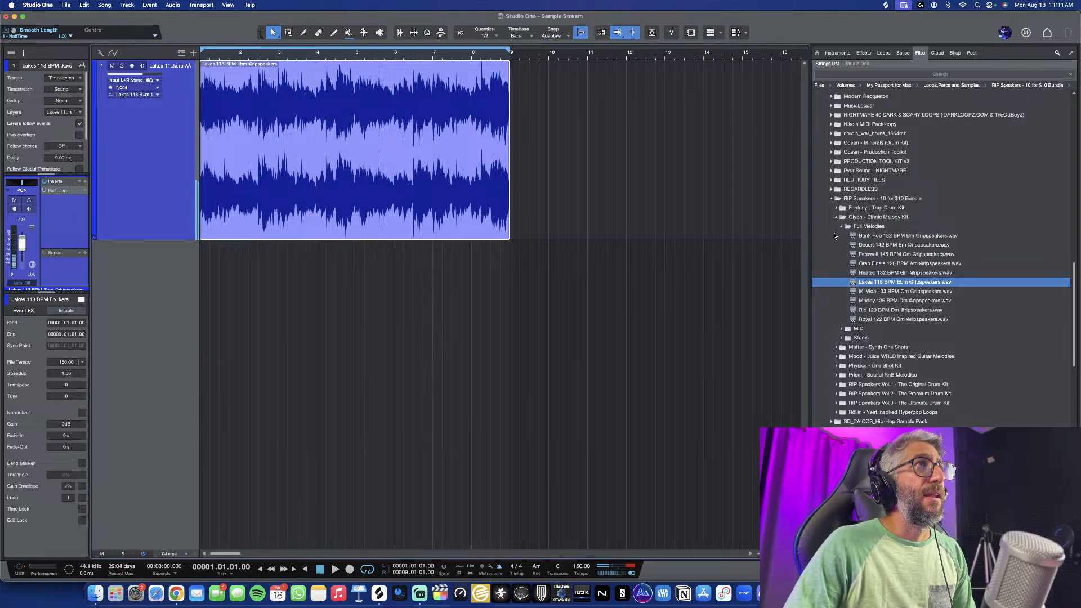
click(841, 226)
scroll(853, 302, up, 5)
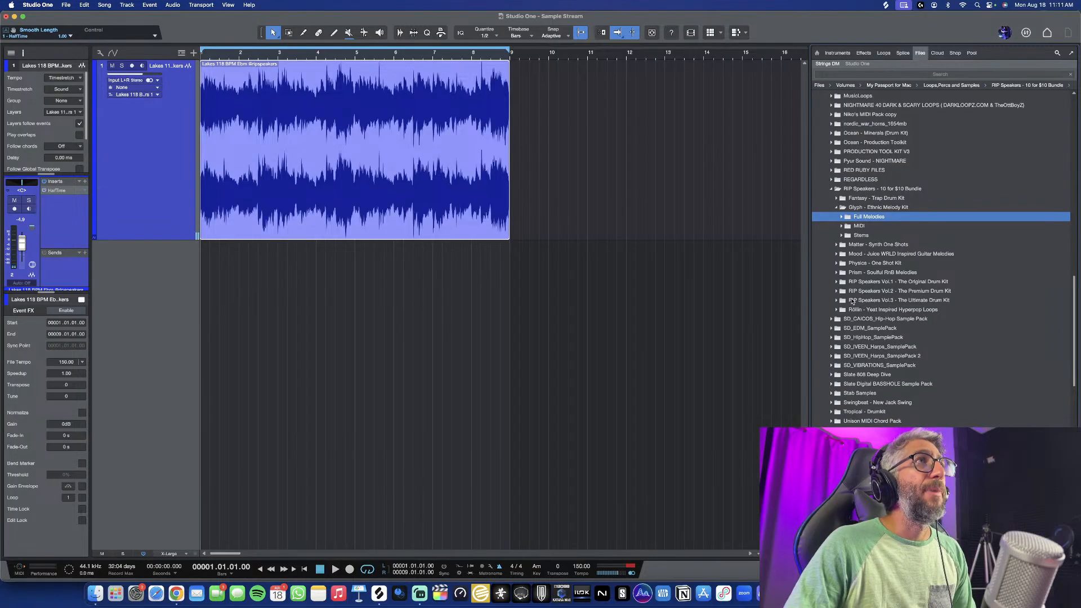
click(837, 54)
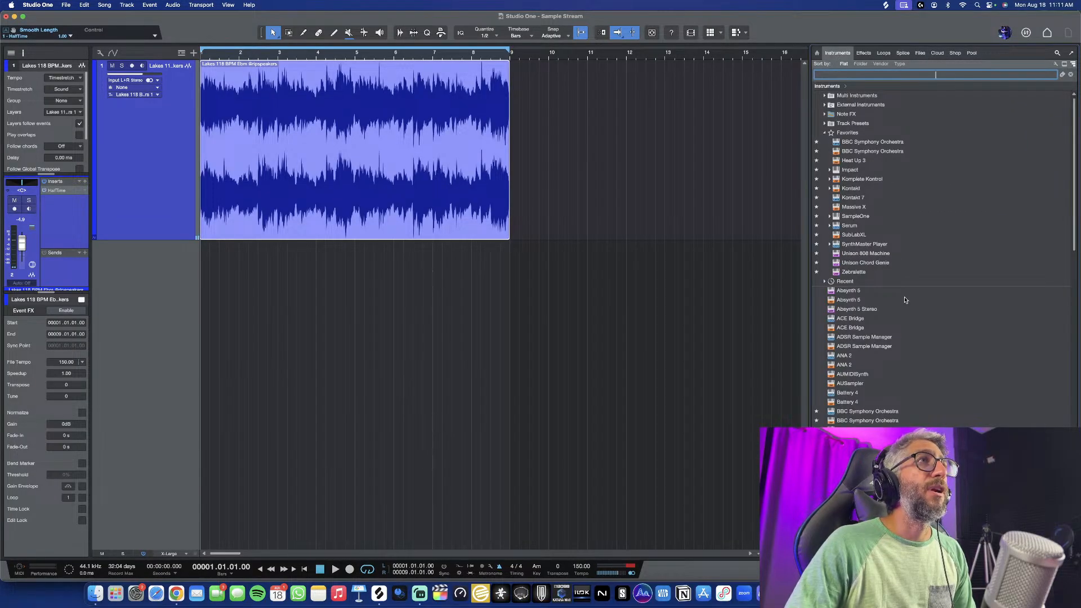
scroll(905, 300, down, 3)
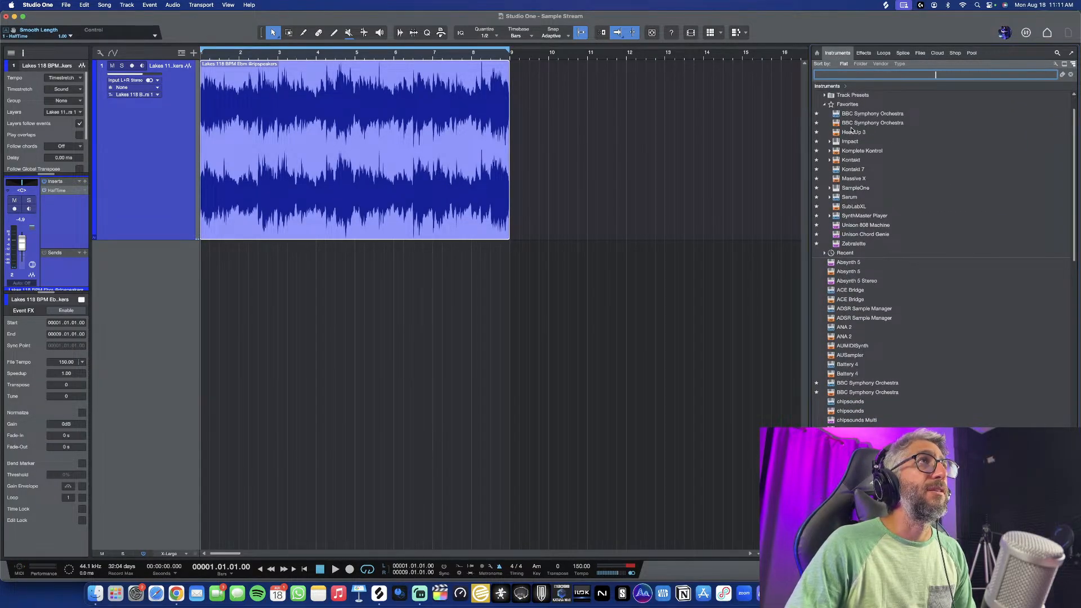
drag(851, 129, 176, 308)
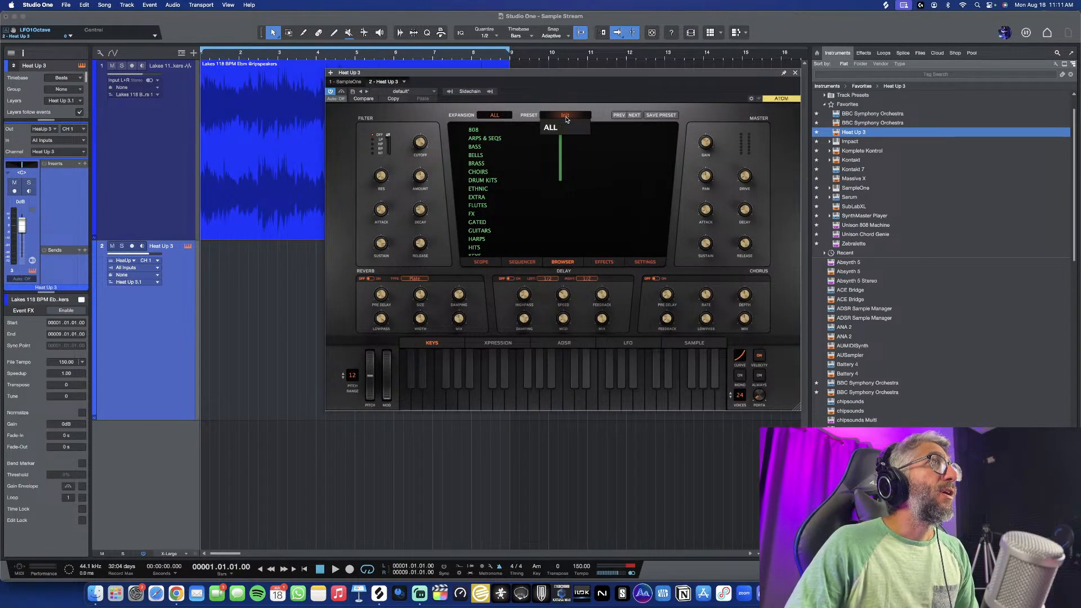
Load the DONT preset from the Pads category of all presets in Heat Up 3.
click(495, 116)
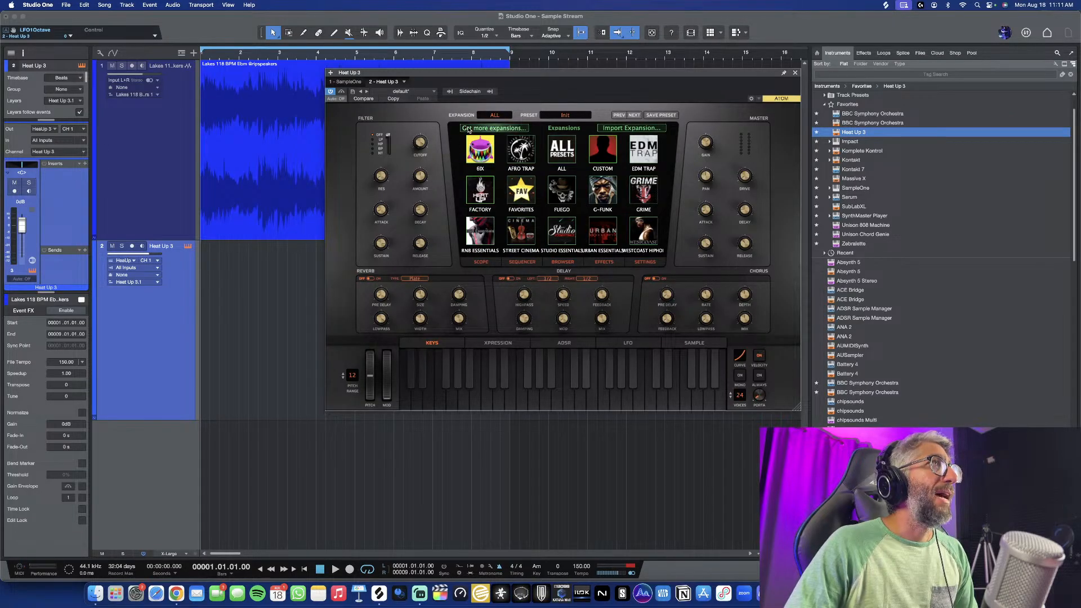
click(562, 149)
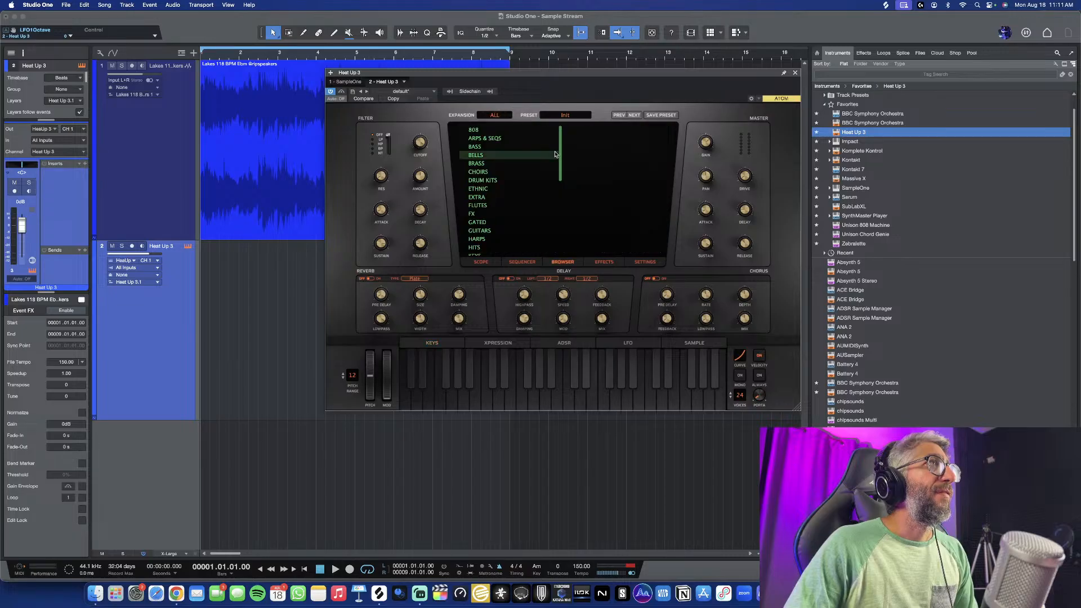
scroll(476, 244, down, 5)
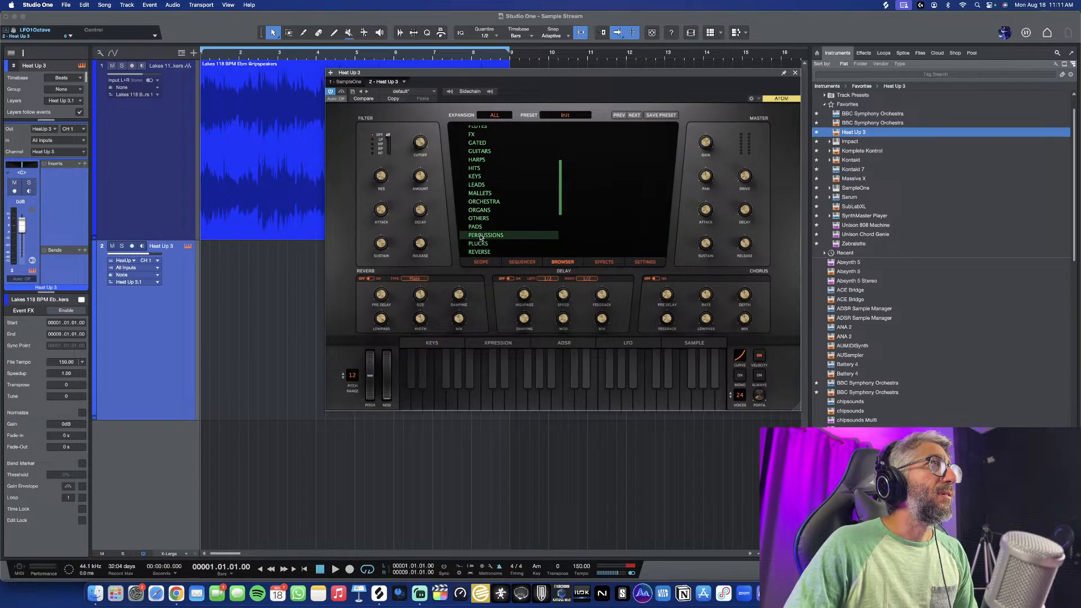
click(476, 228)
scroll(596, 210, down, 2)
scroll(596, 210, down, 6)
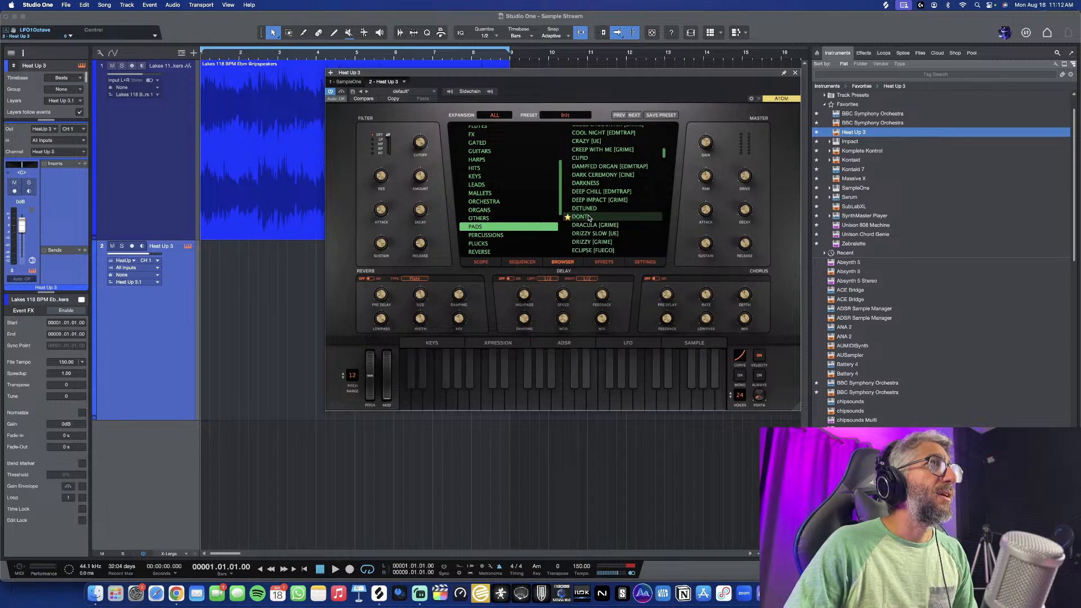
click(589, 217)
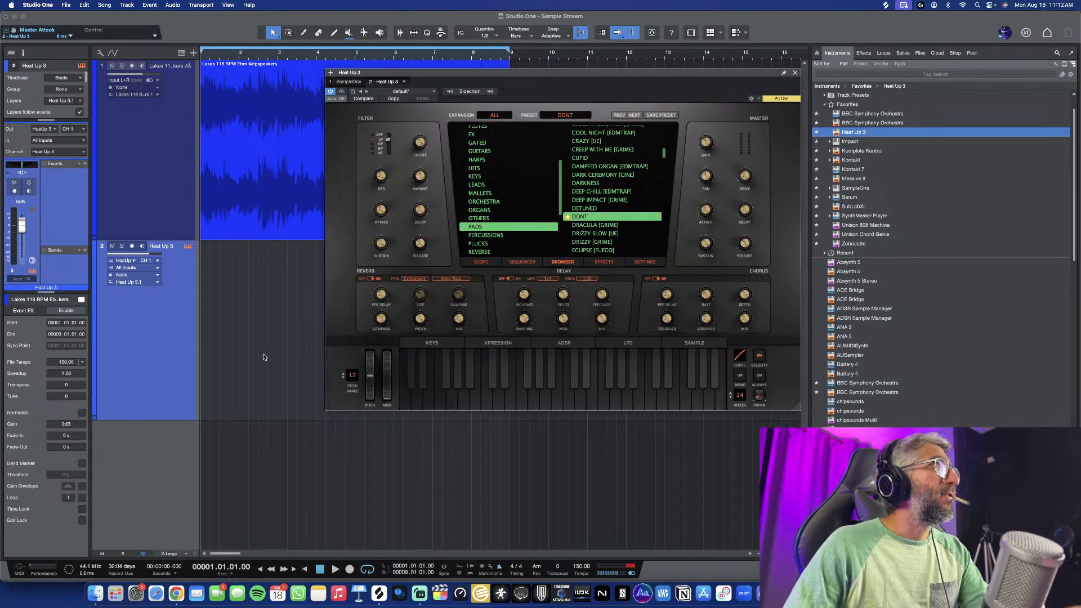
Arm the Heat Up 3 track for recording and play the song to rehearse the pad.
click(136, 247)
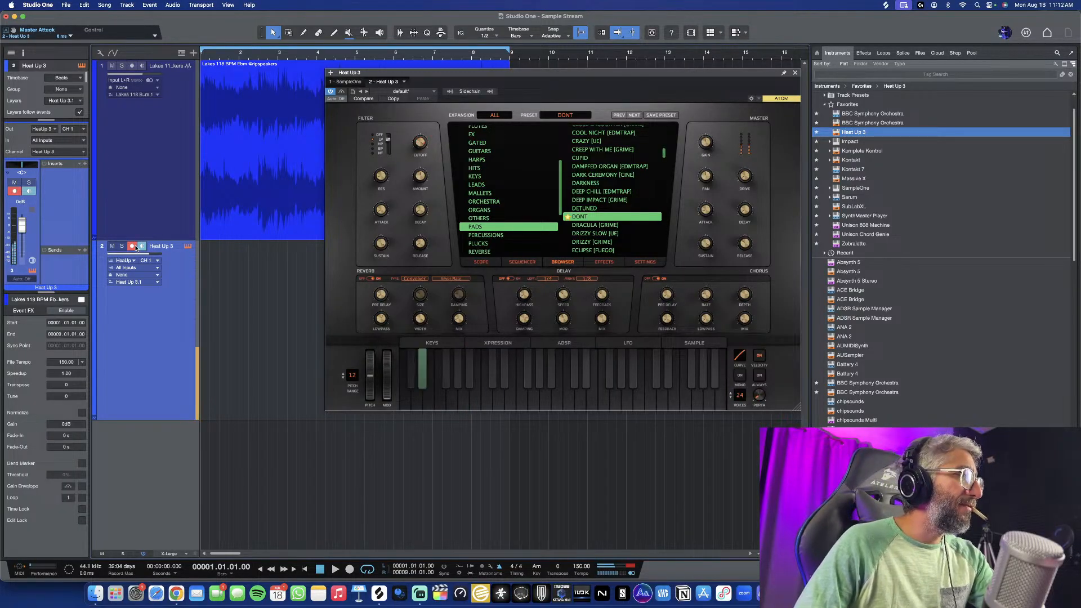
key(space)
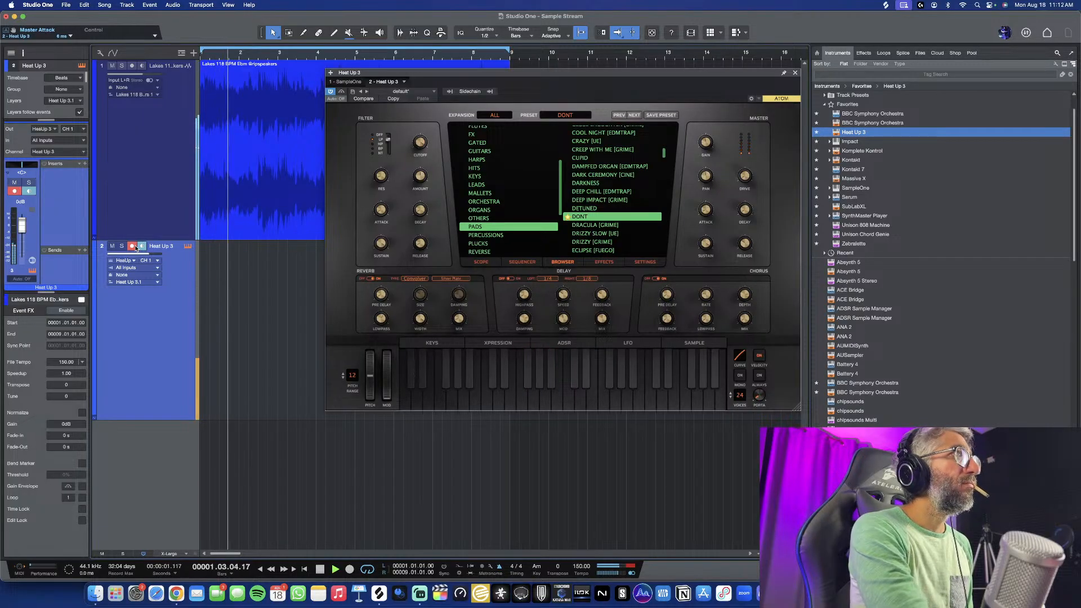
key(space)
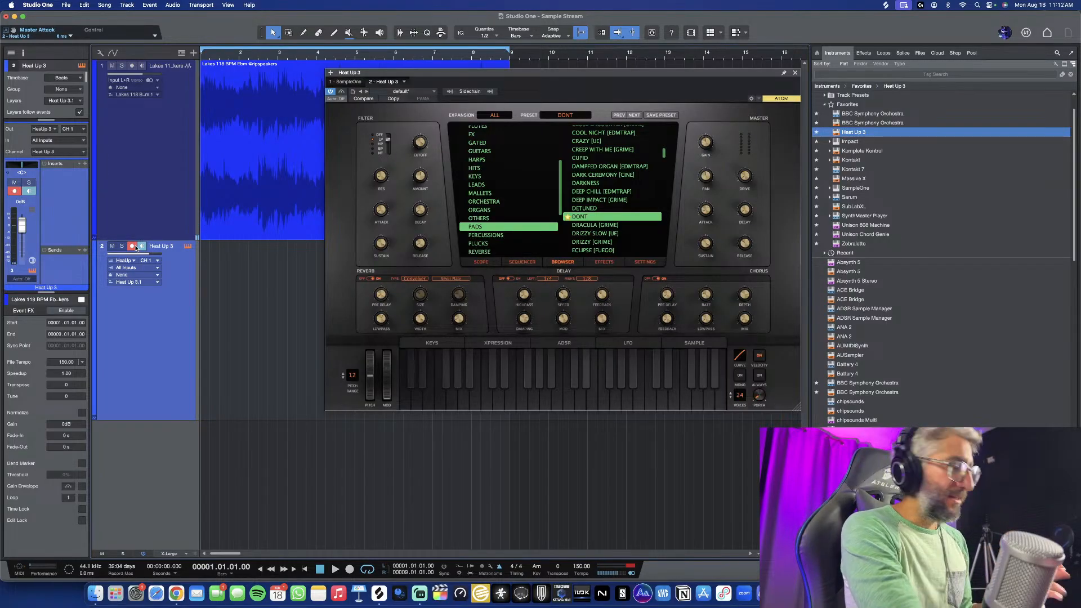
key(KP_Multiply)
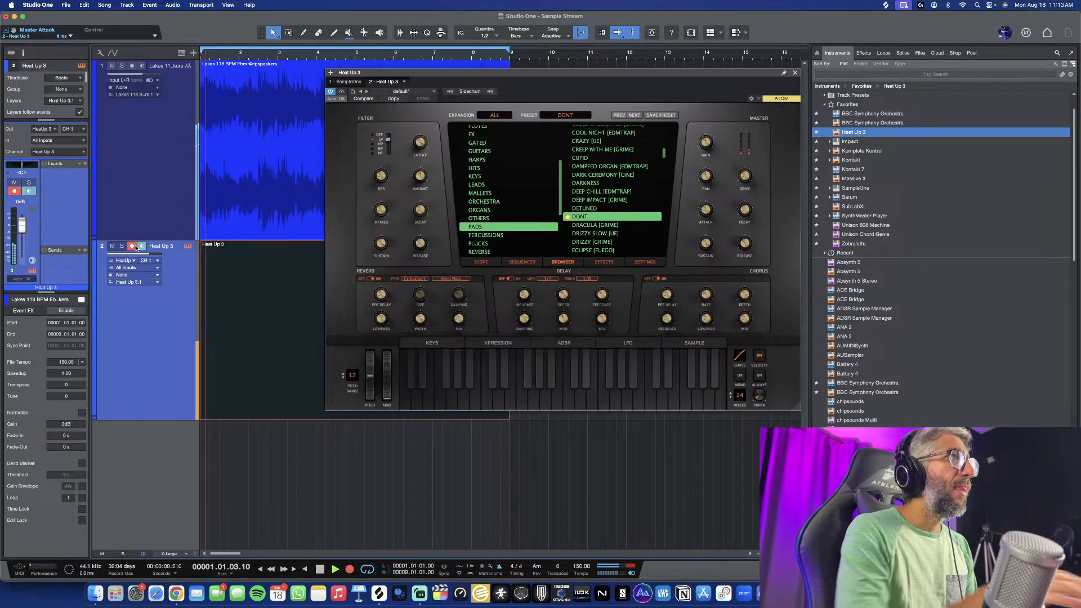
key(space)
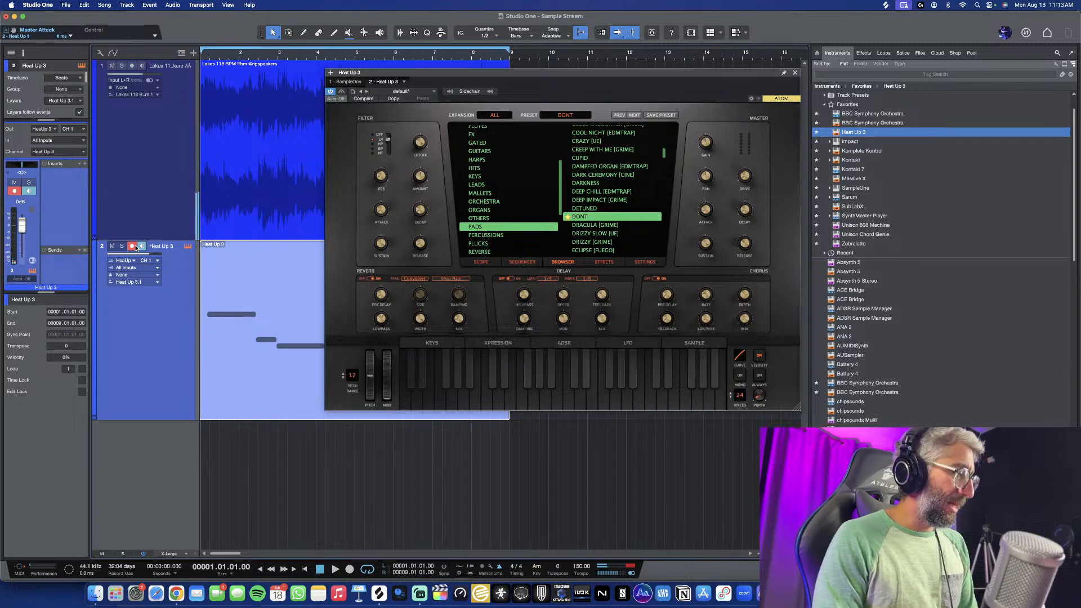
key(Delete)
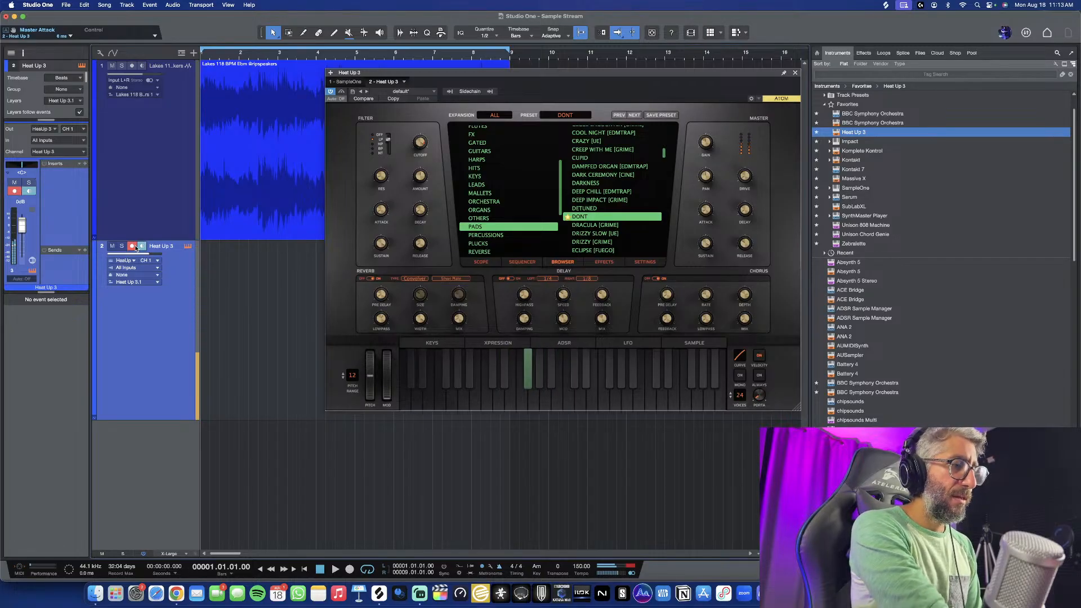
Record a pad part on the Heat Up 3 track along with the melody loop.
key(space)
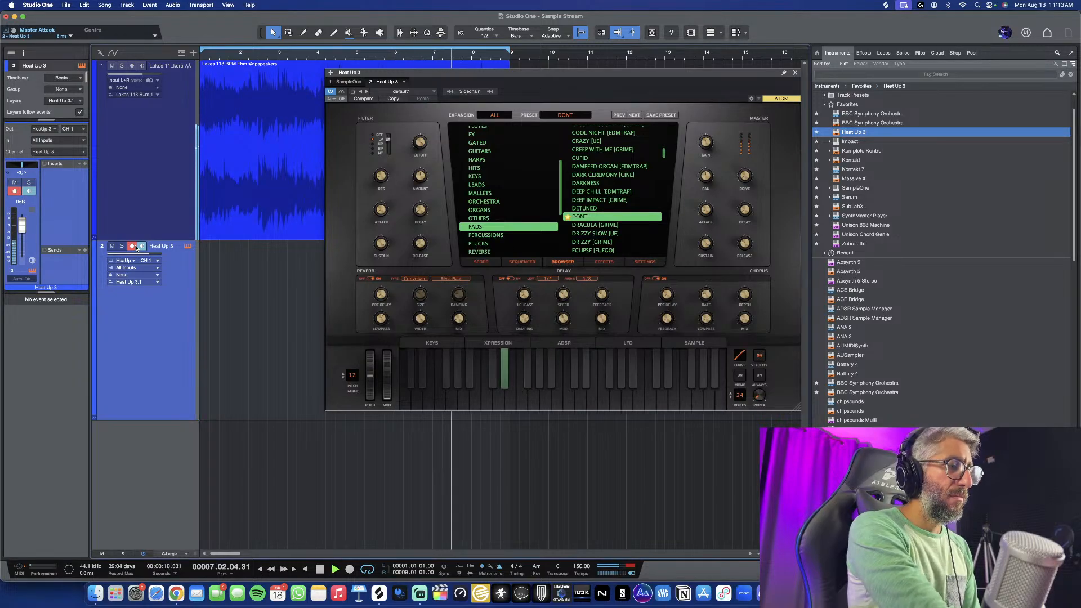
key(KP_Multiply)
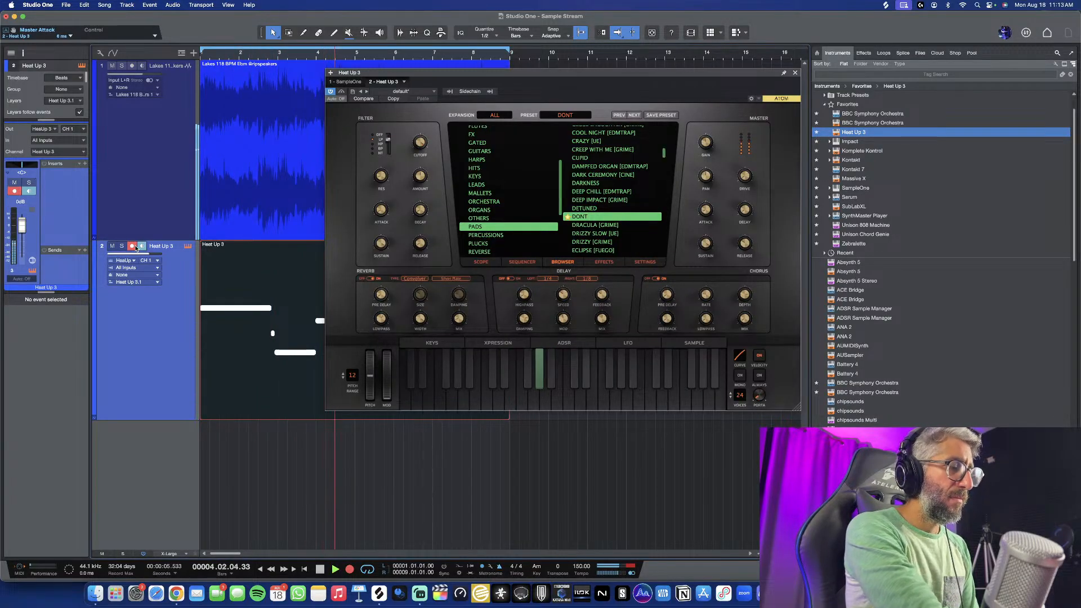
key(space)
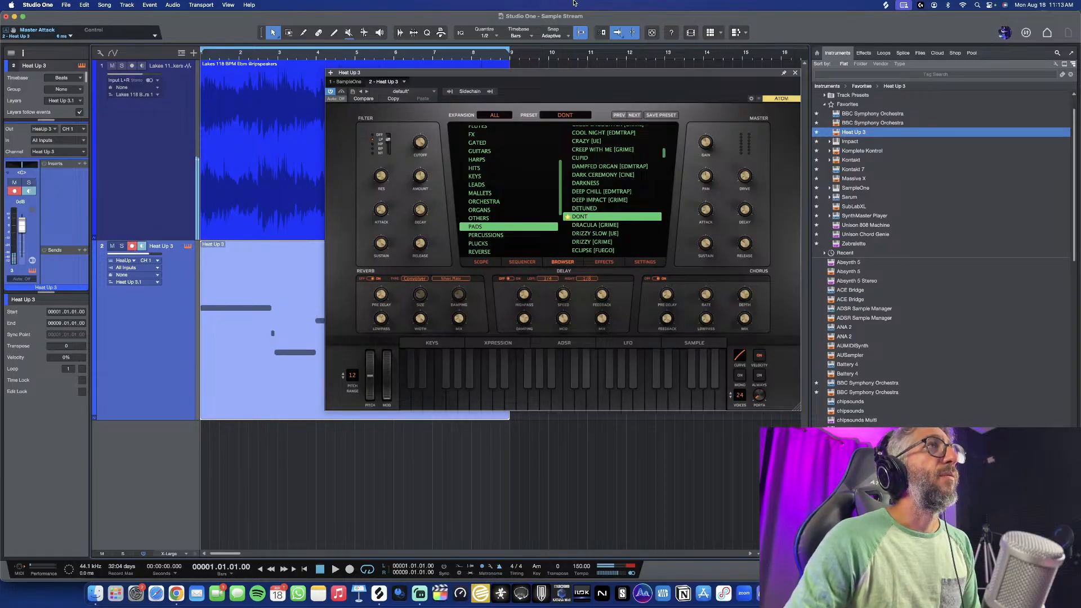
Close the Heat Up 3 window, open the pad part in the editor and duplicate its recorded notes.
click(795, 73)
double_click(369, 340)
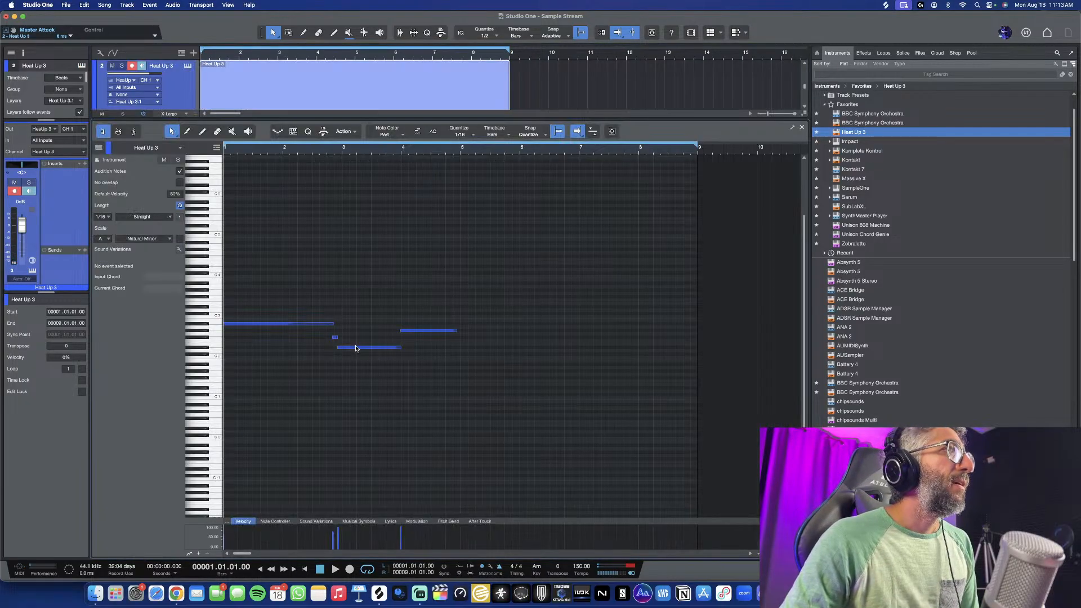
drag(547, 284, 261, 426)
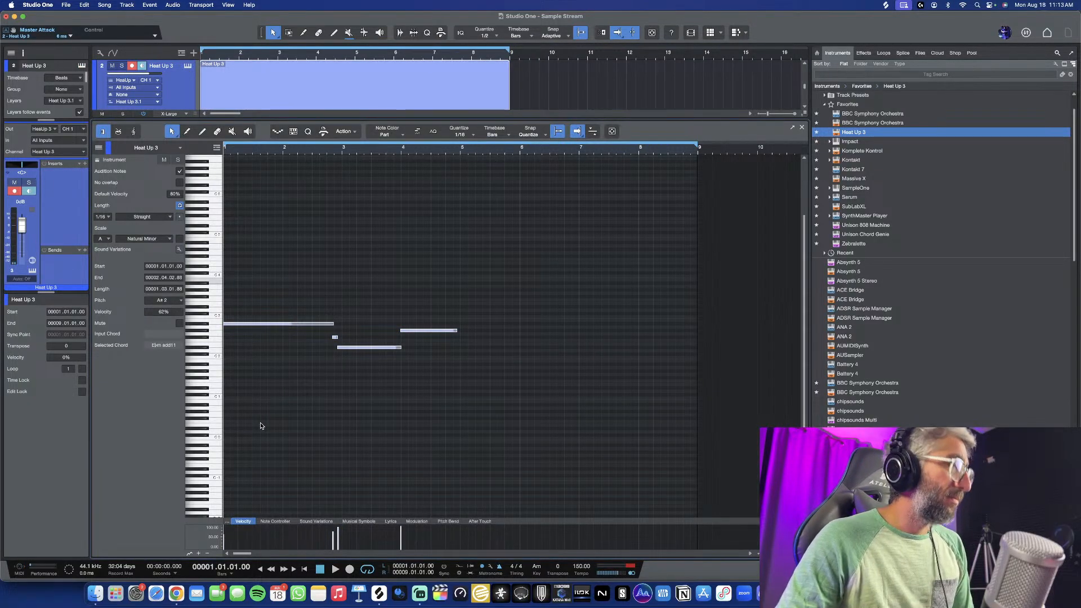
key(d)
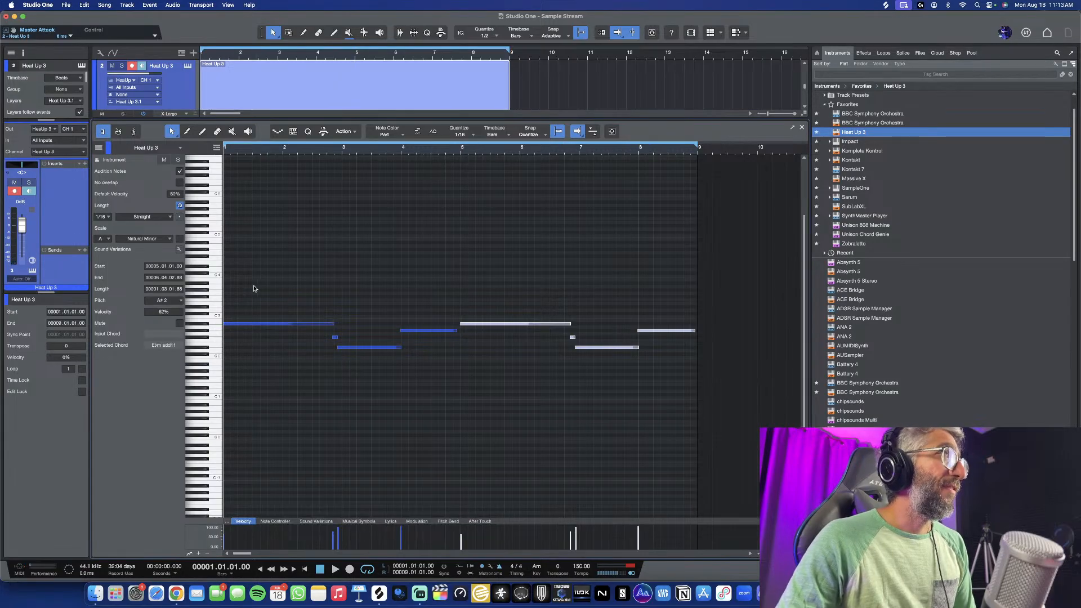
Adjust the short passing notes in the pad part and play it back.
click(335, 339)
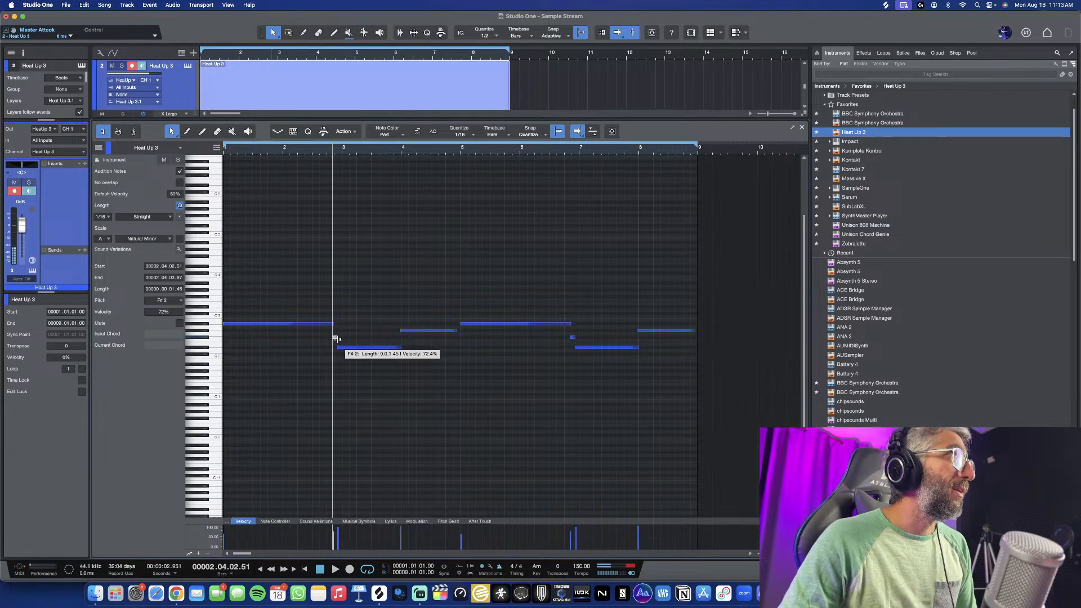
drag(335, 339, 338, 337)
key(super+a)
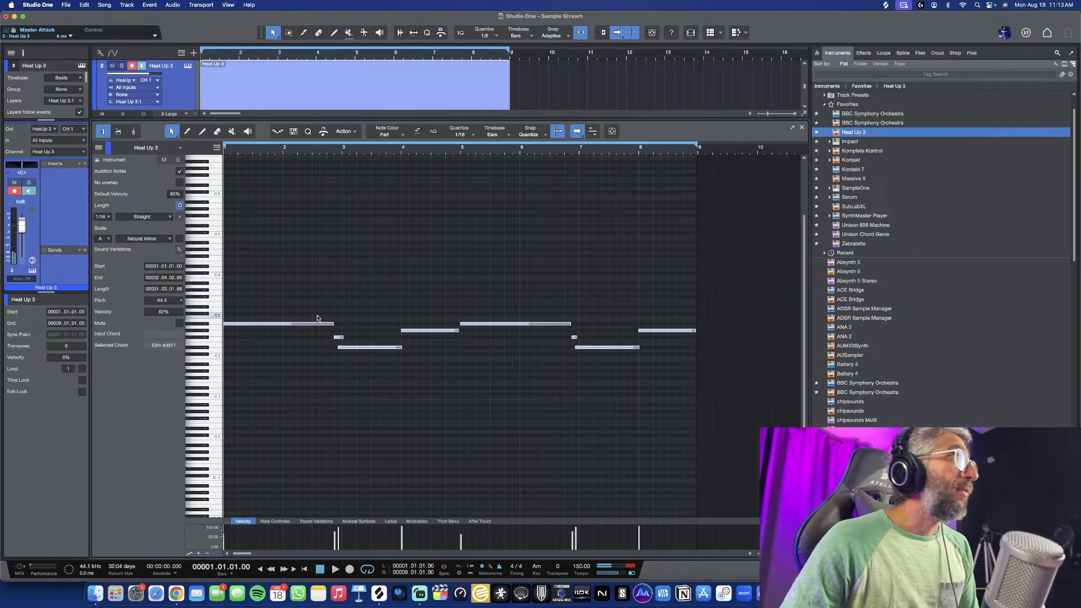
drag(340, 351, 342, 348)
key(space)
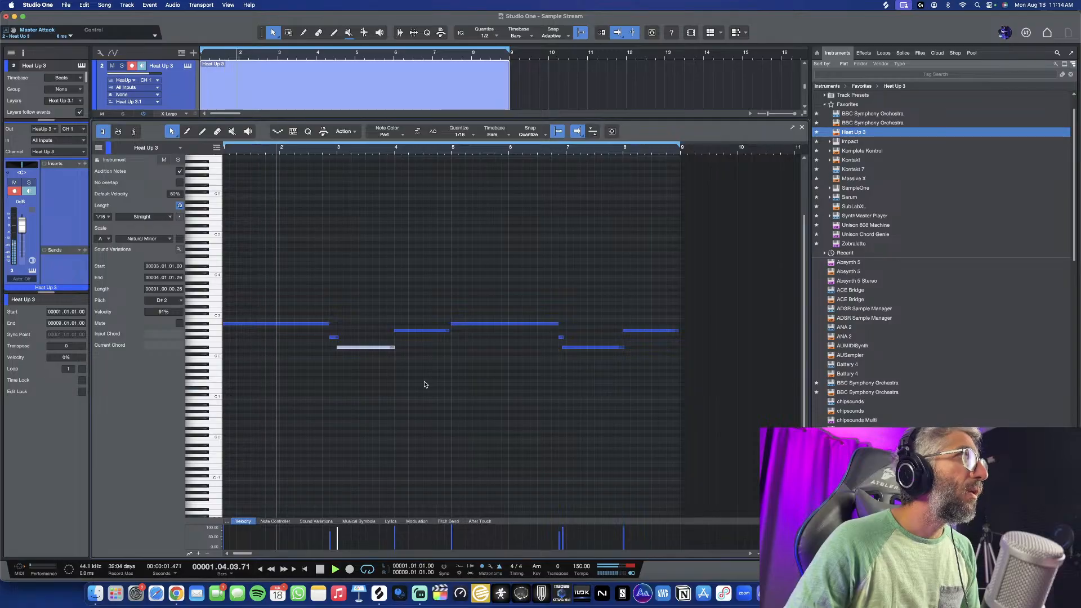
key(space)
Copy the pad notes down to add a lower voice, undoing the first attempt.
drag(240, 284, 665, 411)
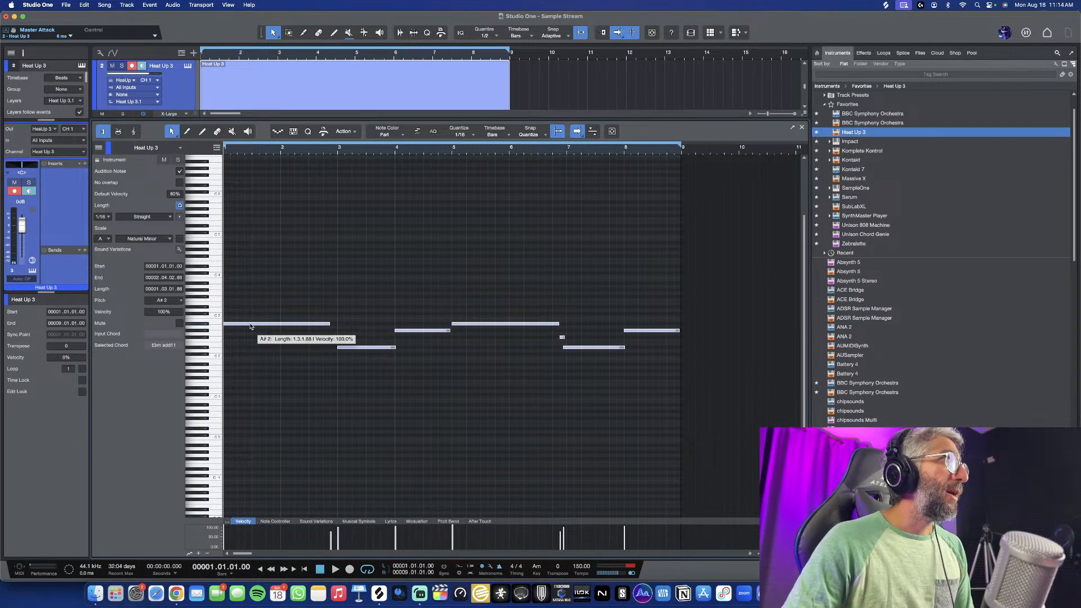
drag(251, 326, 249, 366)
key(super+z)
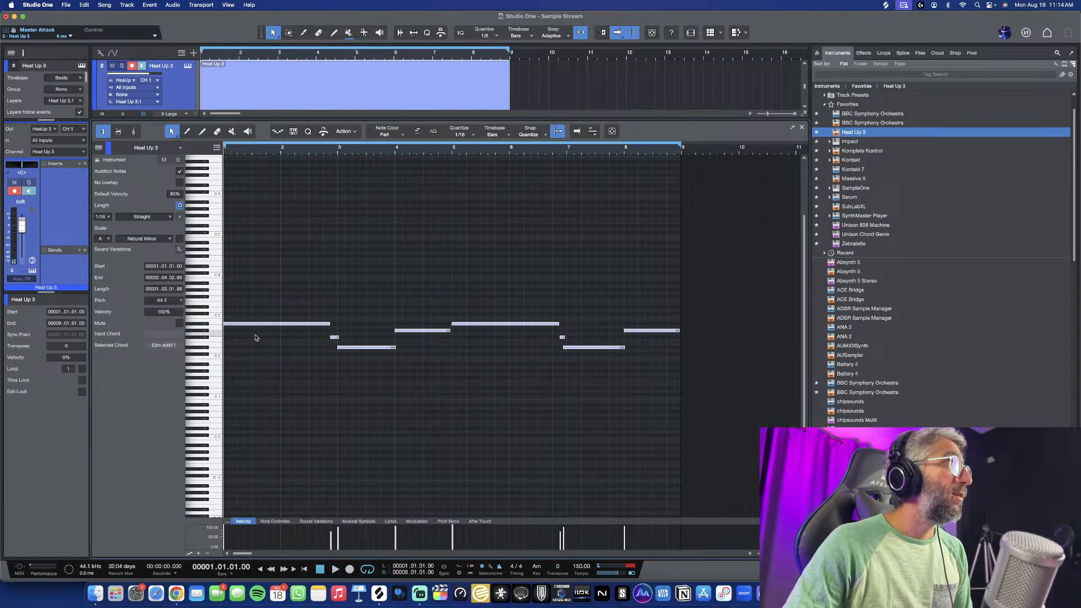
drag(246, 327, 246, 368)
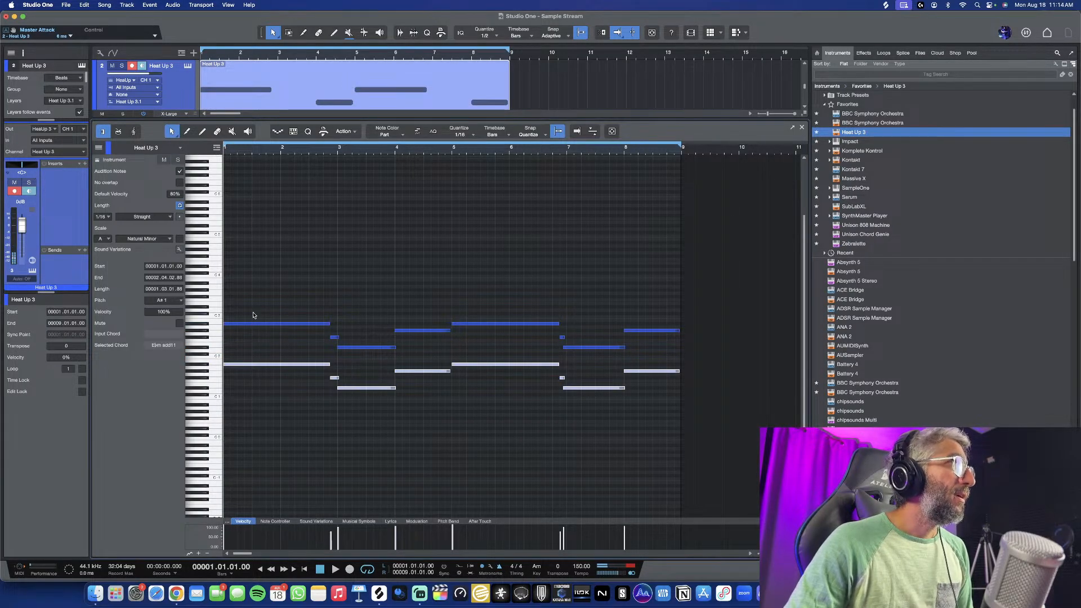
Copy the pad notes upward to add a higher voice and play the part back.
drag(248, 282, 686, 358)
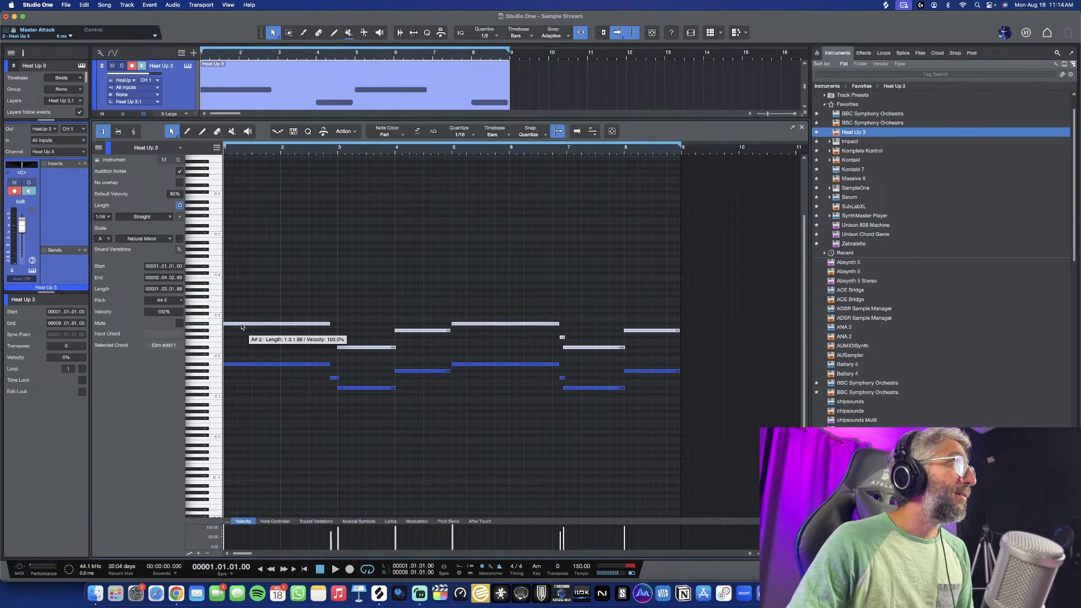
drag(241, 327, 242, 311)
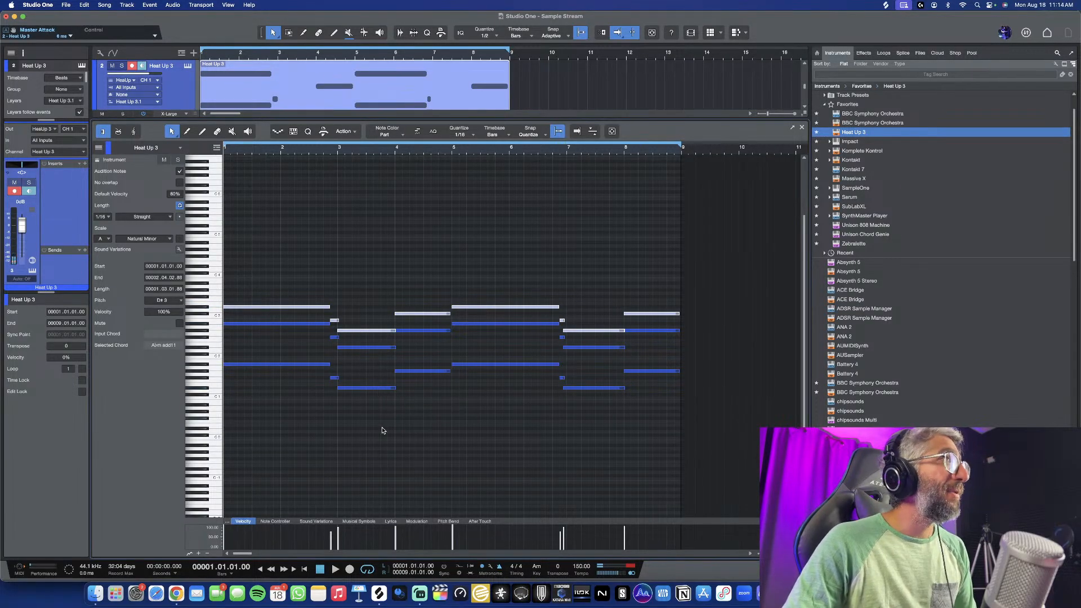
click(382, 430)
key(space)
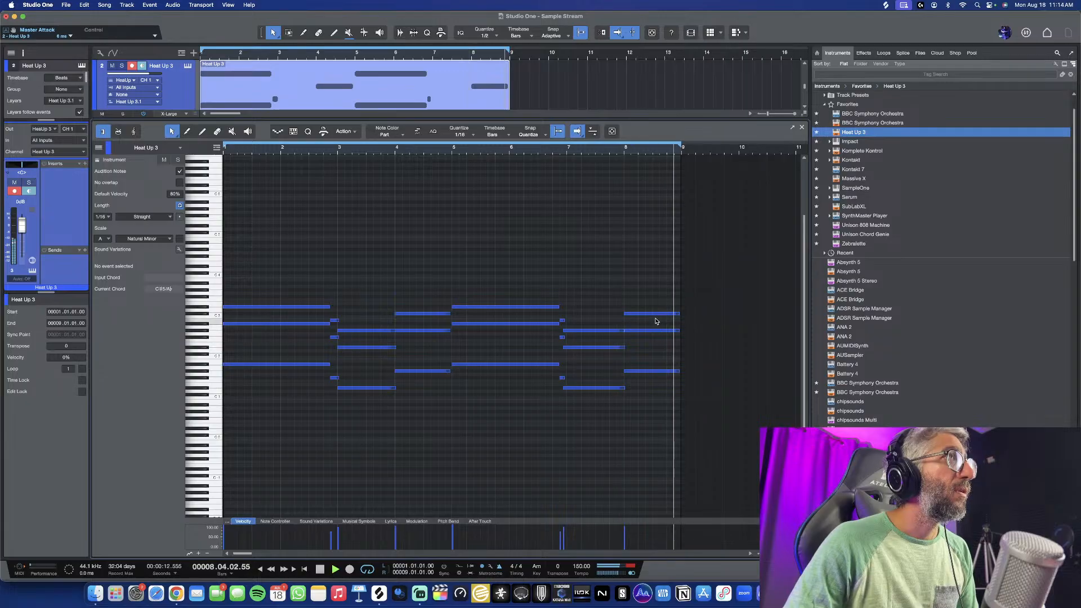
Lengthen the held pad notes so they reach the next chord, then play back.
click(437, 314)
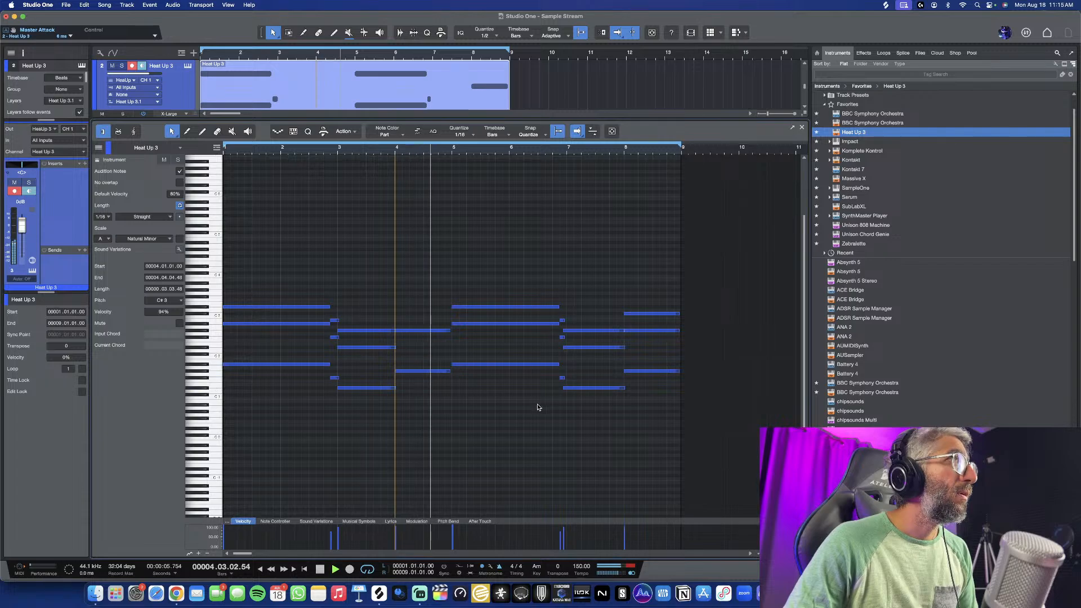
scroll(406, 353, up, 1)
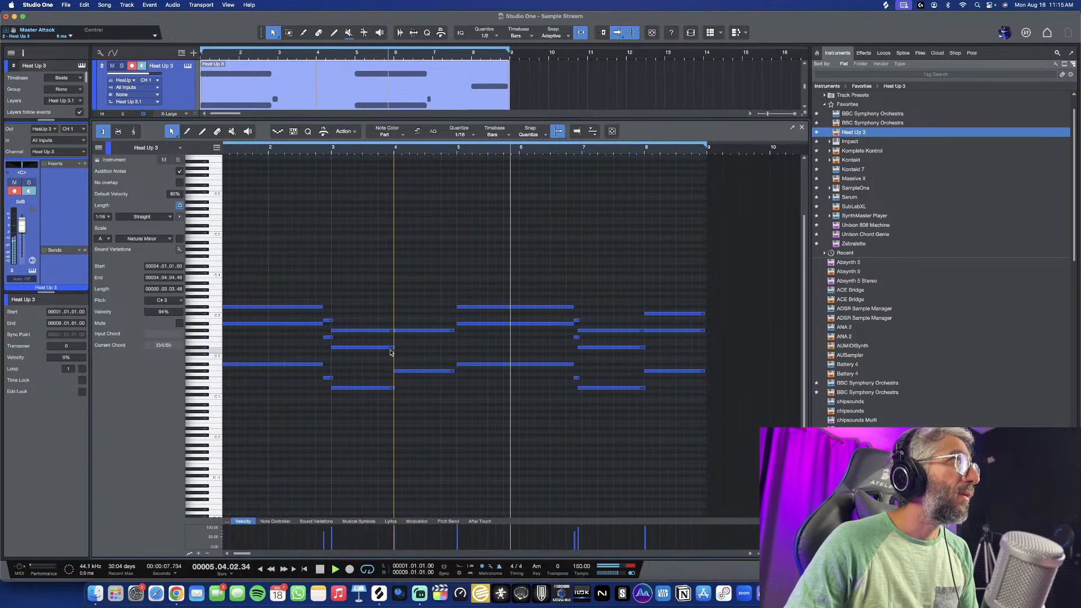
drag(396, 348, 457, 350)
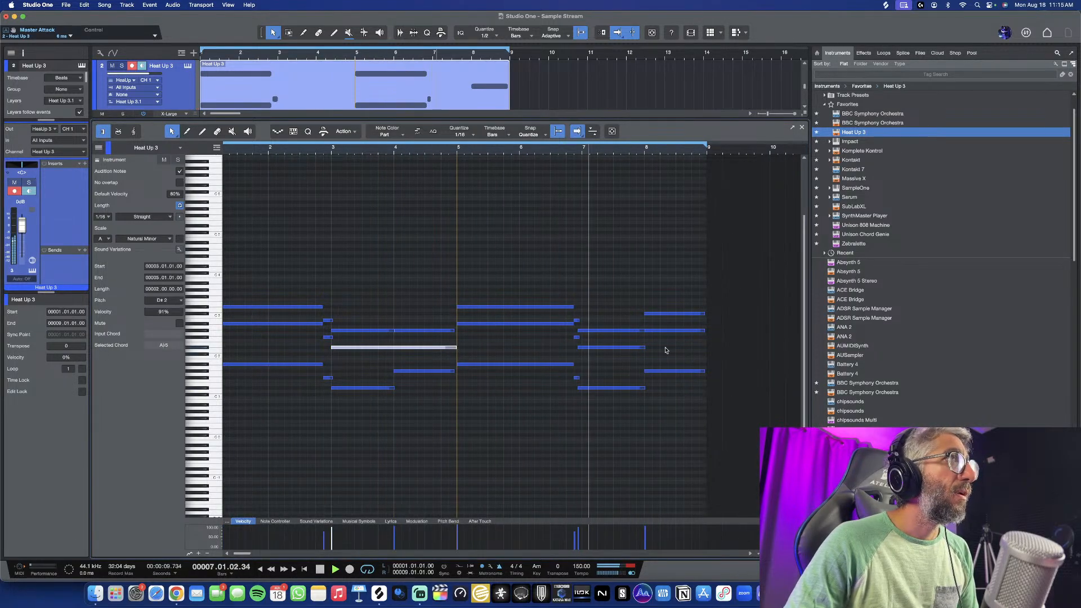
drag(645, 349, 707, 353)
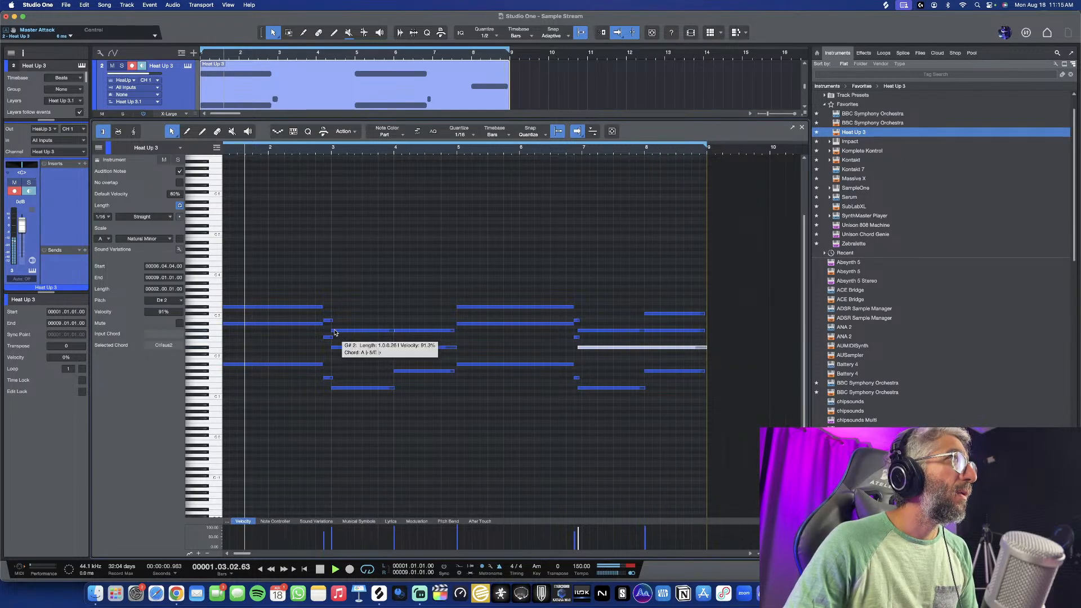
key(space)
Select the short pickup notes, nudge them, play back and close the editor.
scroll(329, 302, up, 5)
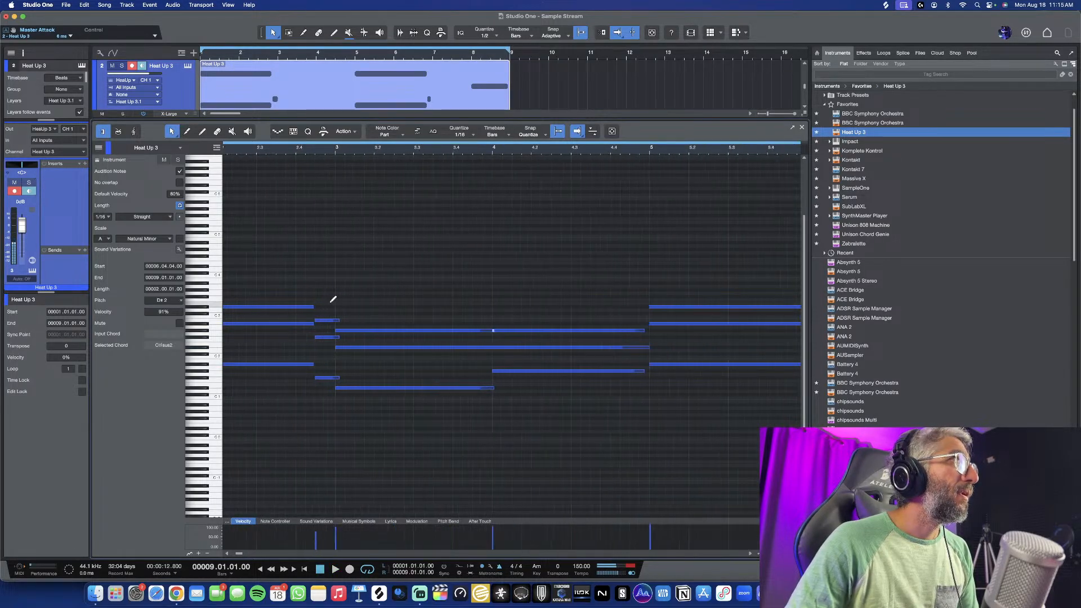
drag(324, 300, 322, 385)
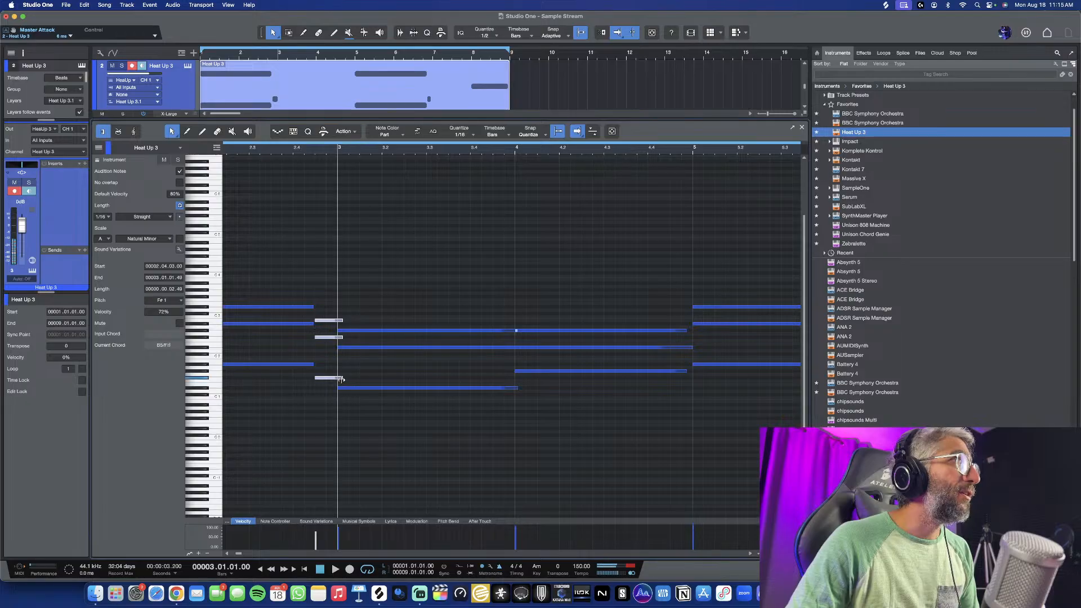
key(comma)
key(space)
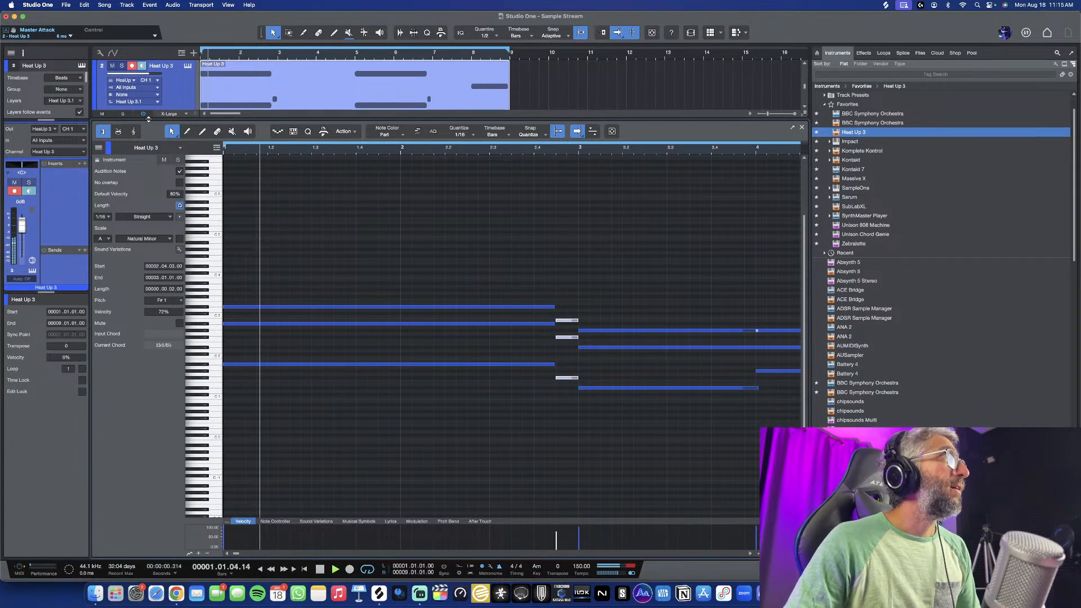
click(803, 128)
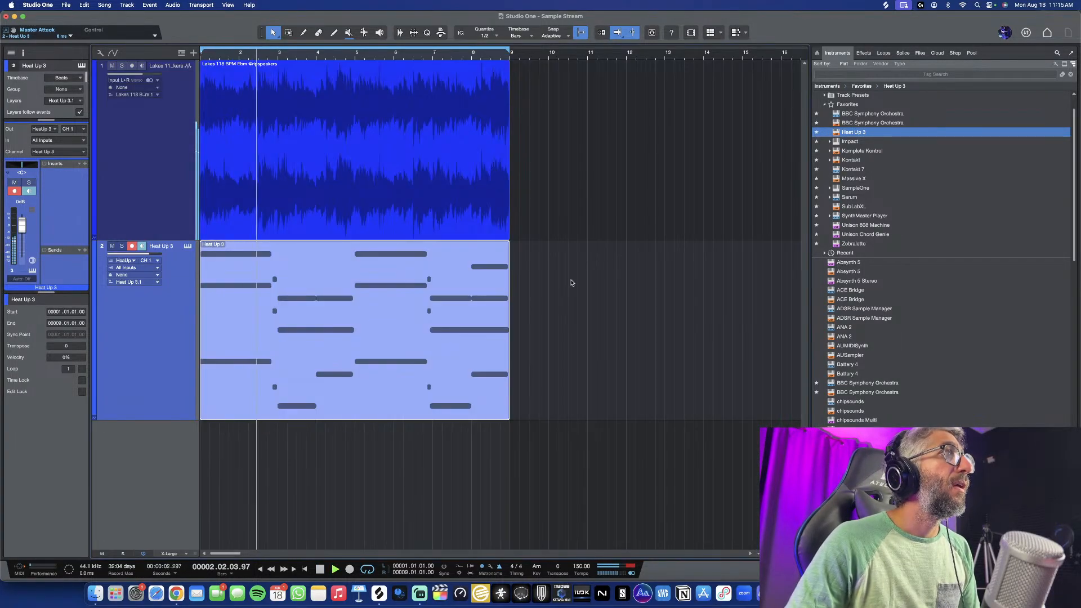
Lower the Heat Up 3 track volume to -5.4 dB.
scroll(506, 321, down, 2)
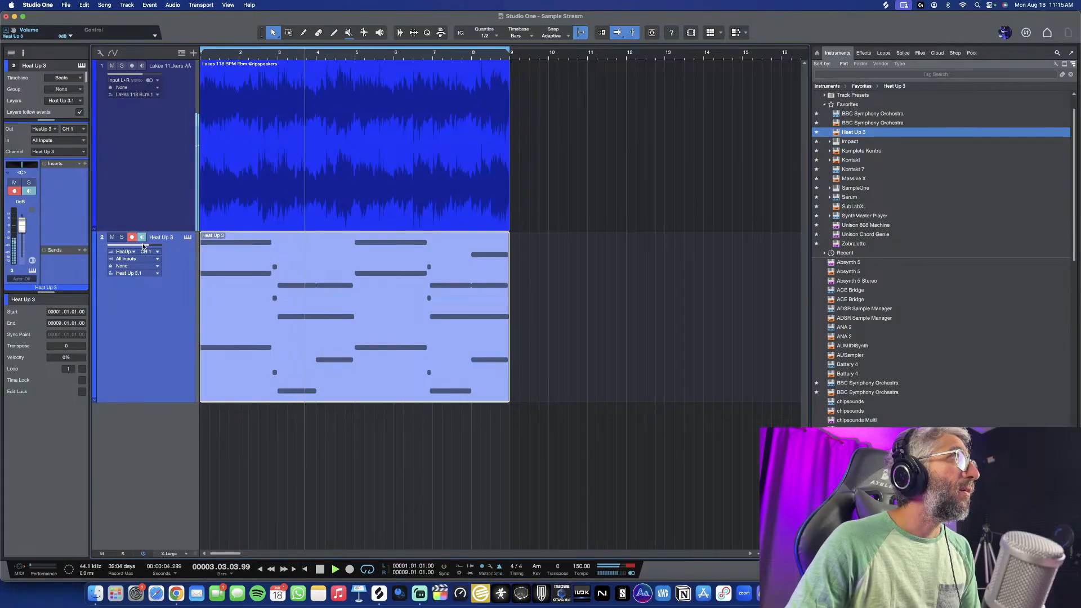
drag(143, 244, 135, 245)
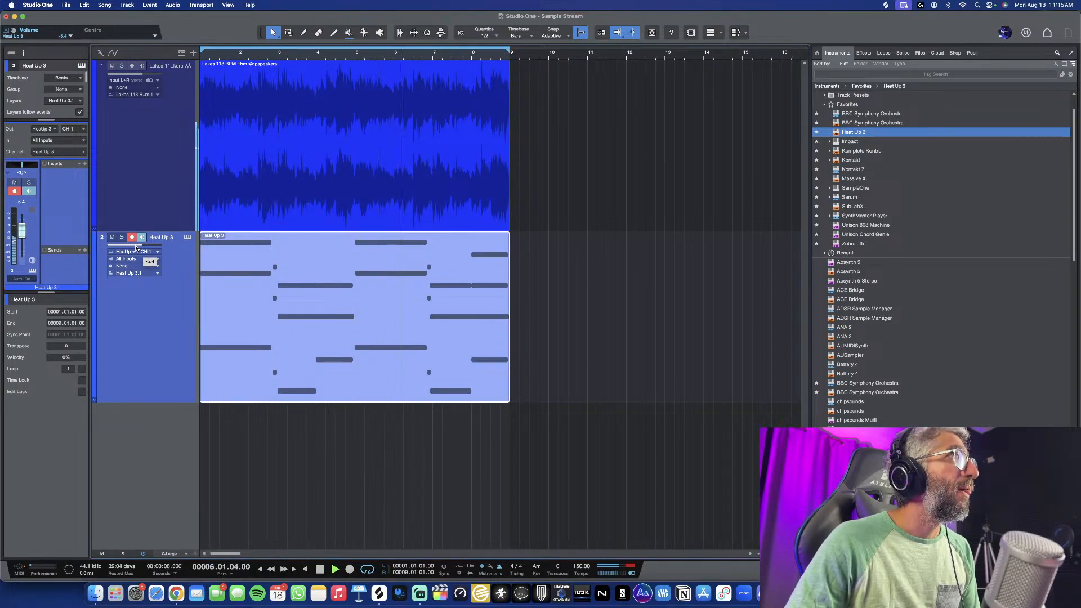
Set the Lakes loop track's volume to -3.6 dB.
key(Up)
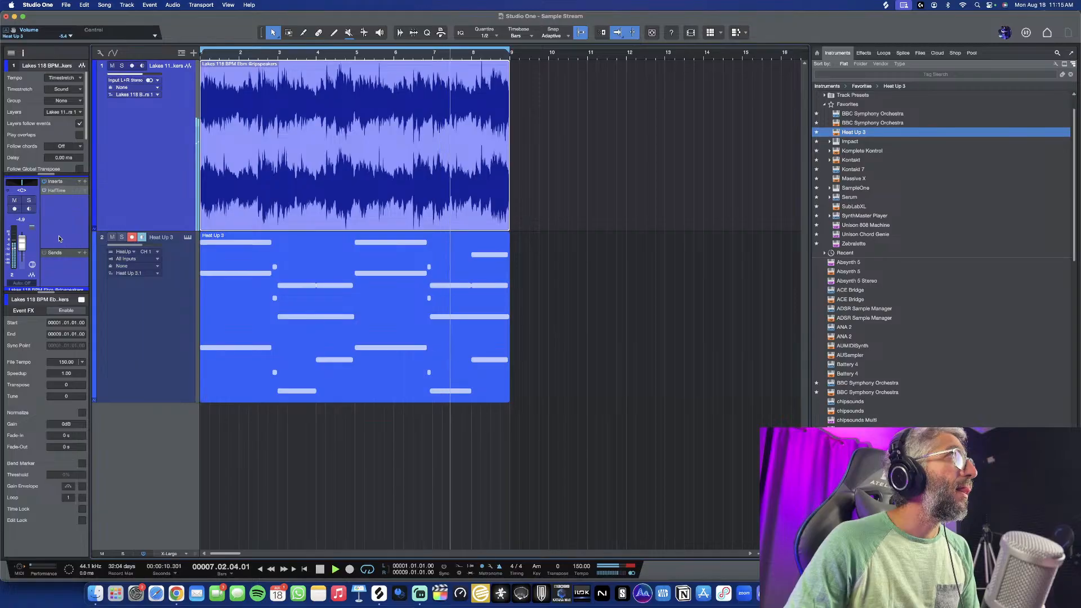
drag(50, 176, 38, 227)
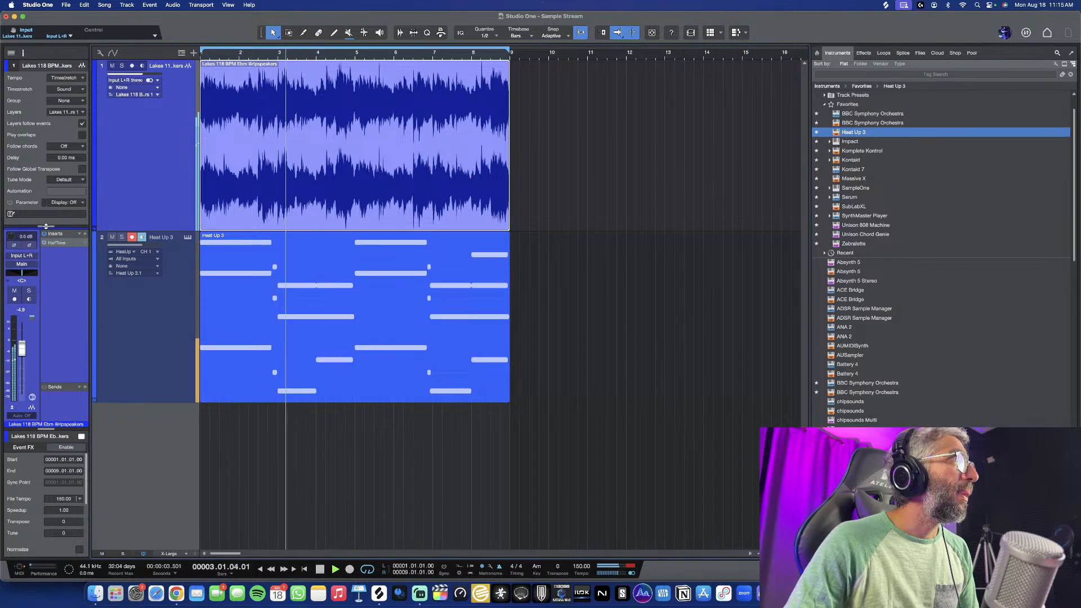
super+click(22, 346)
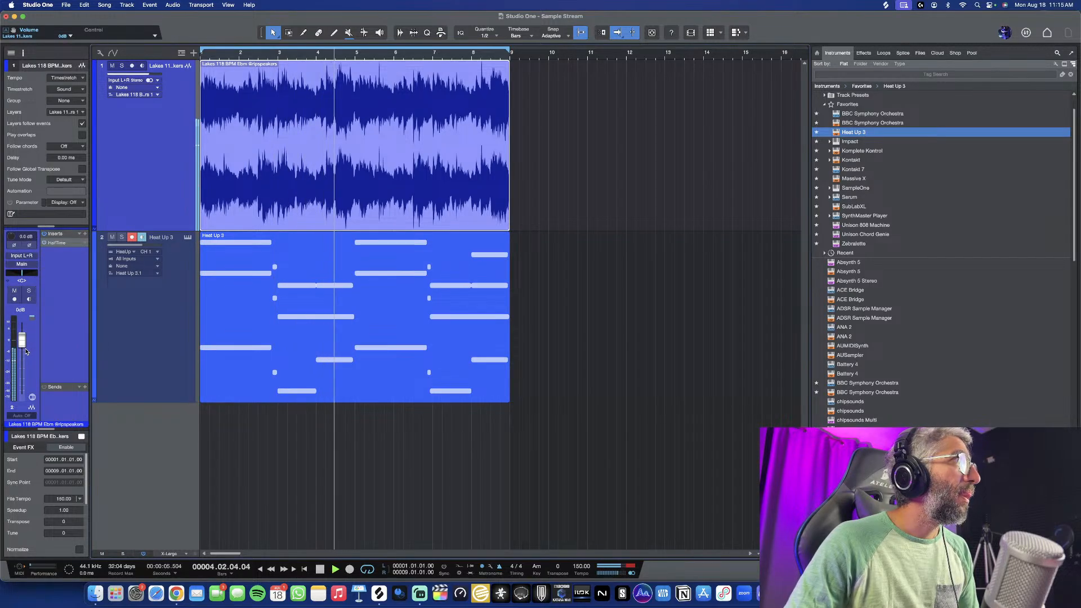
drag(23, 346, 23, 351)
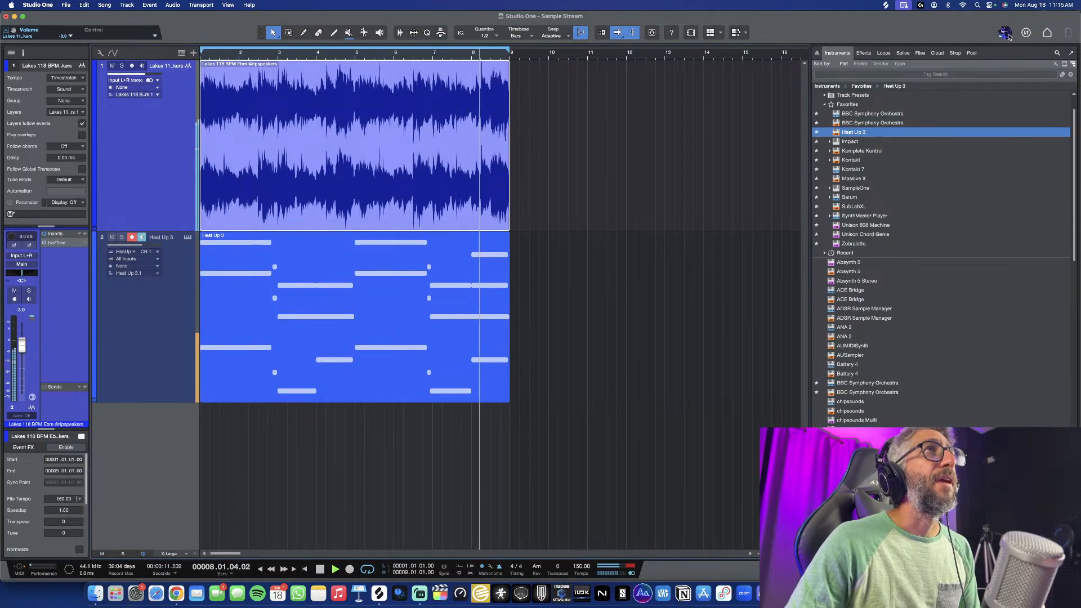
Browse the Fantasy - Trap Drum Kit claps and drag Clap - Bugz into a new SampleOne track.
click(922, 53)
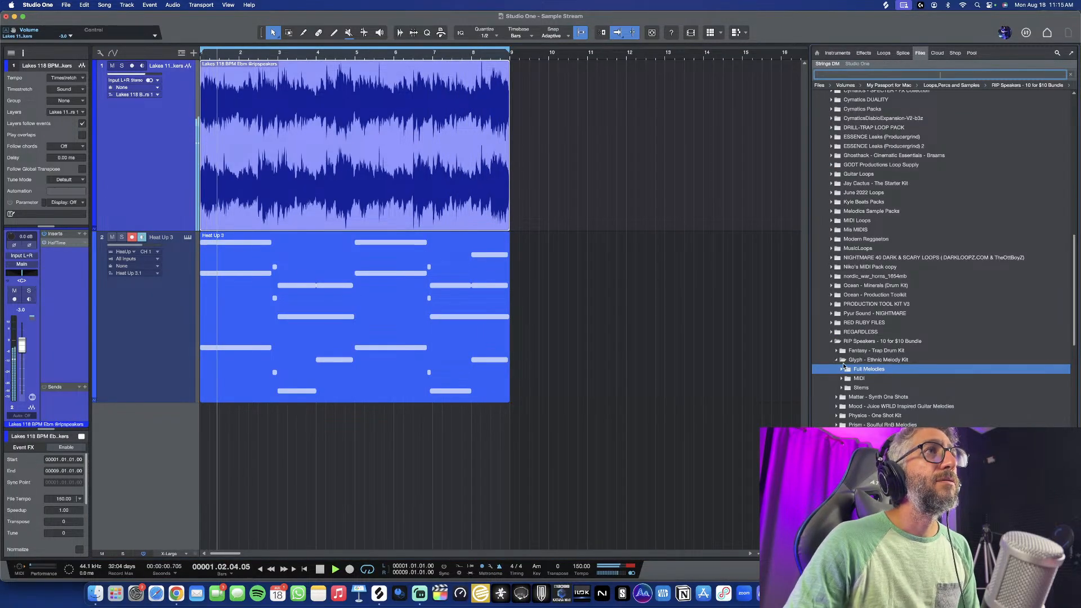
click(837, 361)
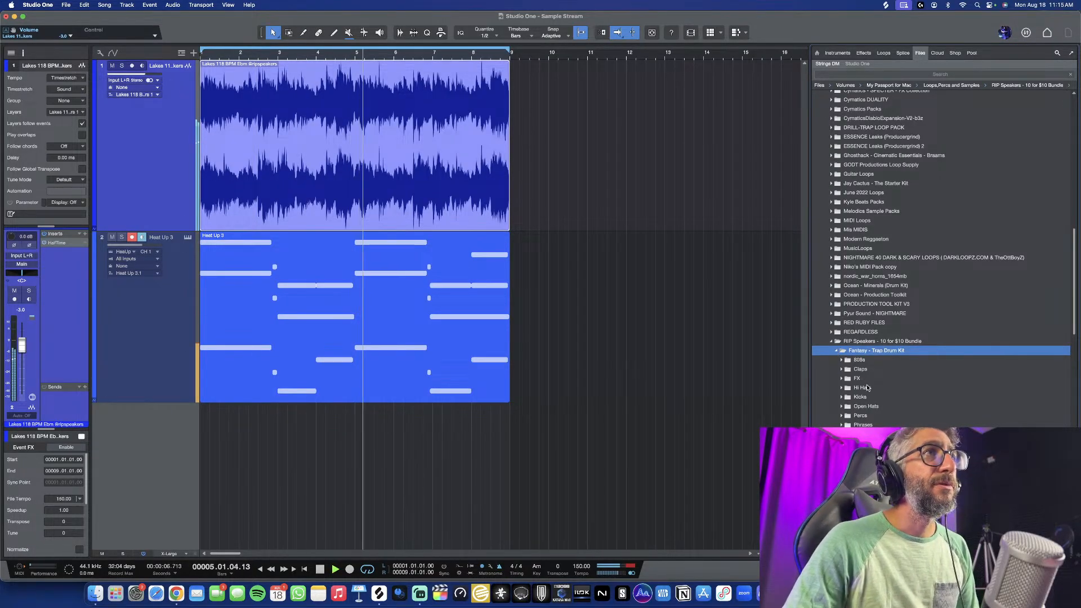
click(840, 370)
click(892, 381)
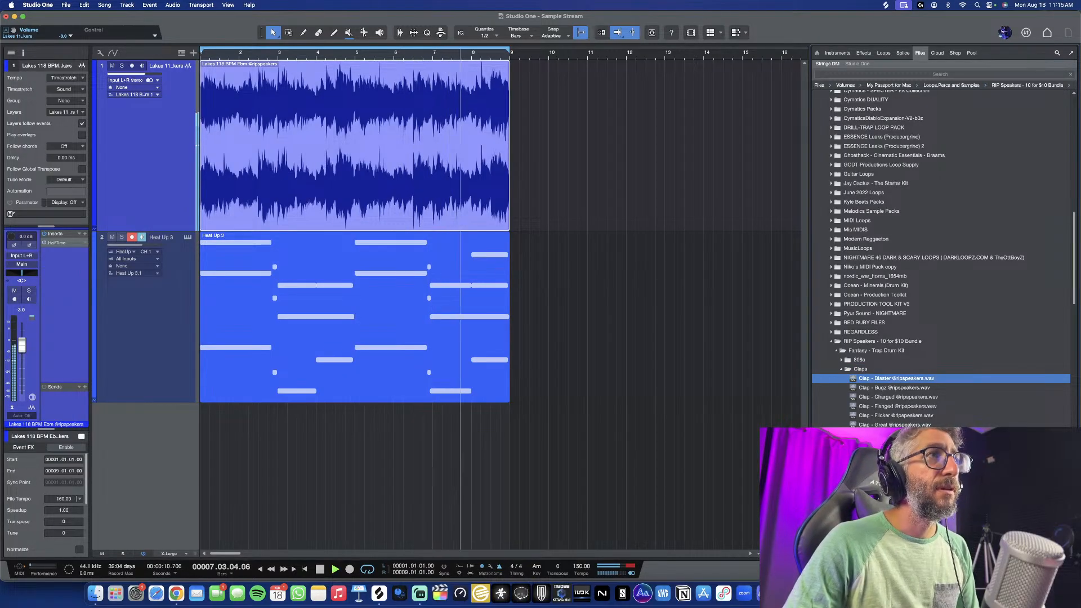
click(893, 389)
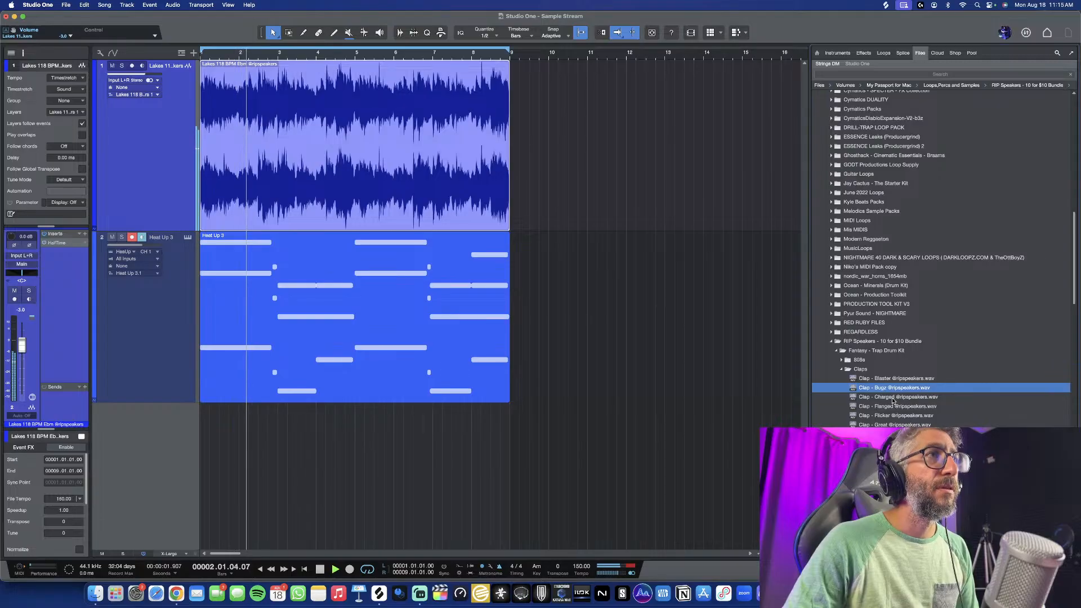
scroll(533, 379, down, 3)
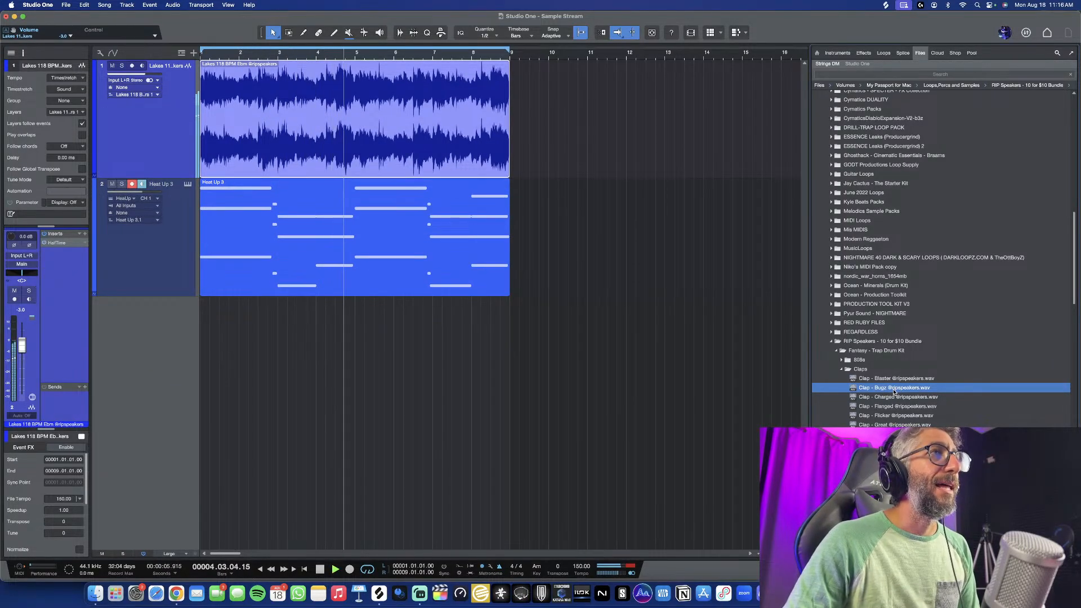
key(space)
drag(913, 405, 678, 372)
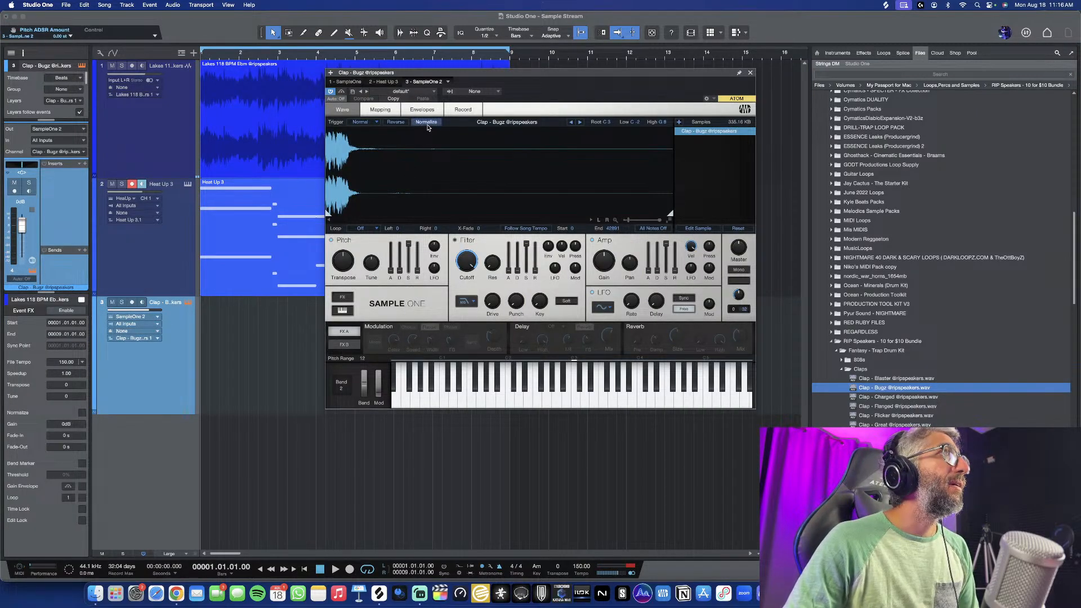
Record a clap pattern into the armed Clap - Bugz track during playback.
click(132, 184)
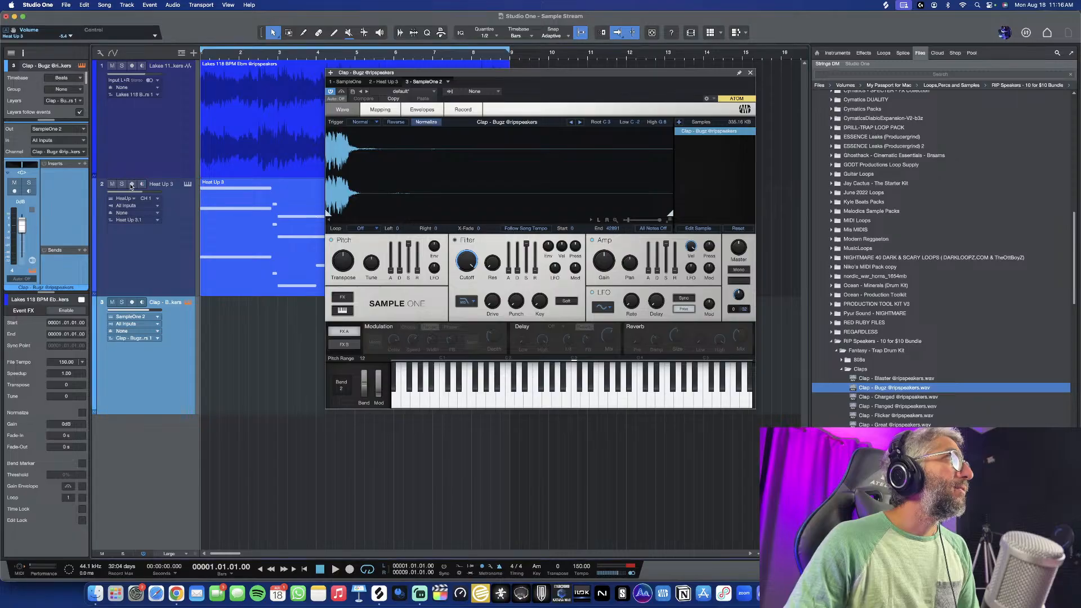
key(space)
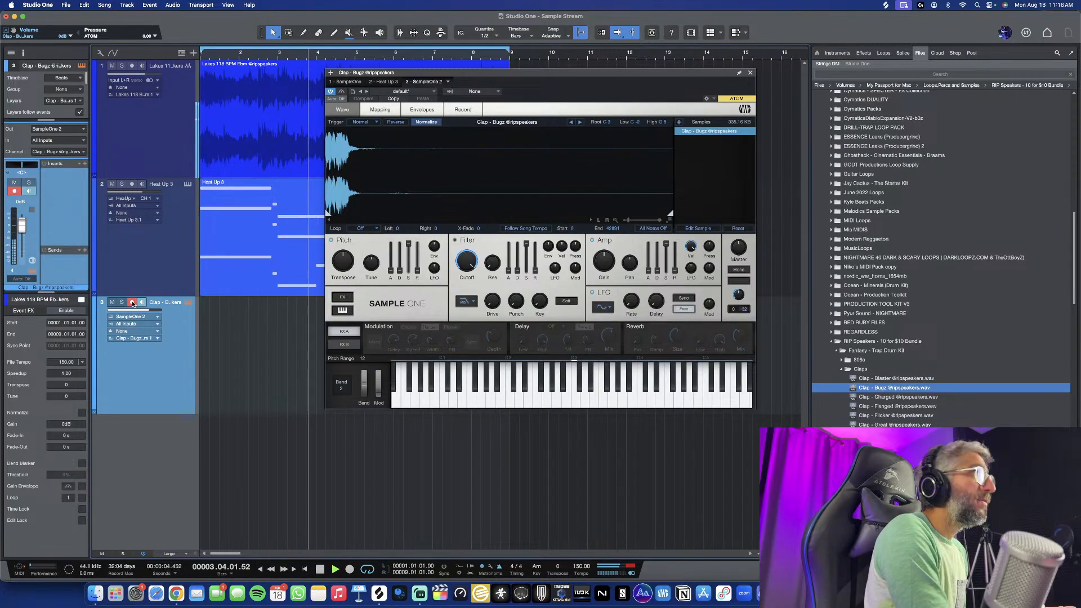
key(KP_Multiply)
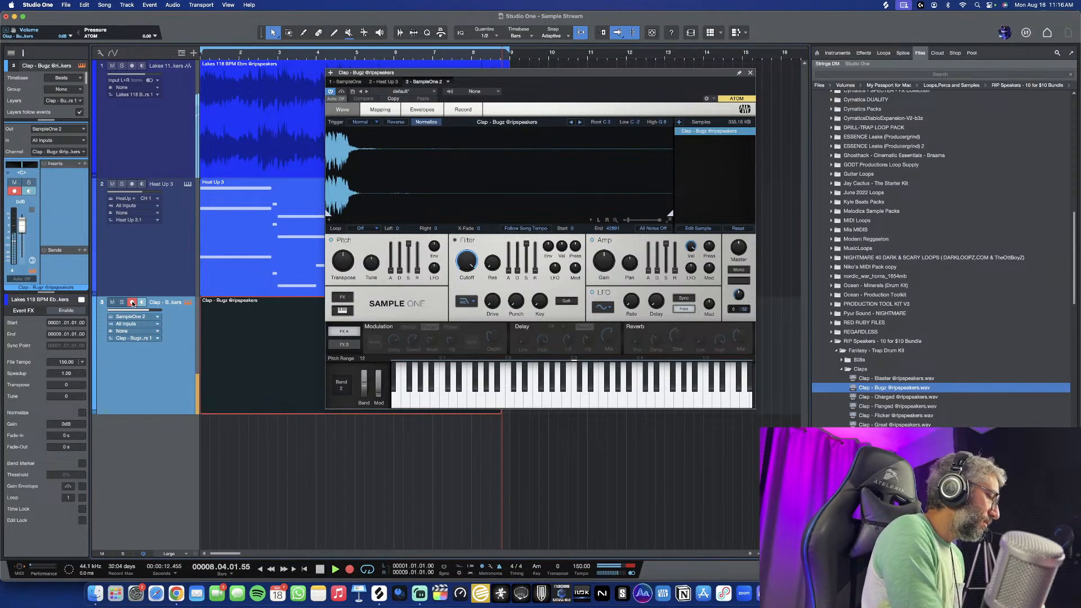
key(space)
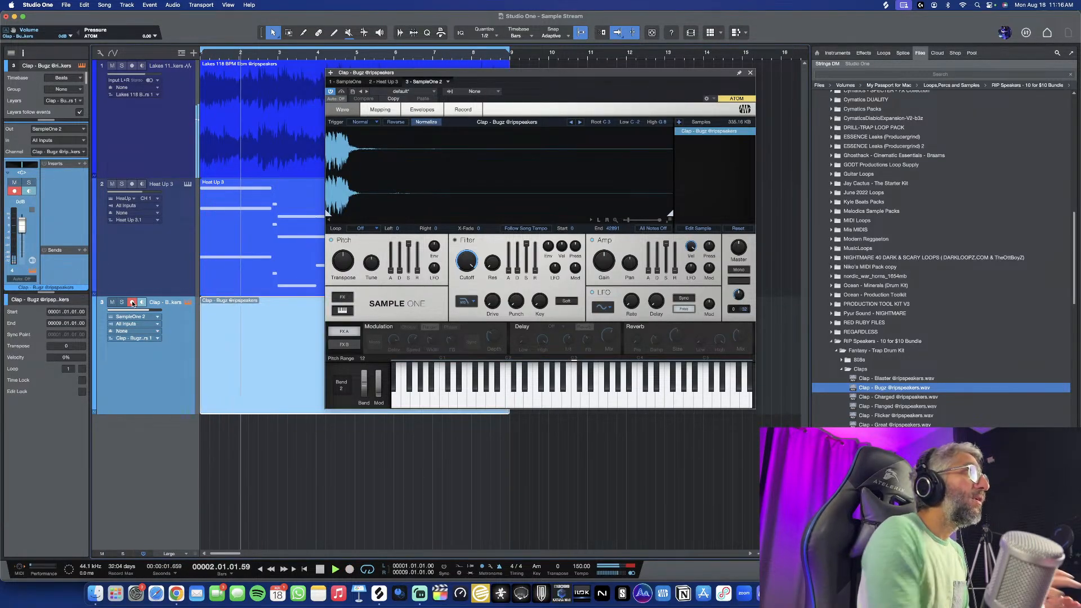
Set the SampleOne clap's trigger mode to One Shot, play it back and close the instrument window.
click(375, 123)
click(379, 142)
key(space)
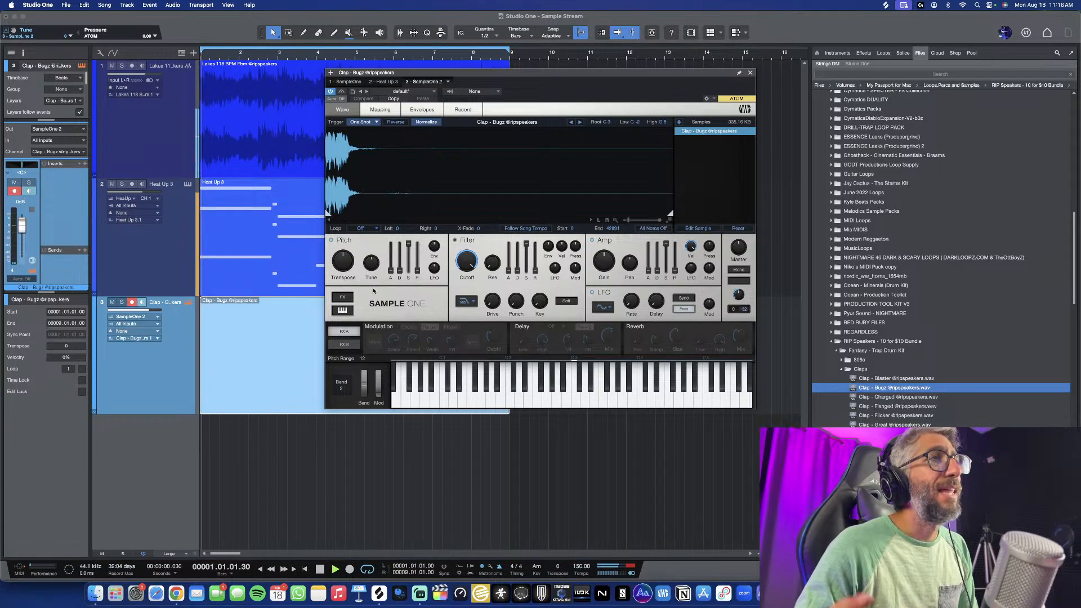
click(751, 73)
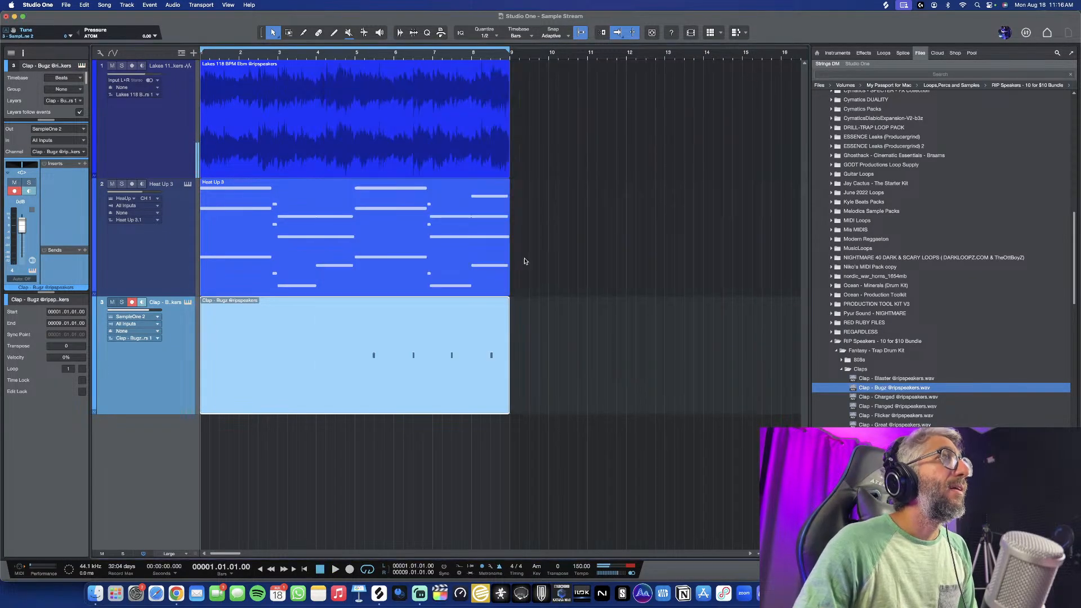
Split the recorded clap event at bar 5 and delete its first half.
key(3)
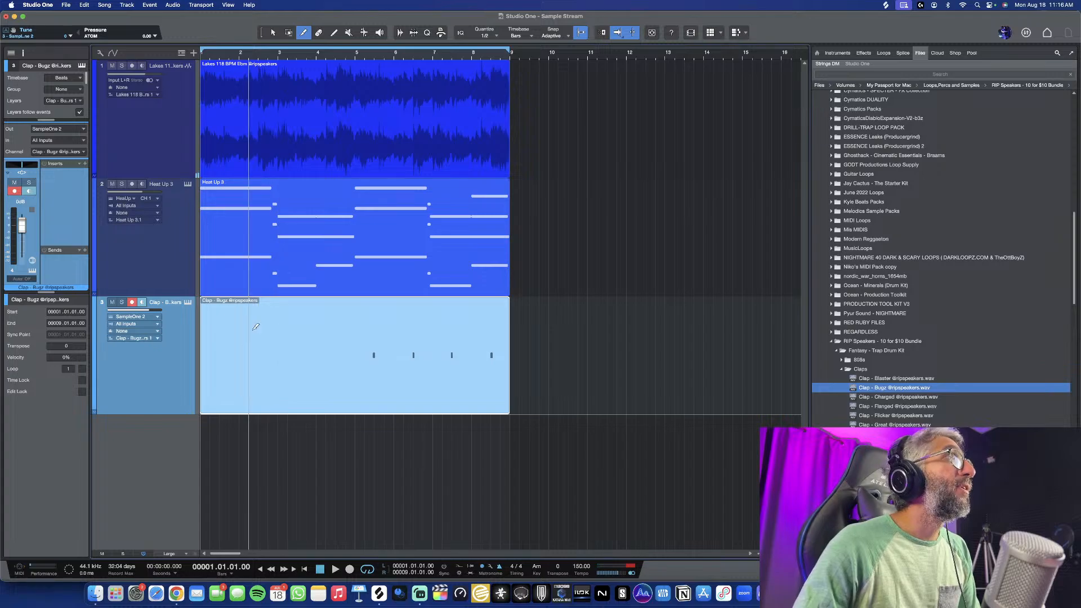
click(357, 309)
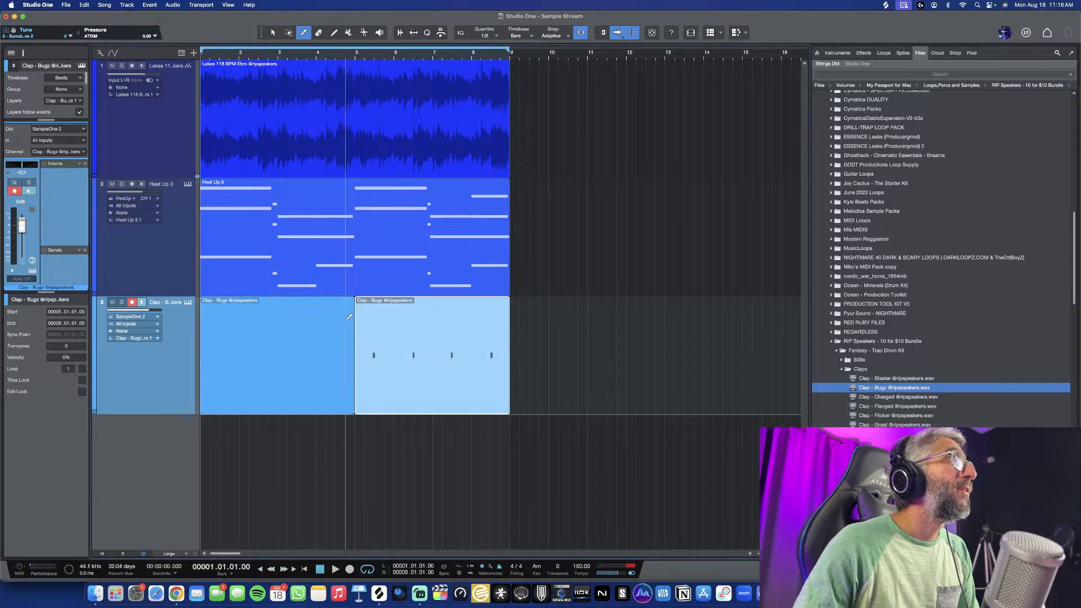
key(1)
click(302, 362)
key(Delete)
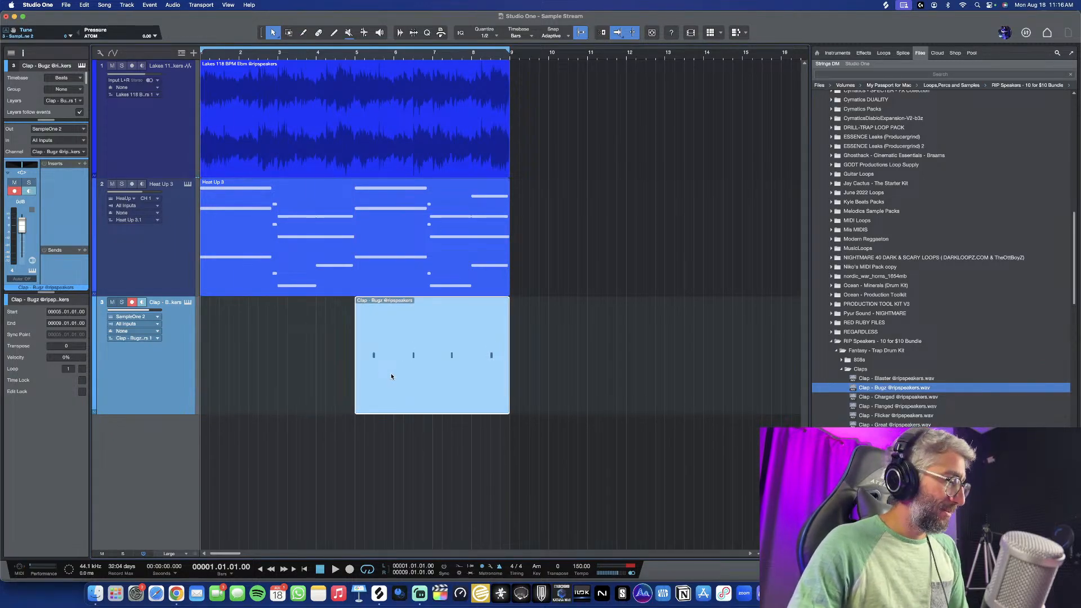
Copy the remaining clap event to bar 1 and merge both clap events into one.
drag(390, 375, 217, 385)
key(space)
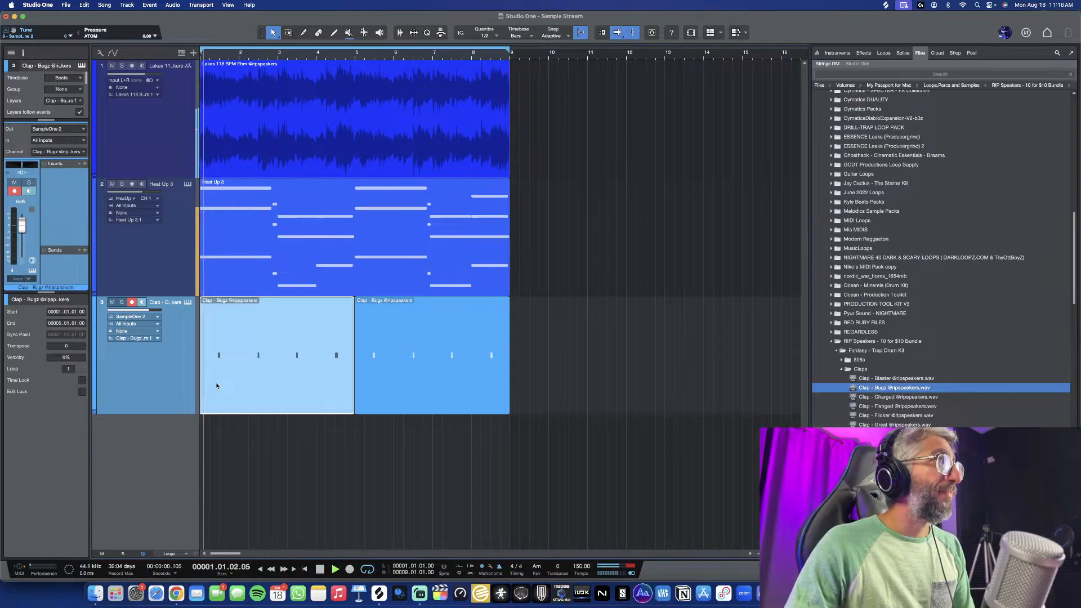
drag(604, 298, 304, 395)
key(super+b)
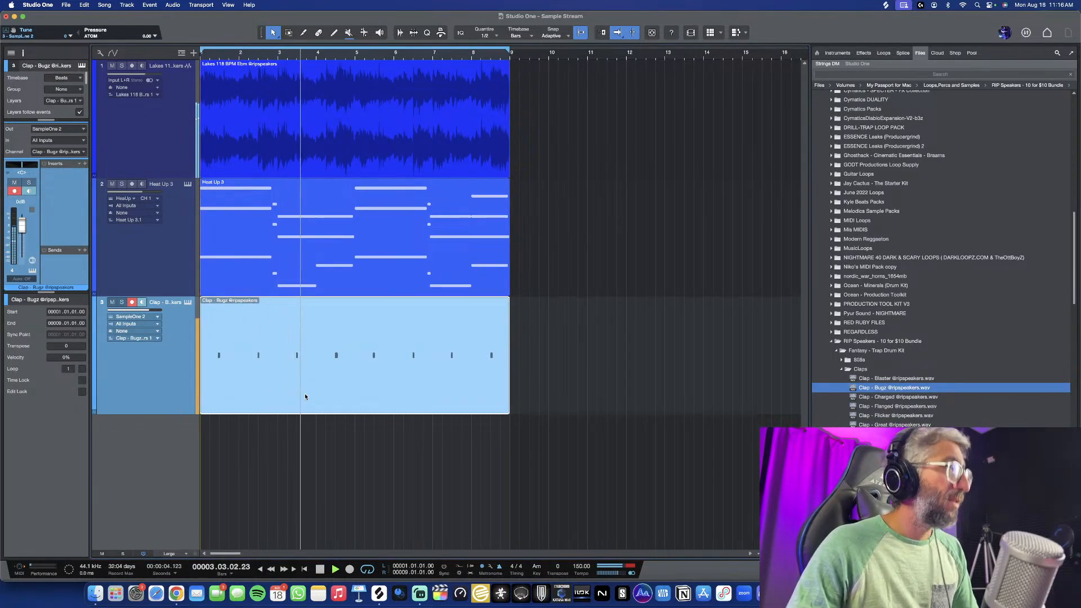
Open the clap part in the editor and audition other clap samples in the Claps folder.
double_click(392, 387)
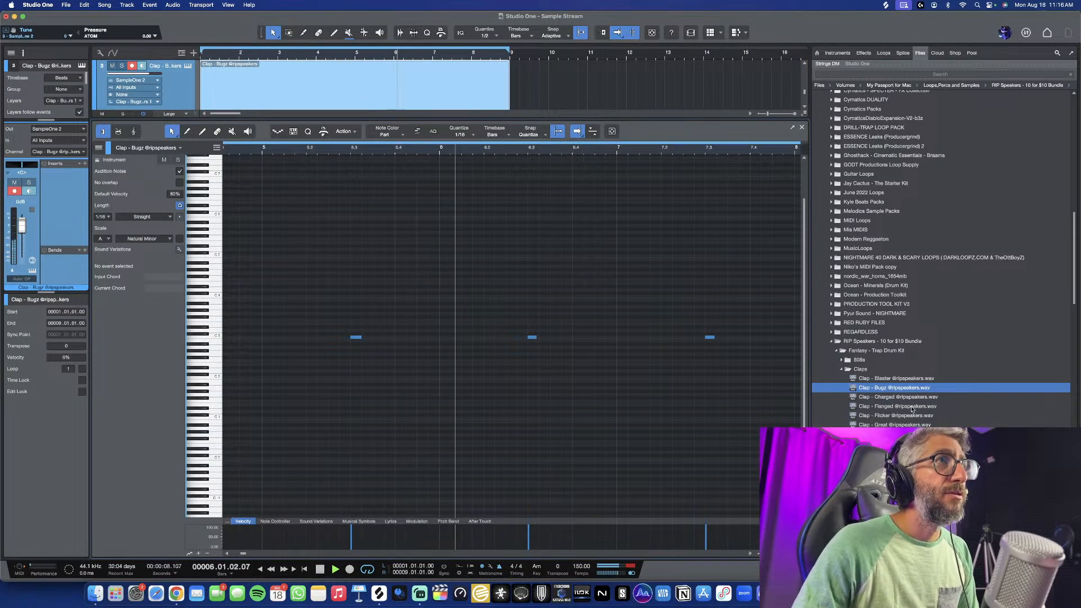
scroll(744, 409, down, 3)
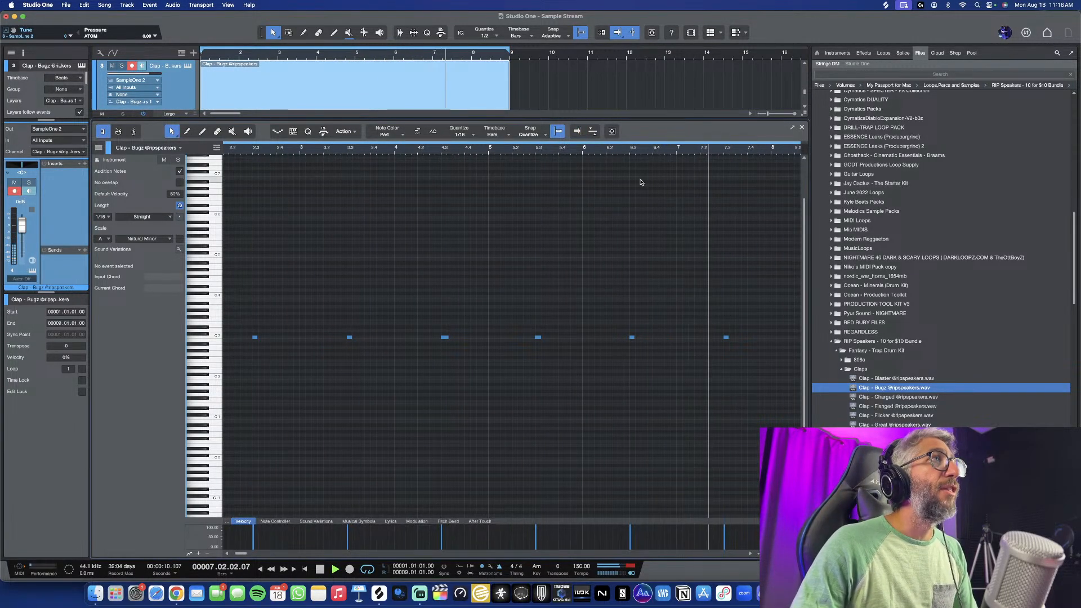
click(577, 132)
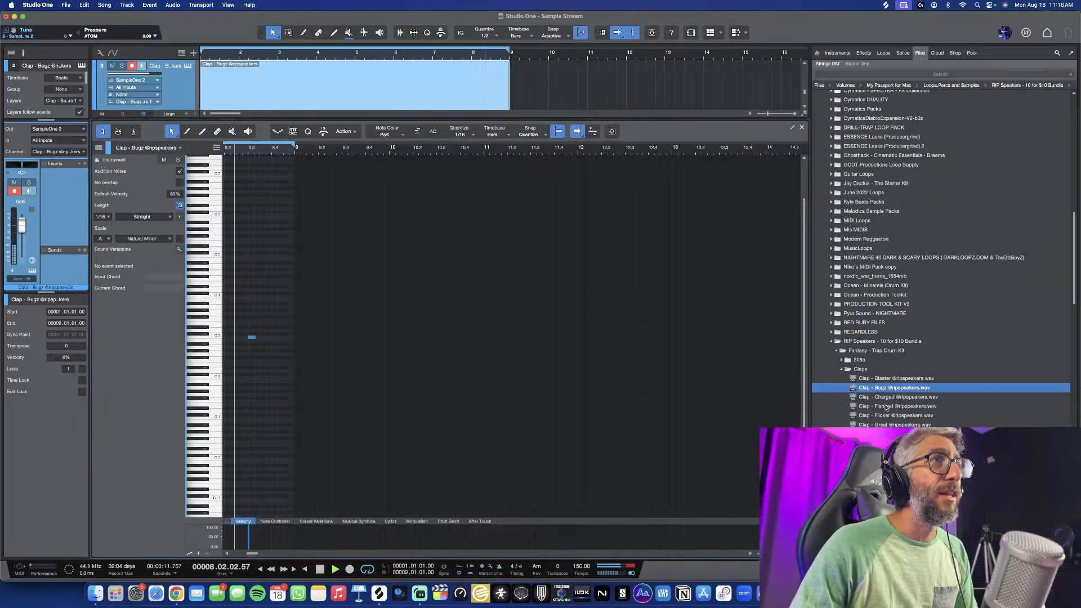
click(888, 406)
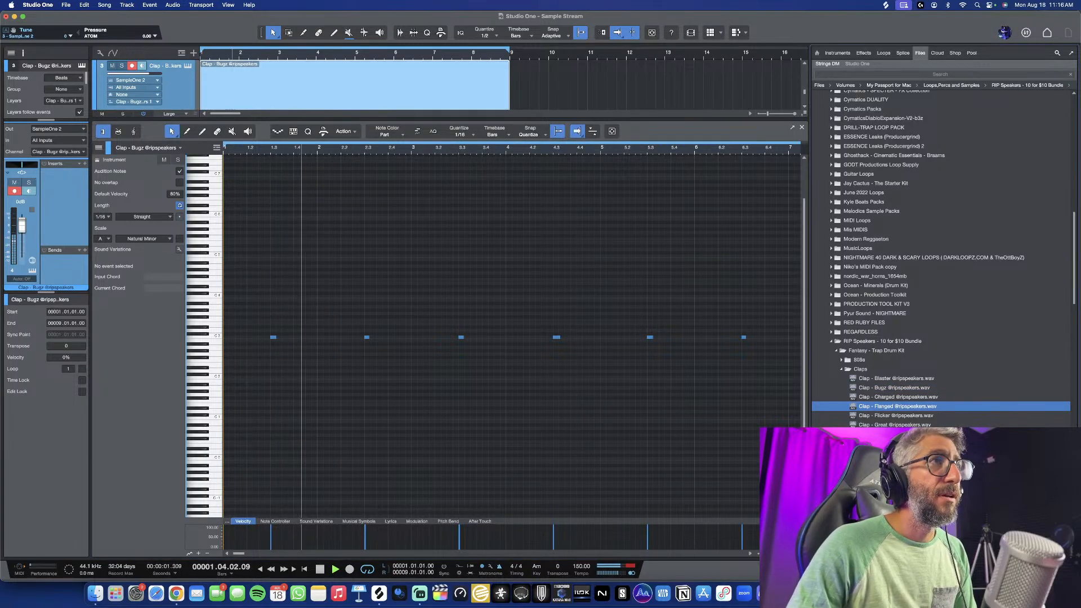
click(886, 417)
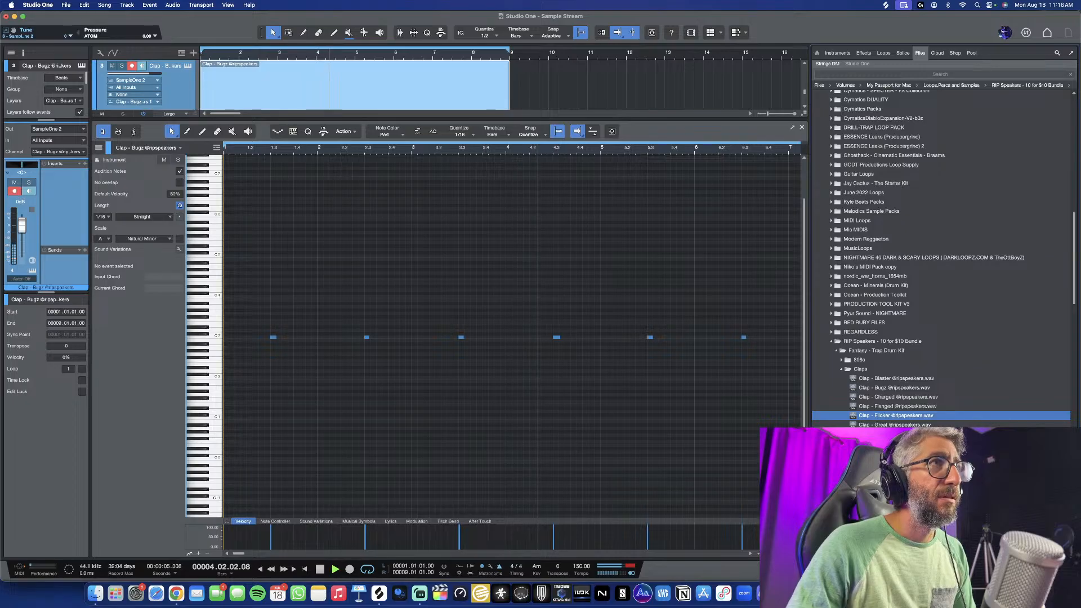
click(886, 425)
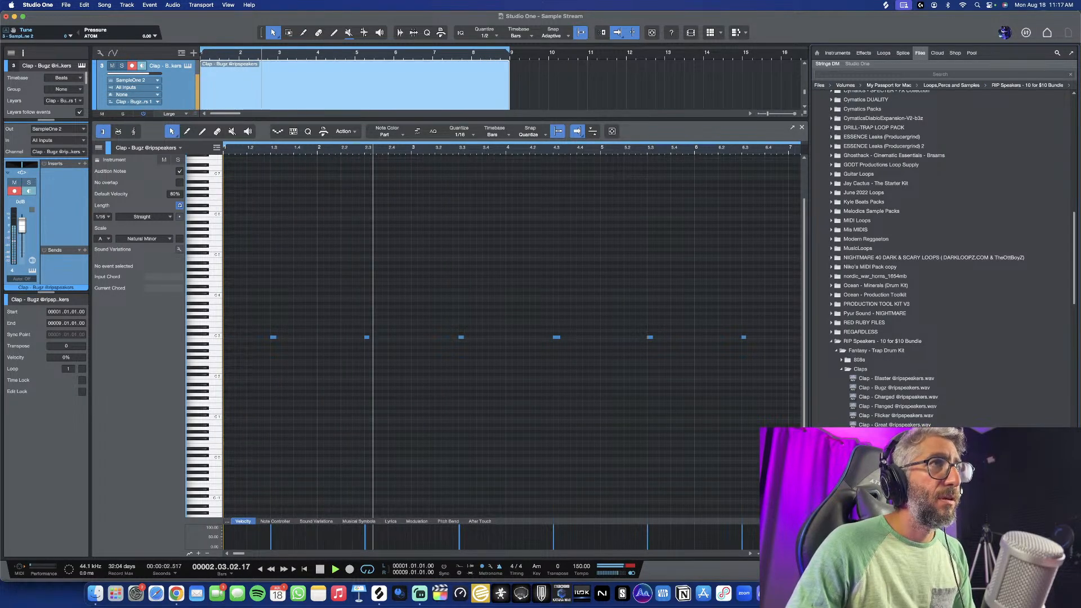
Send Clap - Juice to a new SampleOne track and close its instrument window.
right_click(874, 442)
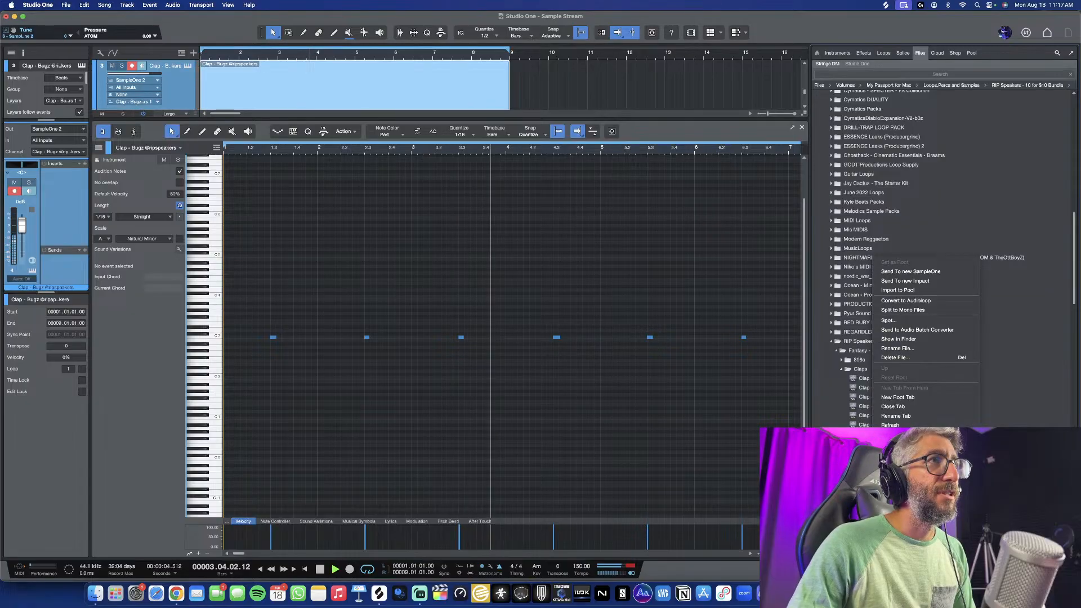
click(931, 272)
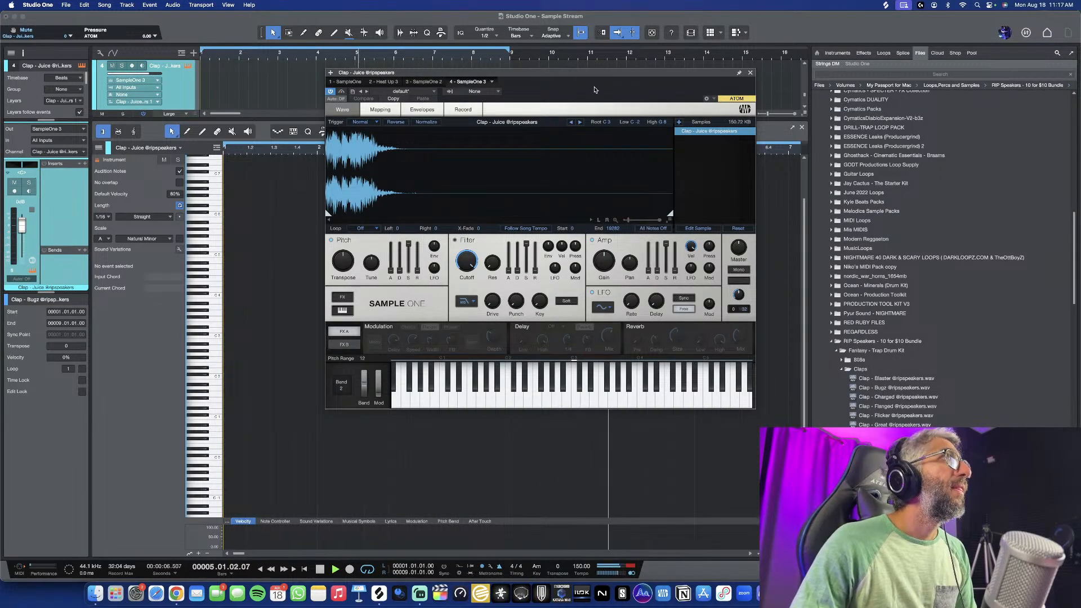
click(750, 72)
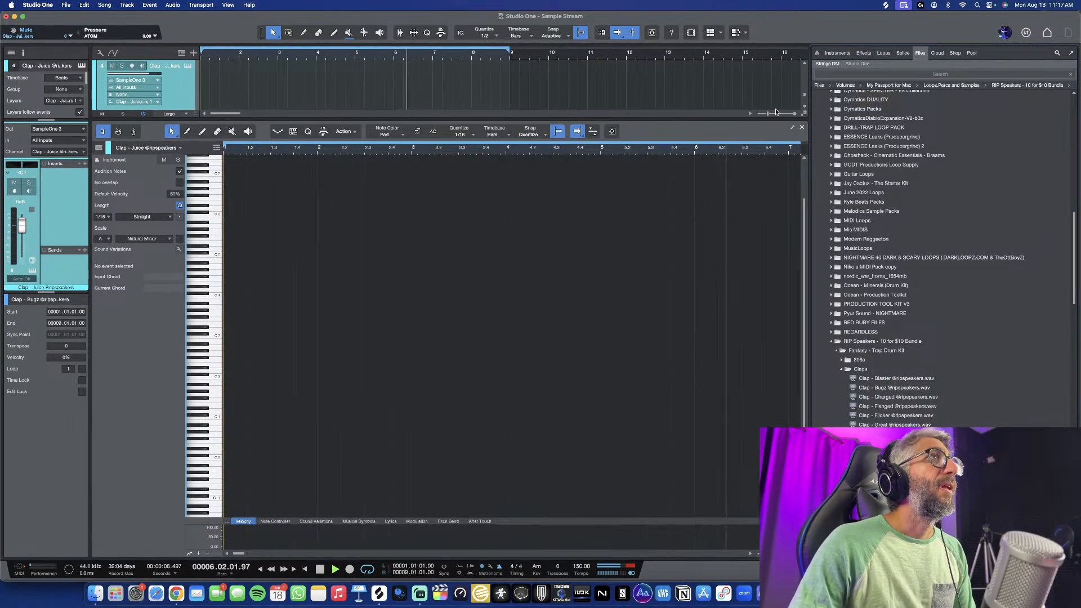
Copy the Clap - Bugz event onto the new Clap - Juice track.
key(F2)
click(302, 364)
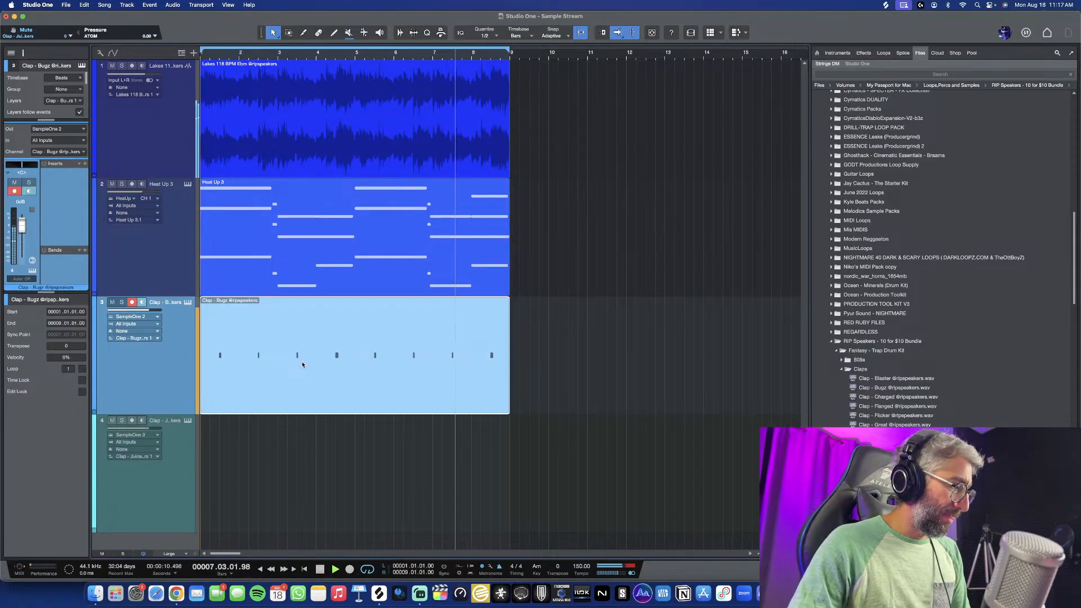
drag(302, 364, 292, 438)
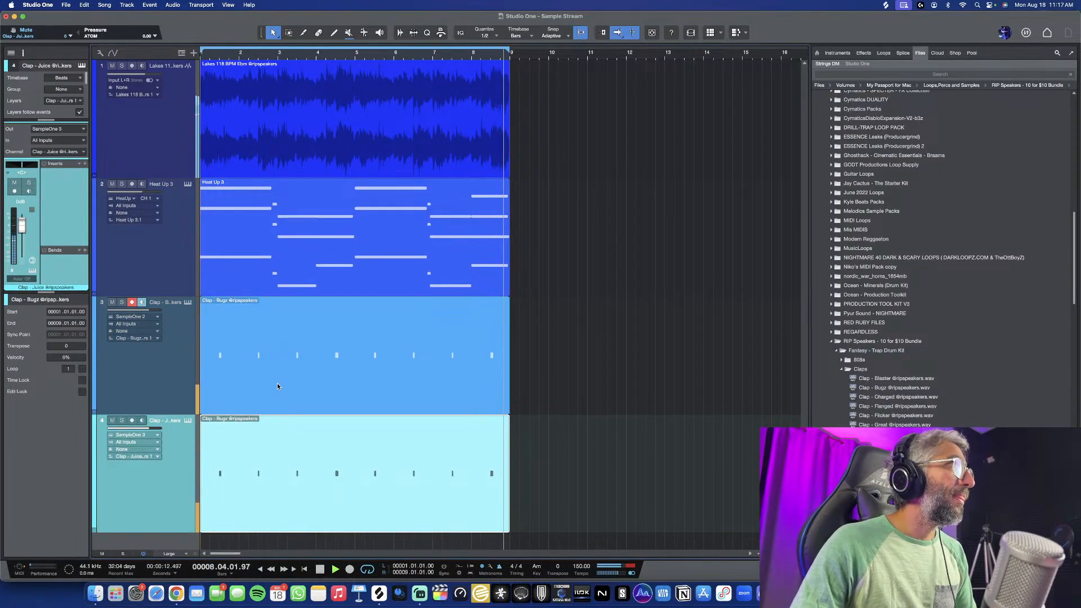
Delete every other note in the Clap - Bugz part, play it back and close the editor.
double_click(241, 395)
key(space)
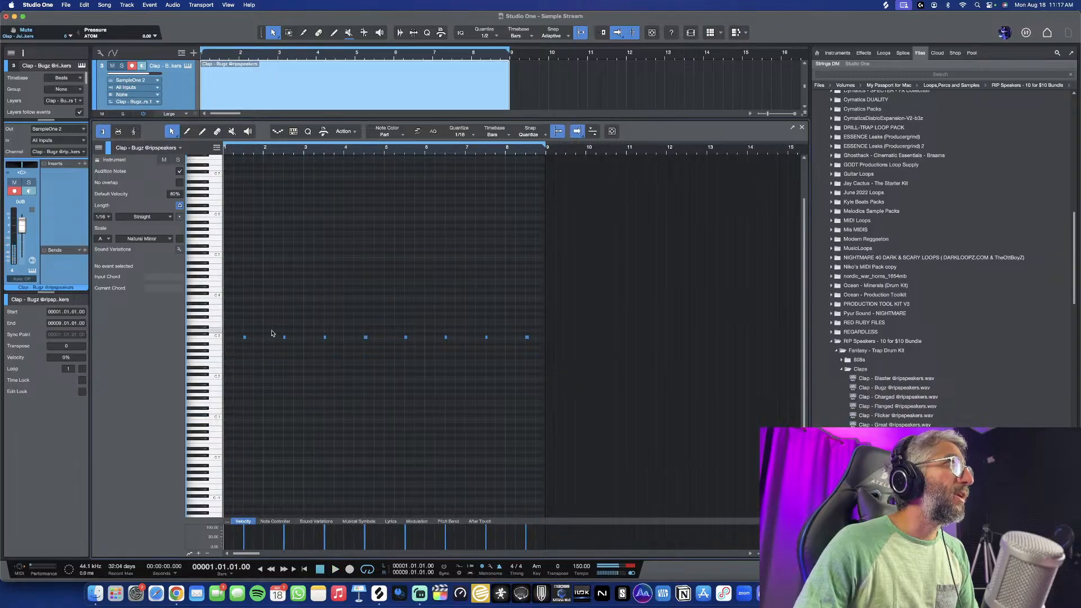
click(245, 337)
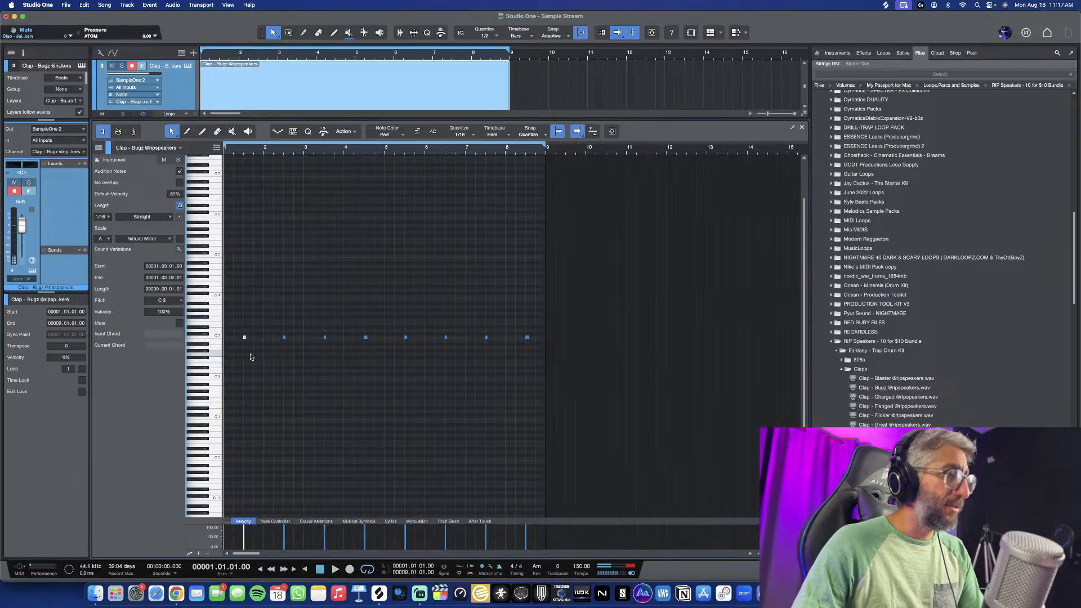
click(325, 336)
key(Delete)
click(405, 337)
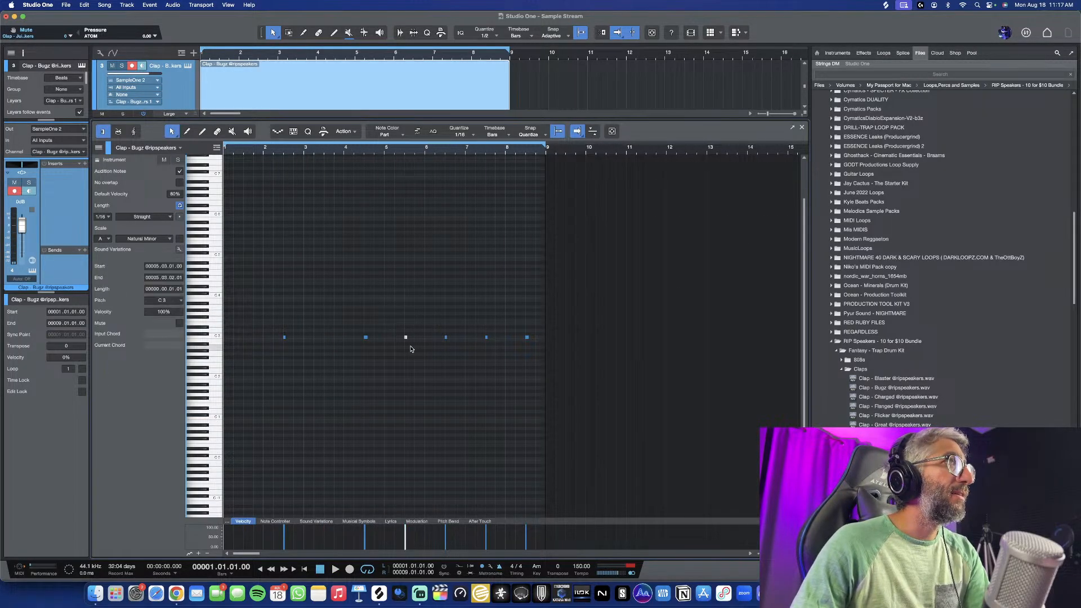
drag(463, 330, 487, 349)
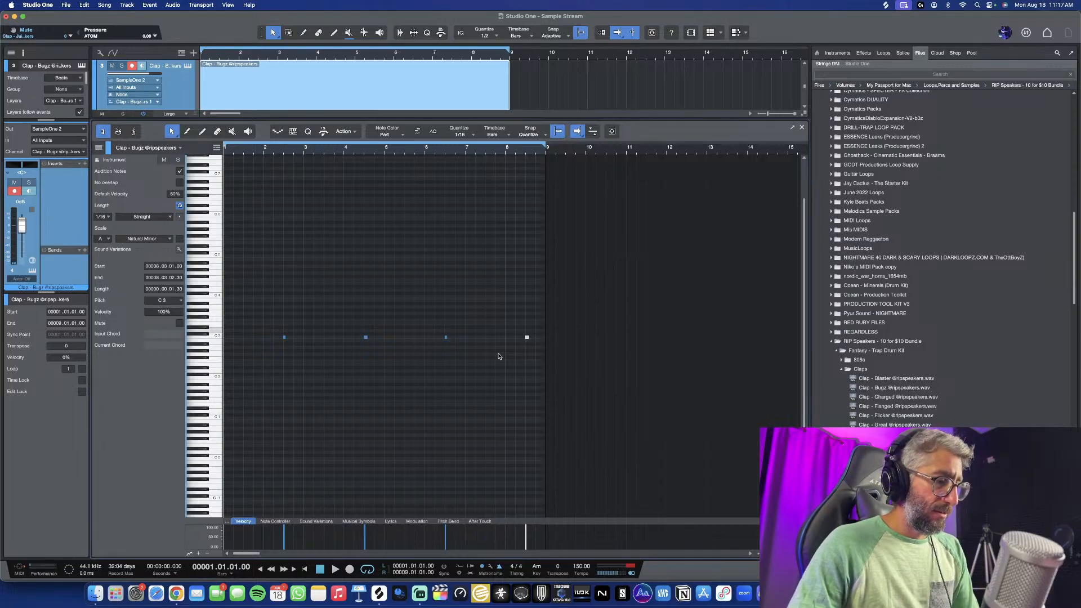
key(space)
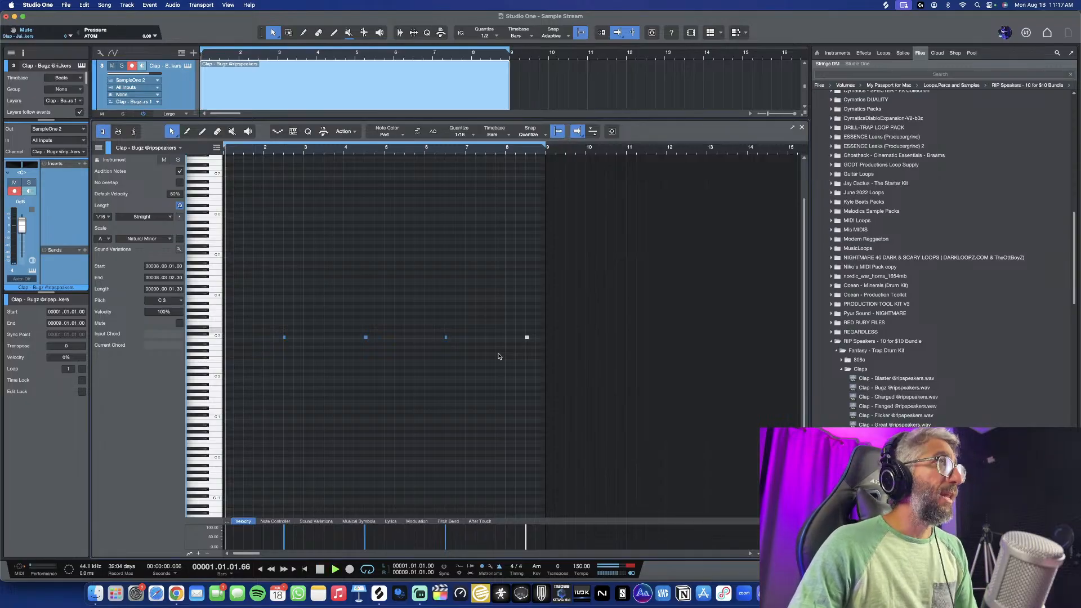
click(802, 128)
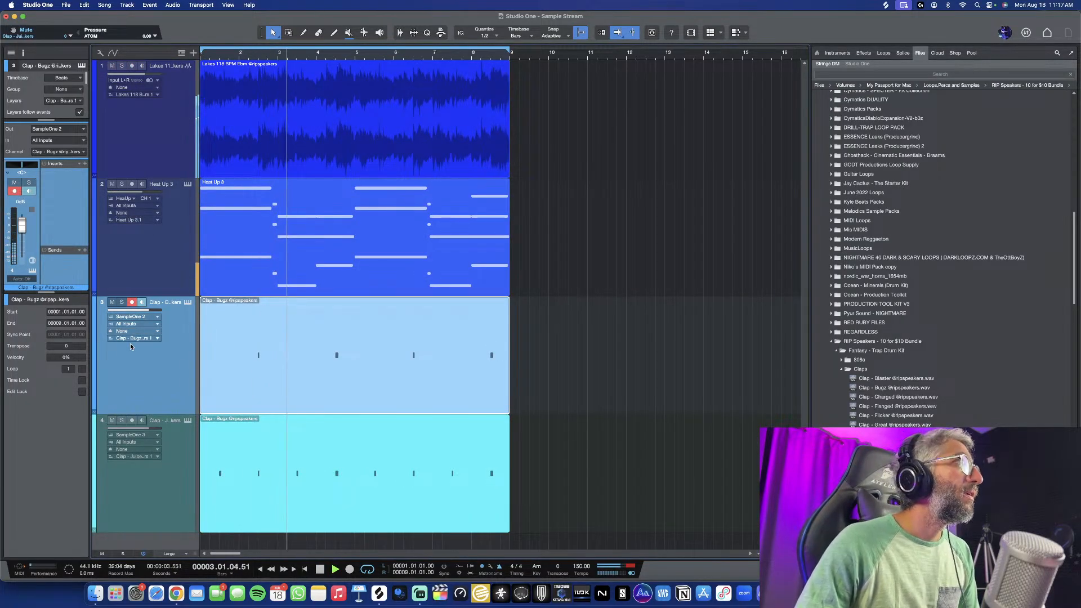
Open the Clap - Juice part in the editor to inspect its notes.
double_click(215, 426)
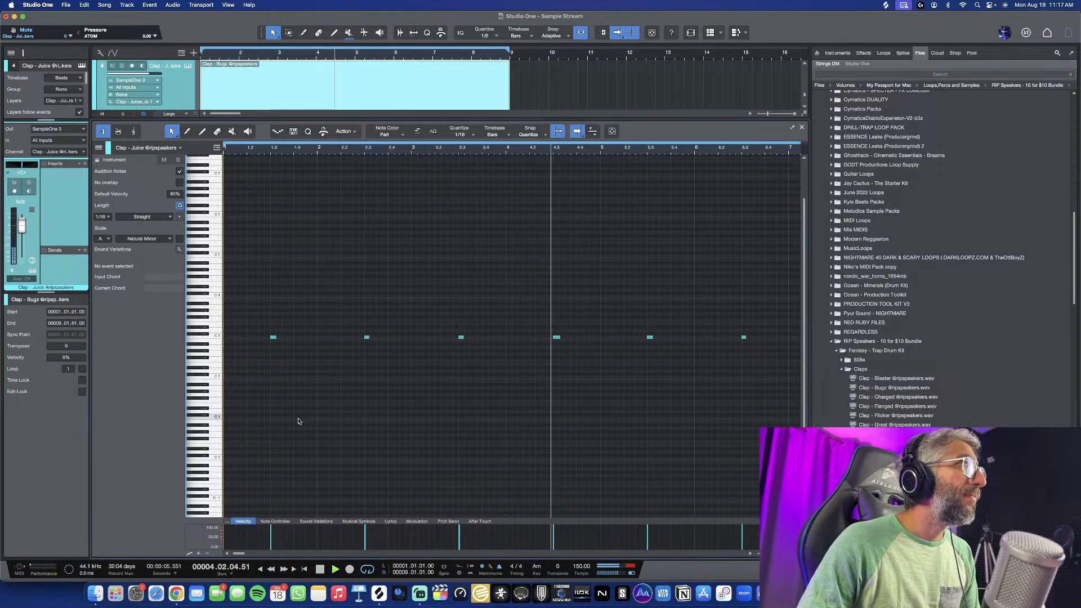
drag(242, 313, 670, 430)
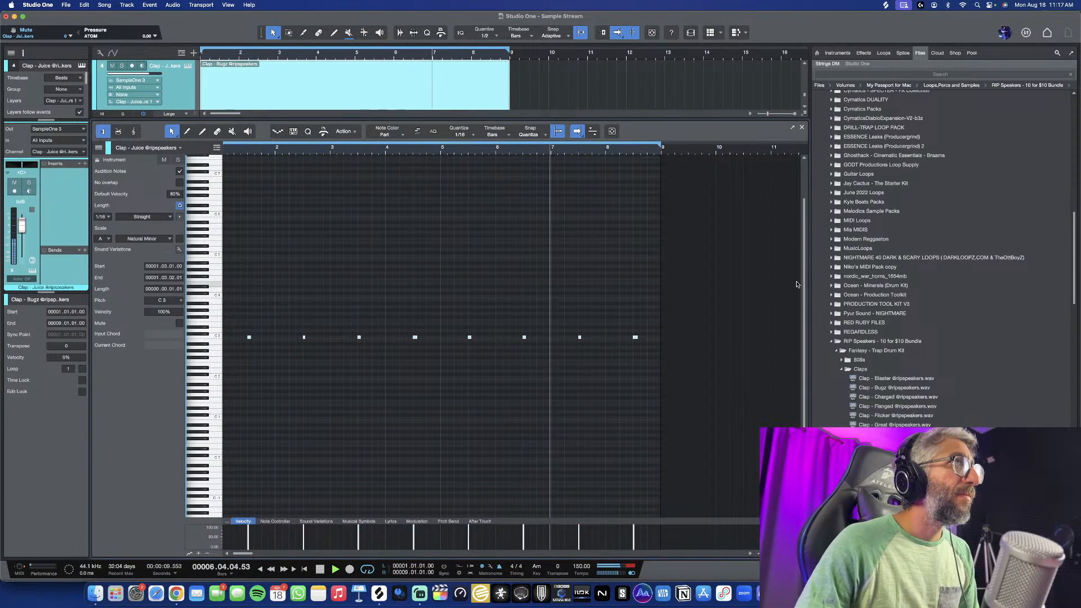
click(802, 128)
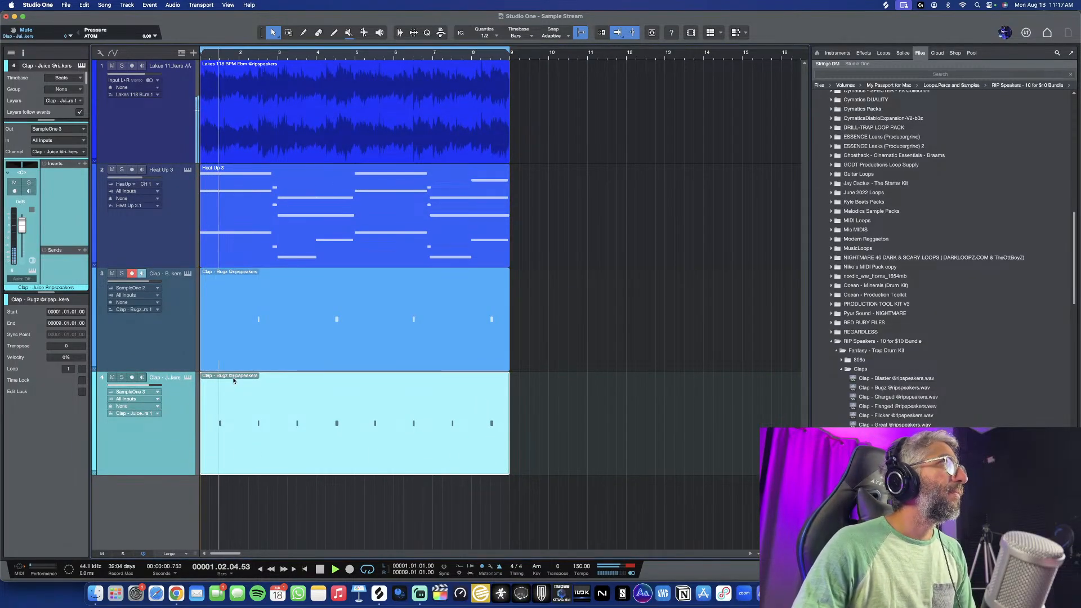
Collapse the Claps folder, open Hi Hats in the Fantasy - Trap Drum Kit and select Hi Hat - 100.
click(842, 369)
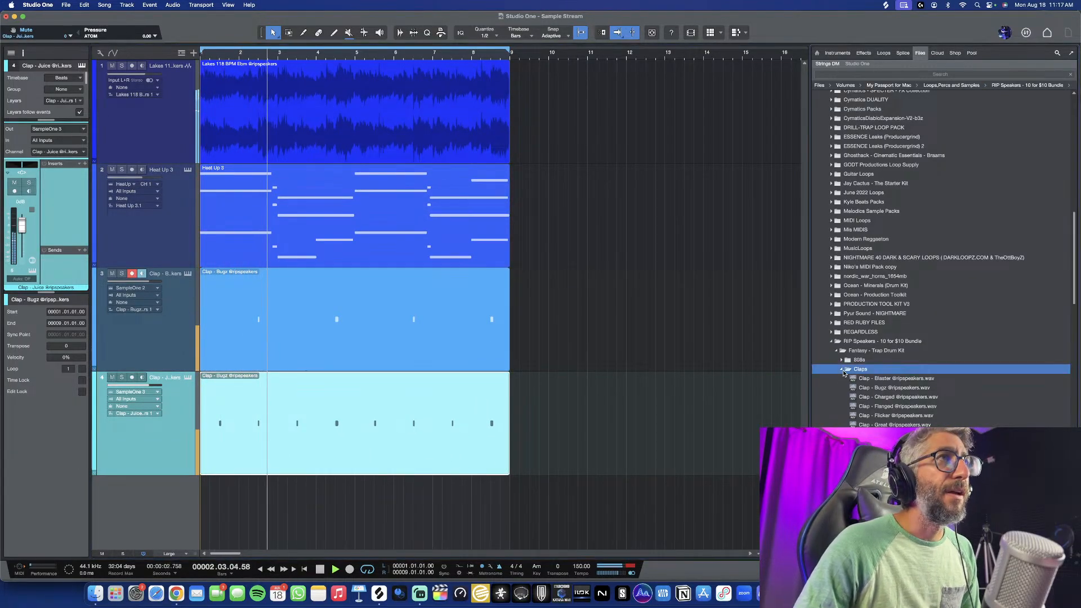
scroll(843, 388, down, 1)
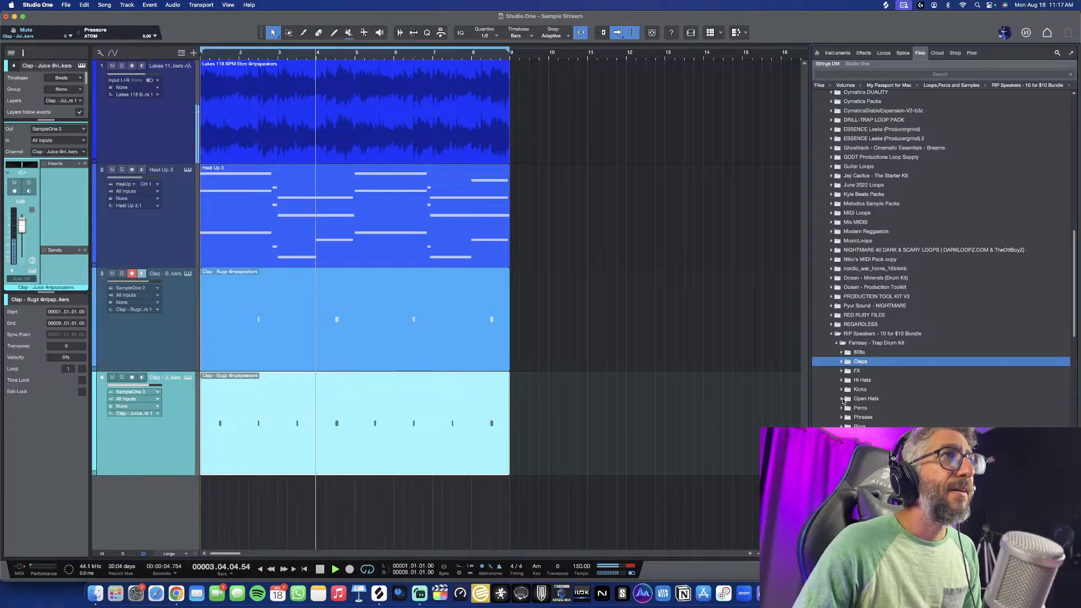
click(842, 381)
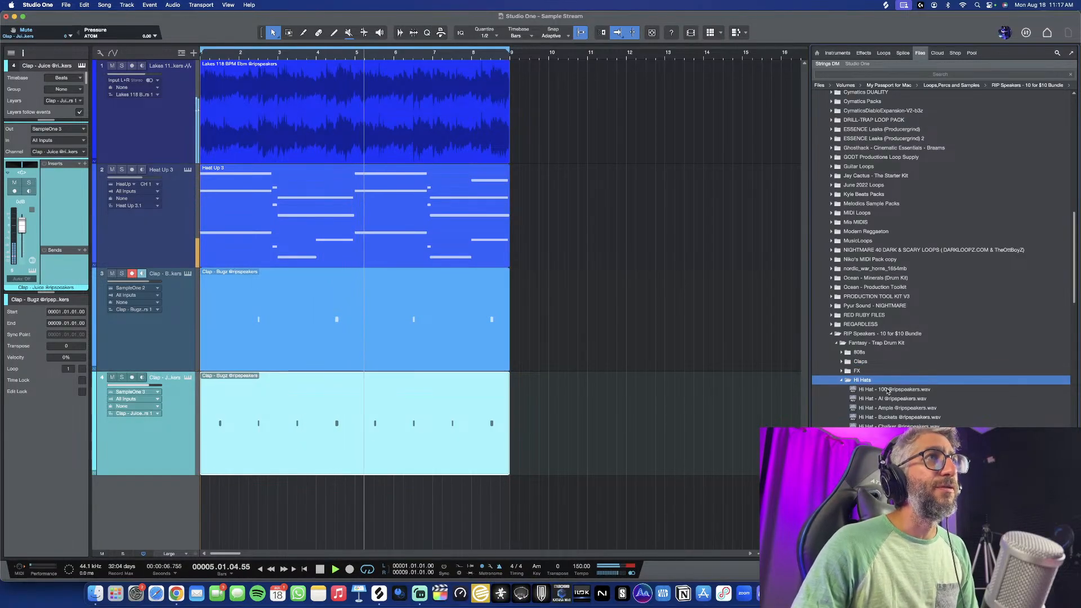
key(Down)
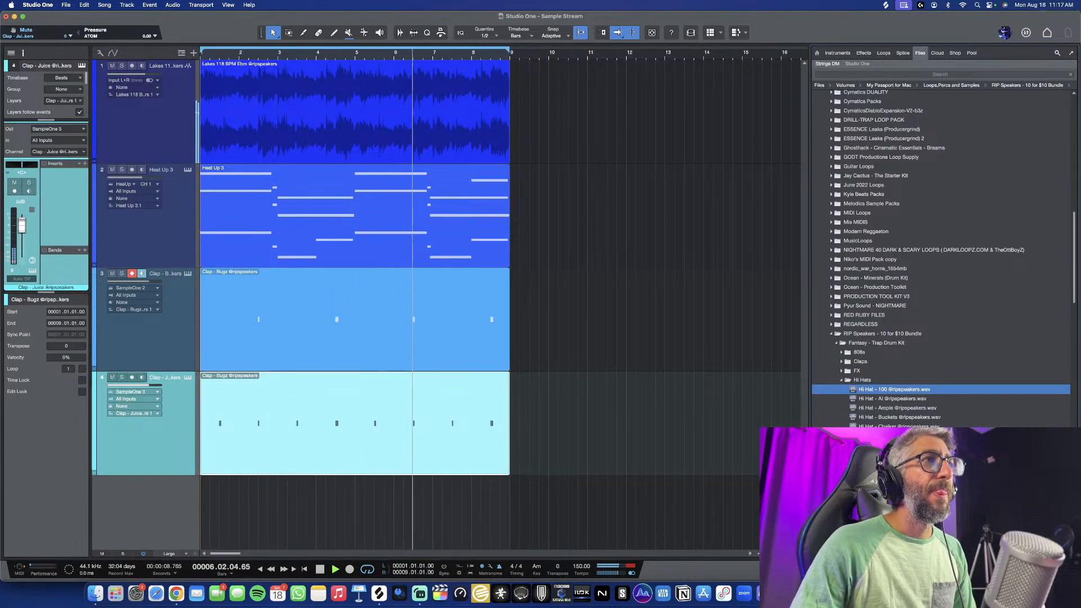
Audition the hi-hat samples and send Hi Hat - Colors to a new SampleOne track.
click(891, 399)
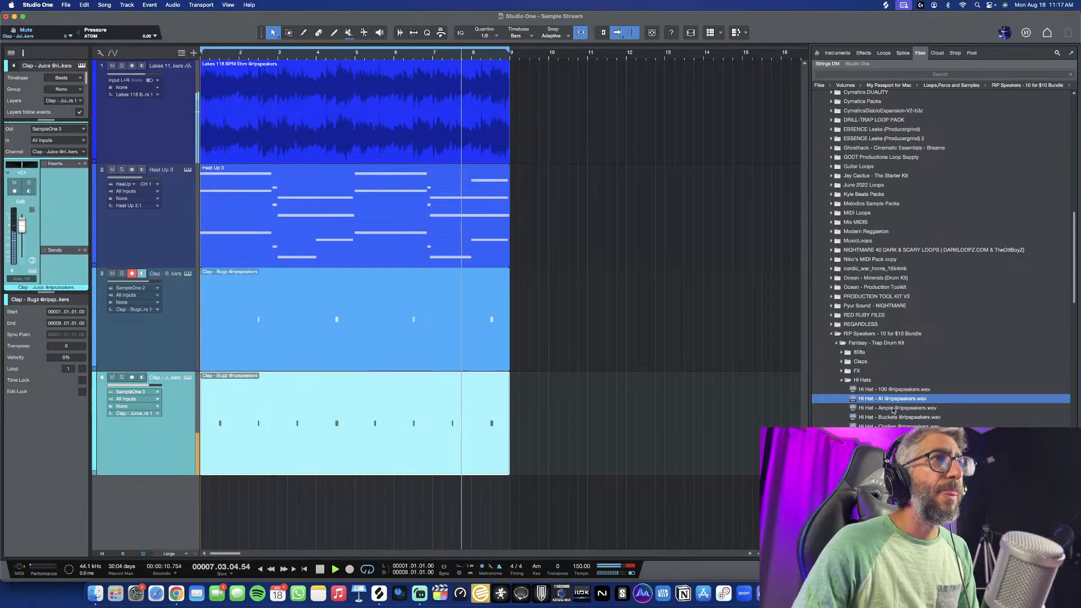
click(895, 410)
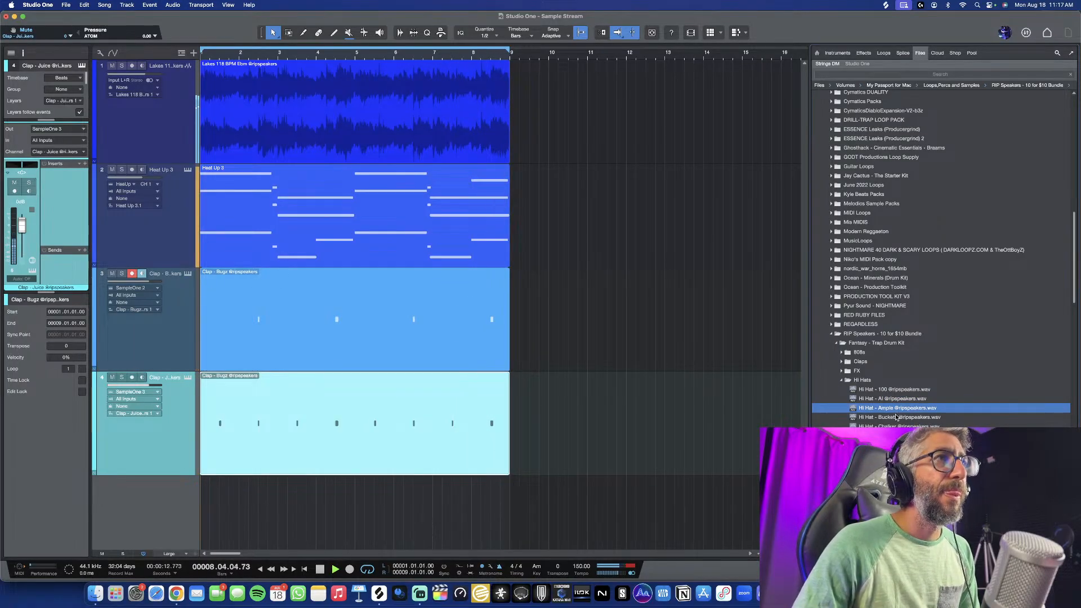
click(897, 418)
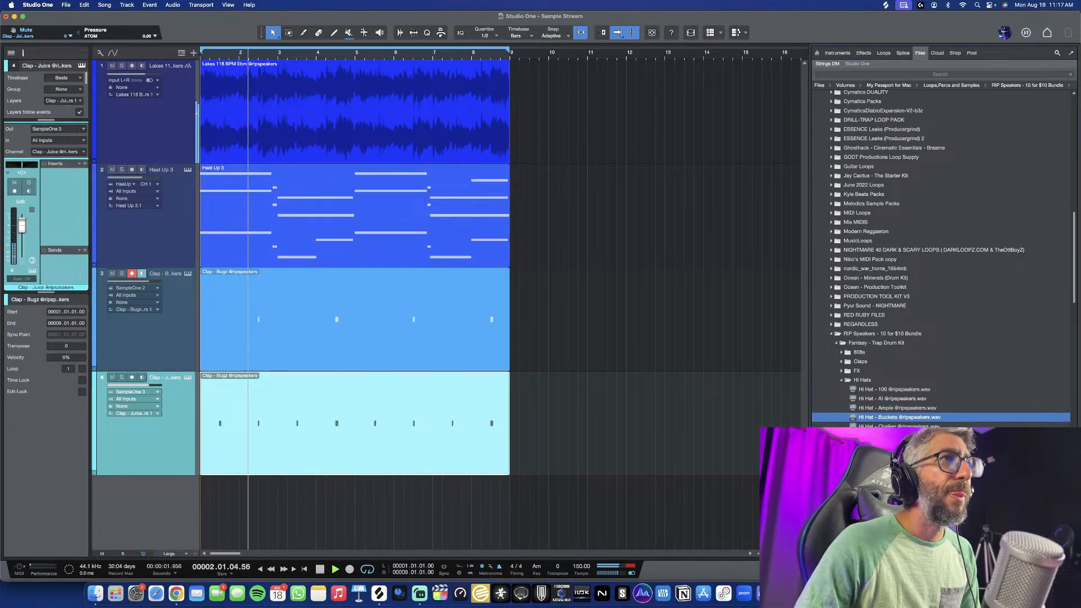
click(897, 428)
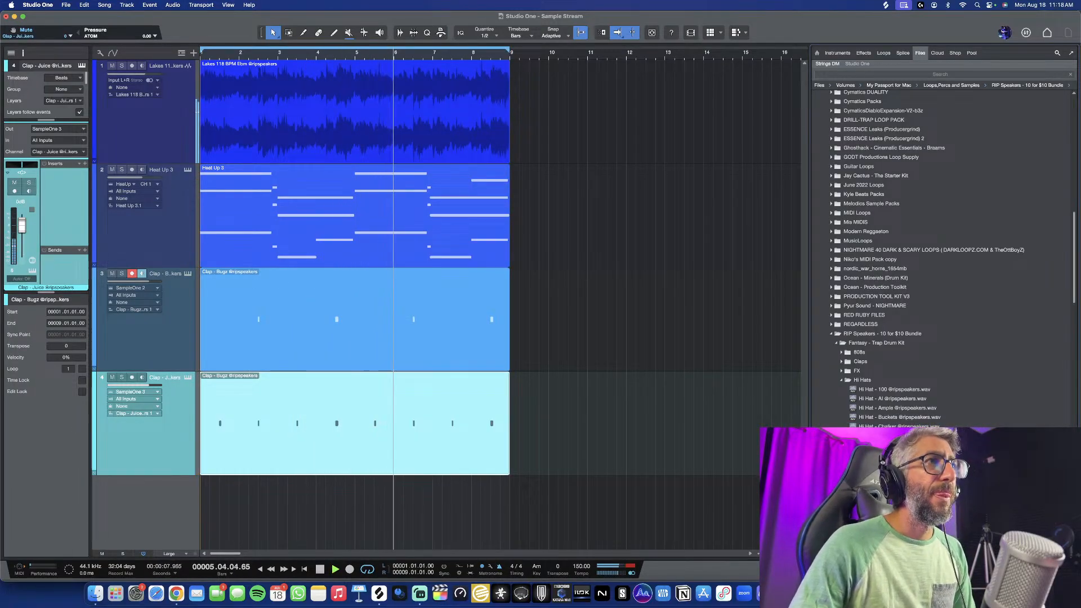
right_click(895, 265)
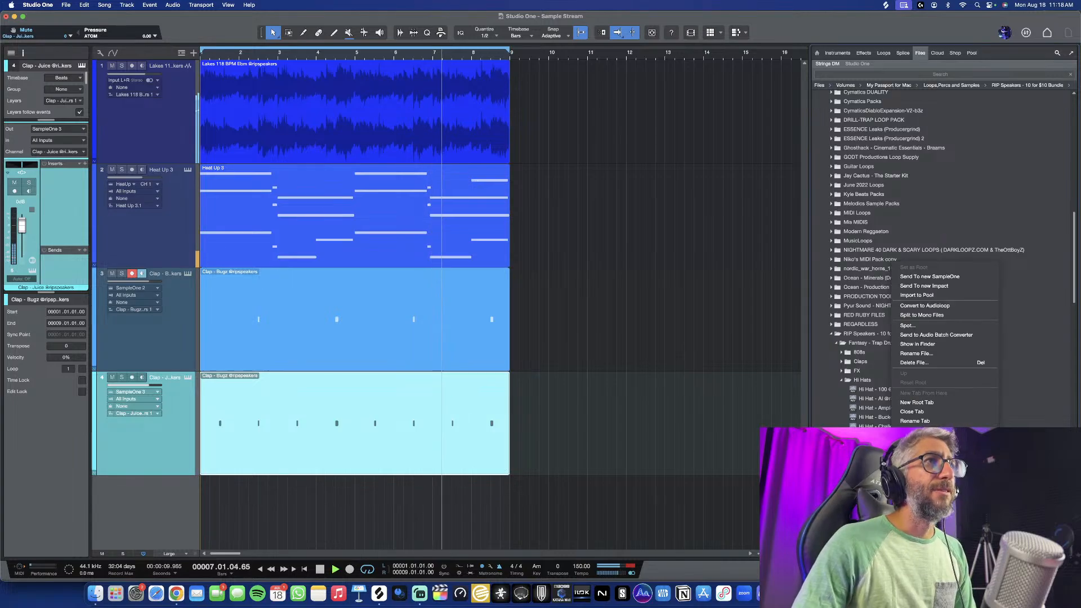
click(955, 279)
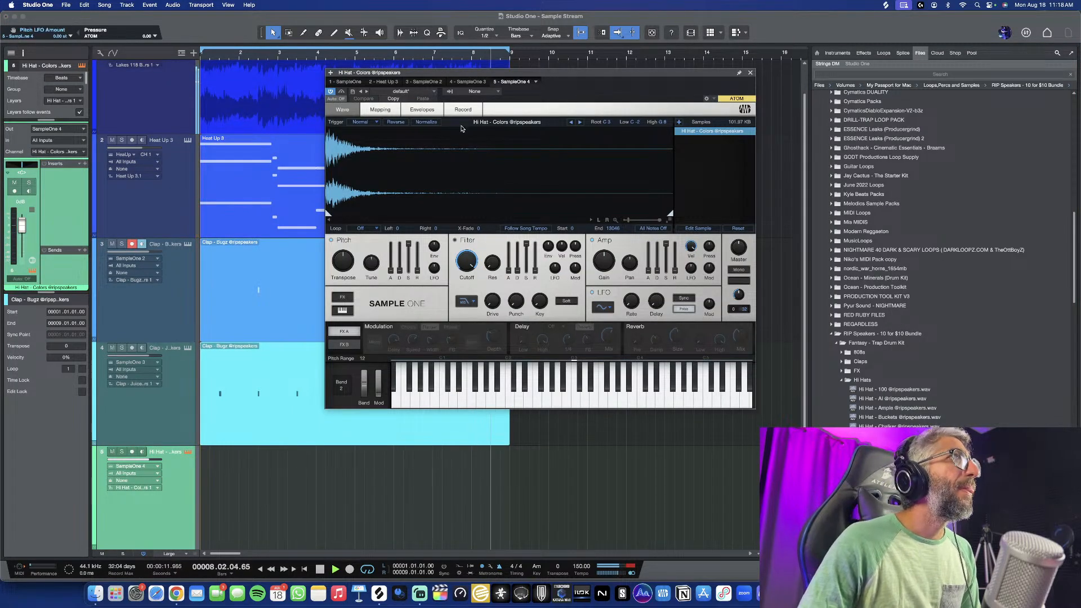
Set the sampler's trigger mode to One-Shot and record a steady hi-hat note pattern spanning bars 1 to 9.
click(365, 121)
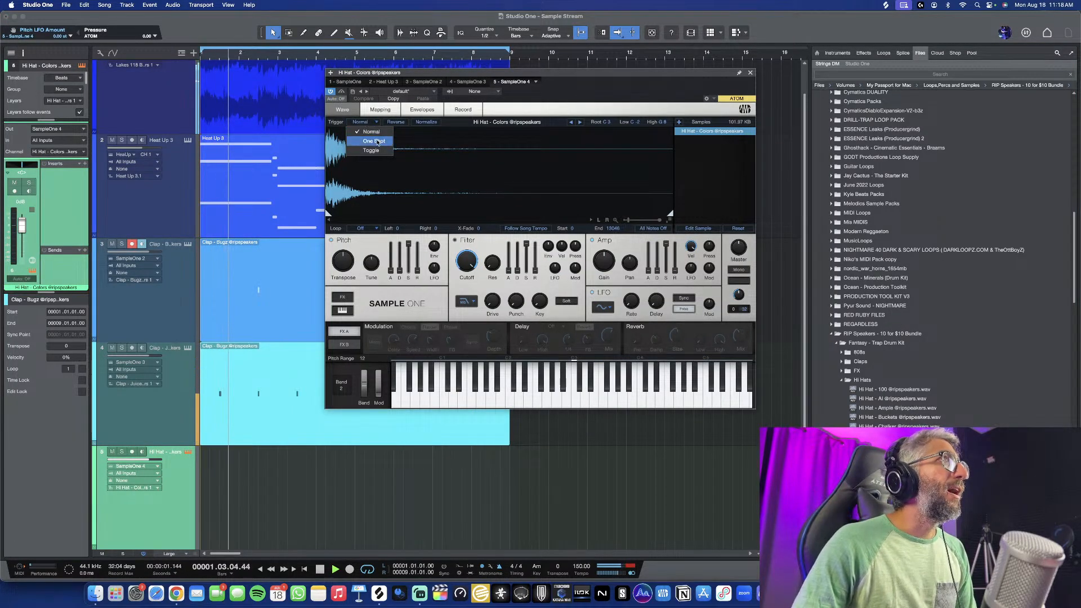
click(363, 132)
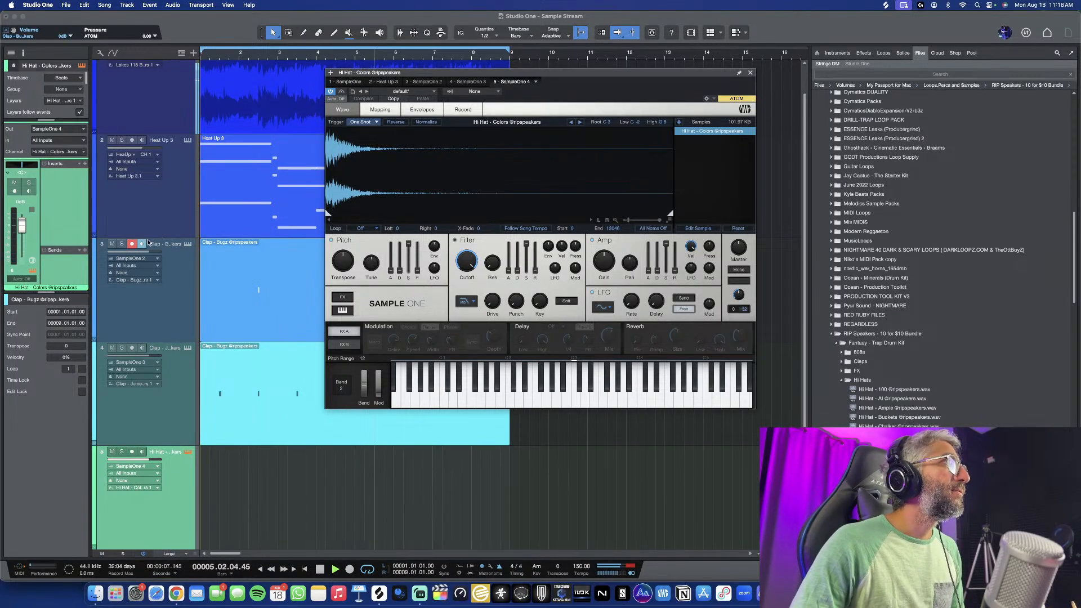
click(133, 451)
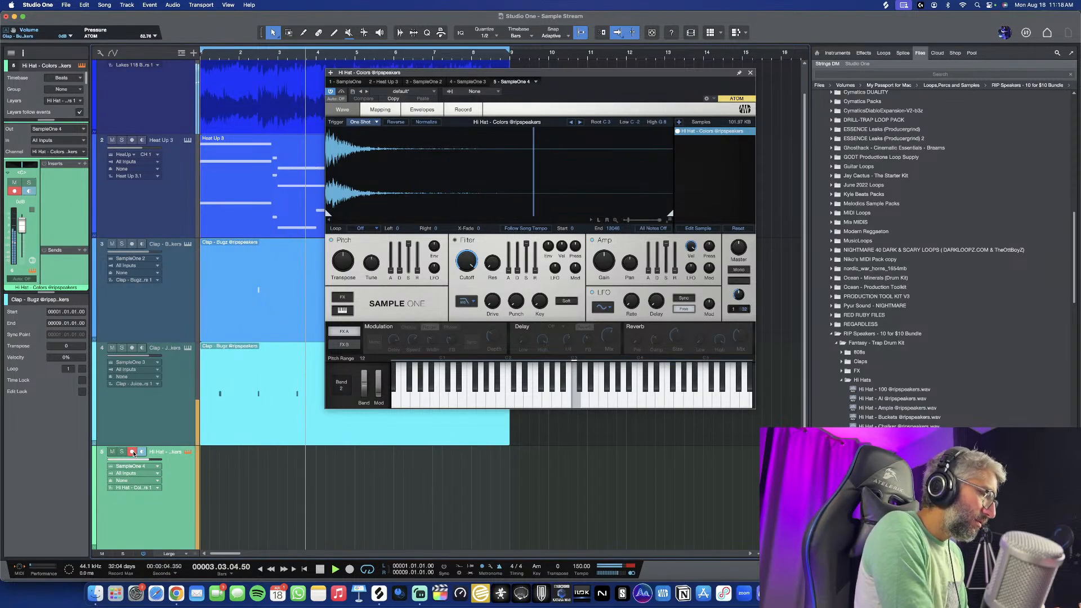
key(KP_Multiply)
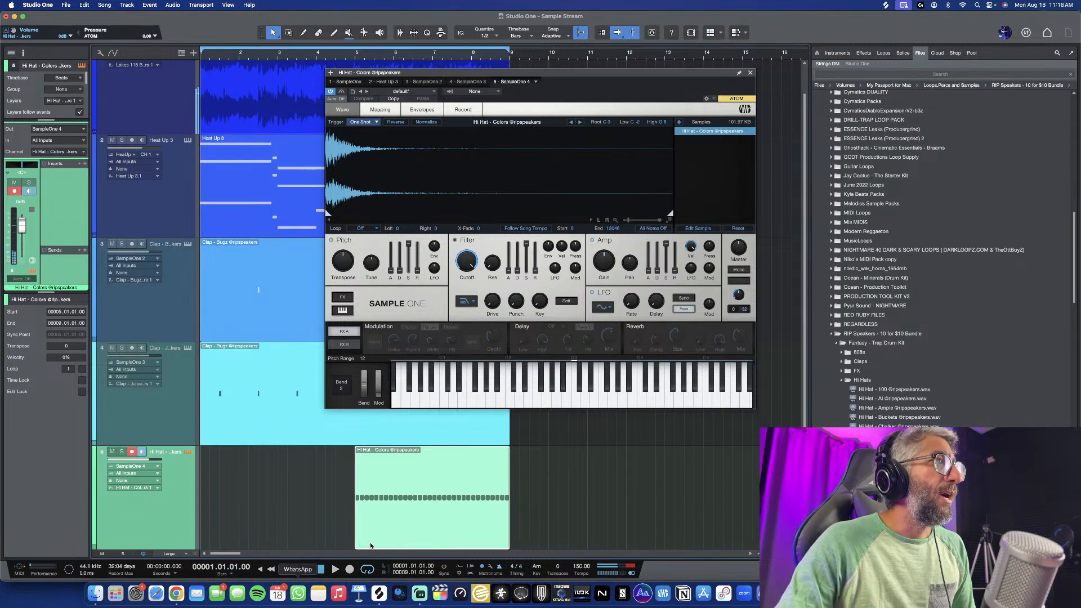
drag(388, 528, 234, 528)
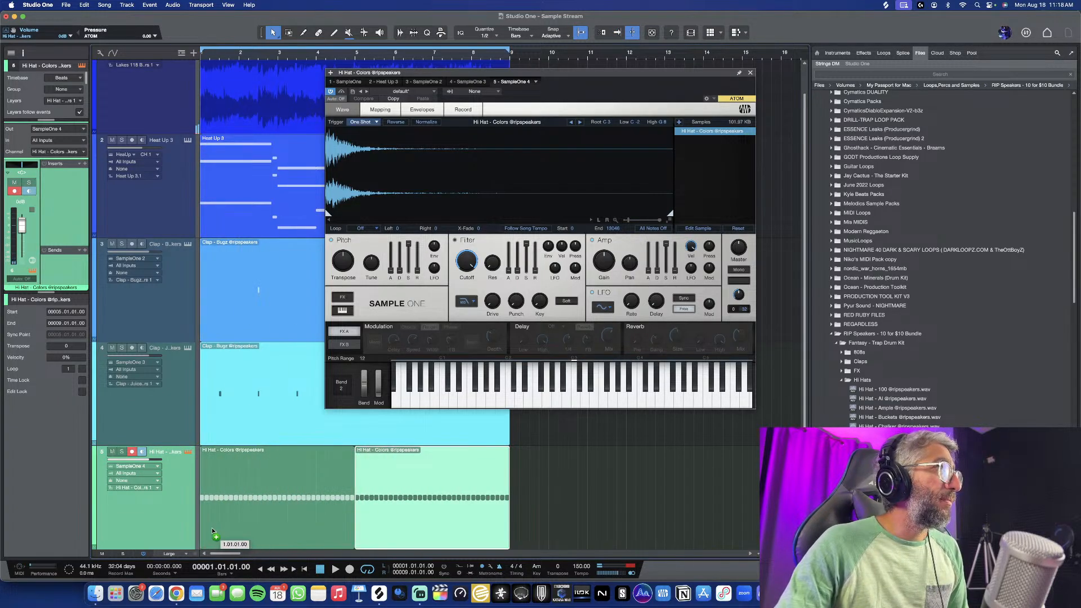
drag(585, 483, 242, 490)
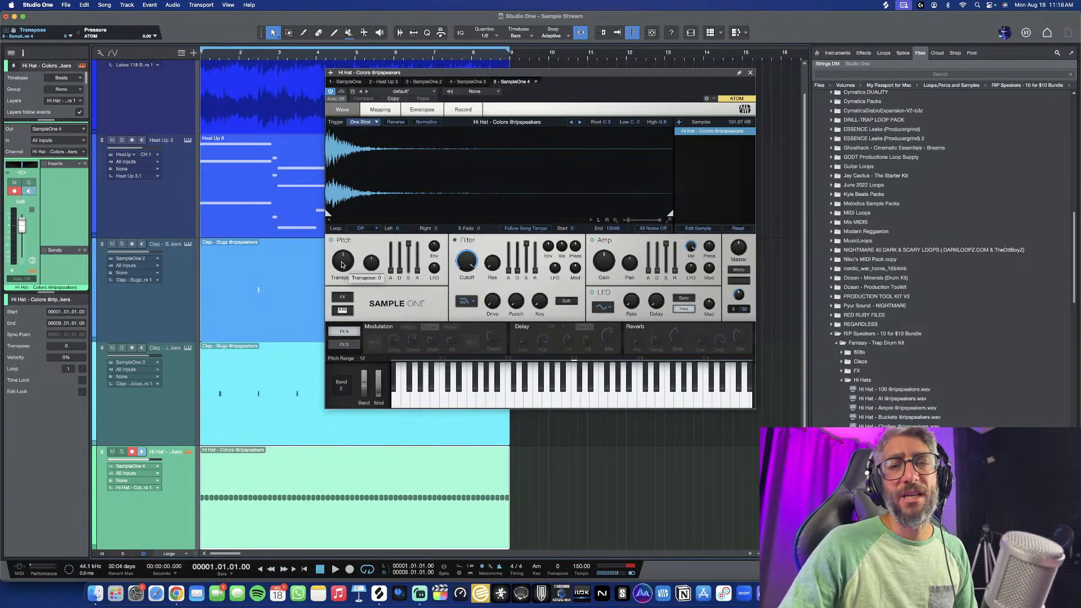
Play the song and adjust the hi-hat sampler's transpose and amp gain.
key(space)
drag(342, 265, 341, 258)
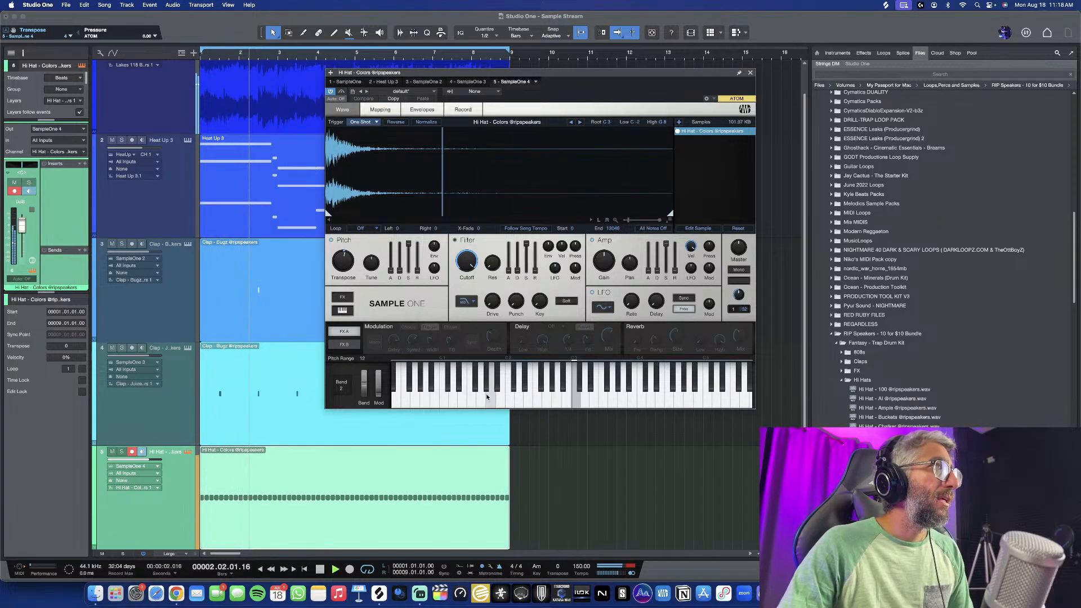
drag(604, 261, 606, 271)
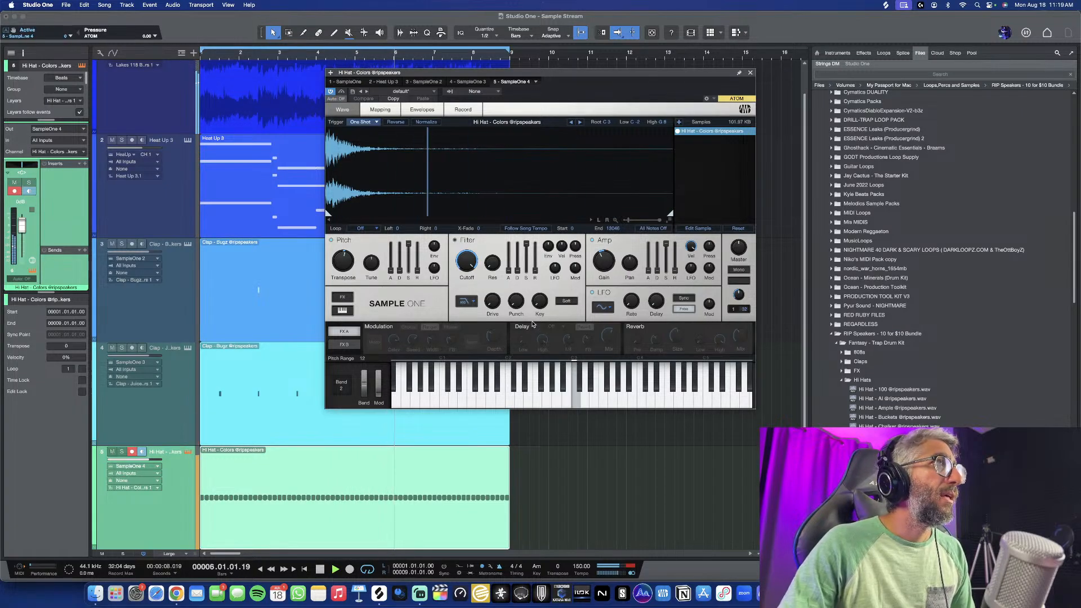
Enable the sampler's Delay, set its mix to 3% and close the sampler.
click(523, 327)
drag(567, 342, 560, 363)
mouse_move(609, 337)
mouse_down()
mouse_move(591, 368)
mouse_move(609, 335)
mouse_up()
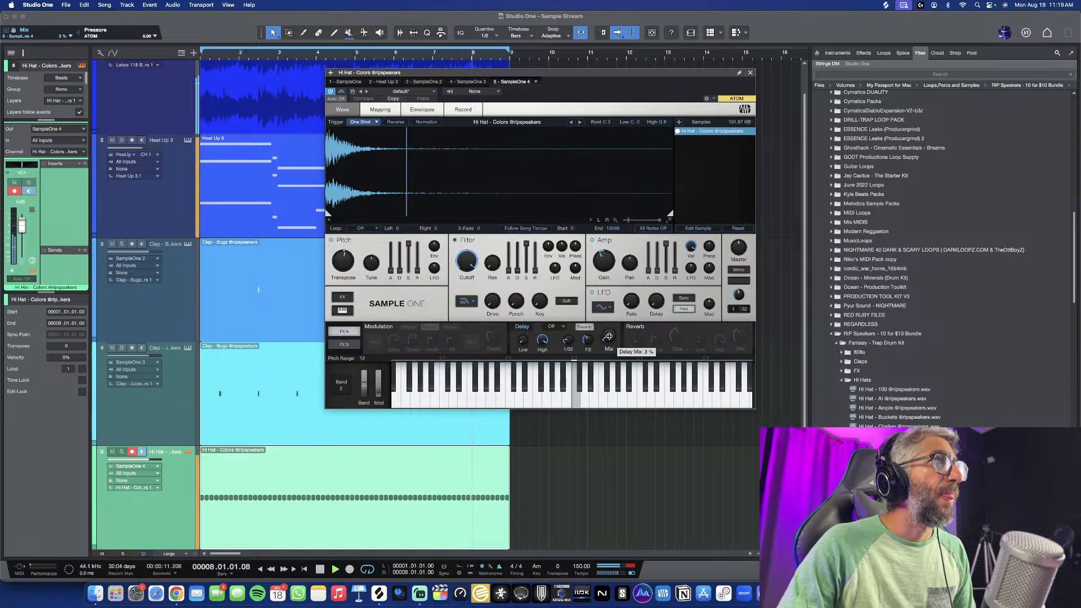
click(751, 72)
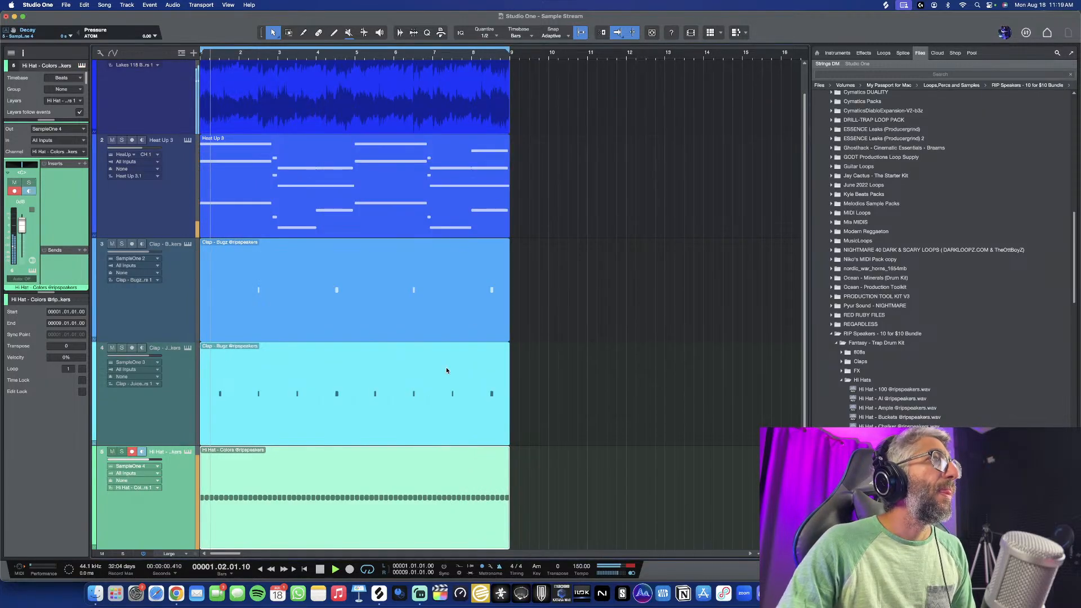
Open the hi-hat part in the editor, select every second note starting at the second, play it and close the editor.
double_click(350, 479)
key(w)
key(w)
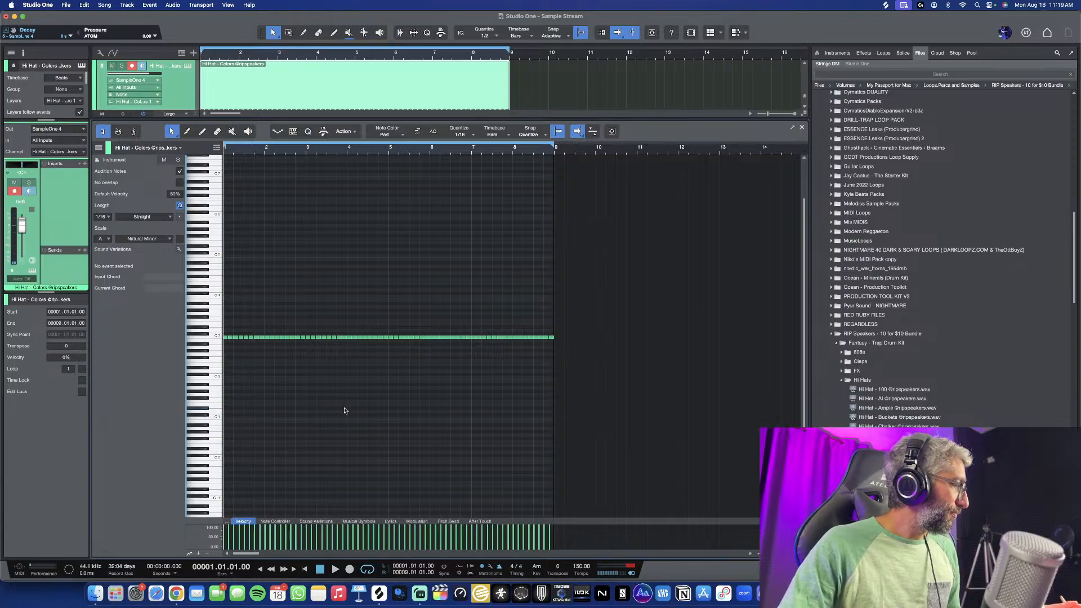
key(super+a)
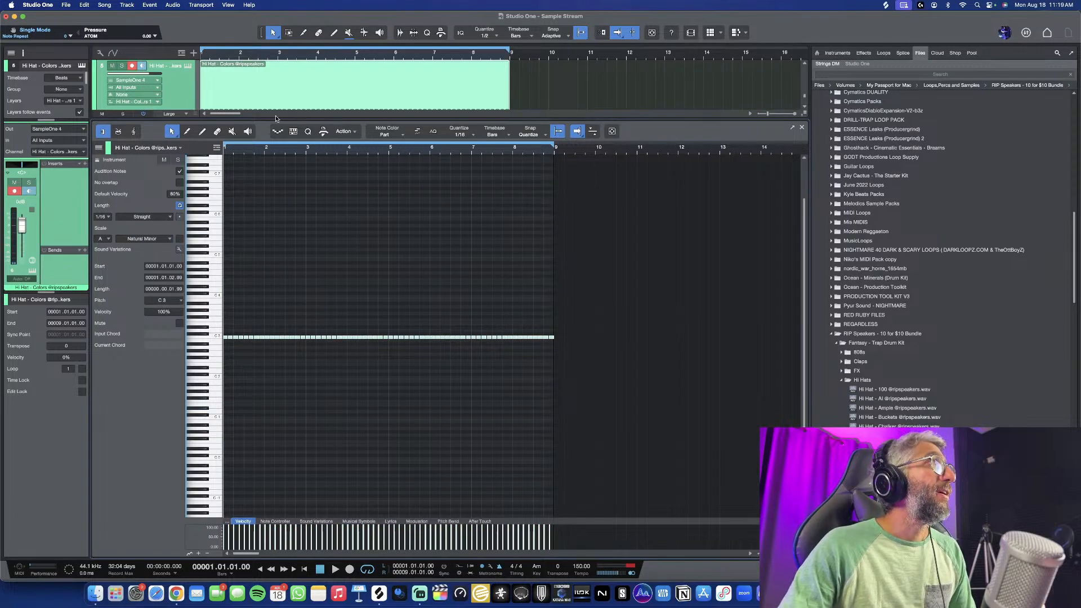
click(339, 133)
click(369, 161)
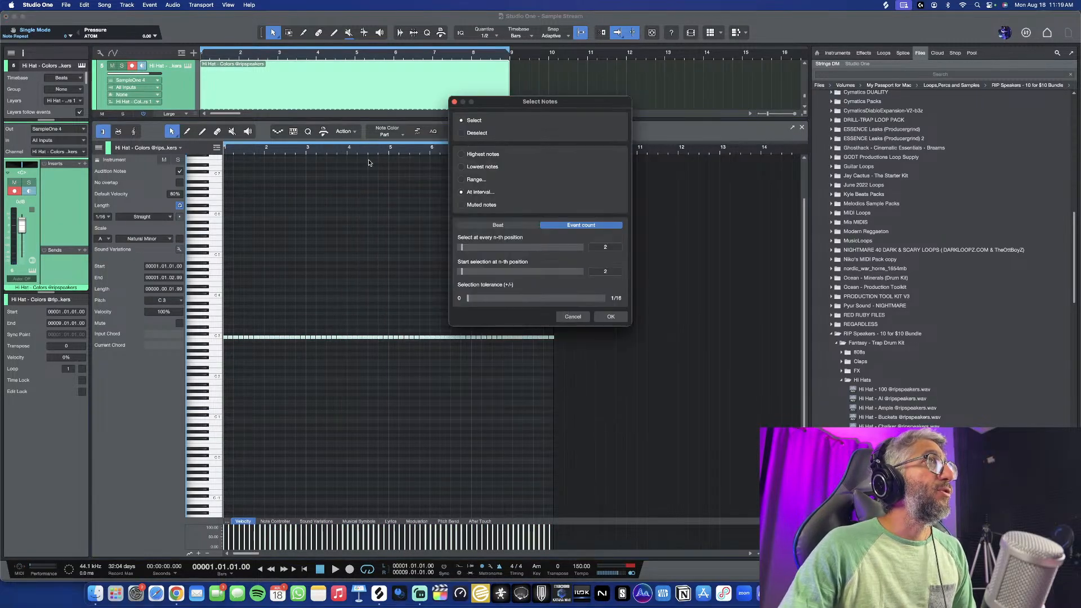
click(616, 318)
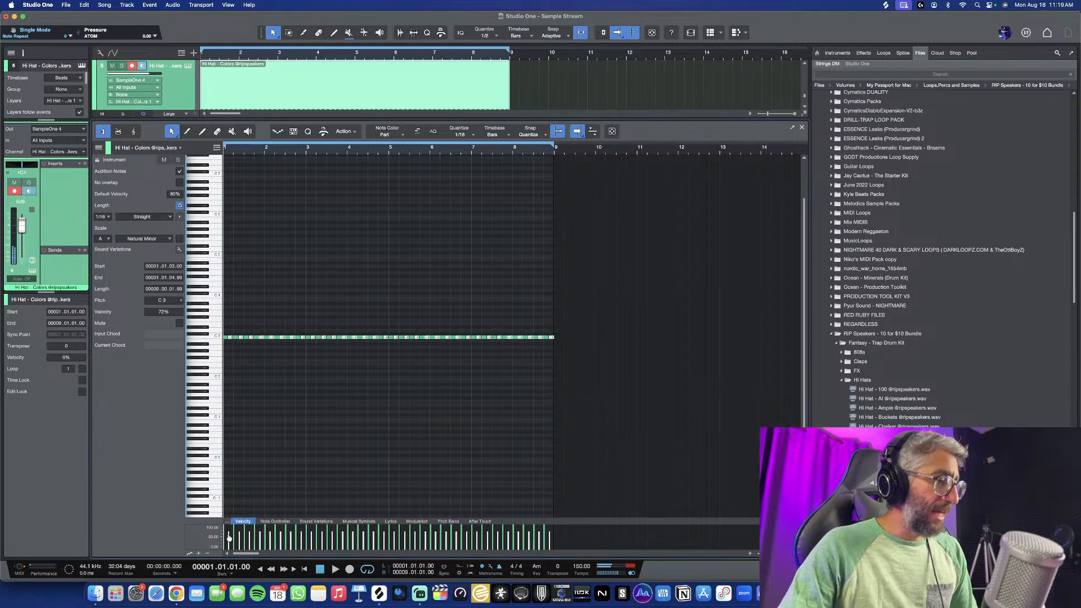
key(space)
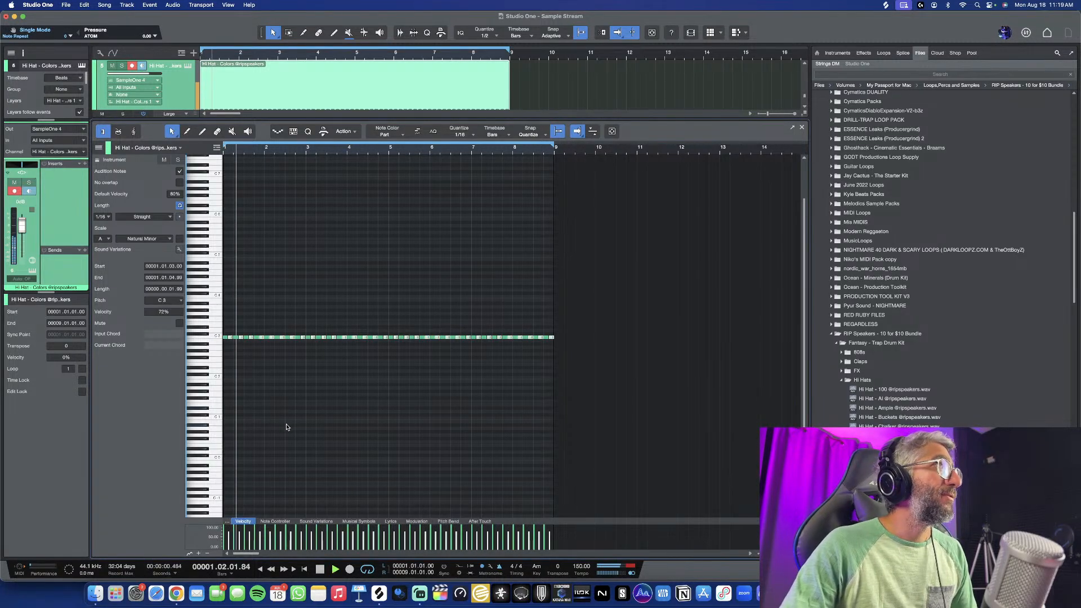
click(802, 127)
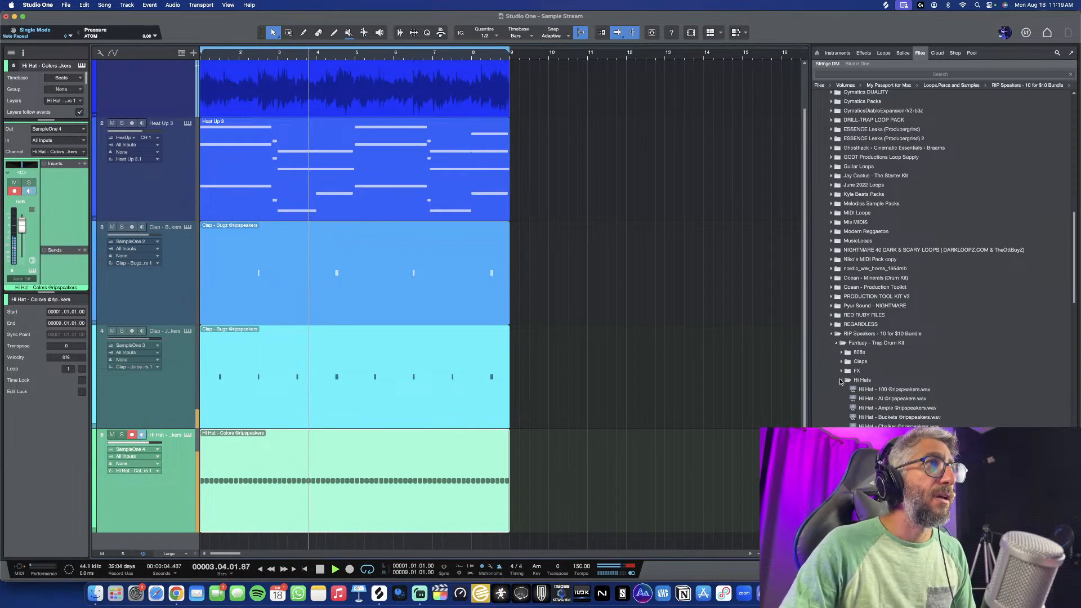
Collapse the Hi Hats folder and select the 808s folder in the drum kit.
click(842, 381)
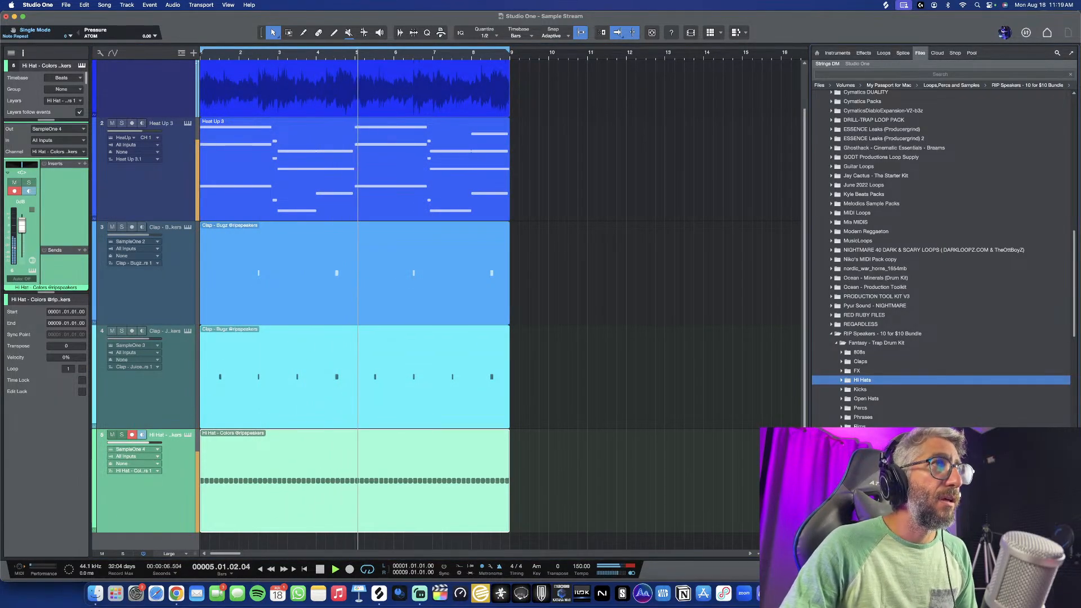
scroll(850, 417, down, 1)
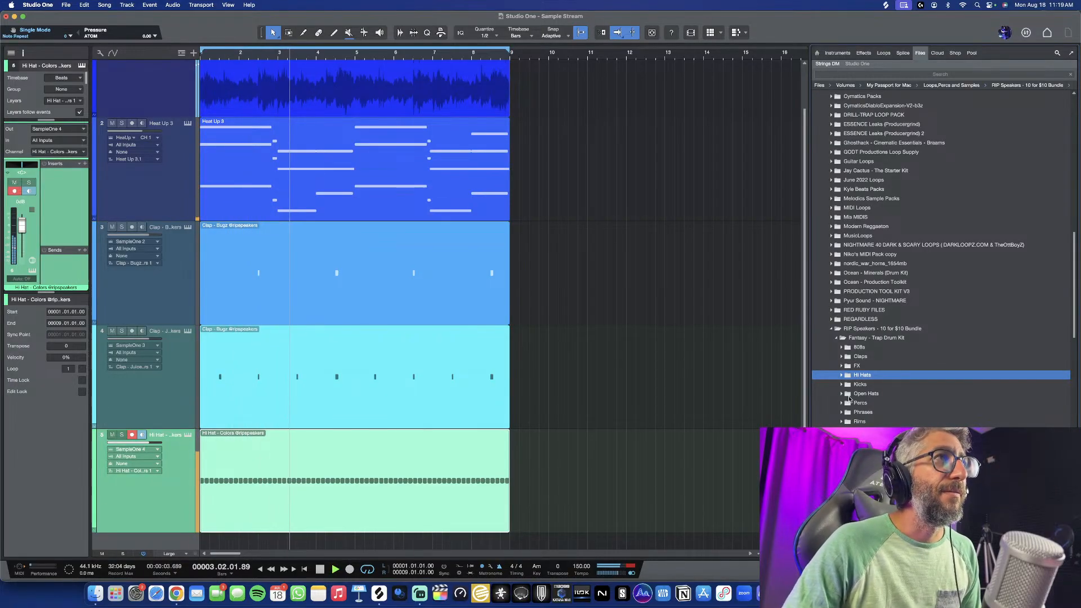
click(842, 347)
click(842, 348)
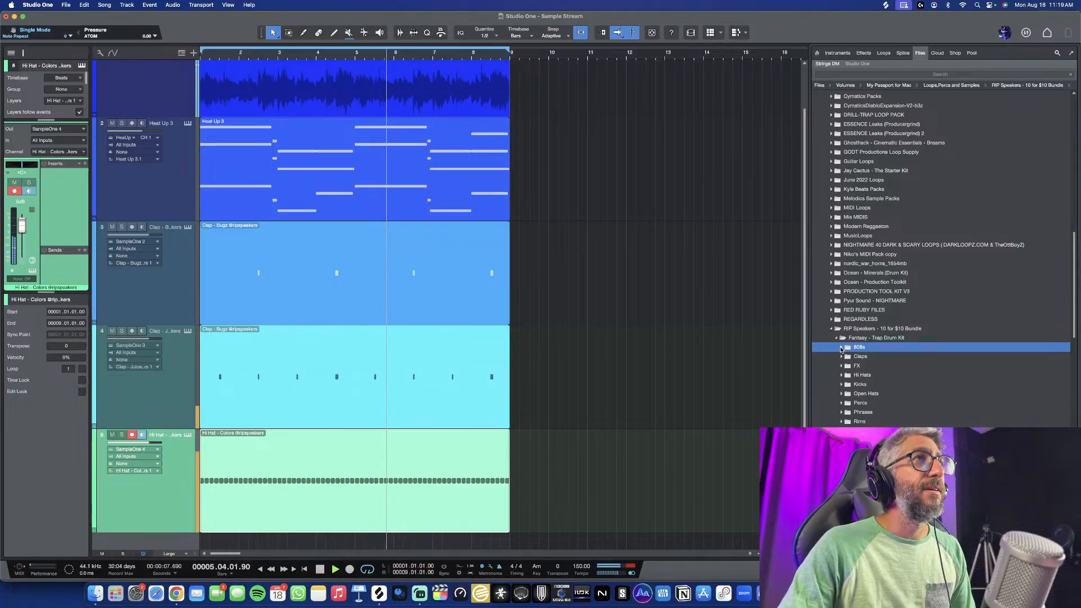
Browse the instrument list and add SubLabXL on a new instrument track.
click(834, 54)
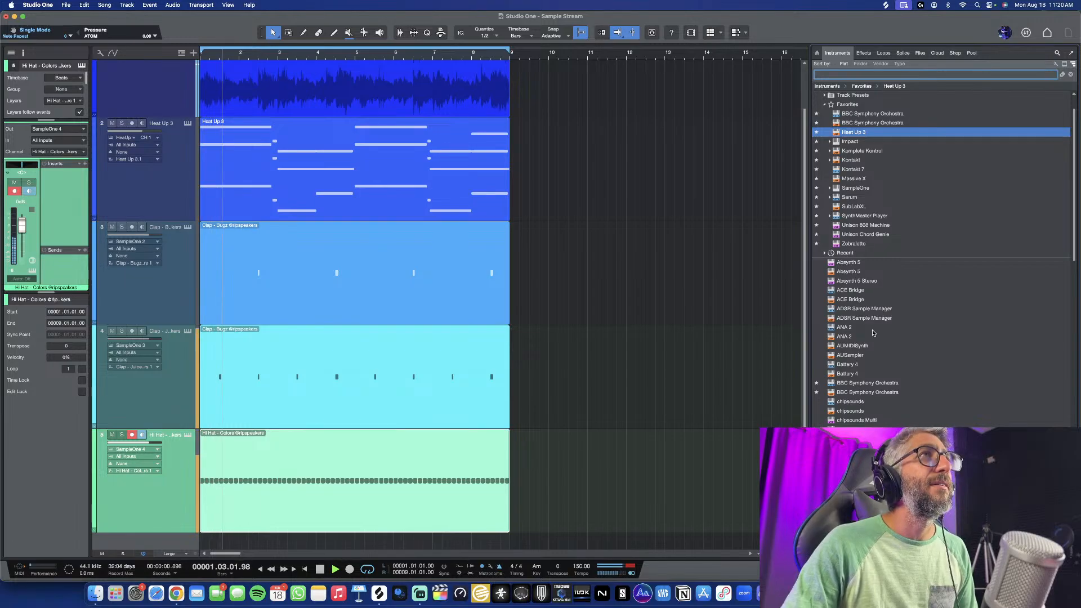
scroll(868, 314, down, 15)
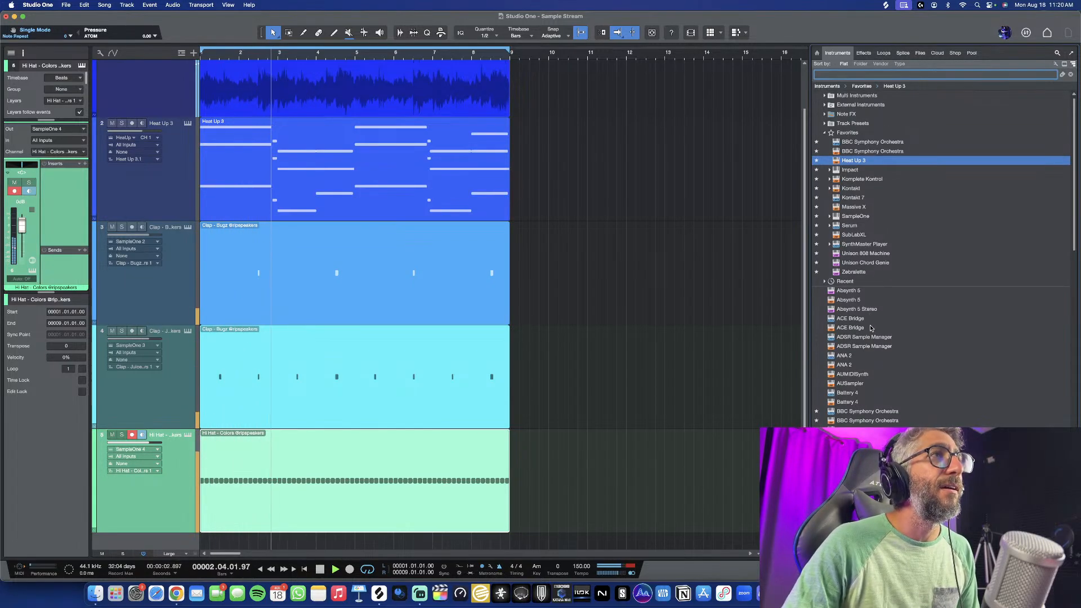
scroll(888, 417, down, 5)
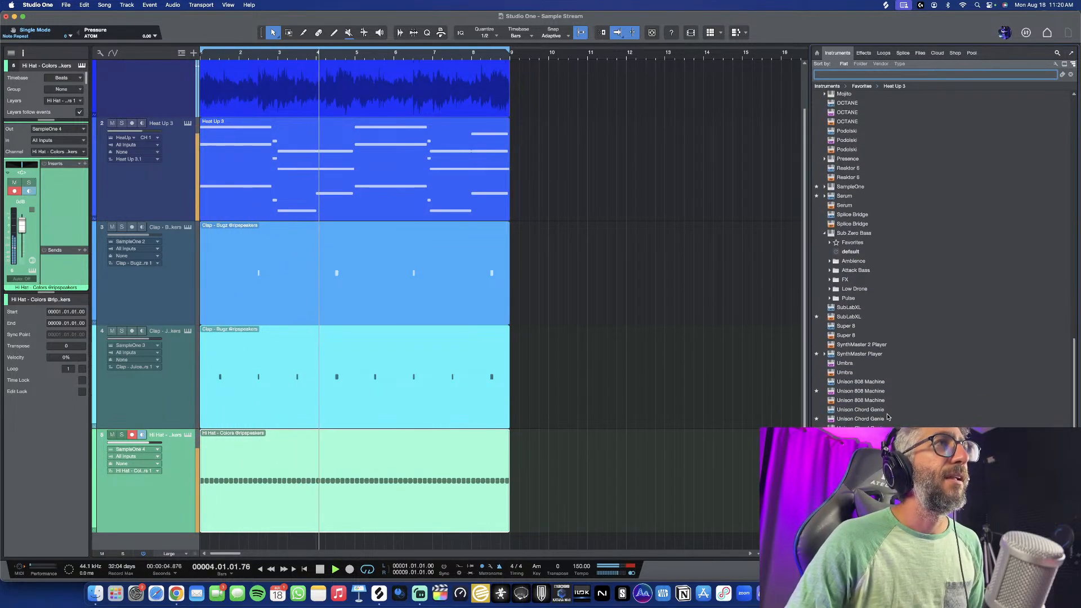
scroll(888, 417, up, 5)
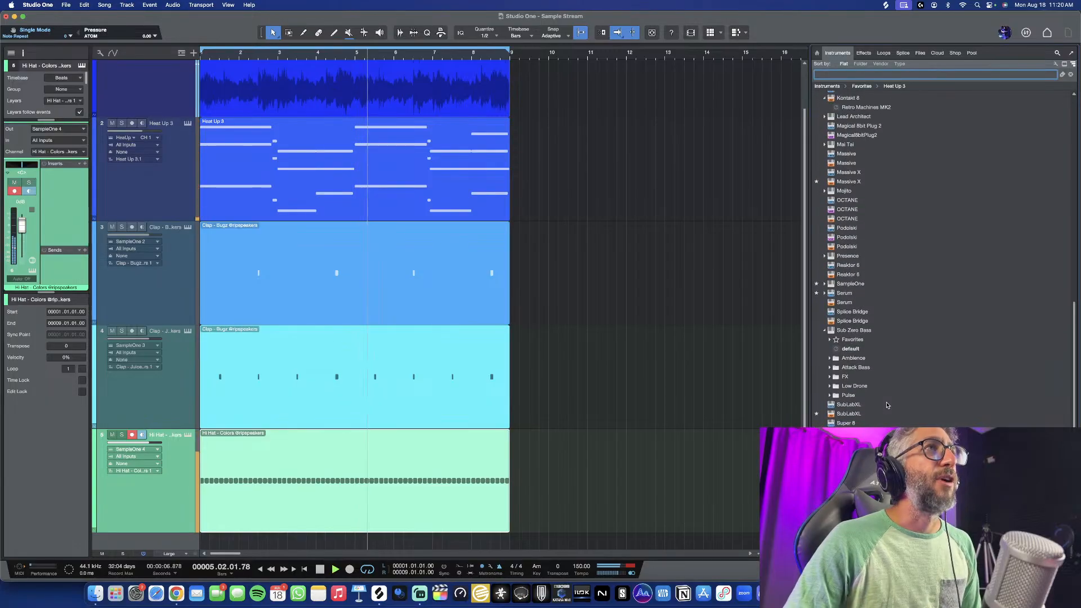
scroll(887, 318, up, 1)
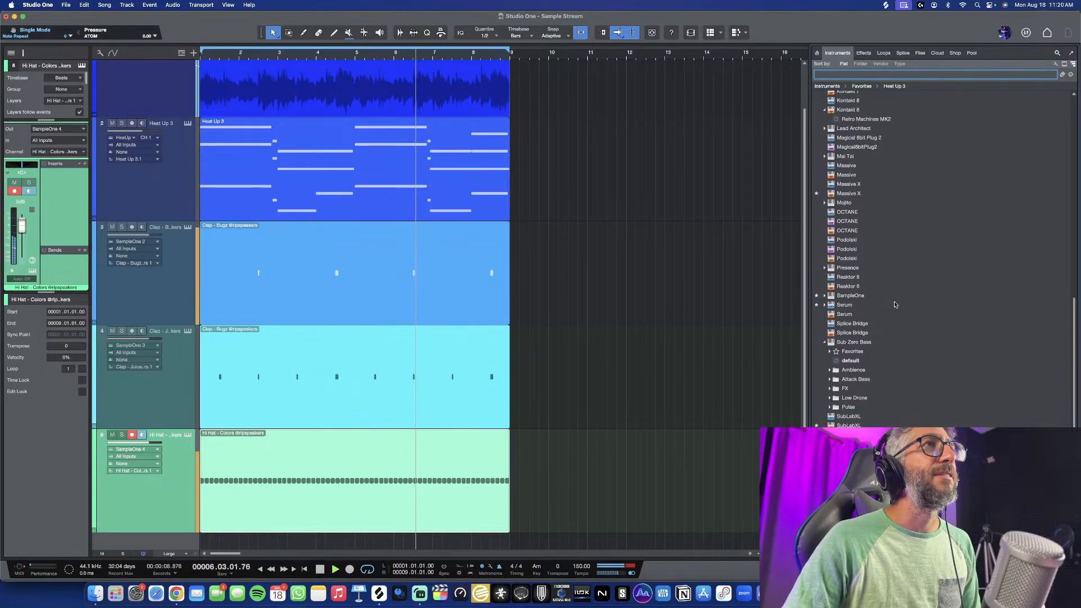
scroll(894, 304, down, 2)
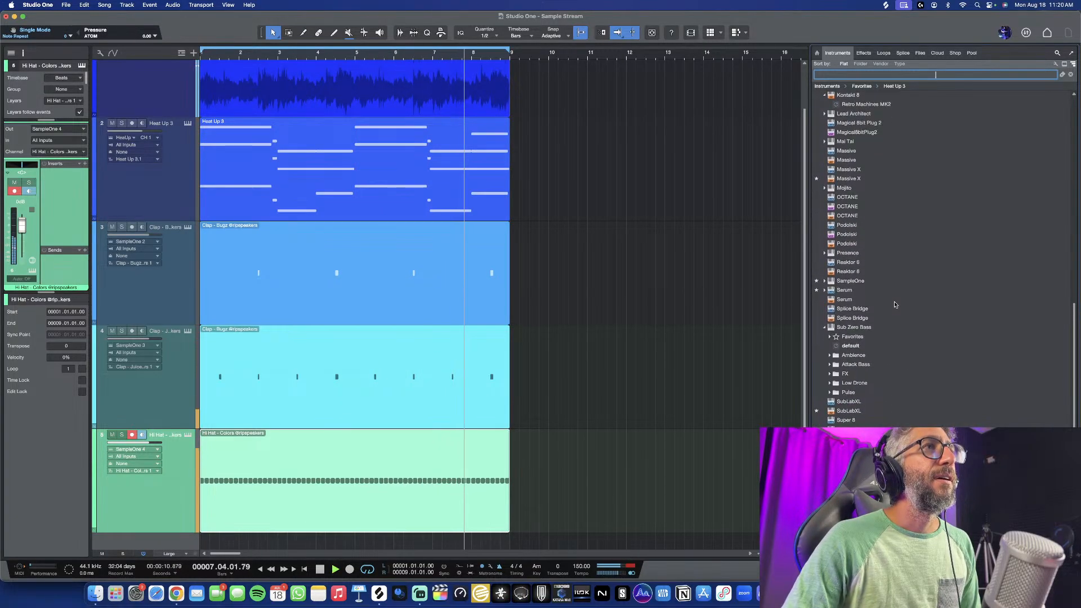
drag(849, 406, 163, 548)
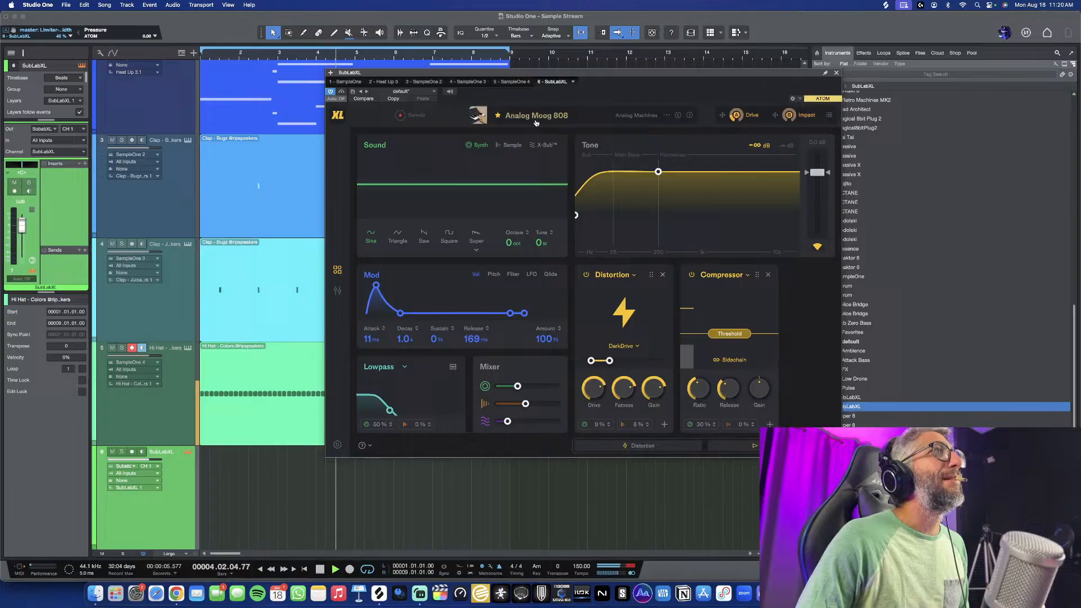
Open the SubLabXL preset browser and load the 808 Real ATL preset from the Future 808s pack.
click(537, 117)
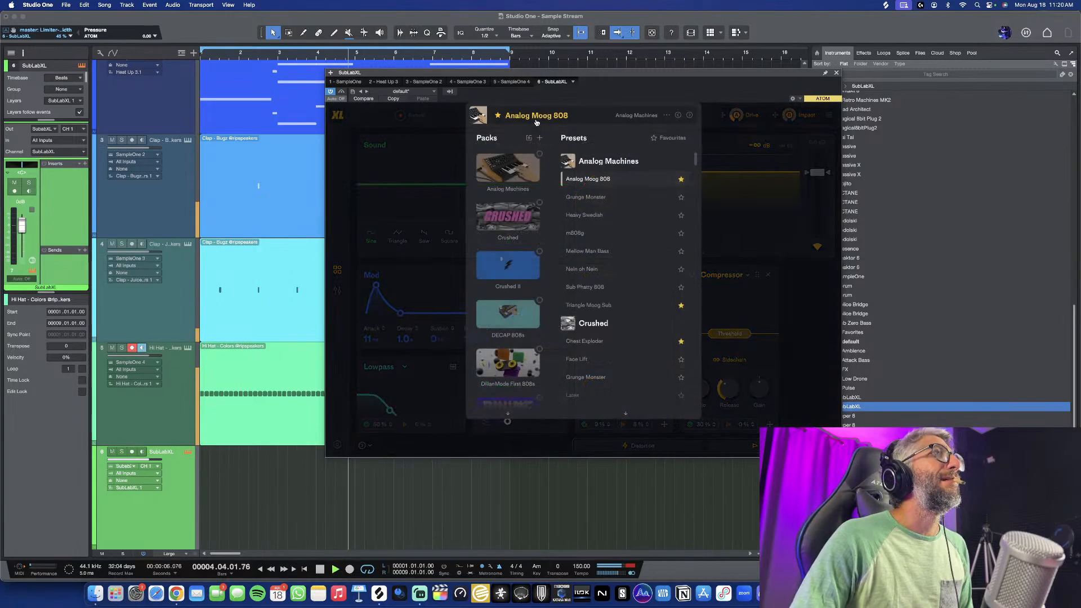
scroll(599, 339, down, 10)
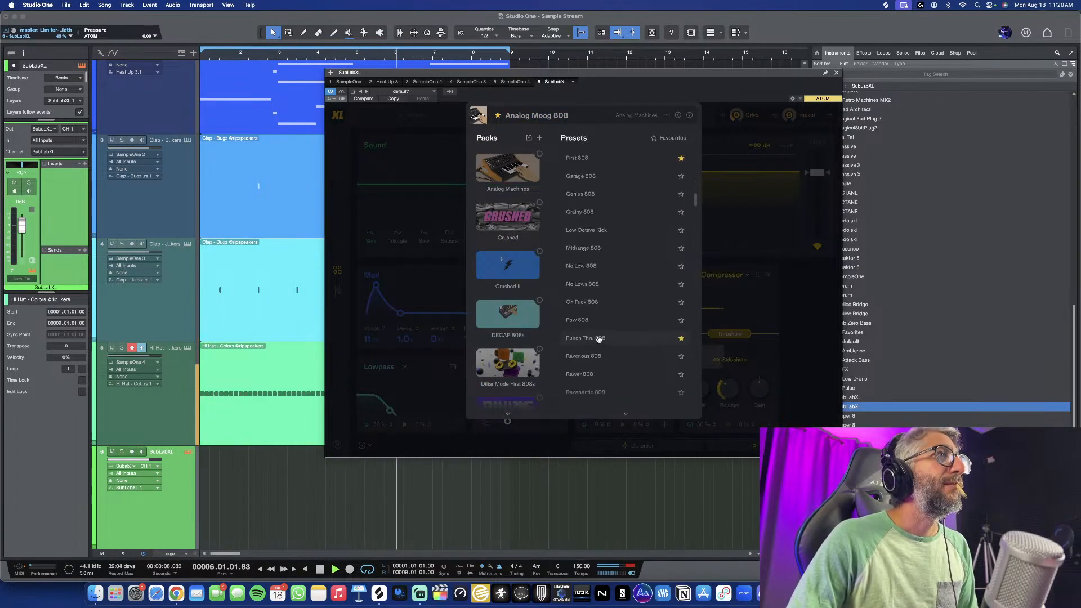
scroll(598, 339, down, 10)
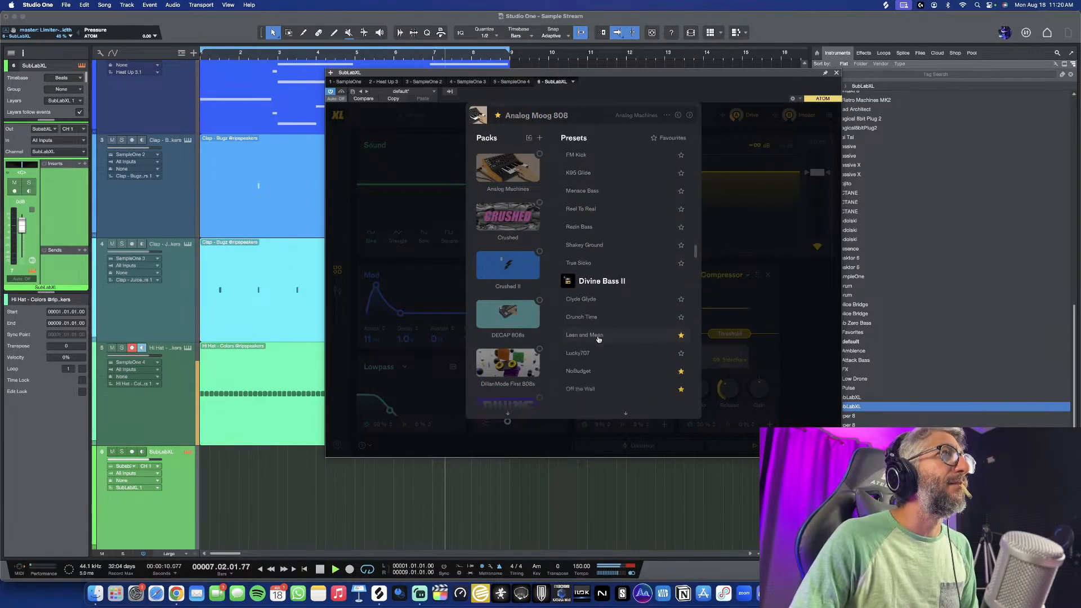
scroll(599, 339, down, 10)
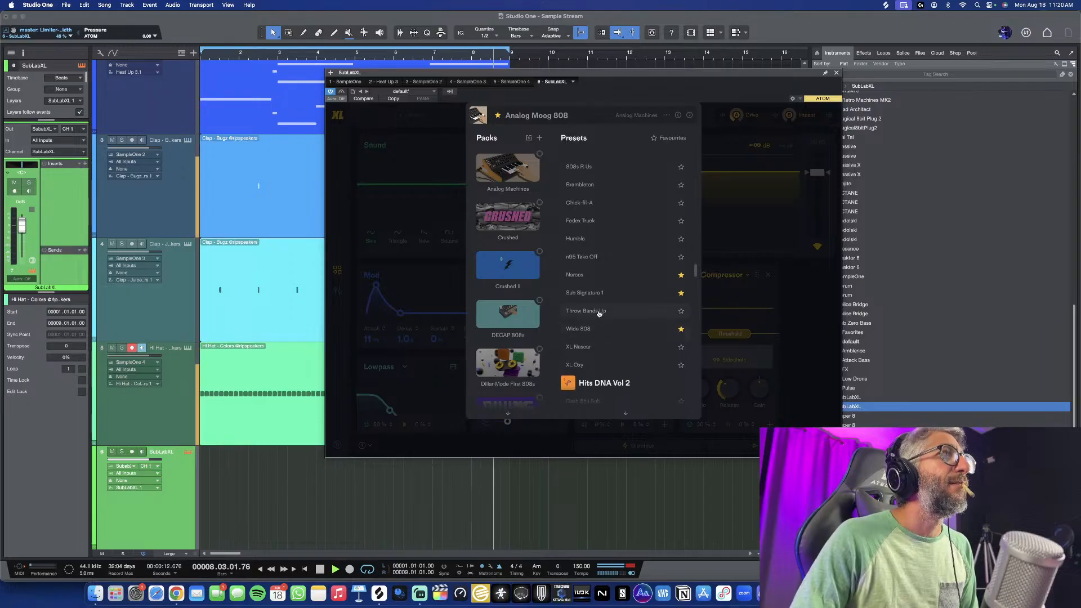
scroll(599, 313, up, 3)
click(599, 225)
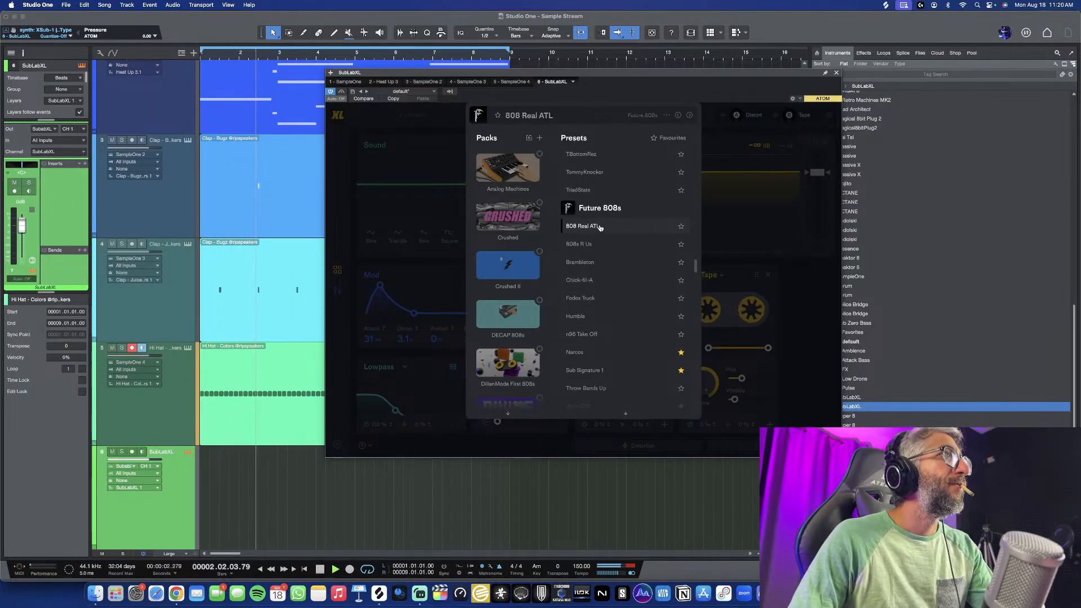
Arm the SubLabXL track instead of the hi-hat track, record an 808 bass part, and close the instrument window.
click(131, 348)
click(132, 452)
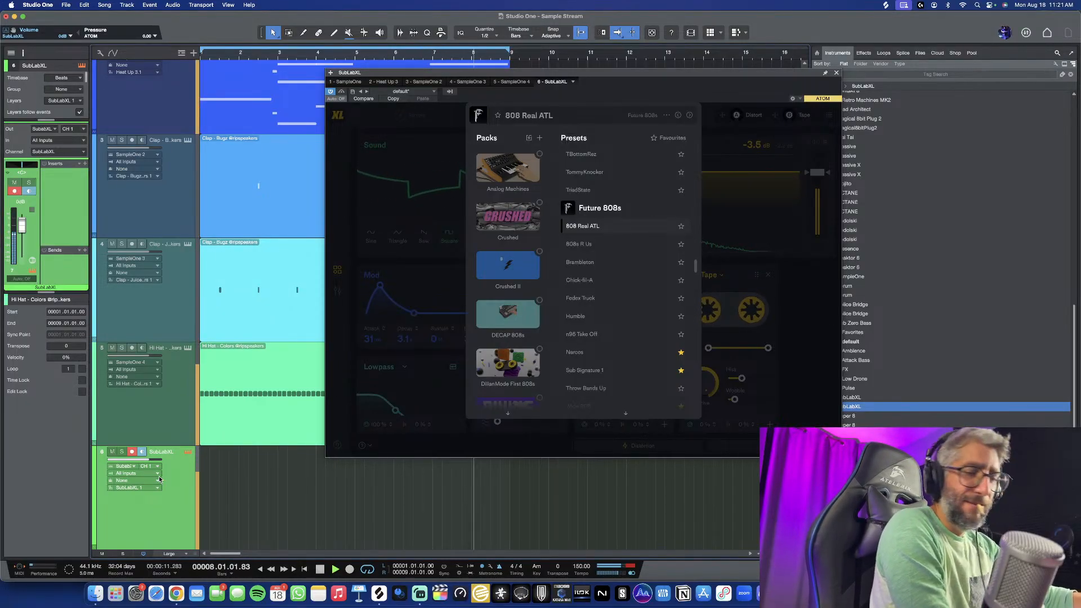
key(KP_Multiply)
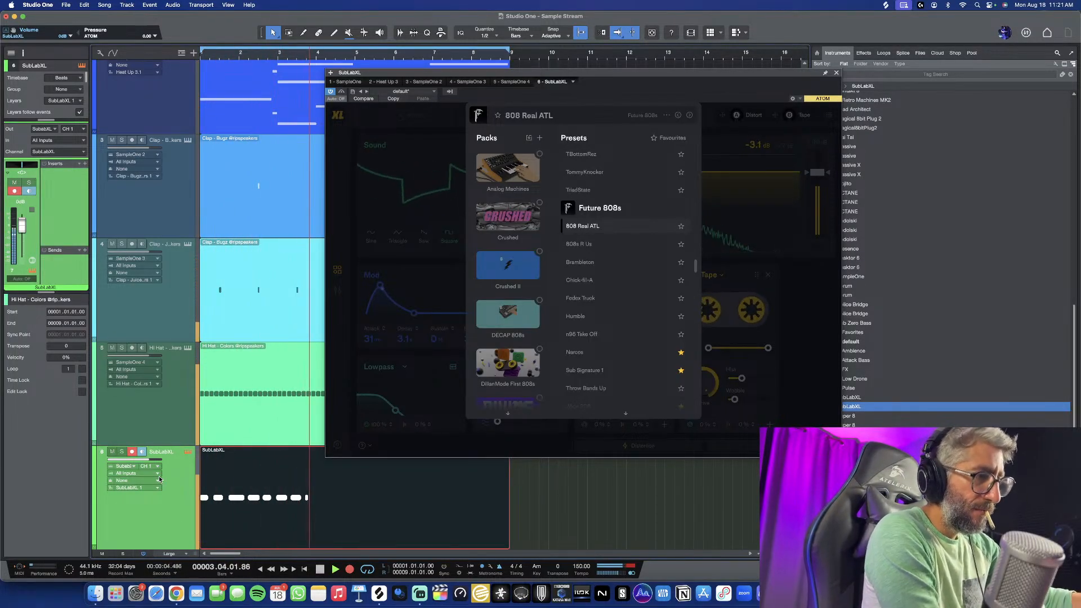
key(KP_Multiply)
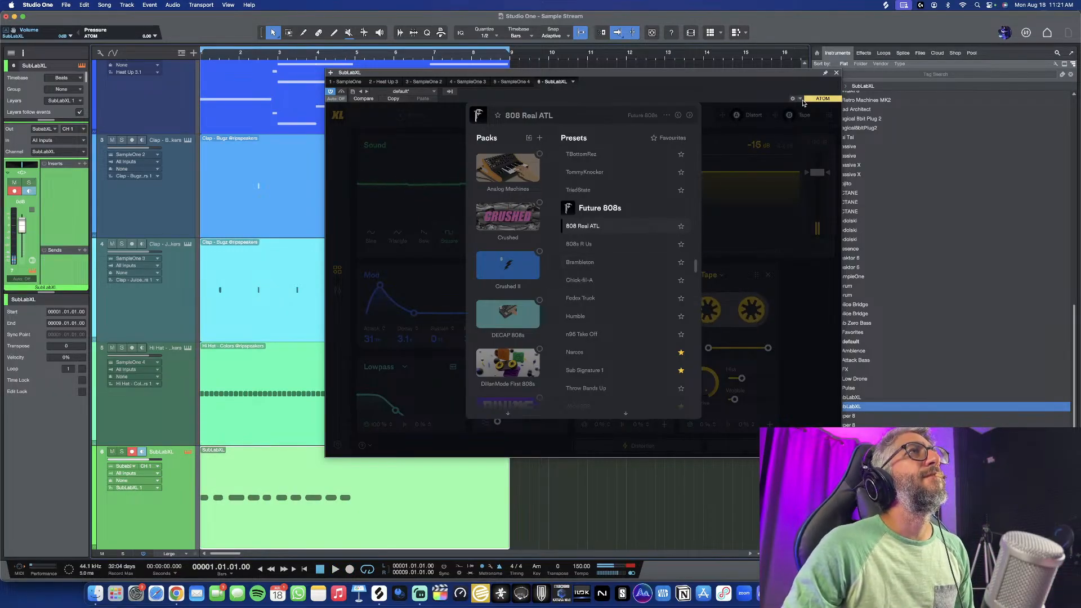
click(837, 74)
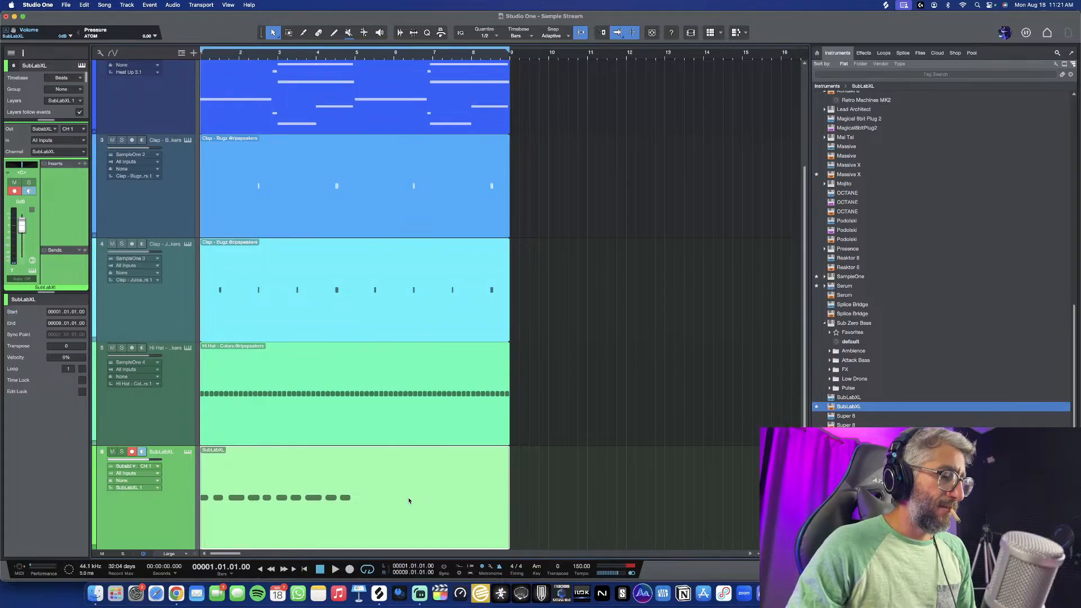
Play the song and trim the recorded 808 part so it ends at bar 5.
key(space)
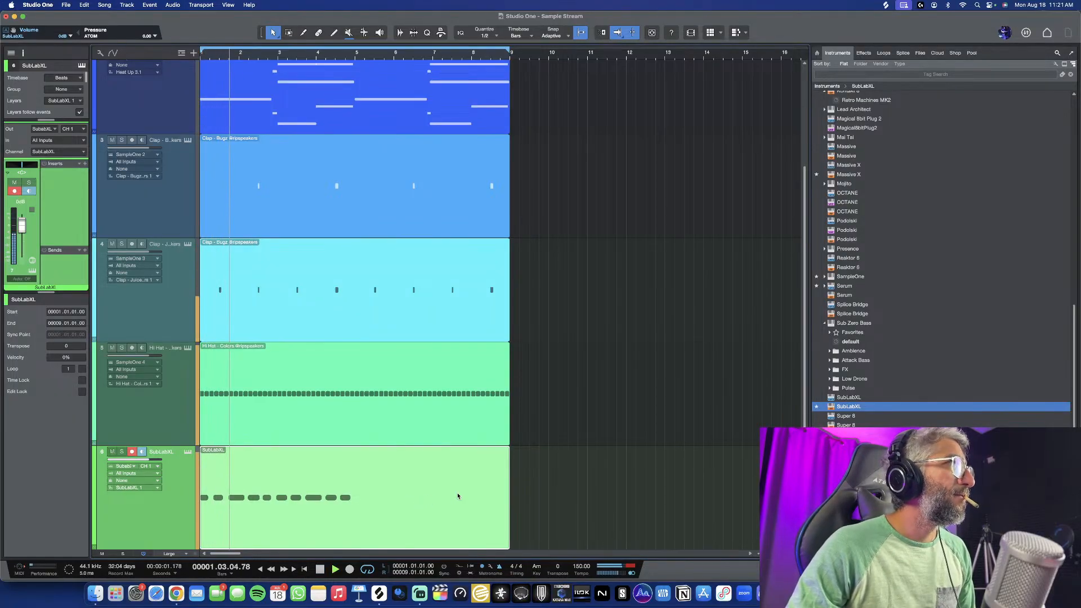
drag(508, 470, 356, 497)
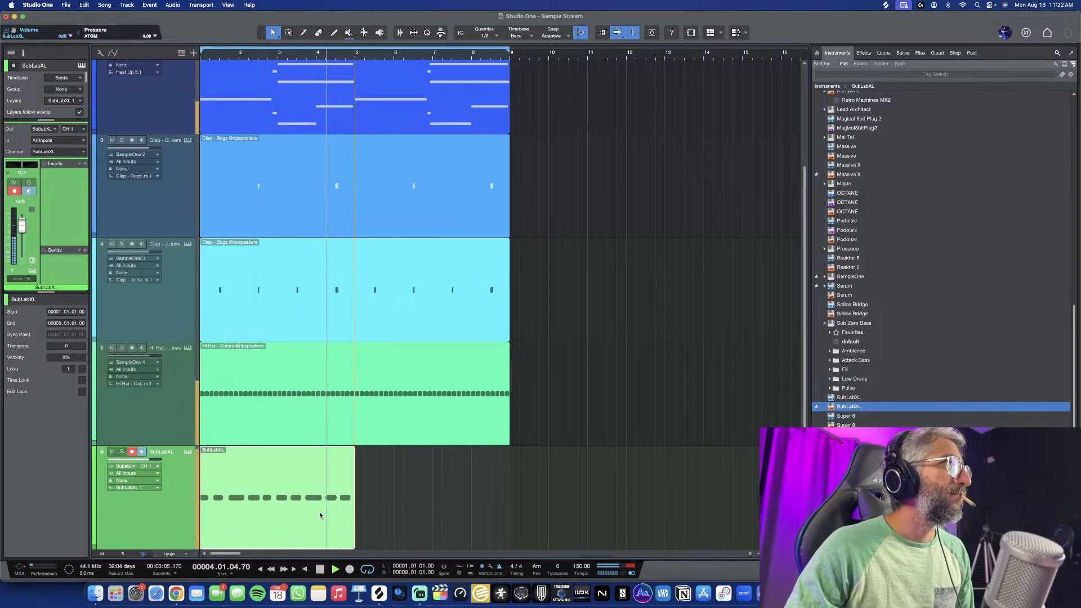
key(space)
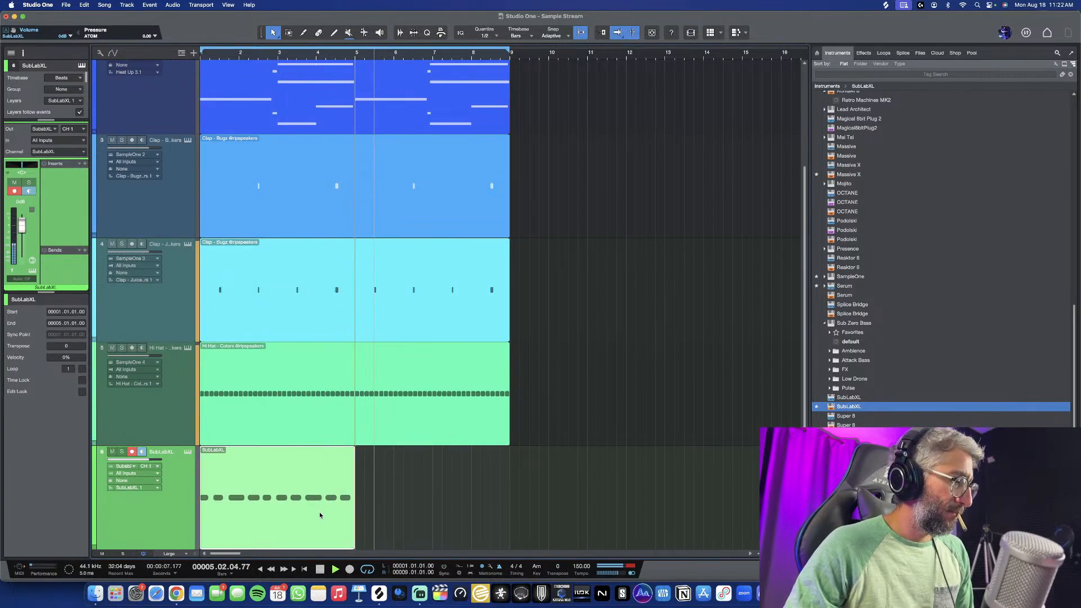
Duplicate the 808 part to fill bars 5 to 9, play it back and fit the tracks to the window.
key(d)
key(space)
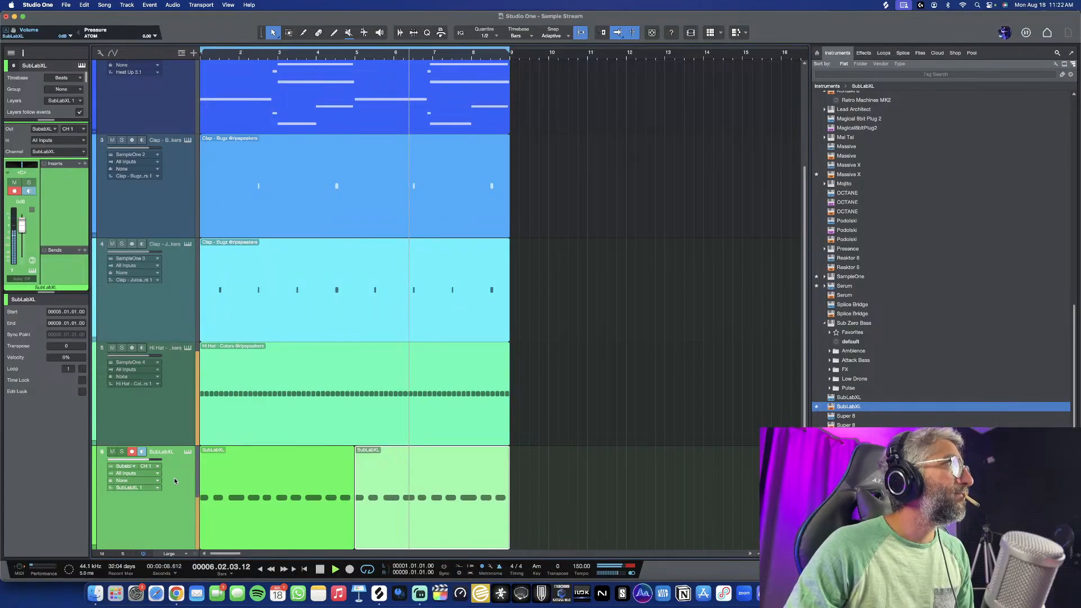
key(shift+w)
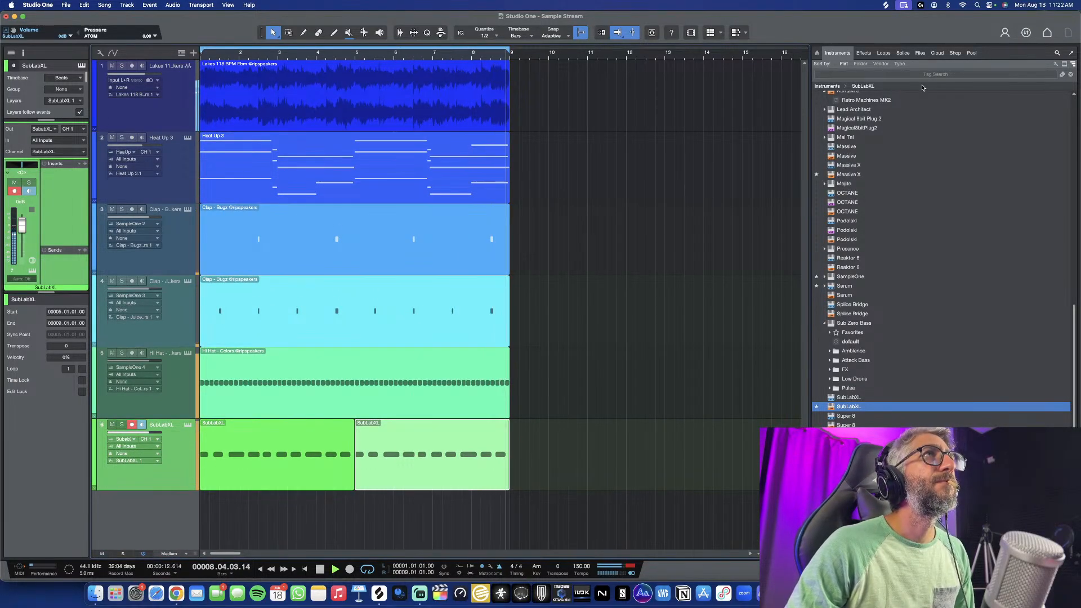
Open the Kicks folder of the RIP Speakers Fantasy - Trap Drum Kit in the file browser.
click(920, 53)
scroll(837, 422, down, 3)
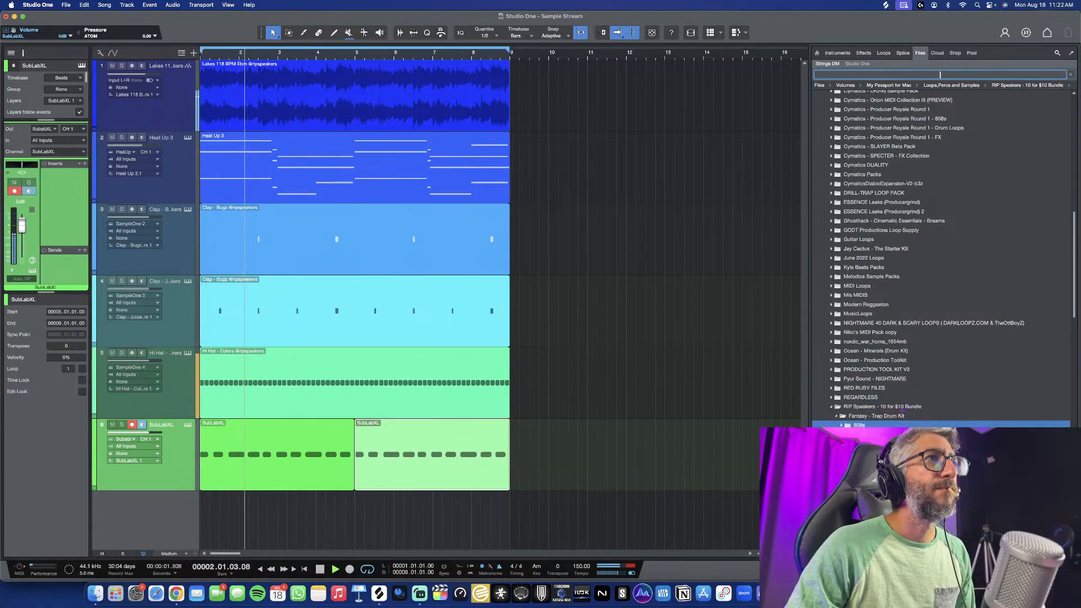
click(842, 426)
key(Down)
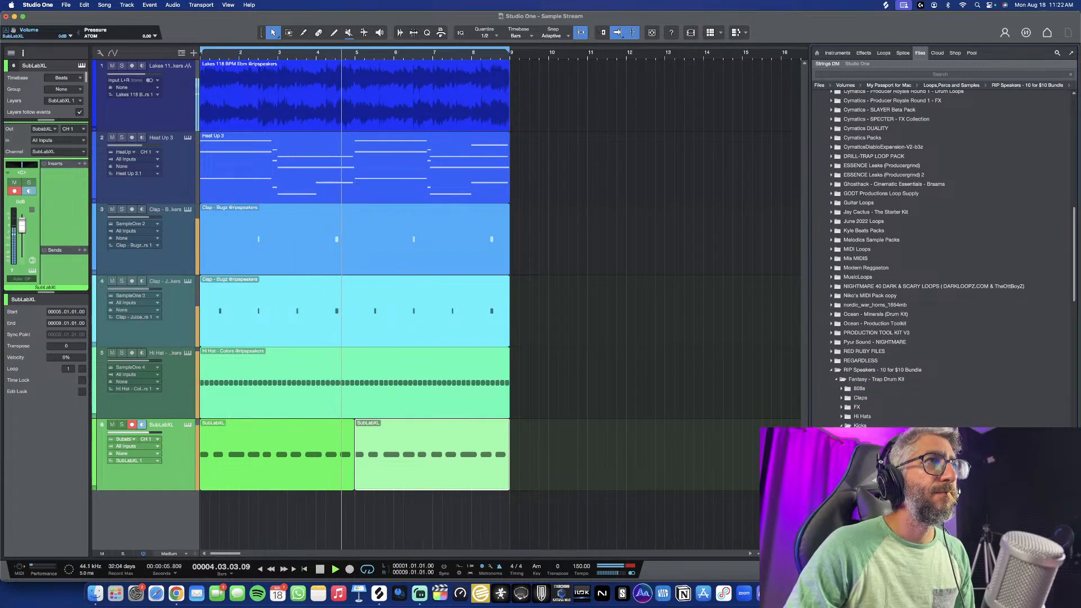
scroll(892, 395, down, 3)
click(893, 393)
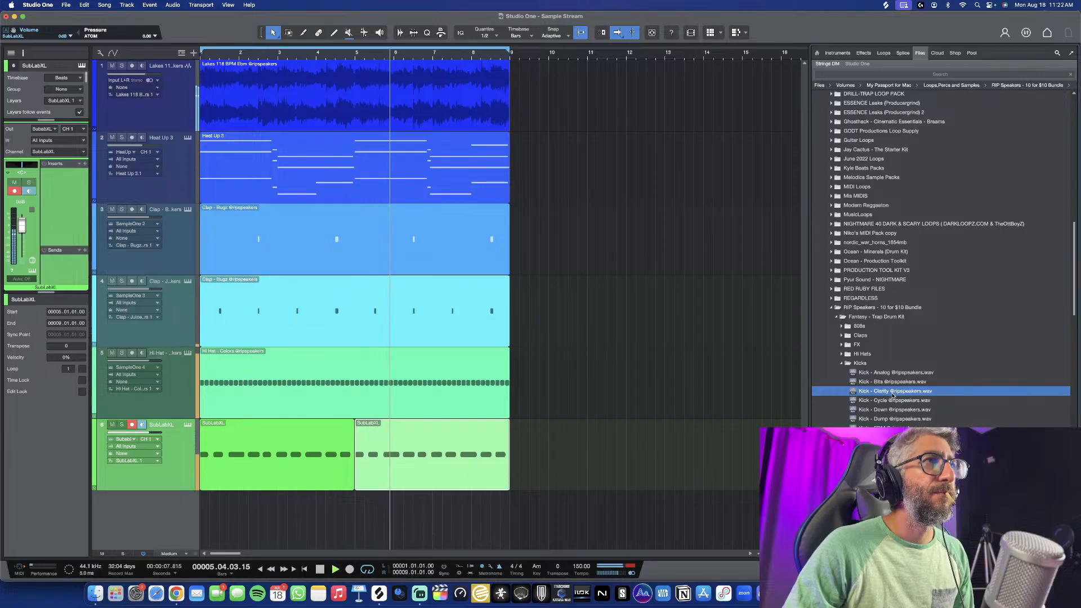
Audition the kick samples in the Kicks folder while the song plays.
scroll(887, 391, down, 1)
click(878, 380)
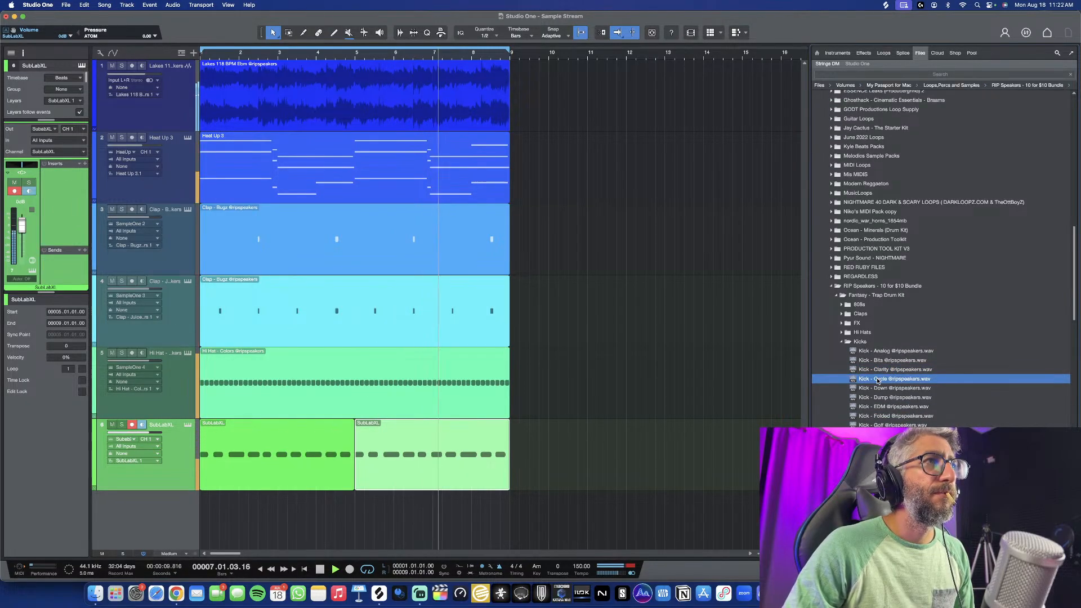
click(888, 389)
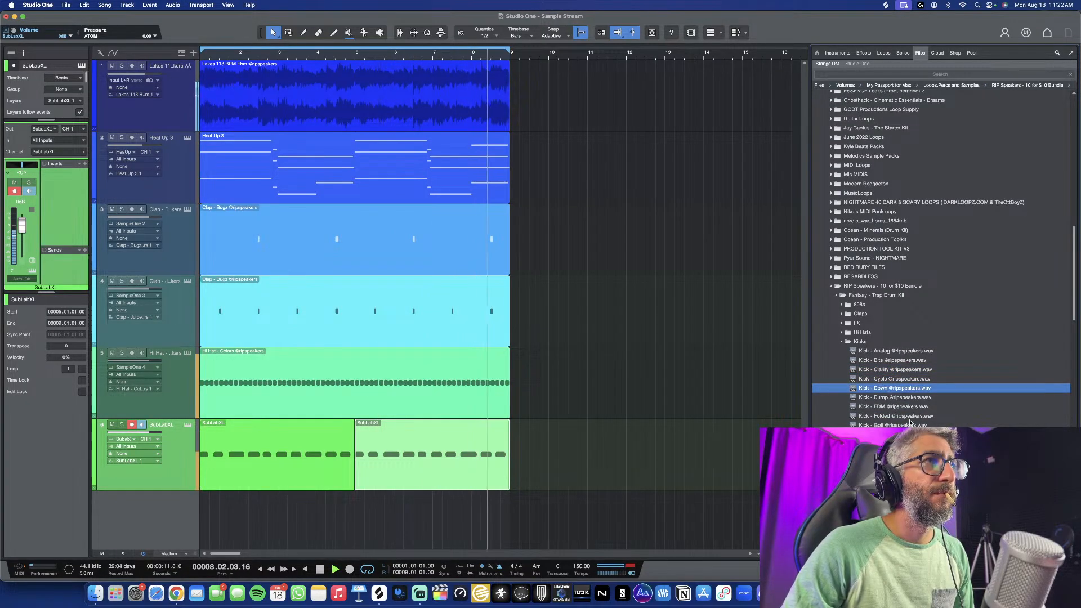
scroll(888, 389, down, 1)
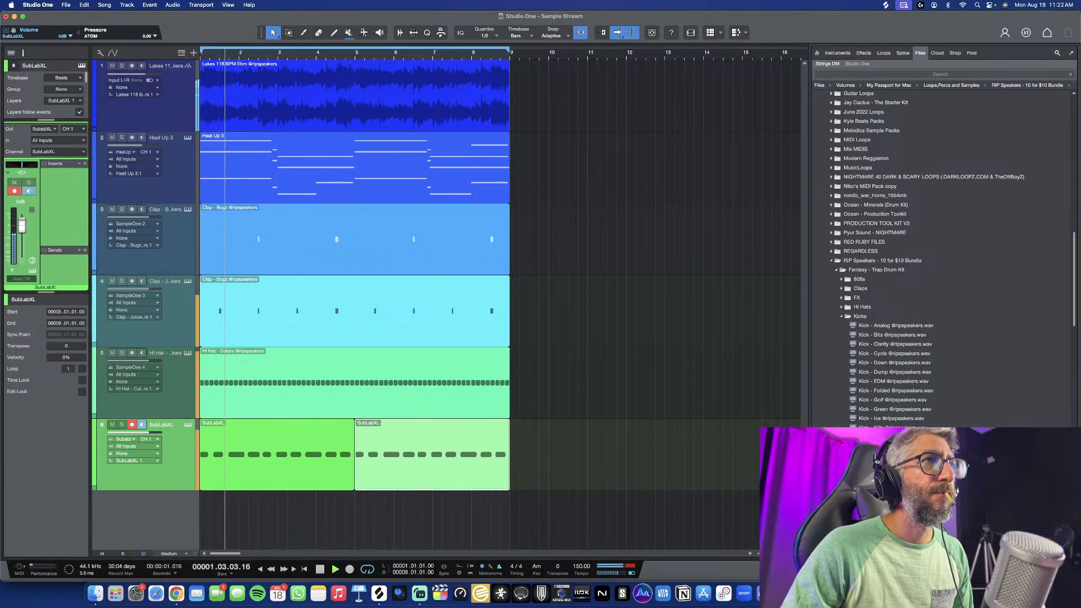
click(888, 428)
scroll(941, 258, down, 2)
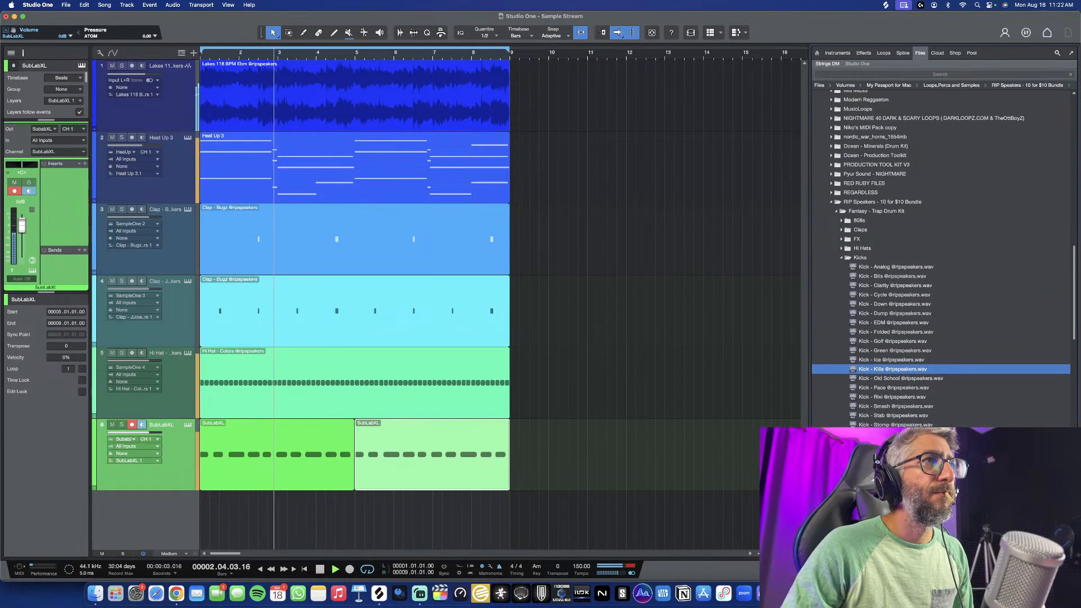
click(882, 425)
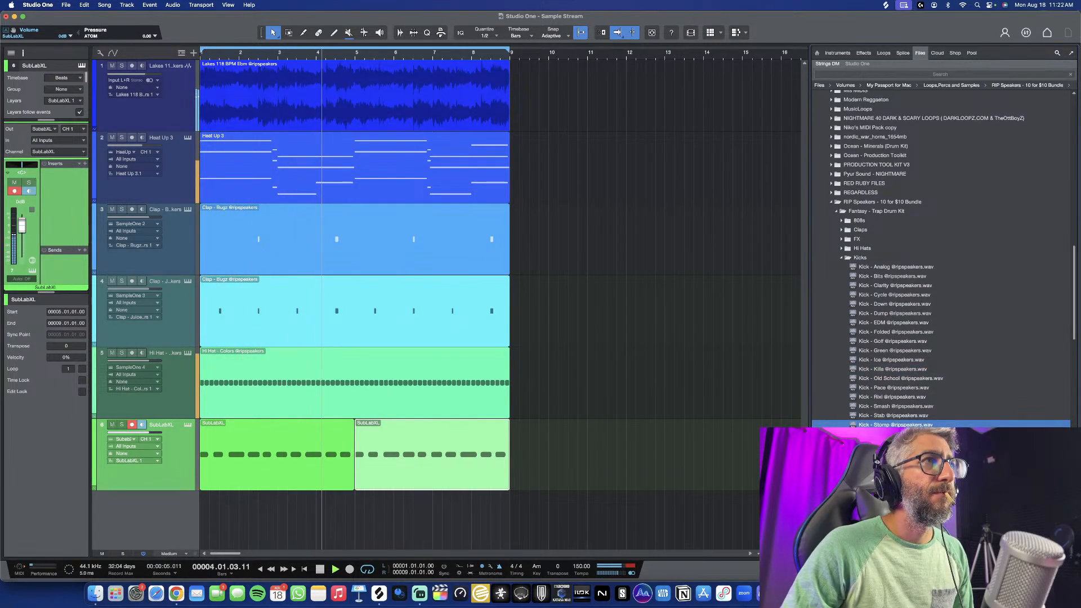
click(882, 434)
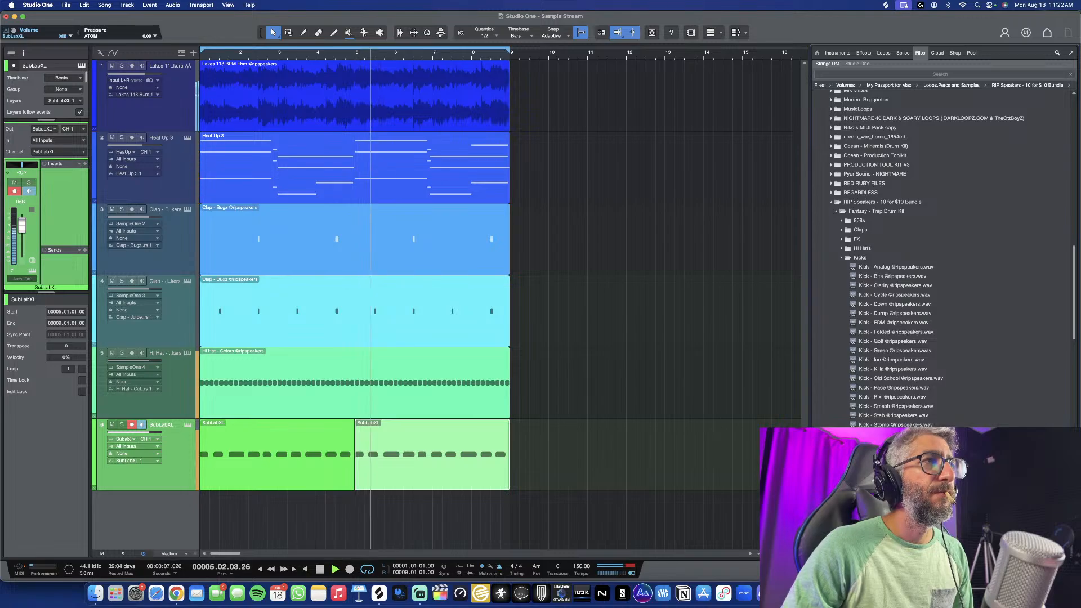
key(space)
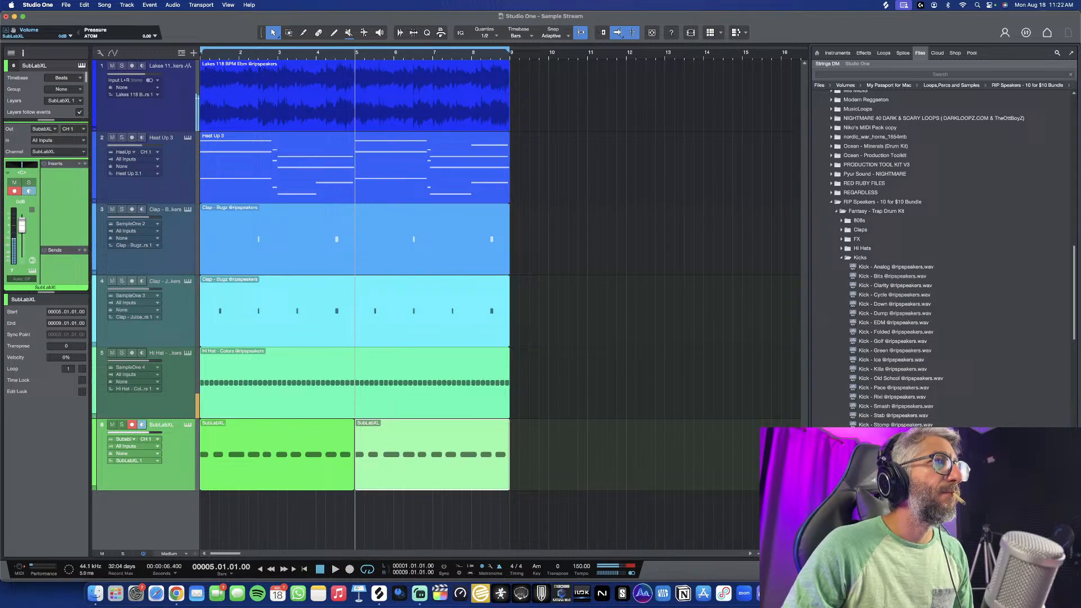
click(887, 276)
click(884, 268)
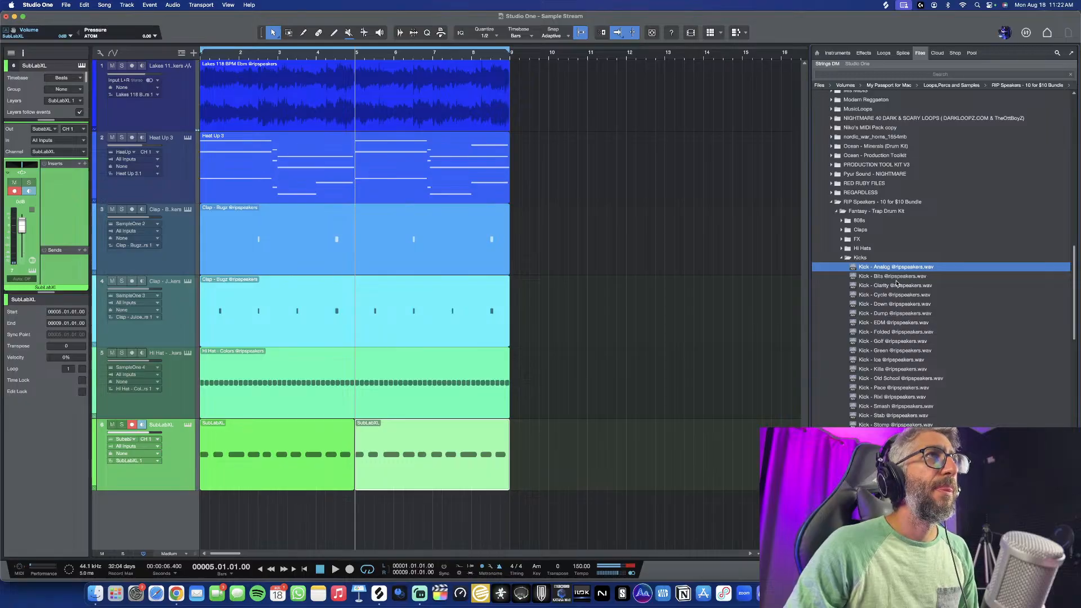
click(897, 285)
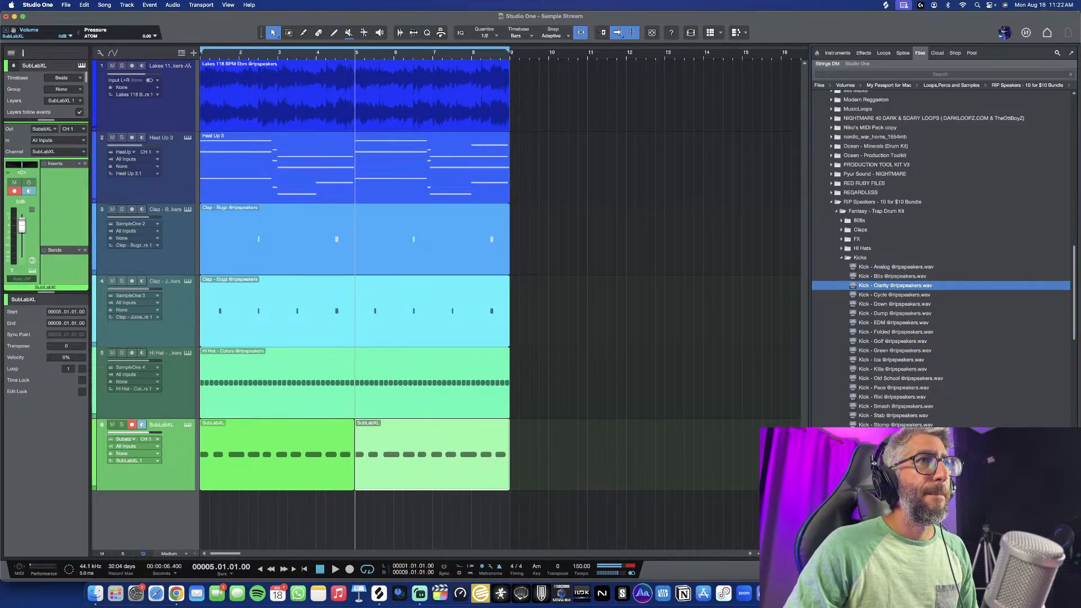
click(877, 296)
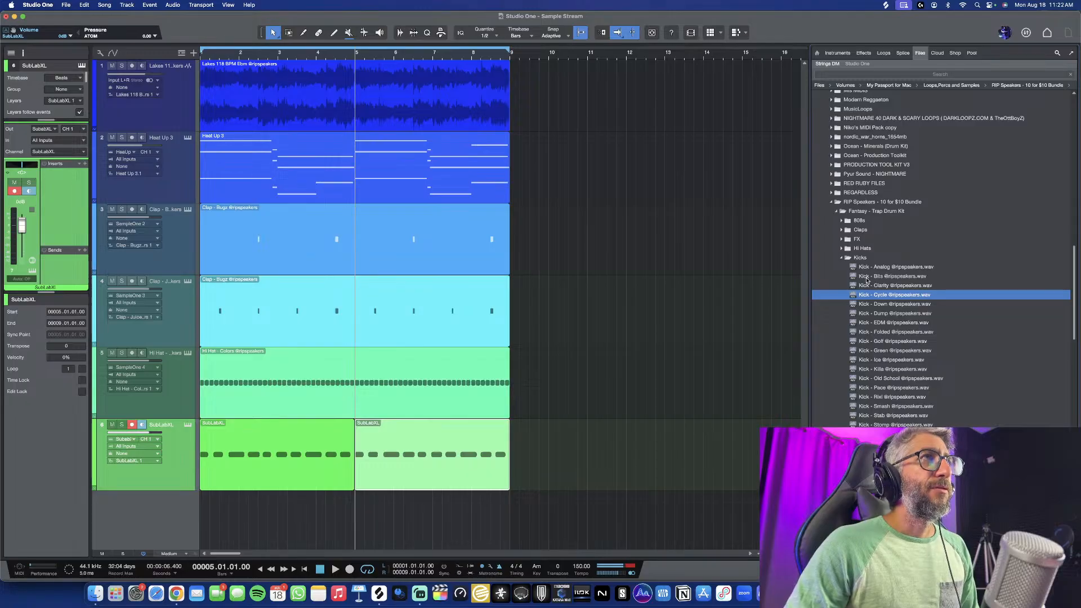
click(902, 313)
click(890, 333)
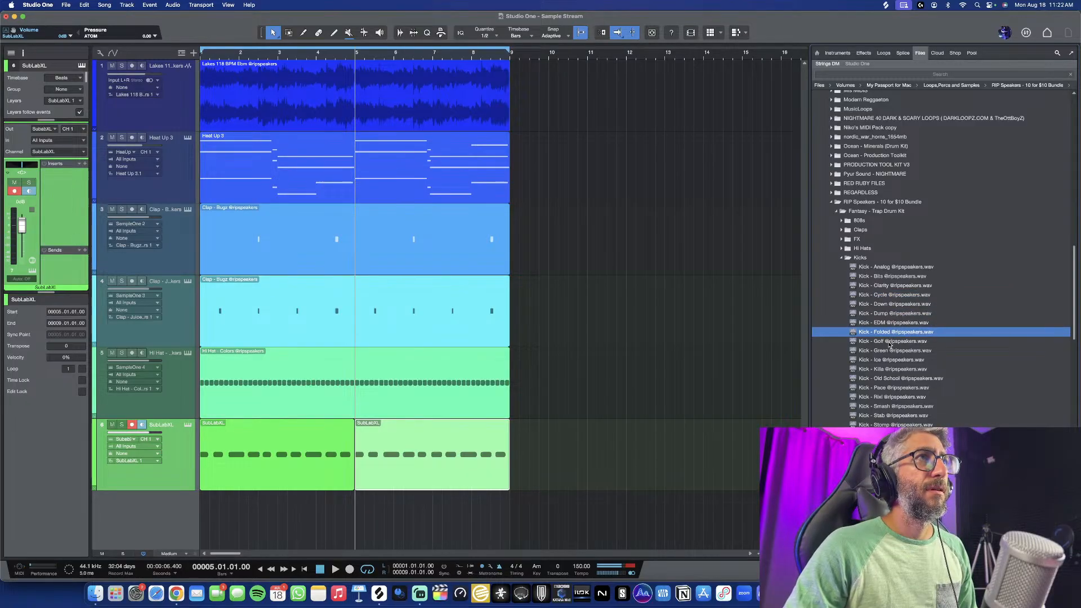
click(889, 342)
key(space)
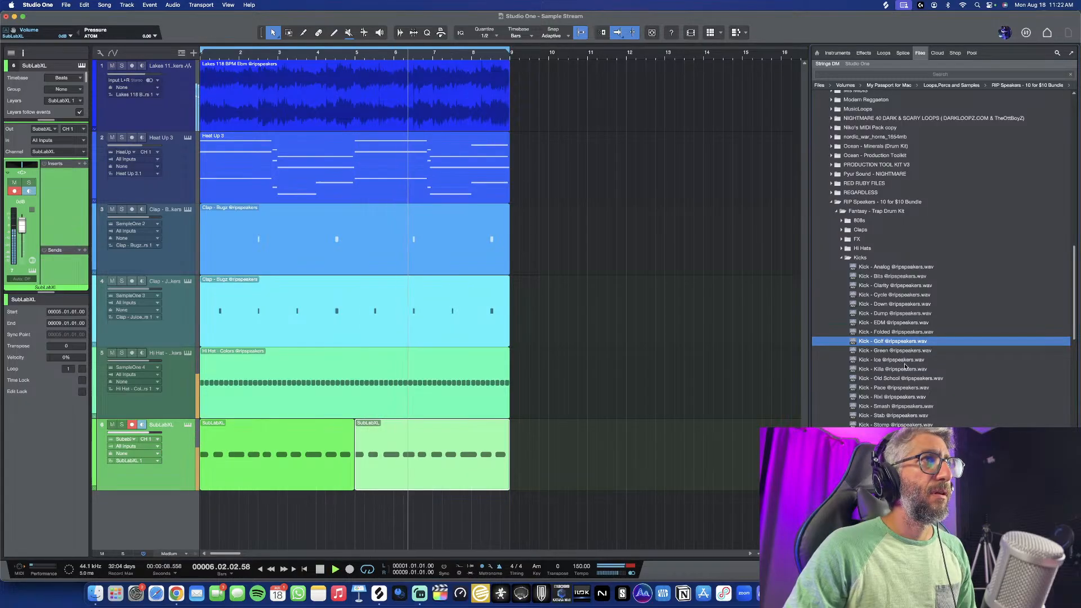
Send Kick - Golf to a new SampleOne track, enable Normalize and set the trigger mode to One Shot.
right_click(890, 343)
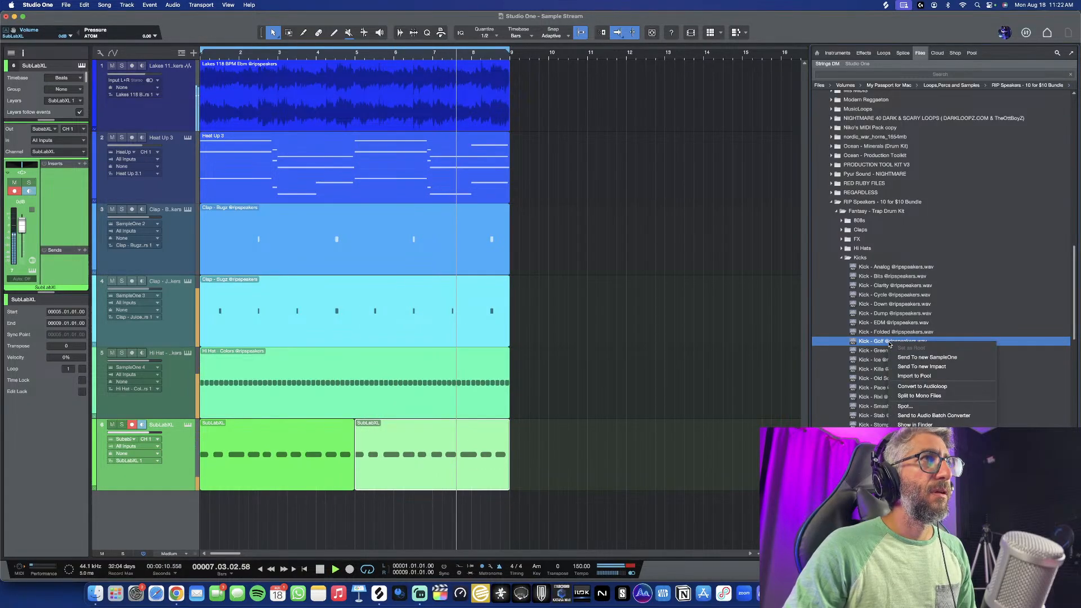
click(917, 358)
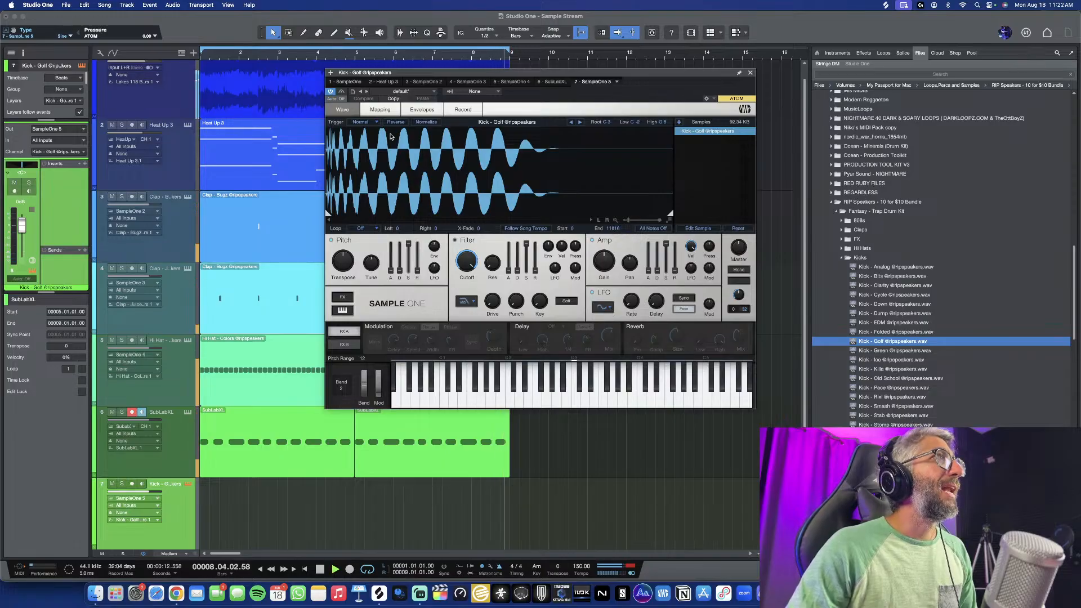
click(426, 123)
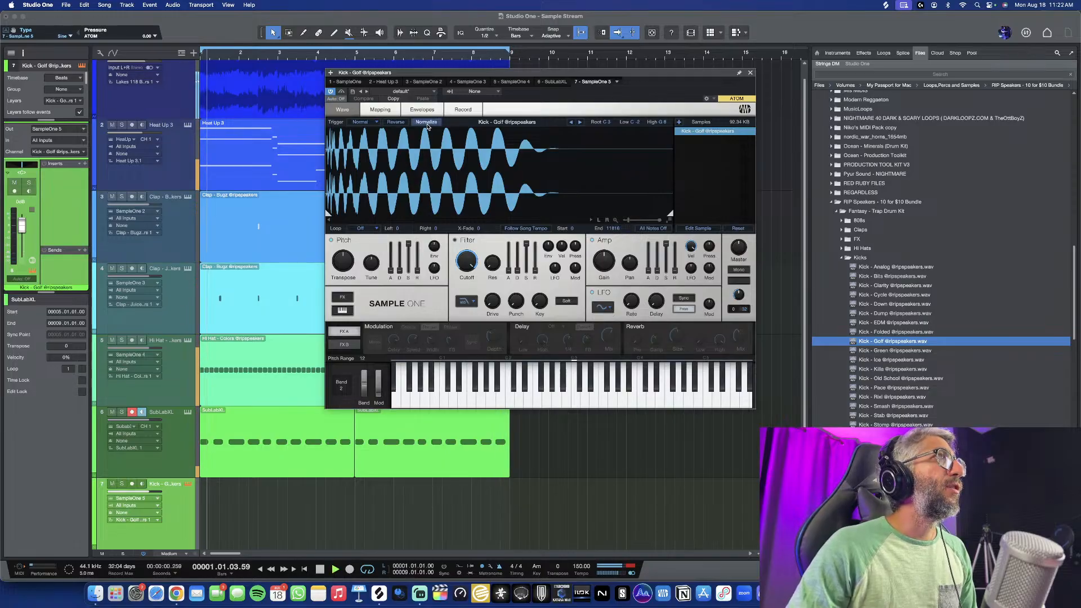
click(377, 124)
click(375, 134)
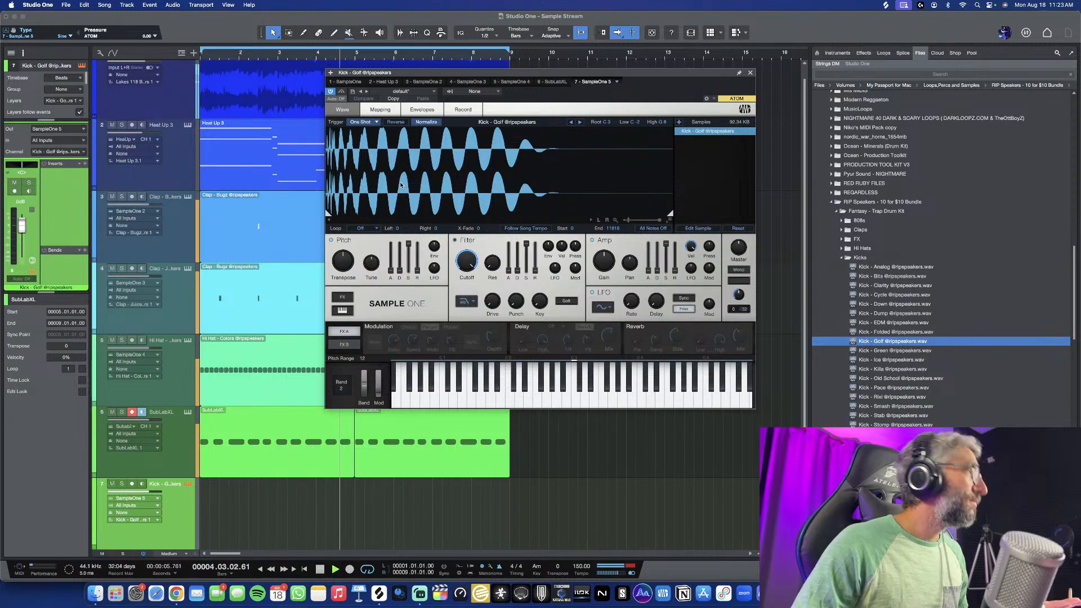
click(132, 412)
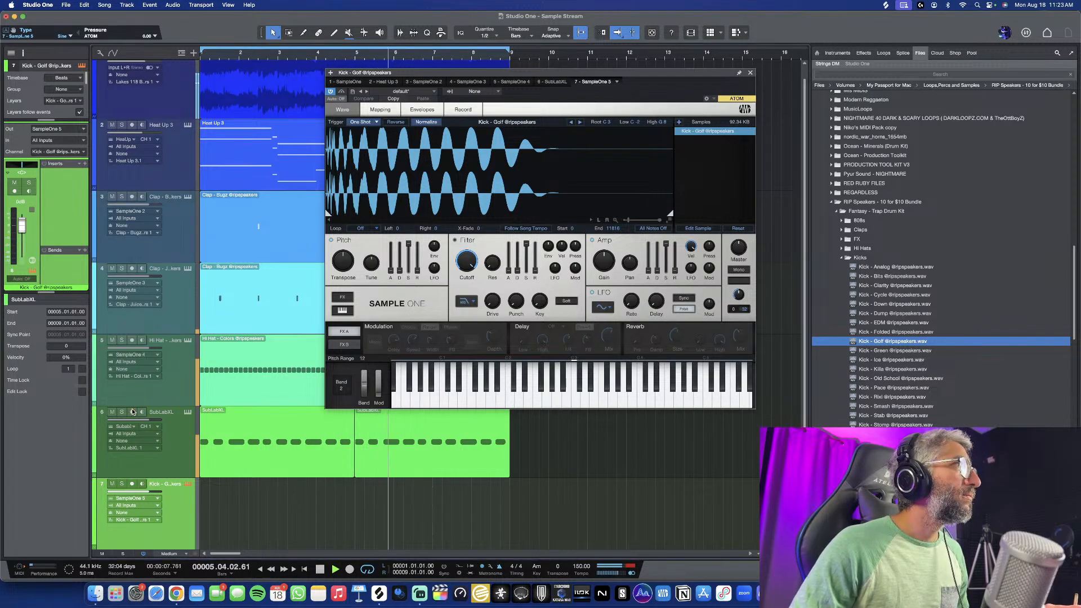
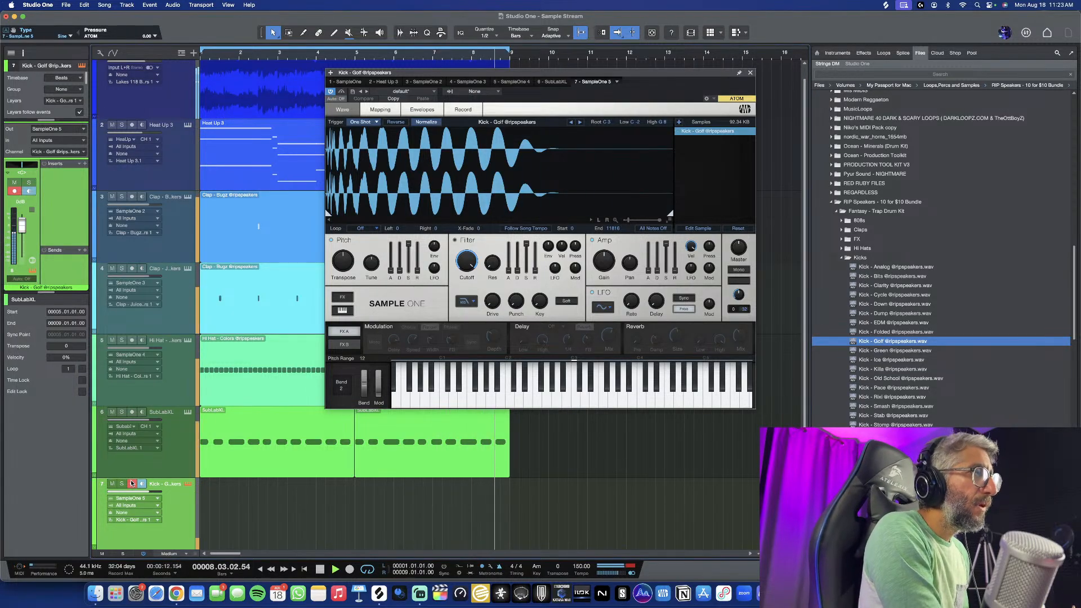
Record a kick drum pattern on the Kick - Golf SampleOne track while the song plays.
key(KP_Multiply)
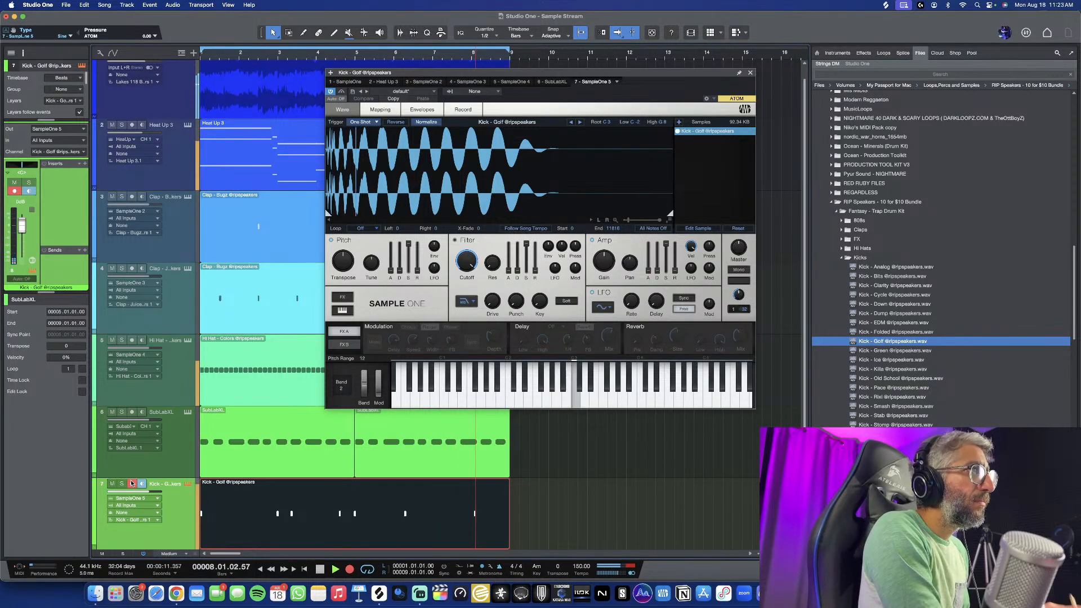
key(space)
key(space)
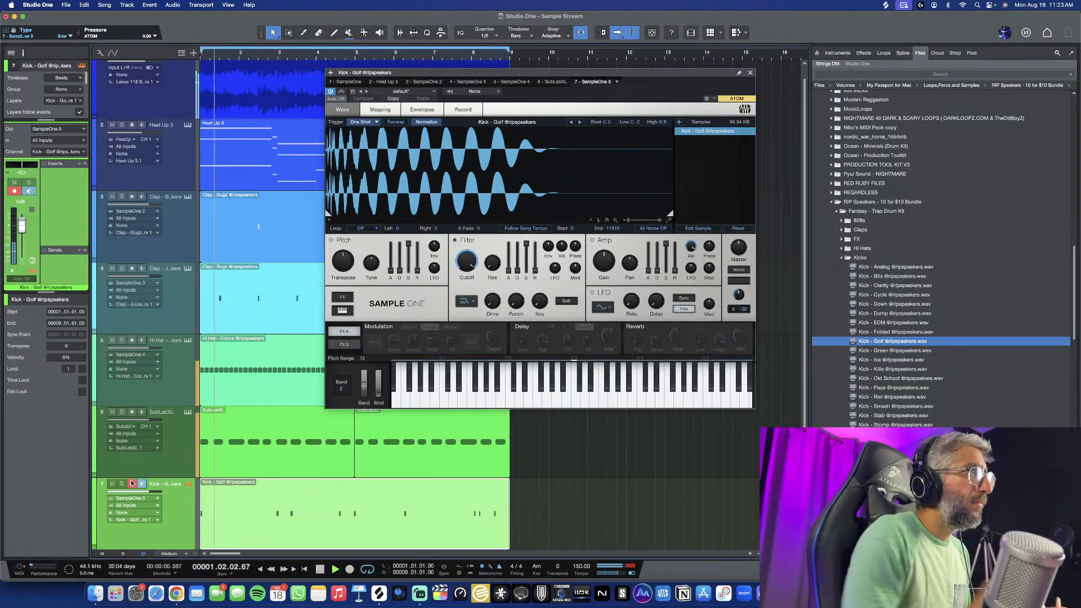
Open the recorded kick part in the piano roll and nudge one kick note slightly earlier.
double_click(336, 525)
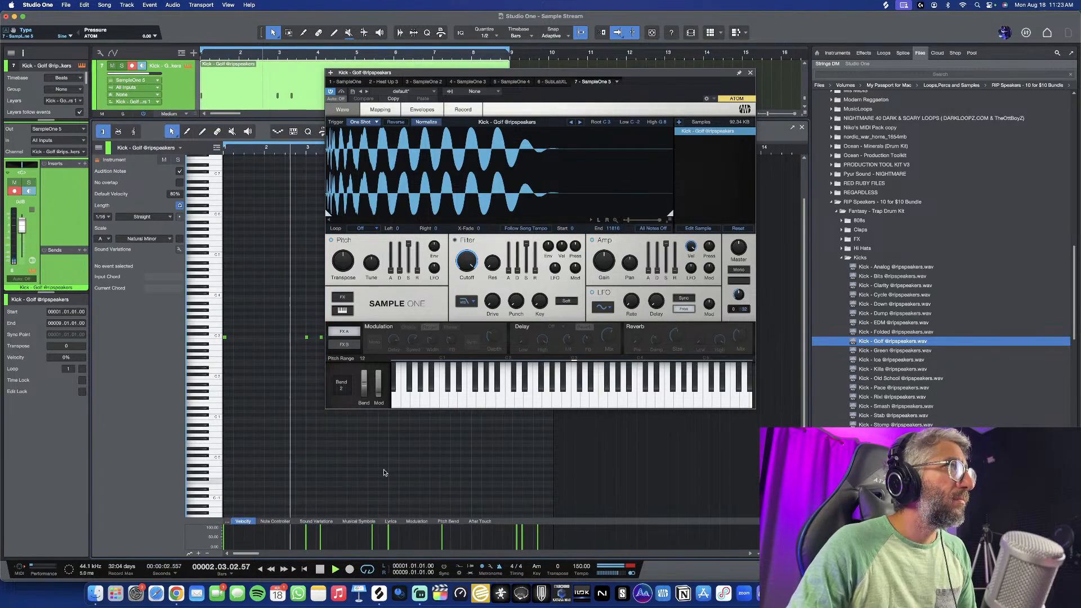
click(750, 72)
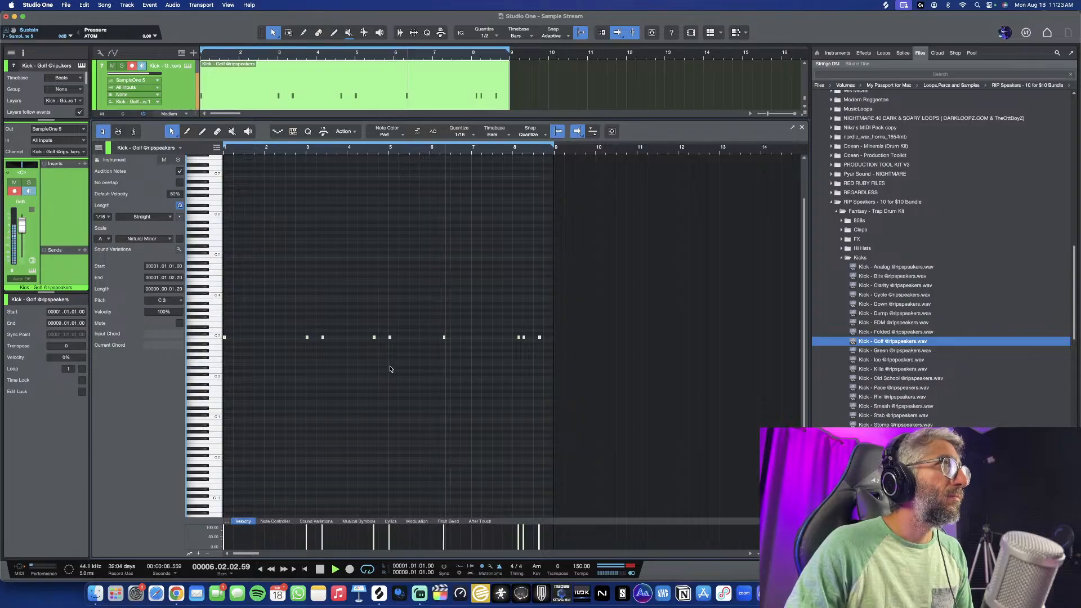
scroll(435, 340, up, 3)
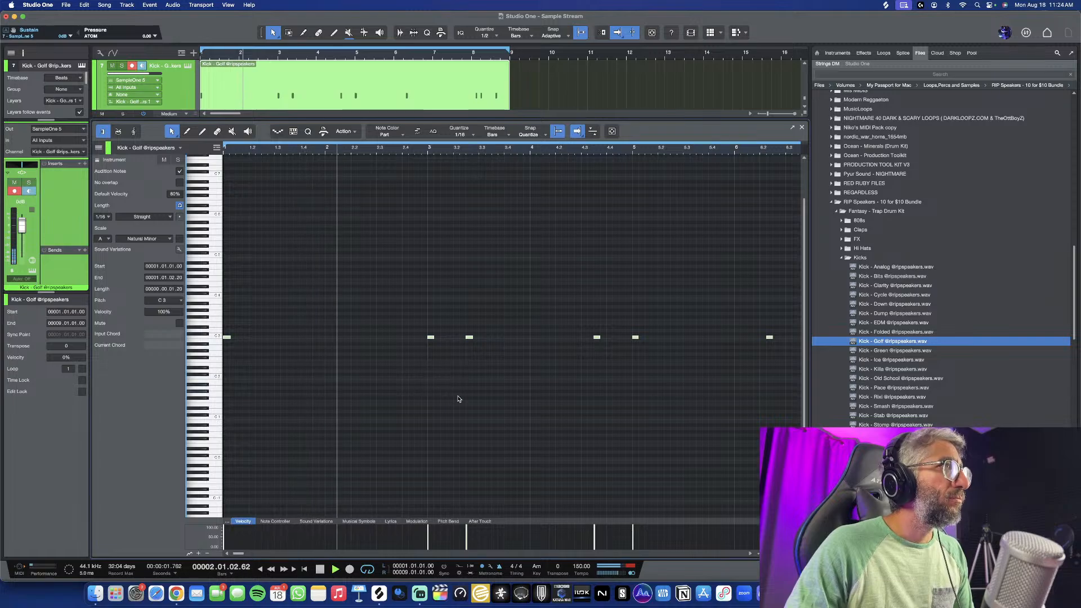
click(469, 338)
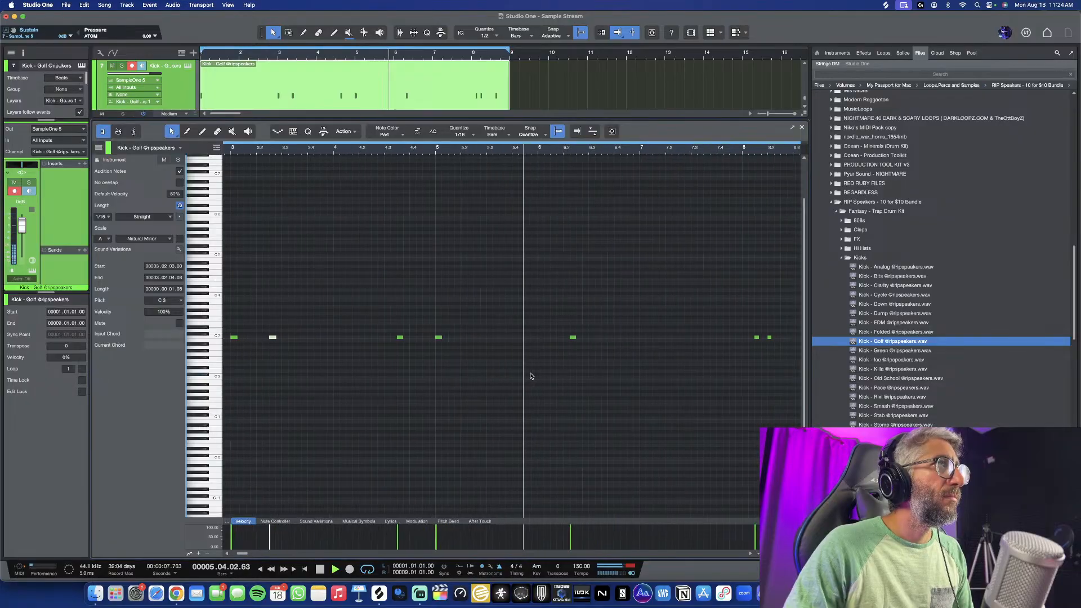
key(space)
click(561, 337)
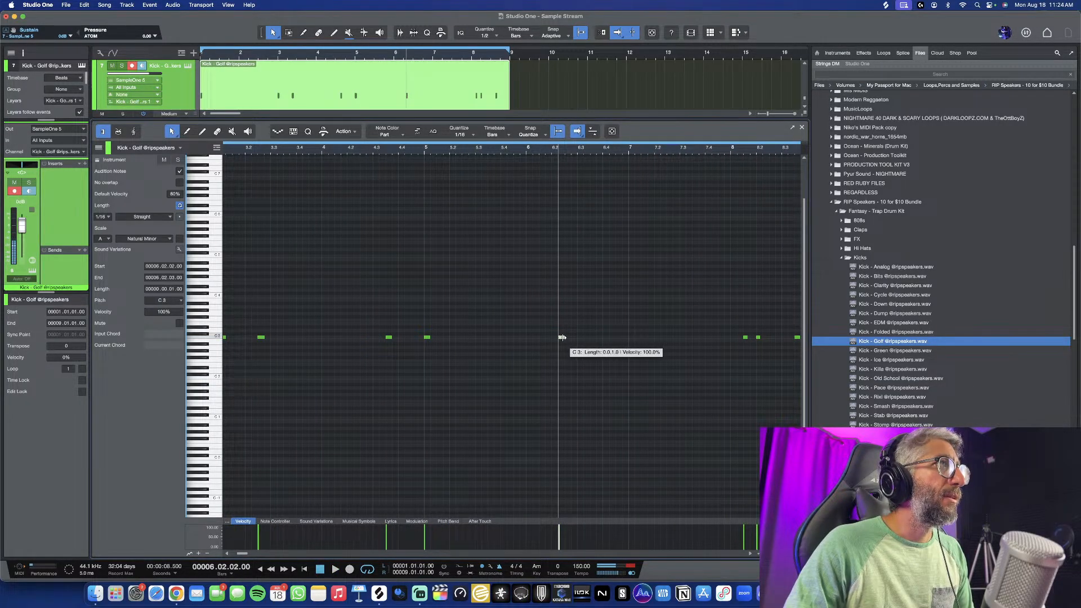
drag(562, 339, 558, 338)
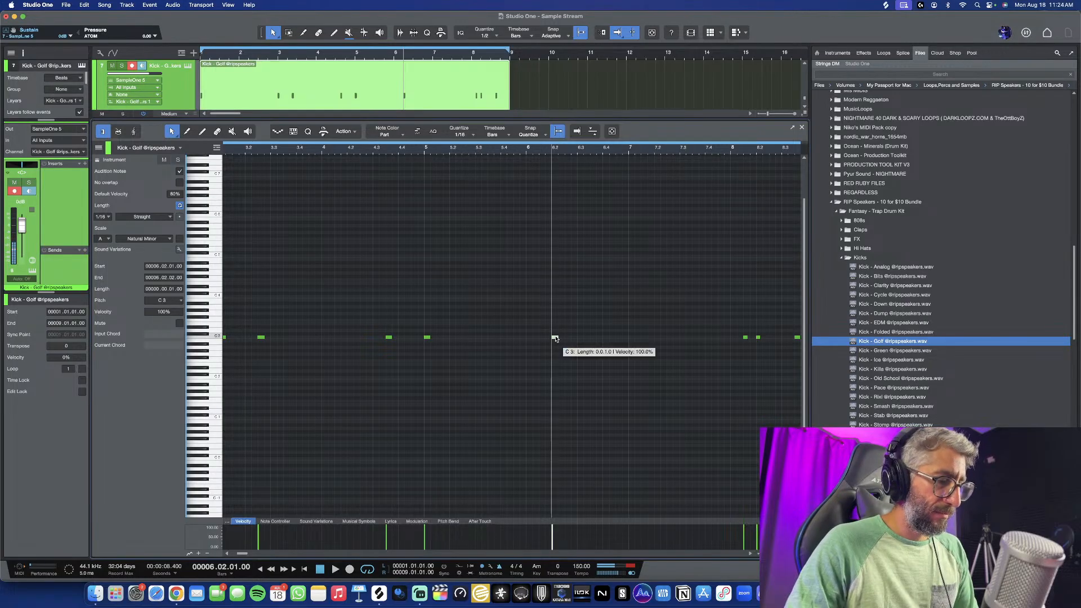
key(space)
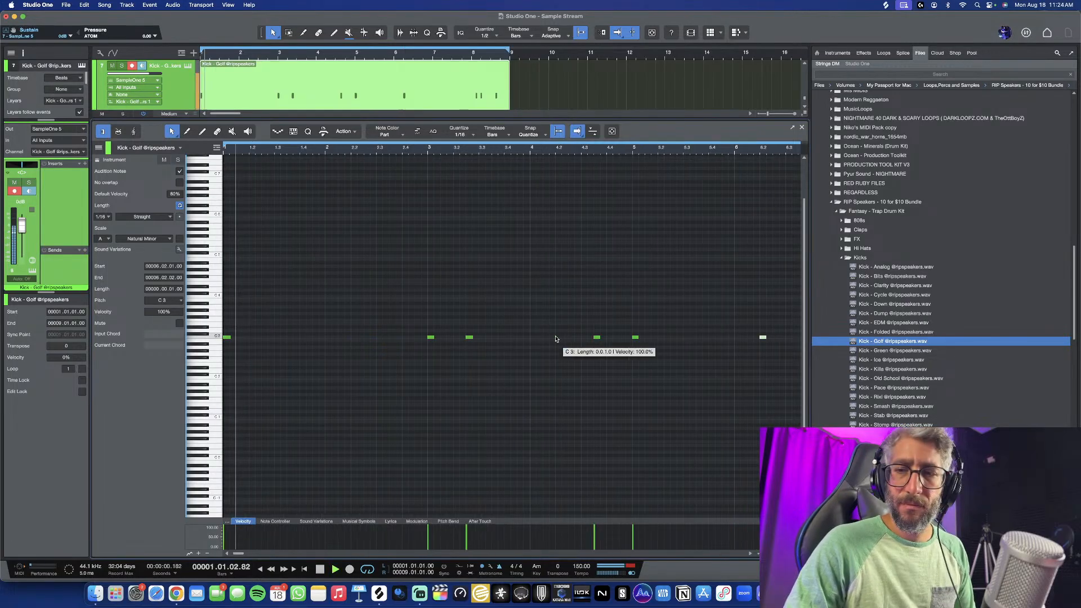
click(801, 129)
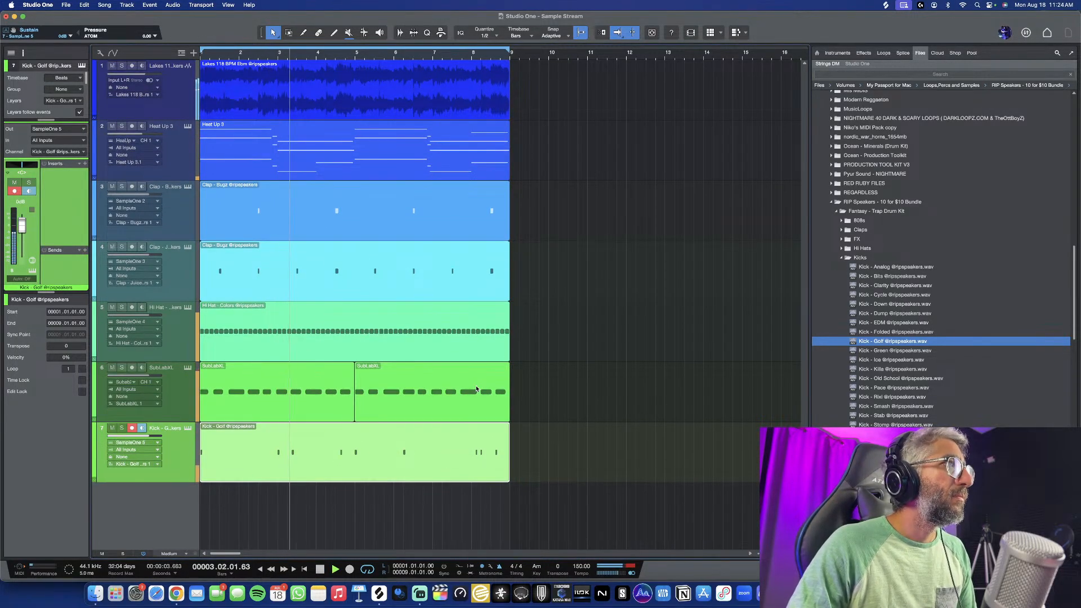
Merge the two 808 parts on the SubLabXL track into a single part and open it to check its notes.
double_click(295, 446)
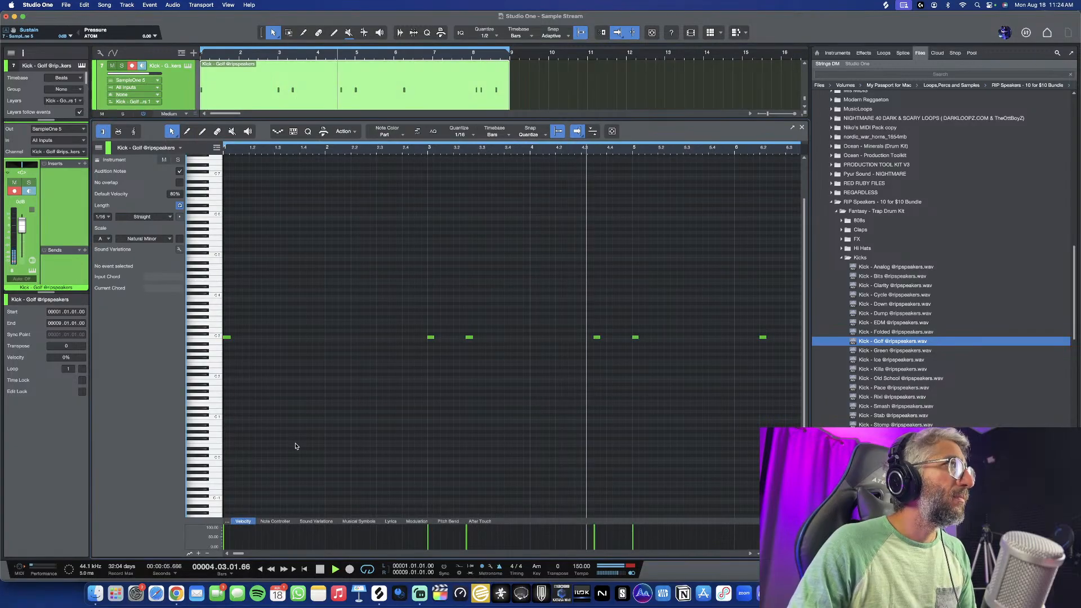
key(F2)
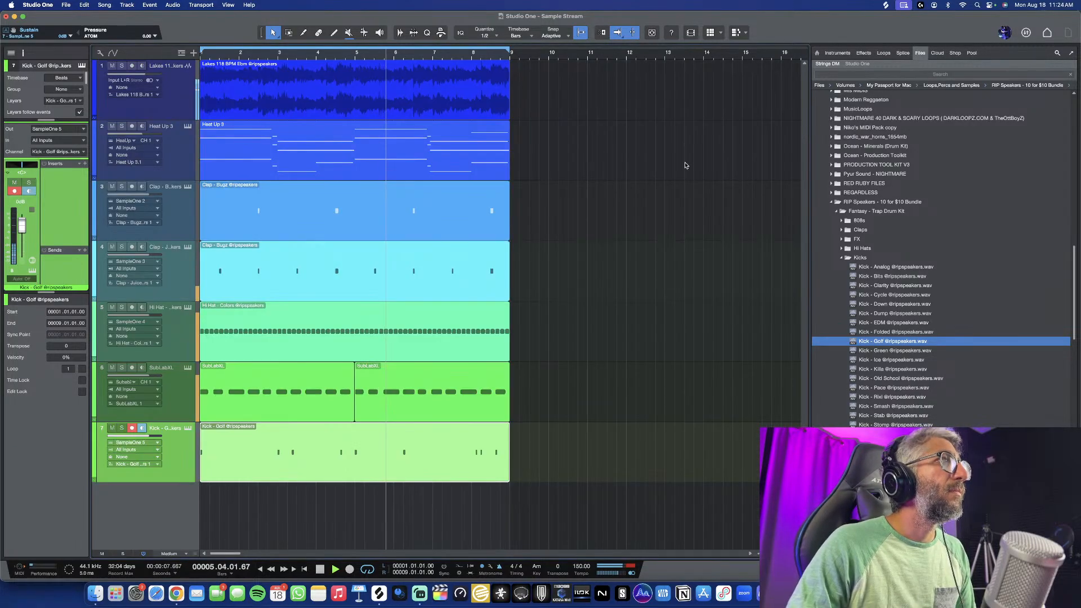
drag(531, 380, 279, 376)
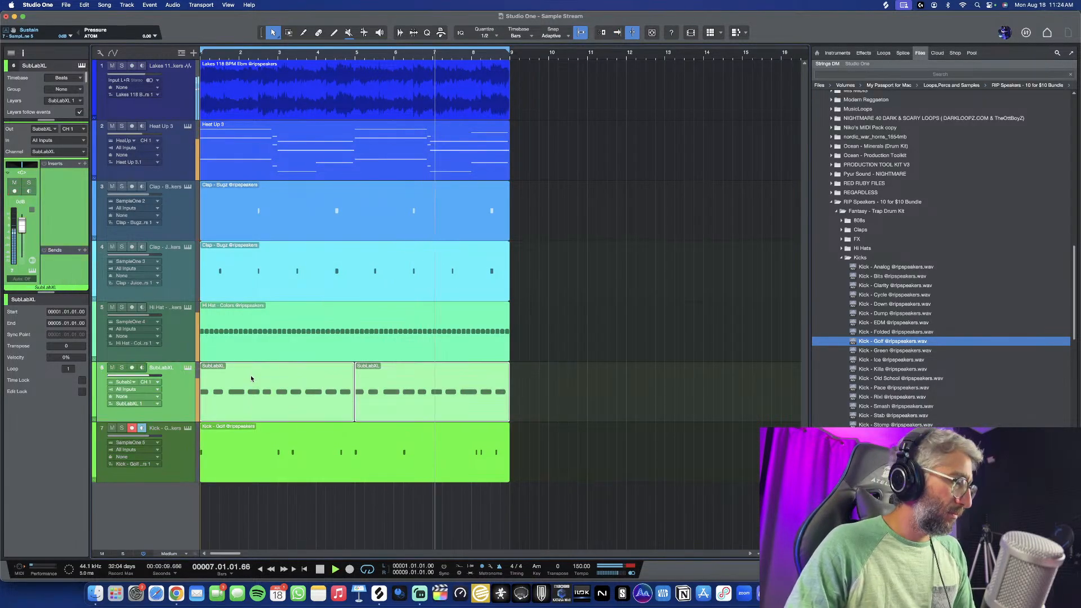
key(g)
double_click(279, 381)
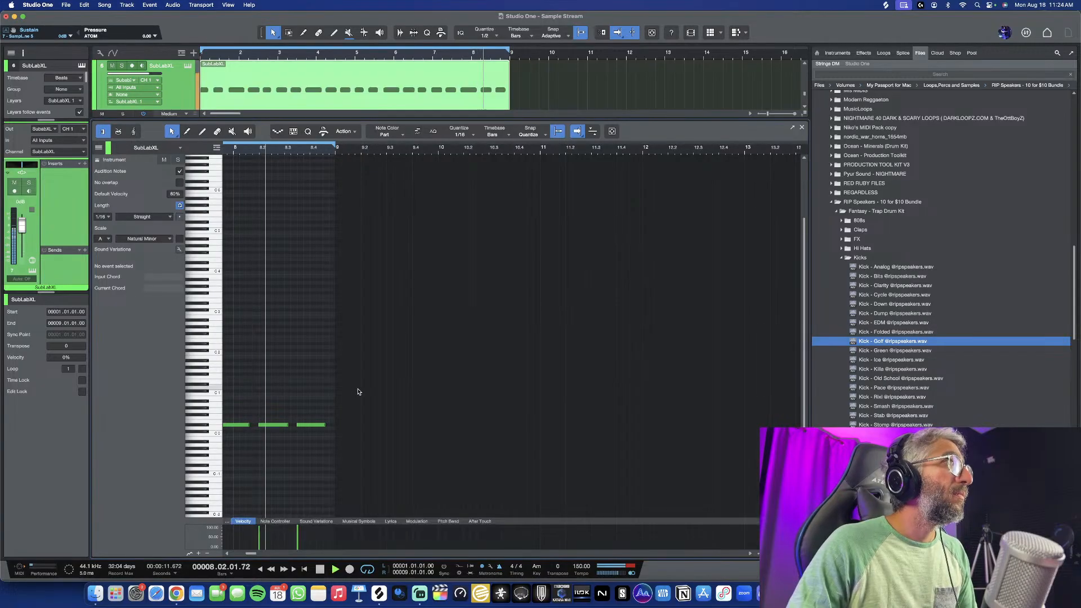
key(super+a)
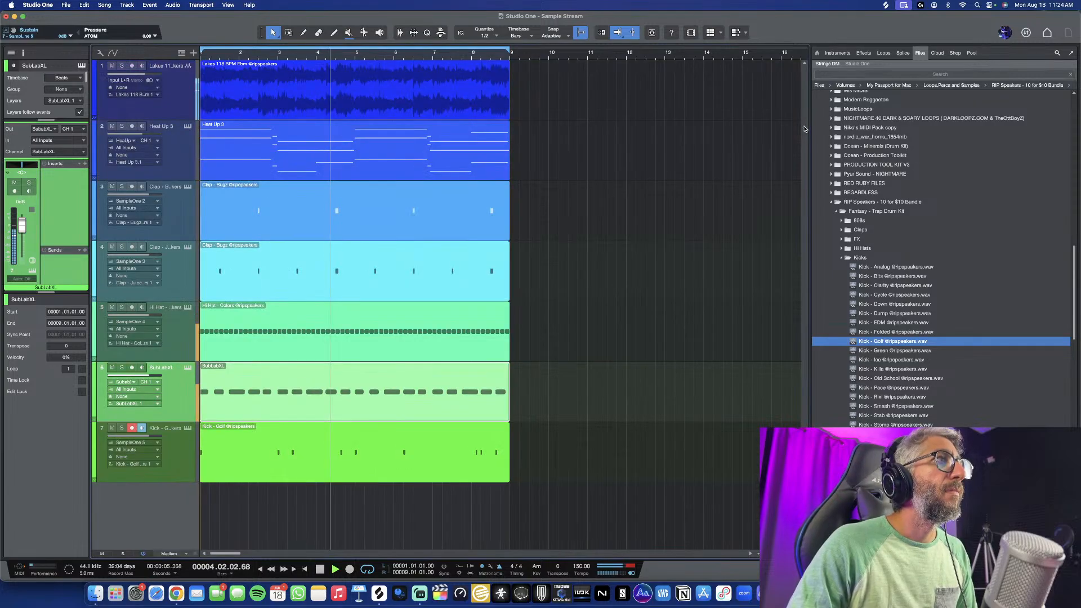
click(802, 128)
scroll(254, 403, down, 4)
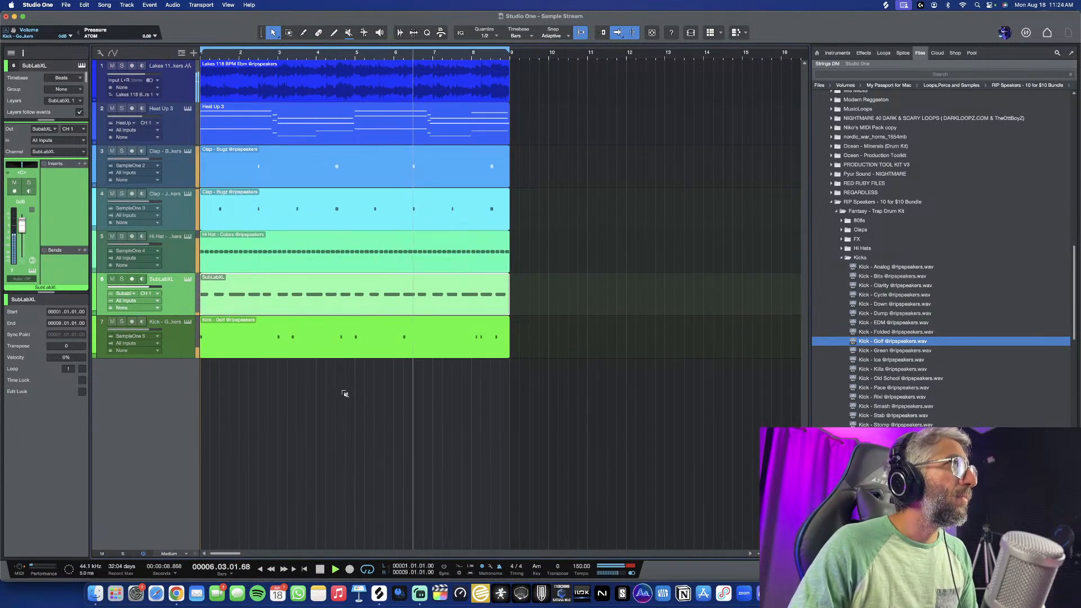
scroll(342, 393, down, 4)
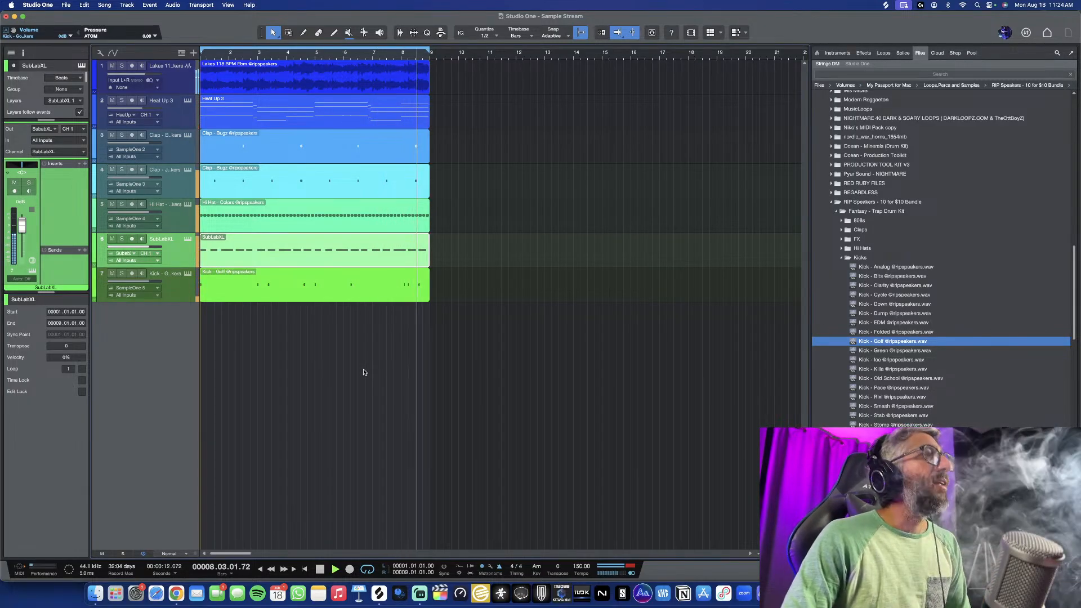
scroll(393, 407, down, 1)
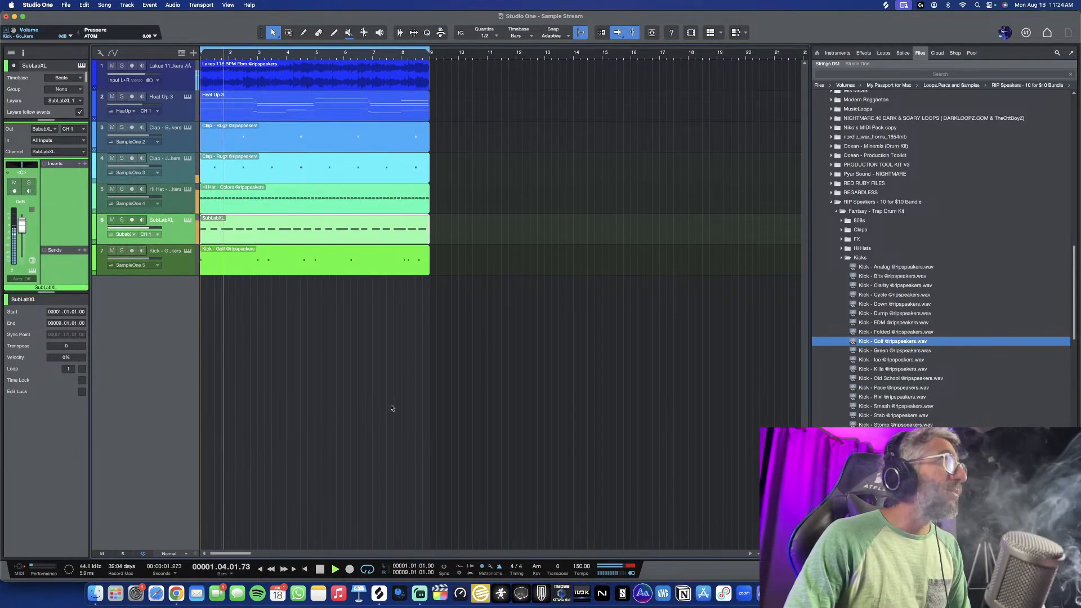
key(w)
key(shift+e)
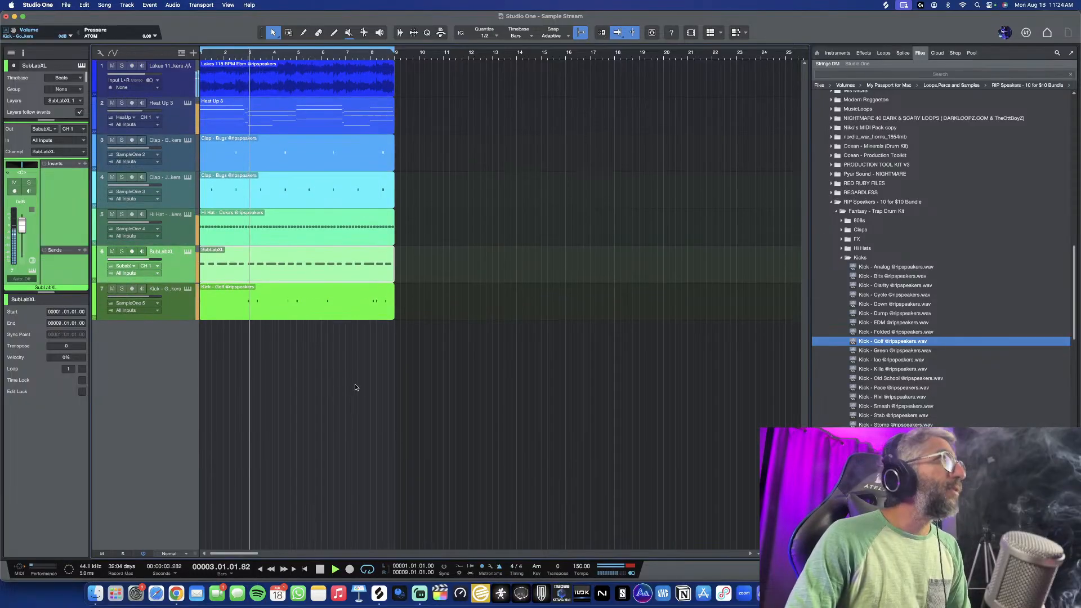
scroll(355, 387, up, 4)
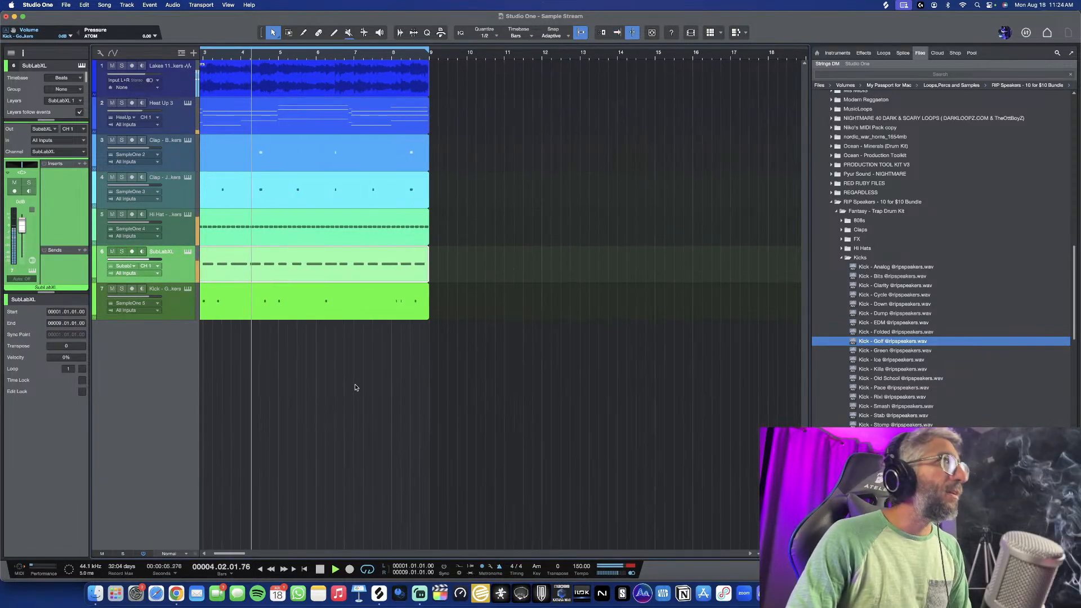
key(f)
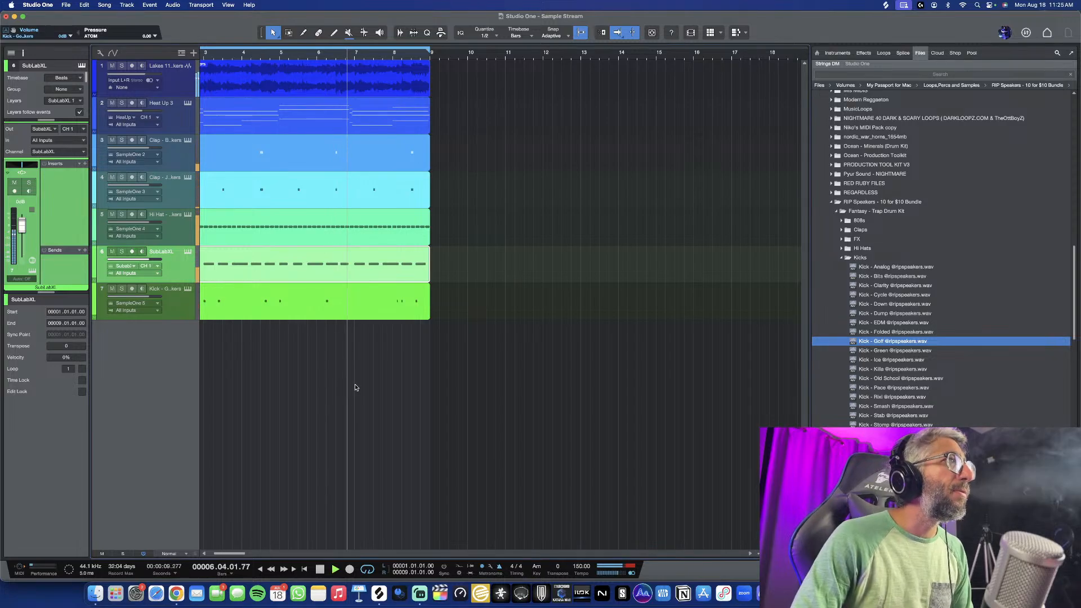
scroll(378, 390, down, 3)
scroll(378, 391, up, 2)
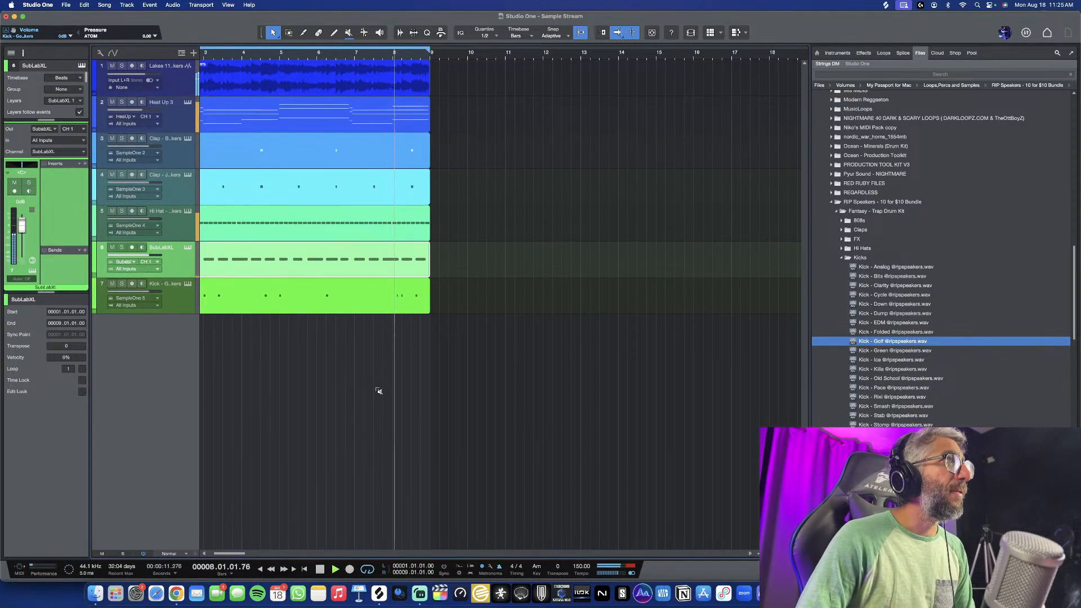
scroll(378, 391, up, 2)
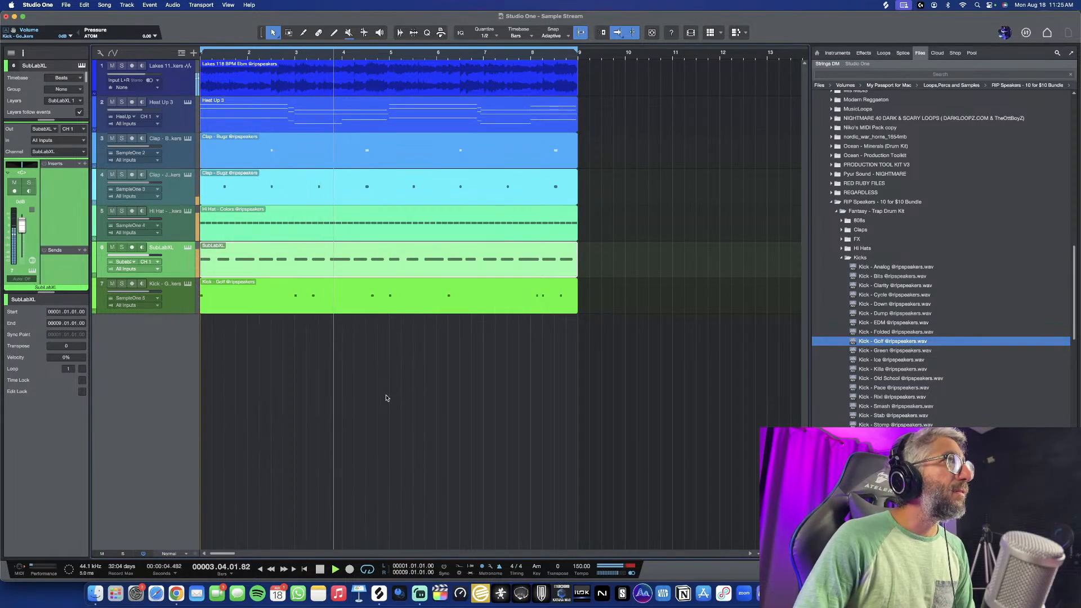
scroll(387, 397, up, 2)
scroll(388, 397, up, 1)
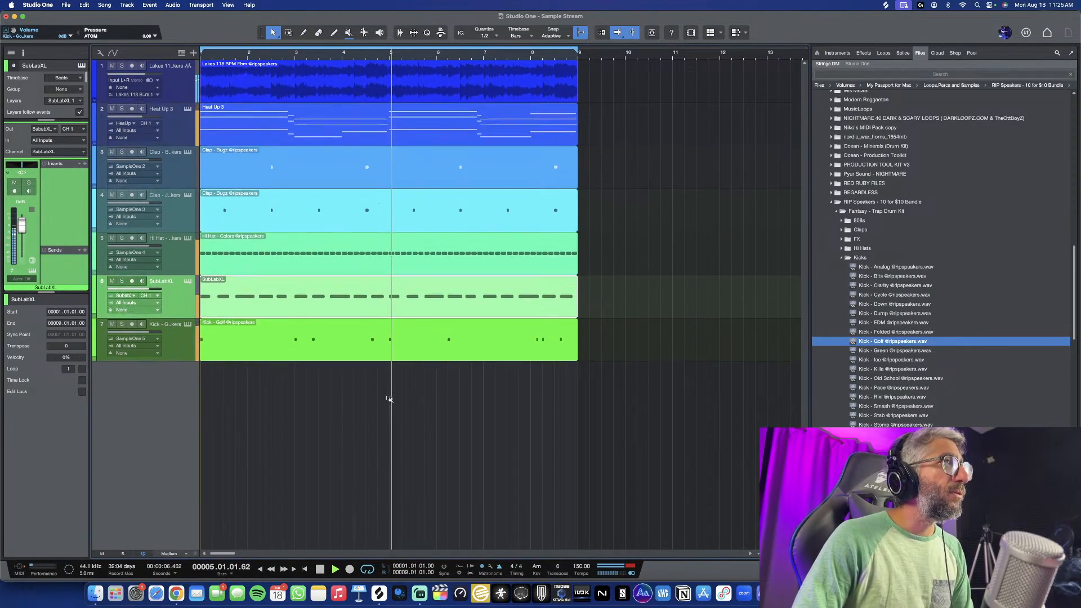
scroll(389, 398, up, 1)
scroll(386, 398, down, 1)
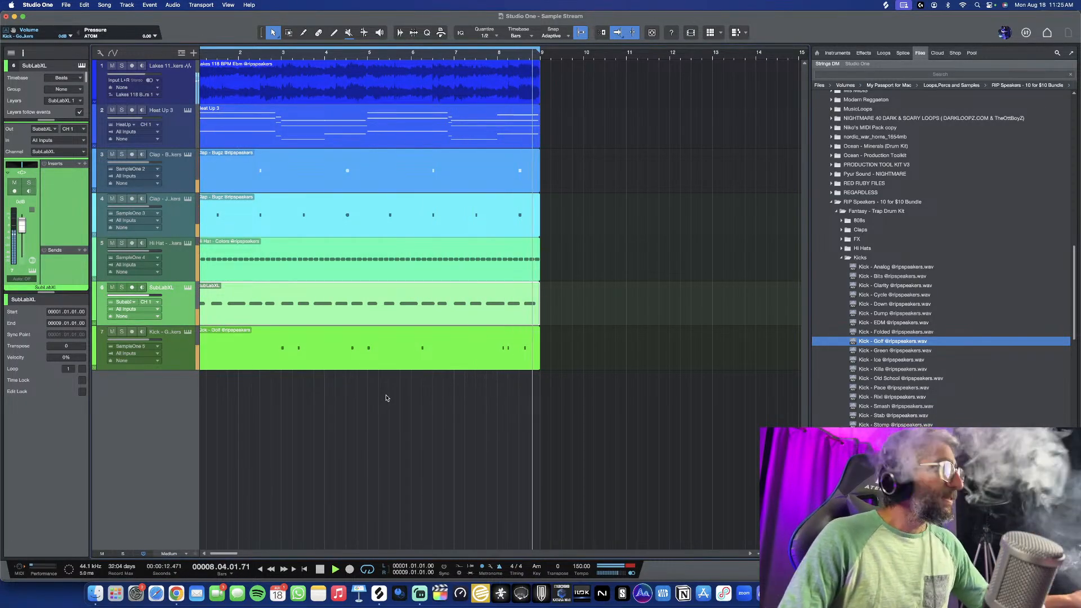
Open the Open Hats folder of the trap drum kit and audition the open hi-hat samples.
click(843, 258)
click(842, 267)
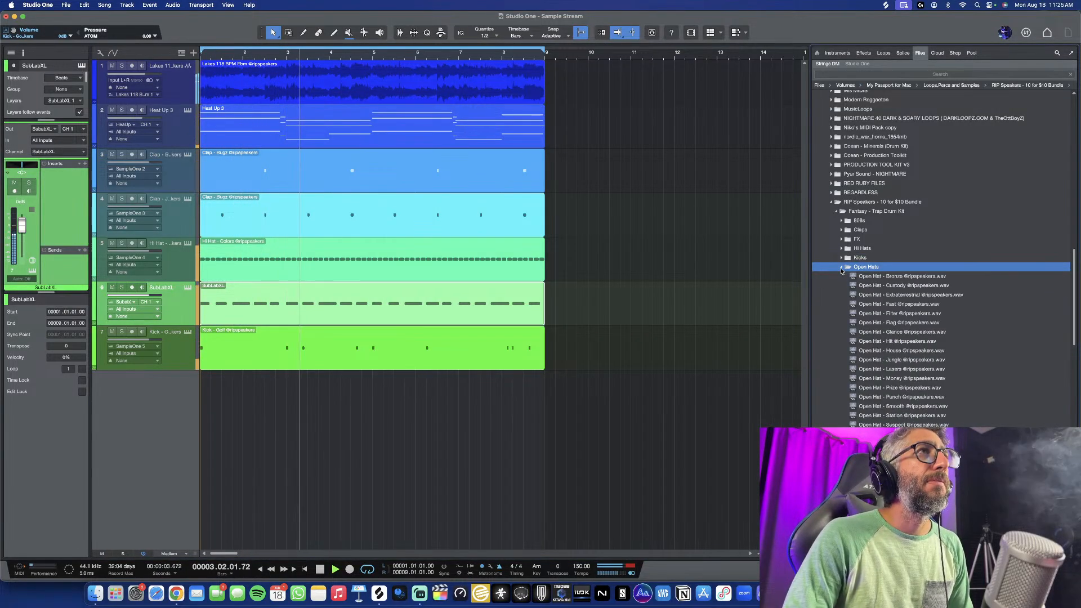
key(Down)
key(Down)
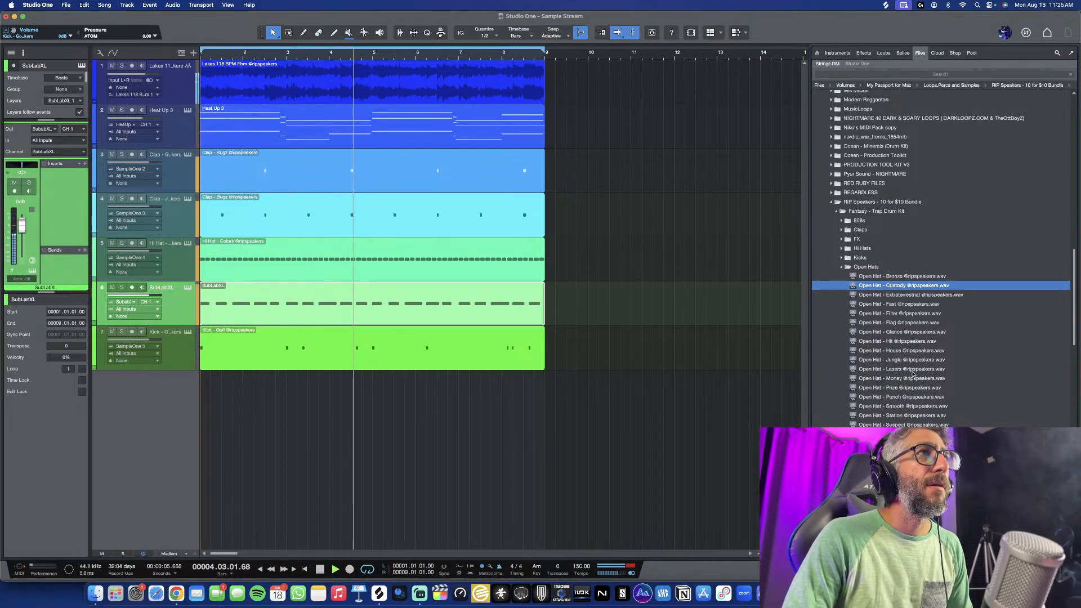
click(900, 297)
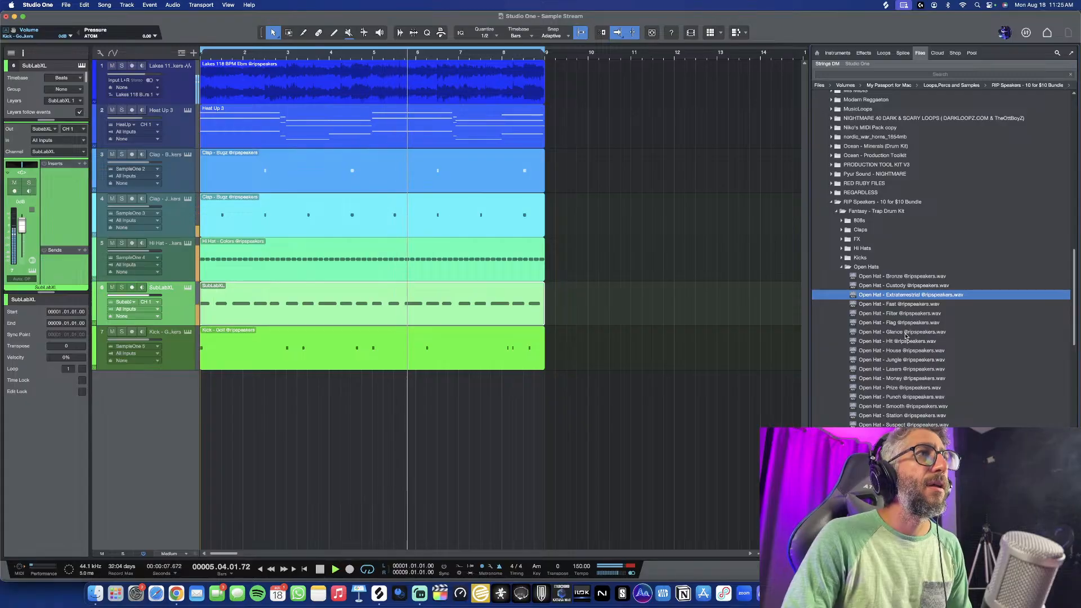
key(Down)
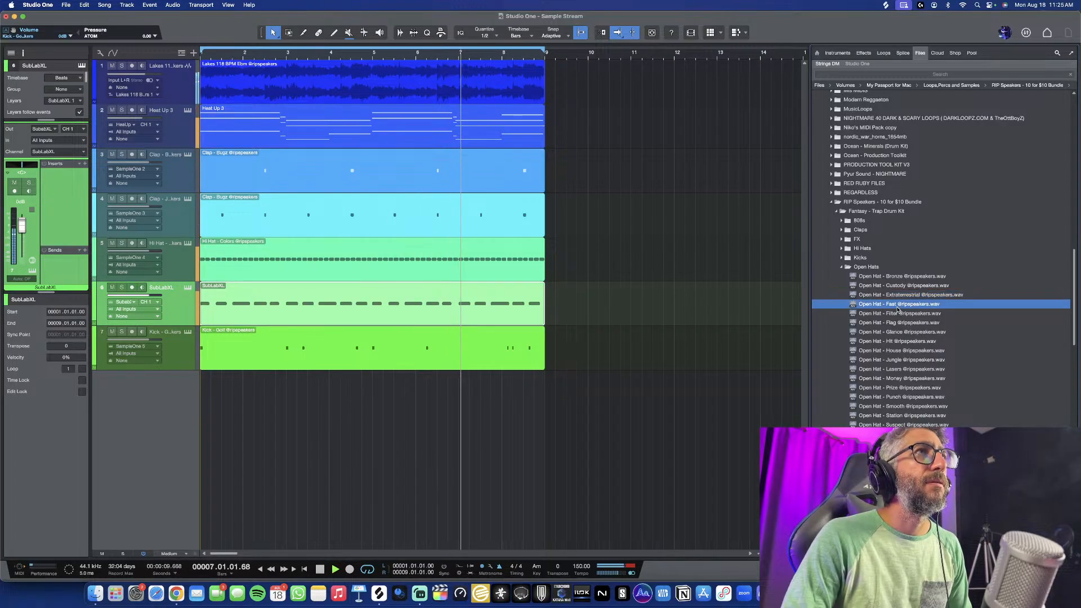
Send Open Hat - Fast to a new SampleOne track, arm it for recording and set its trigger mode to One Shot.
right_click(887, 305)
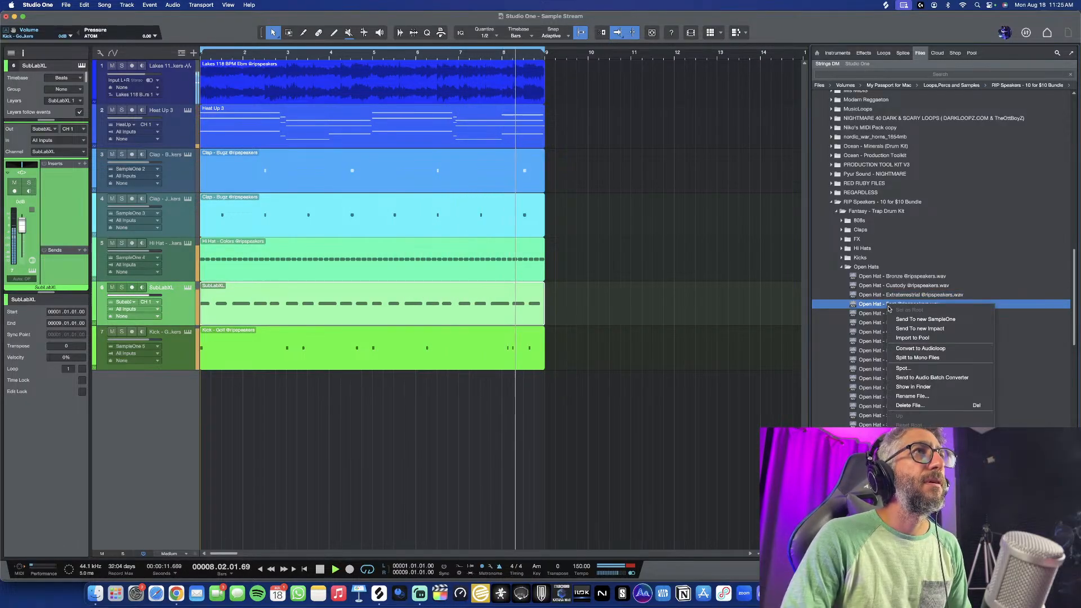
click(906, 323)
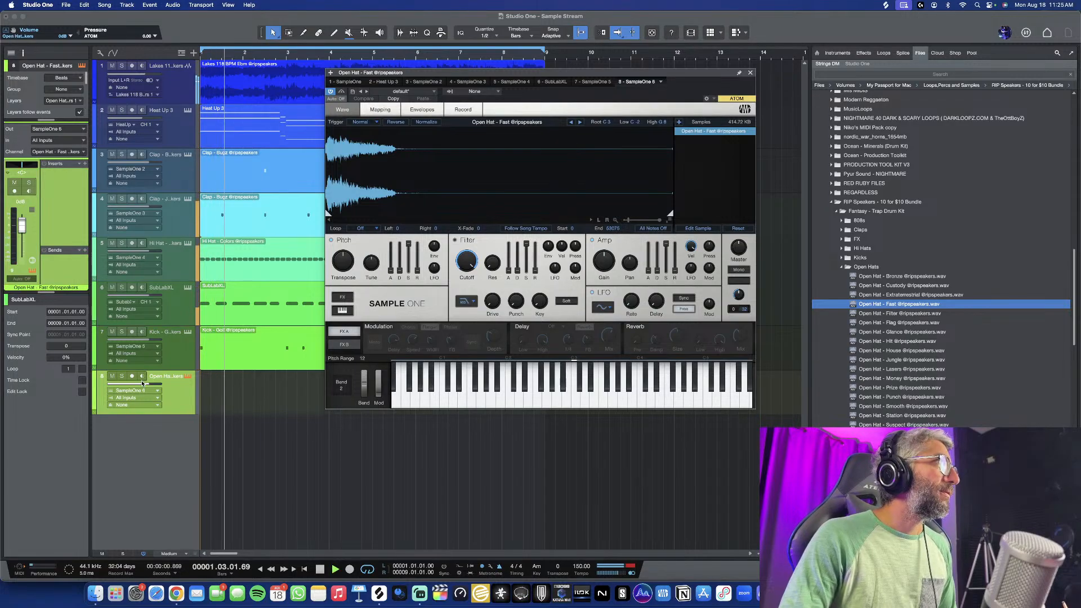
click(132, 377)
click(376, 122)
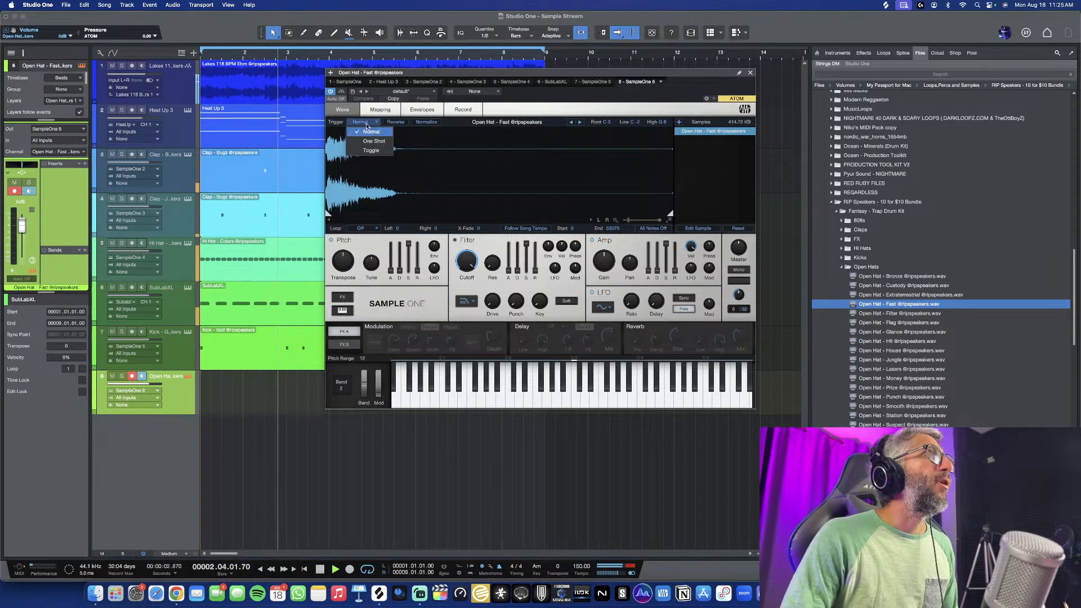
click(373, 145)
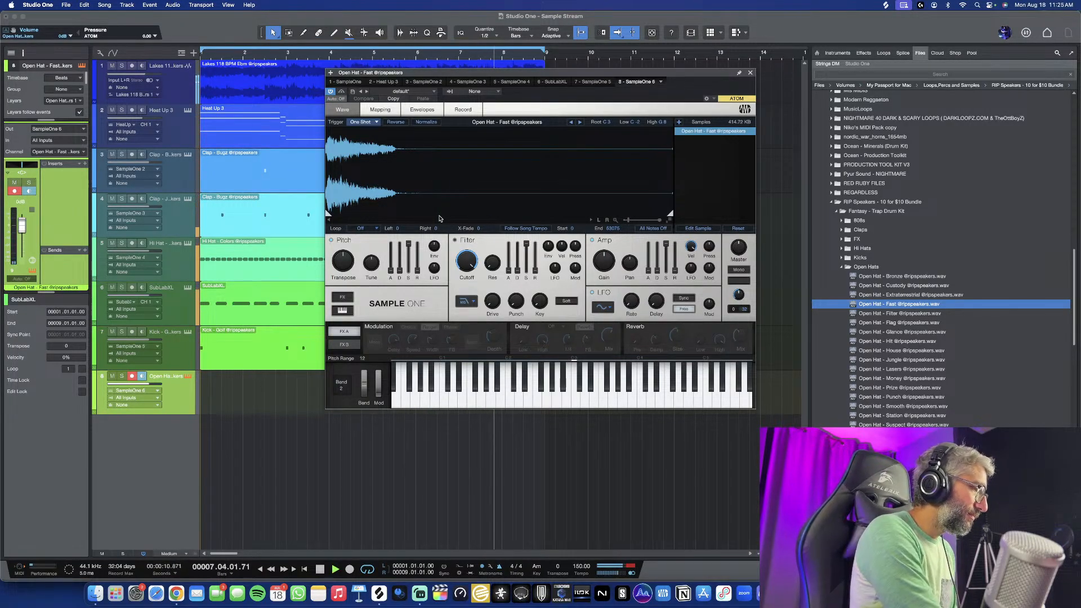
Record an open hi-hat hit on the new Open Hat track.
key(KP_Multiply)
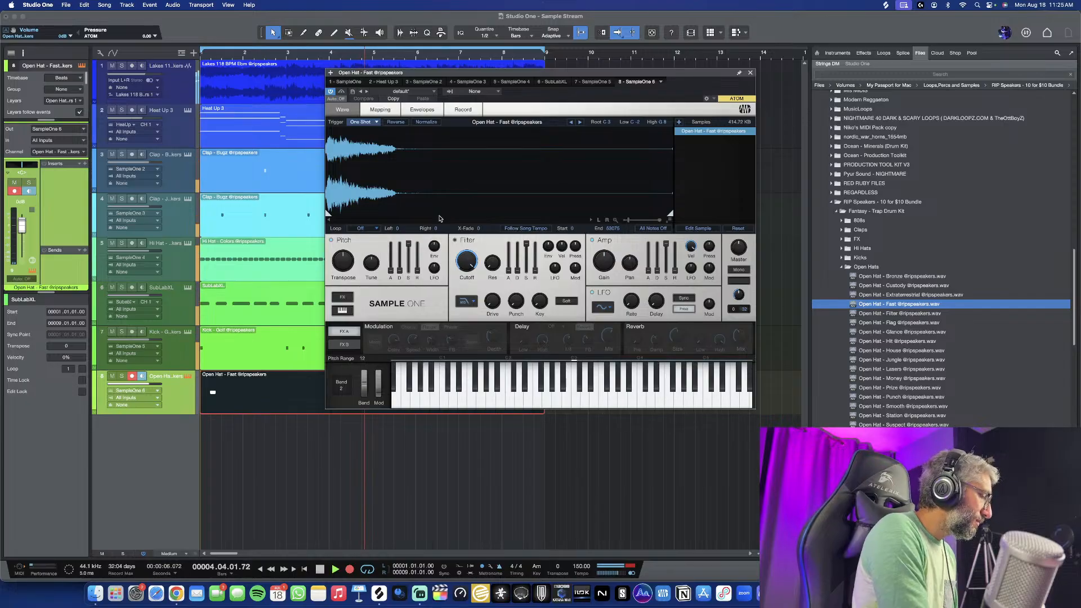
key(KP_Multiply)
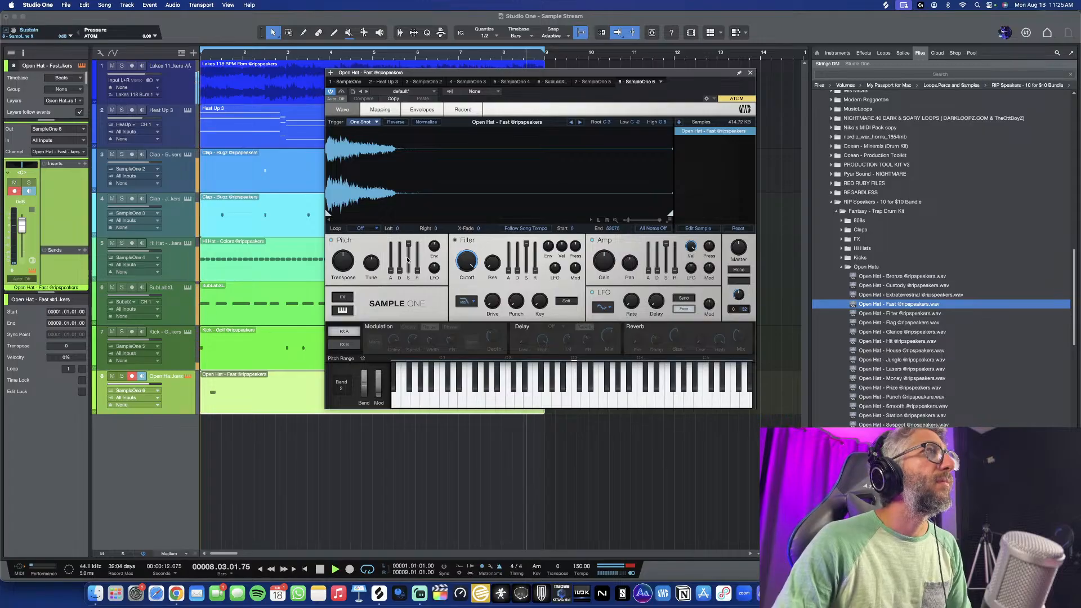
Enable the reverb in the open hat's SampleOne instrument and adjust its room size.
scroll(346, 257, up, 1)
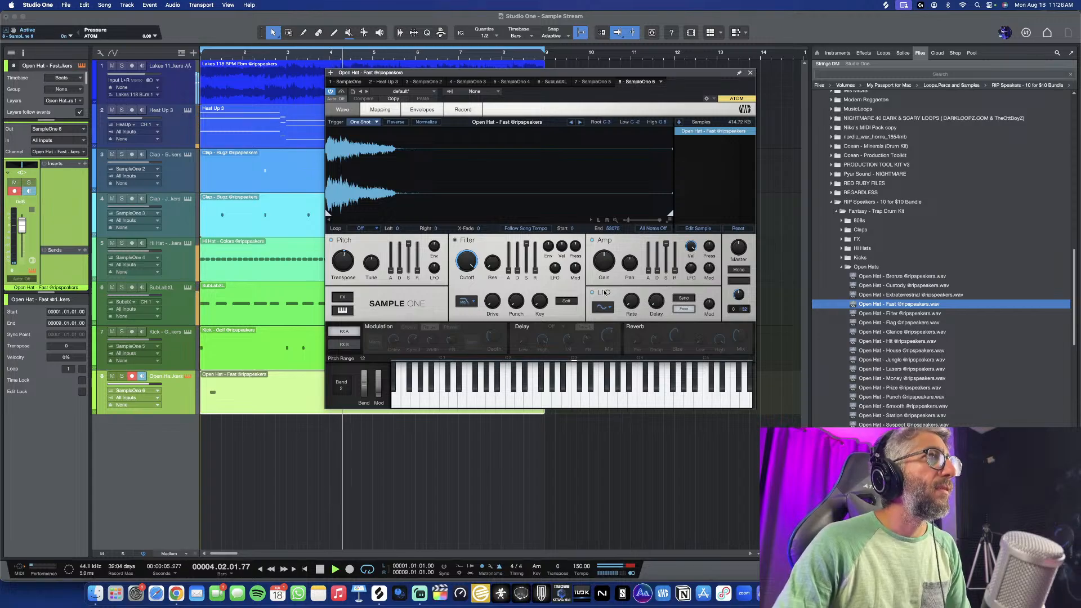
click(634, 327)
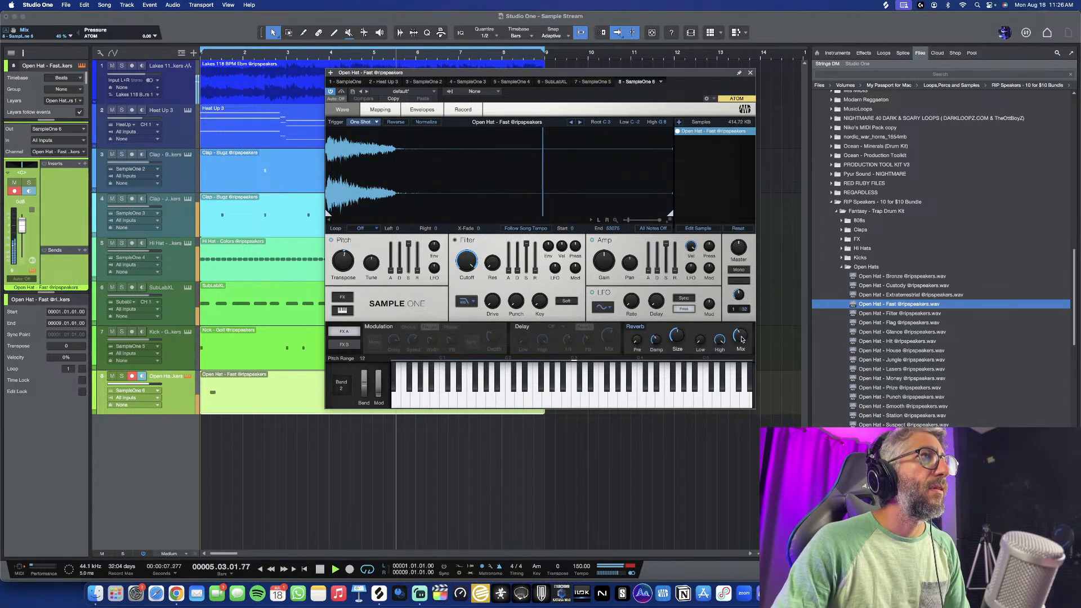
drag(681, 338, 675, 354)
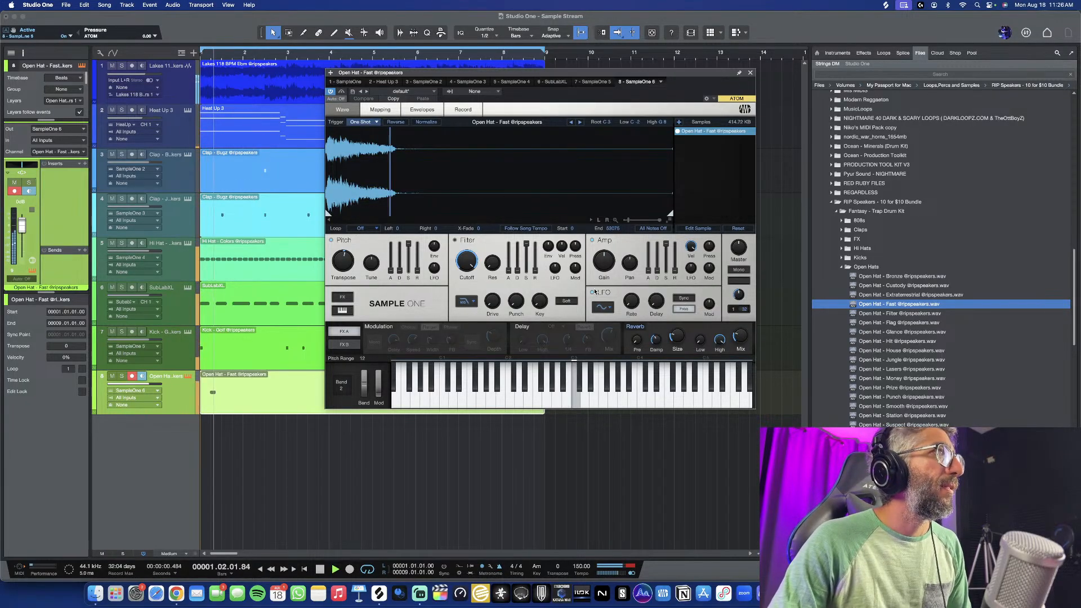
Nudge the open hat sample's transpose down slightly and play the groove to hear it.
drag(349, 266, 341, 267)
key(space)
key(space)
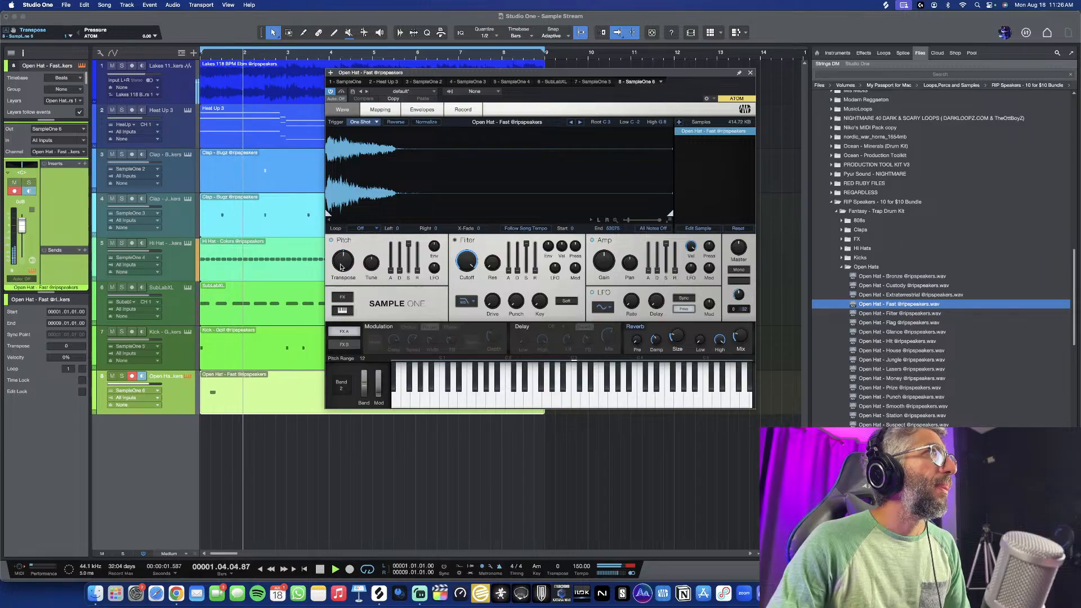
Audition the other open hi-hat samples in the Open Hats folder one by one.
click(901, 314)
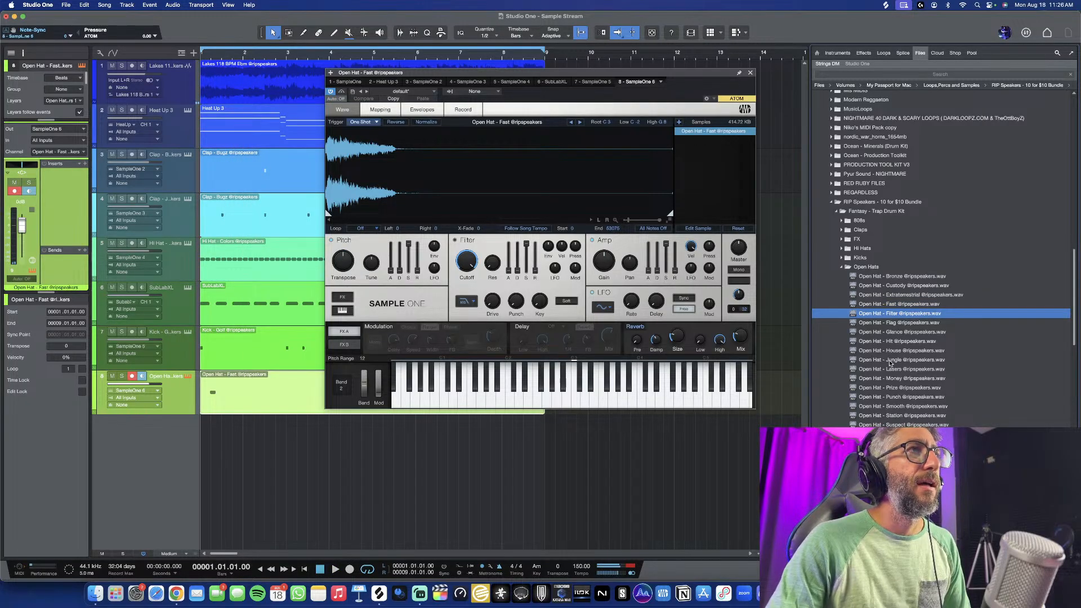
click(884, 324)
click(886, 332)
click(886, 341)
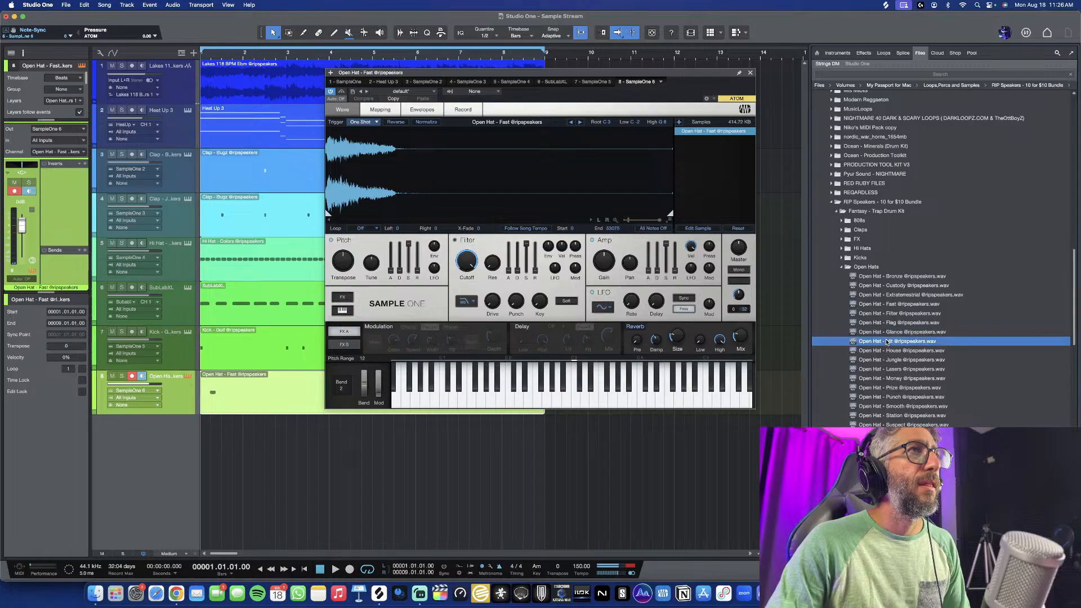
click(890, 351)
click(891, 360)
click(891, 369)
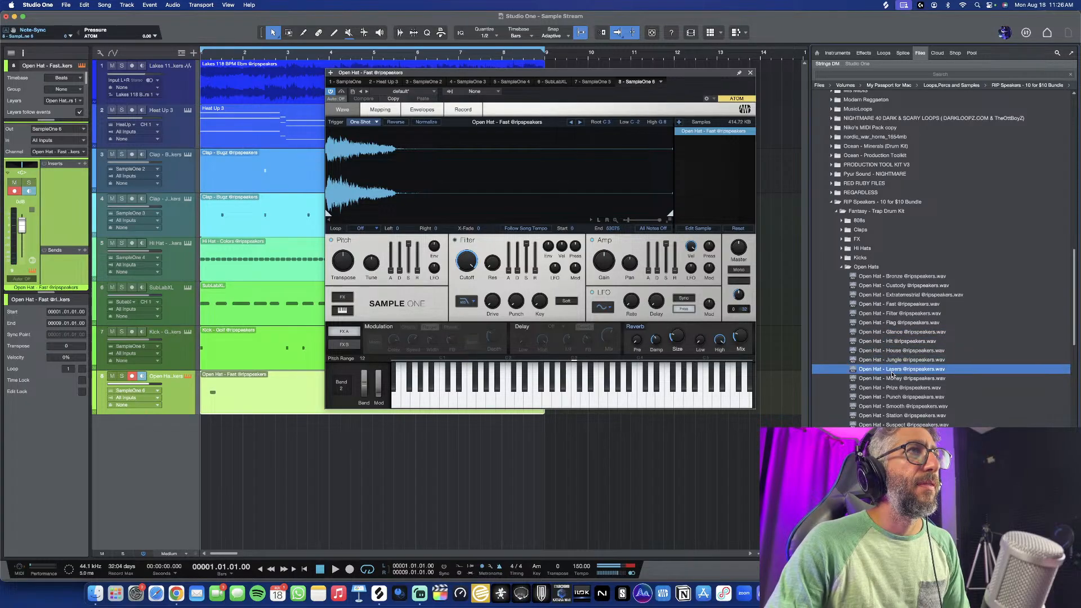
click(893, 379)
click(892, 388)
click(893, 397)
click(893, 406)
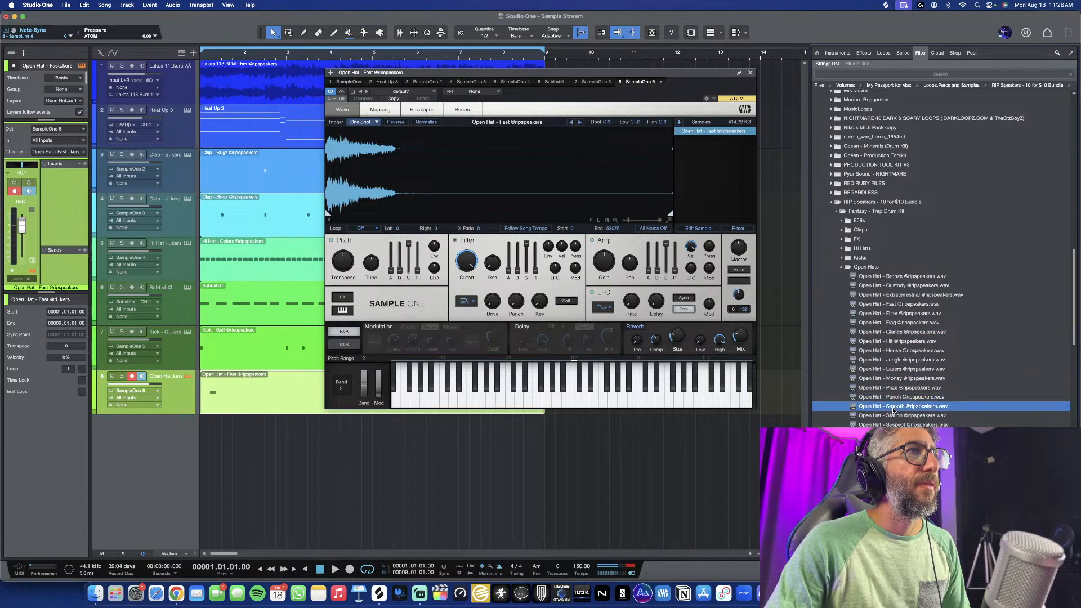
click(894, 416)
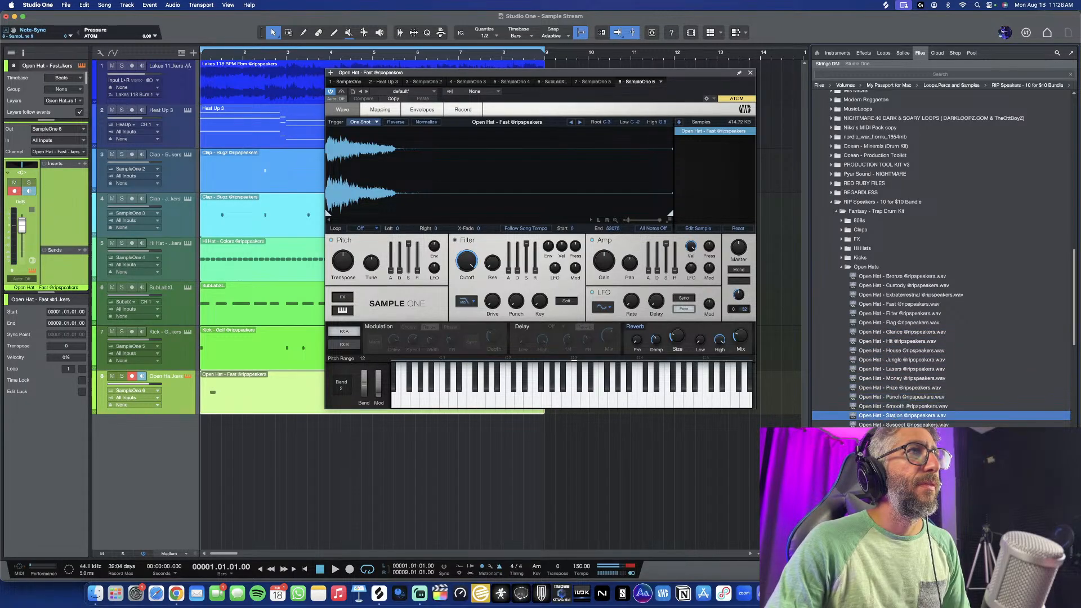
Load Open Hat - Smooth into the open hat's SampleOne instrument, replacing the current sample, and close the instrument.
click(896, 407)
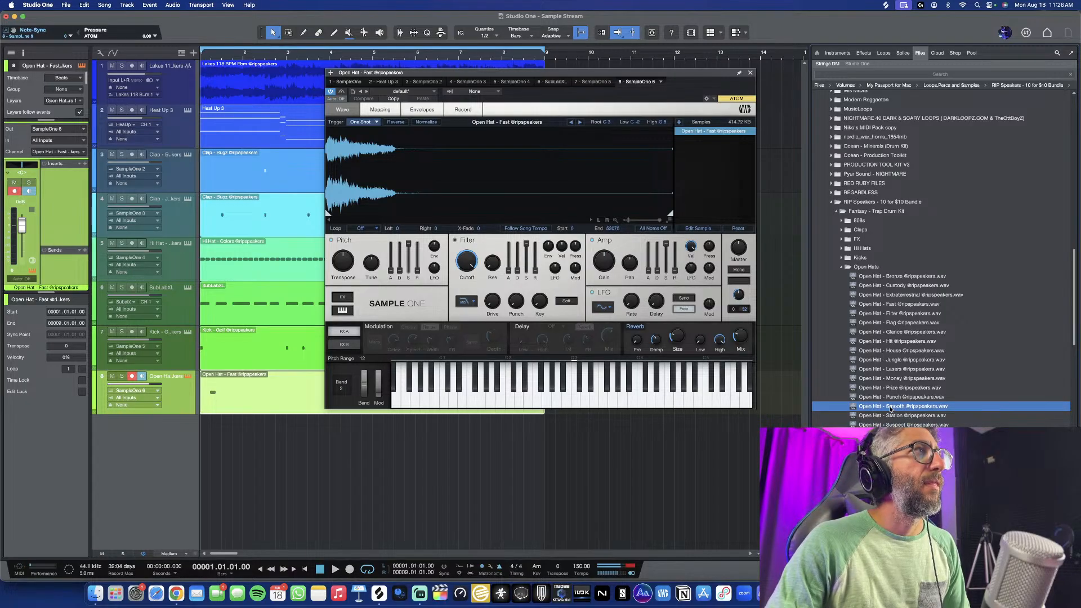
drag(891, 406, 467, 204)
key(space)
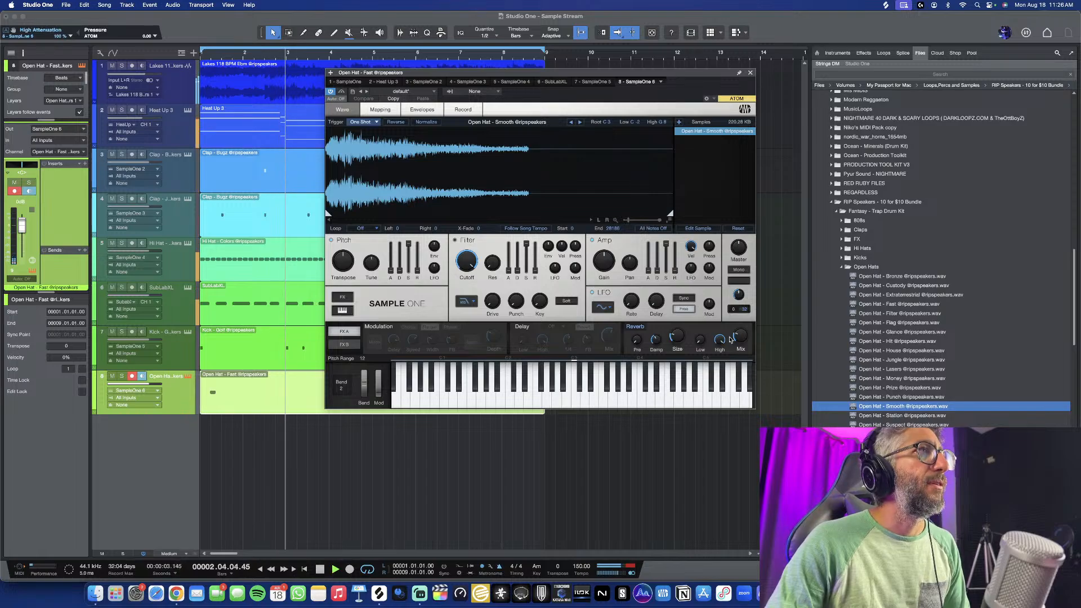
click(750, 73)
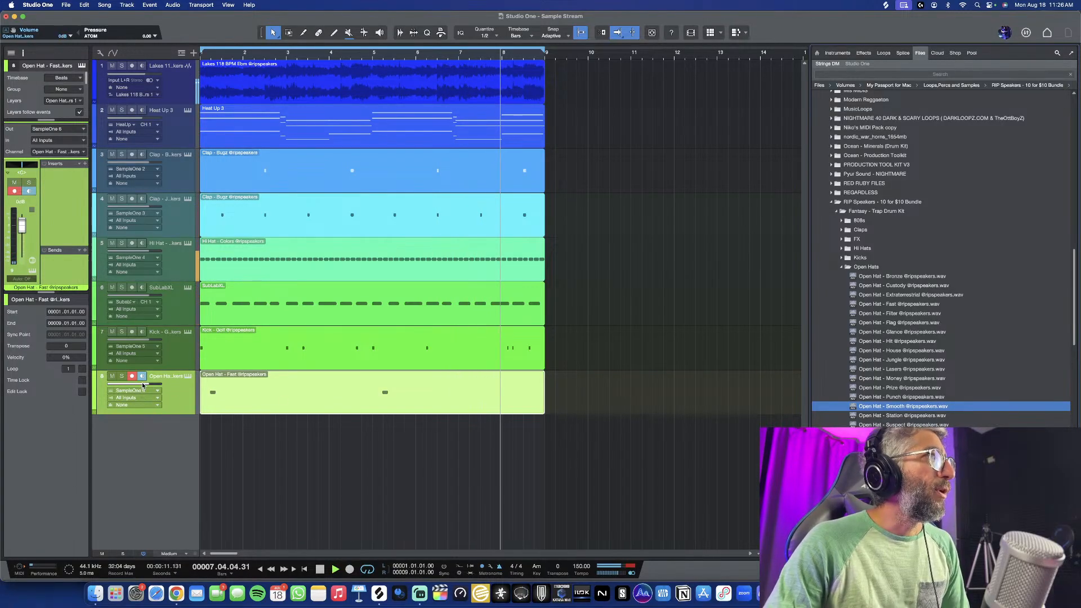
Lower the Open Hat track's volume slightly and fit the tracks into the window.
drag(144, 384, 141, 385)
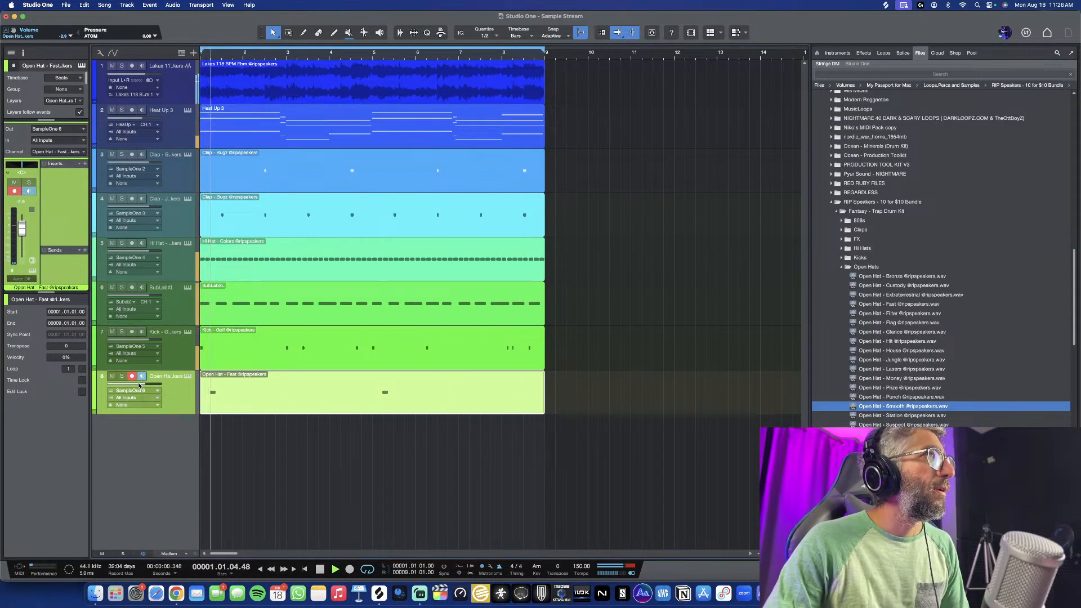
key(shift+w)
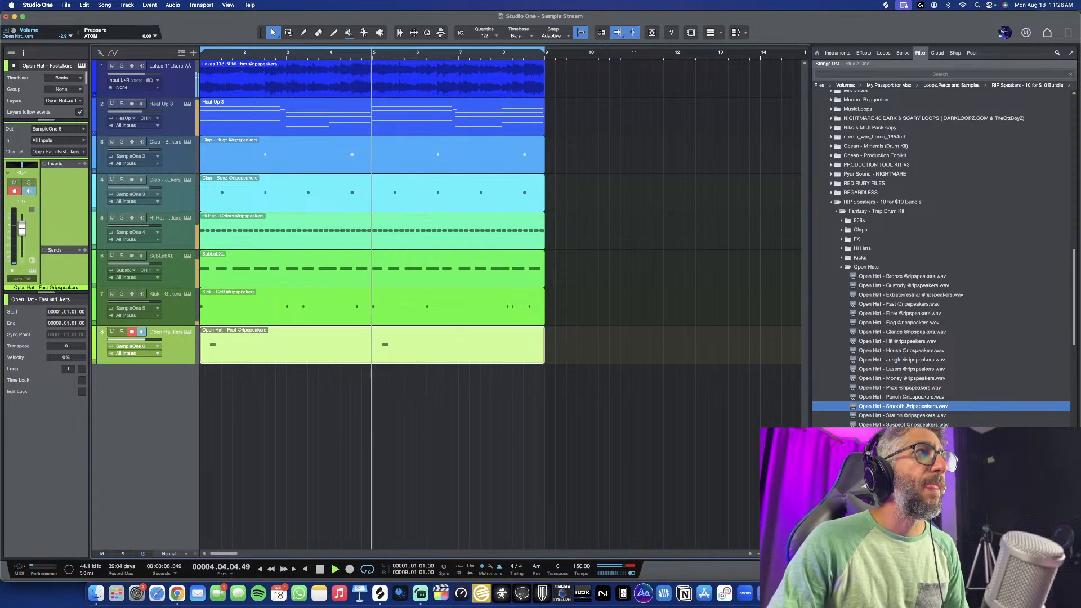
Switch to Chrome to check the Instagram live video comments, then return to Studio One.
click(964, 594)
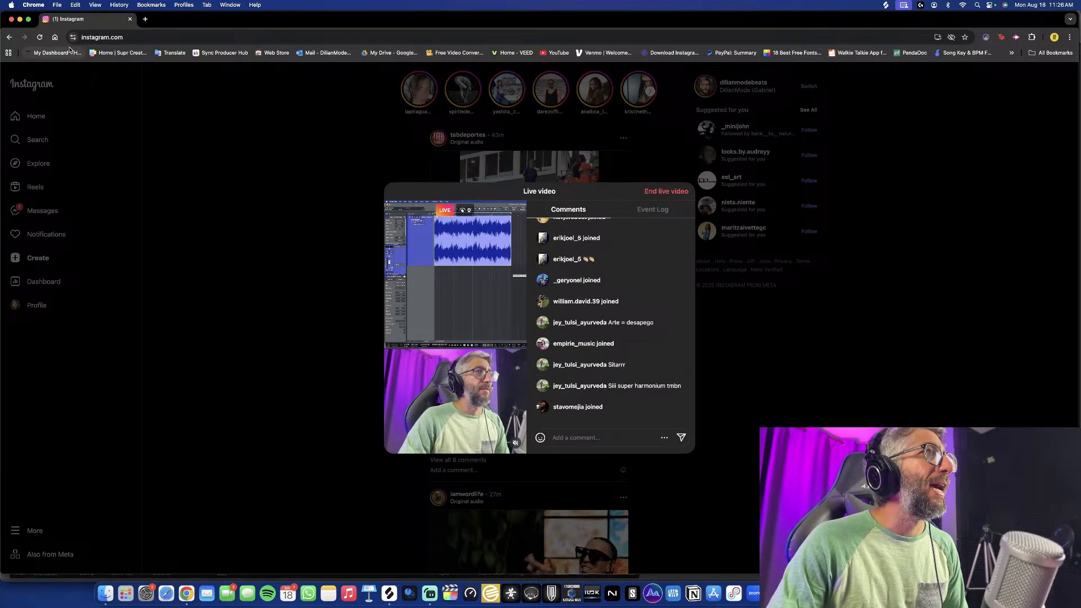
click(19, 20)
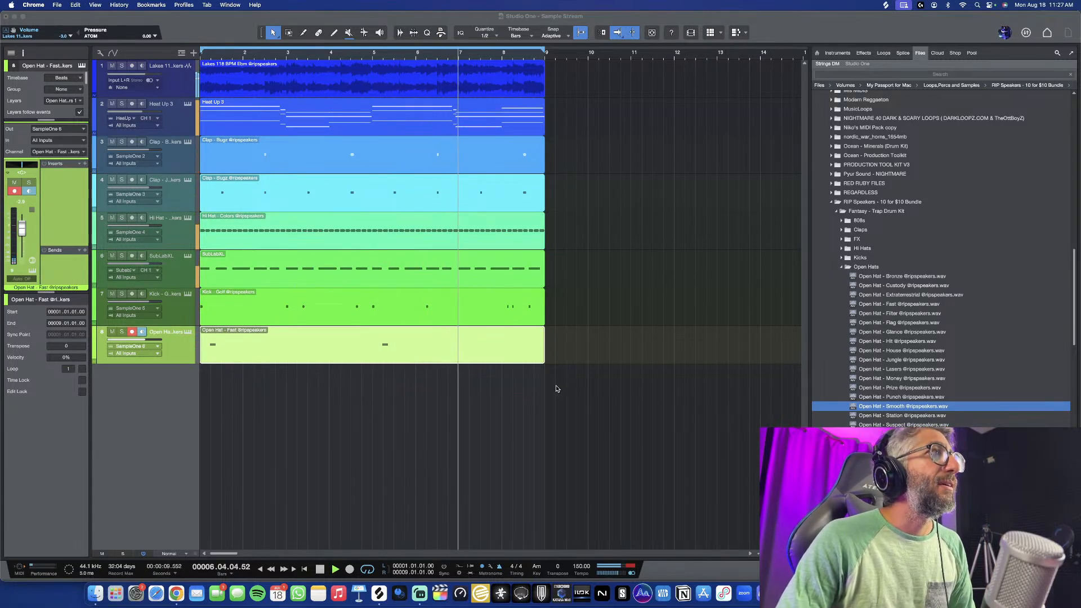
Play the arrangement from the start to hear all the layered parts together.
scroll(544, 389, down, 1)
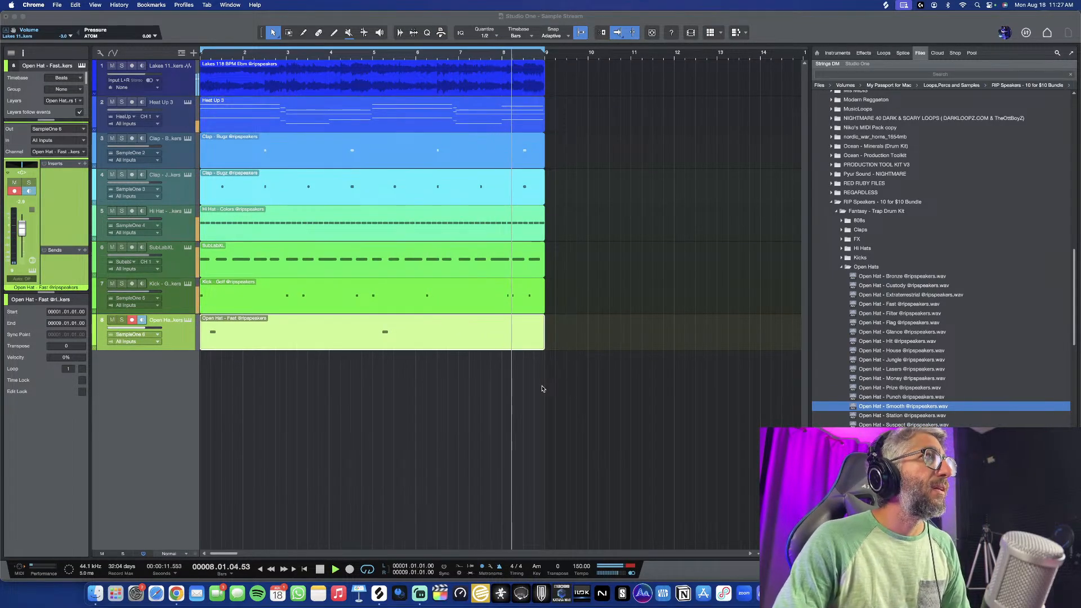
scroll(542, 386, down, 1)
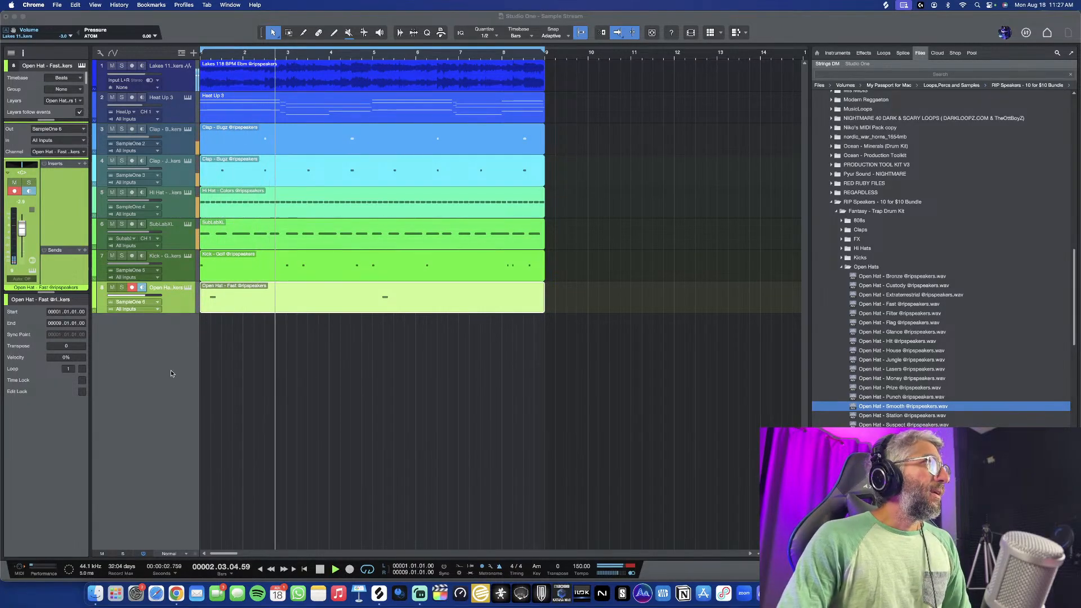
click(266, 398)
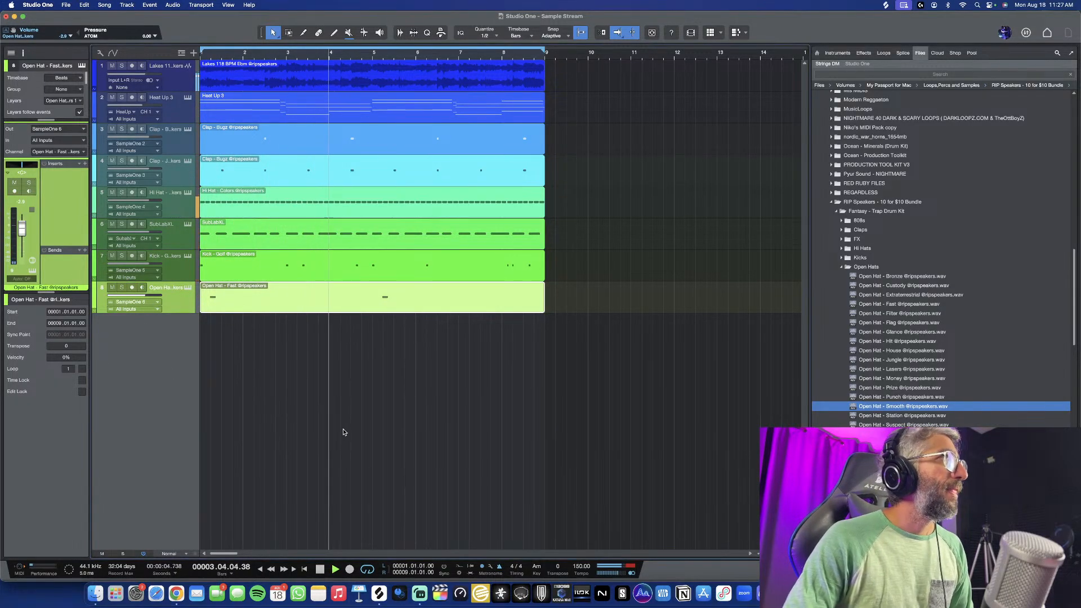
key(space)
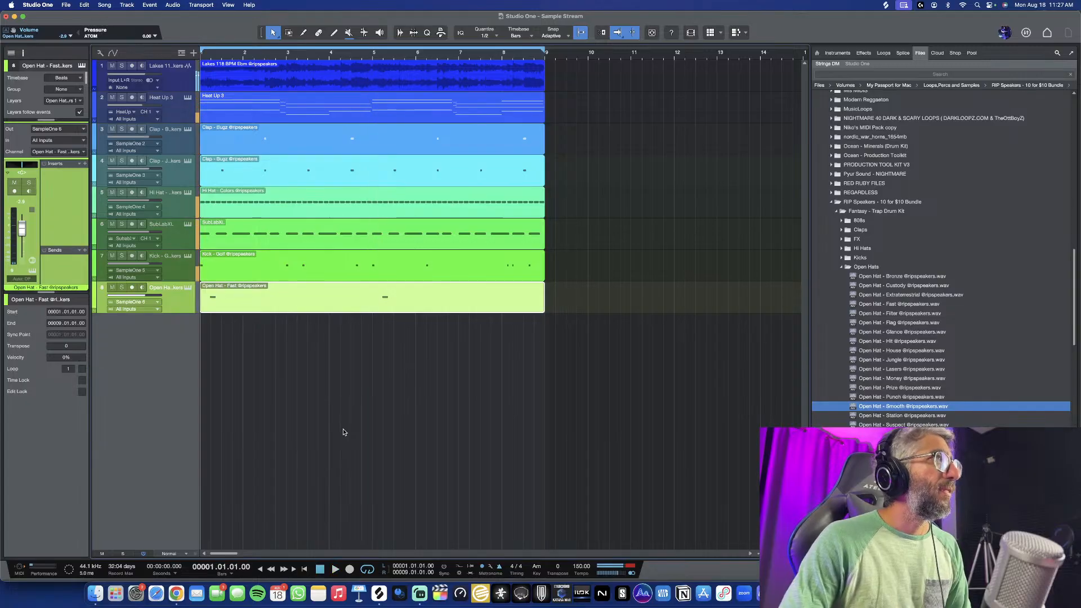
Solo the Lakes 118 BPM loop and Heat Up 3 melody tracks and play them back.
scroll(387, 437, down, 2)
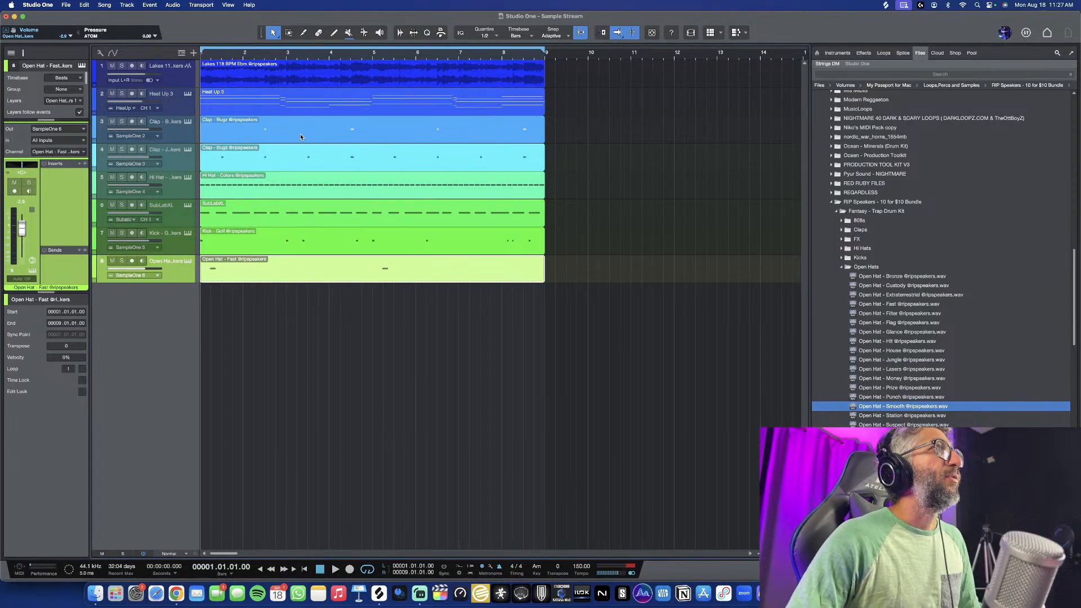
click(186, 82)
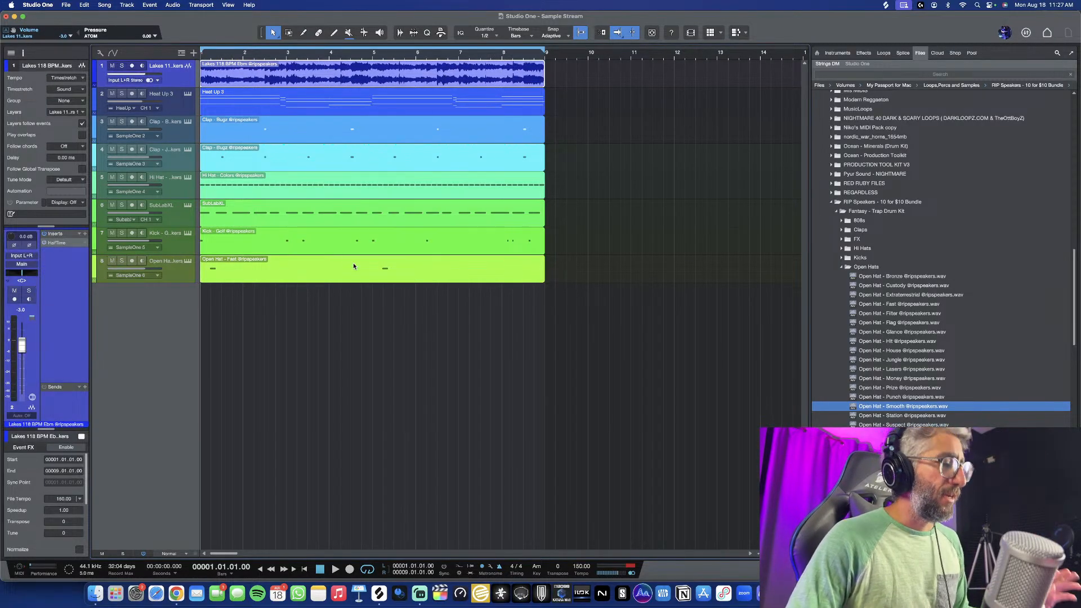
scroll(359, 306, up, 5)
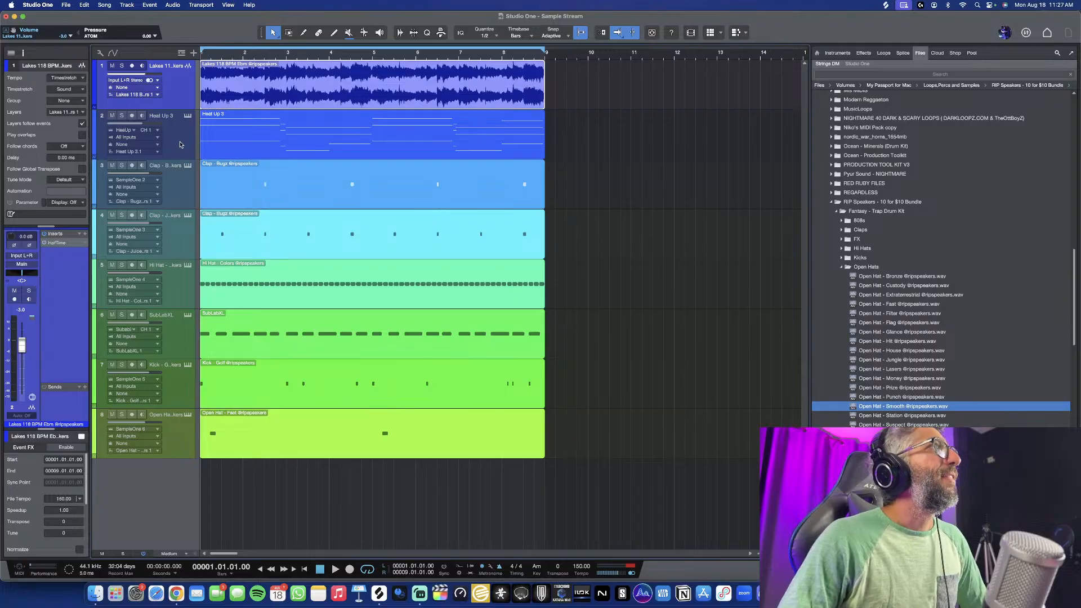
click(180, 145)
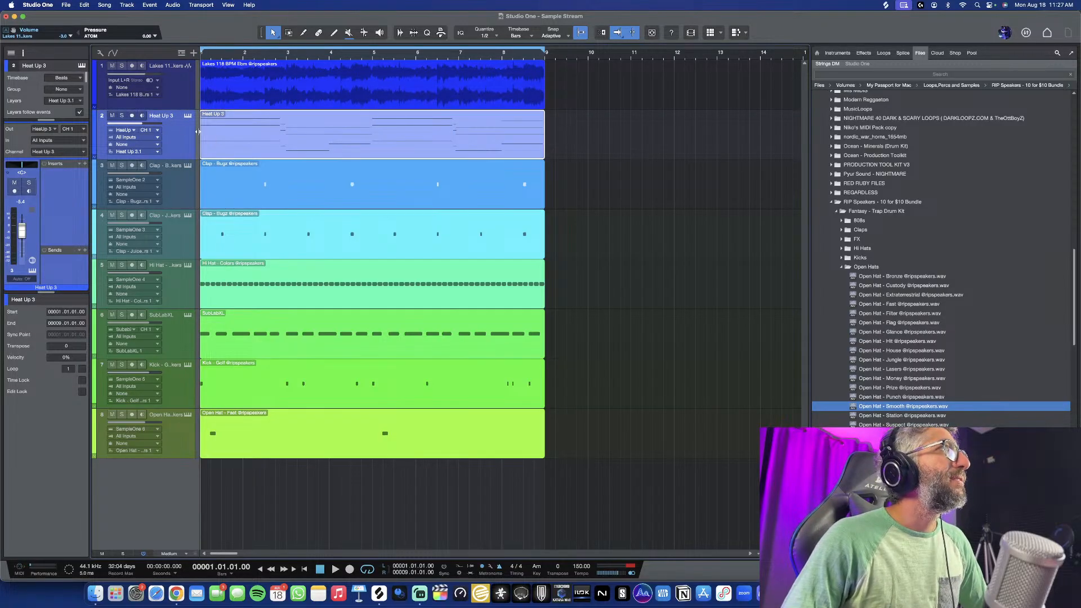
click(175, 95)
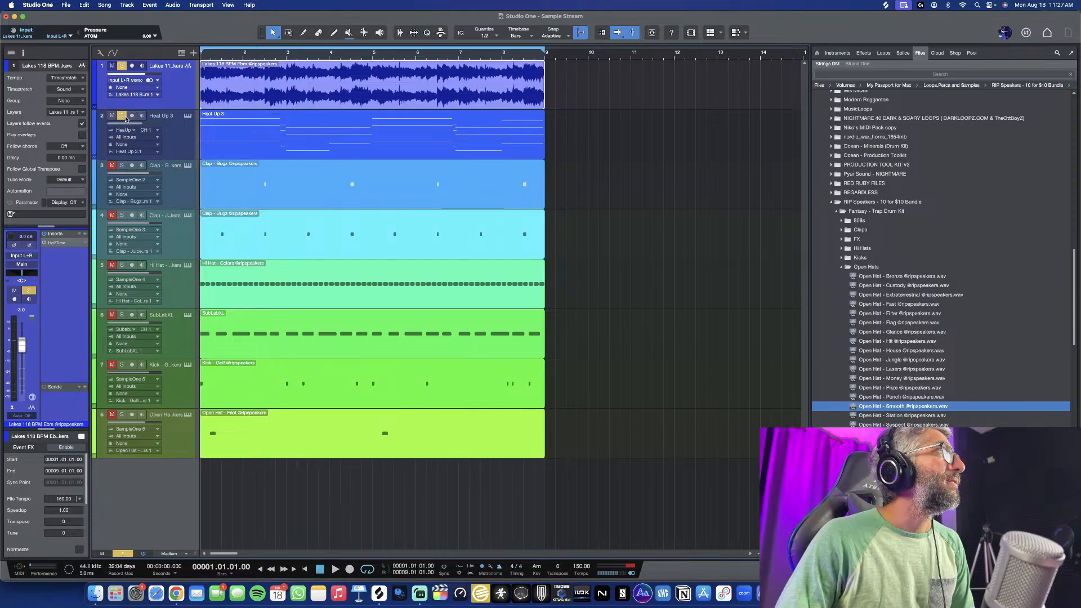
key(space)
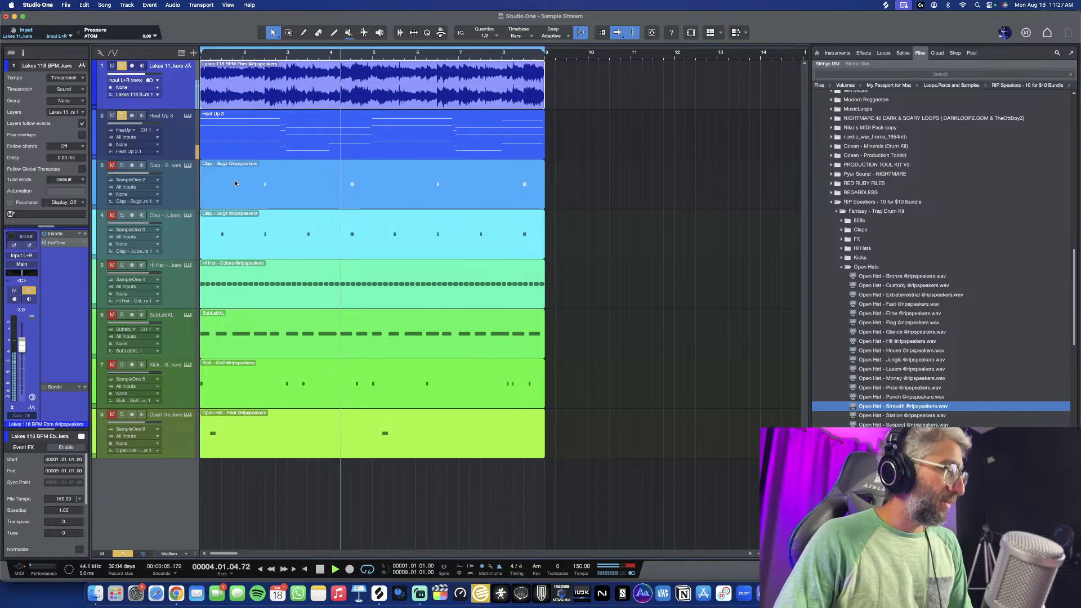
Unsolo all tracks.
key(w)
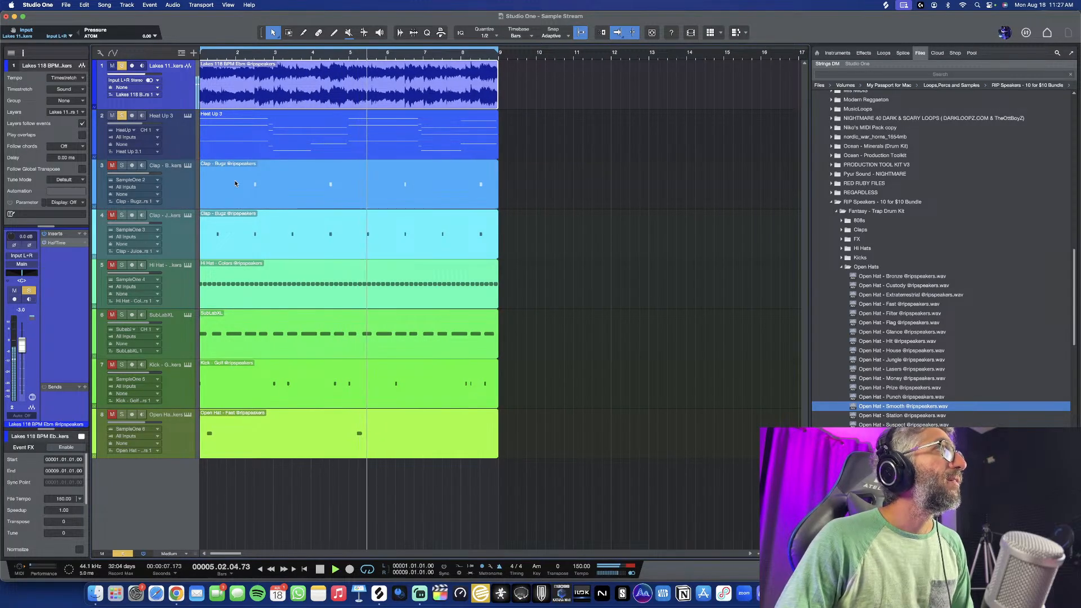
key(w)
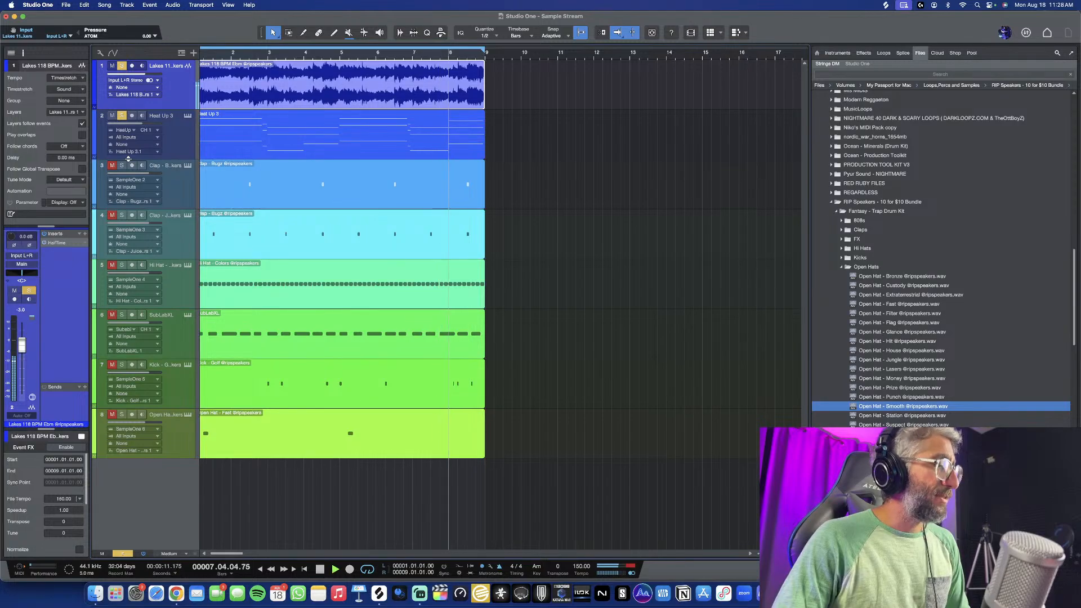
key(shift+s)
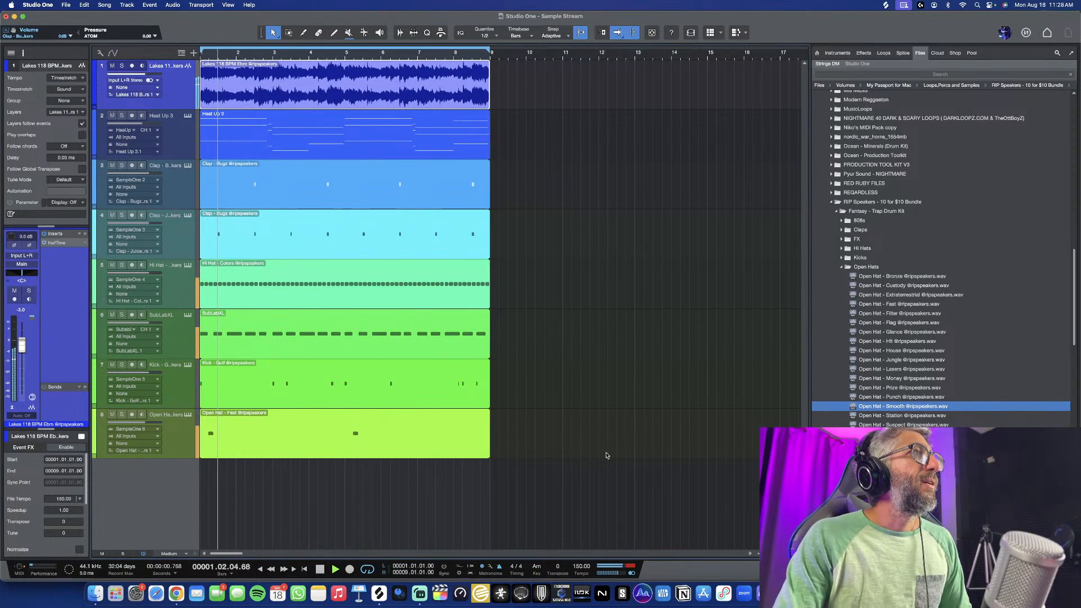
Play back the whole arrangement again while adjusting the zoom.
key(shift+w)
key(w)
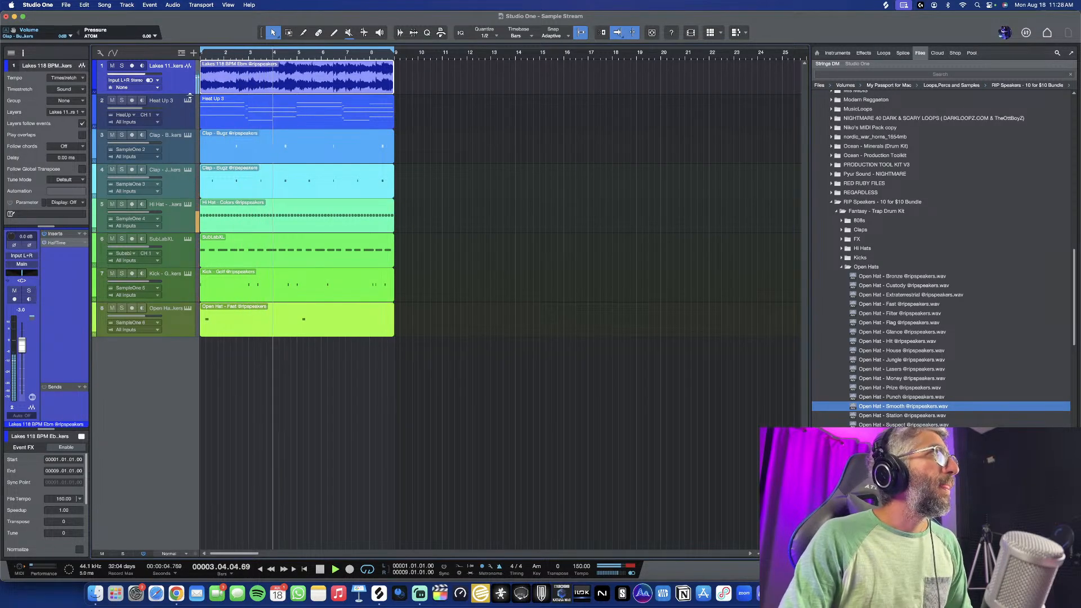
key(space)
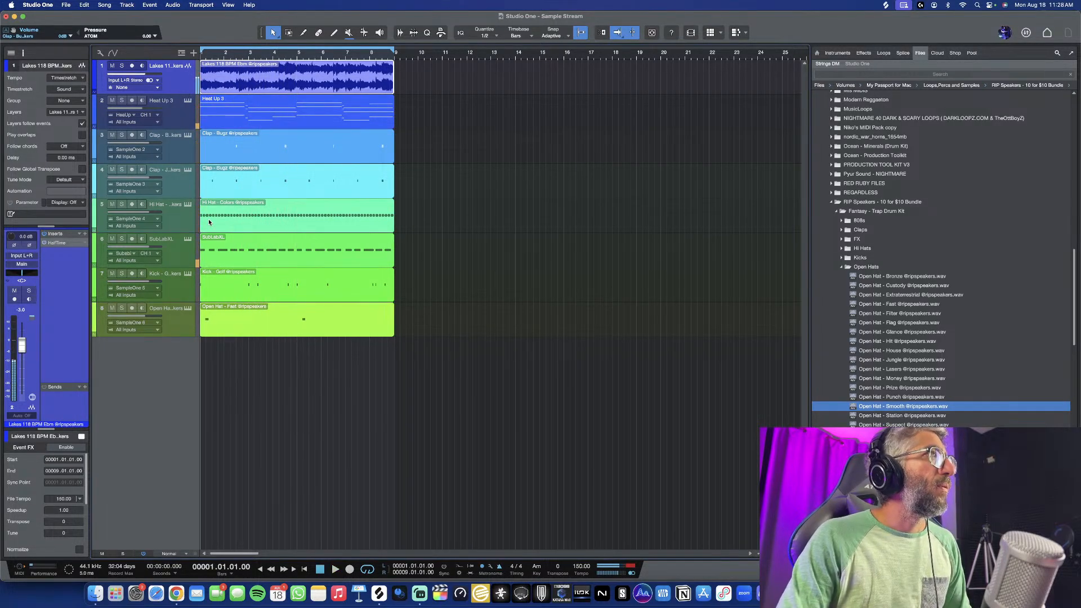
key(shift+e)
key(e)
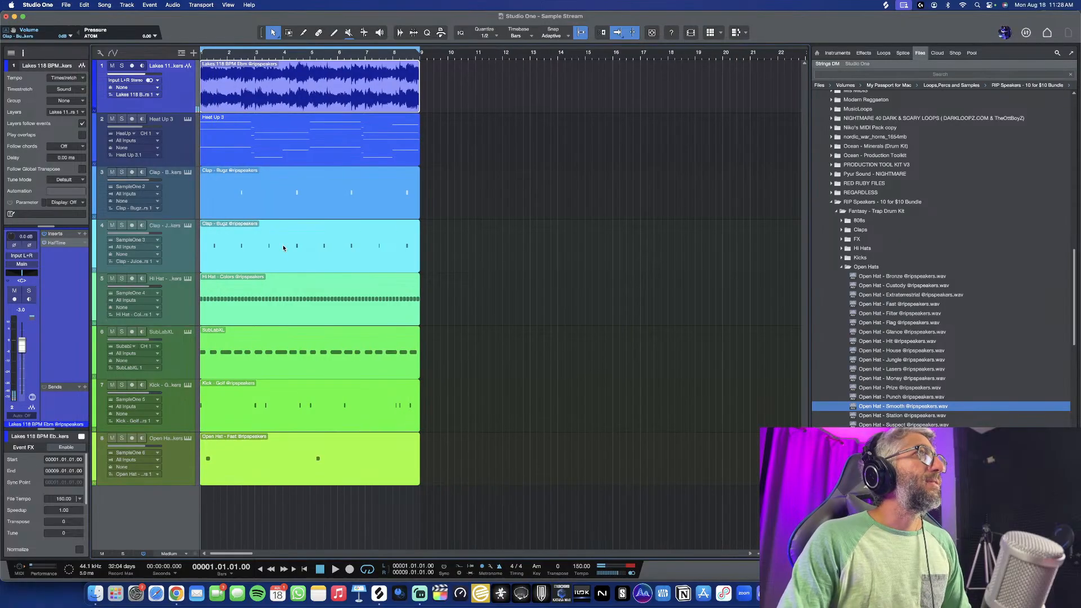
key(shift+w)
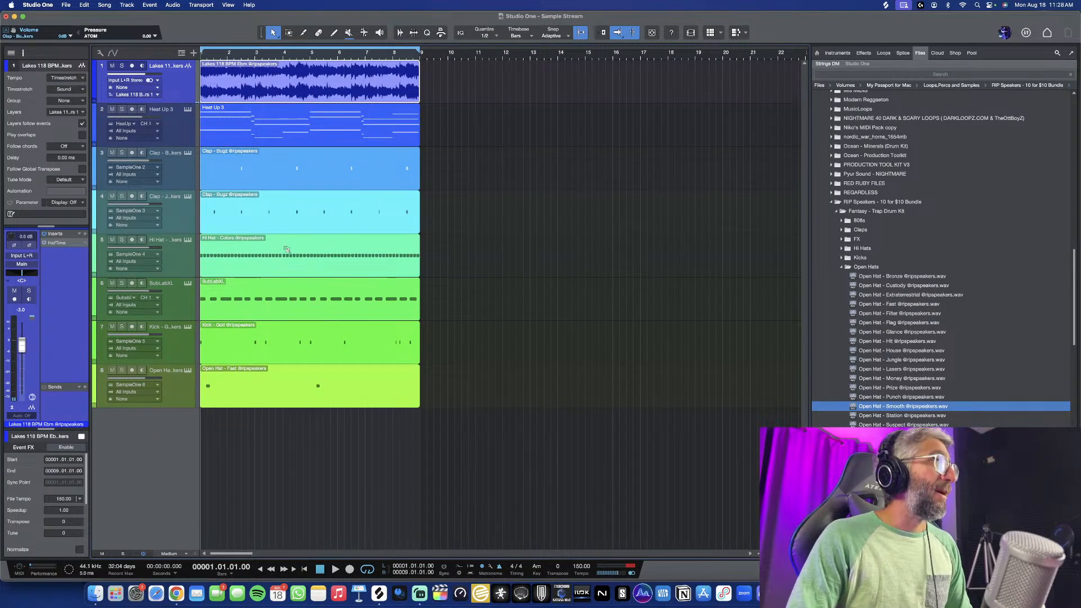
Save the song.
key(super+s)
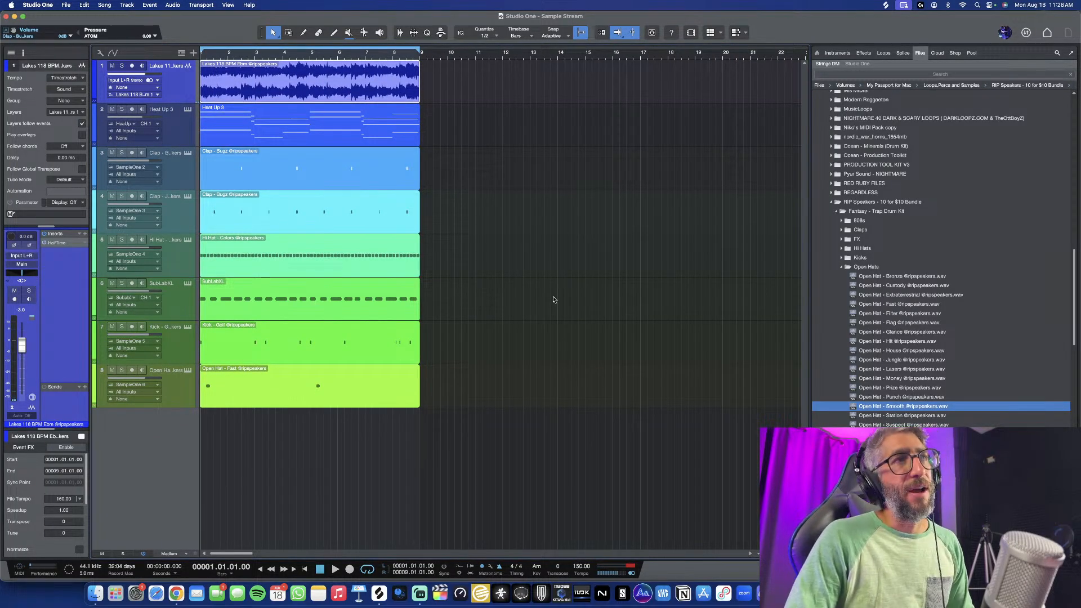
scroll(853, 379, down, 4)
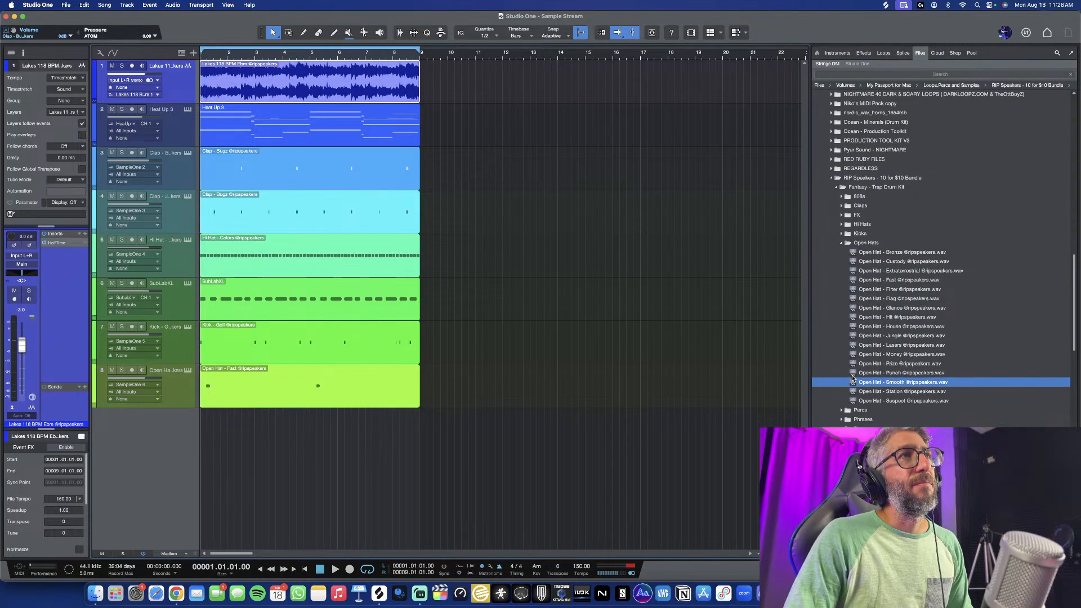
Select every event in the arrangement and duplicate them to follow on at bar 9.
click(486, 163)
drag(528, 79, 127, 573)
key(d)
Delete the melody and all drum and bass events from the first eight bars, leaving only the Lakes loop as an intro.
drag(246, 473, 339, 176)
key(Delete)
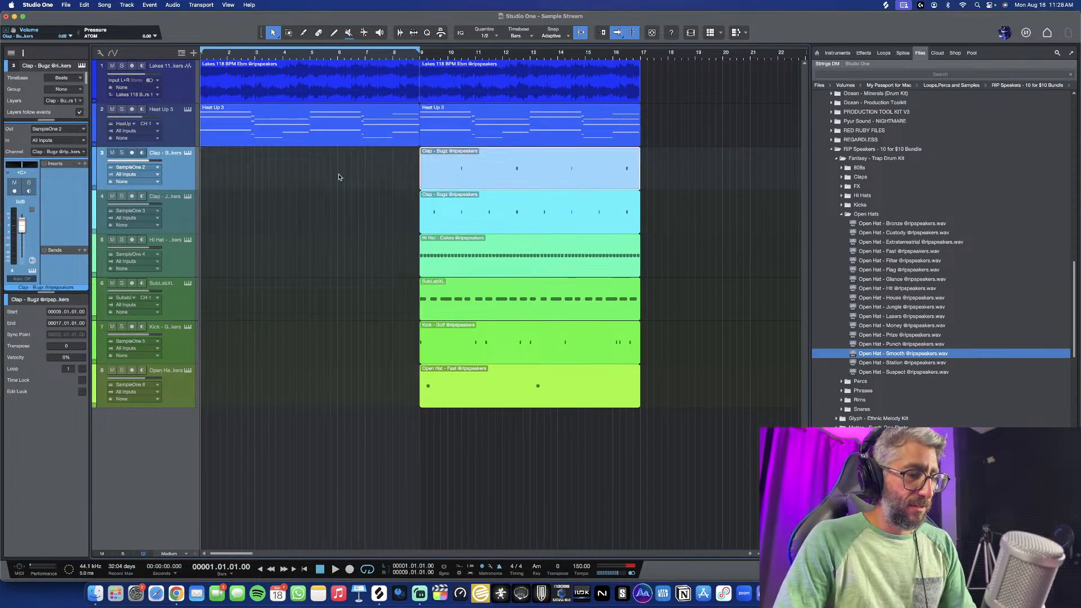
click(298, 129)
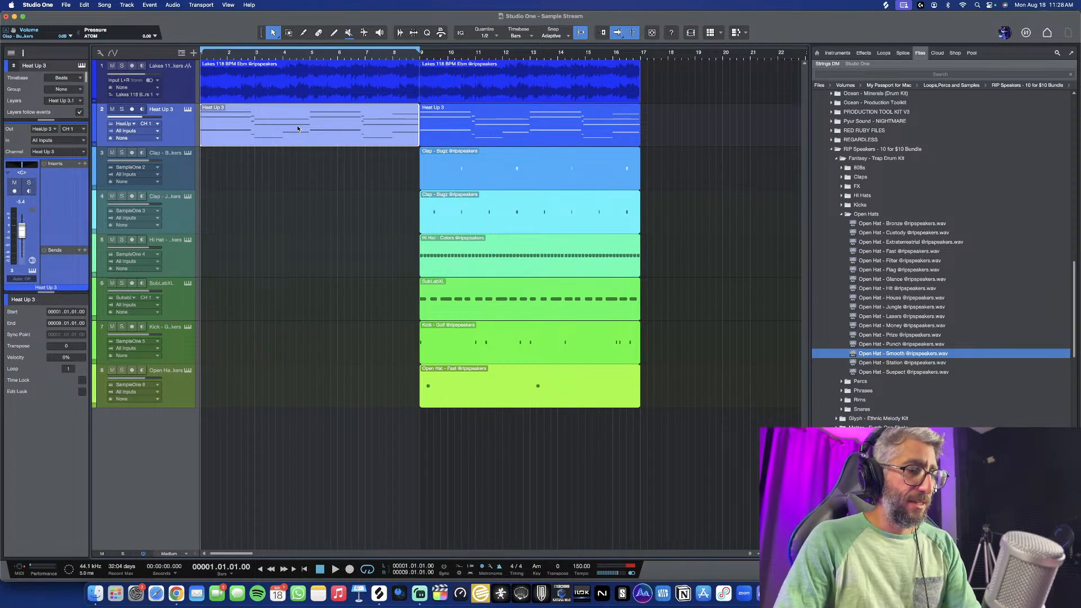
key(Delete)
Play back while setting a loop range over bars 9 to 17 and switching looping on.
key(space)
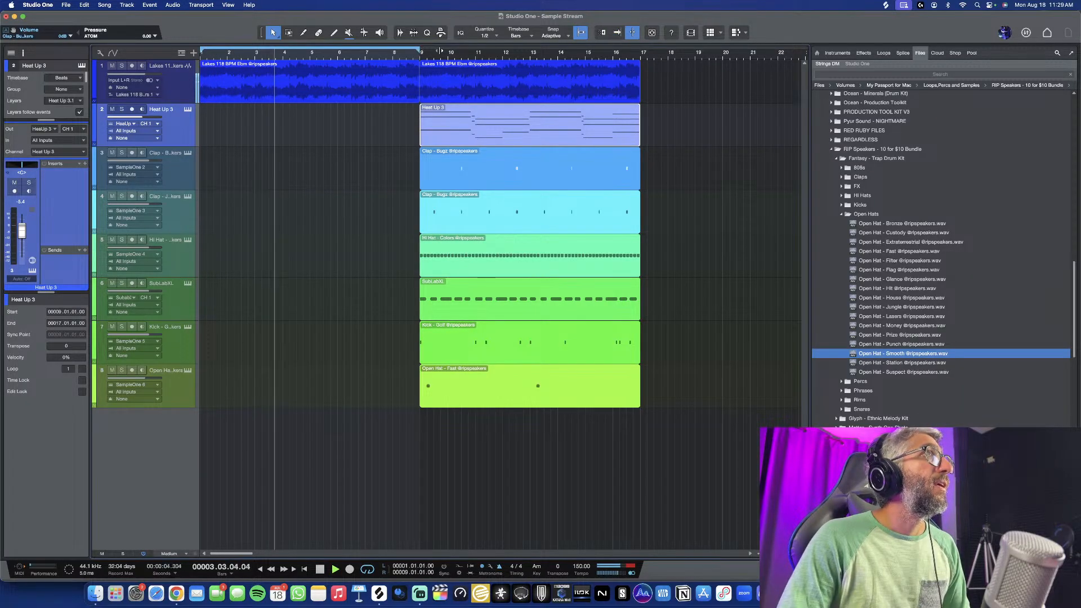
drag(420, 51, 638, 63)
scroll(555, 177, down, 5)
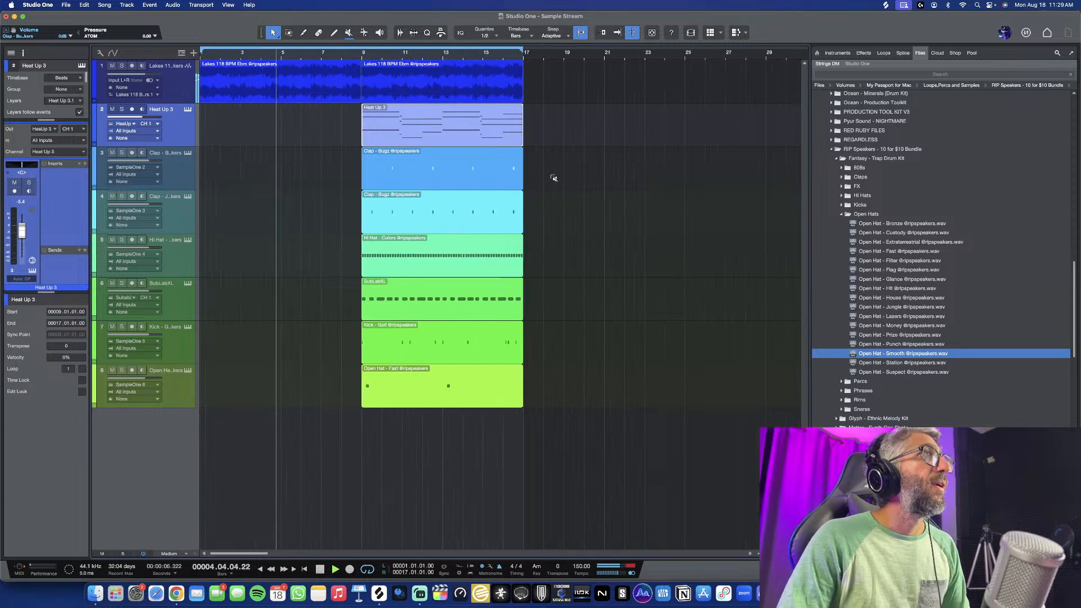
key(f)
key(/)
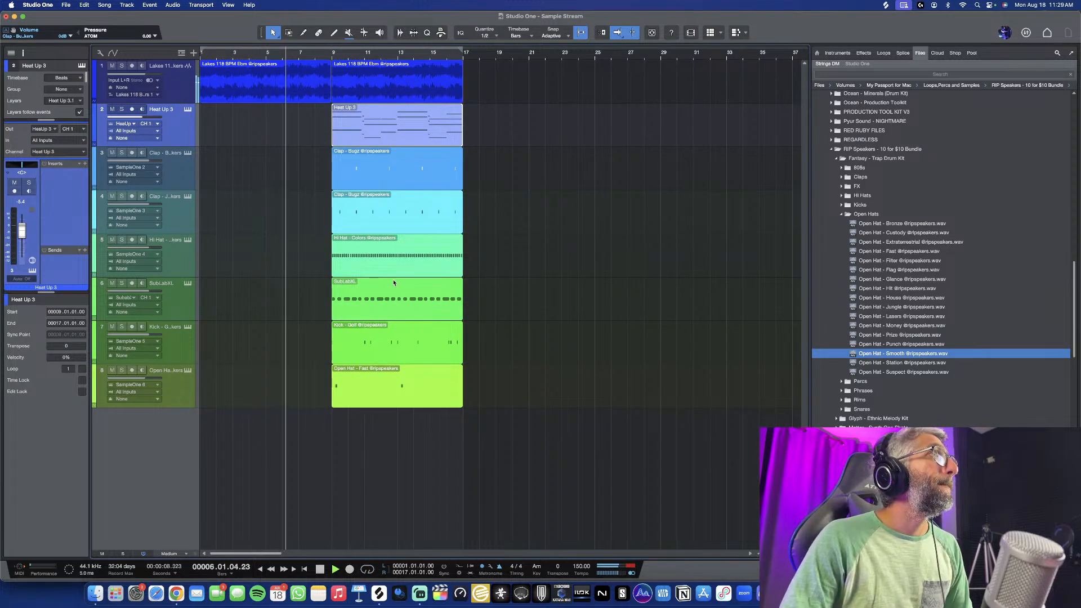
scroll(394, 283, up, 1)
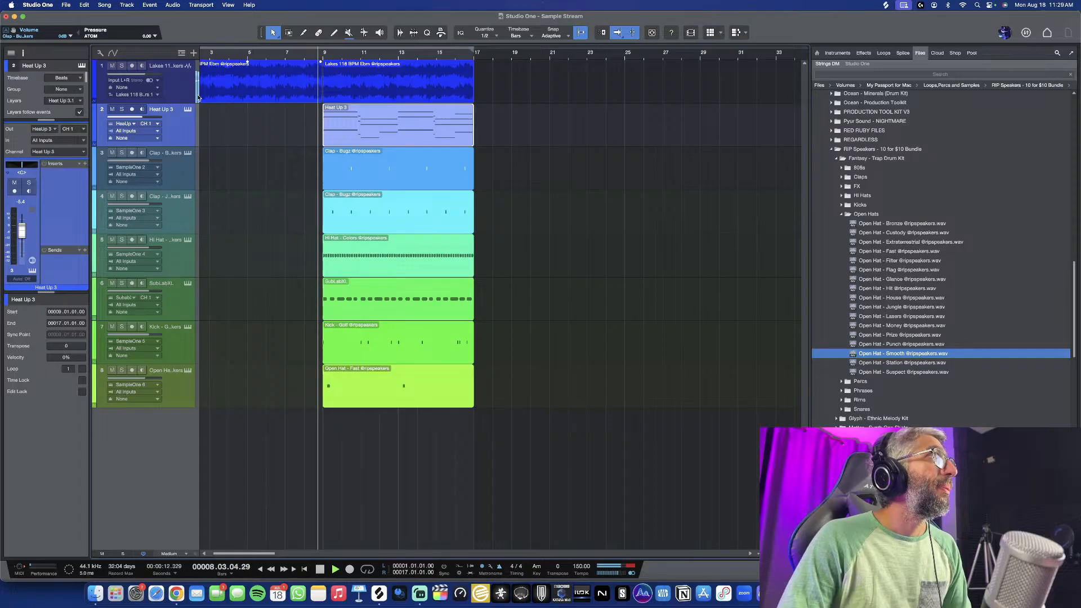
Duplicate the Heat Up 3 melody and the clap, hi-hat, 808, kick and open hat events to bars 17–25.
click(179, 98)
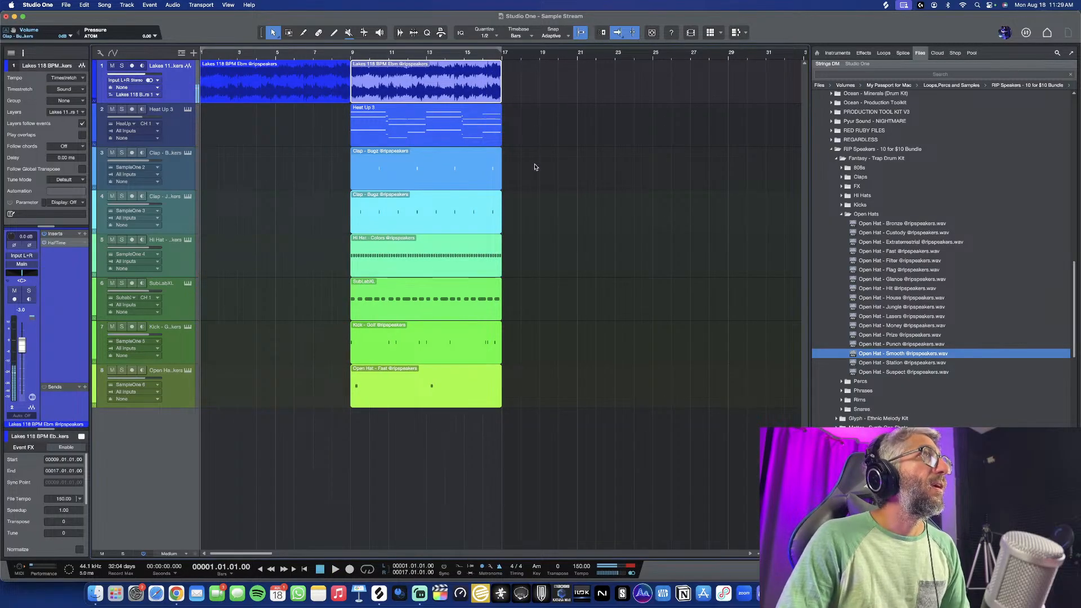
click(450, 128)
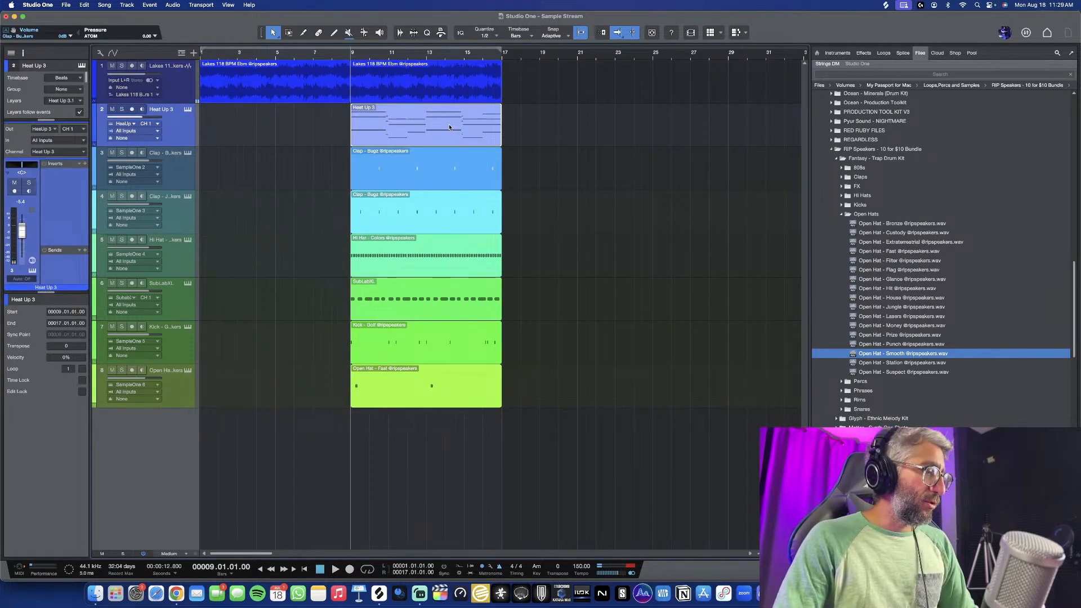
key(d)
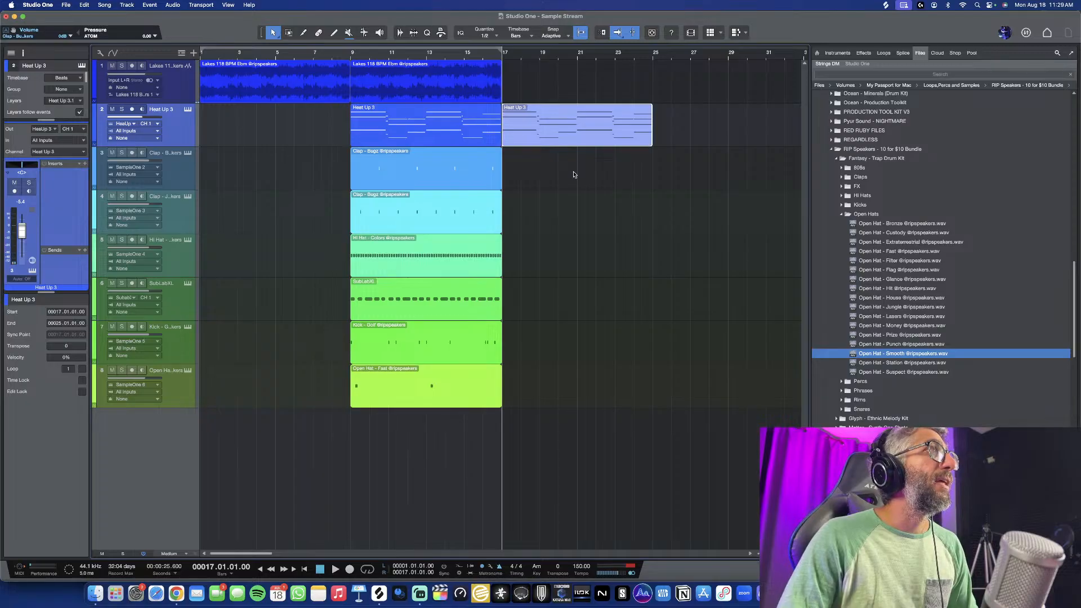
drag(573, 176, 299, 415)
key(d)
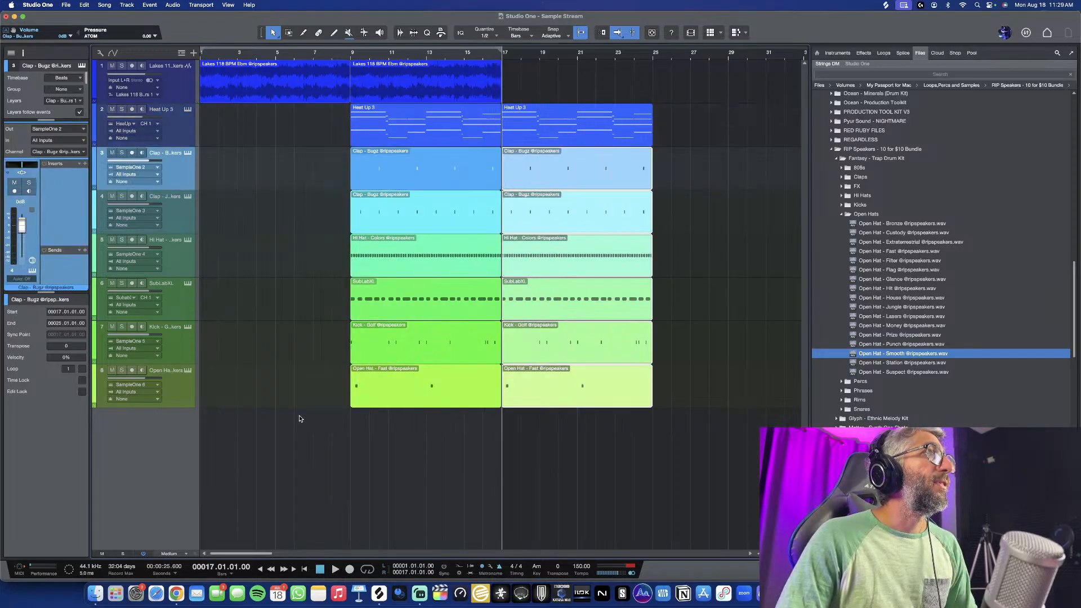
Play the arrangement from bar 14 while zooming to review the new section.
click(582, 111)
click(456, 53)
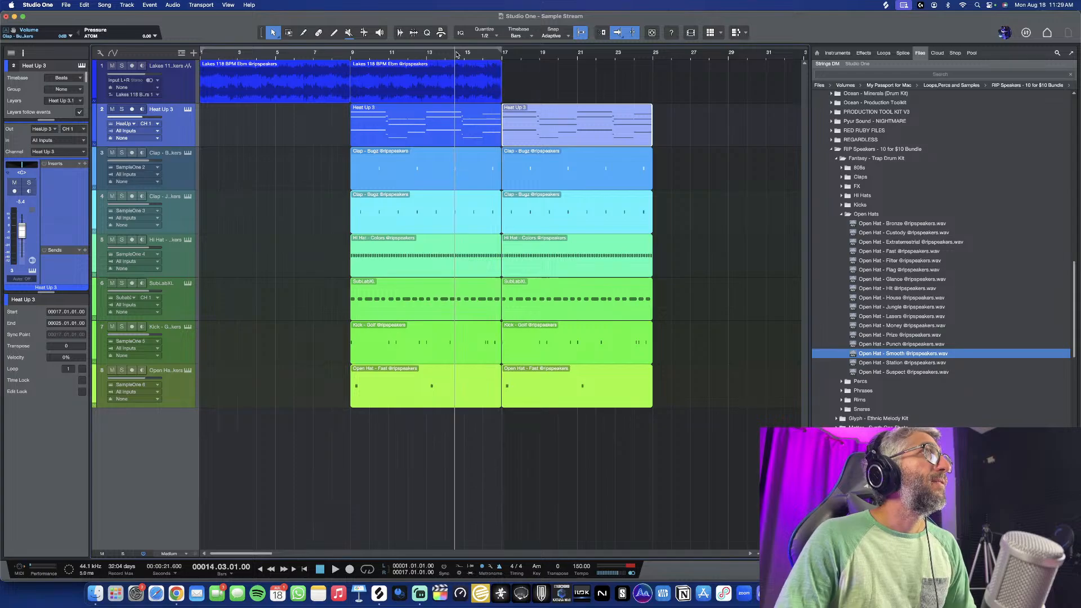
key(space)
scroll(549, 217, up, 3)
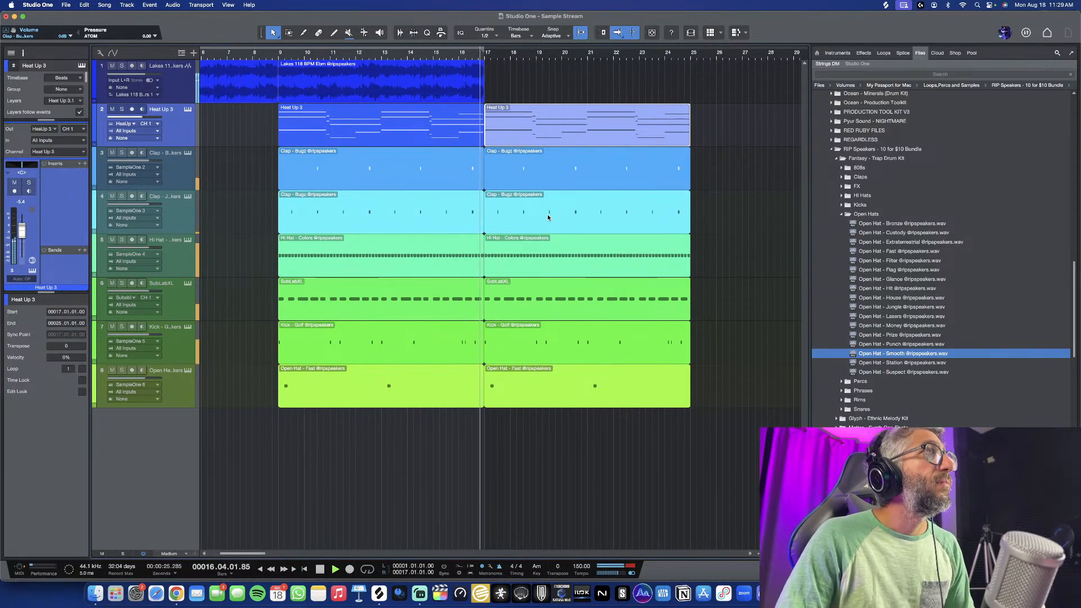
scroll(576, 217, down, 3)
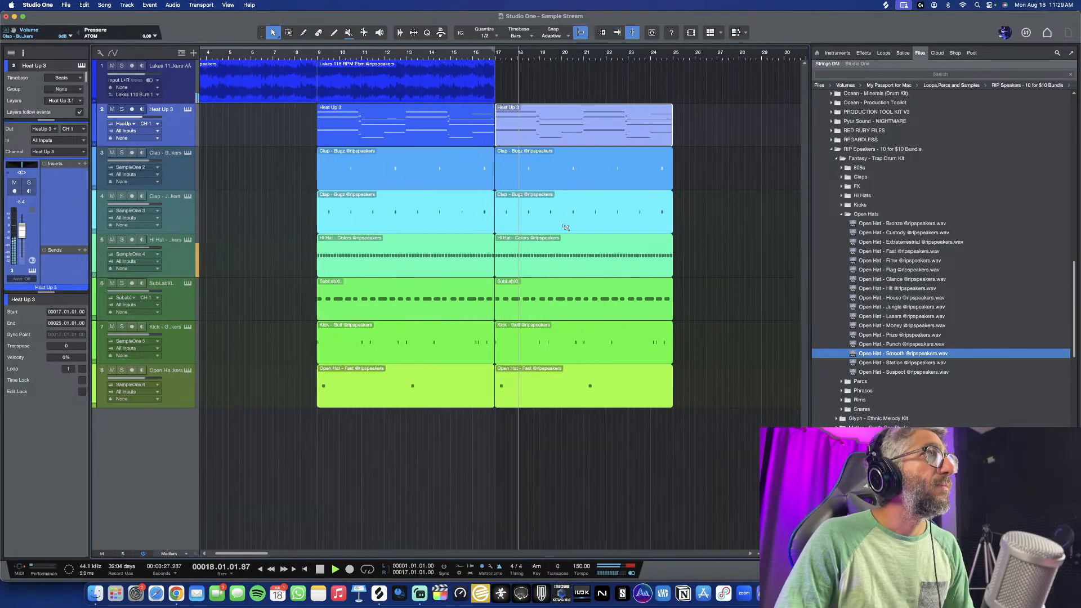
scroll(564, 224, down, 2)
scroll(562, 225, down, 2)
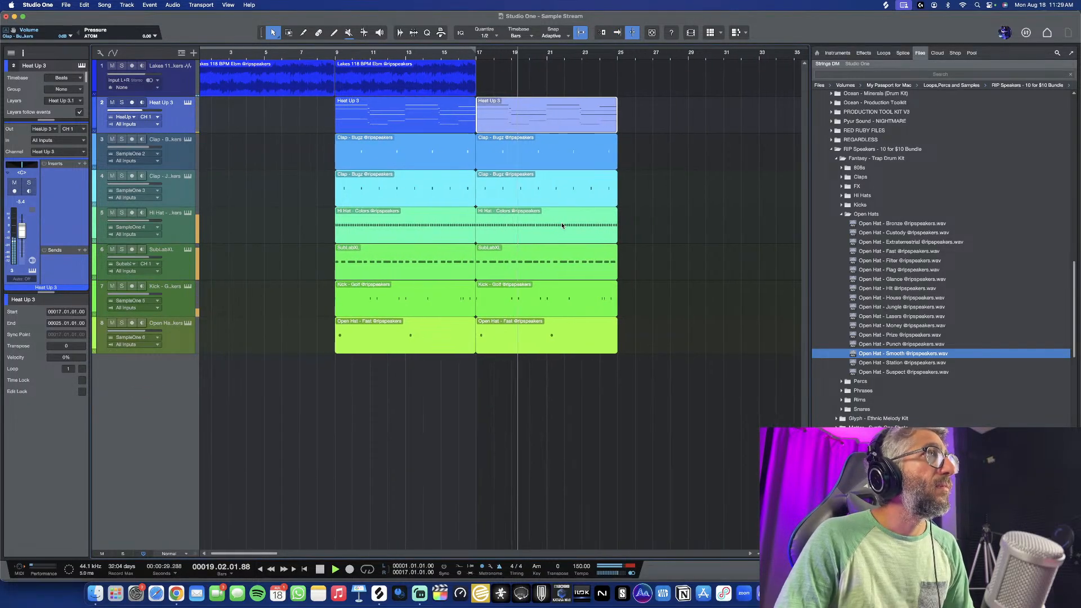
scroll(562, 225, down, 2)
scroll(562, 225, down, 1)
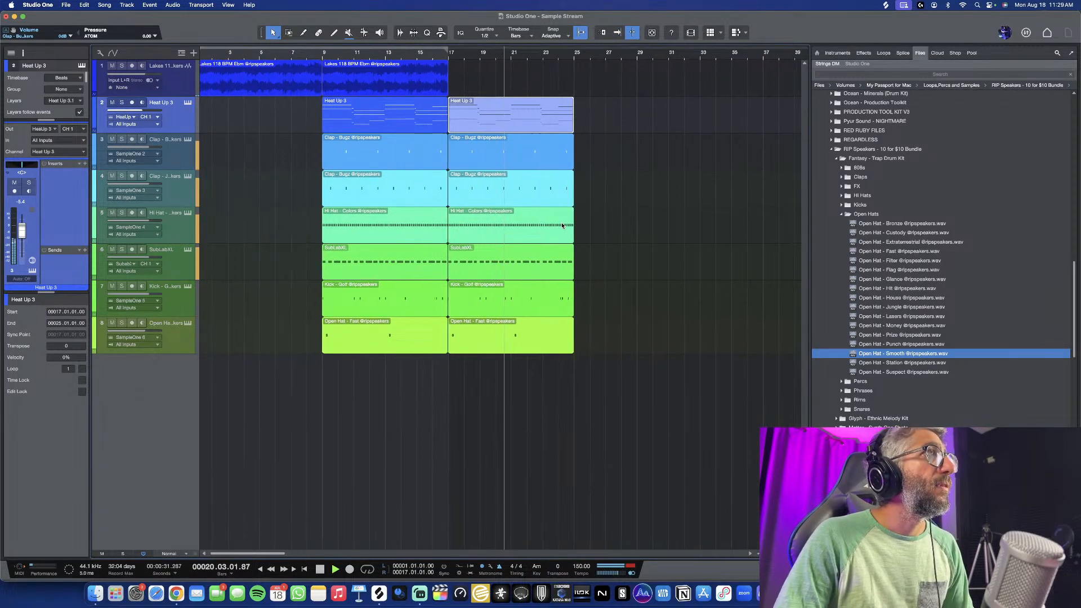
scroll(561, 226, down, 1)
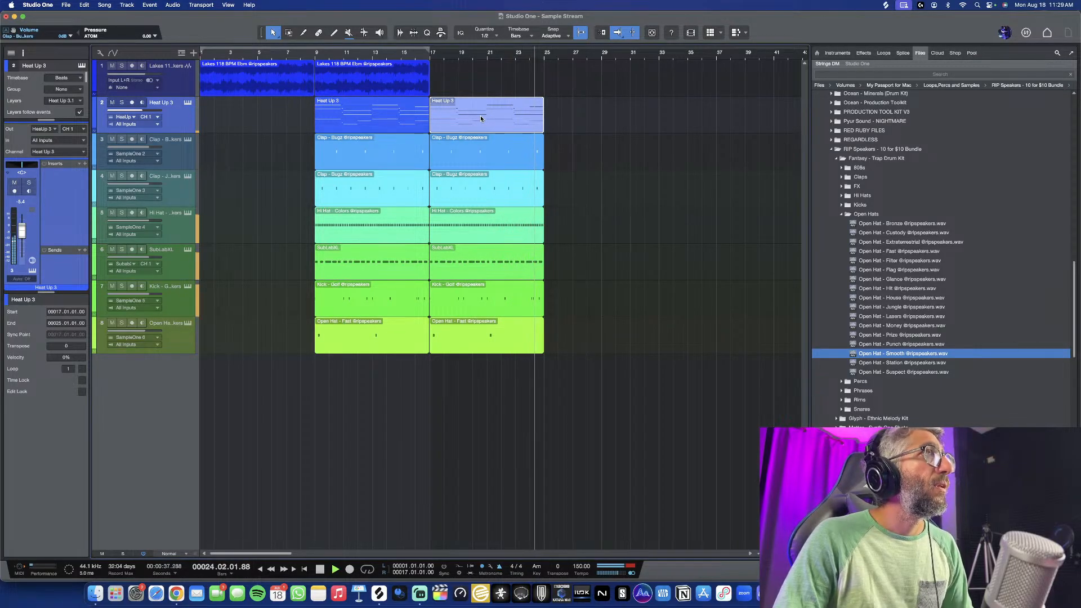
key(space)
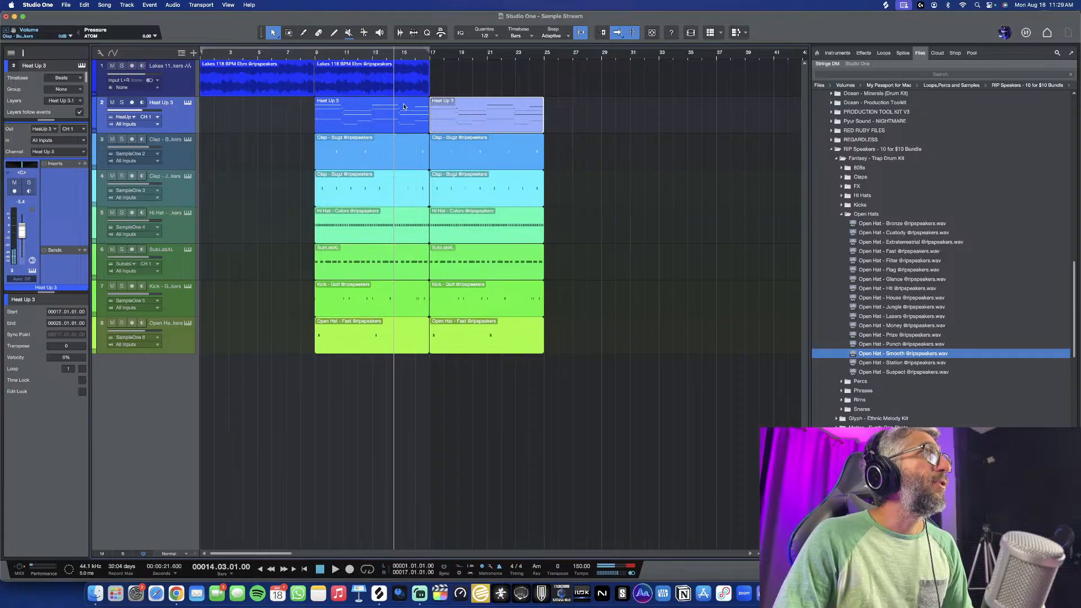
Mix down the second Heat Up 3 event to audio and insert Kickstart 2 on the new Mixdown track.
right_click(471, 111)
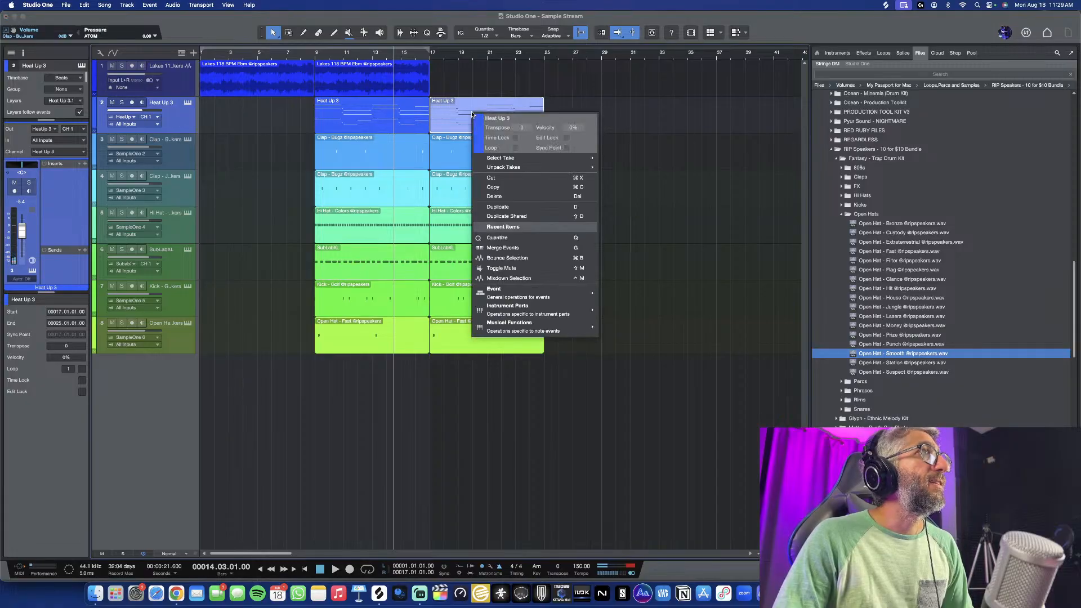
click(523, 280)
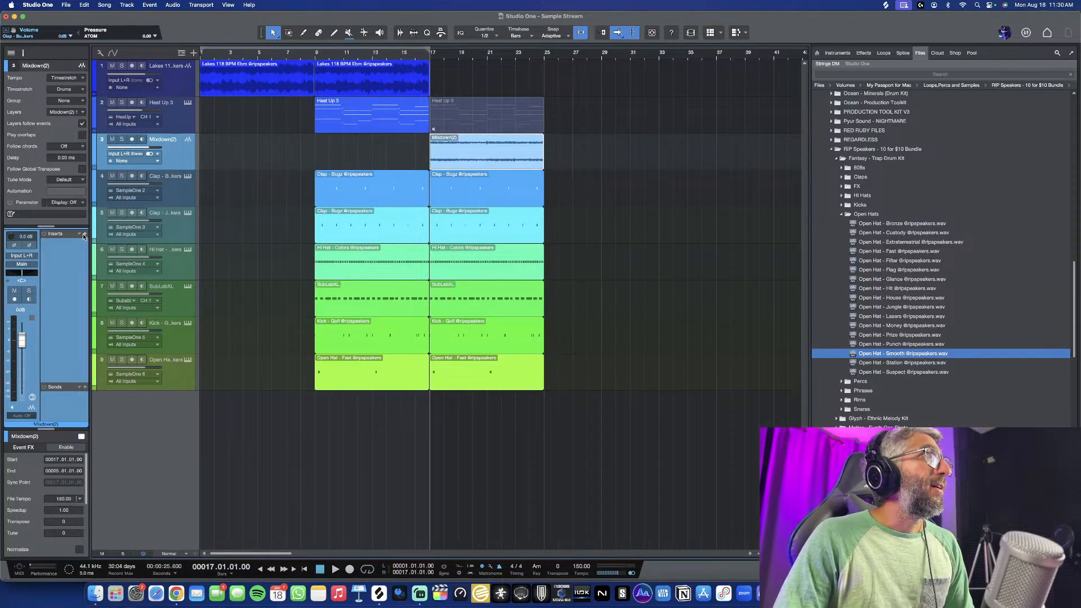
click(84, 236)
text(kick)
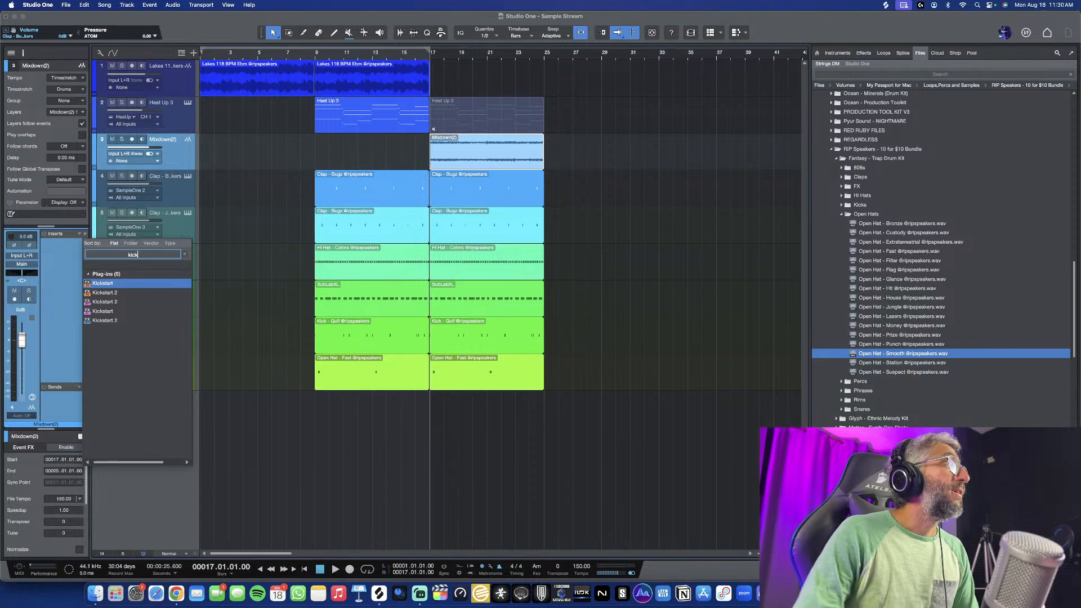
click(114, 293)
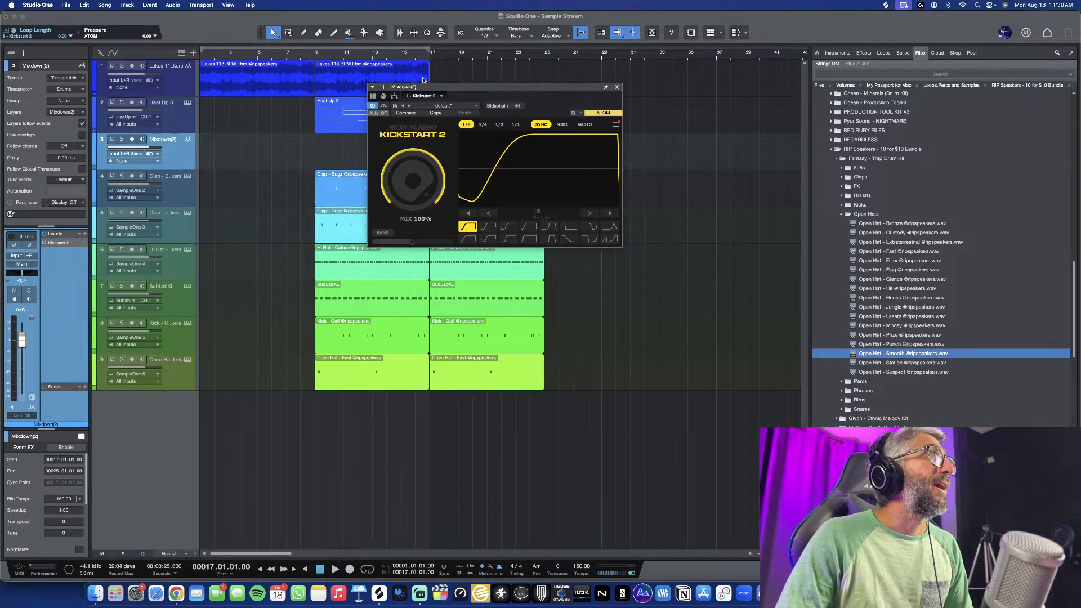
Set Kickstart 2 to a 1/4 rate and its mix to 87% while playing back, then close it.
key(space)
click(483, 124)
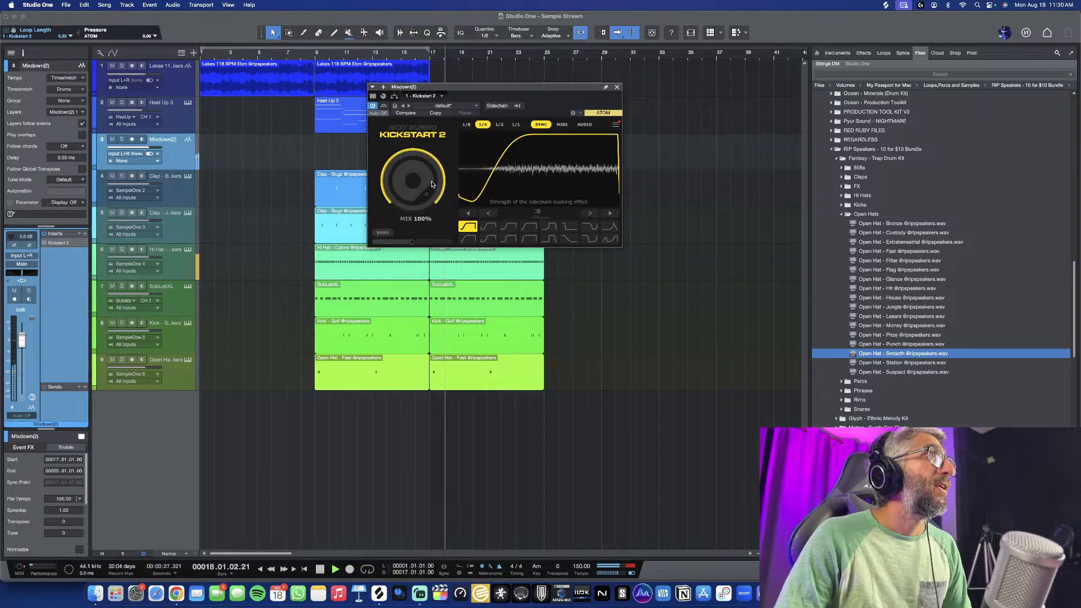
drag(432, 184, 431, 199)
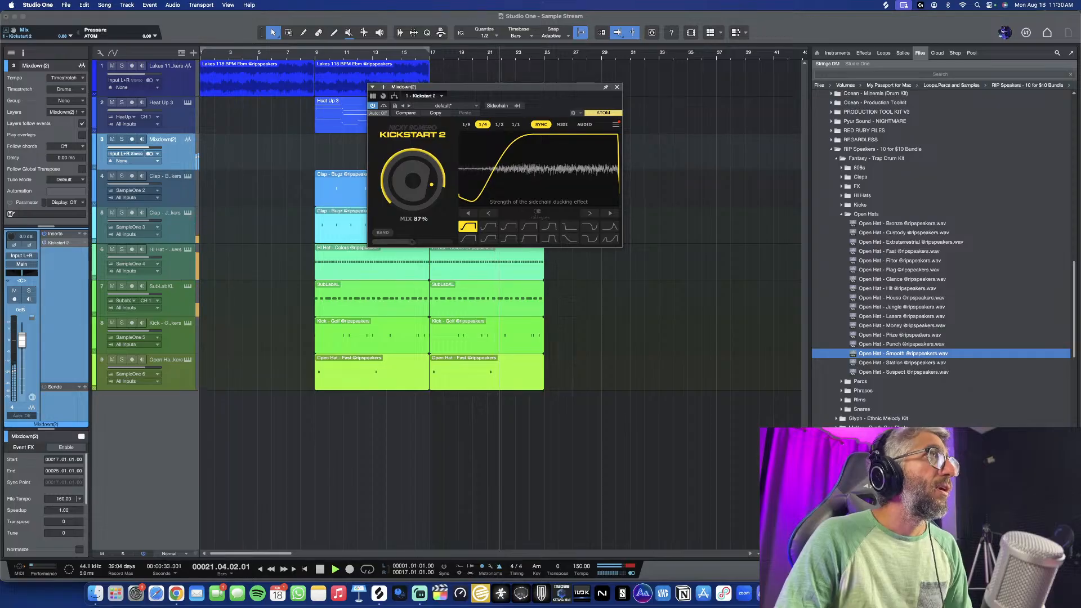
click(617, 87)
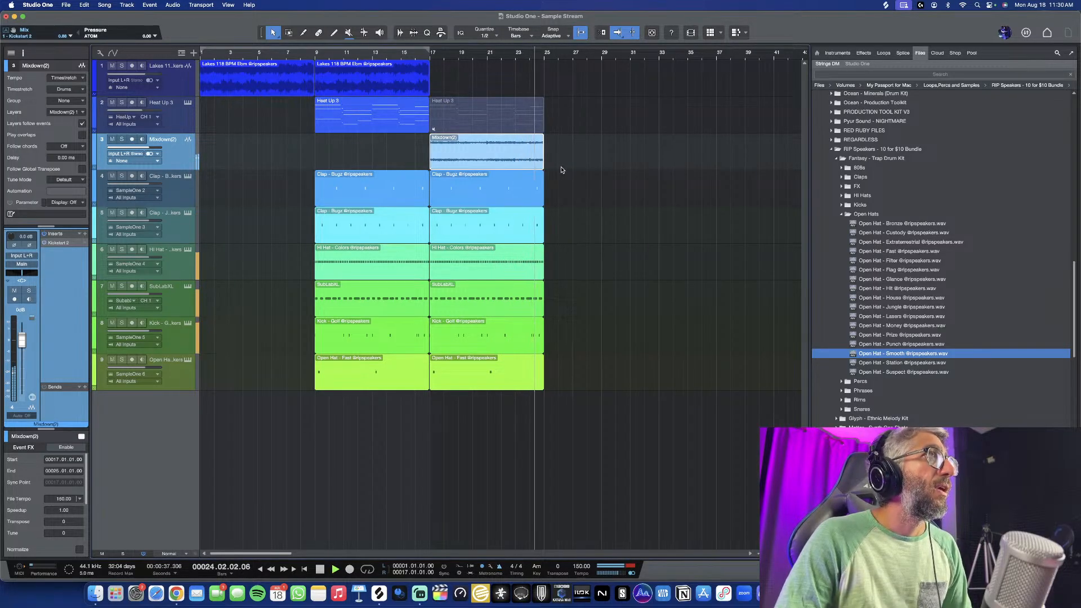
key(space)
key(w)
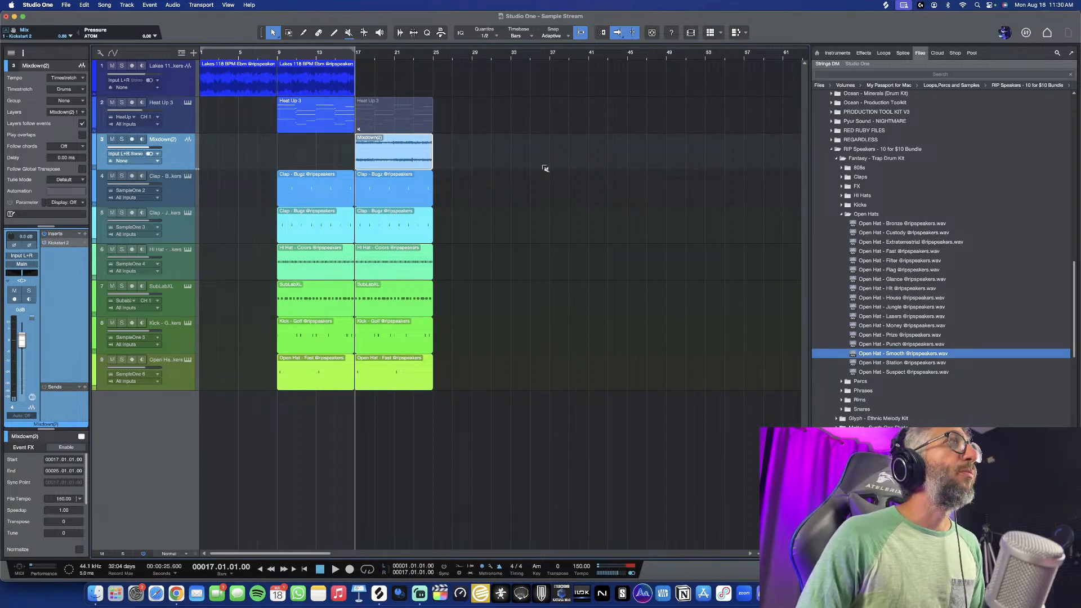
scroll(544, 167, down, 1)
click(304, 75)
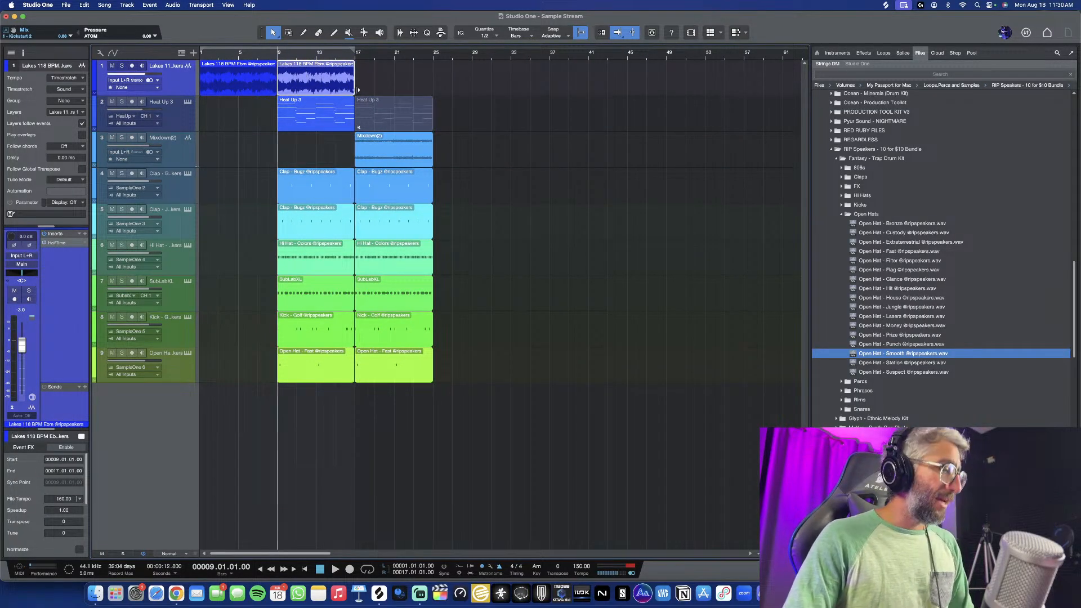
key(d)
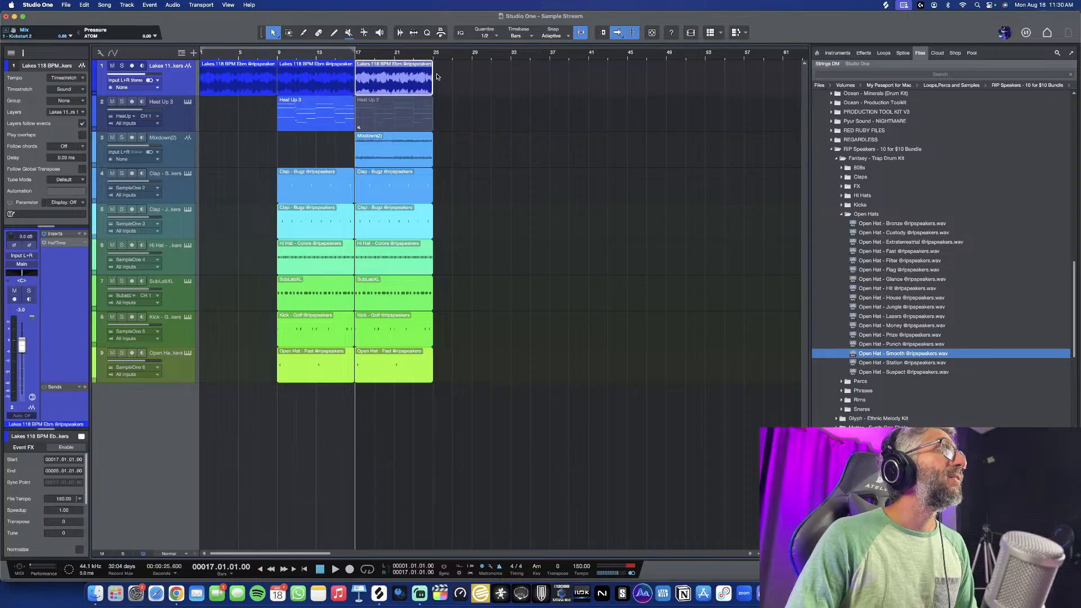
click(531, 89)
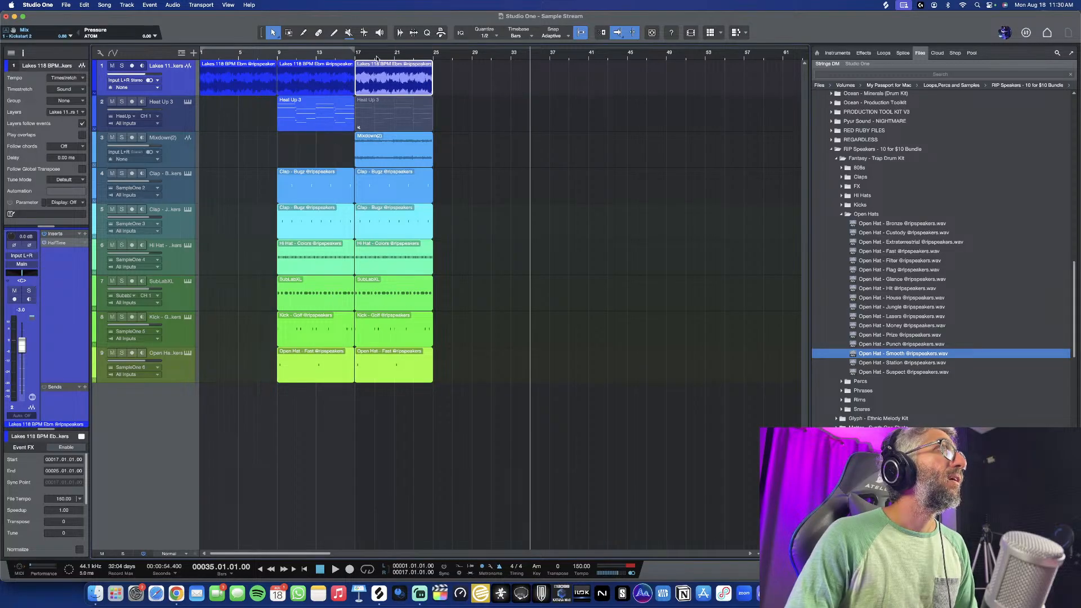
drag(379, 79, 460, 78)
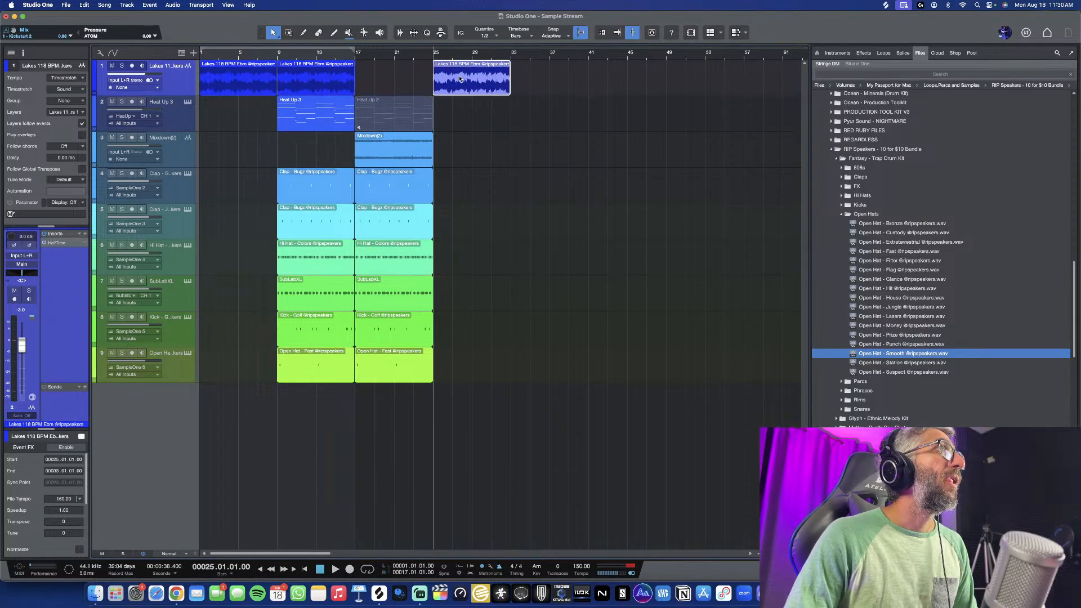
key(space)
Play the arrangement from the start with the loop range set to end at bar 25.
key(space)
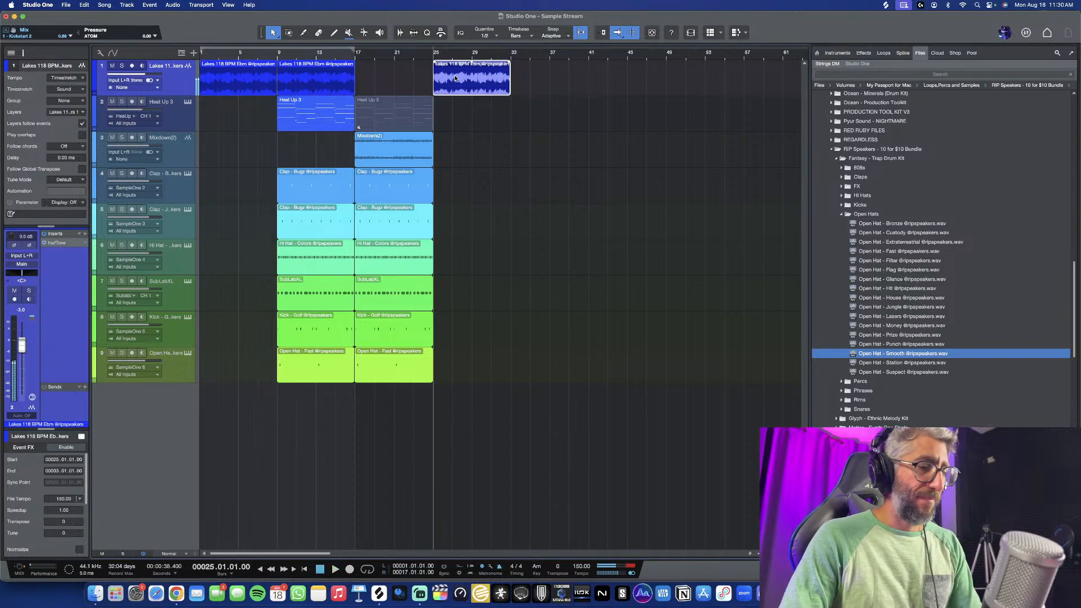
key(Delete)
key(comma)
key(space)
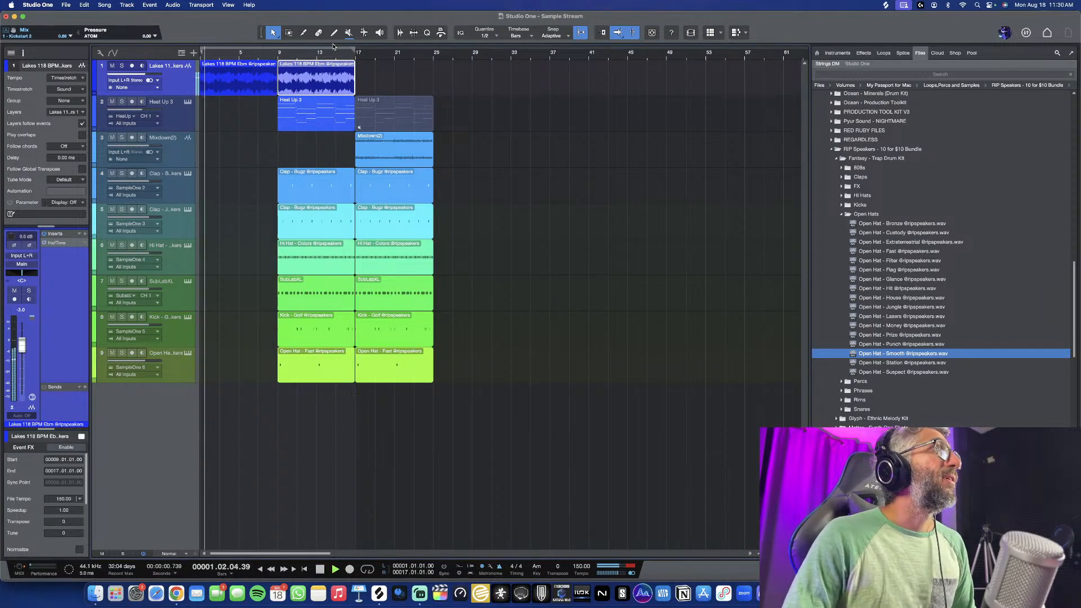
drag(354, 52, 434, 53)
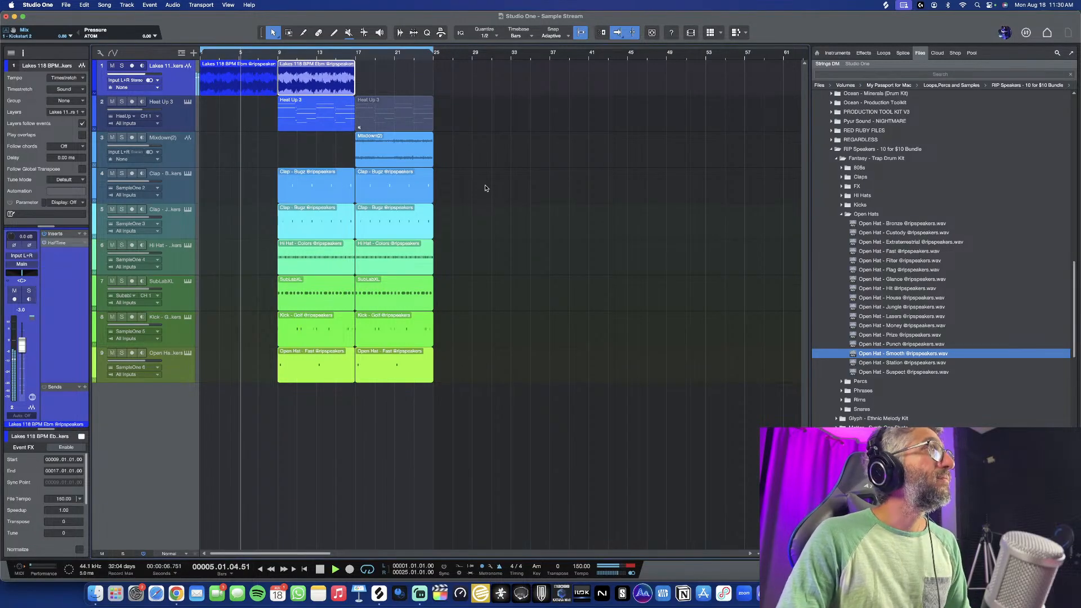
scroll(454, 196, up, 2)
scroll(454, 196, down, 1)
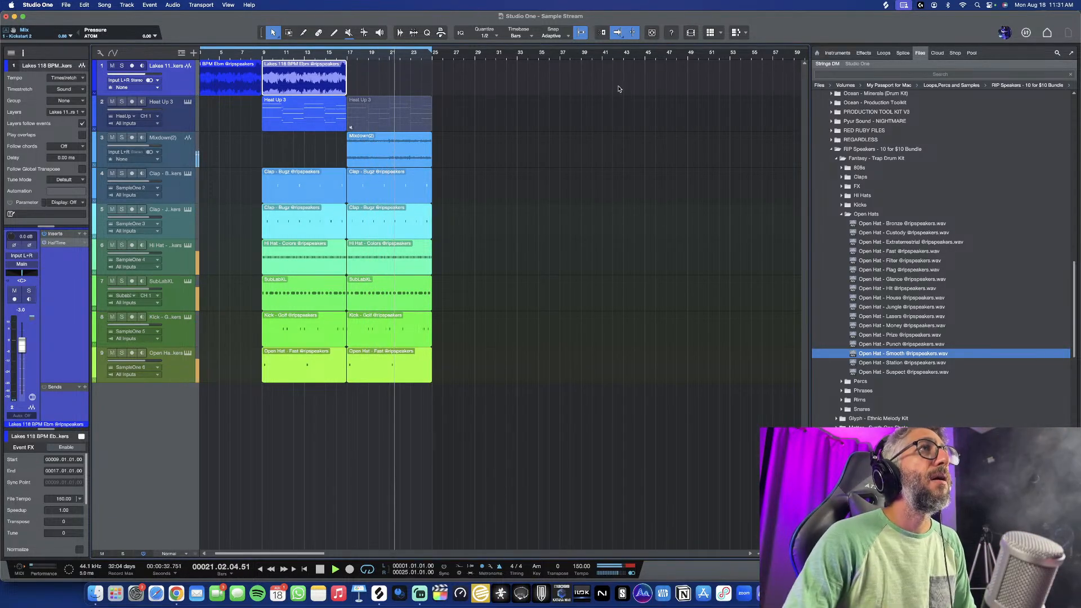
Open the FX folder of the Fantasy Trap Drum Kit and preview the Clubber sample, then stop playback.
click(841, 187)
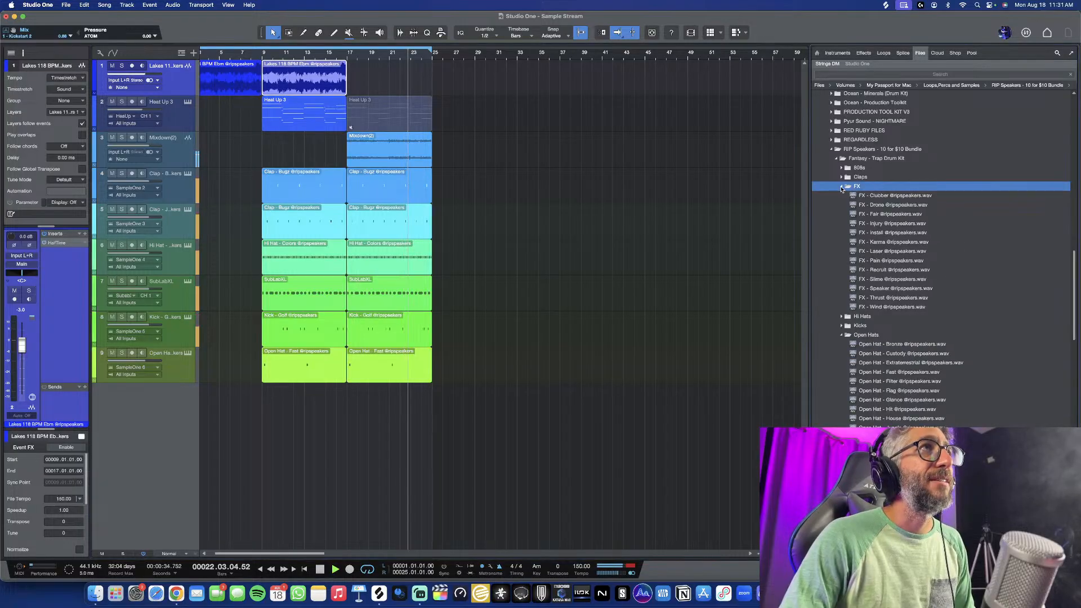
click(870, 197)
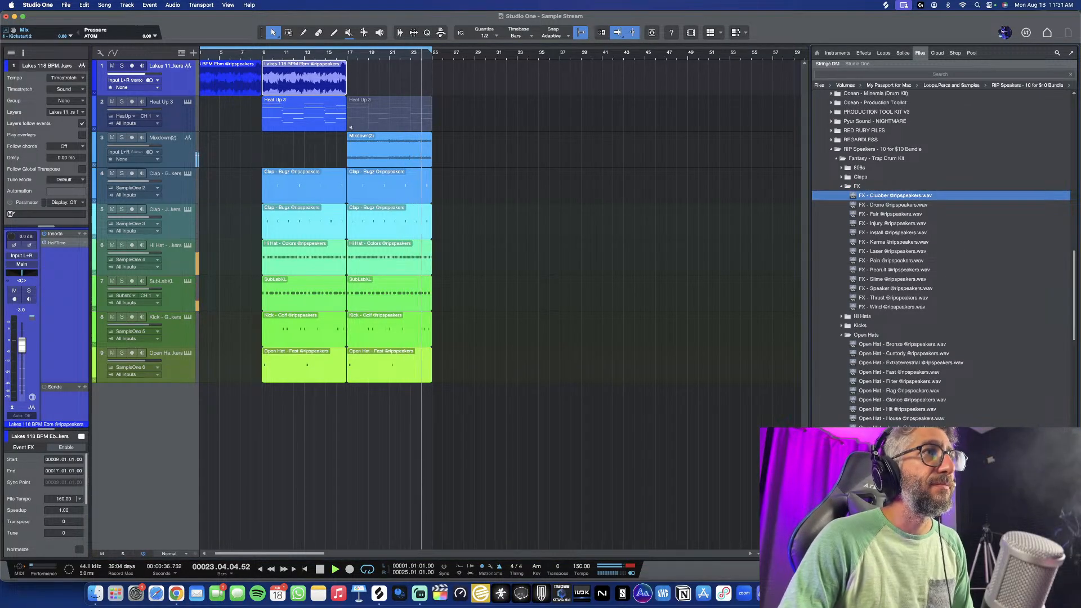
key(space)
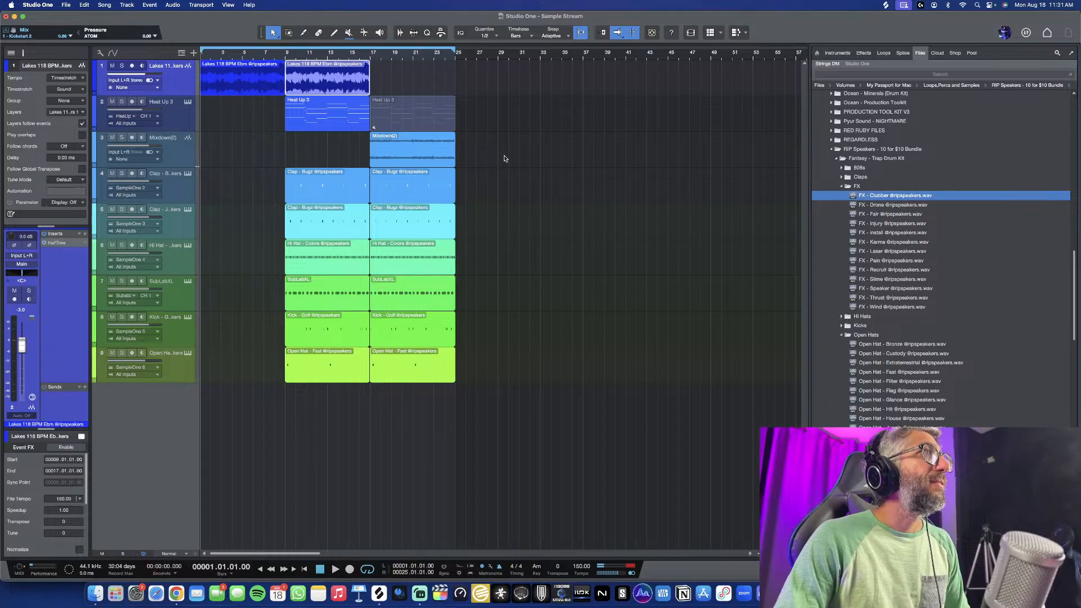
Duplicate the Mixdown and drum events of bars 17–25 to fill bars 25–33.
drag(505, 136, 410, 387)
key(d)
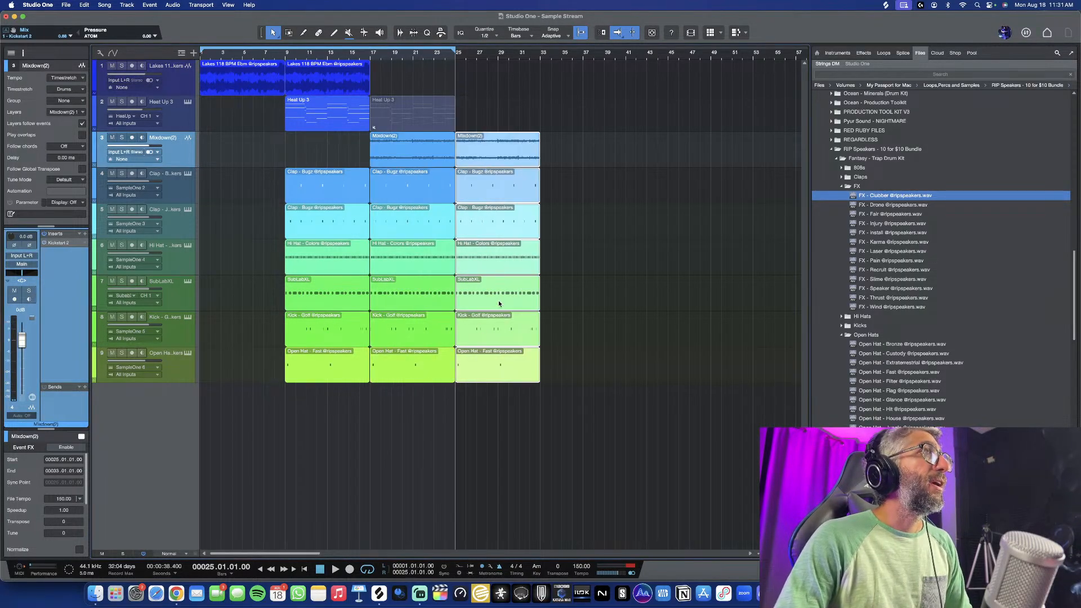
Delete the hi-hat, kick and open hat events from the new bars 25–33 section.
click(510, 268)
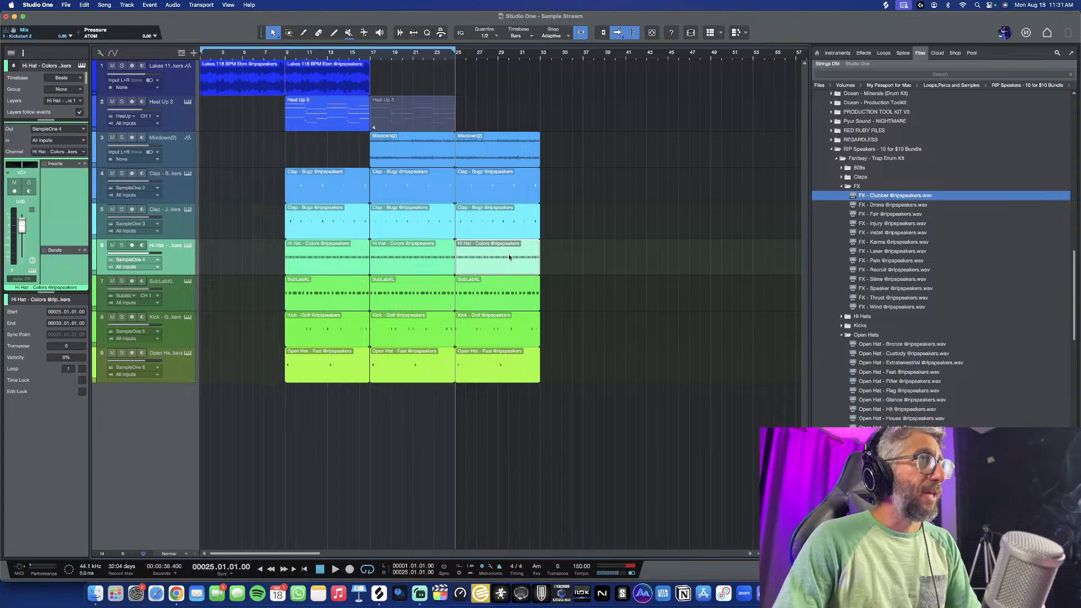
key(Delete)
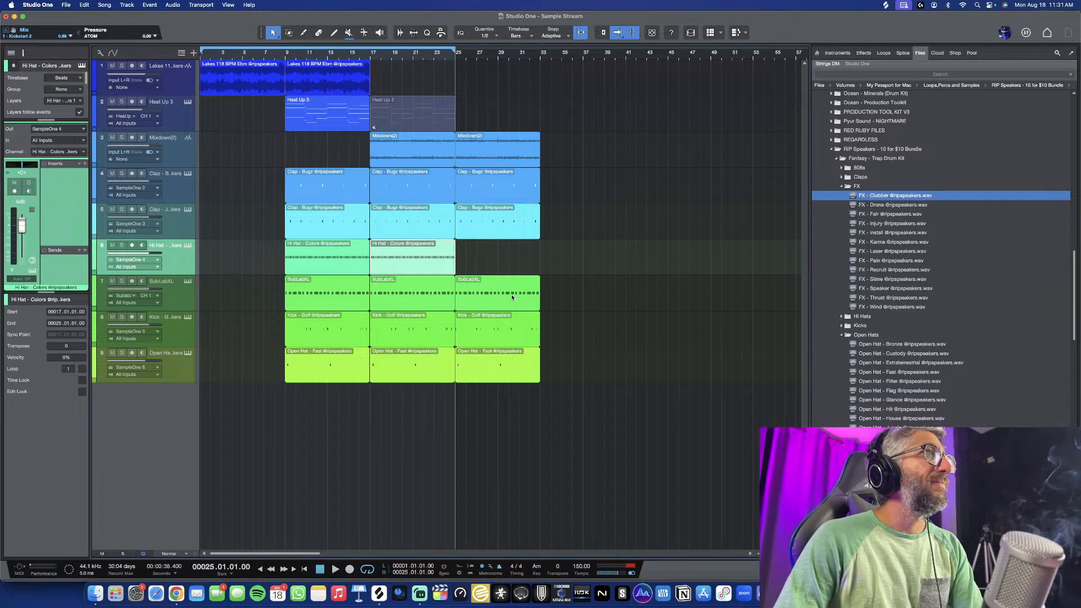
click(504, 332)
key(Delete)
click(504, 366)
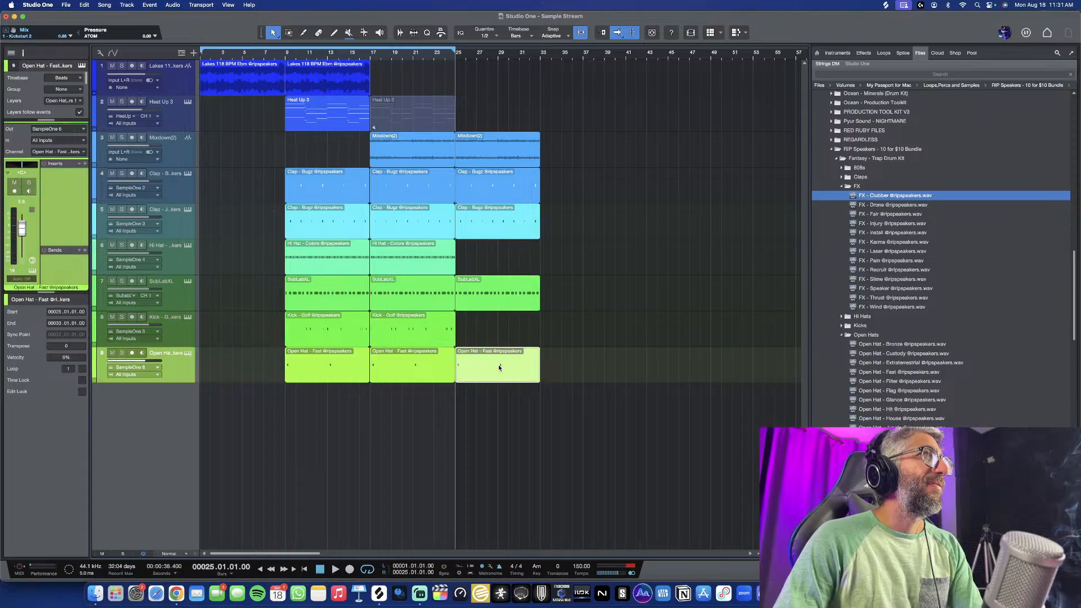
key(Delete)
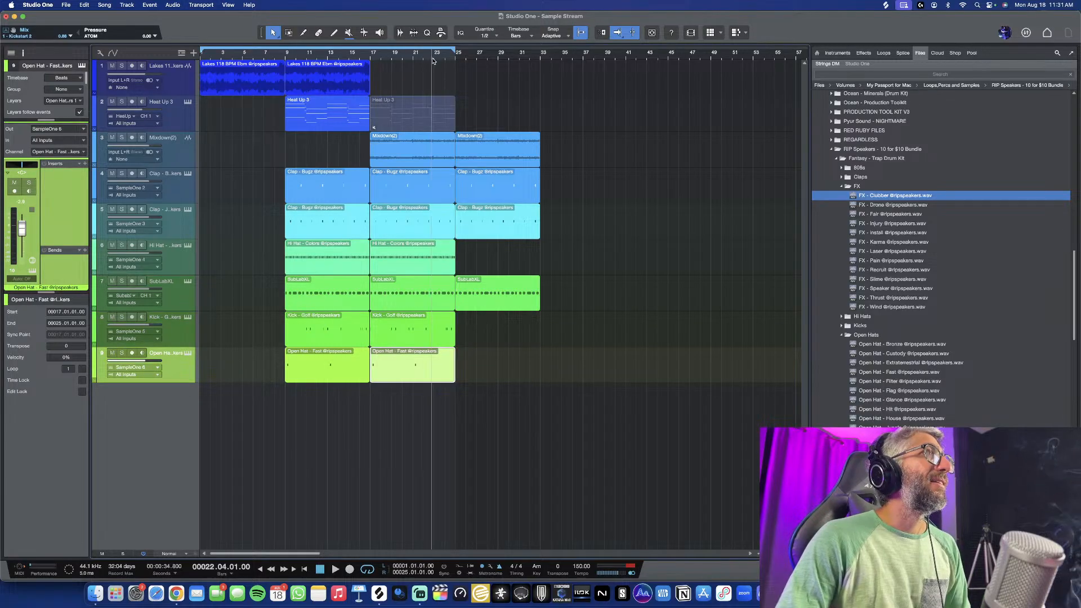
Play the arrangement while auditioning the FX samples in the folder, then stop playback.
key(space)
scroll(483, 335, up, 2)
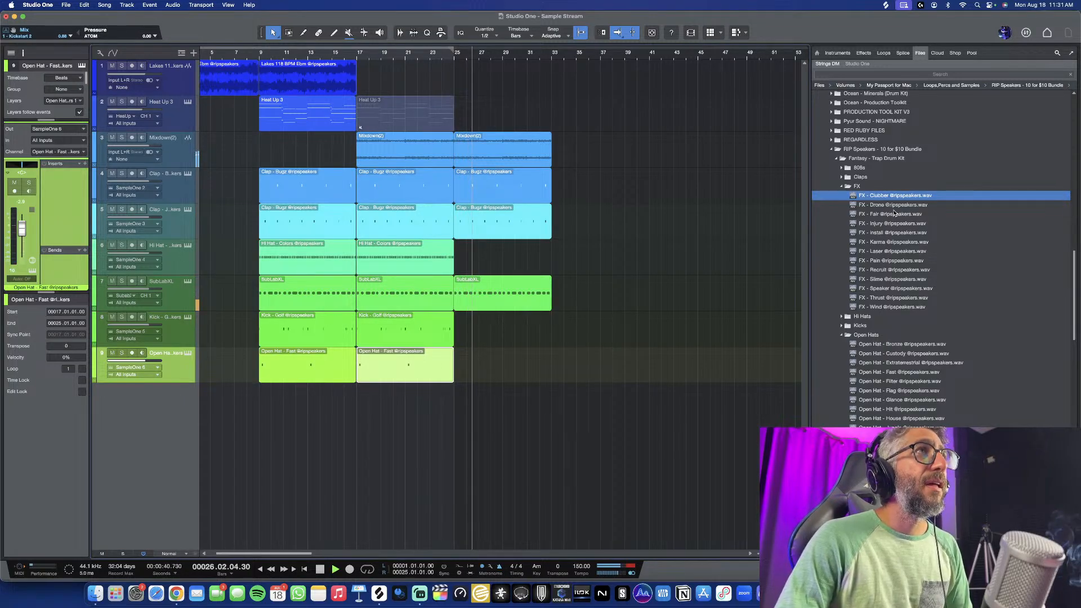
click(871, 207)
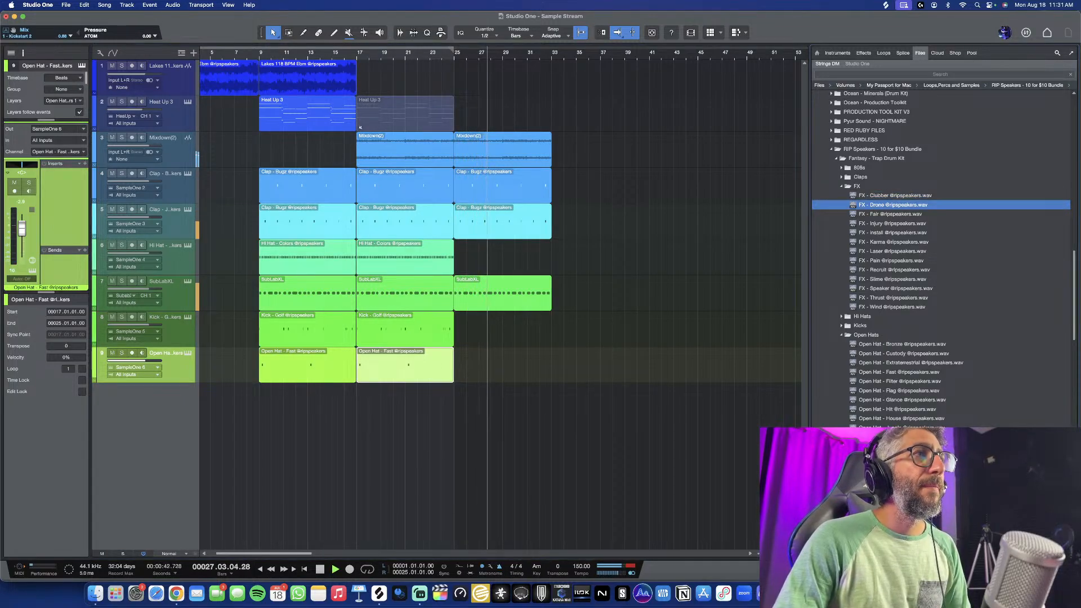
click(885, 214)
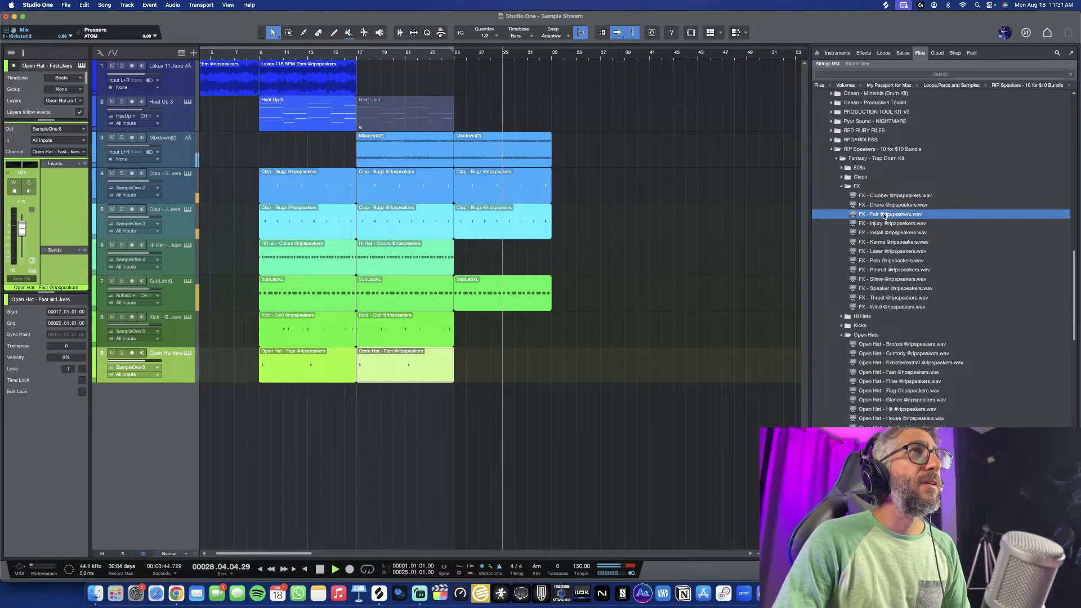
click(885, 224)
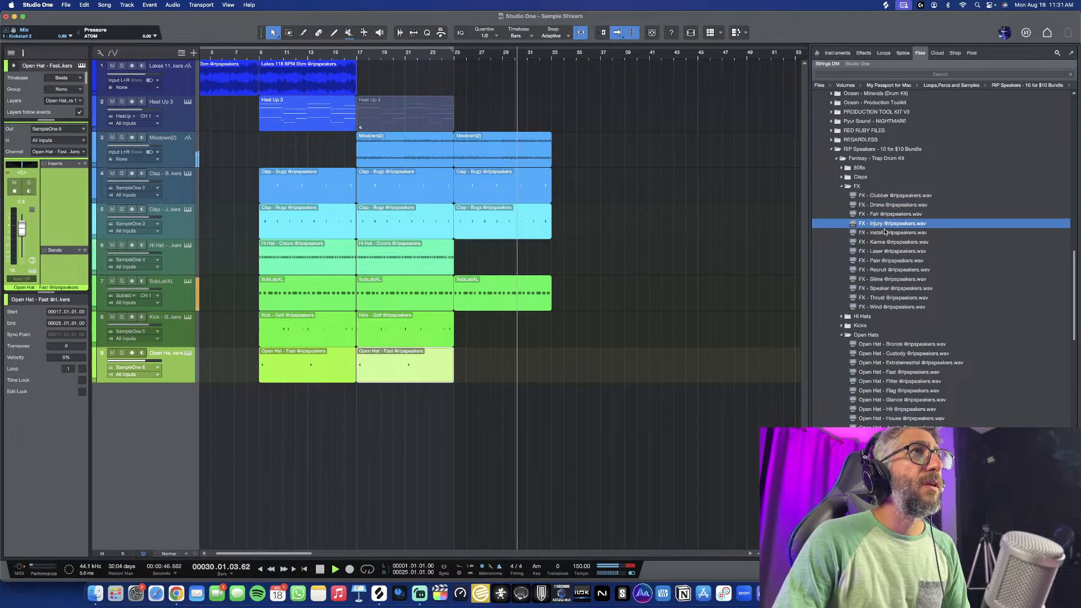
click(886, 232)
click(887, 242)
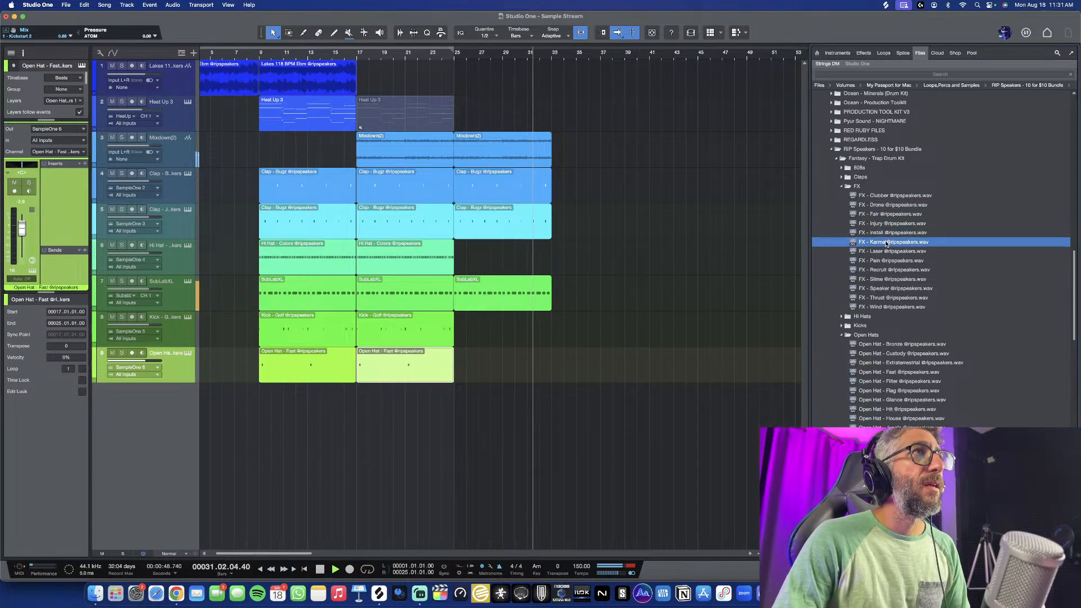
click(886, 232)
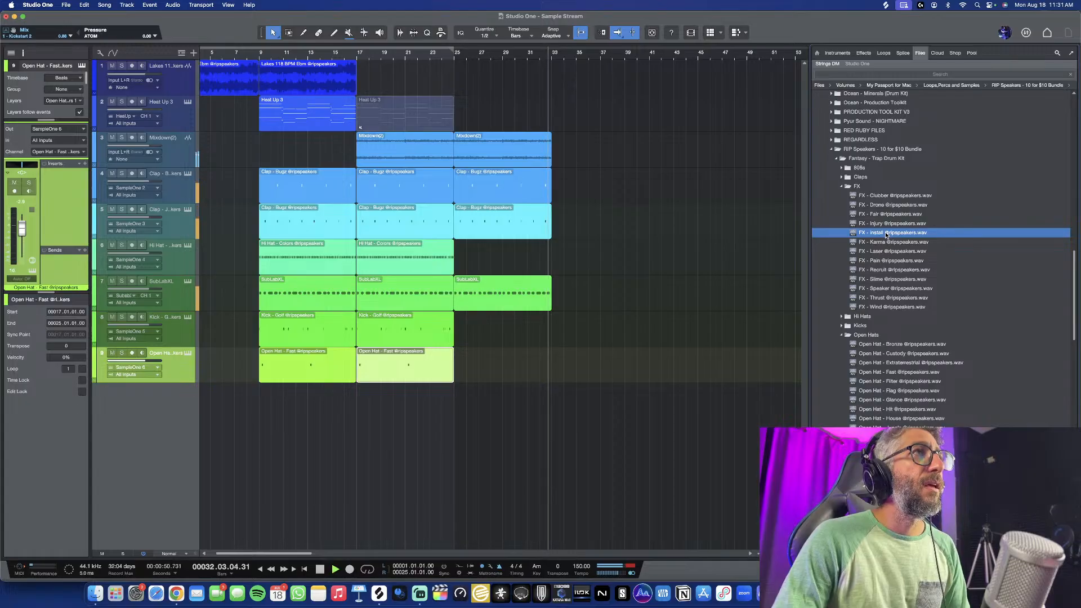
key(space)
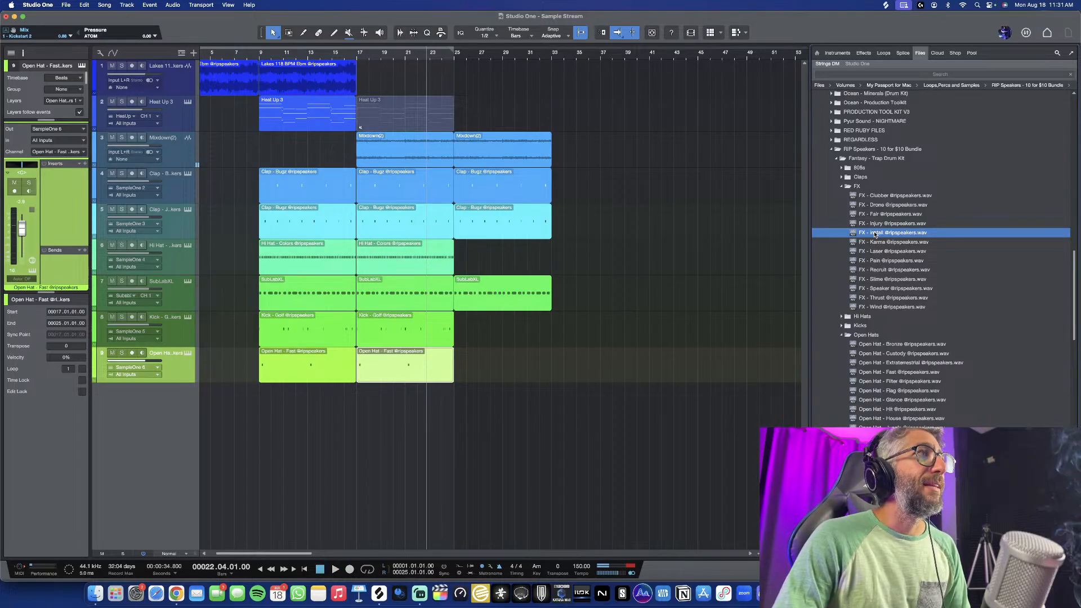
Add the FX - Install sample on a new track and place it at bar 27.
drag(874, 235, 549, 467)
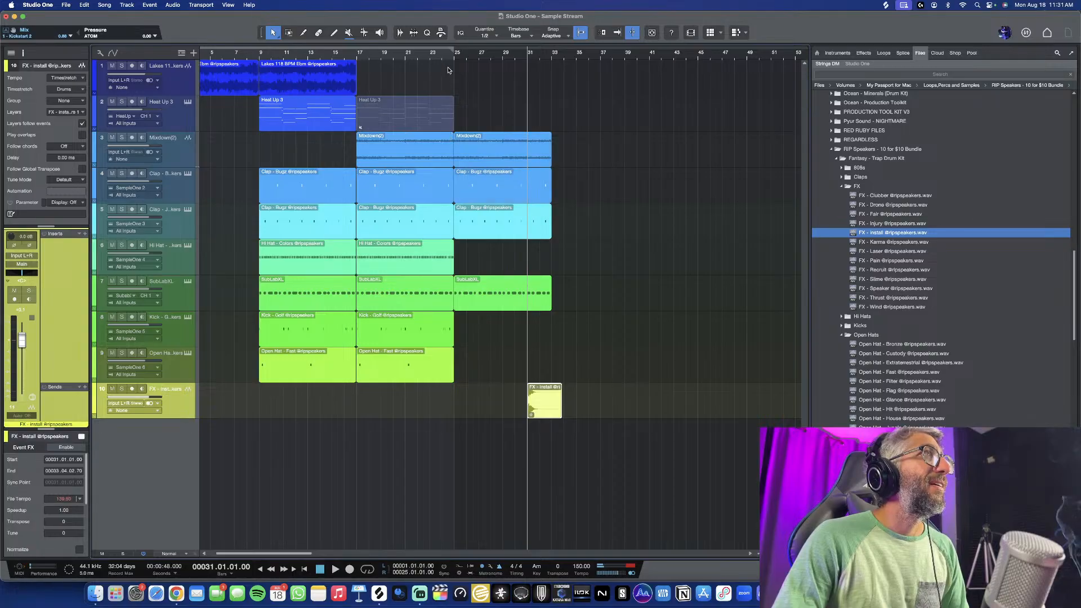
key(space)
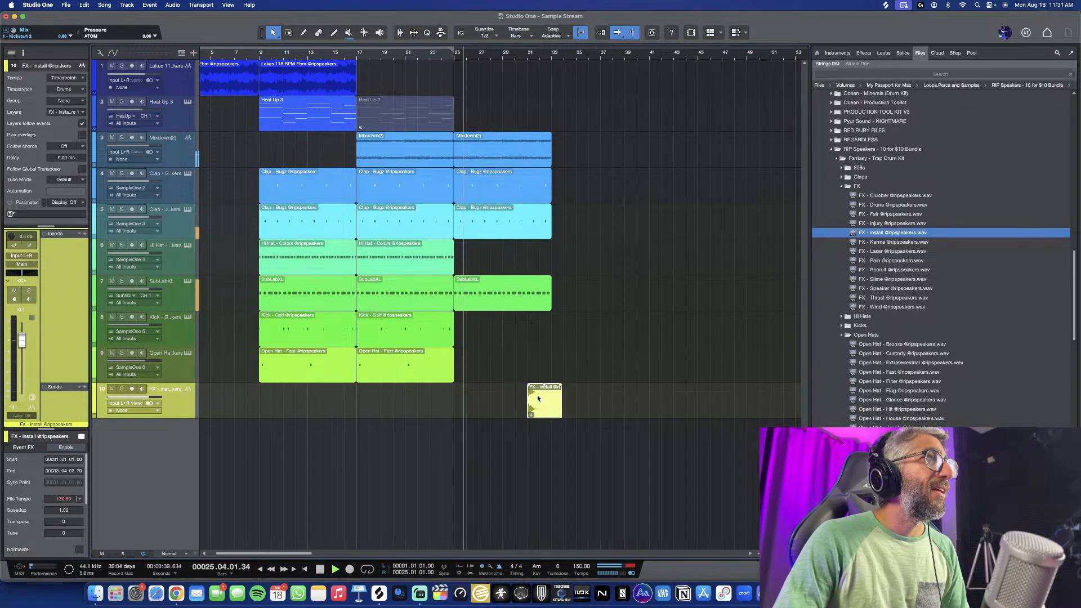
drag(537, 398, 490, 404)
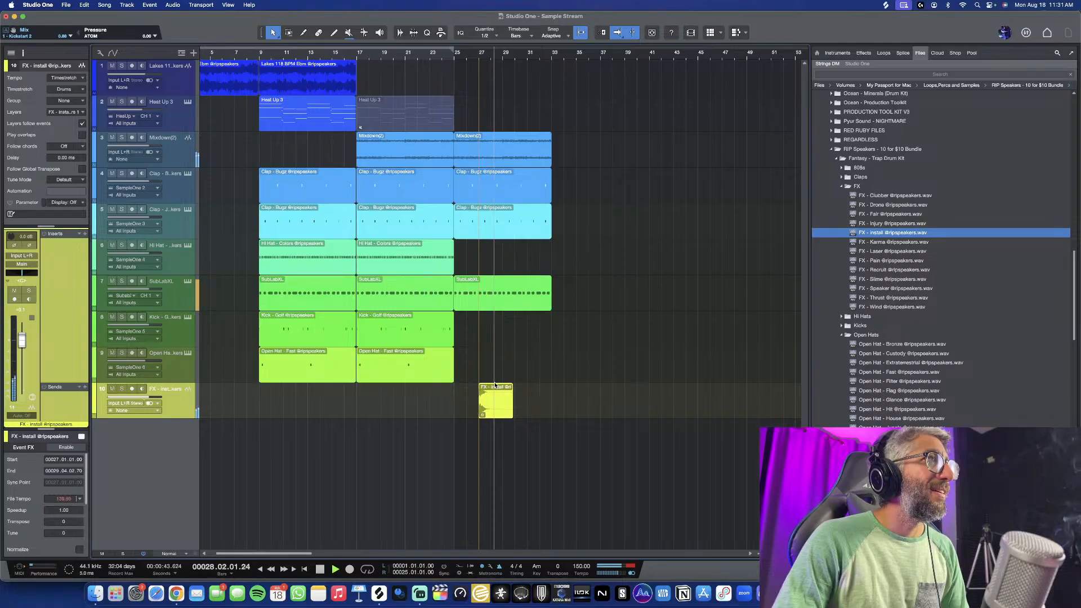
Copy the FX - Install event to bar 32 and play it back.
drag(496, 386, 560, 401)
key(space)
key(space)
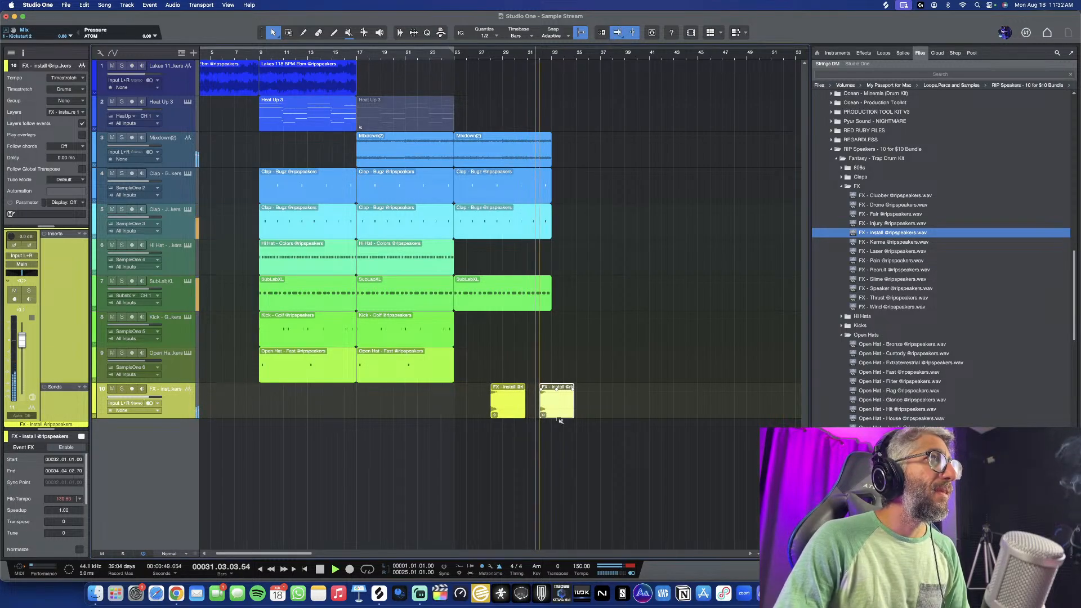
Play the arrangement from the start to review the new section with the FX hits.
scroll(556, 419, up, 3)
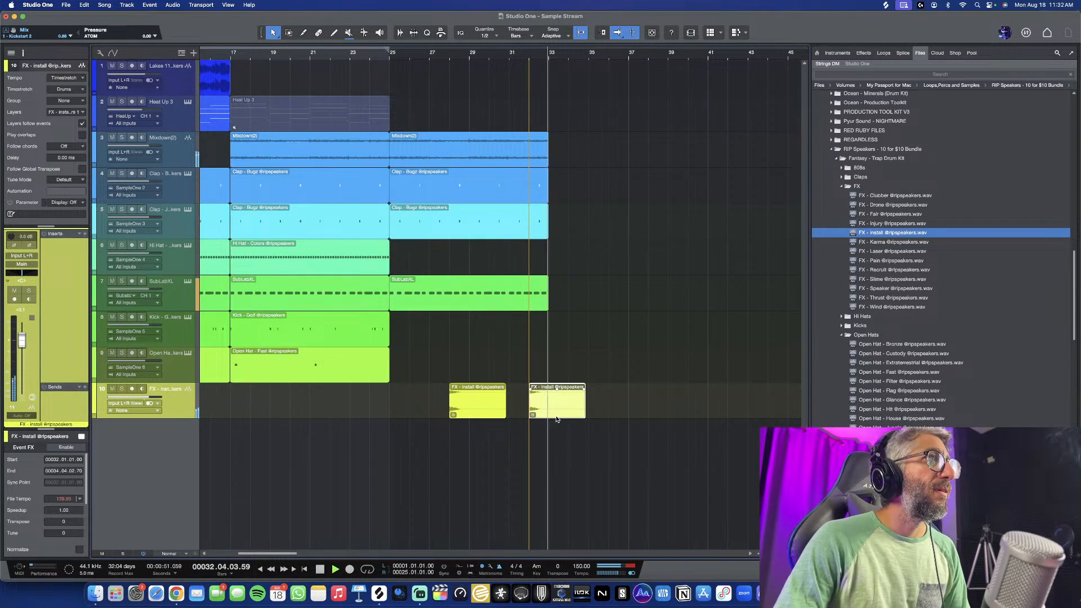
scroll(556, 419, down, 5)
key(space)
key(comma)
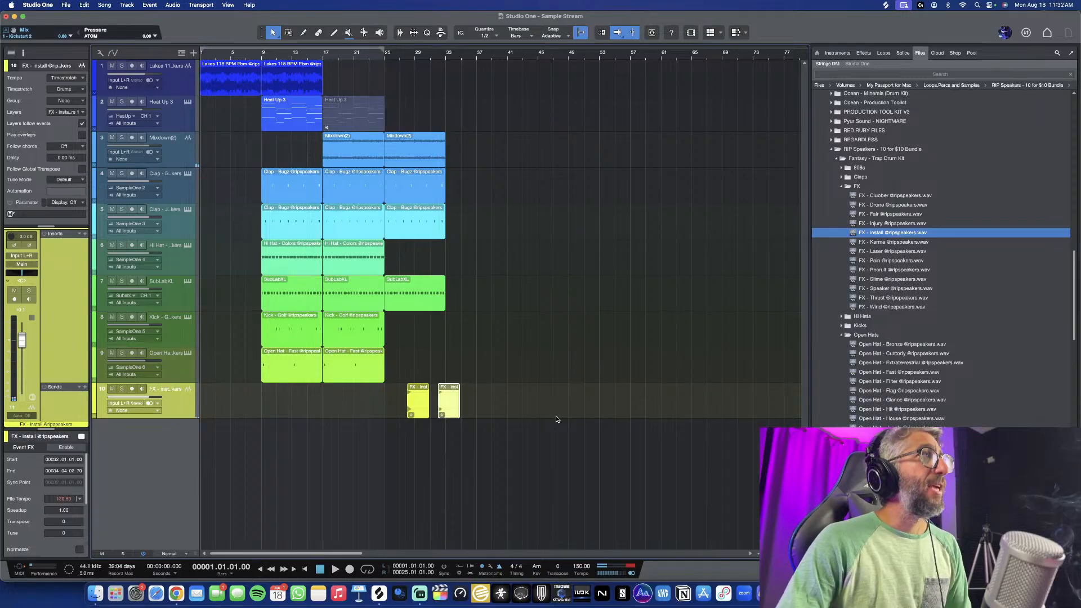
key(space)
scroll(549, 391, down, 1)
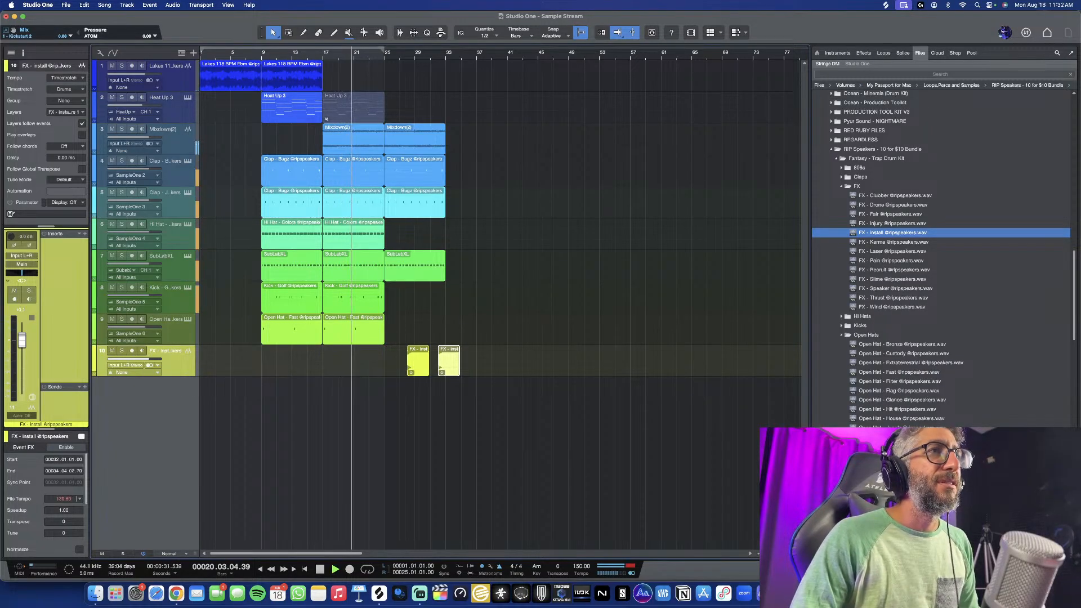
Check the Instagram live video comments in Chrome and return to the arrangement.
click(966, 593)
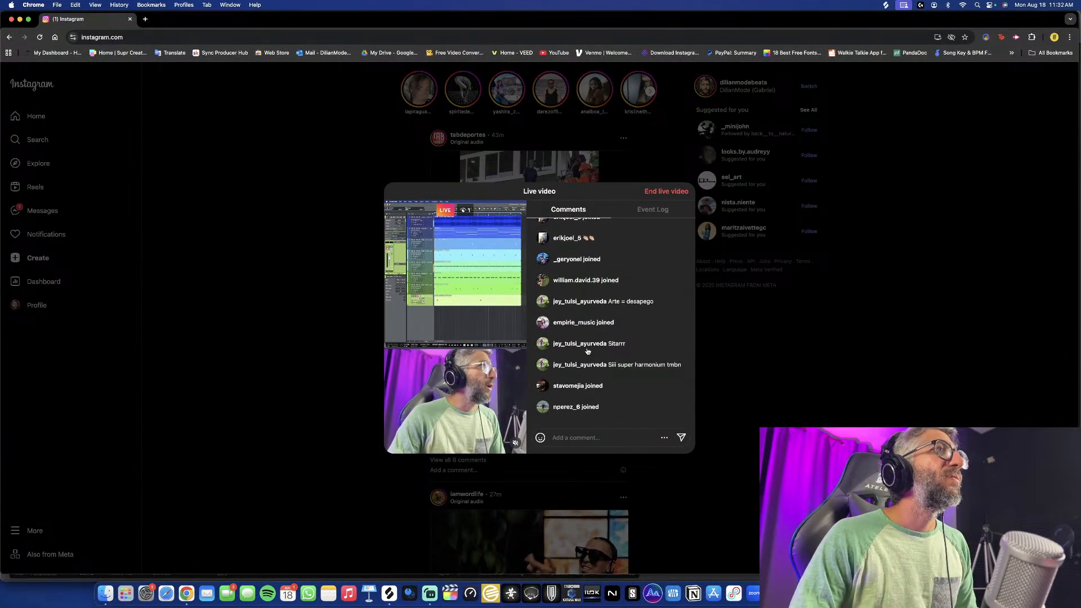
click(21, 20)
scroll(490, 396, down, 1)
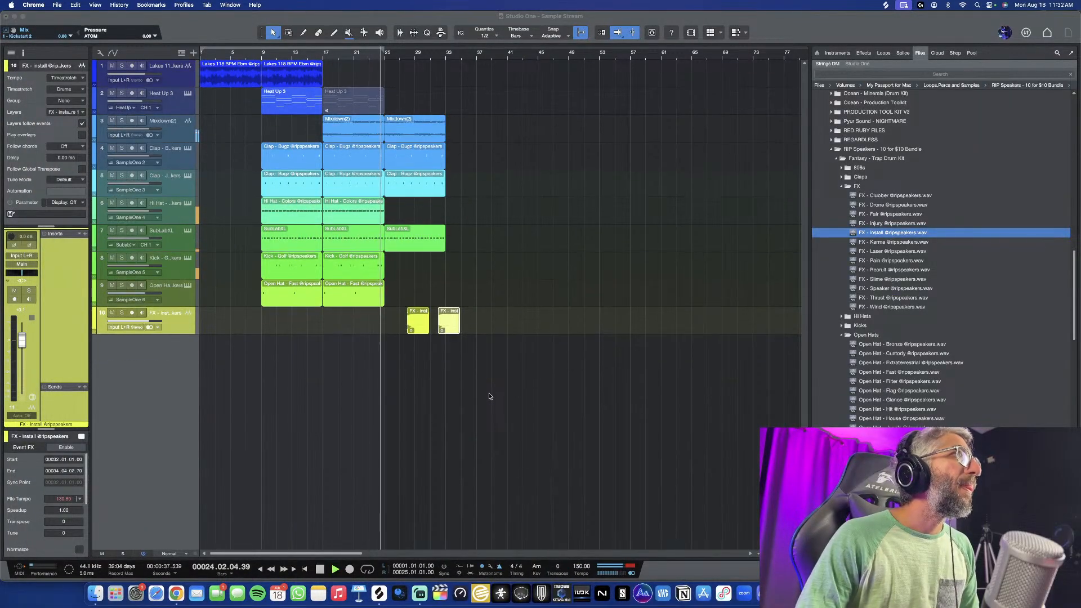
scroll(489, 397, down, 1)
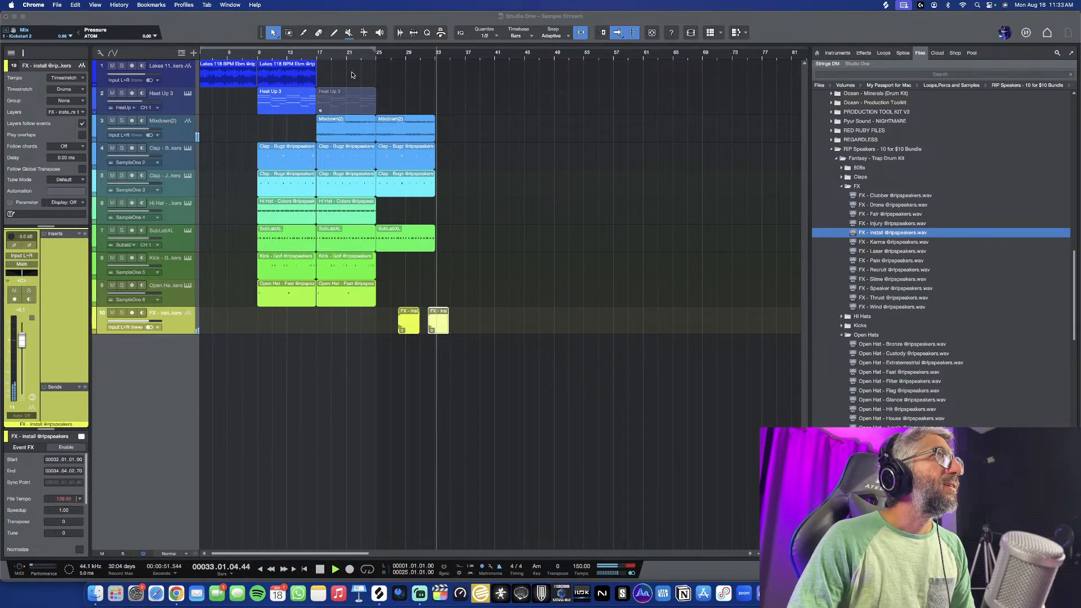
Return to the song start and play the arrangement.
click(338, 389)
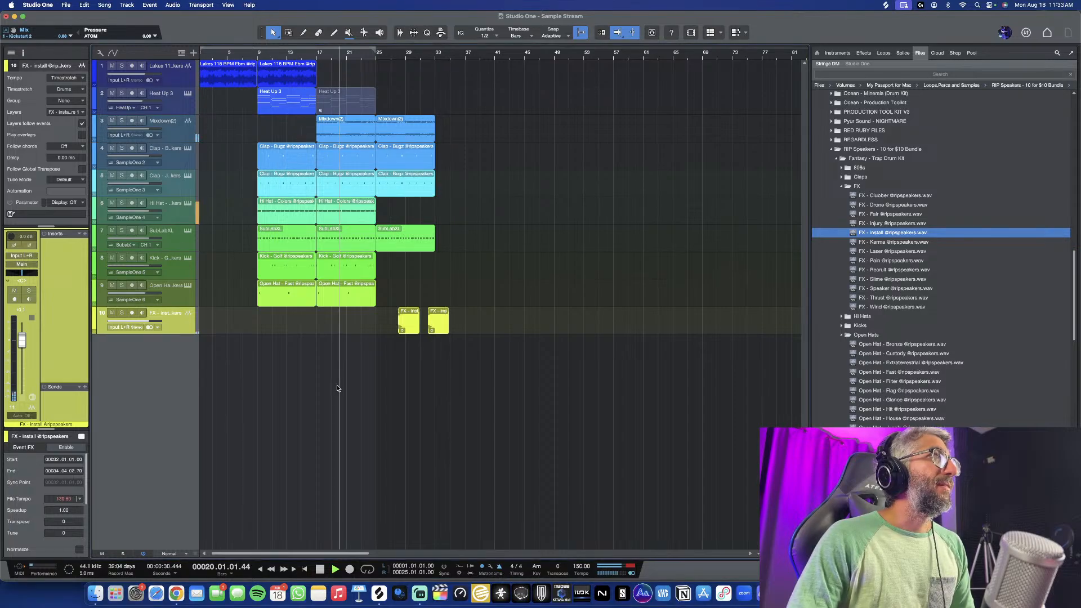
key(comma)
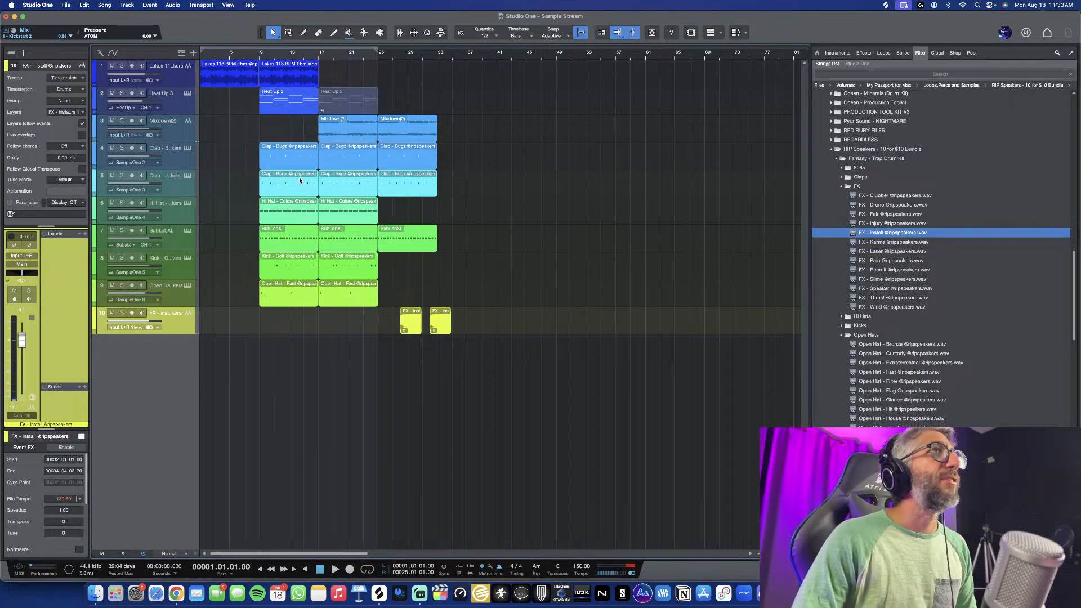
key(space)
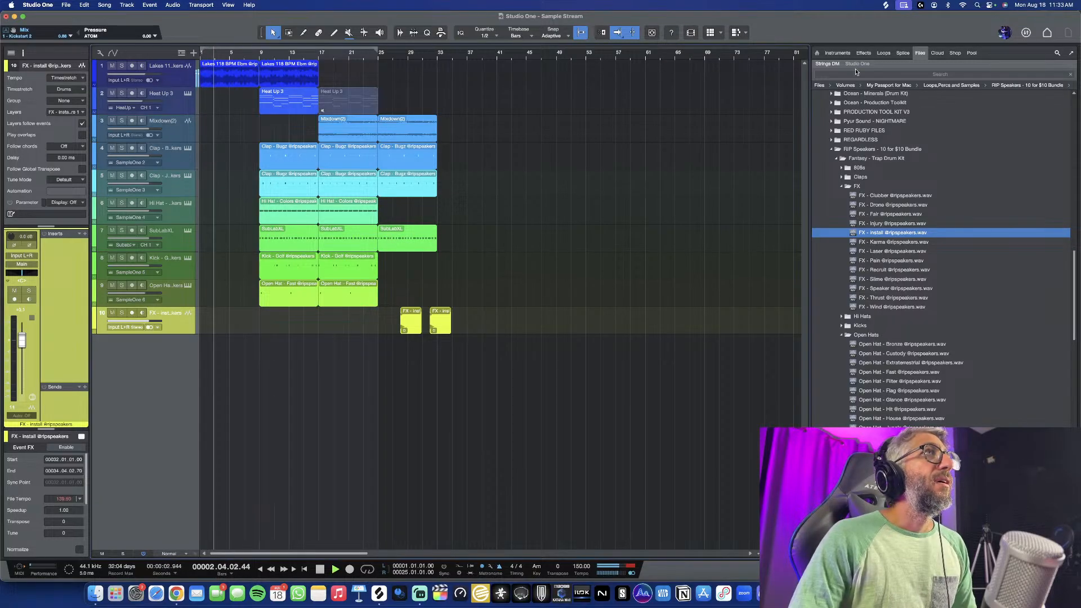
Add an ANA 2 instrument track from the instruments browser.
click(838, 53)
scroll(871, 207, up, 15)
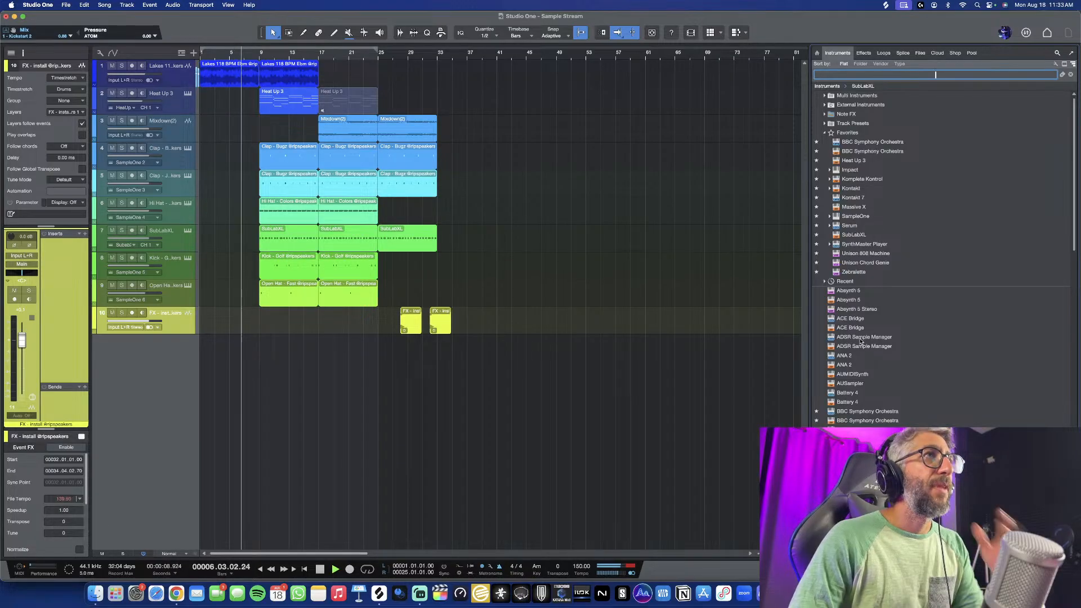
drag(843, 367, 133, 389)
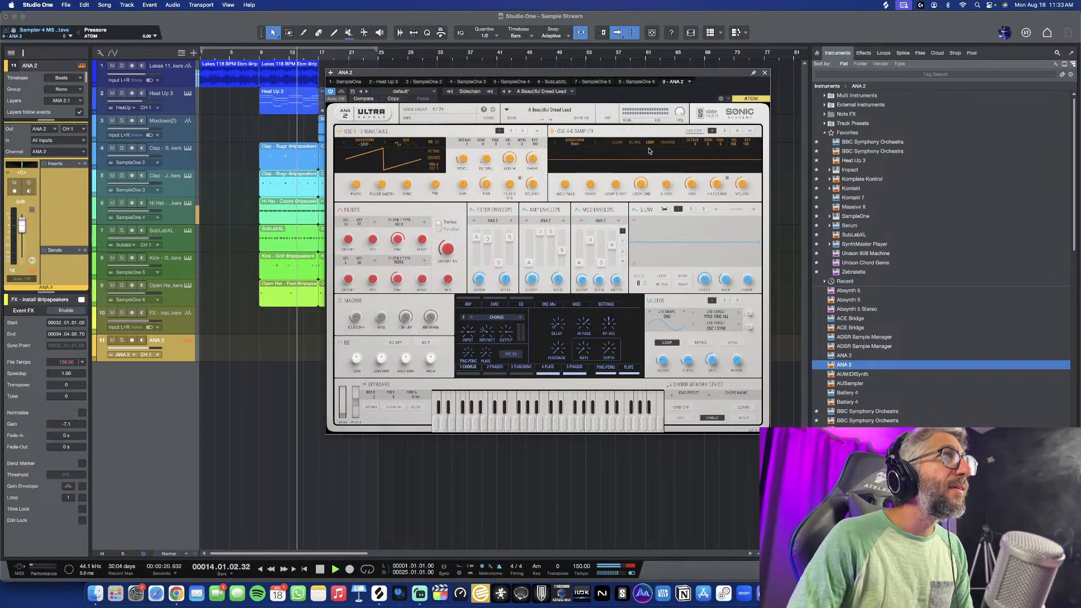
Load the Brass preset Bad Boy in ANA 2 and record-arm its track.
click(552, 112)
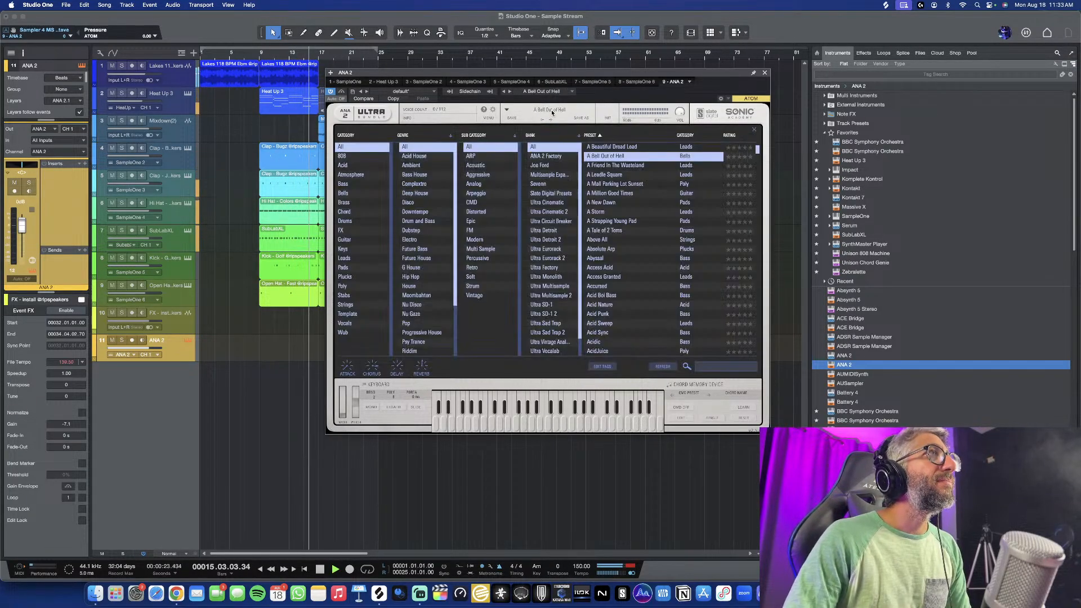
click(360, 202)
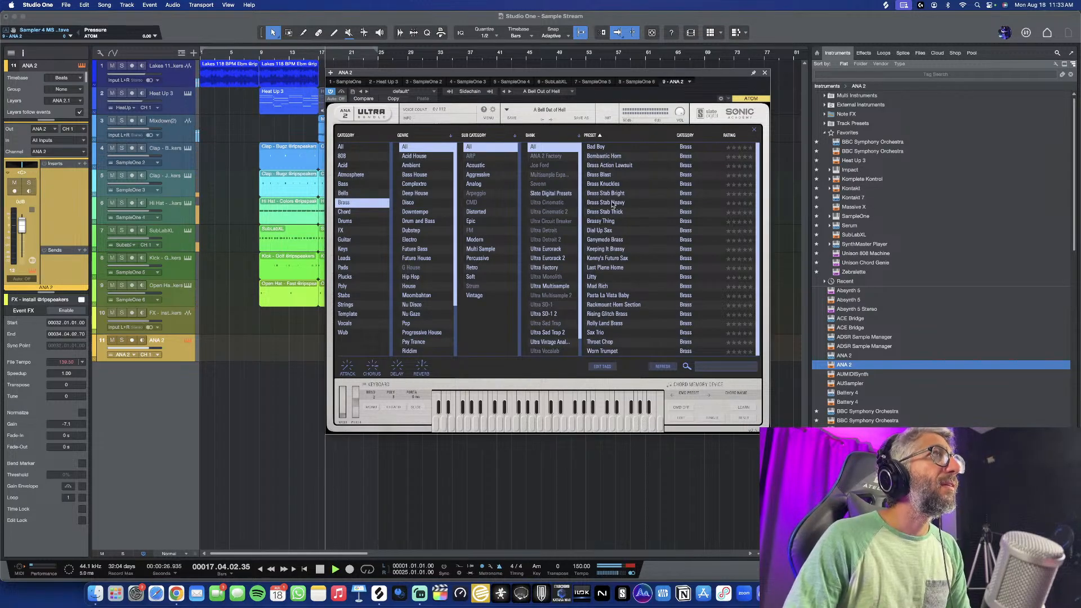
click(615, 149)
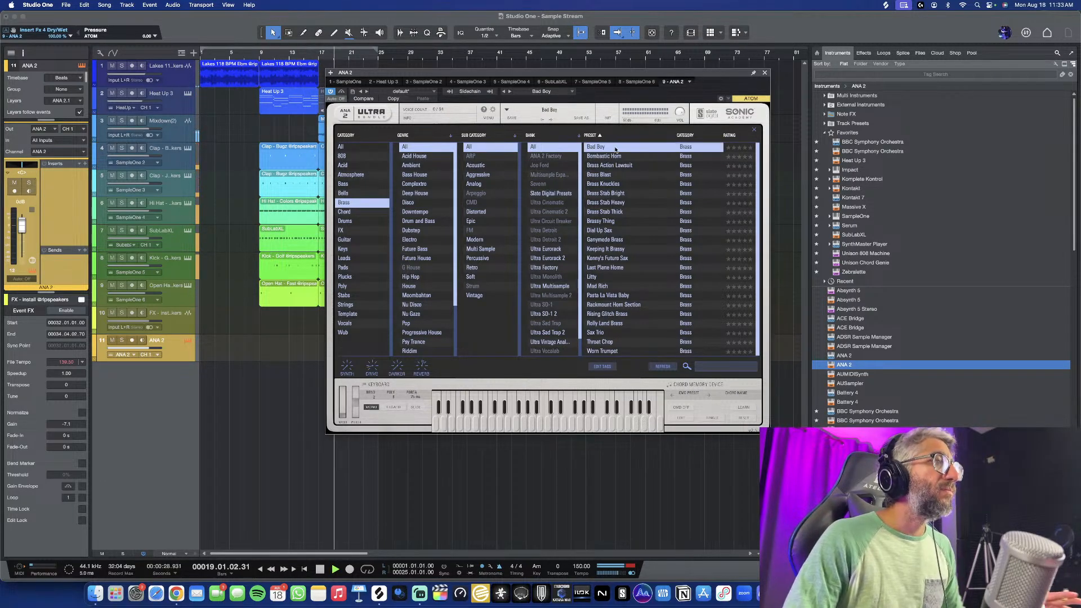
click(134, 341)
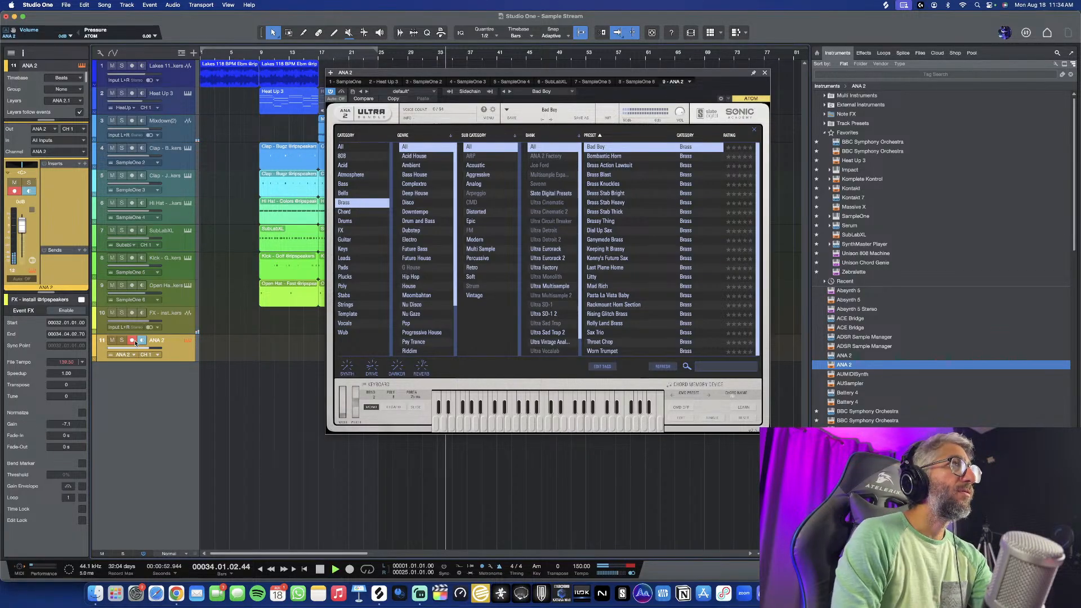
key(comma)
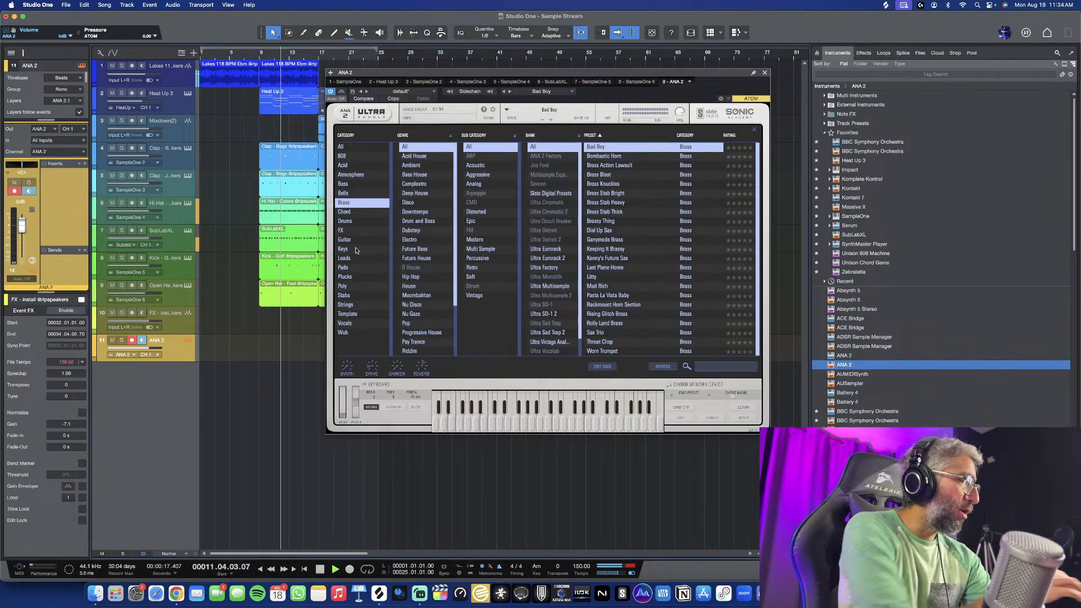
Record a brass part on the ANA 2 track and close the instrument window.
key(KP_Multiply)
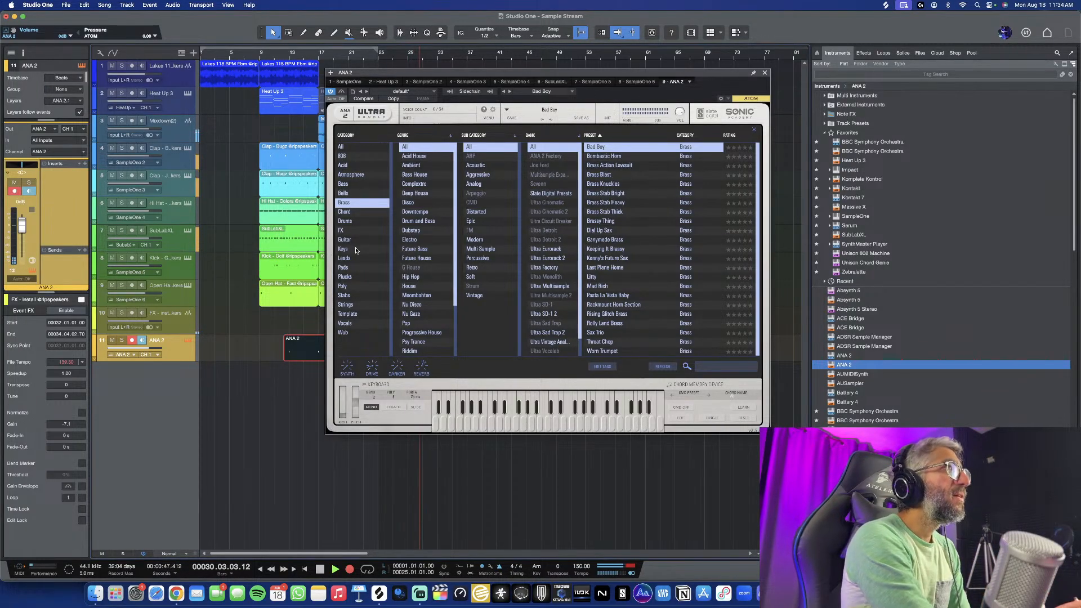
key(KP_Multiply)
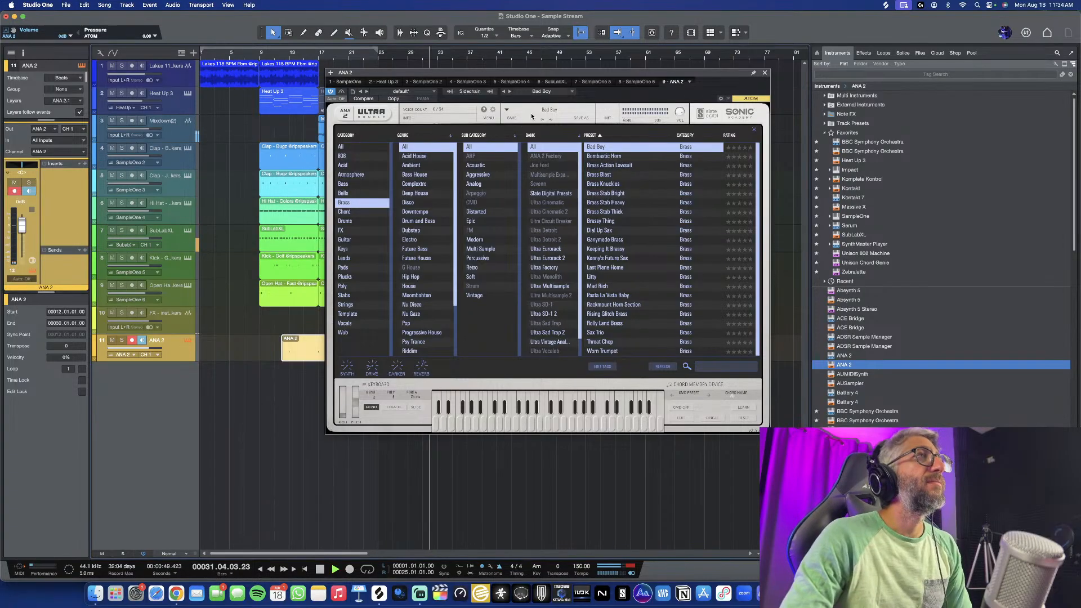
click(765, 72)
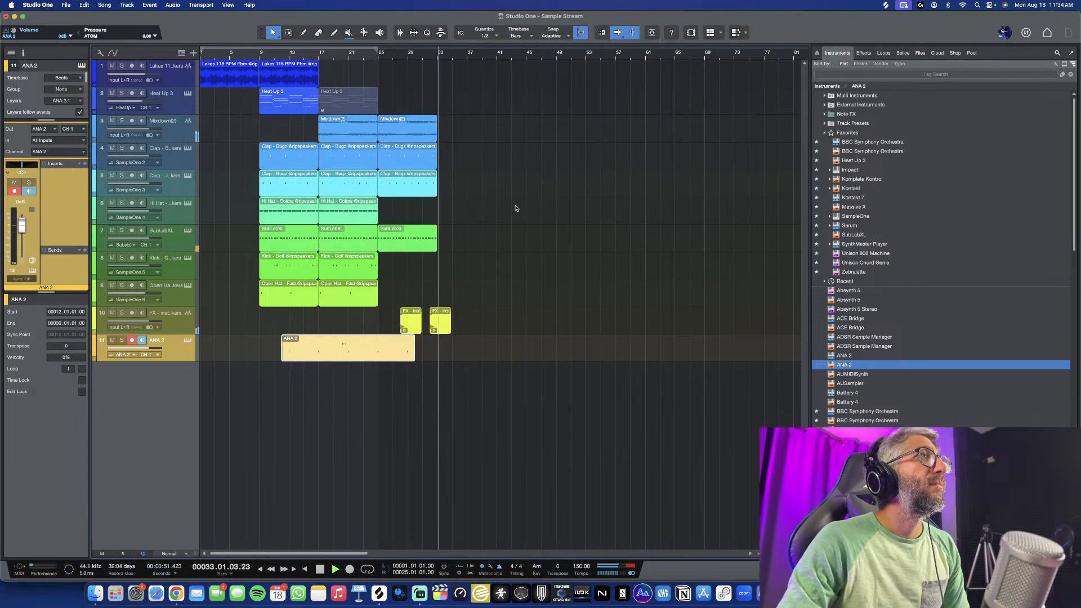
Play the arrangement and extend the ANA 2 recording's start back to bar 9.
key(space)
scroll(379, 369, up, 4)
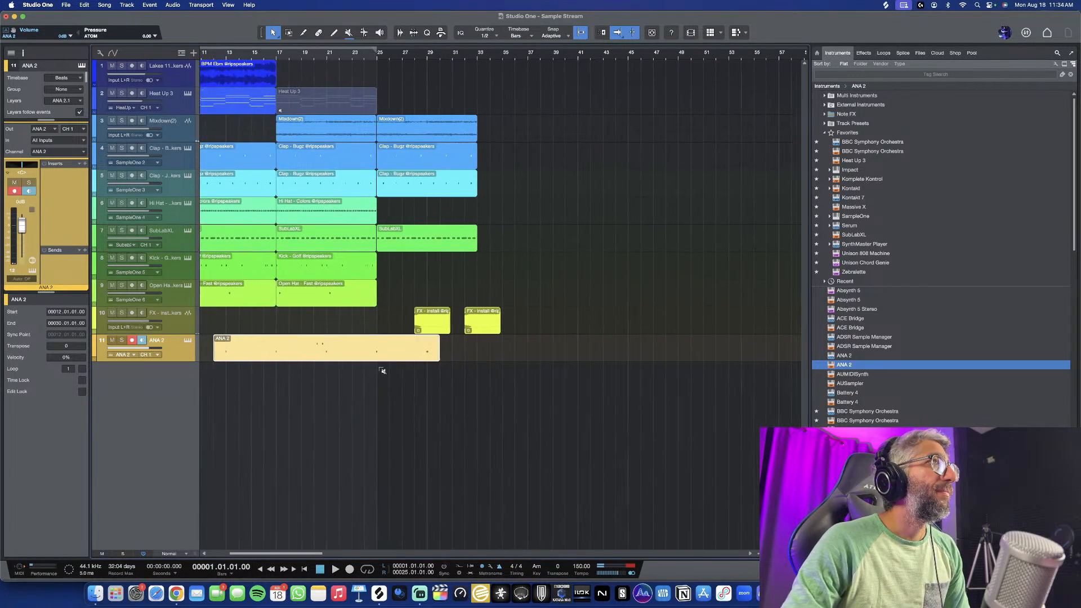
scroll(378, 369, down, 1)
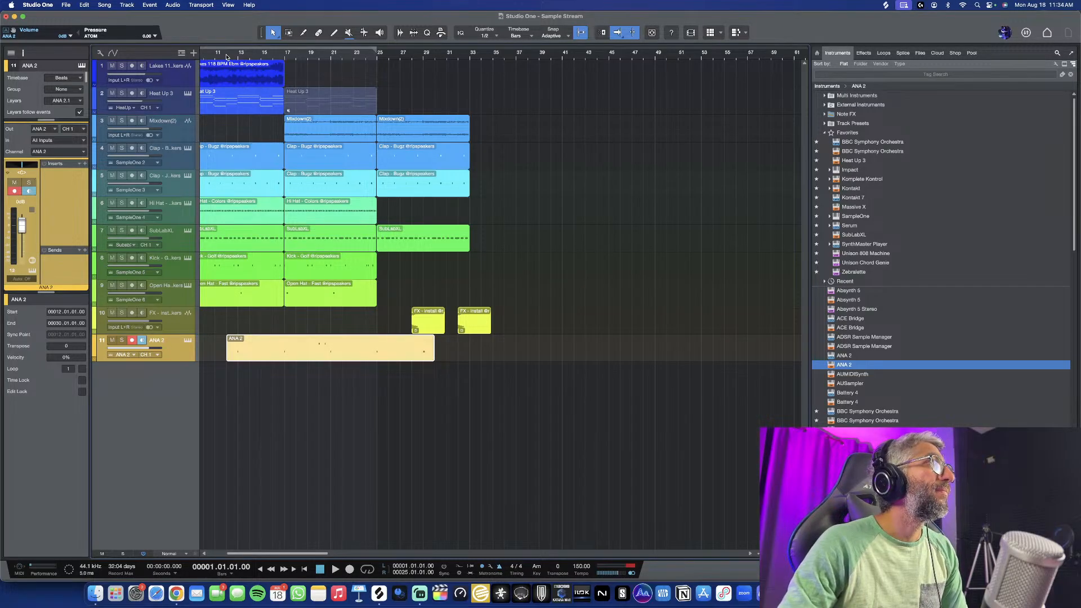
key(space)
scroll(269, 341, up, 2)
scroll(269, 341, left, 5)
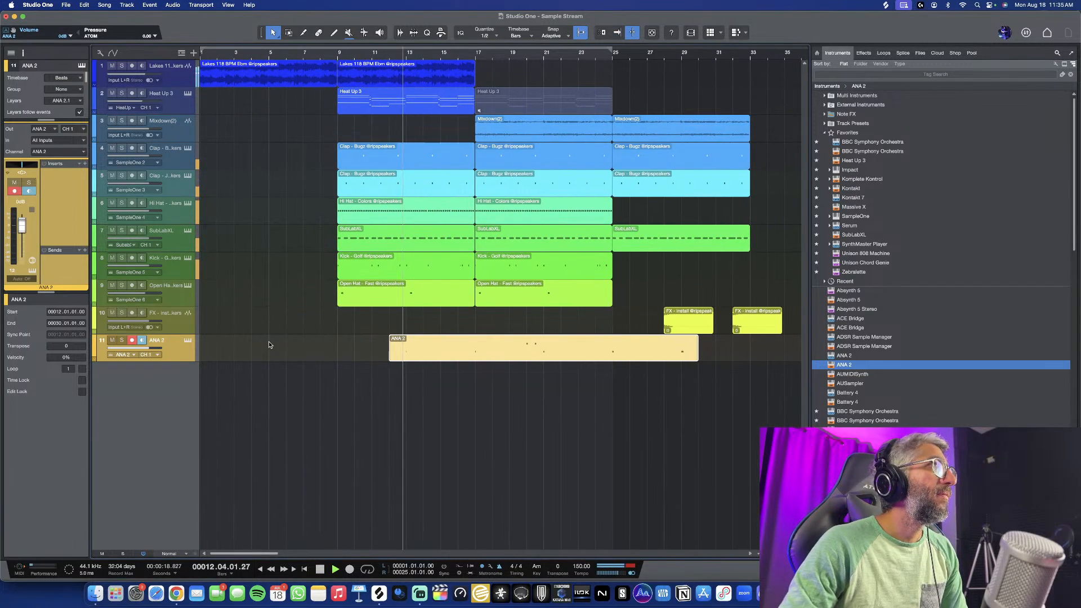
scroll(268, 342, down, 2)
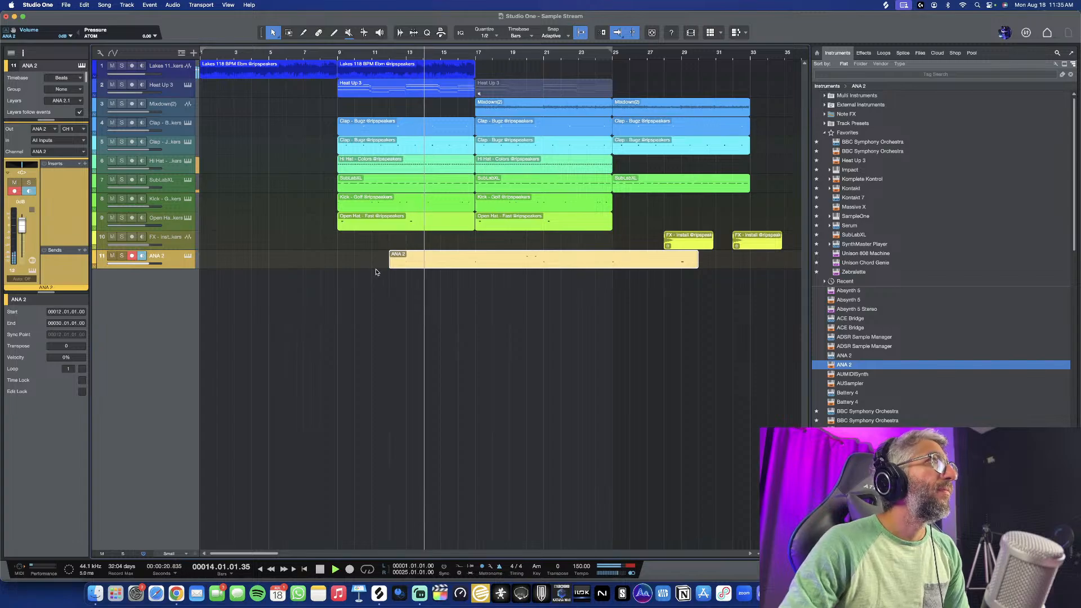
drag(389, 258, 338, 257)
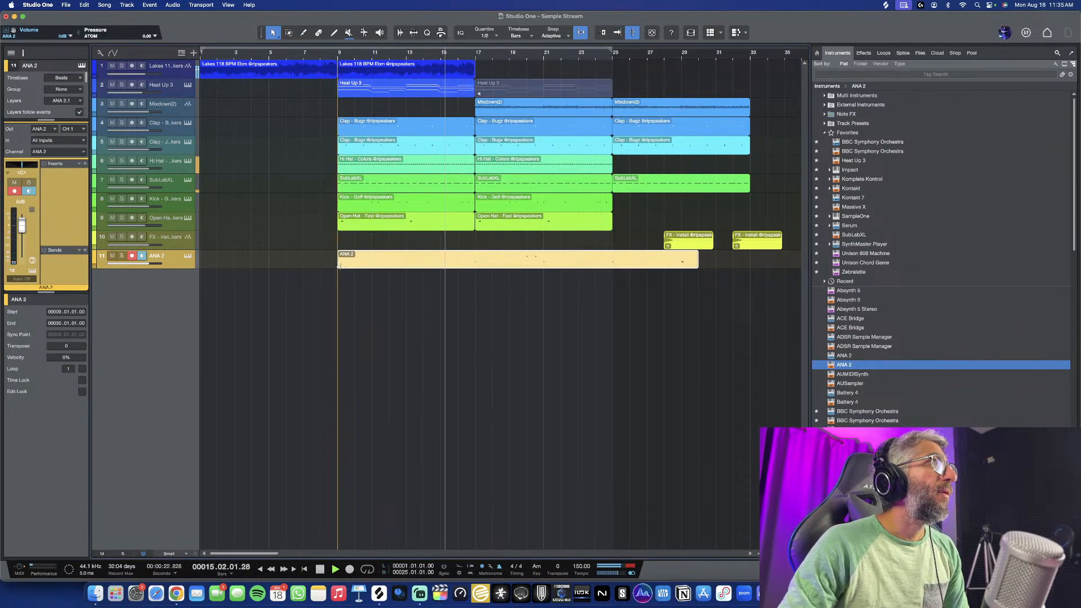
Open the ANA 2 recording in the note editor, select and audition its first note, then close the editor.
double_click(350, 260)
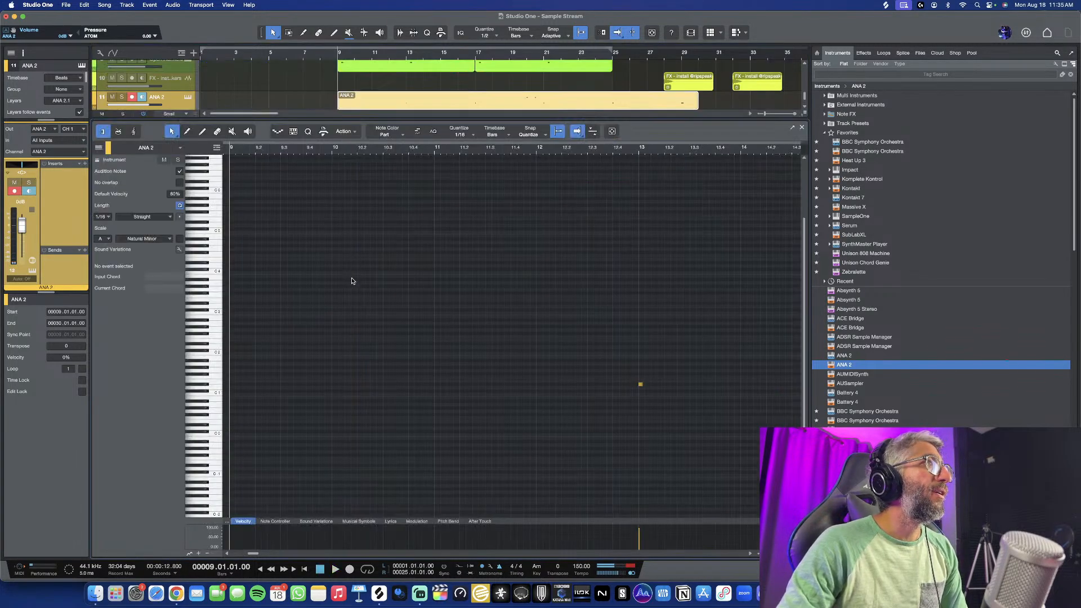
click(231, 385)
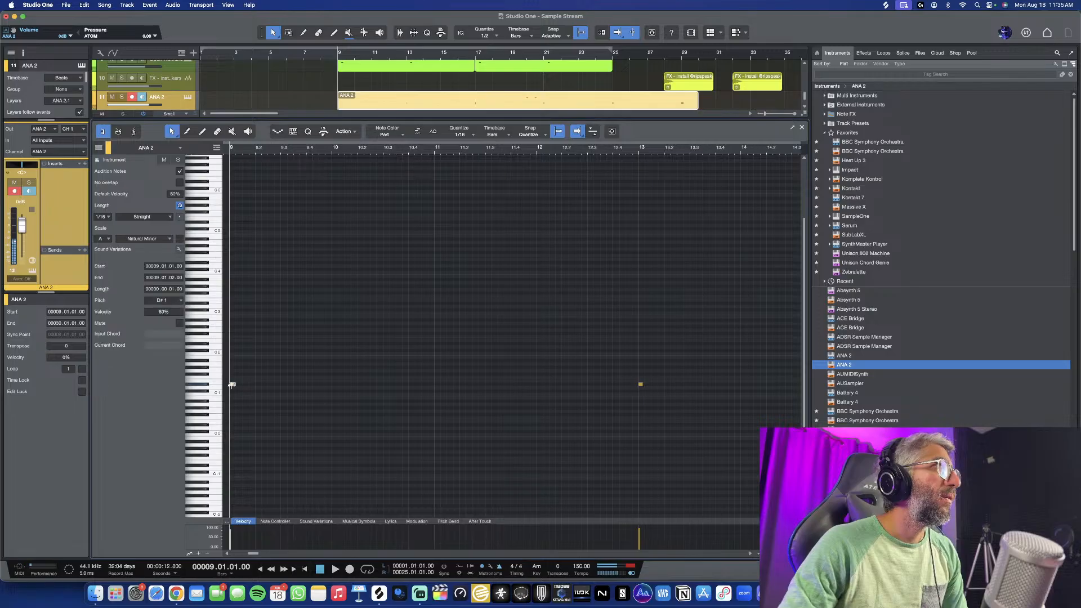
key(space)
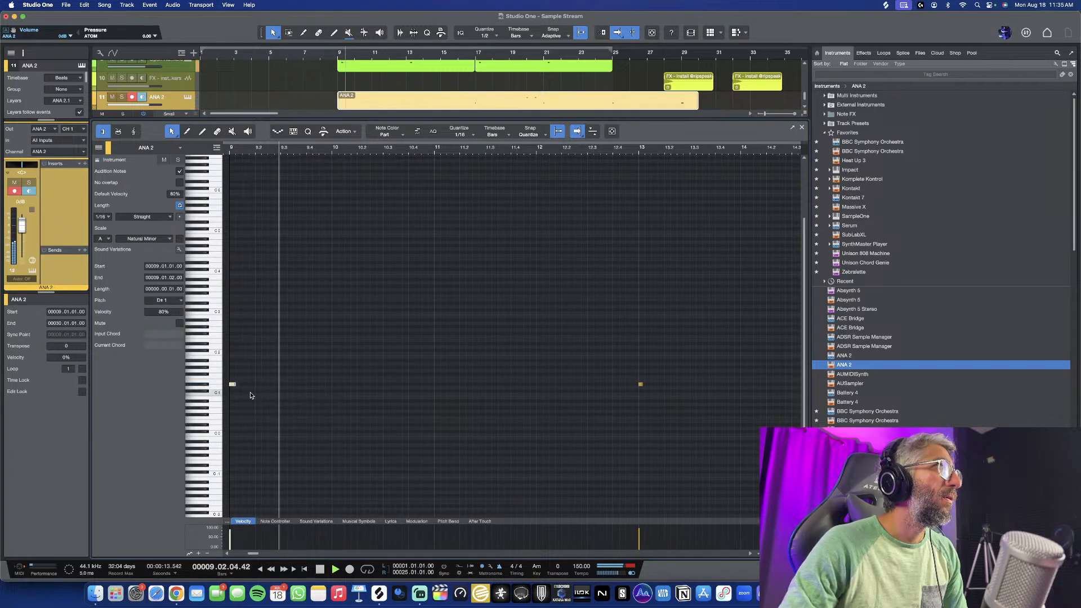
scroll(250, 392, left, 2)
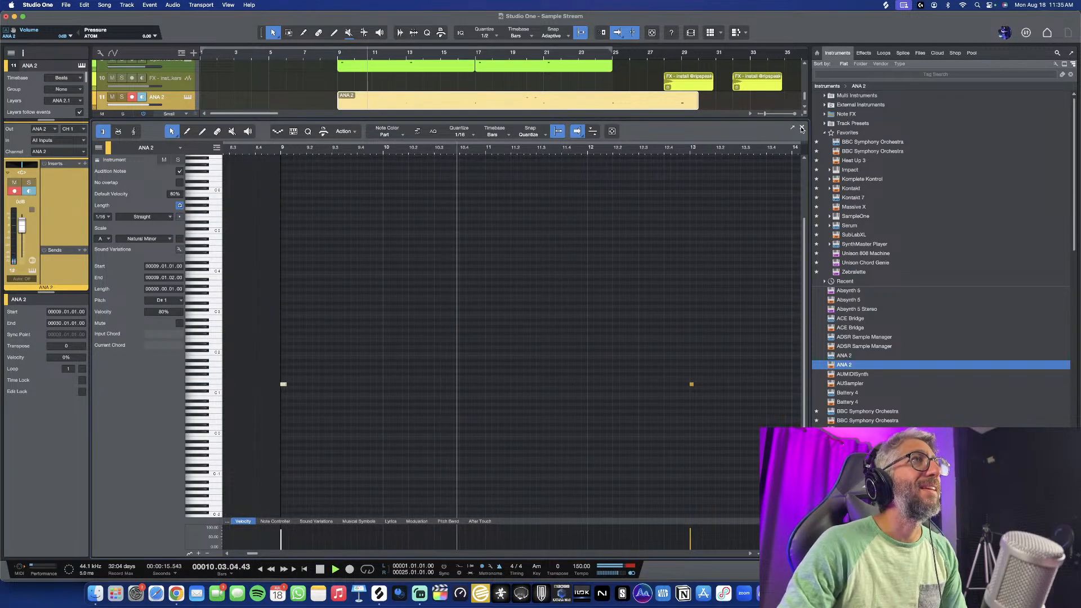
key(F2)
key(w)
key(w)
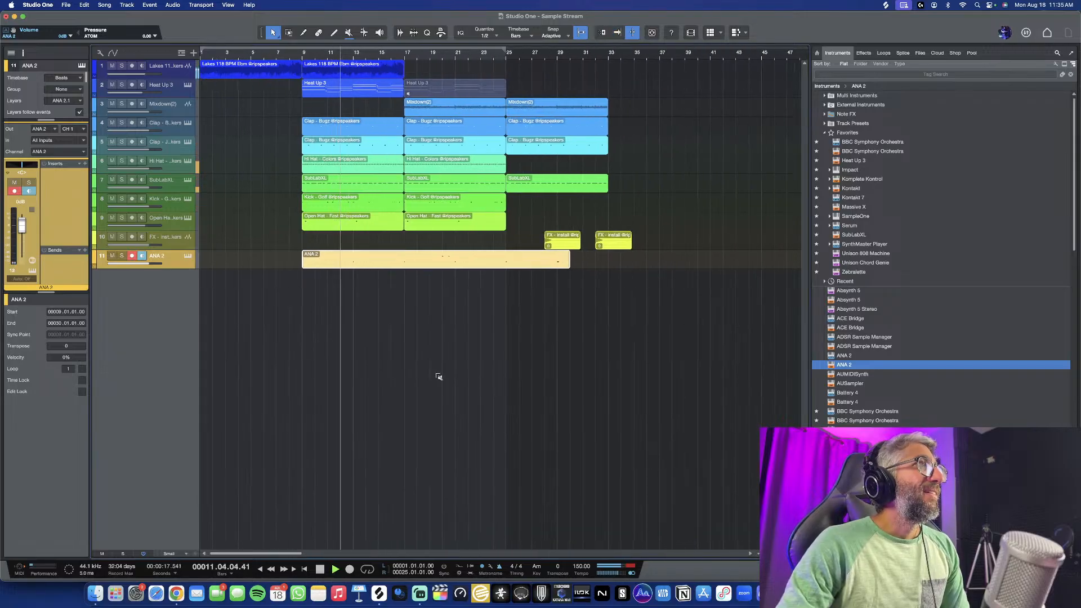
key(shift+w)
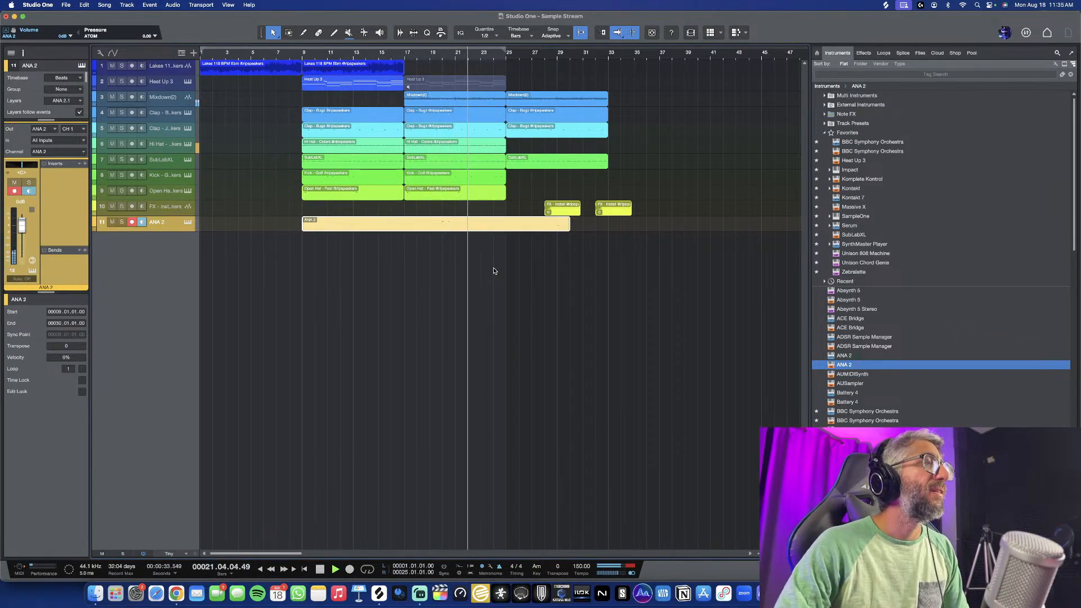
scroll(494, 271, down, 1)
key(w)
key(shift+e)
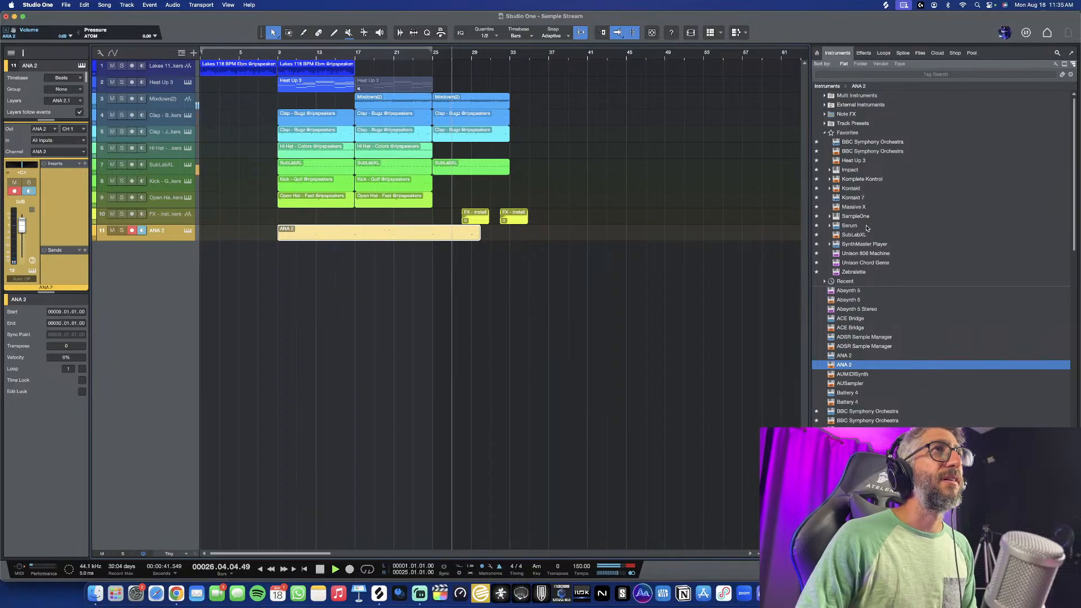
Duplicate the ANA 2 track completely and move record-arming from ANA 2 to the new ANA 3 track.
right_click(168, 231)
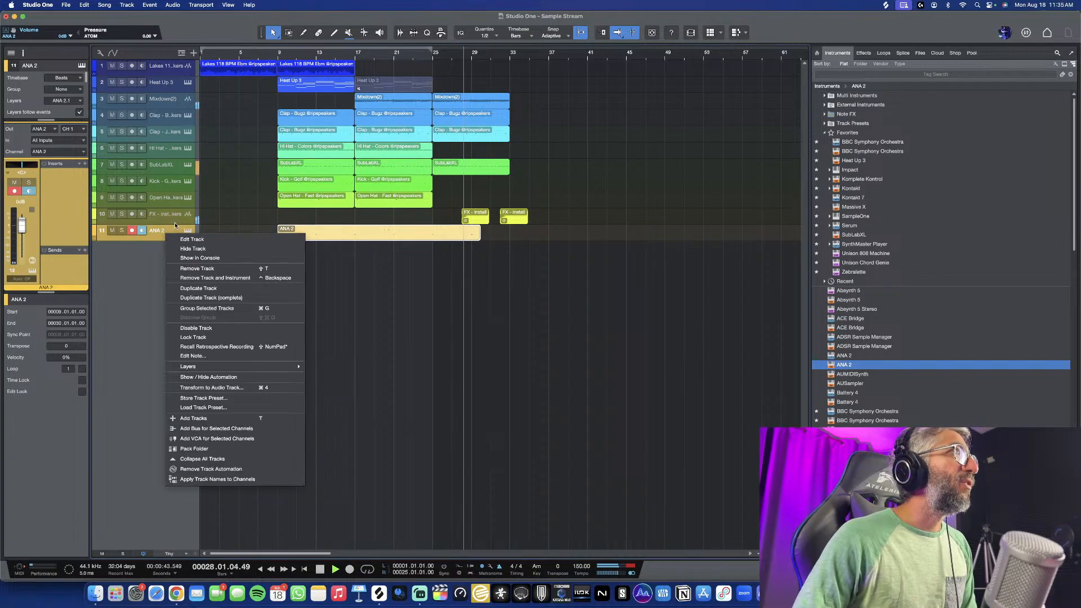
click(233, 298)
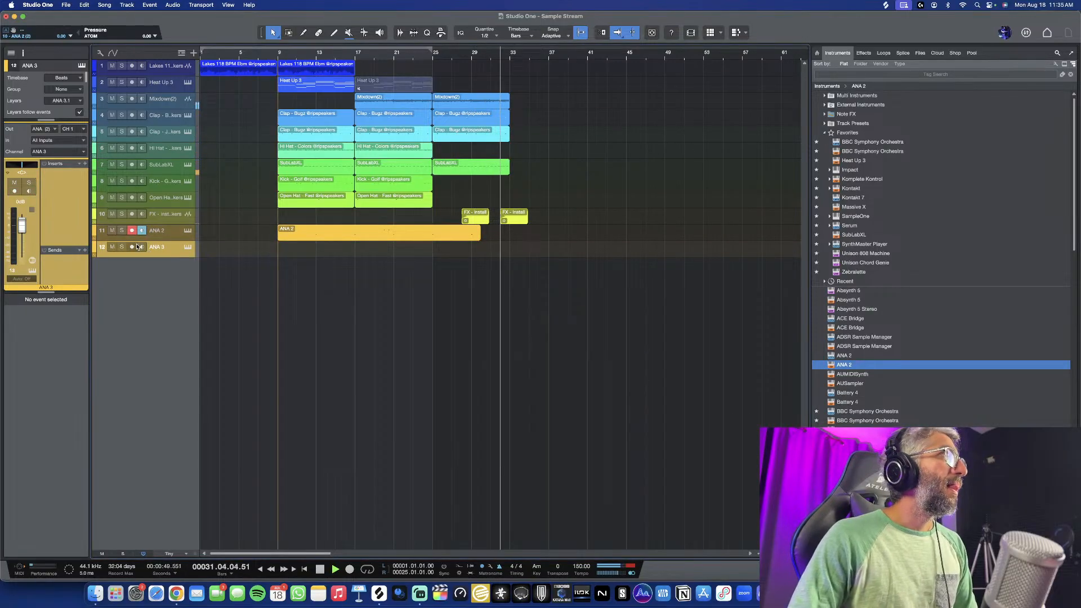
click(132, 247)
click(132, 231)
Return to the song start and extend the loop range to end at bar 33.
key(/)
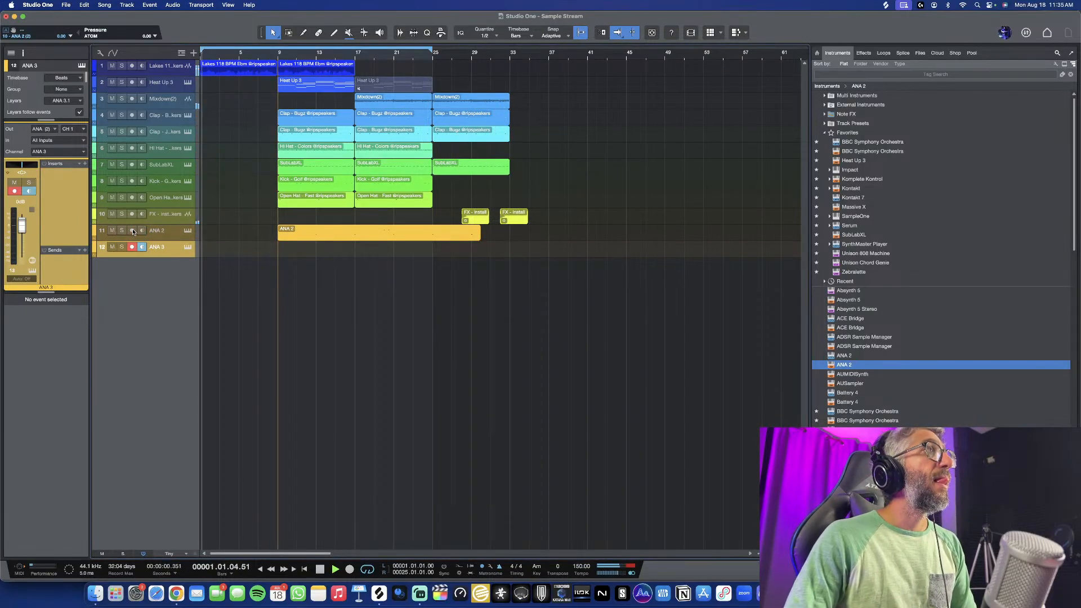
drag(431, 52, 510, 70)
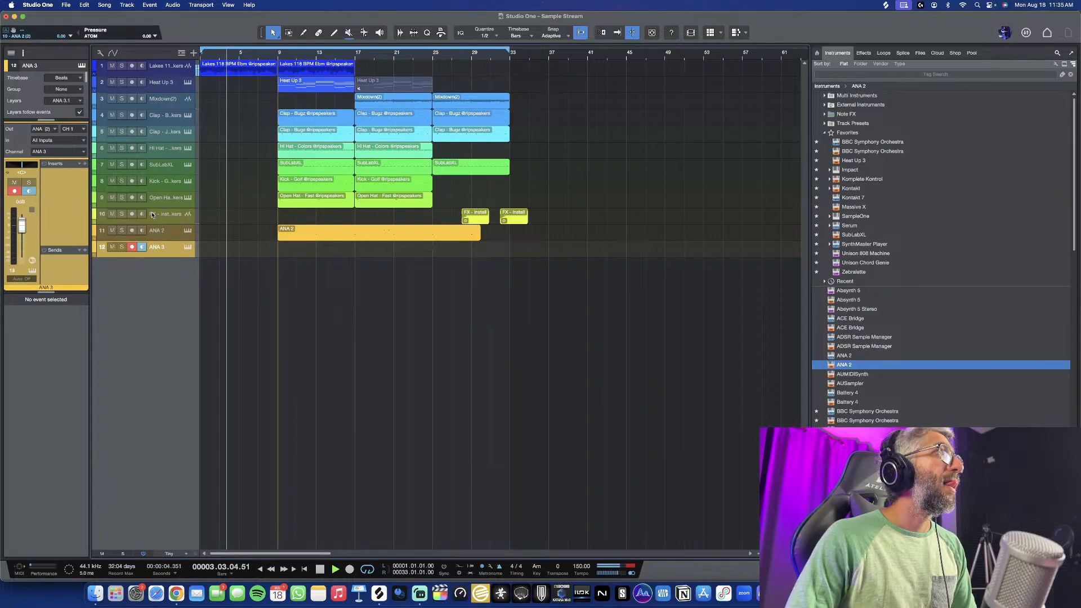
key(f)
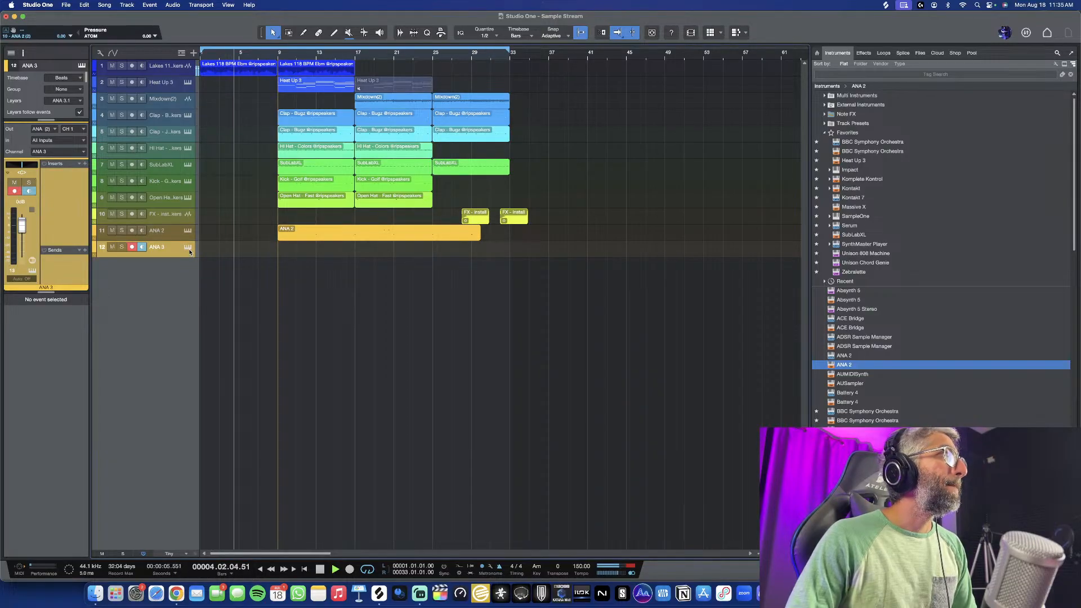
Open ANA 3's synth and load the Bells preset Anabell from the preset browser.
click(188, 249)
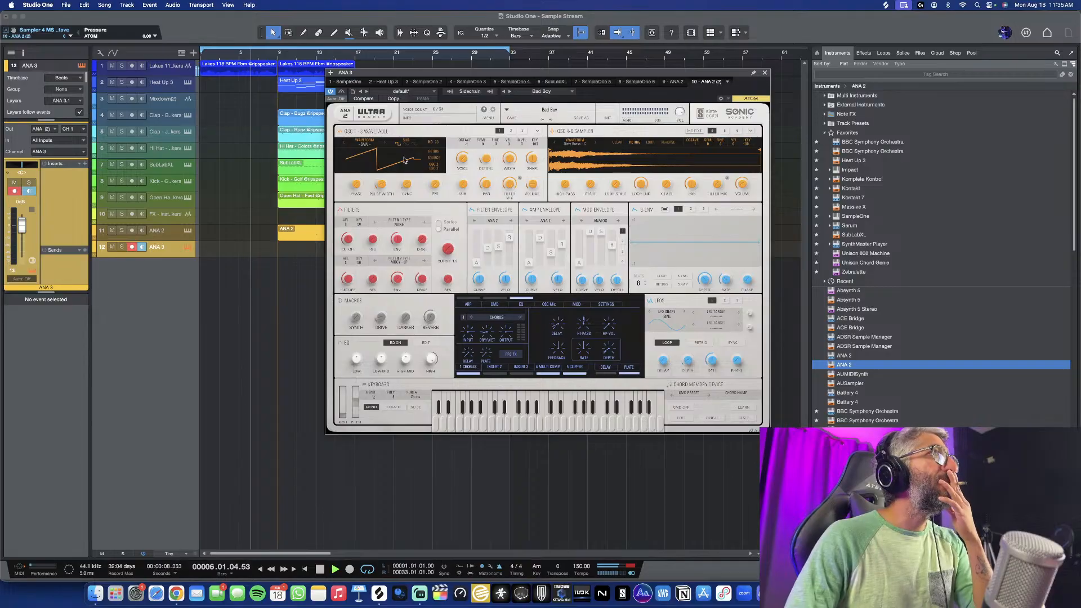
click(552, 118)
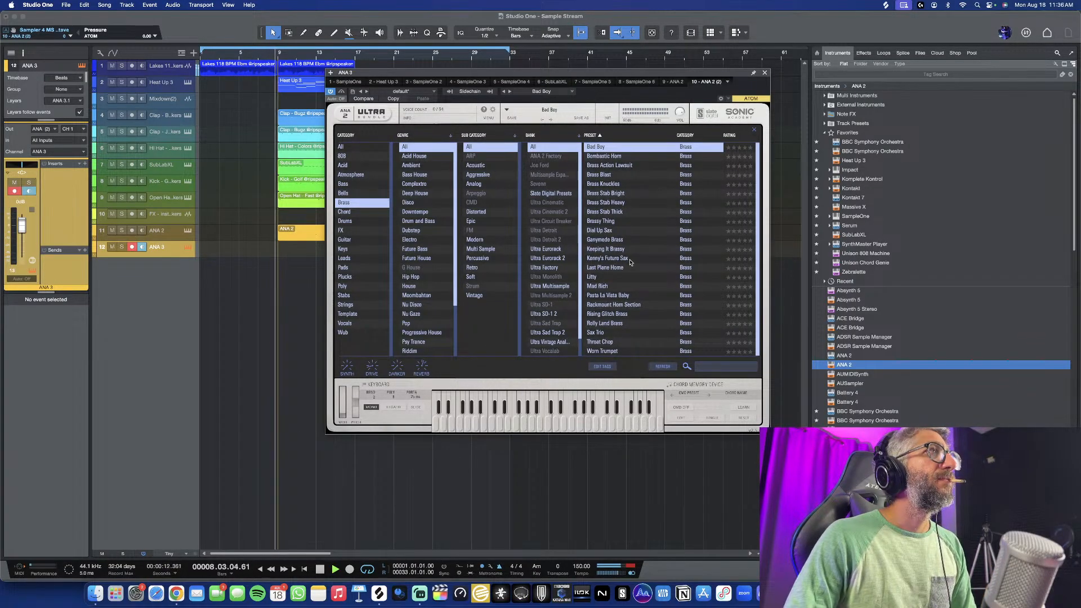
click(355, 194)
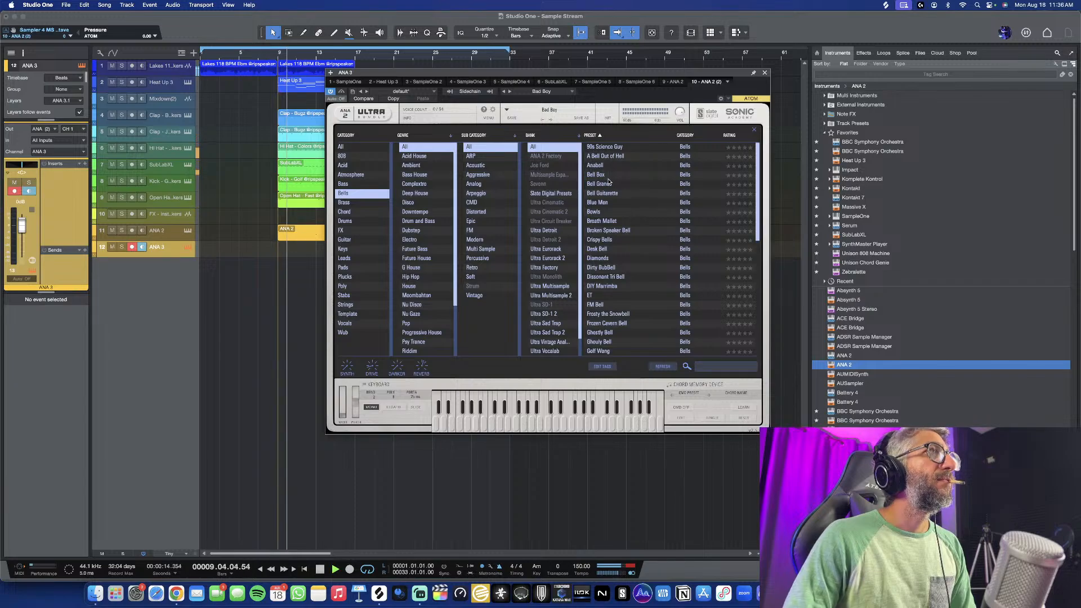
click(608, 175)
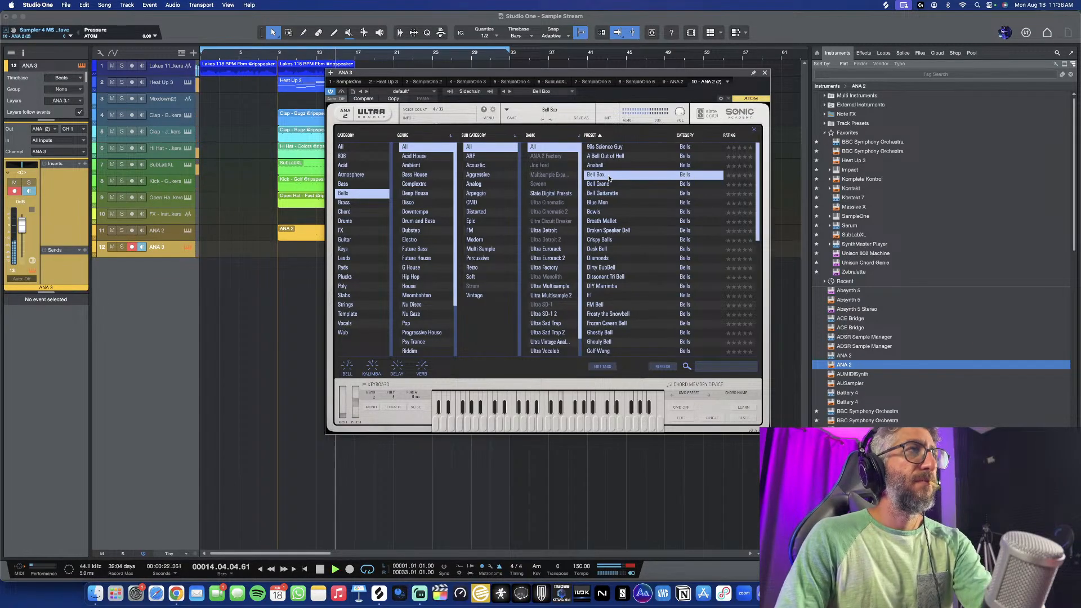
click(610, 167)
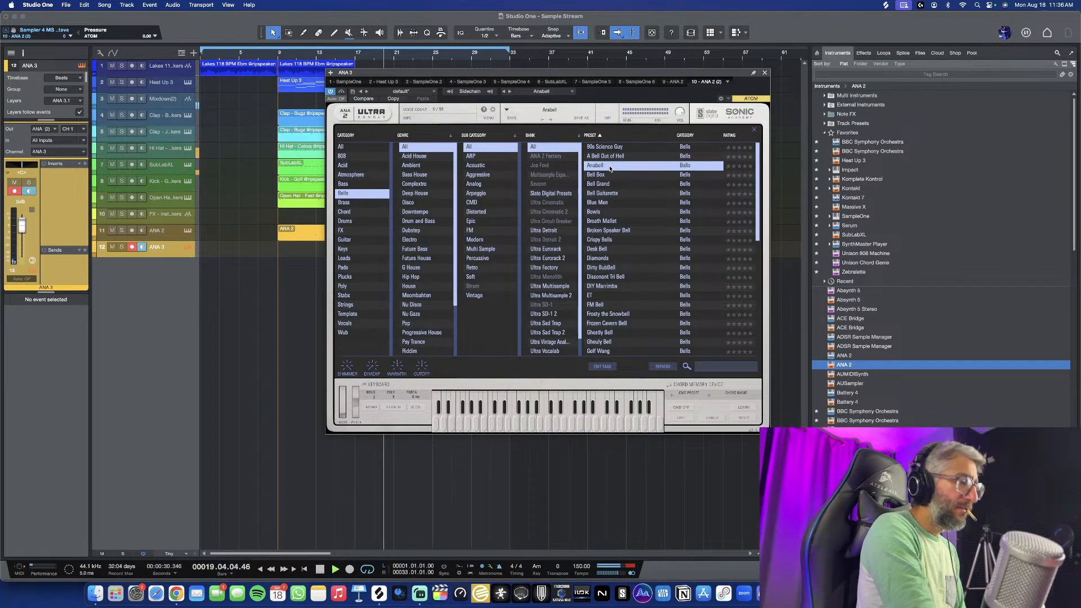
Record a bell part on the ANA 3 track and close the instrument window.
key(KP_Multiply)
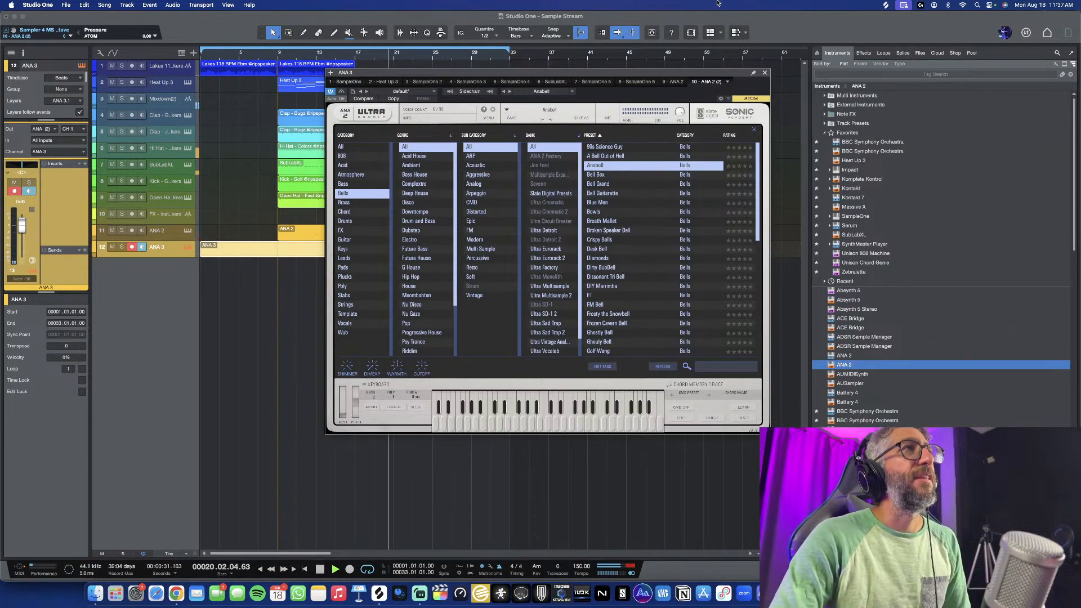
click(764, 72)
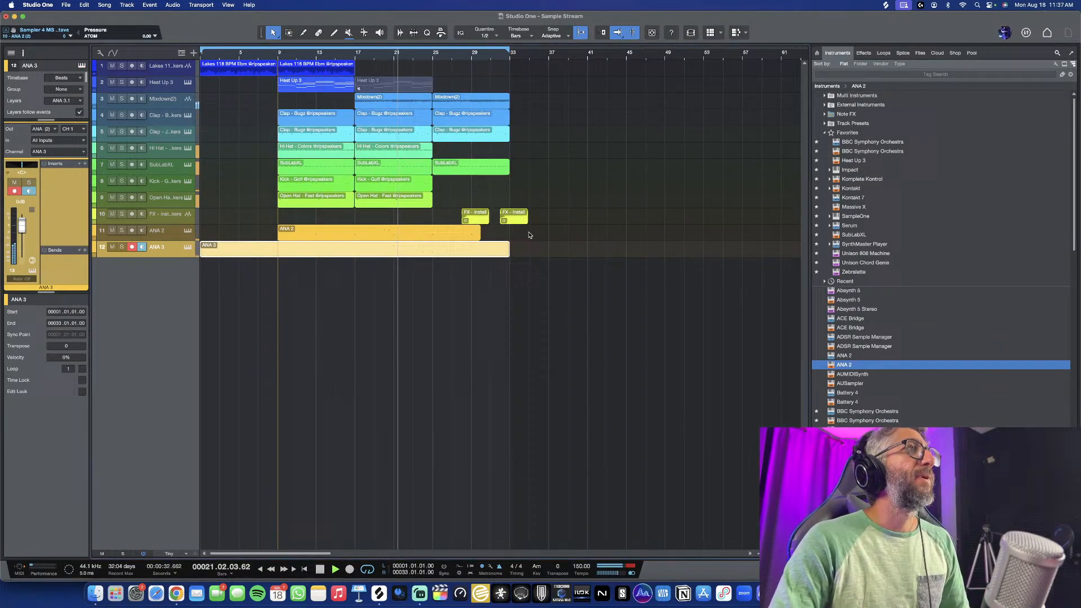
Select all notes of the ANA 3 recording and quantize them to 1/4, then close the editor.
double_click(396, 257)
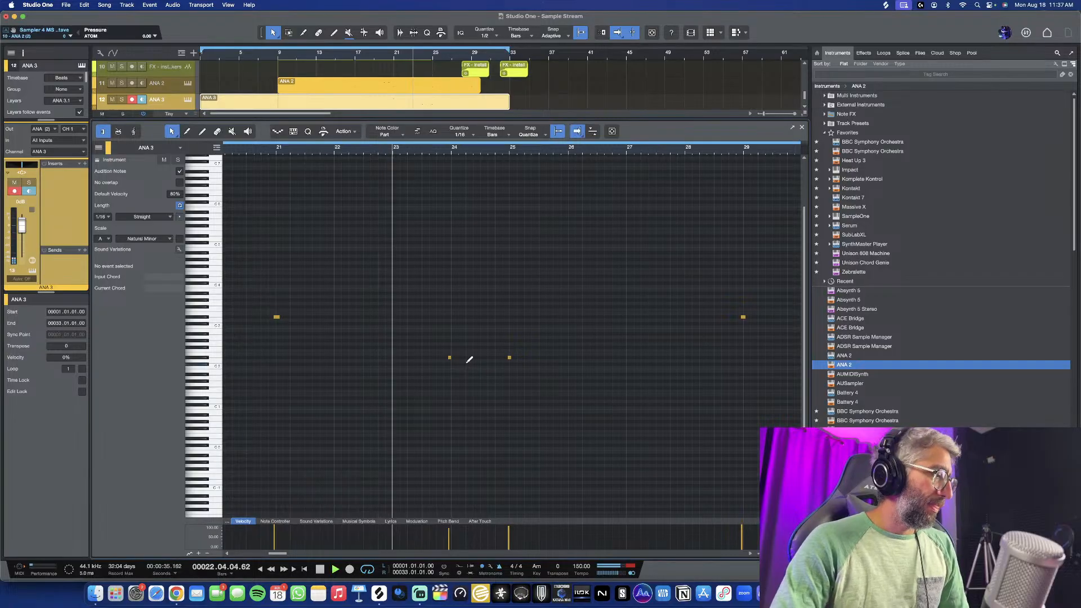
key(super+a)
key(q)
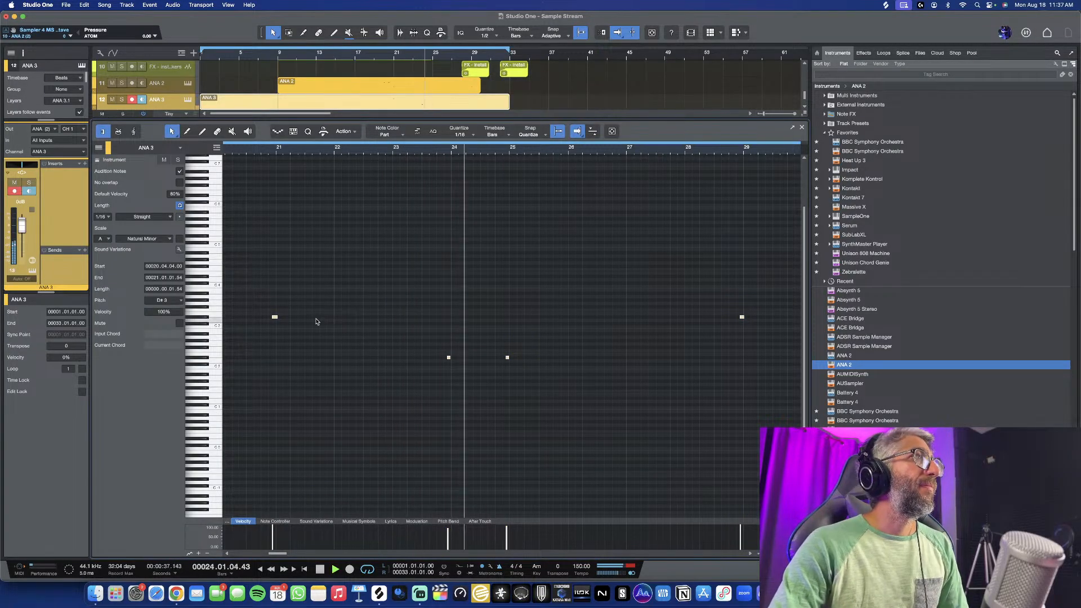
click(461, 135)
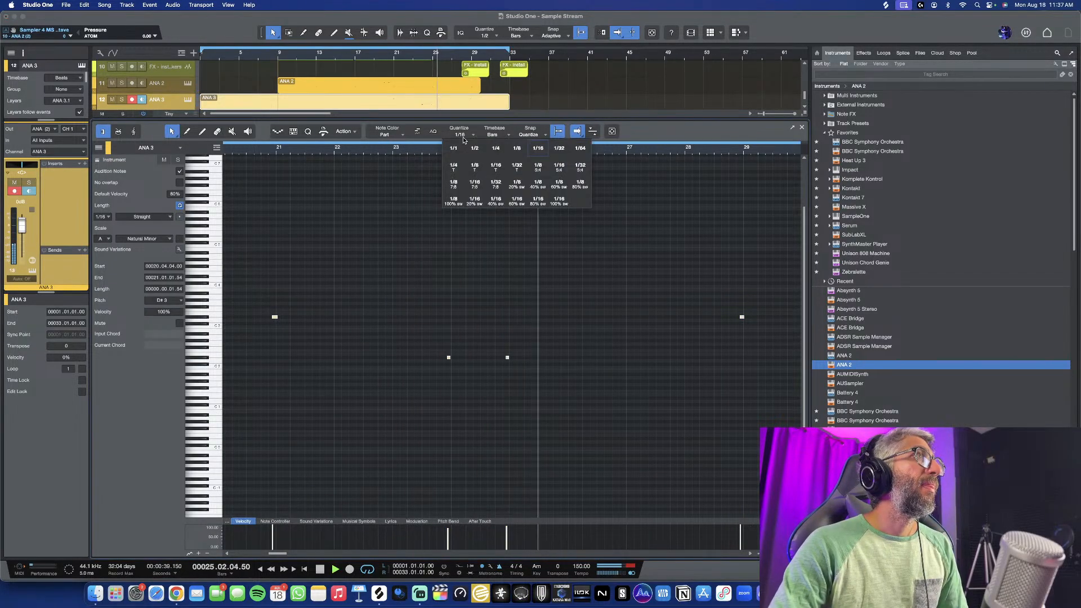
click(495, 148)
key(q)
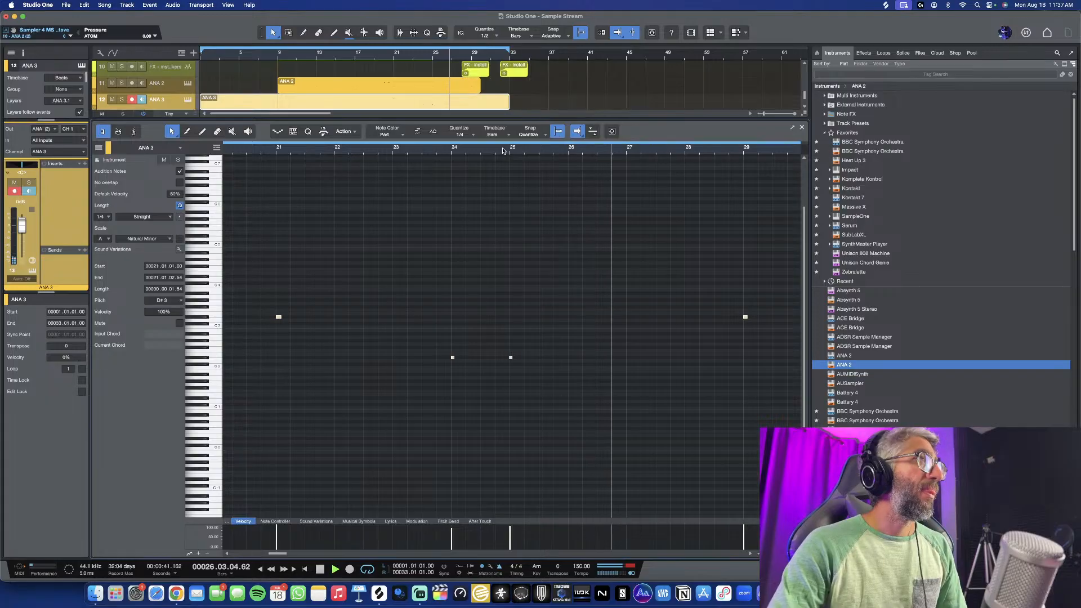
click(803, 129)
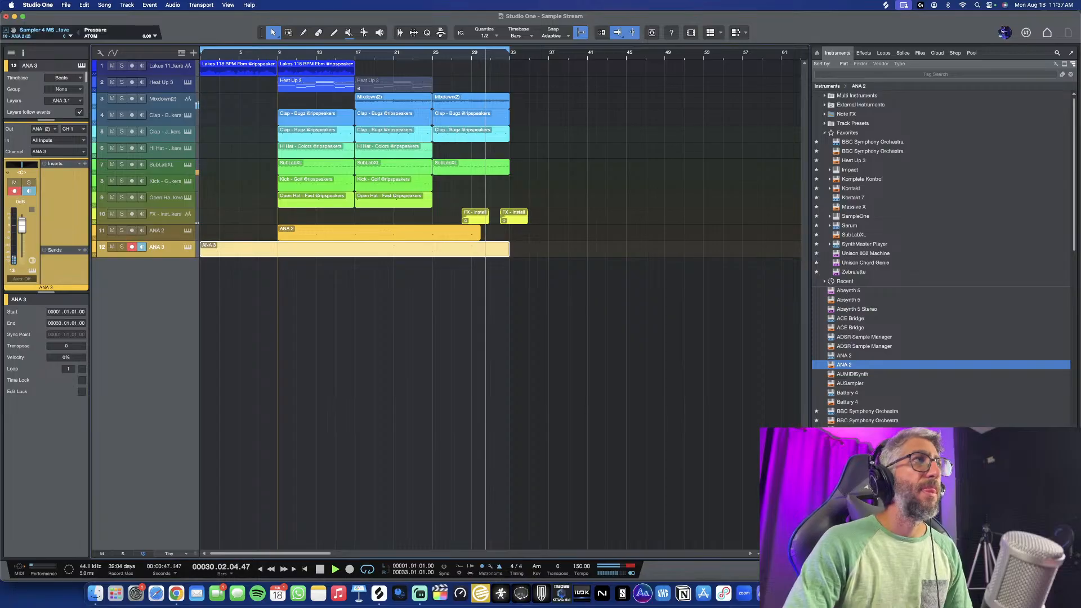
Disarm recording on the ANA 3 track and switch to Streamlabs Desktop.
key(w)
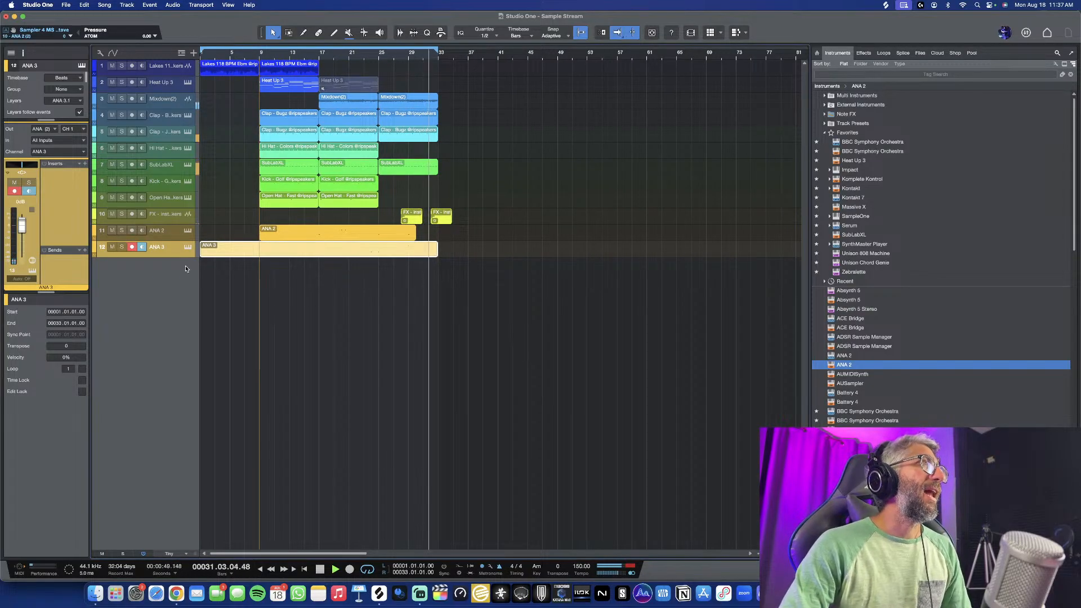
click(132, 247)
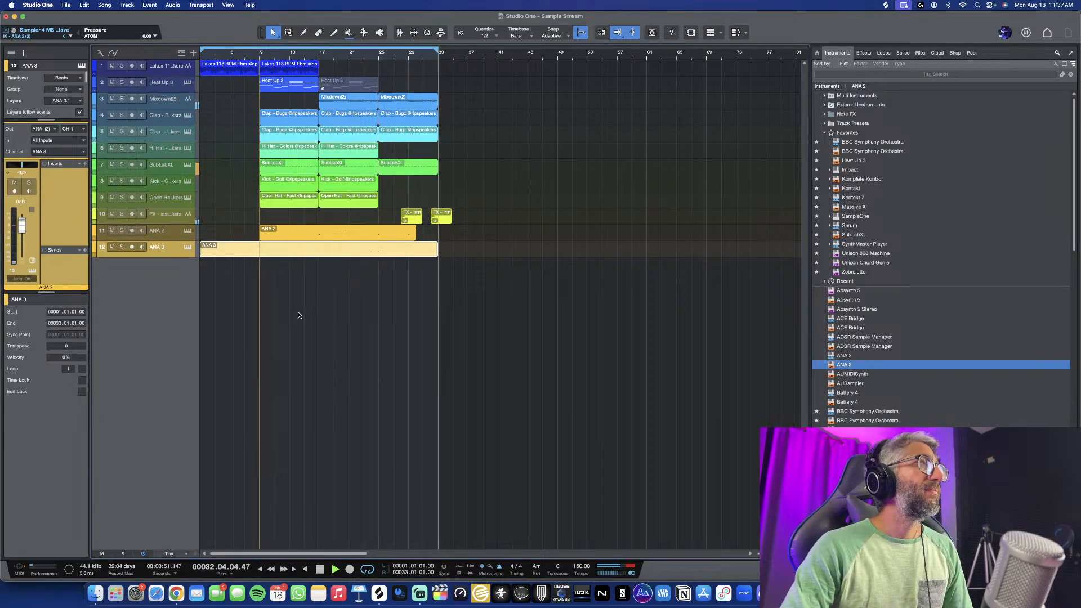
click(425, 604)
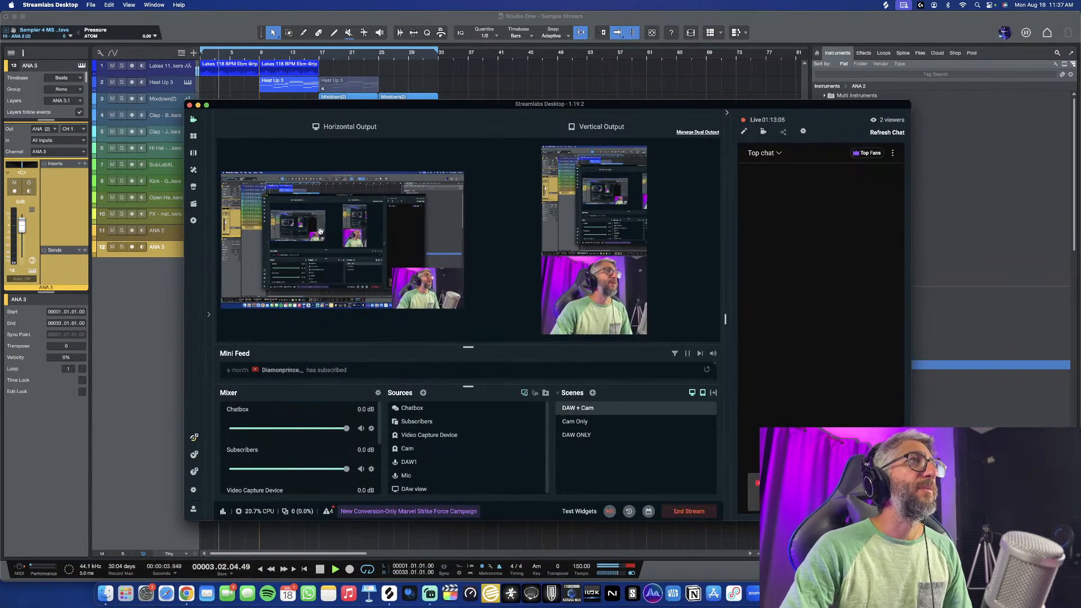
Minimize Streamlabs, check the Instagram live video comments in Chrome, then return to the arrangement.
key(super+m)
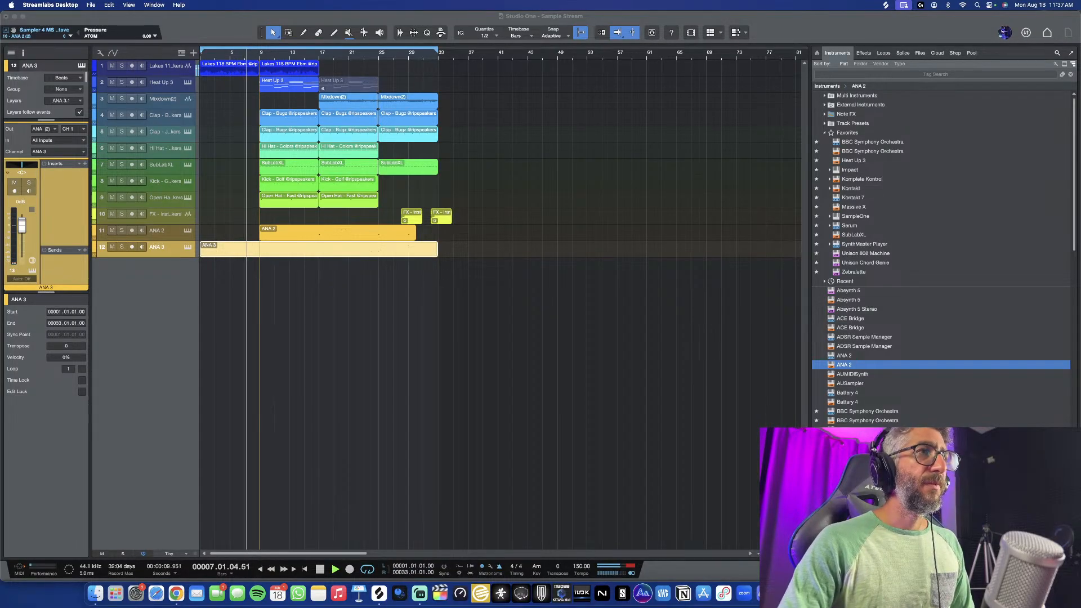
click(947, 593)
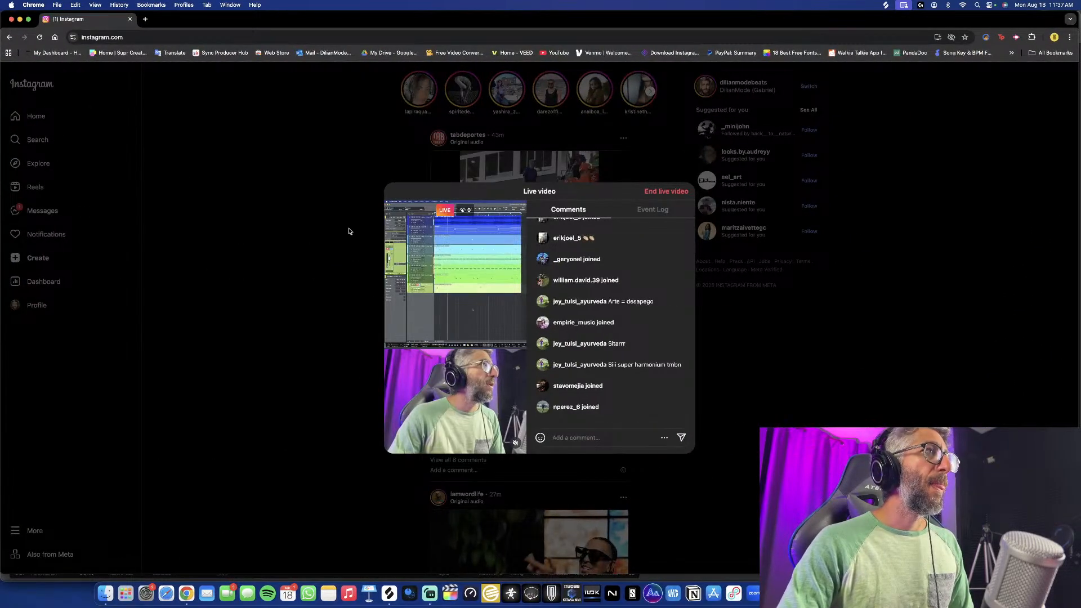
click(21, 20)
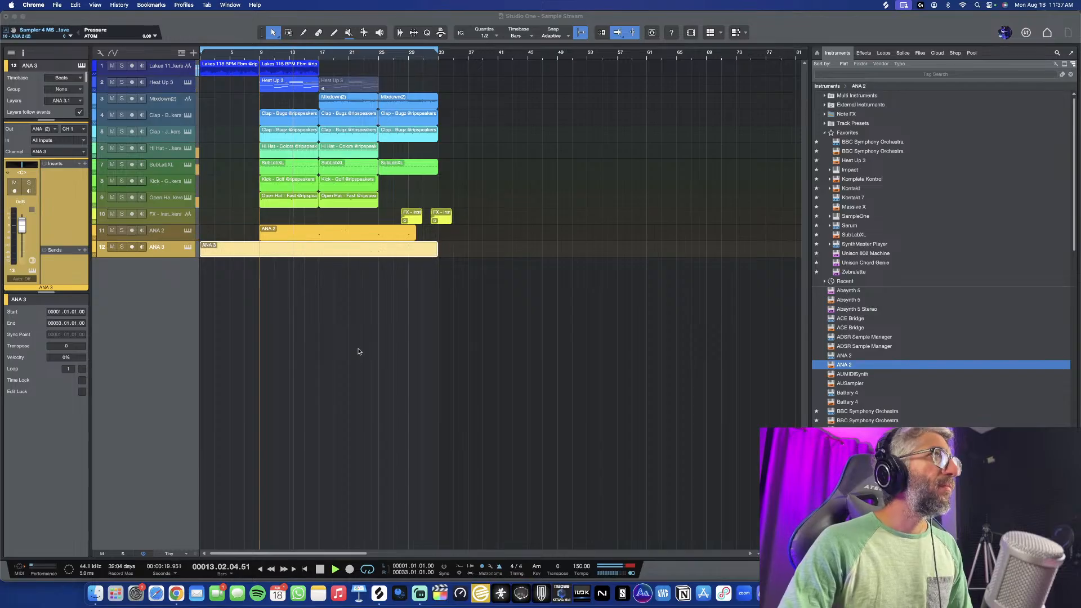
Zoom the arrangement to fit all tracks and play the song back from bar 9.
scroll(359, 352, down, 1)
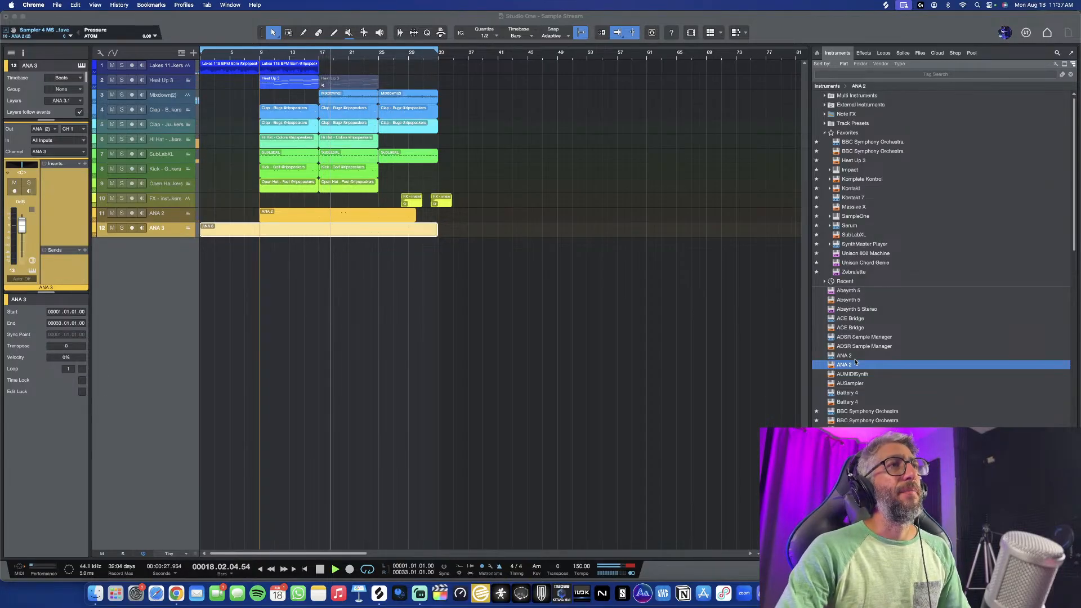
click(320, 569)
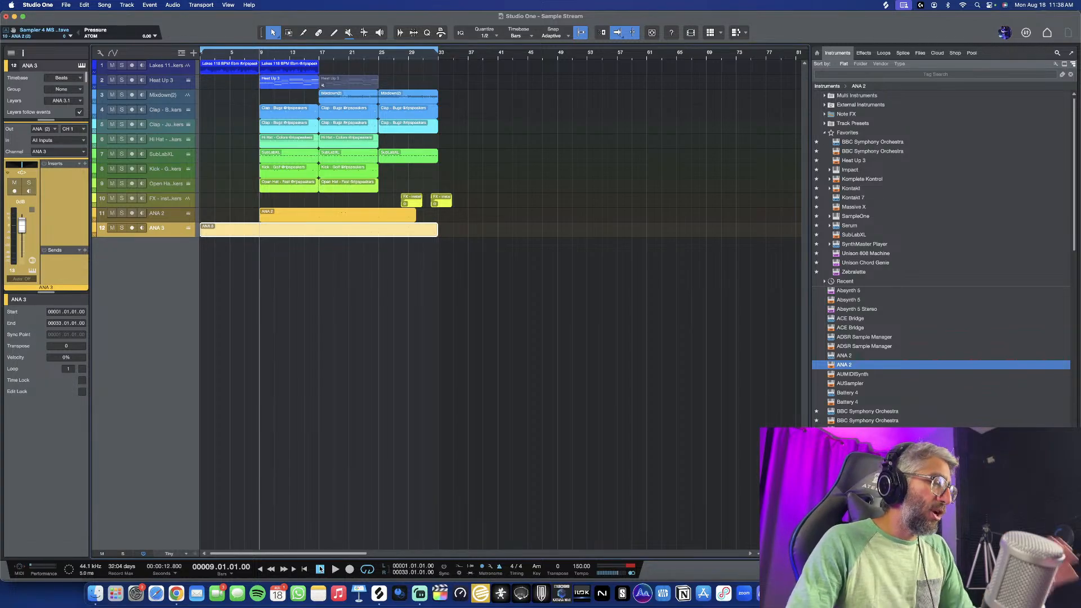
key(w)
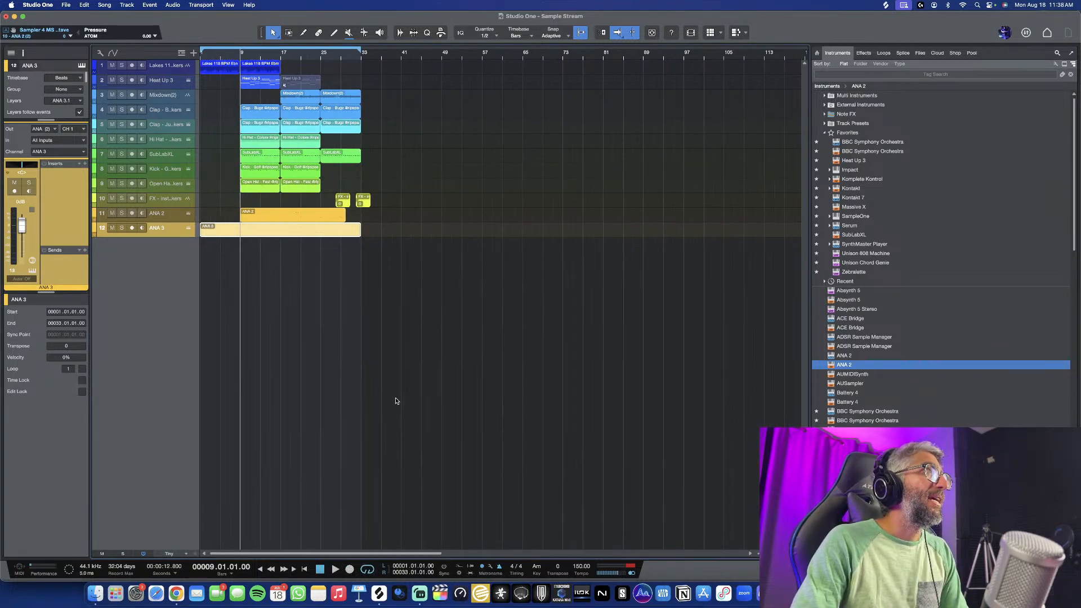
key(shift+e)
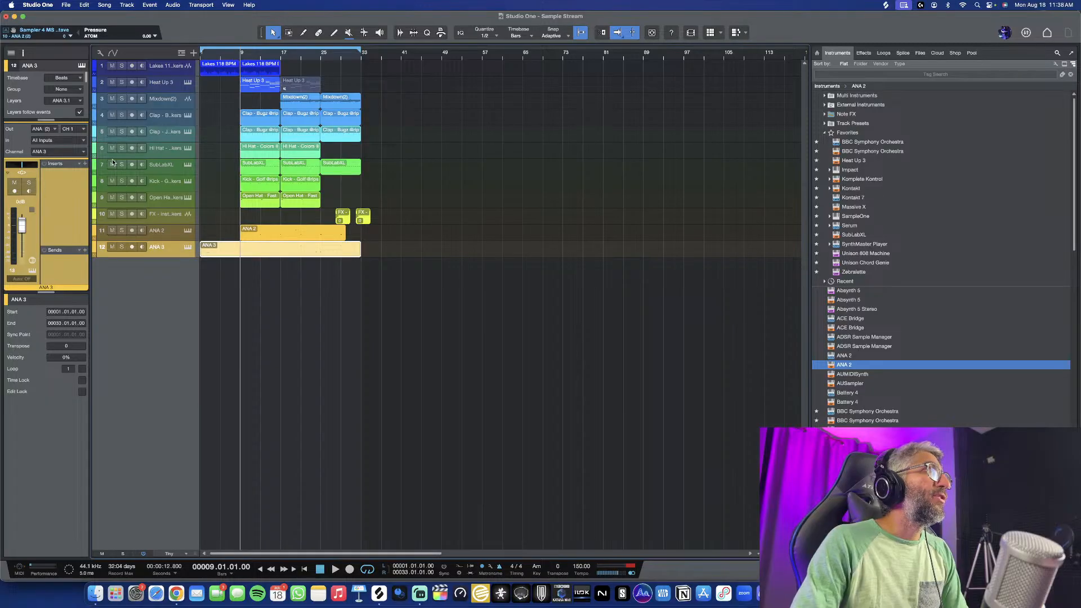
scroll(179, 174, down, 1)
scroll(225, 180, up, 5)
scroll(226, 180, up, 5)
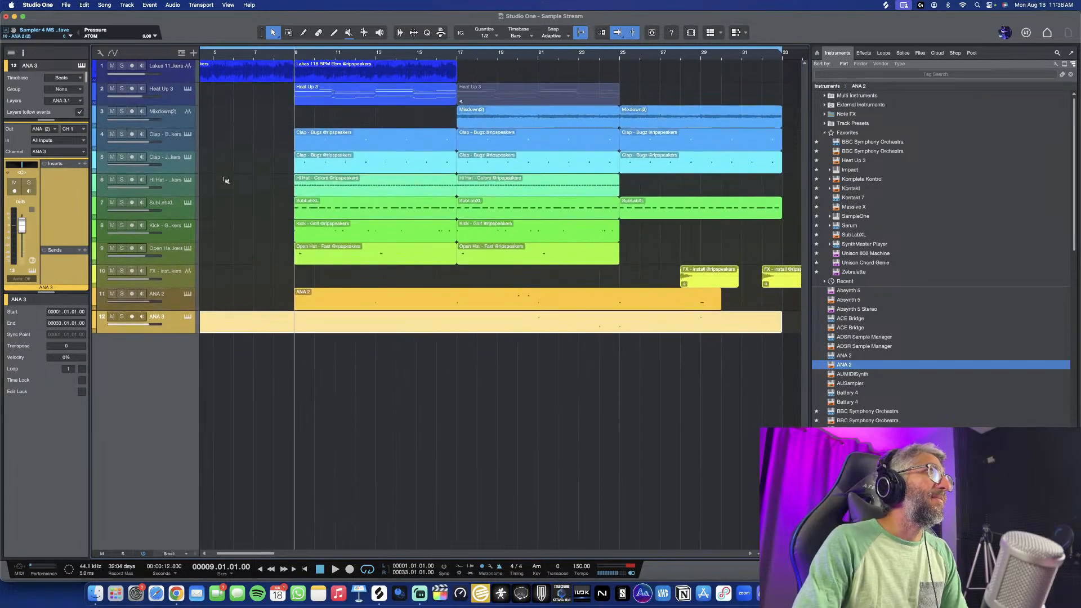
scroll(226, 180, down, 1)
scroll(226, 180, down, 3)
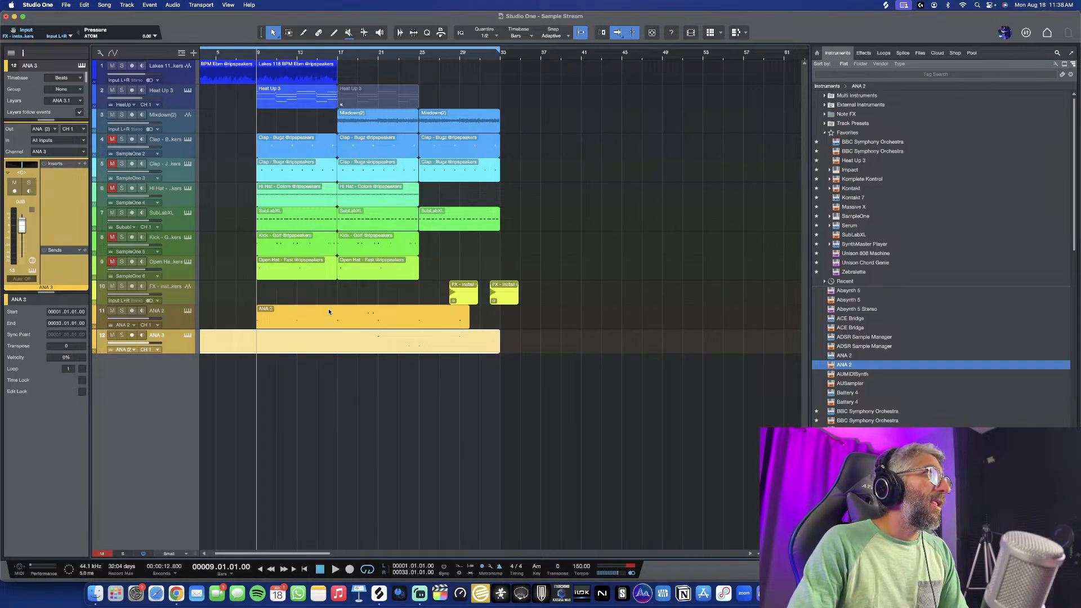
key(space)
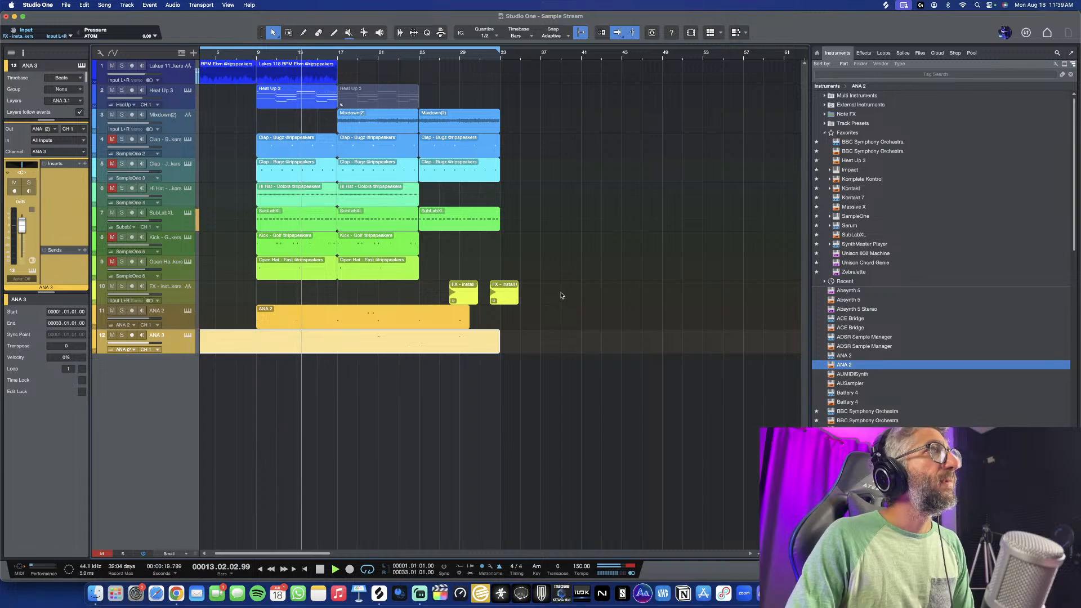
key(space)
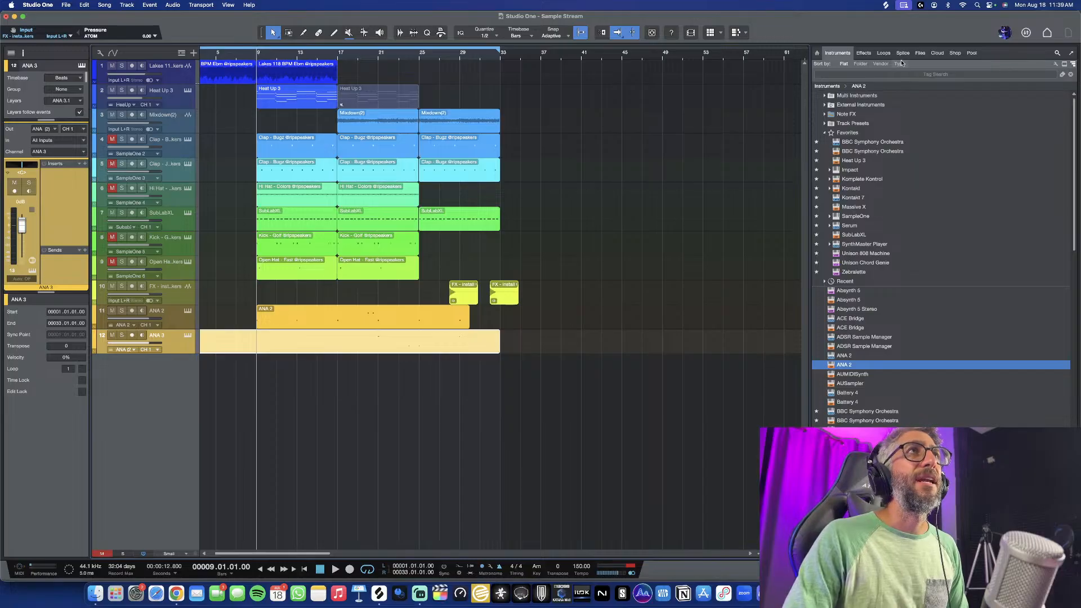
Add SD_CAICOS_full_loop_4am_116.wav from the SD_CAICOS Hip-Hop Sample Pack's Full Drum Loops onto a new track at bar 9.
click(920, 53)
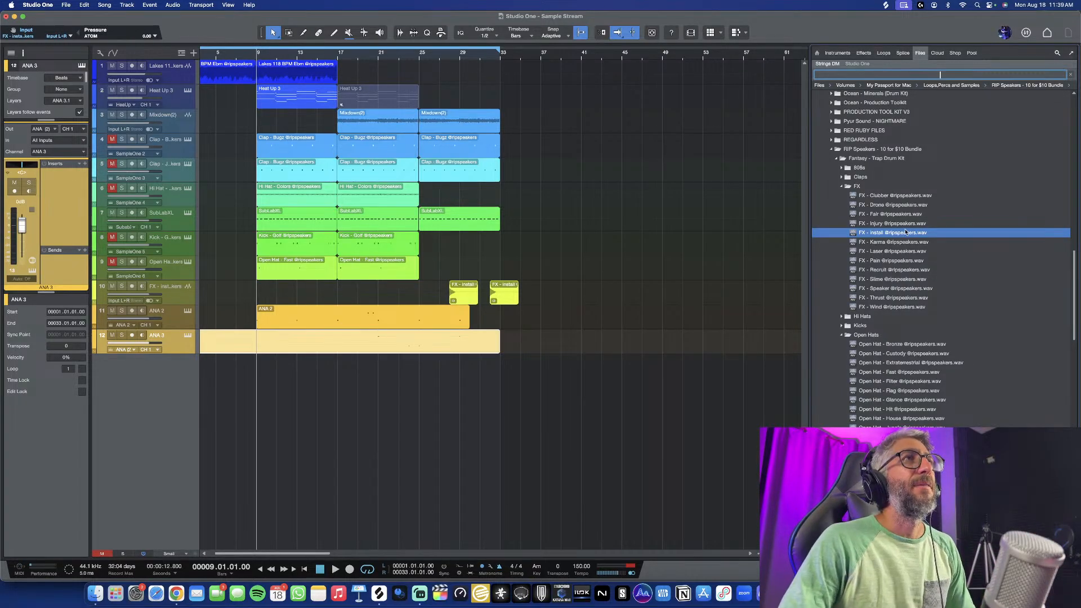
click(844, 186)
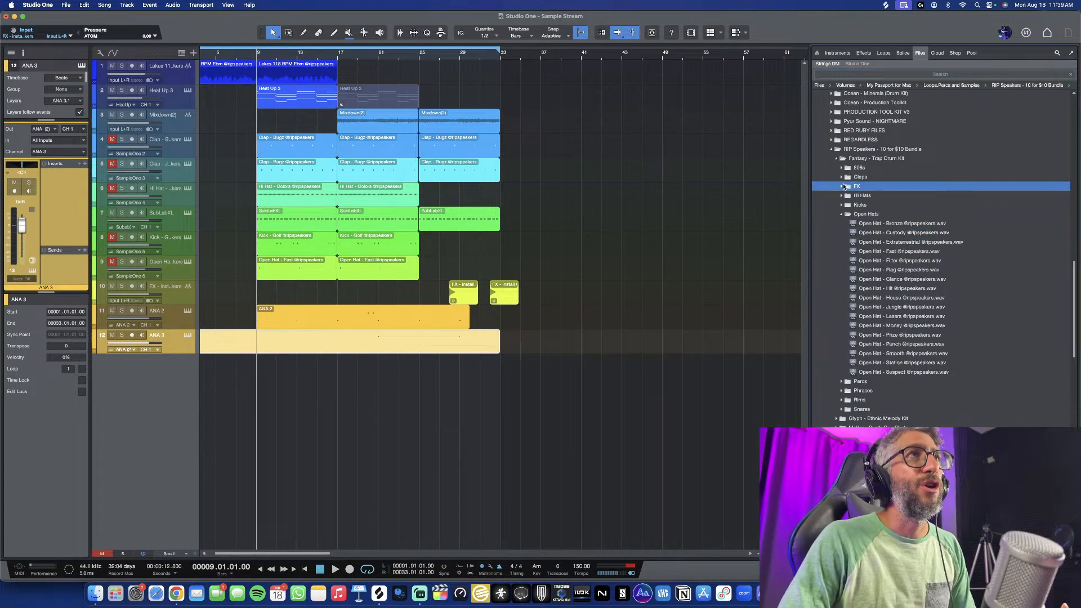
click(837, 160)
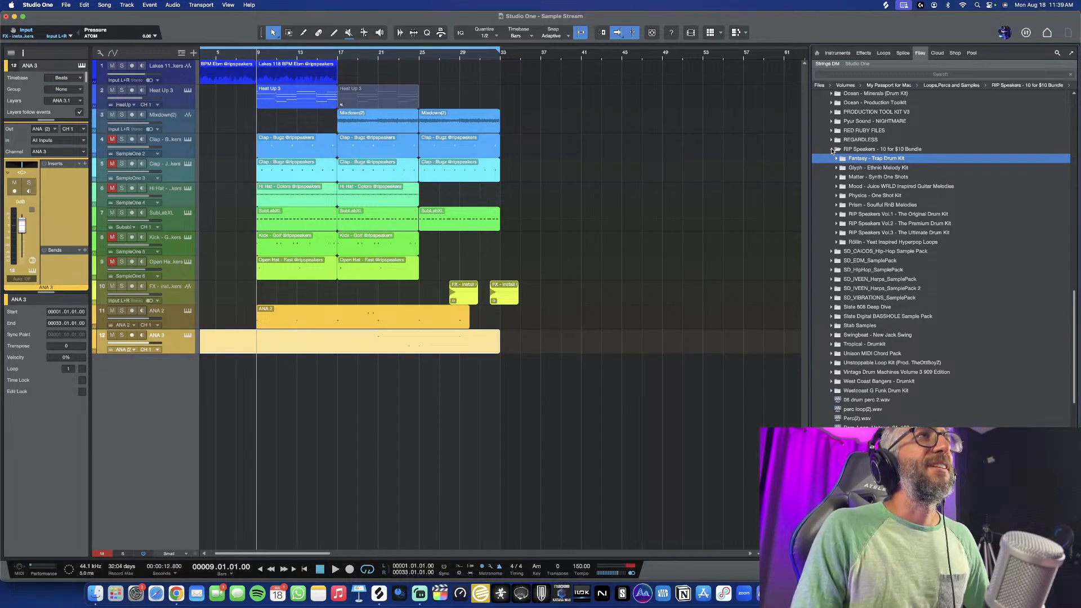
click(833, 150)
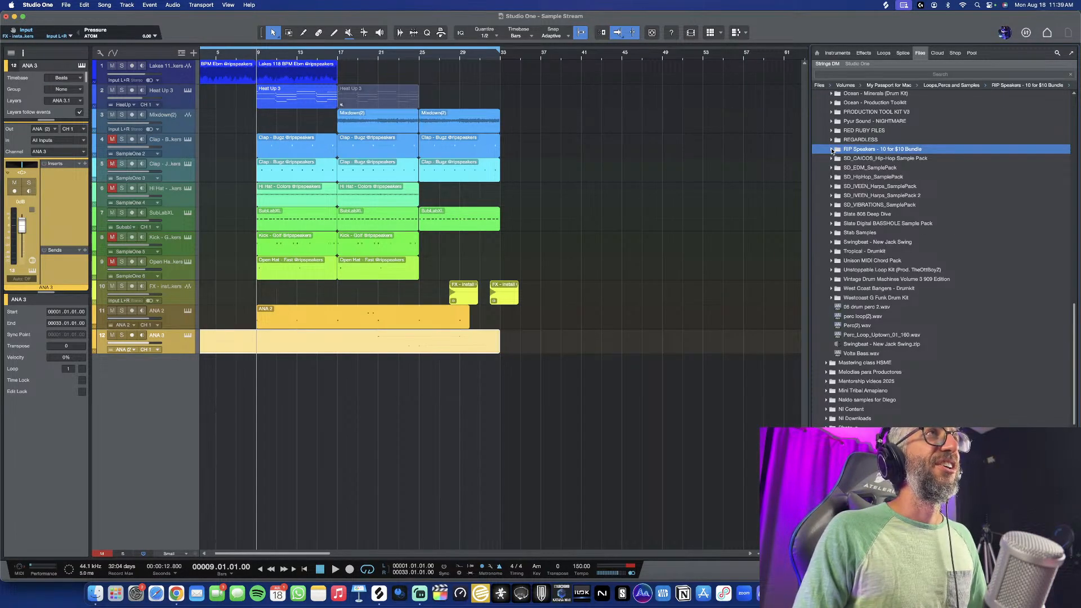
scroll(833, 197, down, 1)
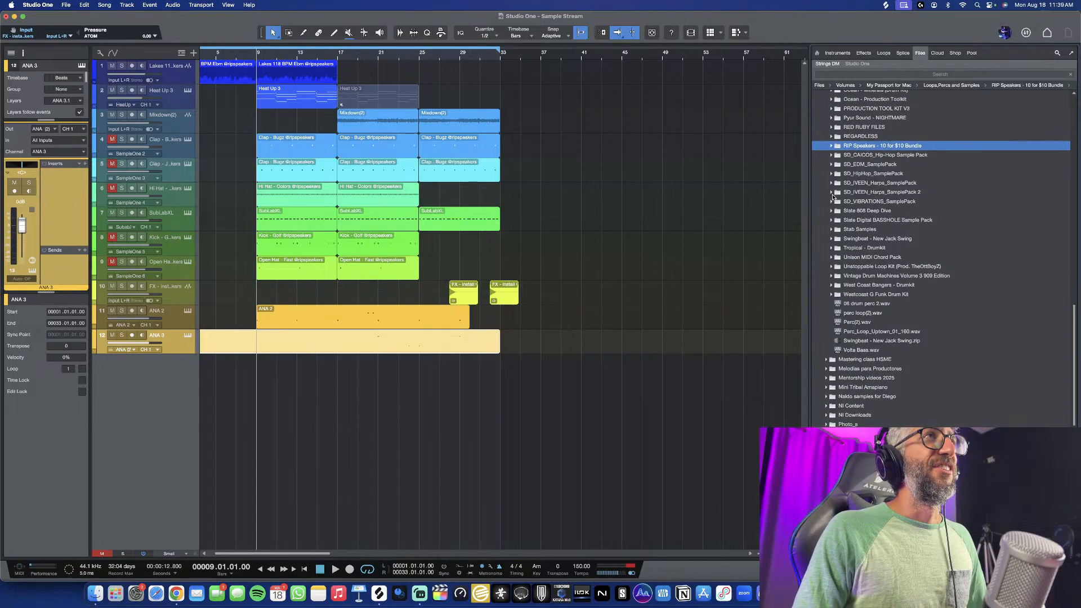
click(832, 153)
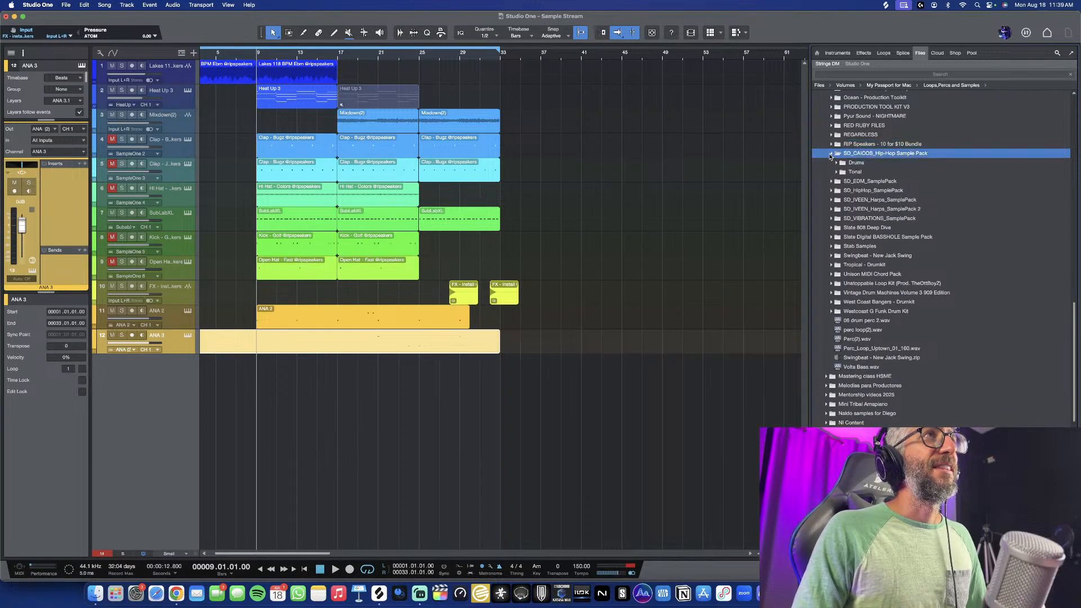
click(837, 162)
click(842, 172)
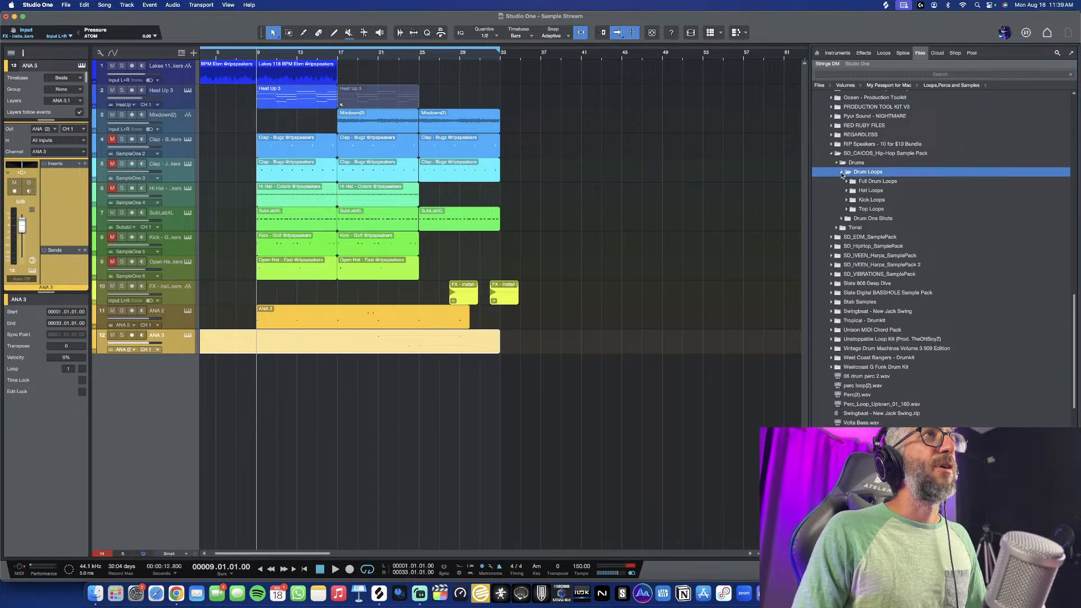
click(847, 182)
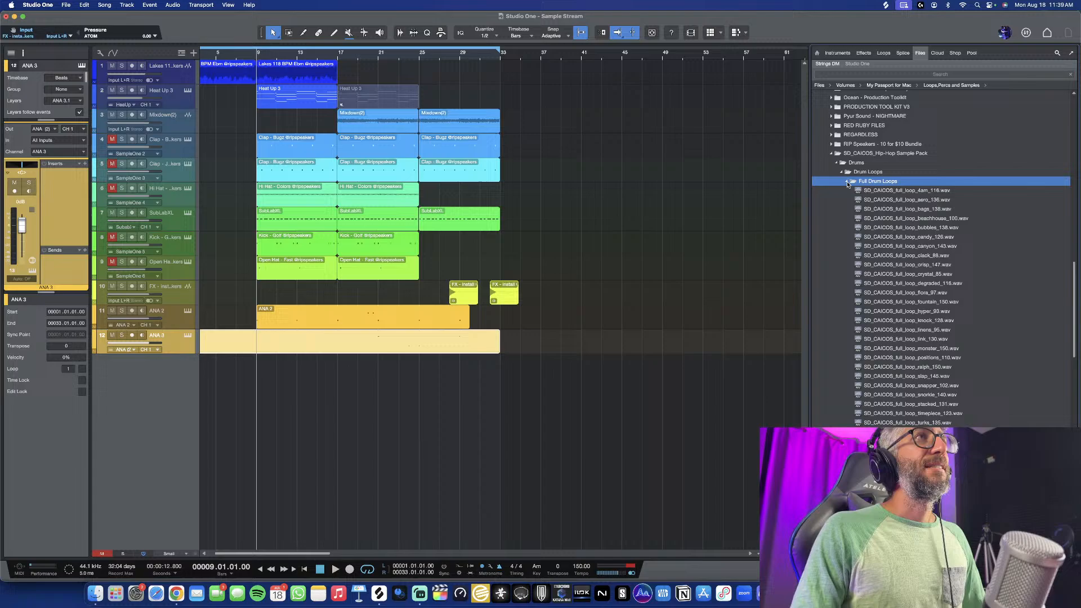
click(882, 193)
key(comma)
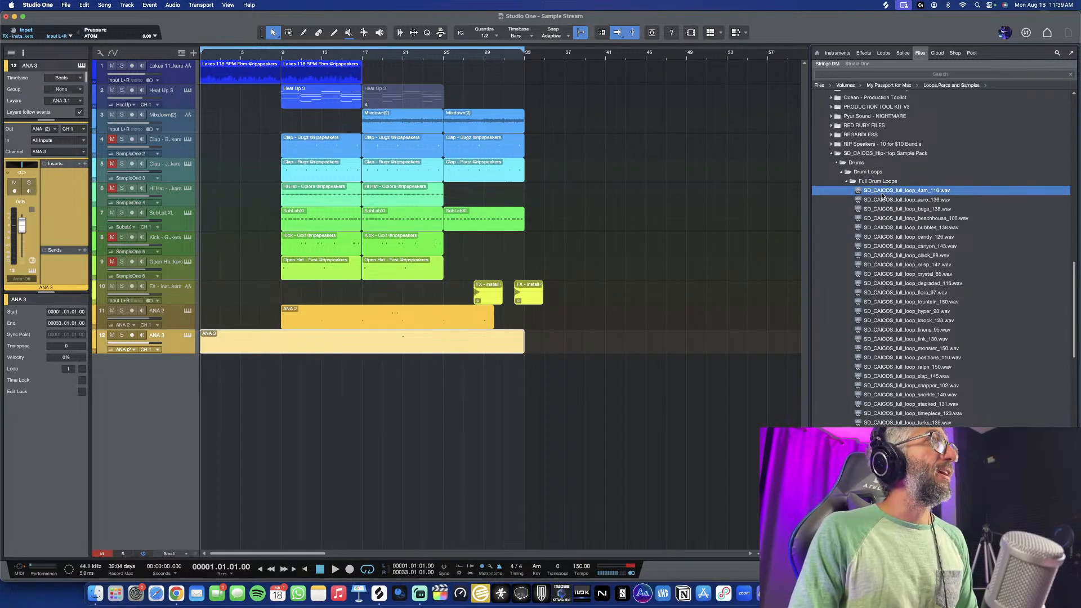
key(space)
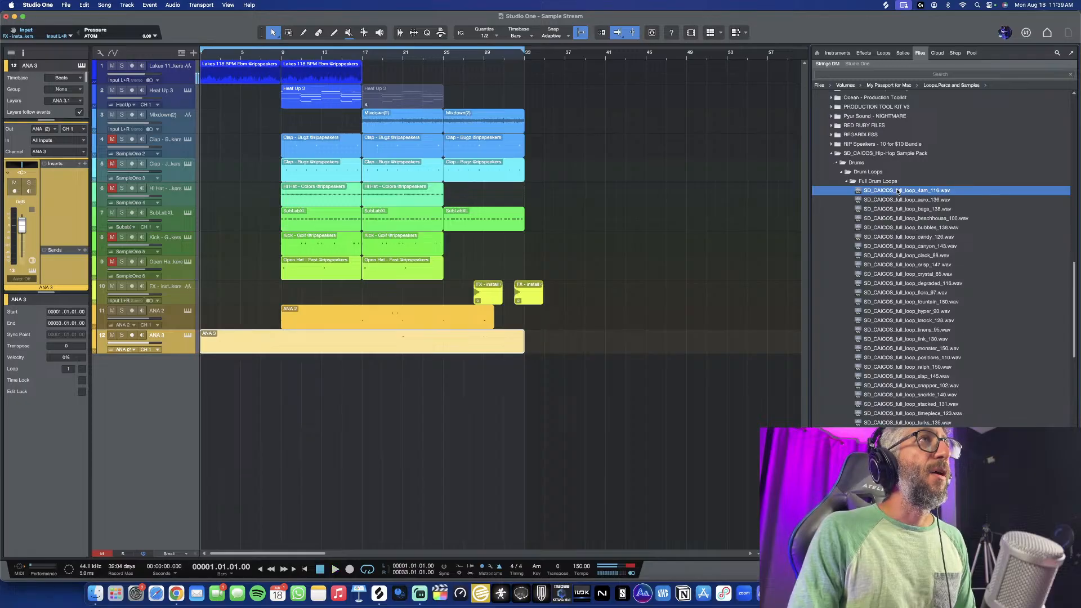
drag(898, 192, 301, 387)
Play back the arrangement with the new drum loop while adjusting the view.
key(space)
scroll(326, 473, up, 5)
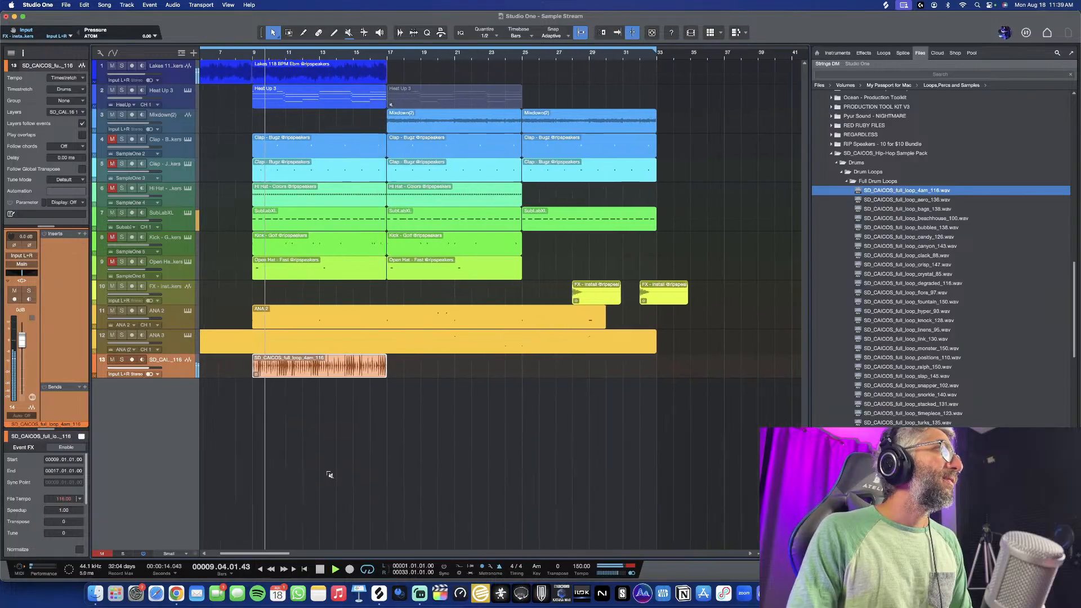
key(f)
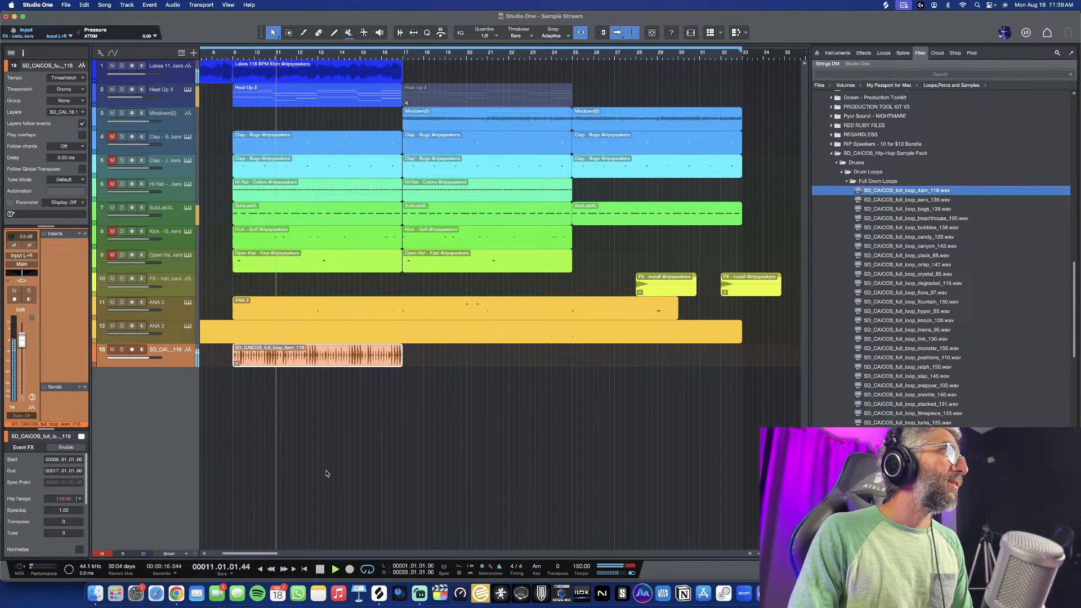
scroll(326, 473, up, 1)
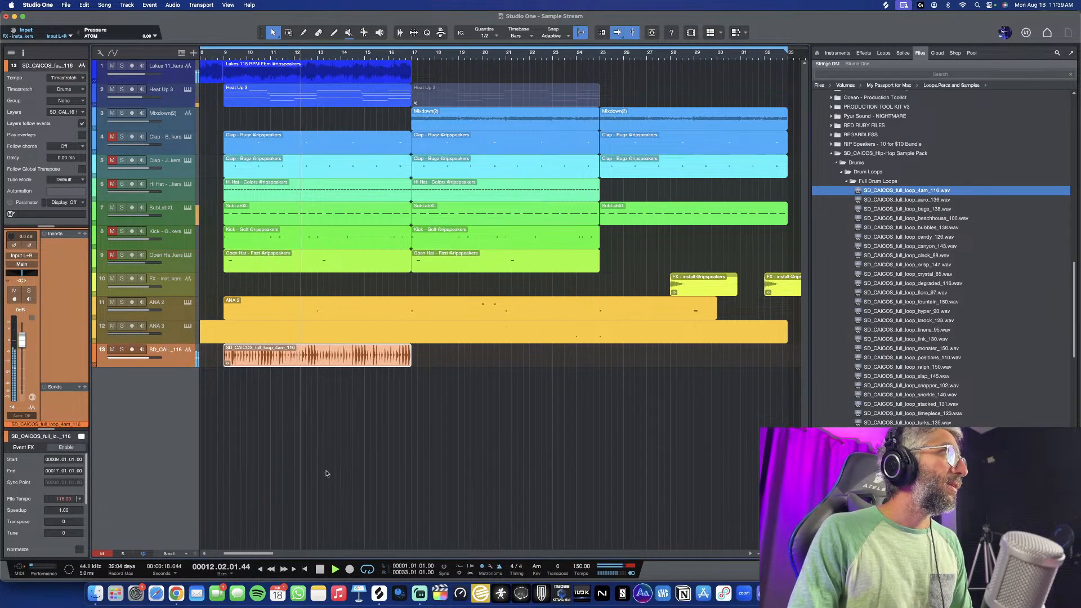
scroll(326, 474, left, 3)
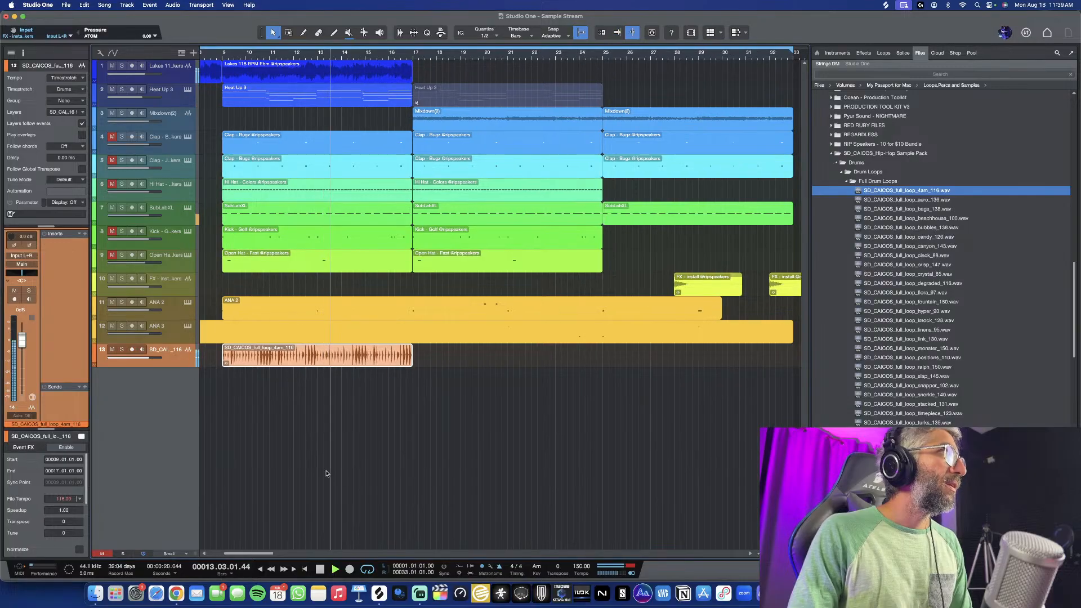
scroll(326, 473, left, 1)
scroll(326, 474, down, 1)
scroll(327, 473, up, 2)
scroll(326, 473, down, 1)
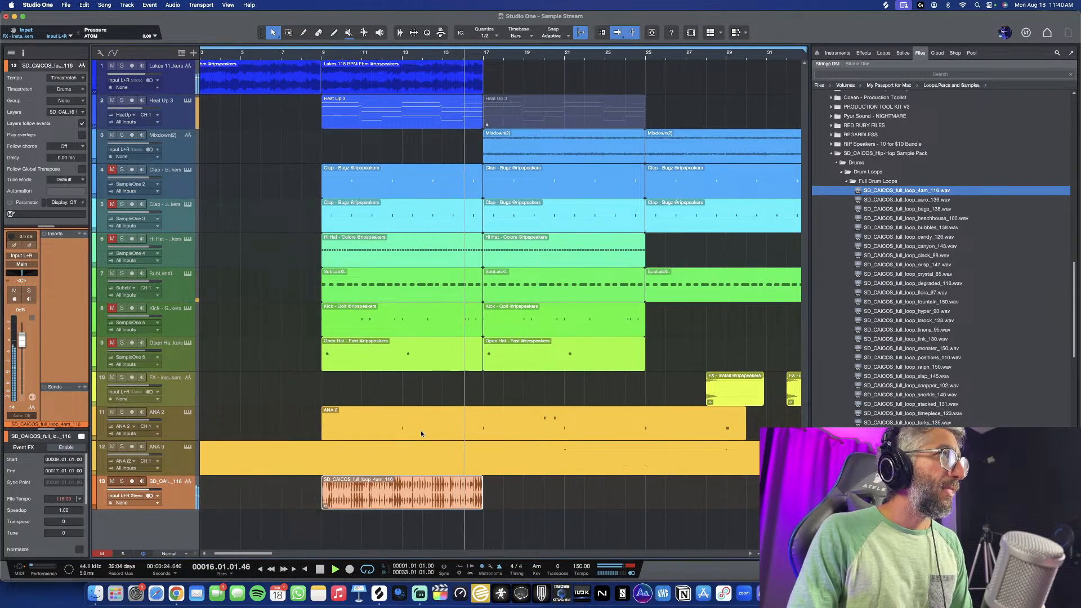
key(space)
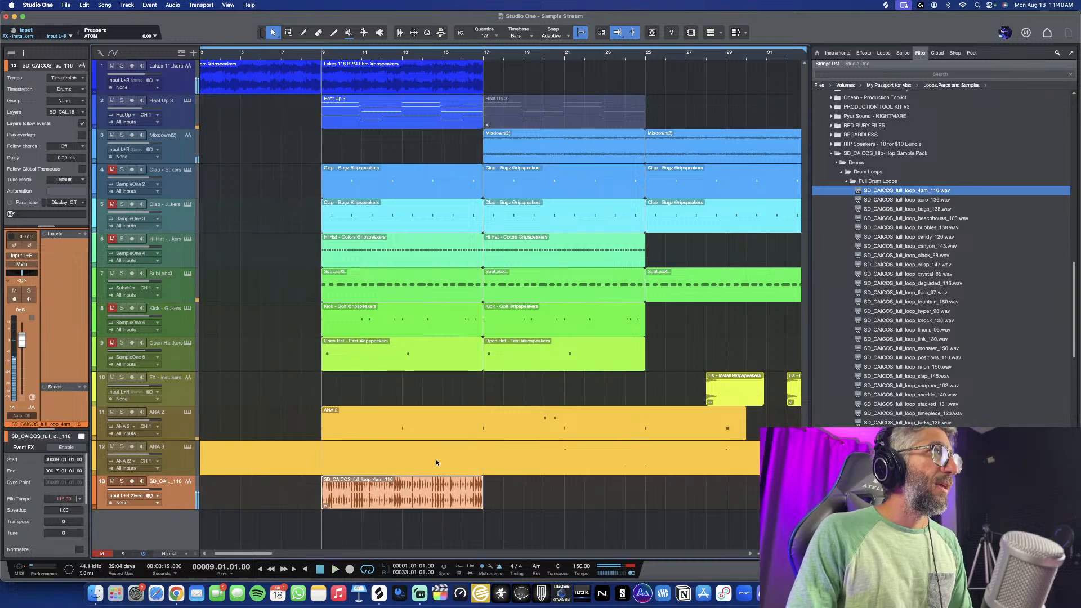
scroll(431, 464, down, 1)
scroll(428, 468, down, 1)
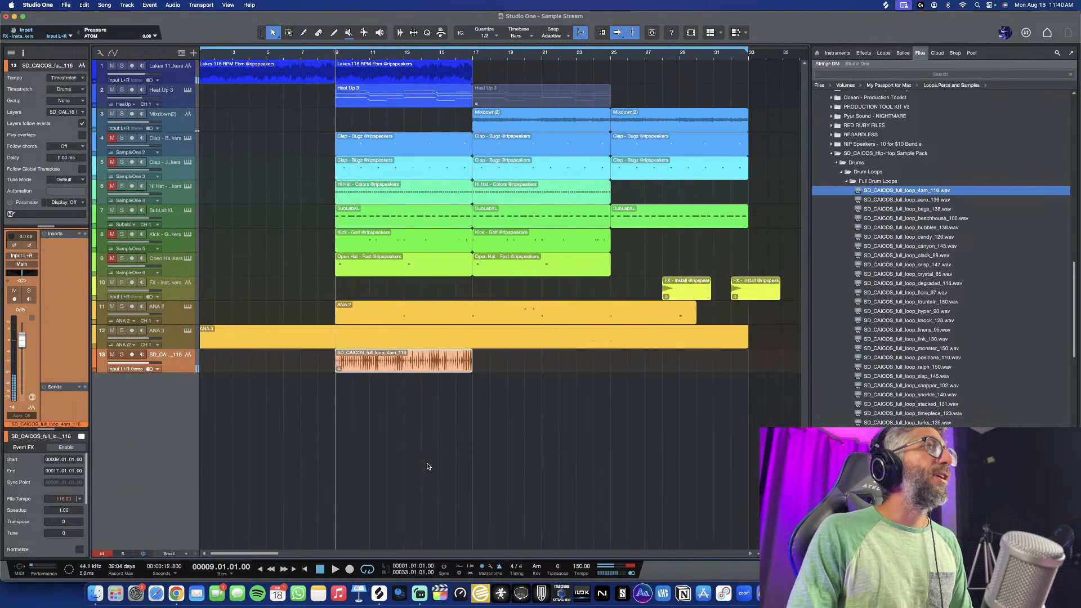
Add an Impact drum instrument from the instrument favorites on a new track and reposition its window.
click(838, 53)
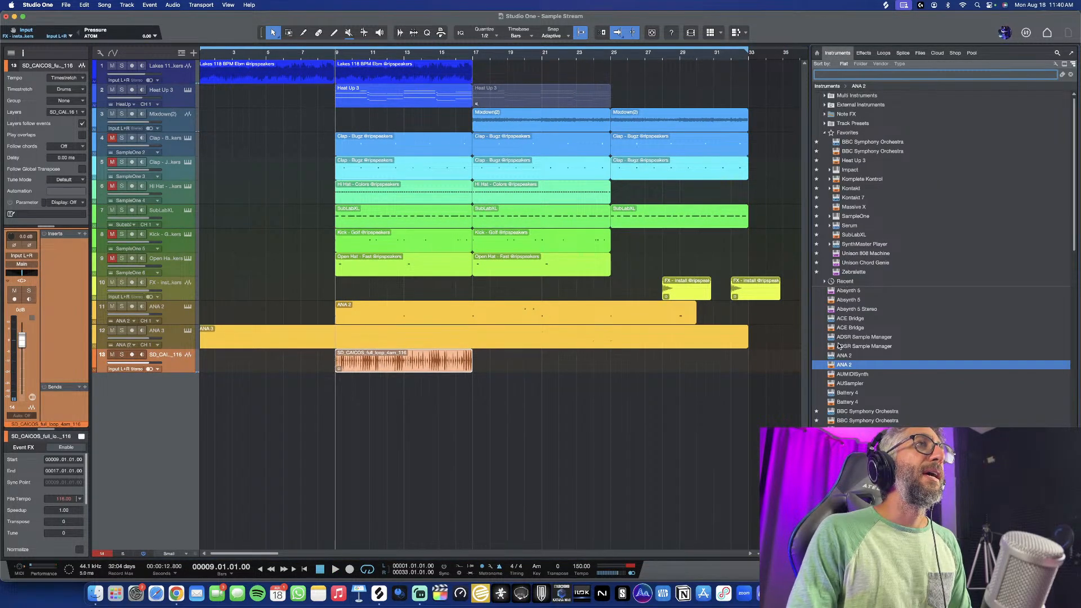
double_click(845, 170)
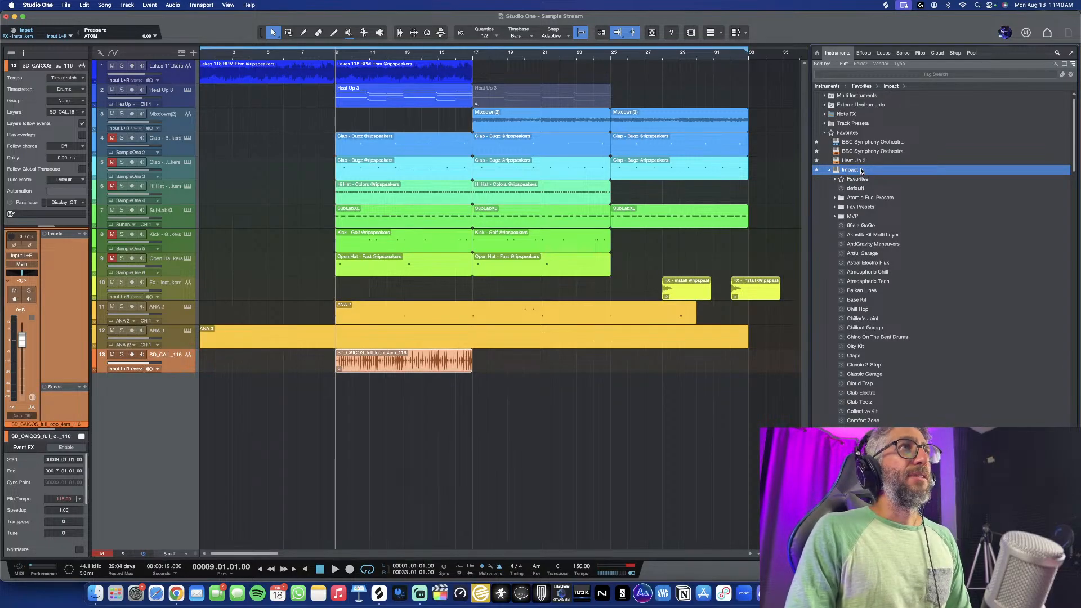
drag(861, 171, 169, 437)
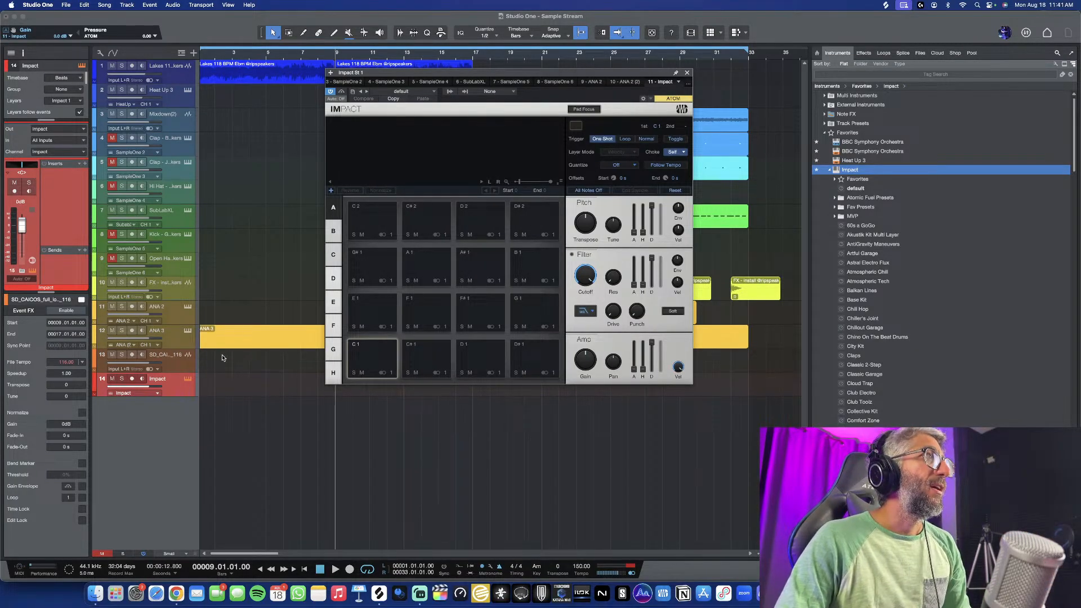
drag(502, 77, 213, 88)
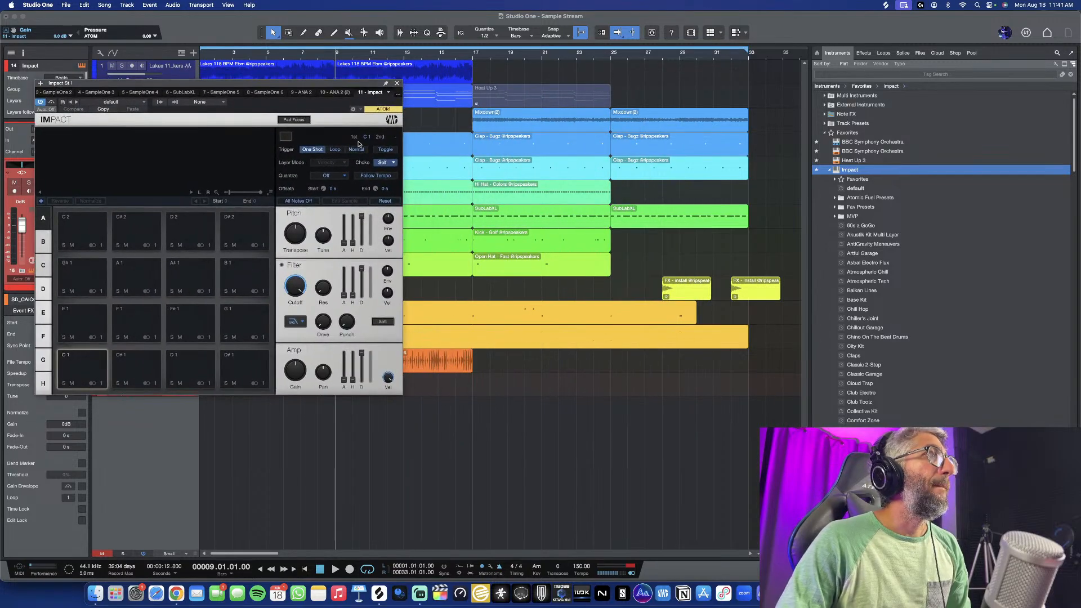
Drop the SD_CAICOS drum loop onto an Impact pad with the slice option to spread its slices across multiple pads.
click(443, 363)
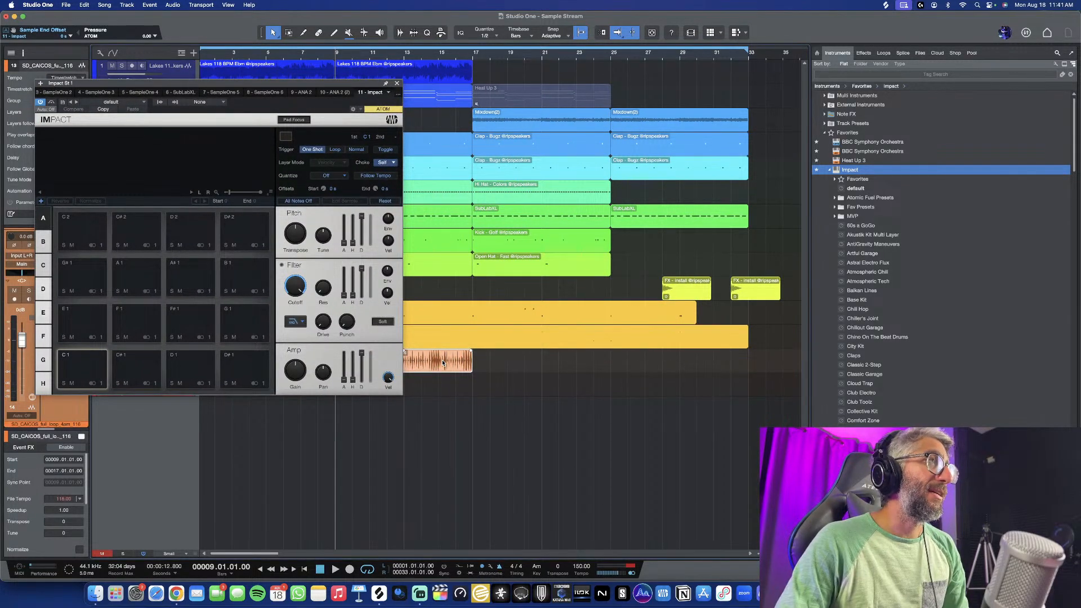
drag(443, 363, 87, 373)
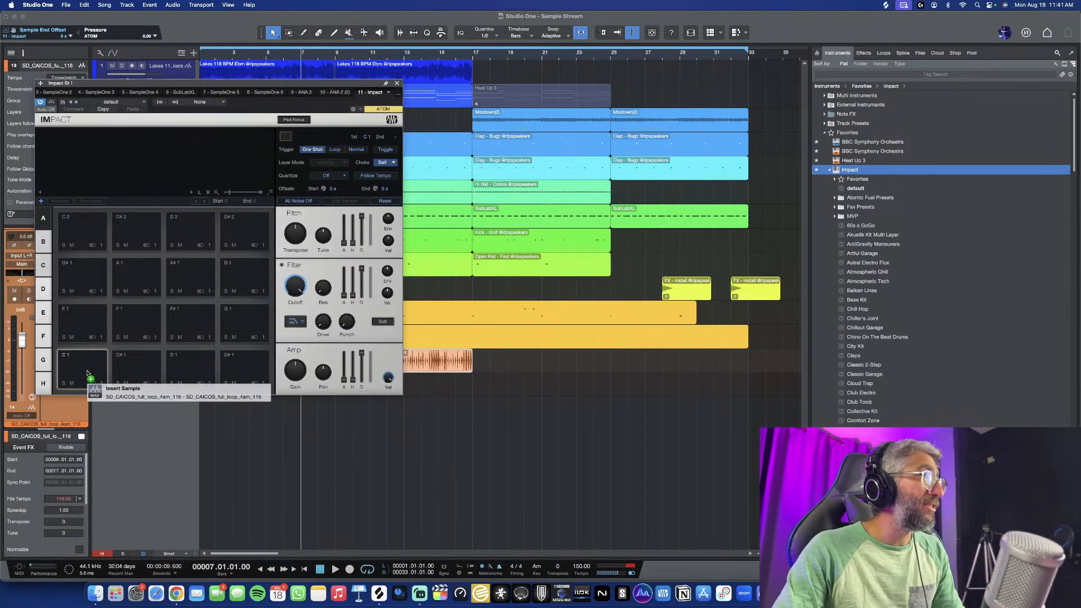
key(alt)
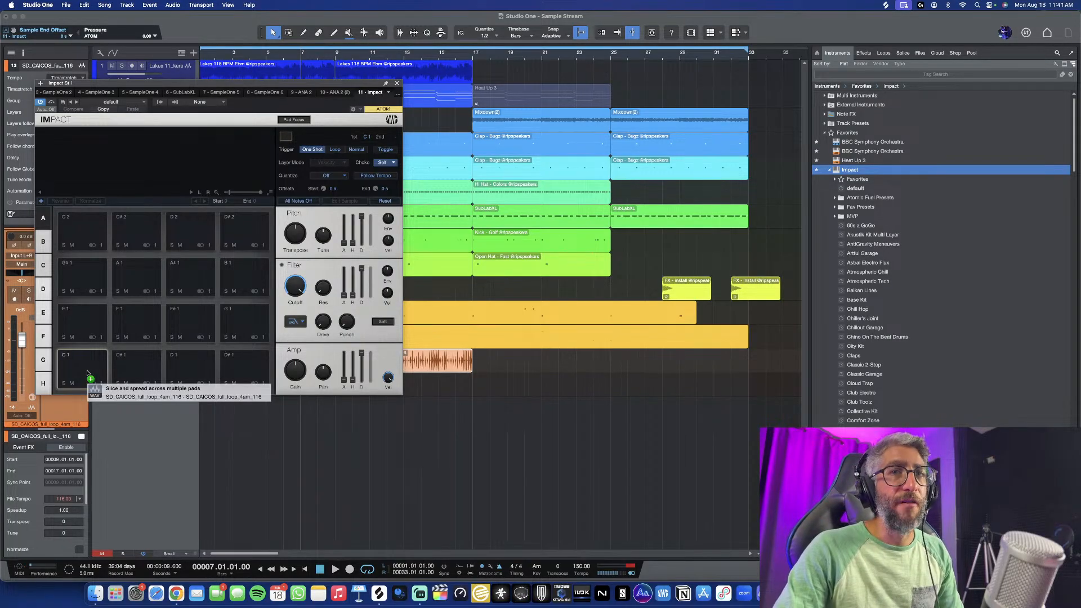
drag(87, 372, 88, 374)
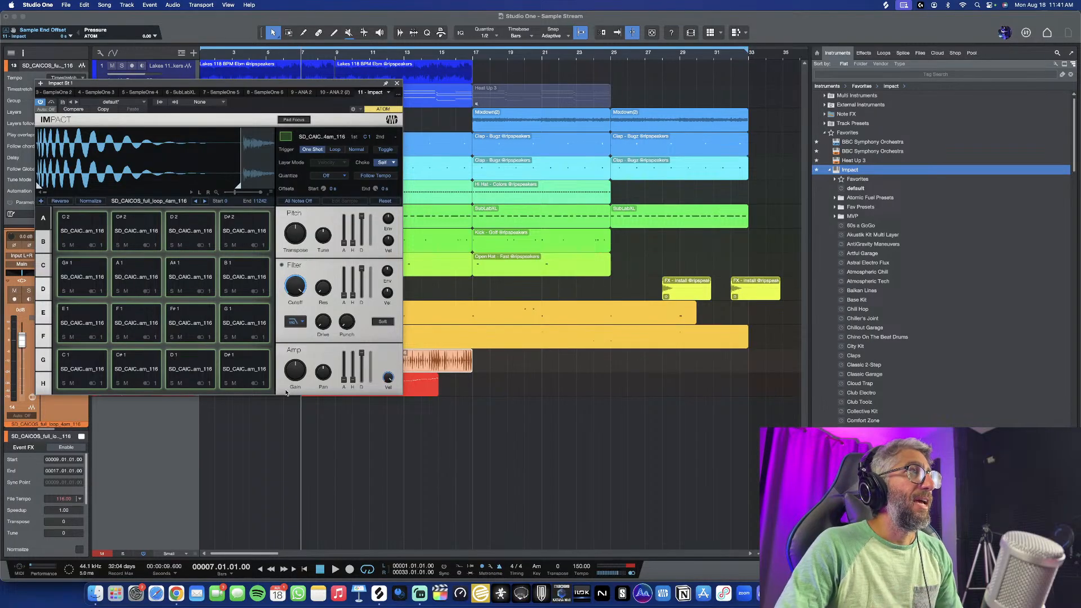
Open the sliced Impact part in the note editor and mute the original audio drum loop track.
double_click(423, 384)
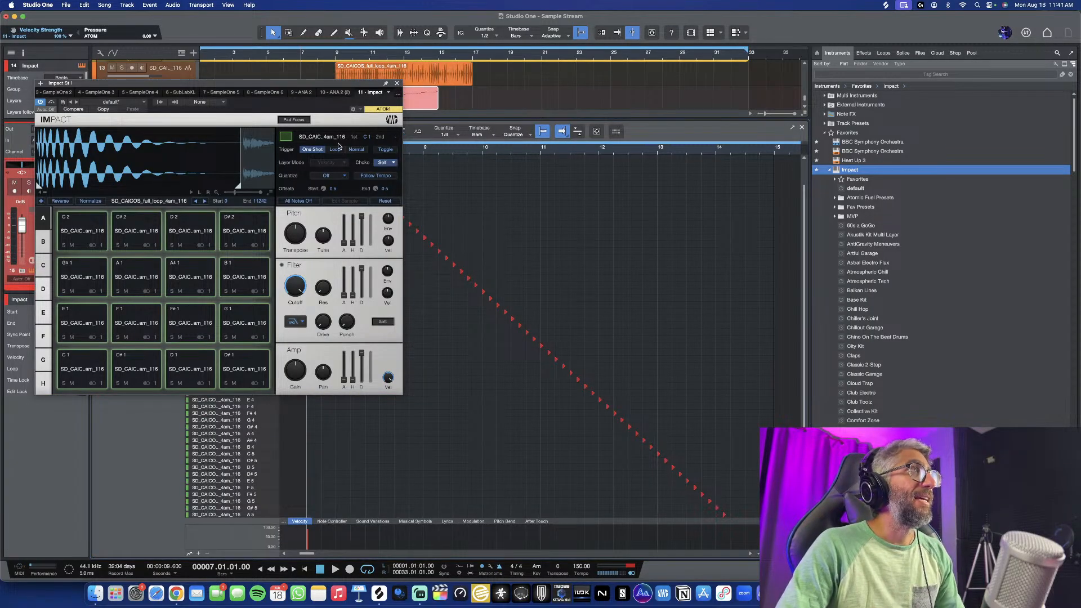
click(398, 83)
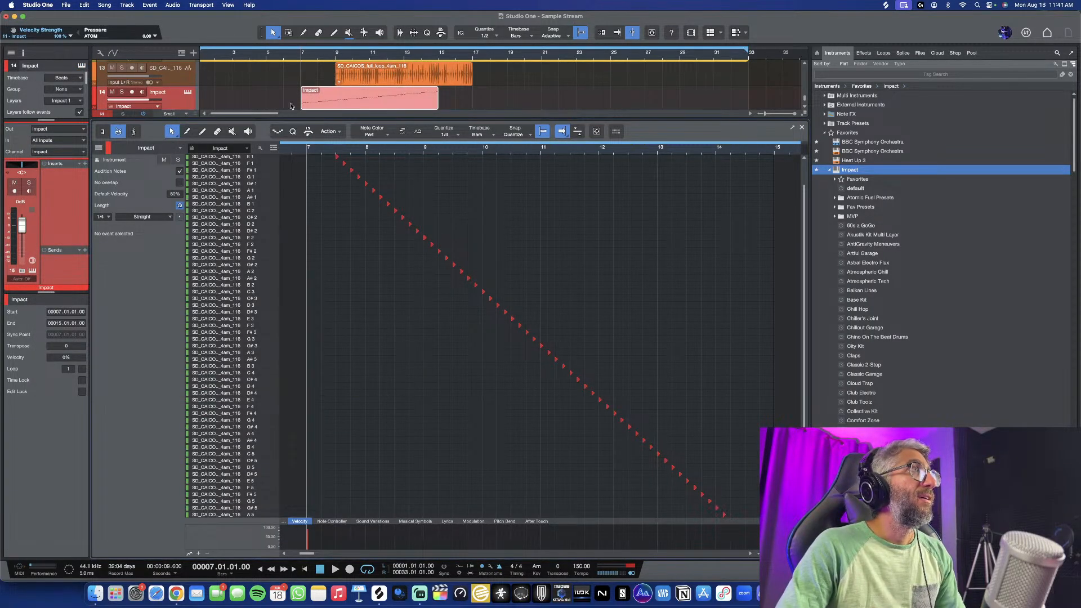
click(113, 68)
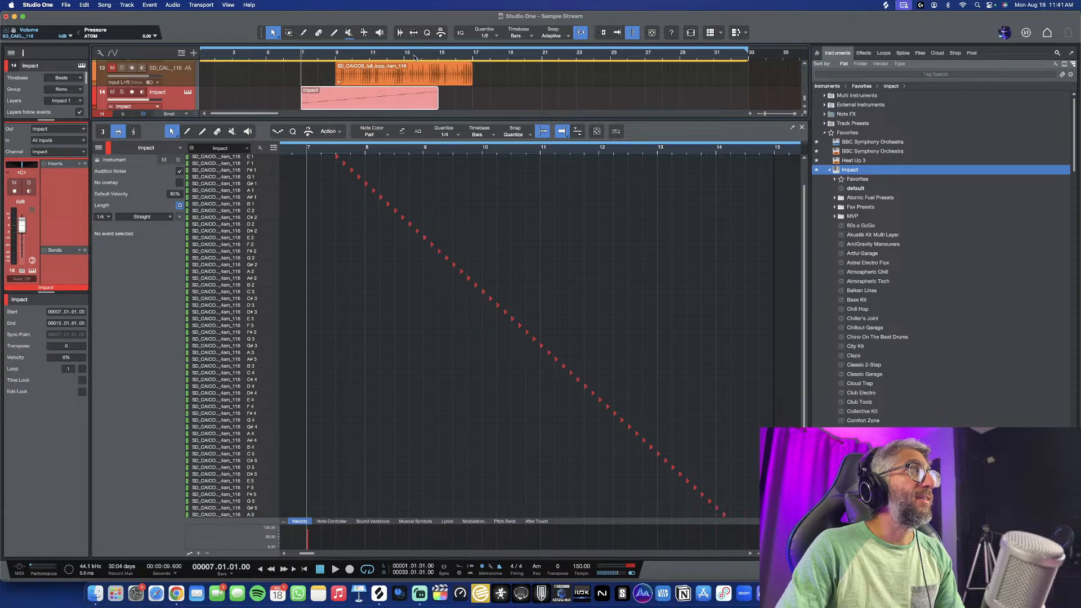
Play back the sliced part from bar 7 while following the slice notes in the editor.
click(364, 78)
click(339, 103)
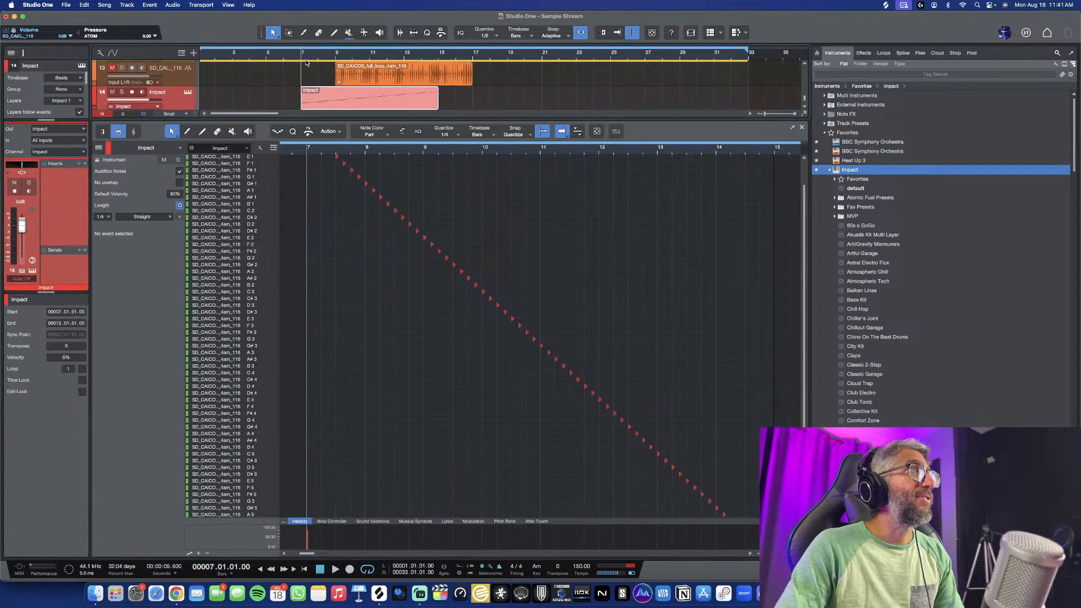
key(space)
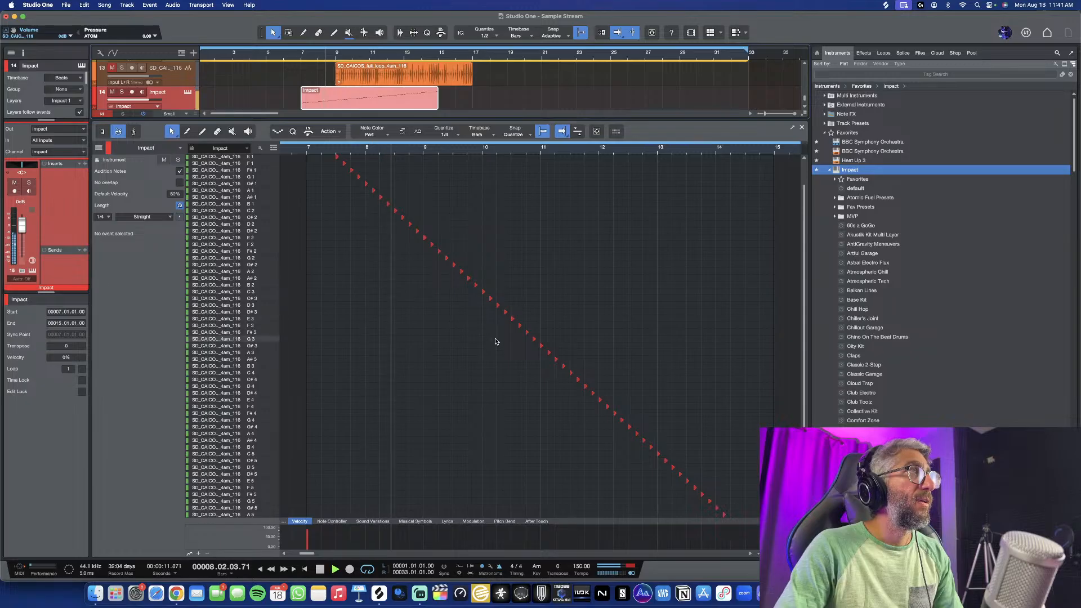
scroll(495, 338, up, 2)
scroll(495, 338, down, 2)
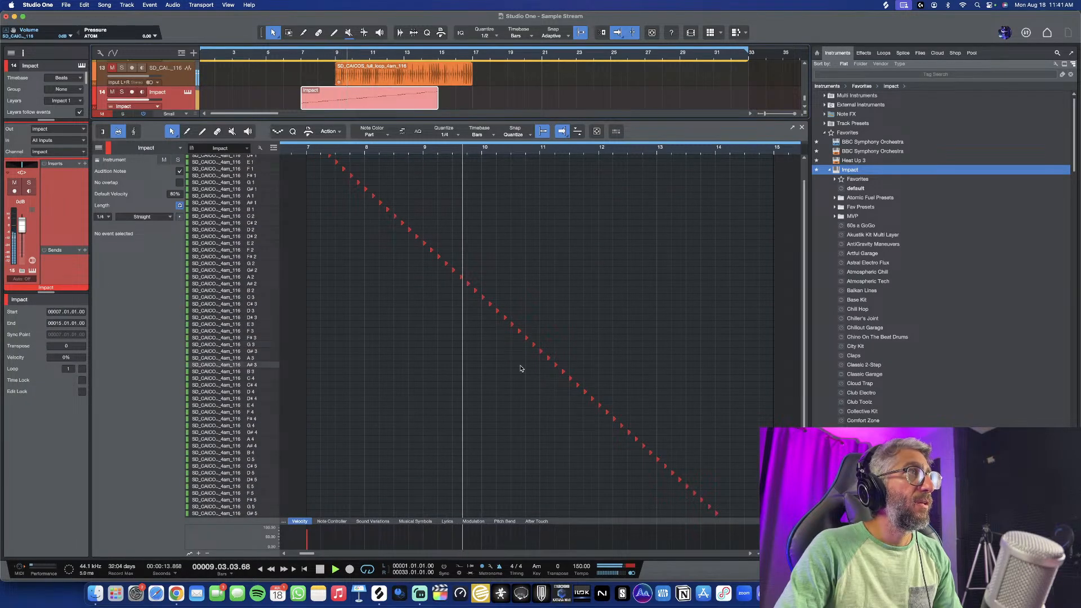
scroll(522, 369, down, 3)
scroll(522, 369, down, 3)
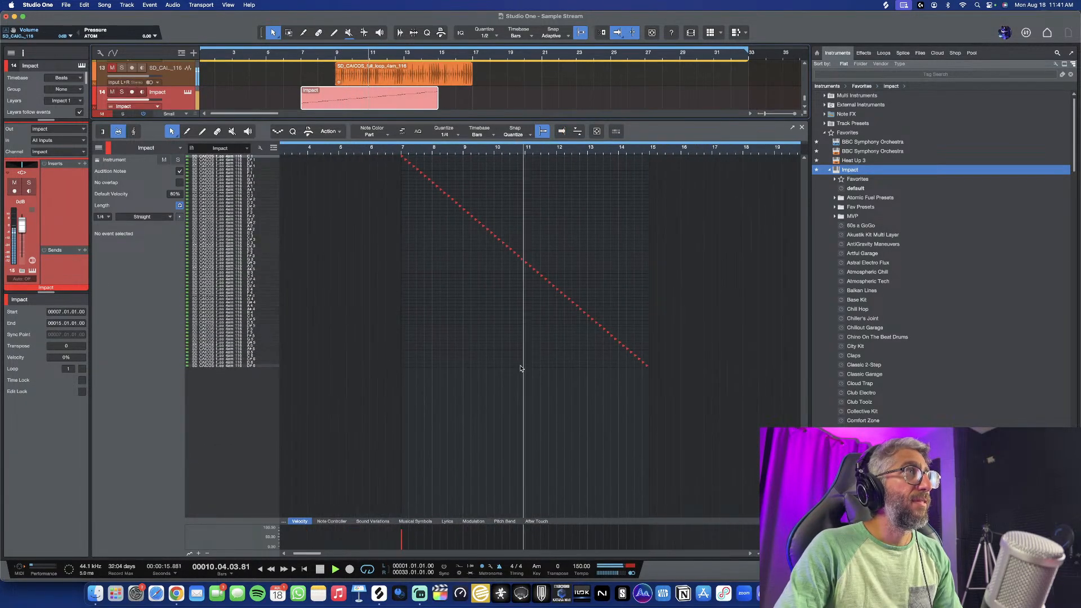
scroll(522, 369, down, 2)
scroll(522, 369, down, 2)
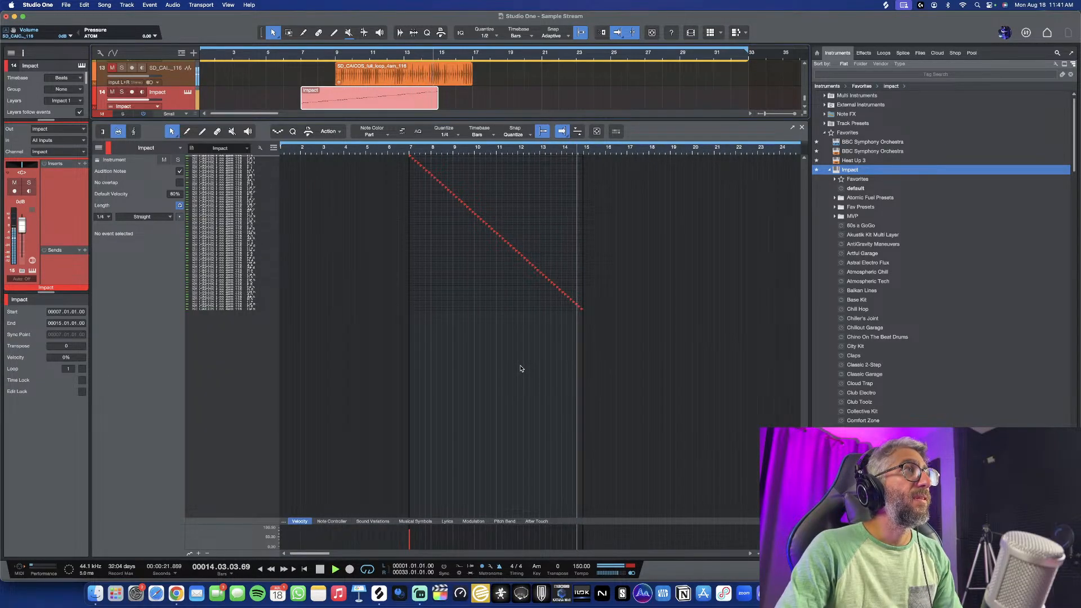
key(space)
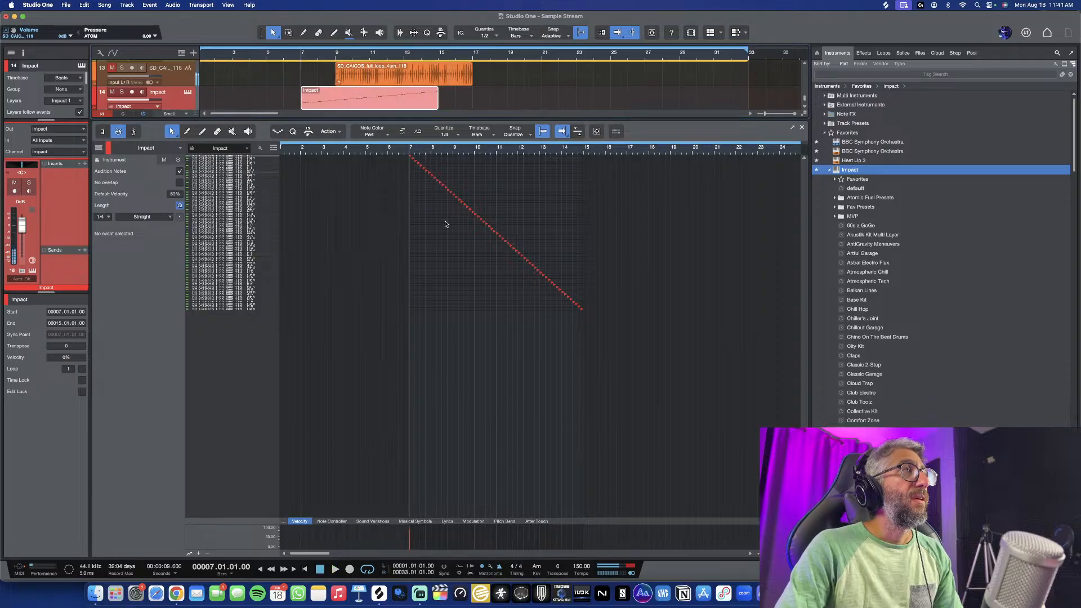
Delete a few slice notes near the start of the sliced part and audition the result.
scroll(411, 180, up, 6)
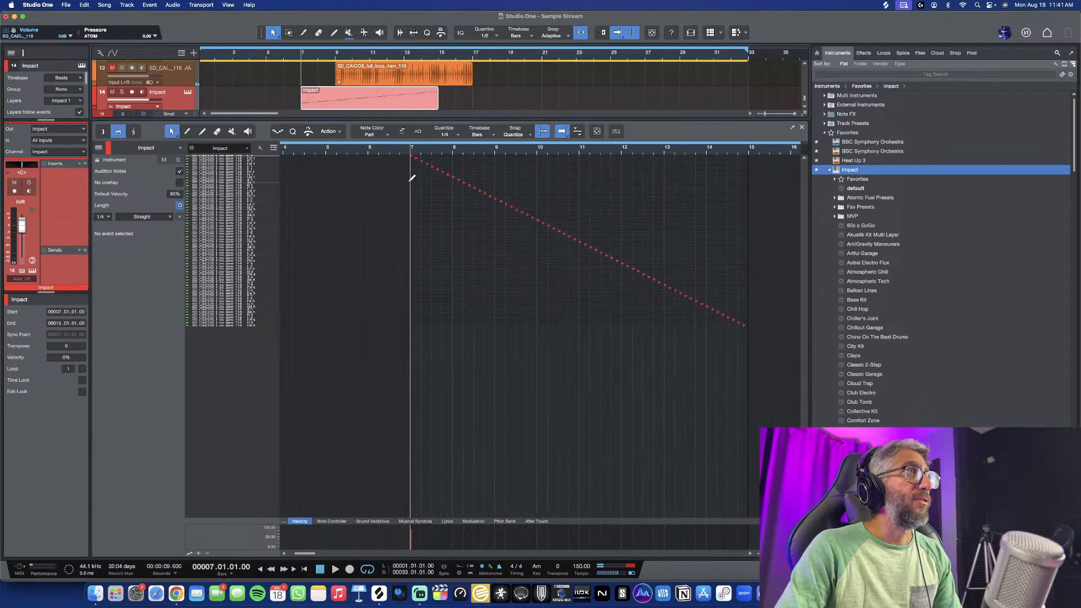
click(421, 160)
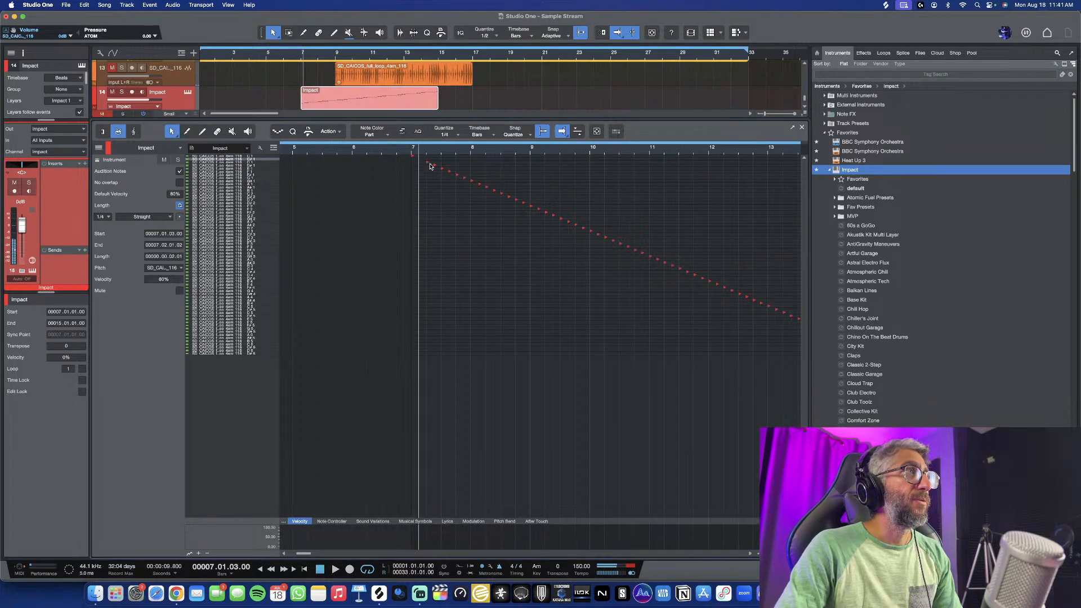
click(441, 170)
click(436, 166)
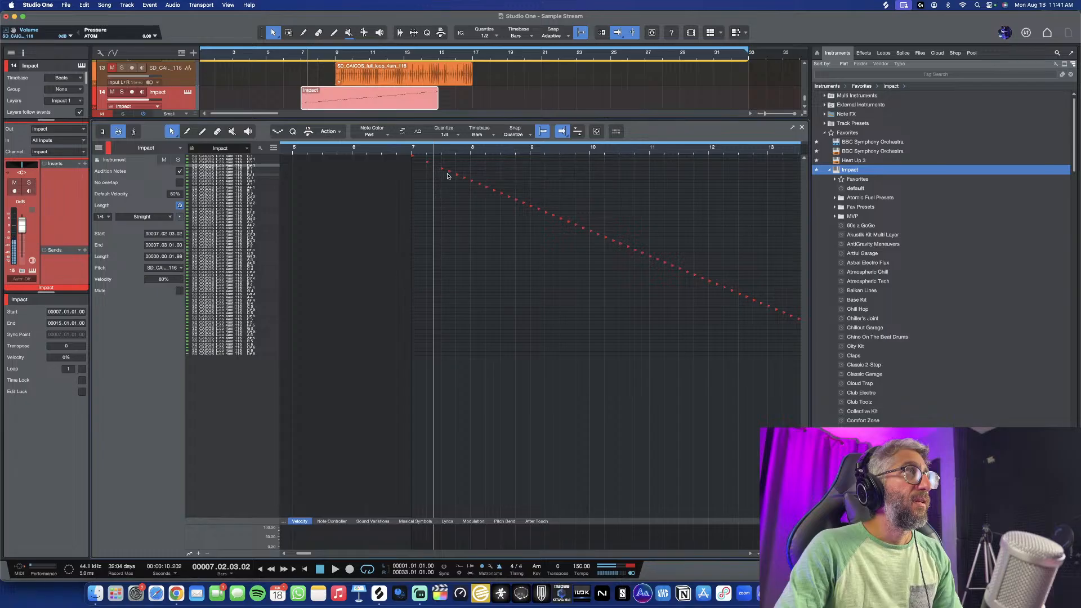
click(449, 173)
click(465, 180)
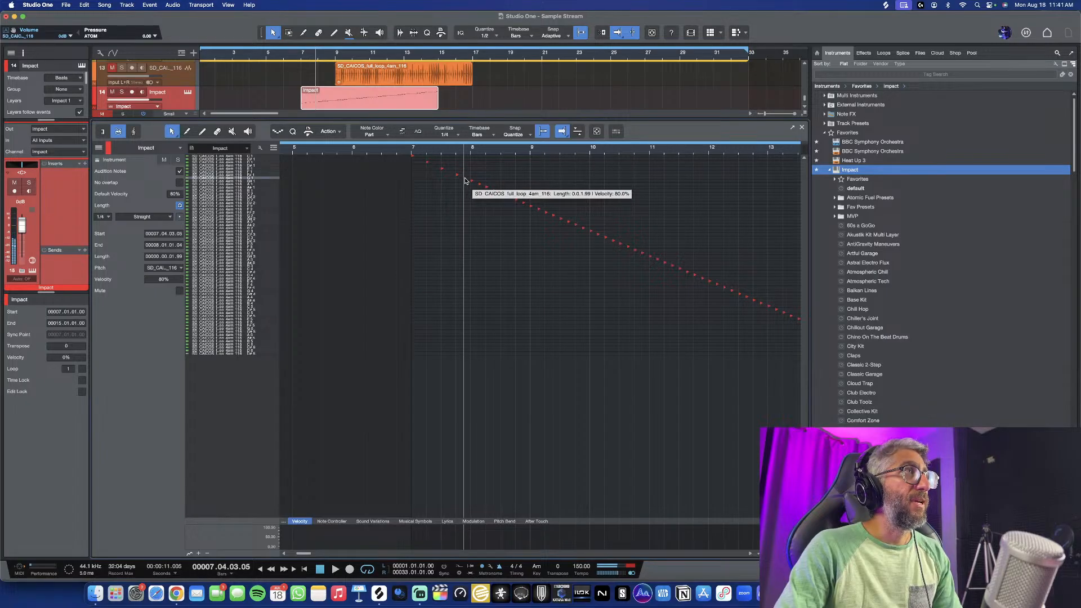
click(473, 185)
double_click(479, 187)
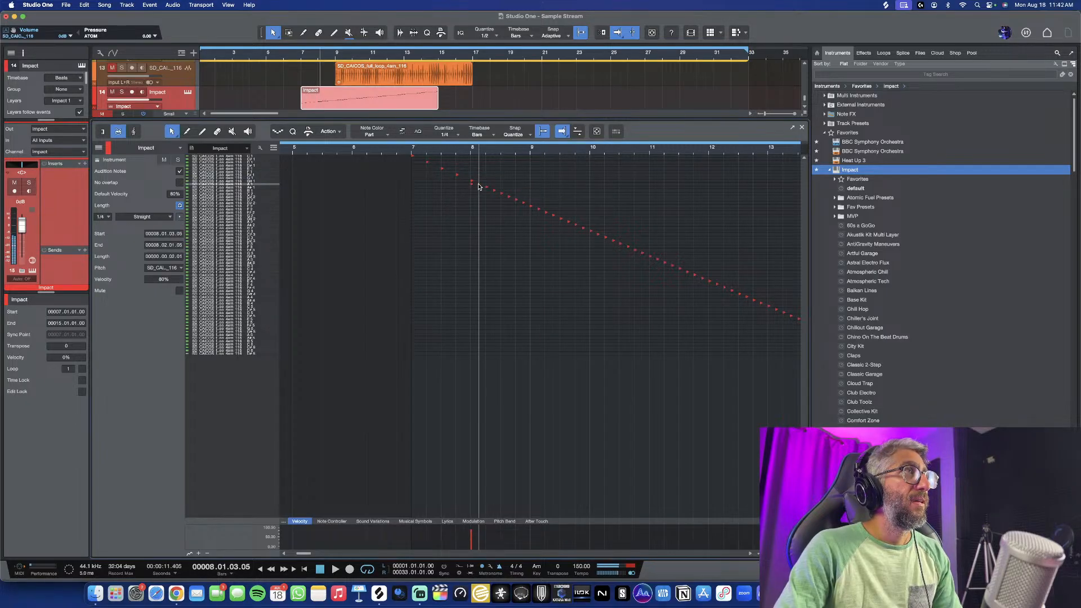
double_click(471, 185)
click(412, 149)
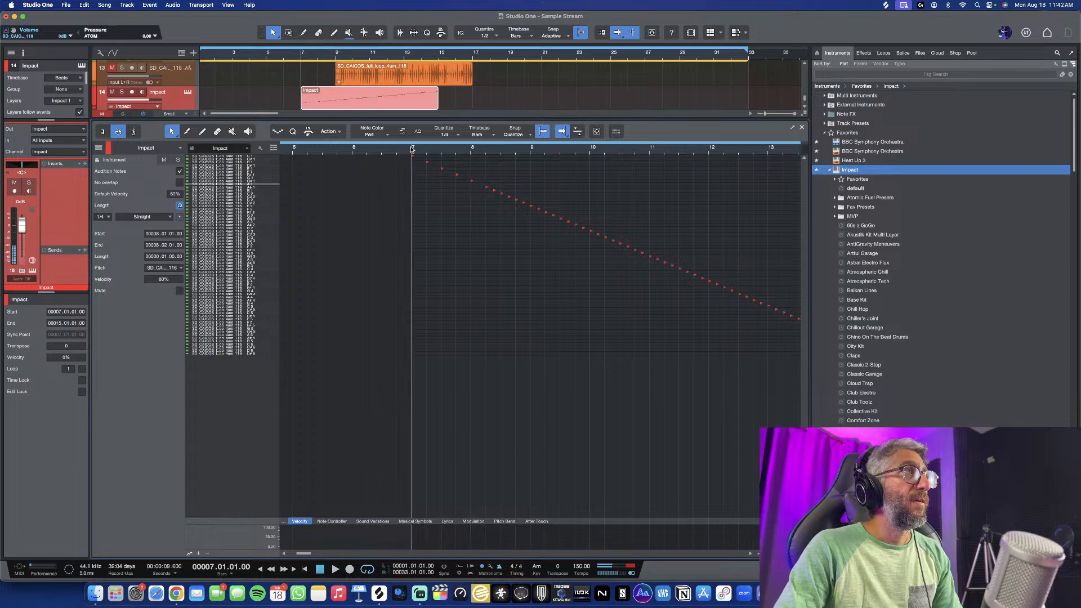
key(space)
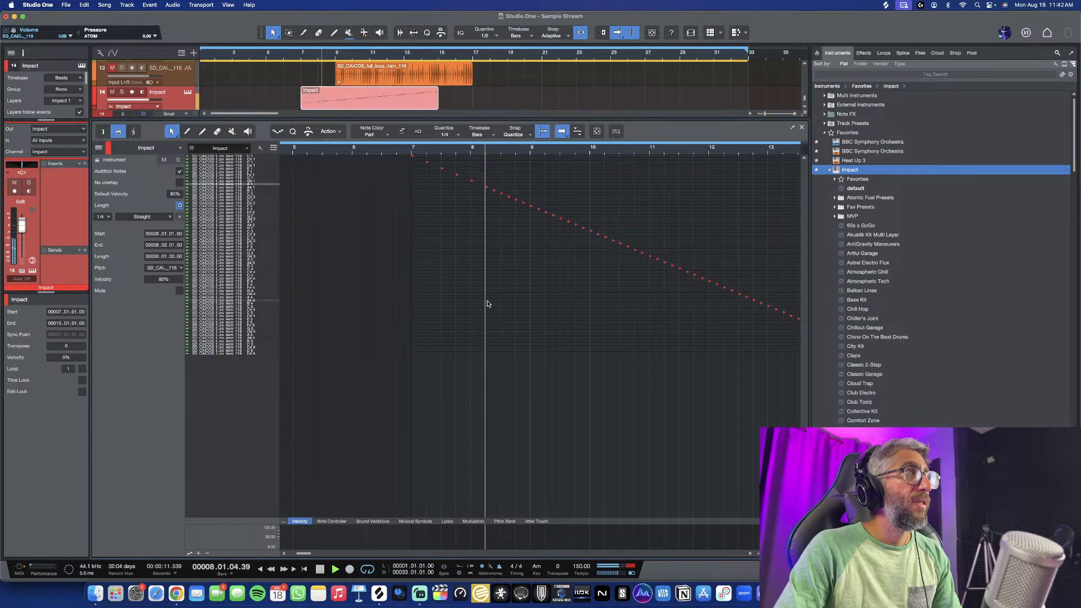
key(space)
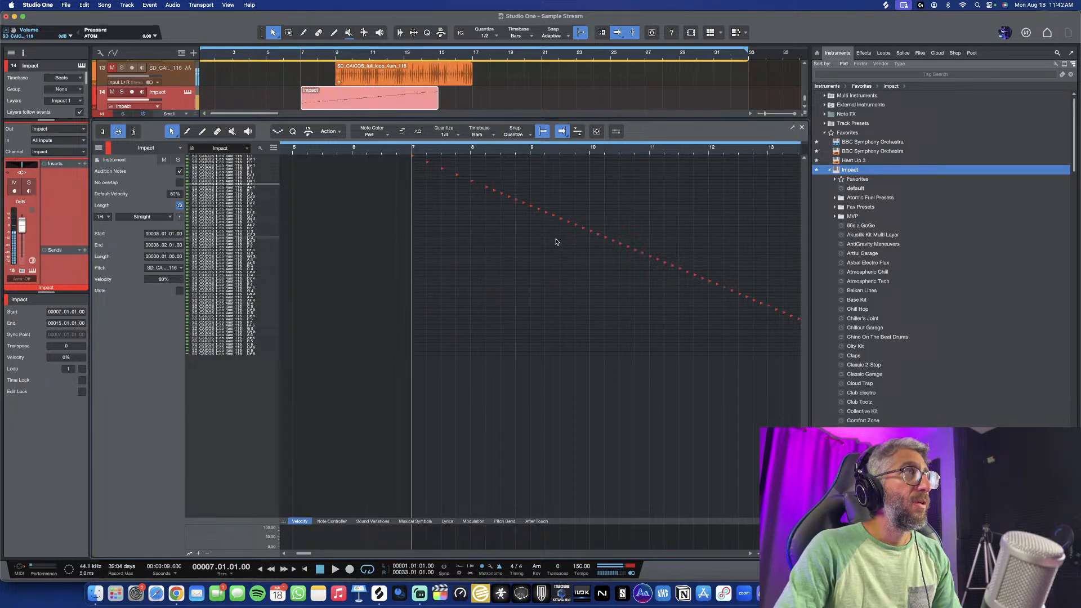
Delete further slice notes around bar 9, play the part back, and close the editor.
double_click(539, 210)
double_click(554, 216)
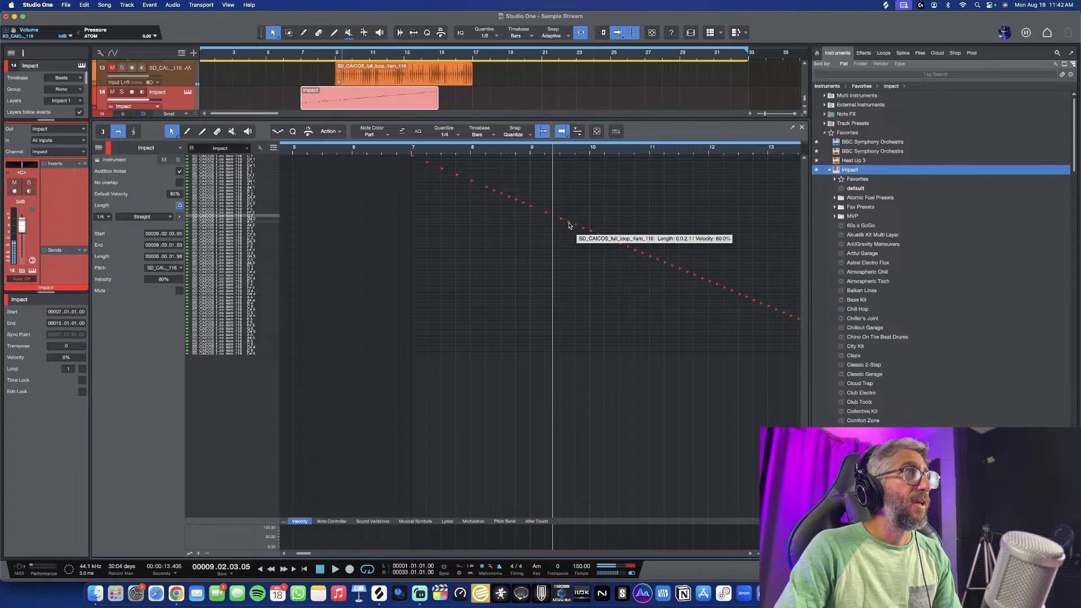
double_click(568, 225)
scroll(592, 253, up, 3)
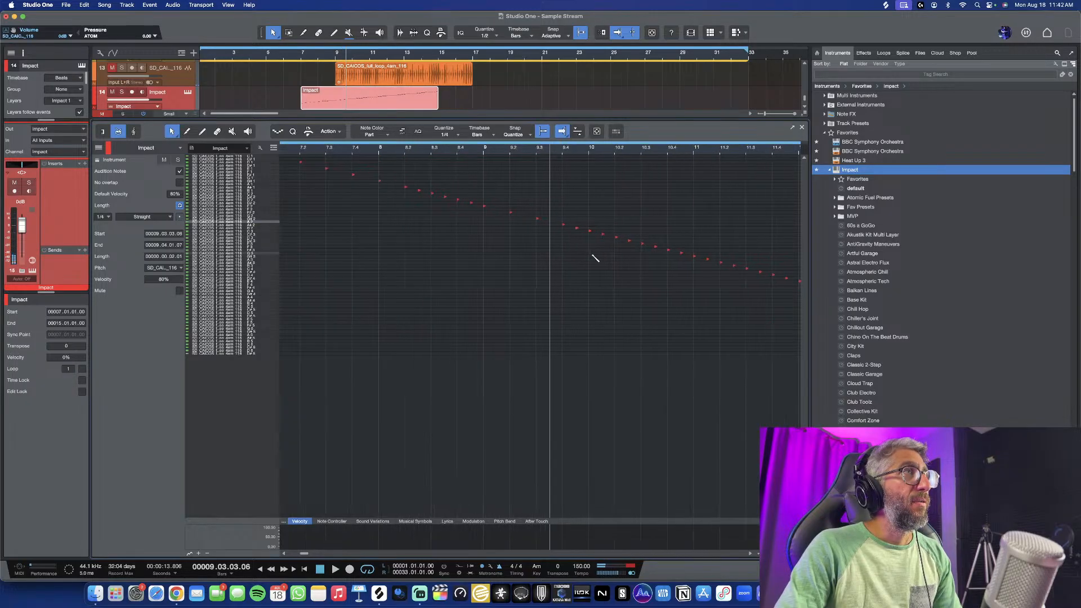
scroll(594, 256, down, 2)
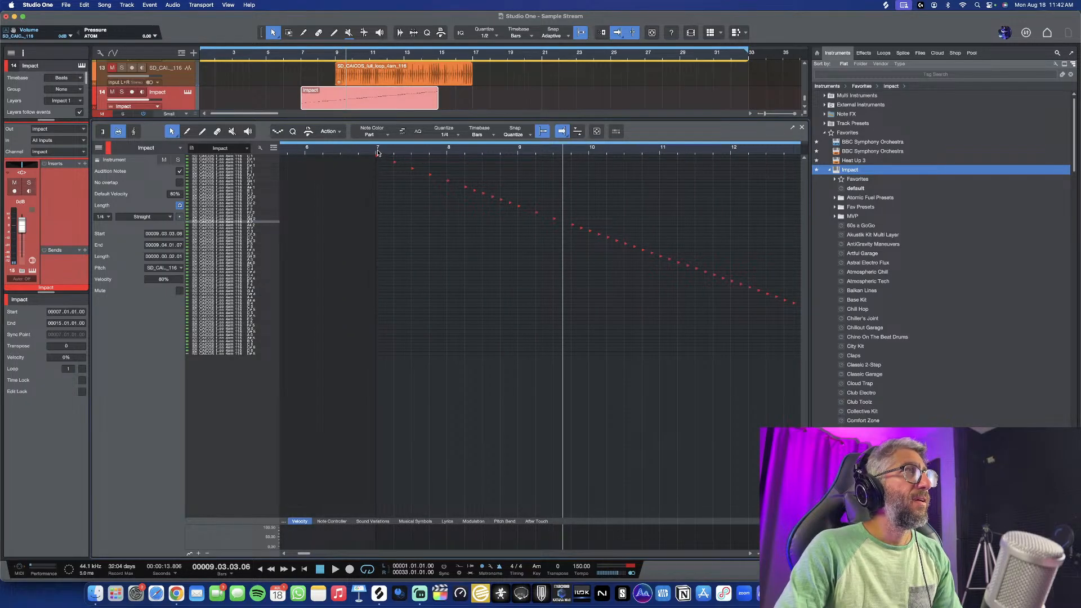
click(377, 152)
key(space)
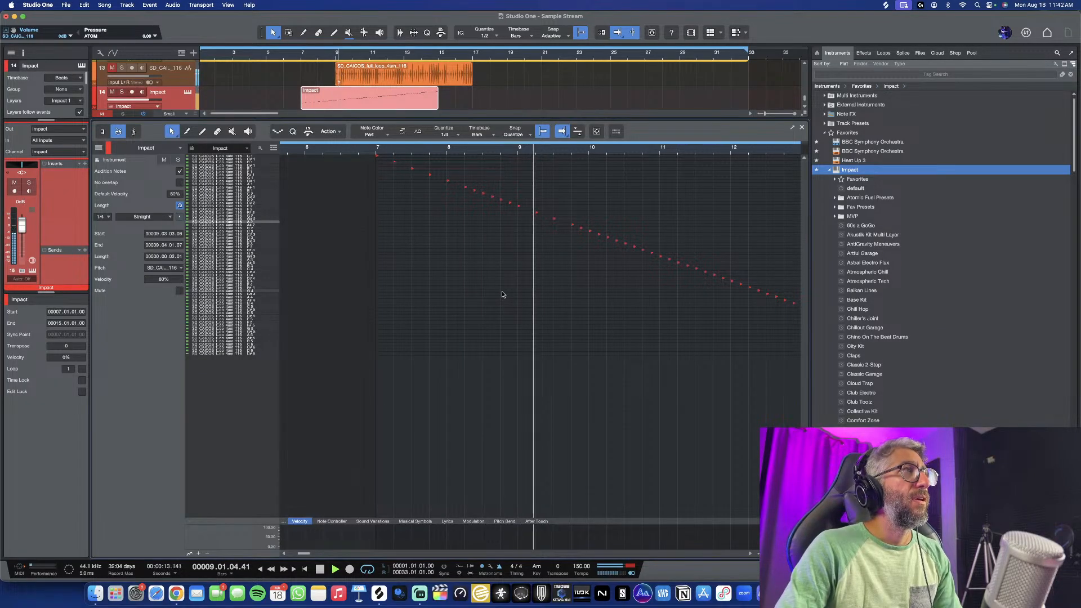
scroll(503, 295, down, 1)
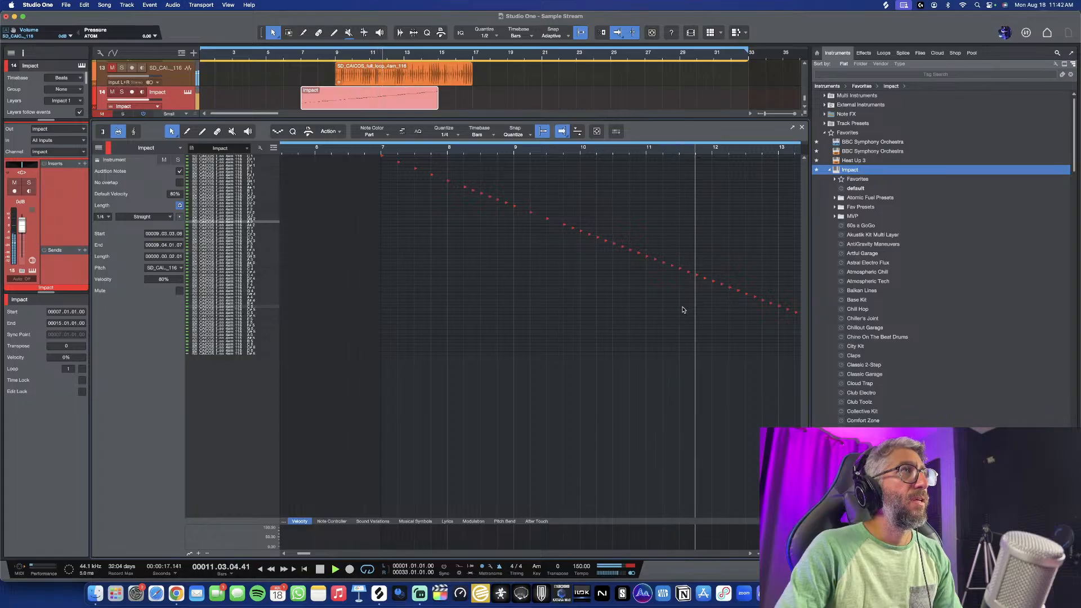
key(F2)
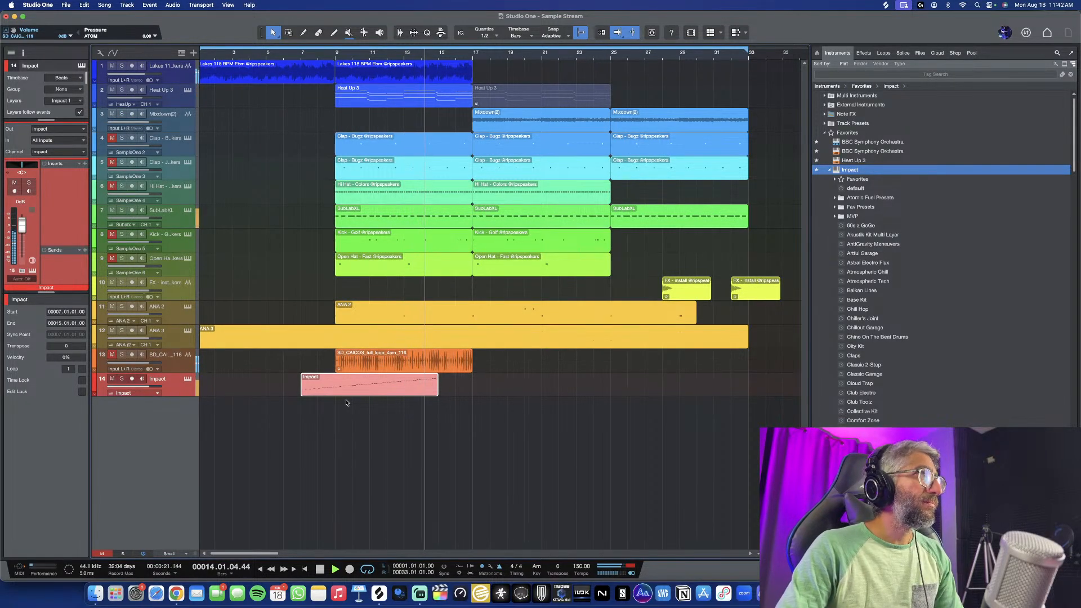
key(space)
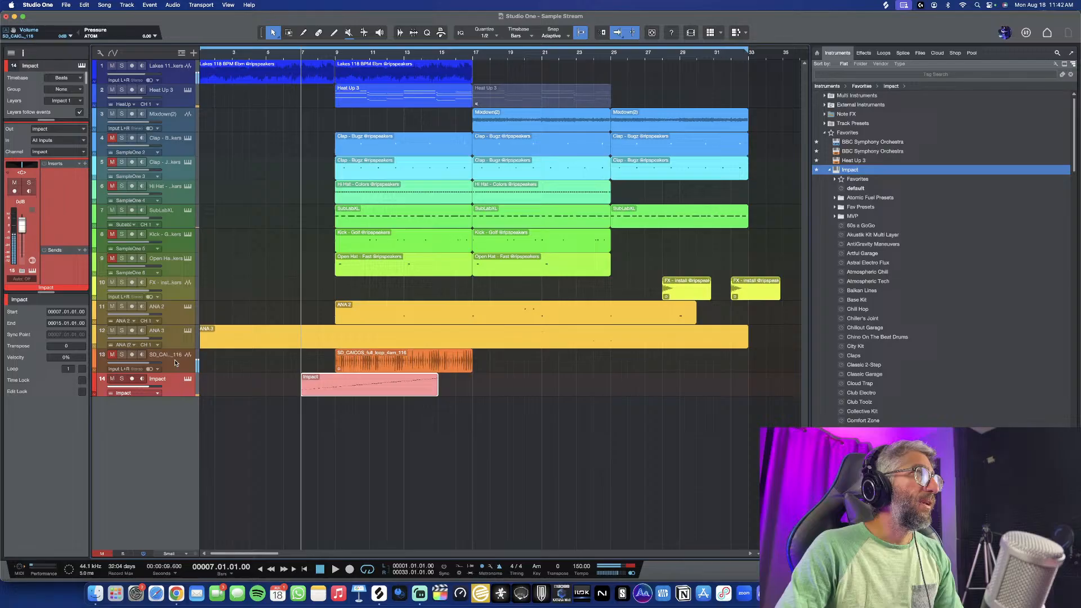
Open the Impact instrument and extend one pad's sample end point, checking the other pad banks.
click(133, 379)
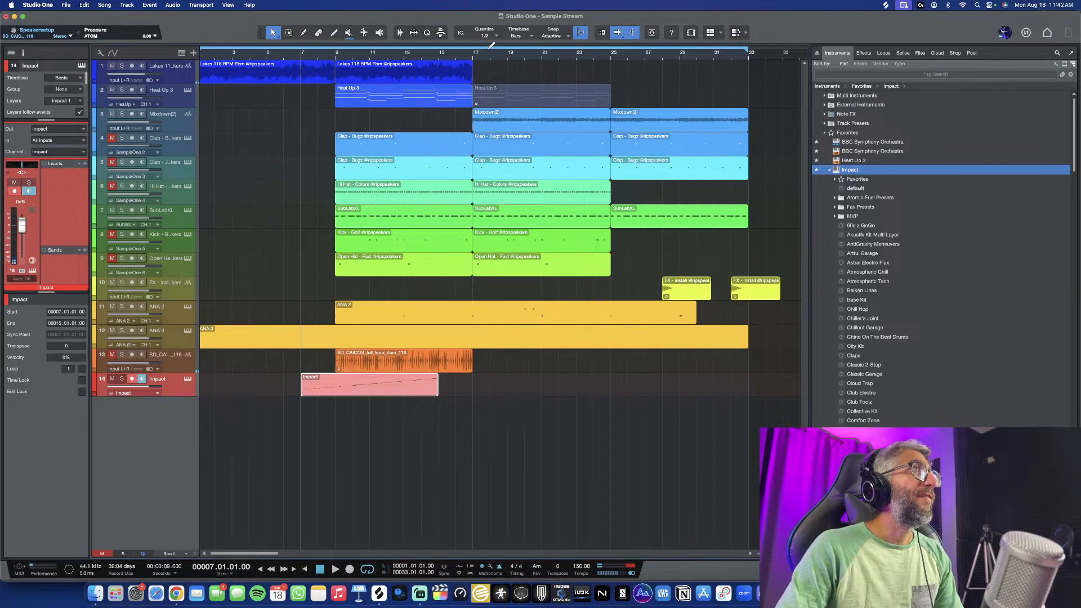
click(474, 57)
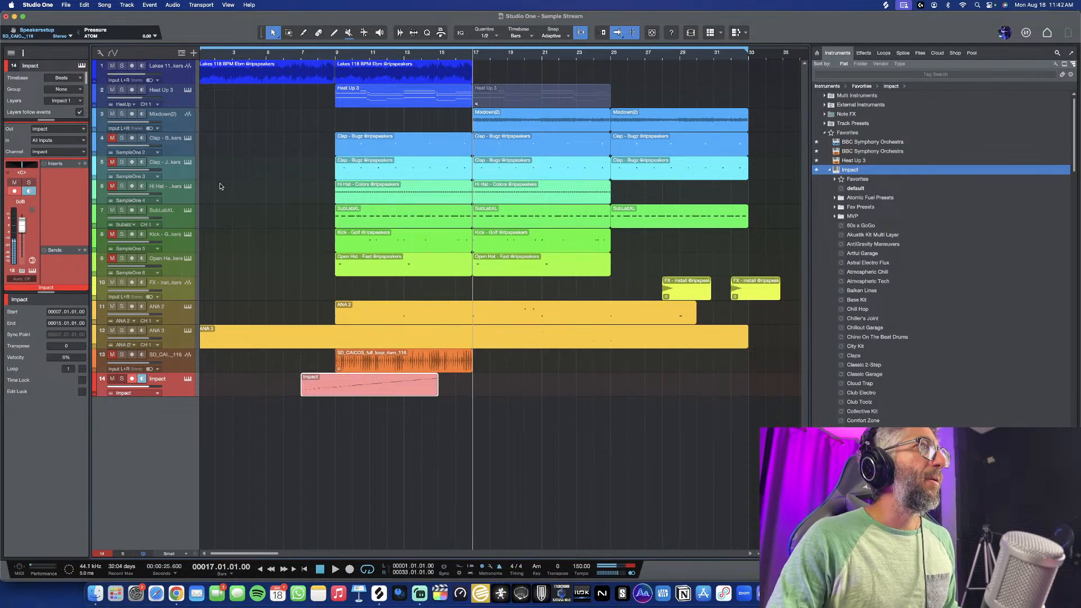
click(188, 380)
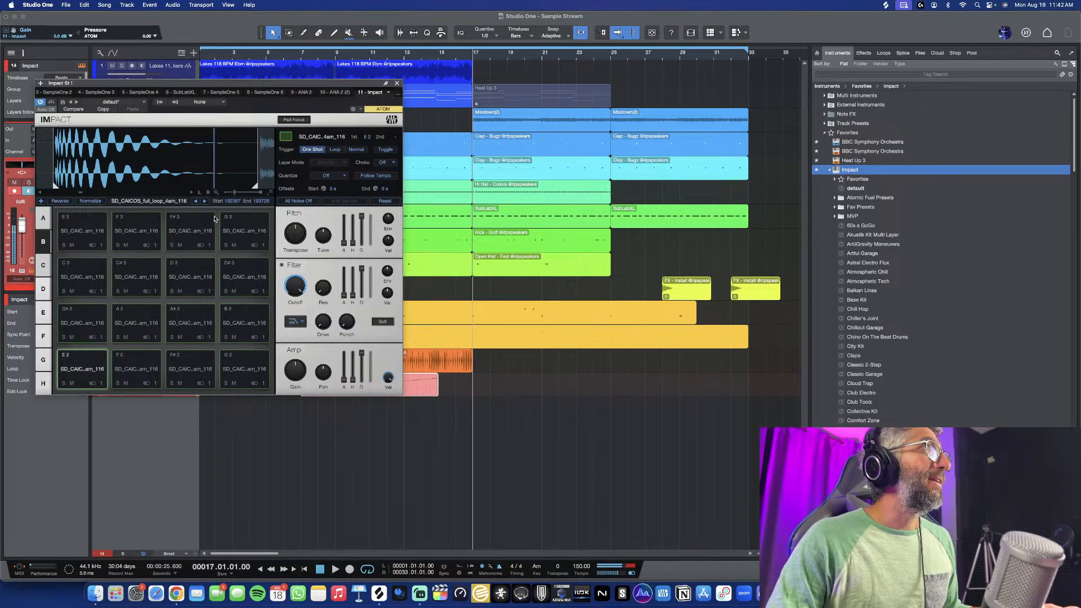
mouse_move(255, 185)
mouse_down()
mouse_move(95, 189)
mouse_move(286, 190)
mouse_up()
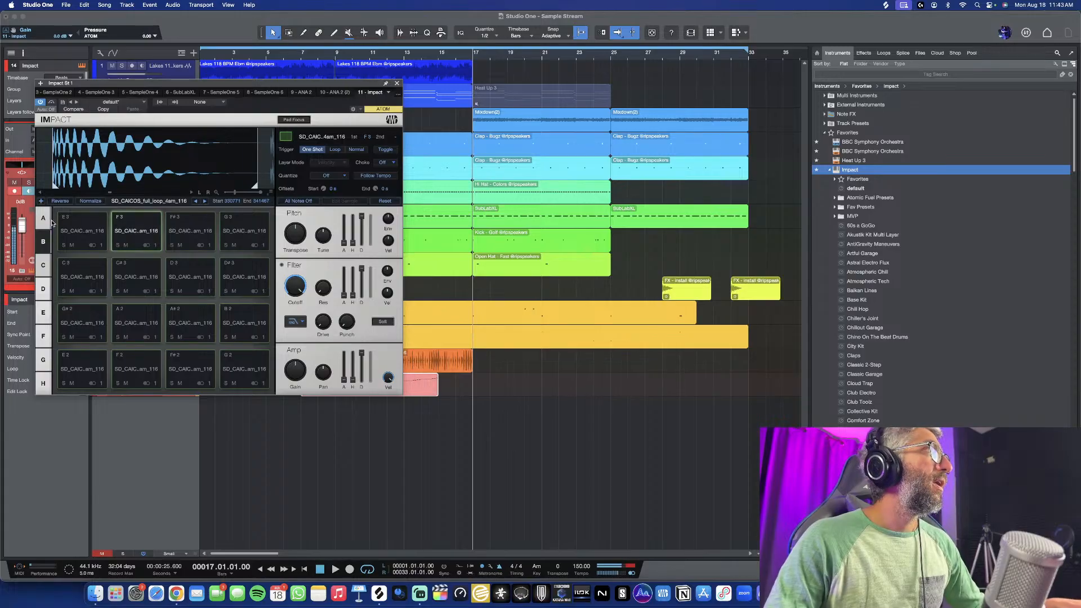
click(42, 268)
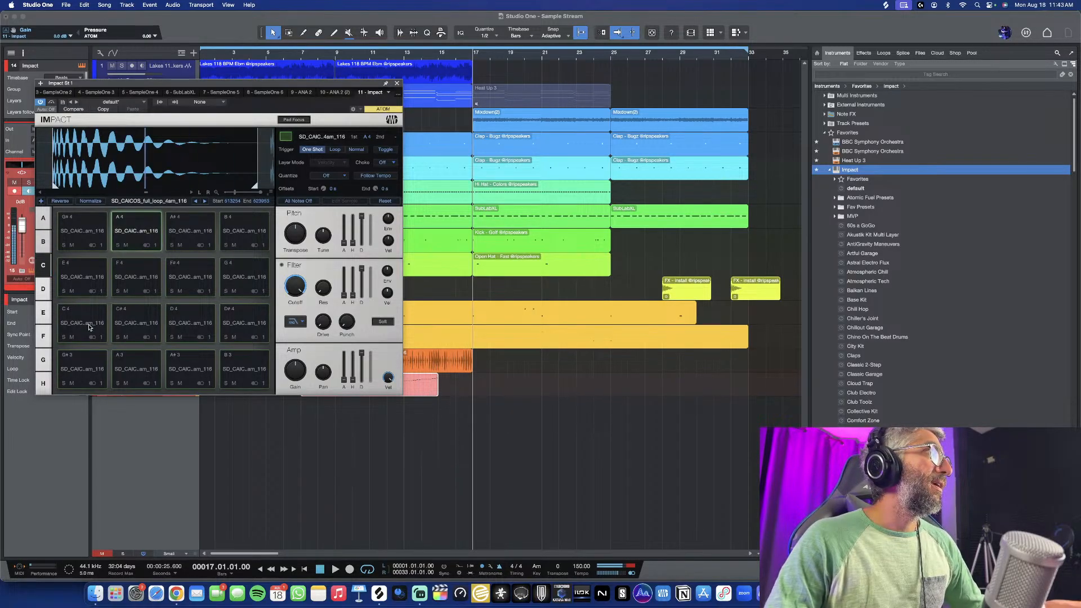
click(81, 365)
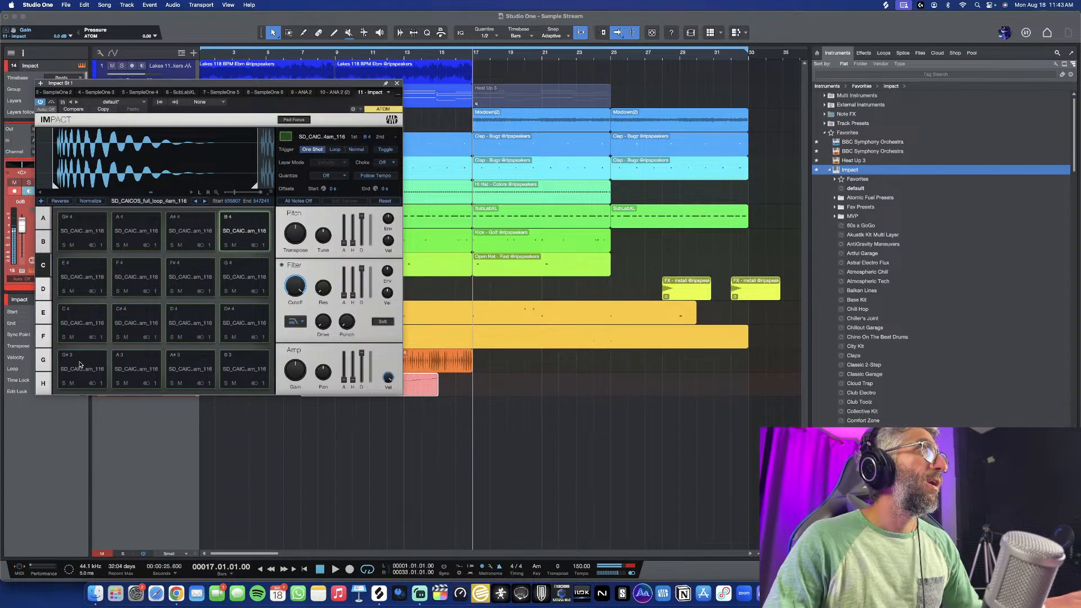
click(397, 84)
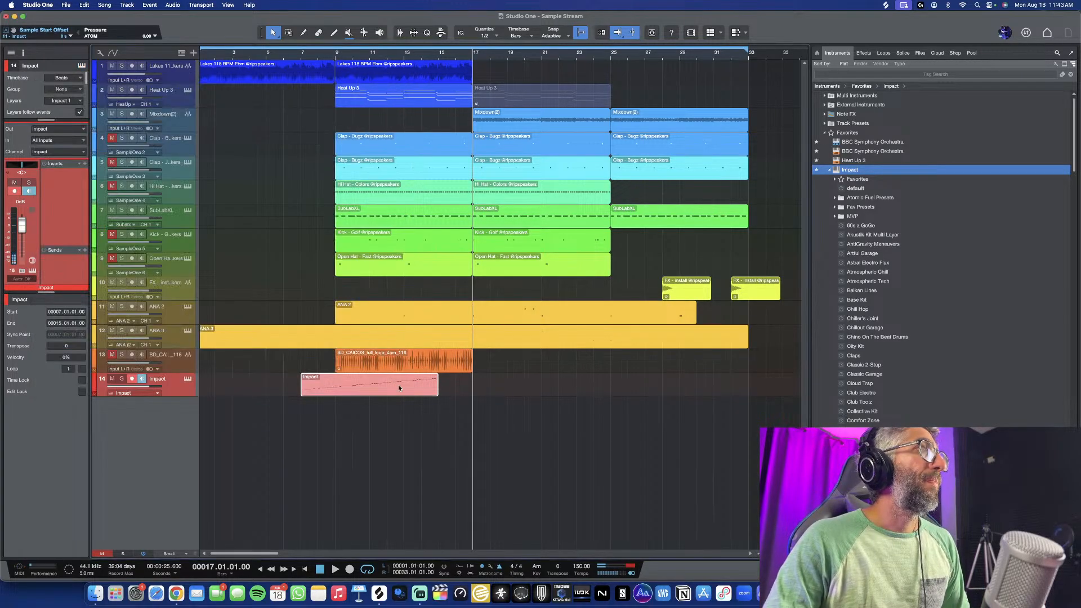
Record a new MIDI part on the Impact track spanning roughly bars 18 to 24.
scroll(386, 458, up, 4)
scroll(382, 457, down, 1)
key(w)
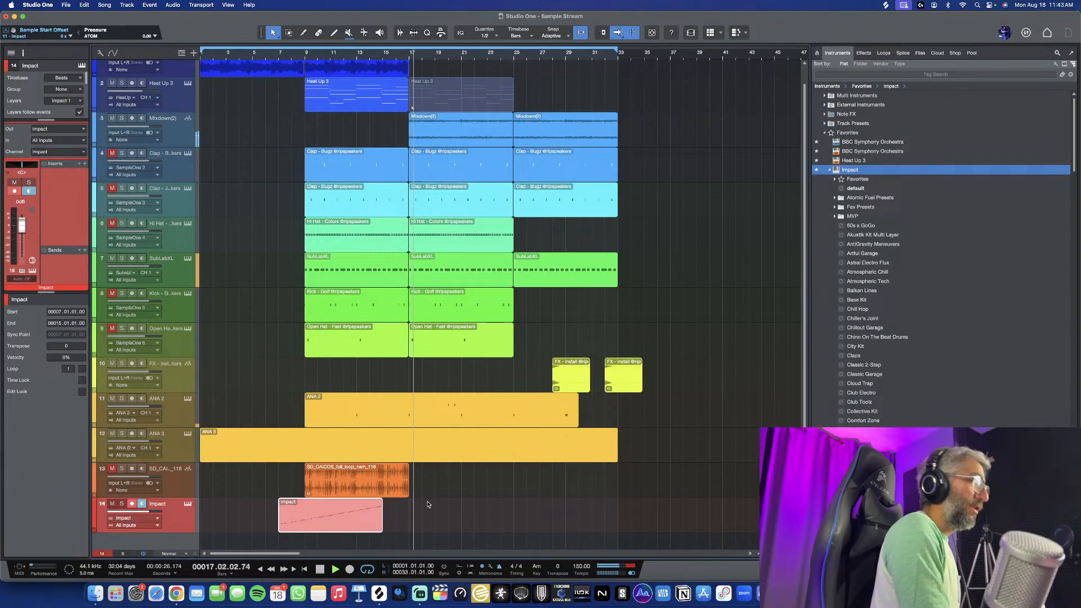
key(KP_Multiply)
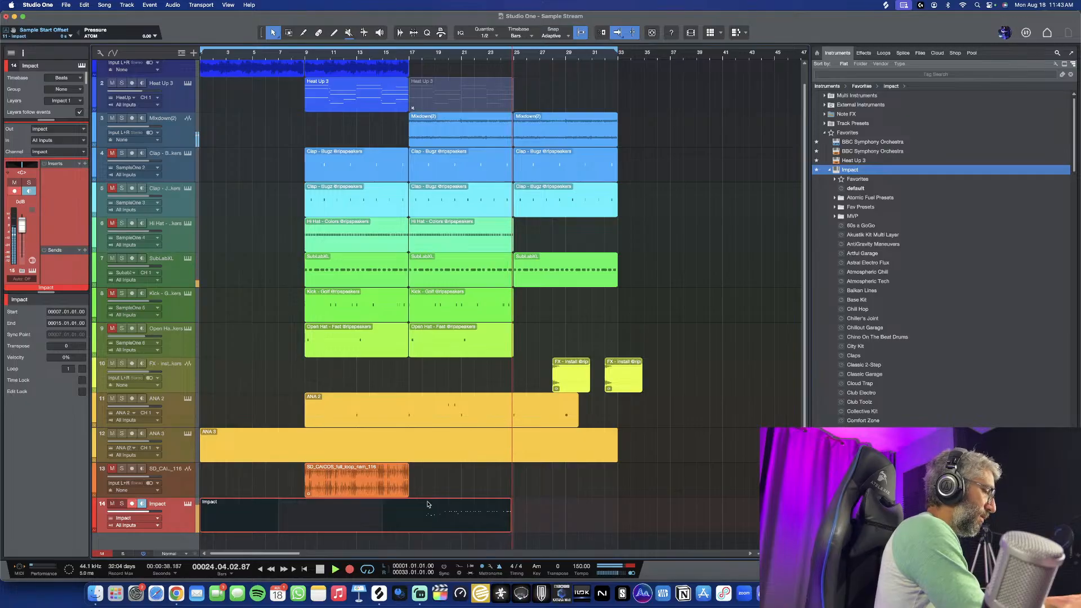
key(space)
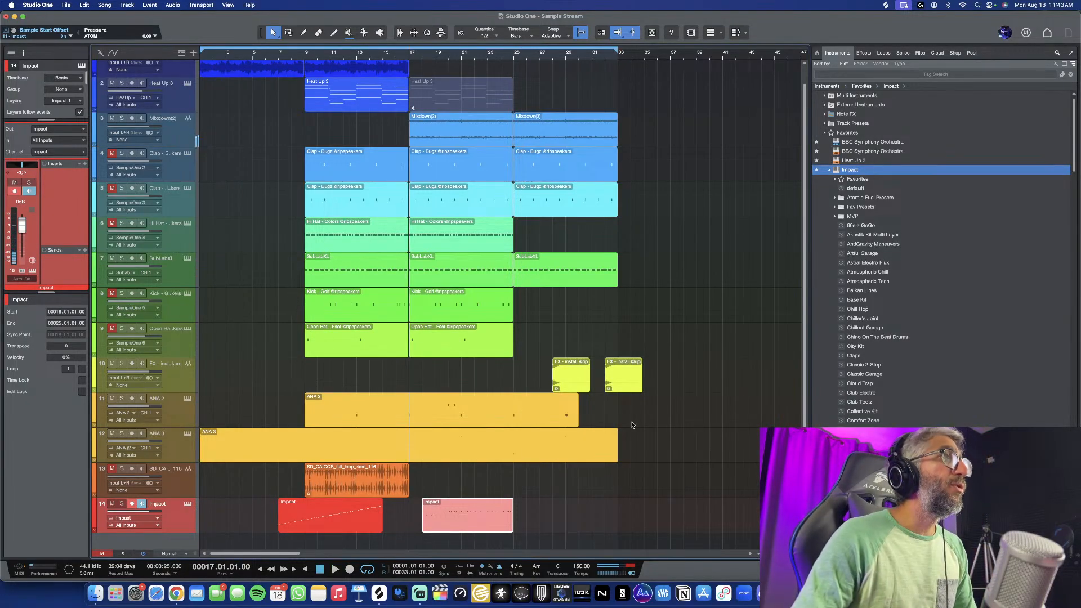
Play the arrangement back from around bar 20 to hear the new Impact part.
key(e)
key(e)
key(e)
key(shift+e)
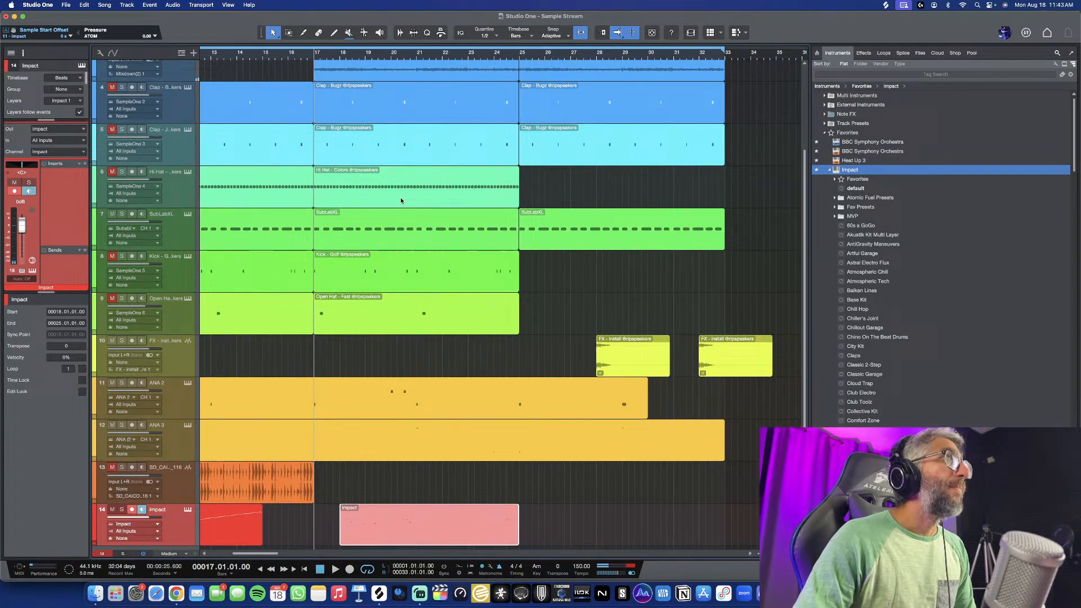
click(393, 57)
key(space)
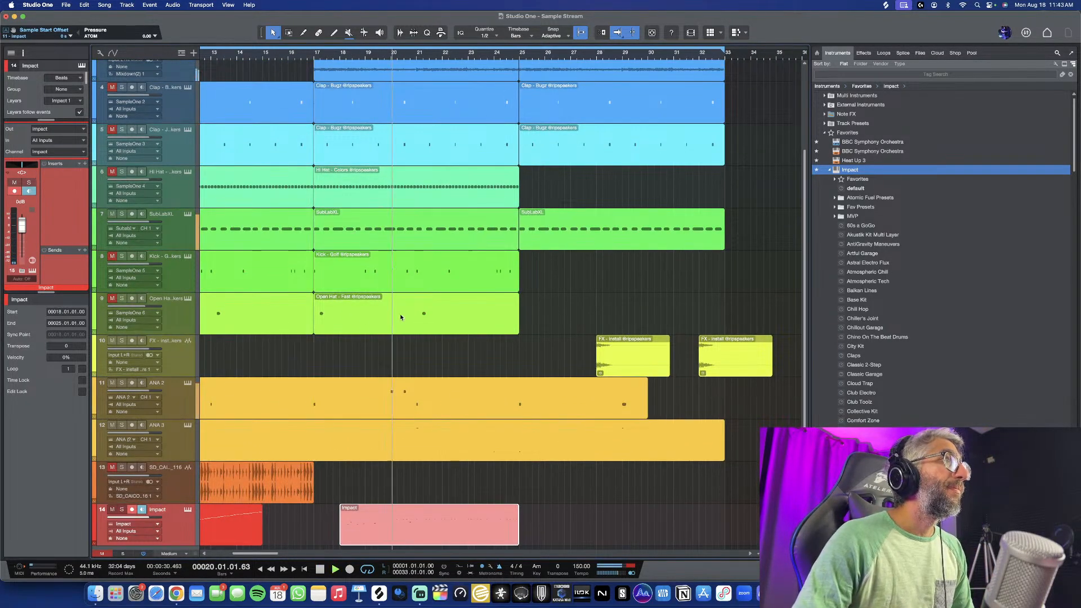
Open the new Impact part in the editor and quantize its slice notes from about bar 21 onwards.
double_click(414, 515)
scroll(548, 352, up, 5)
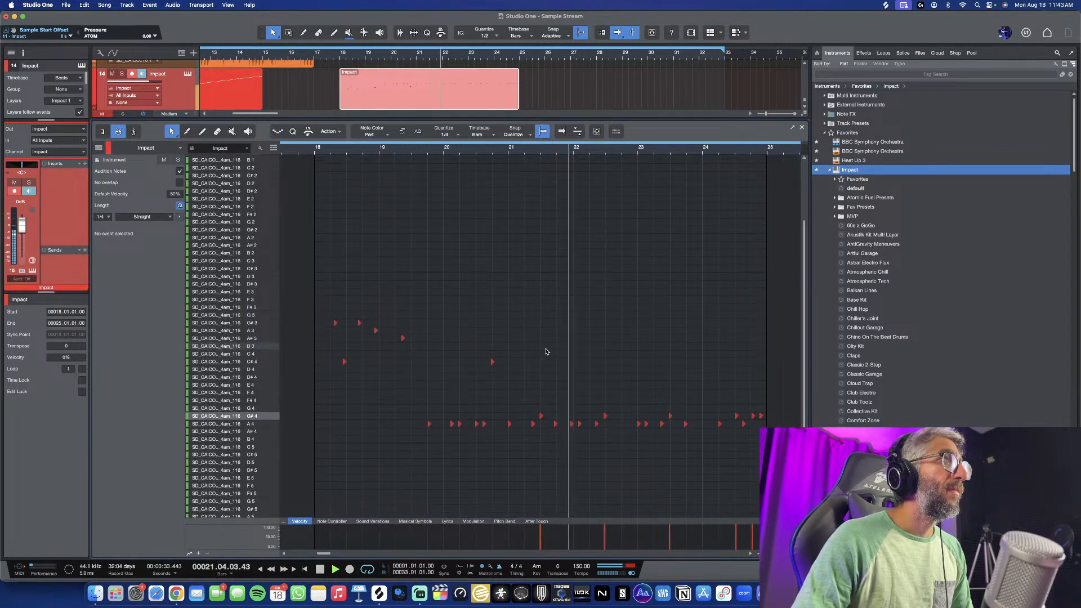
scroll(495, 401, down, 2)
scroll(495, 401, right, 1)
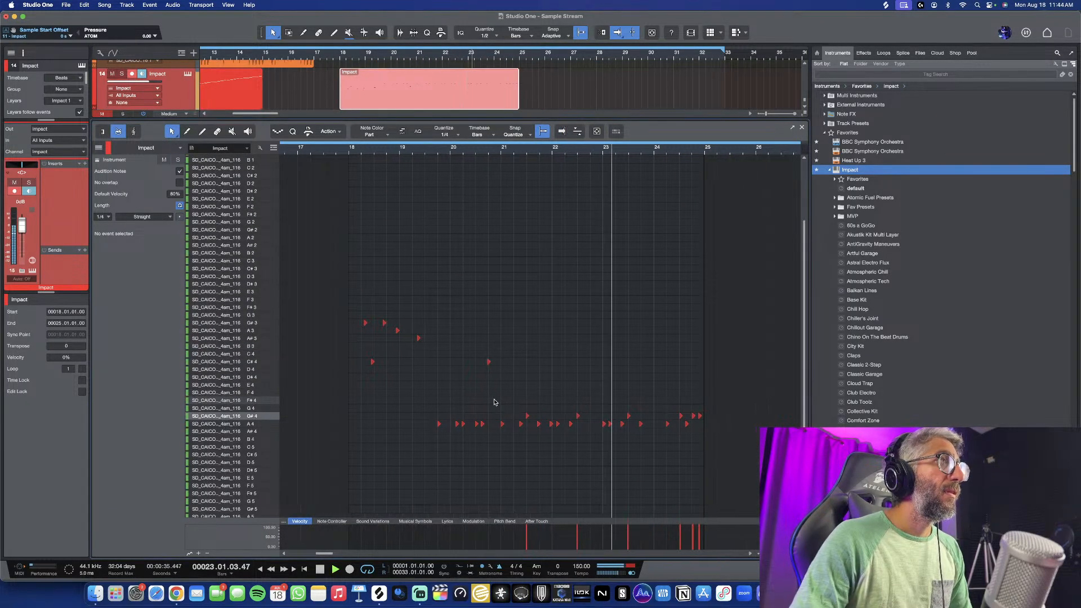
drag(499, 393, 709, 449)
key(q)
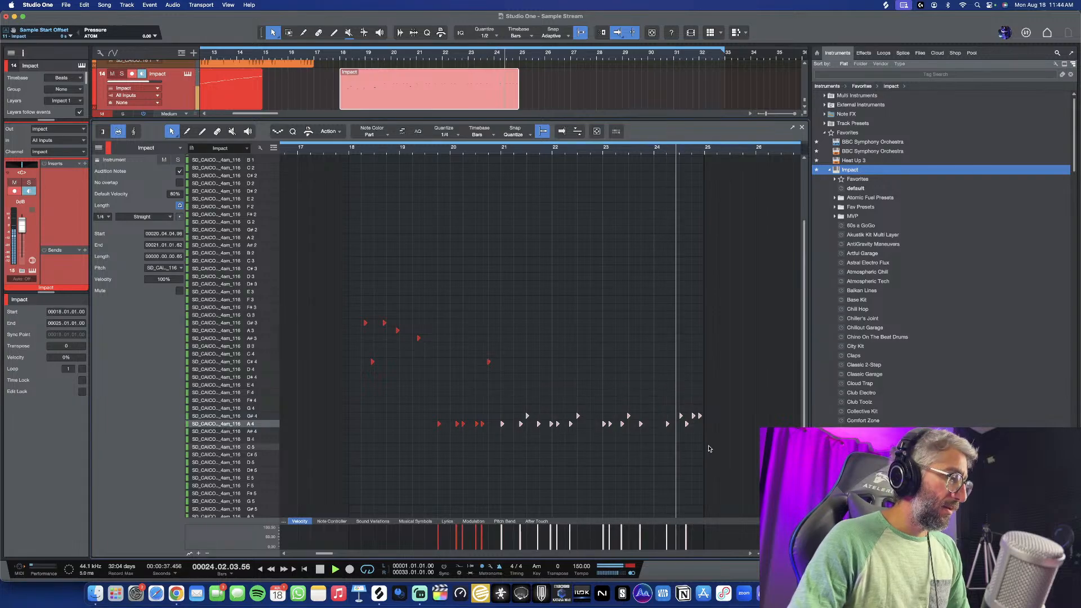
Audition the part, then select and delete the slice notes between bars 18 and 20.
key(space)
key(space)
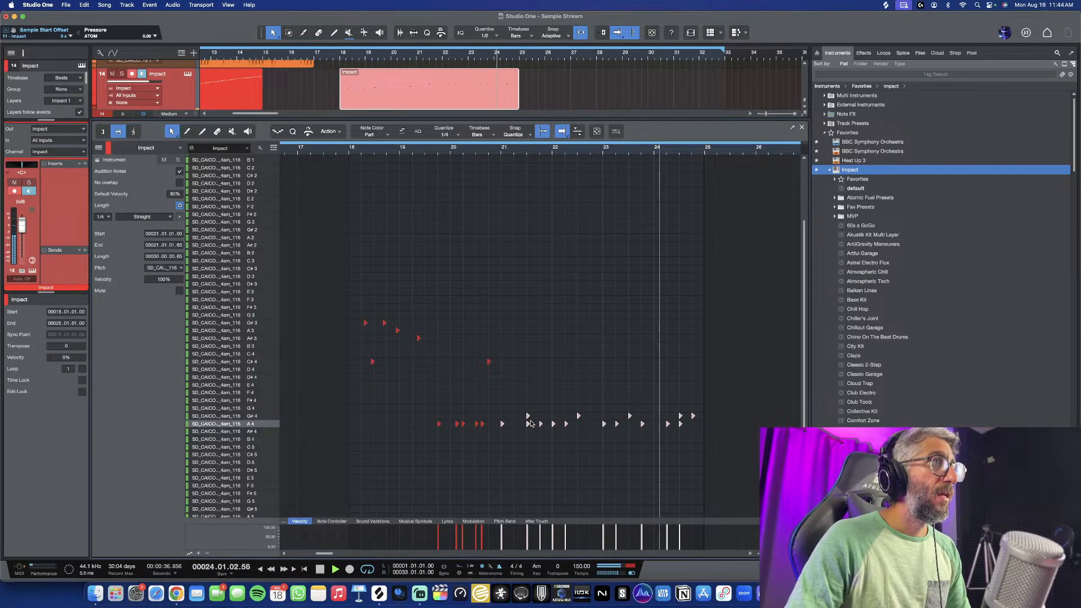
key(space)
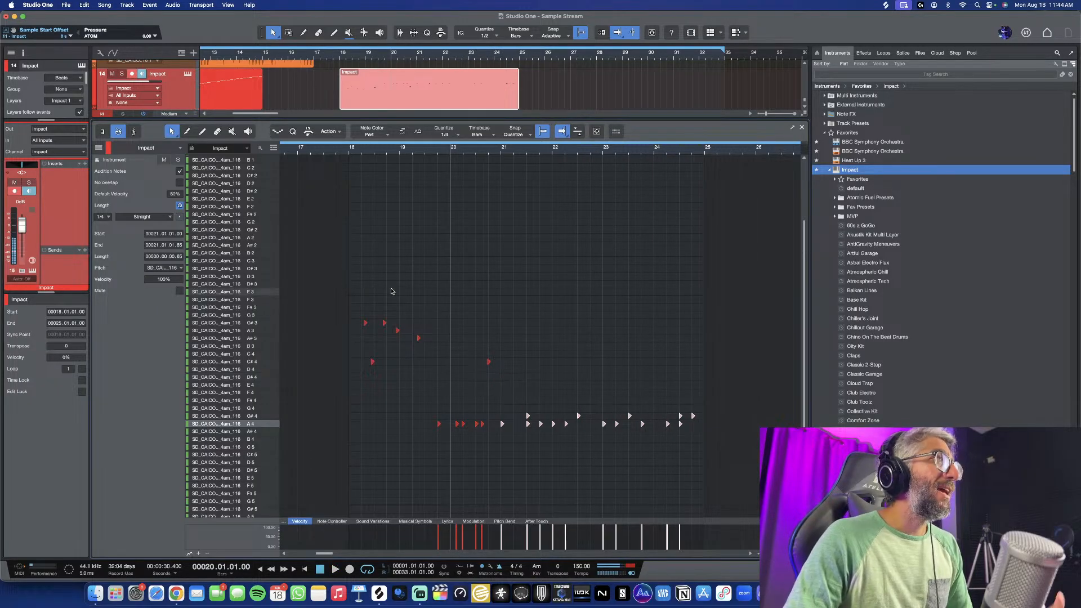
drag(361, 304, 487, 466)
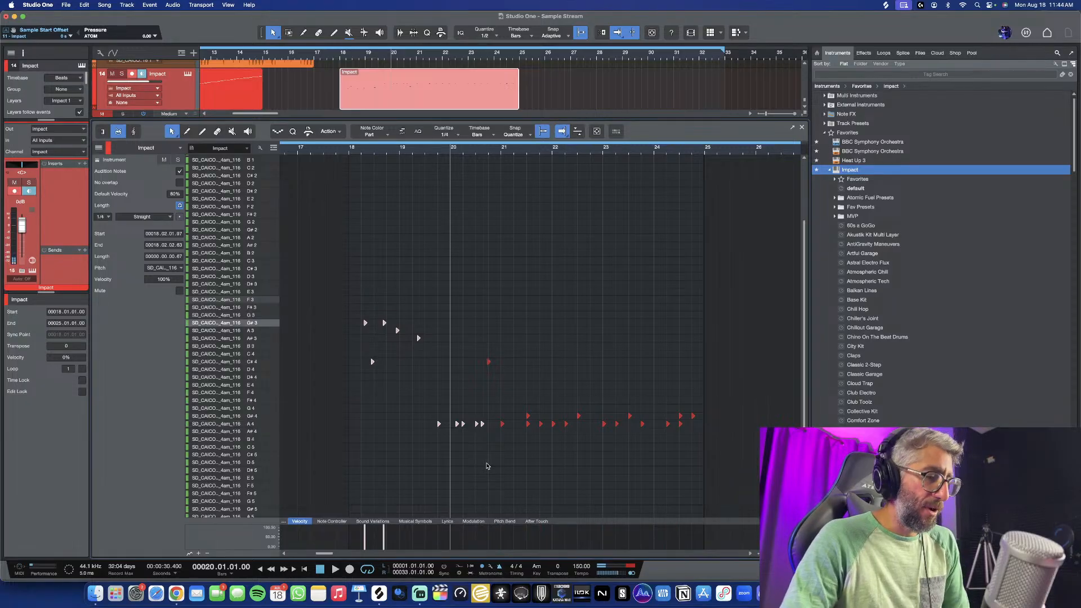
key(Delete)
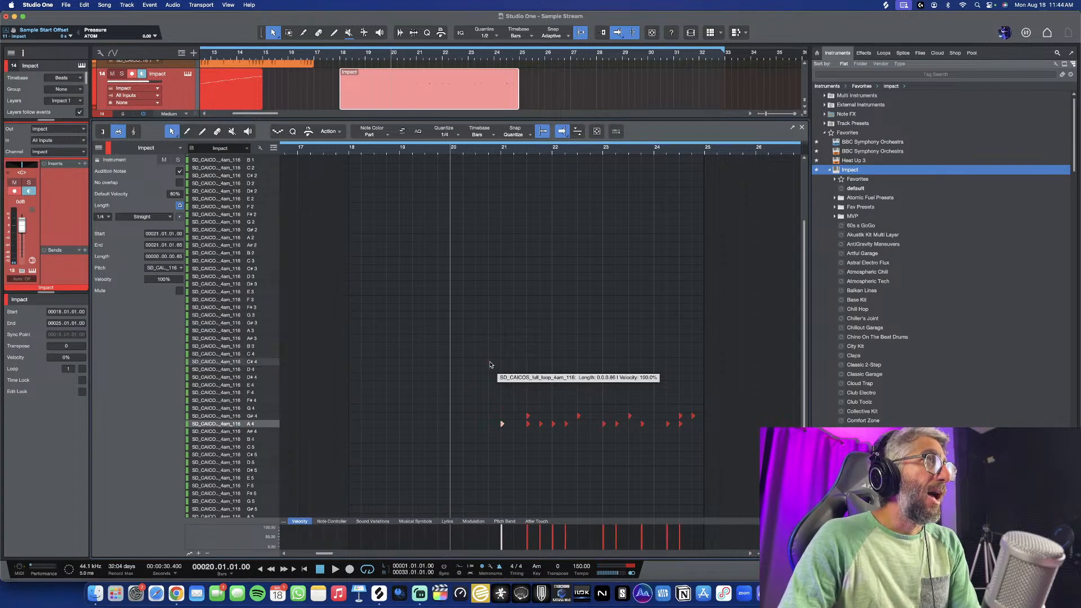
key(Delete)
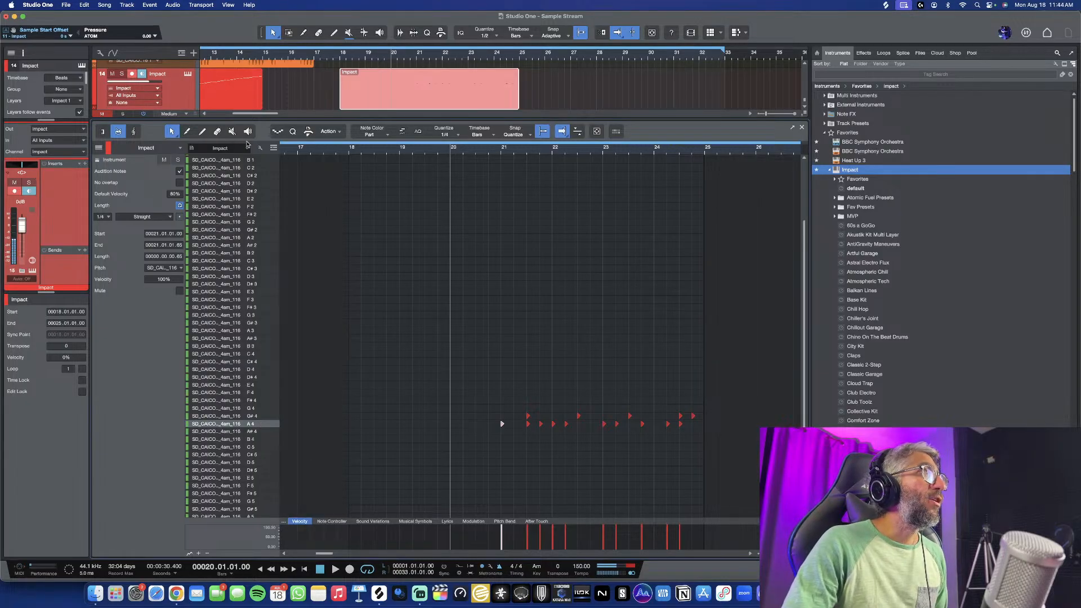
Open the Impact instrument and audition the sliced pads.
click(97, 161)
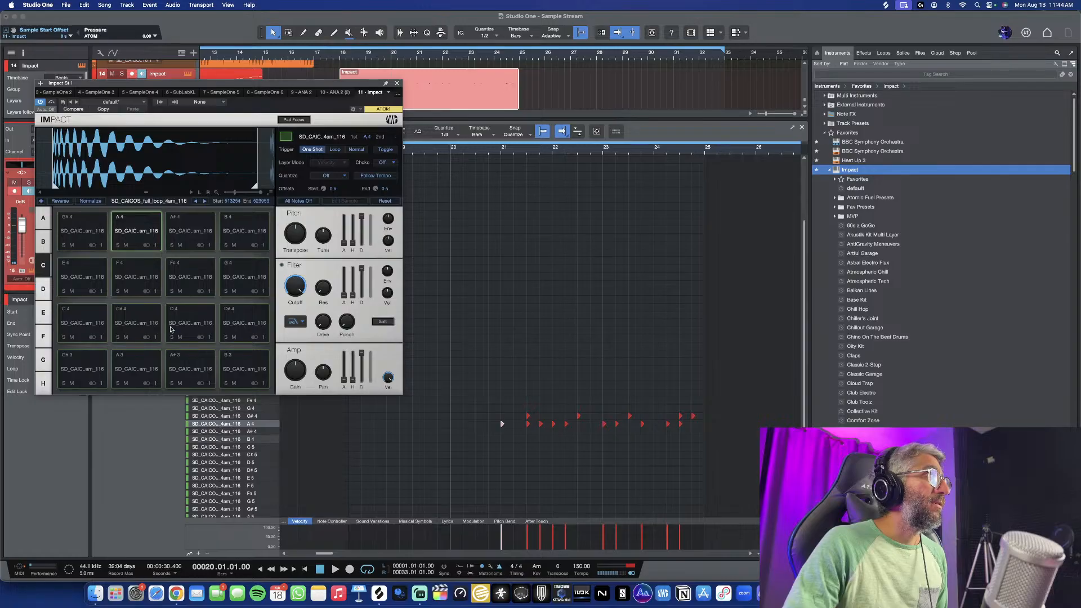
click(138, 231)
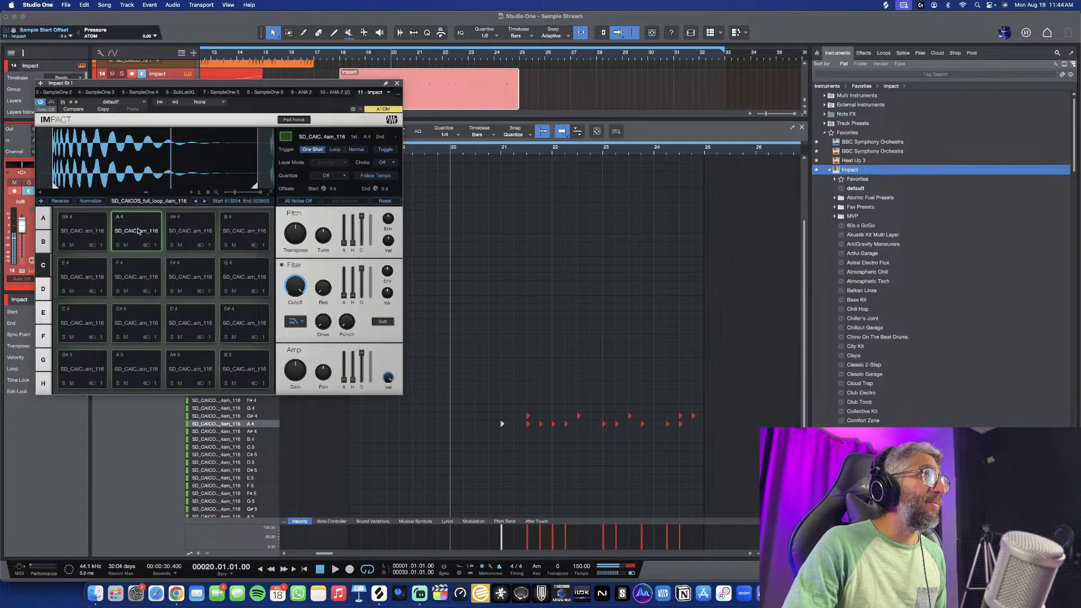
click(224, 425)
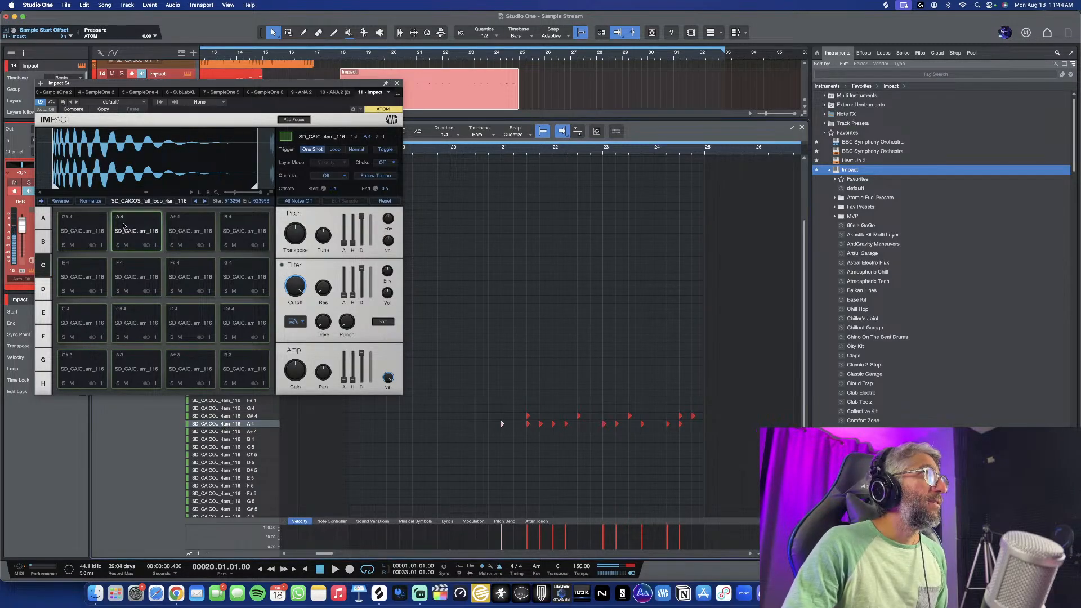
click(130, 232)
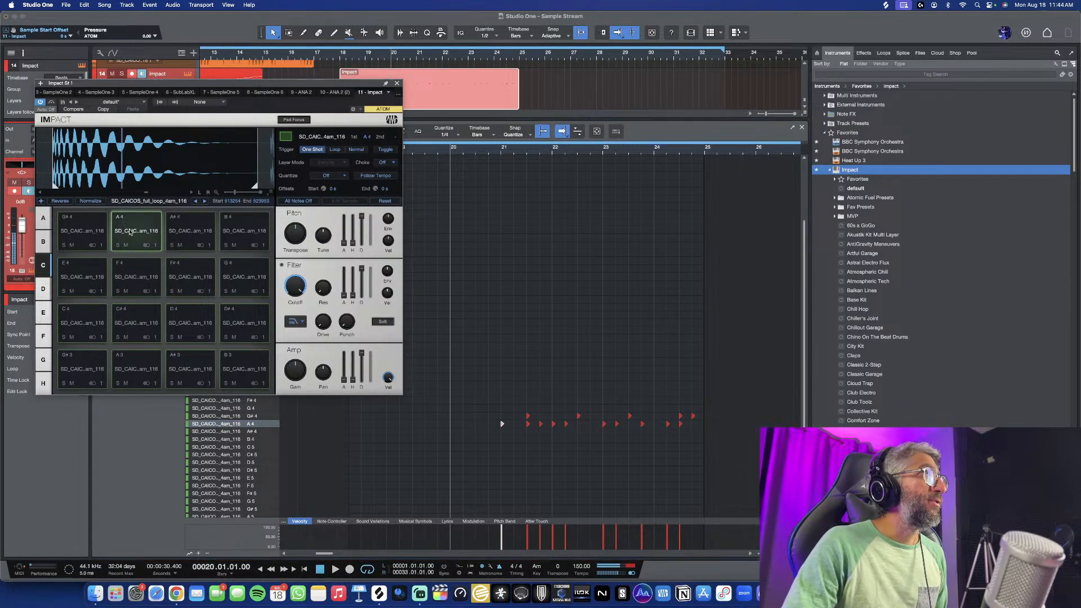
Browse the SD_CAICOS Hip-Hop Sample Pack's Drum One Shots Kick folder and audition the kick samples.
click(920, 53)
click(844, 182)
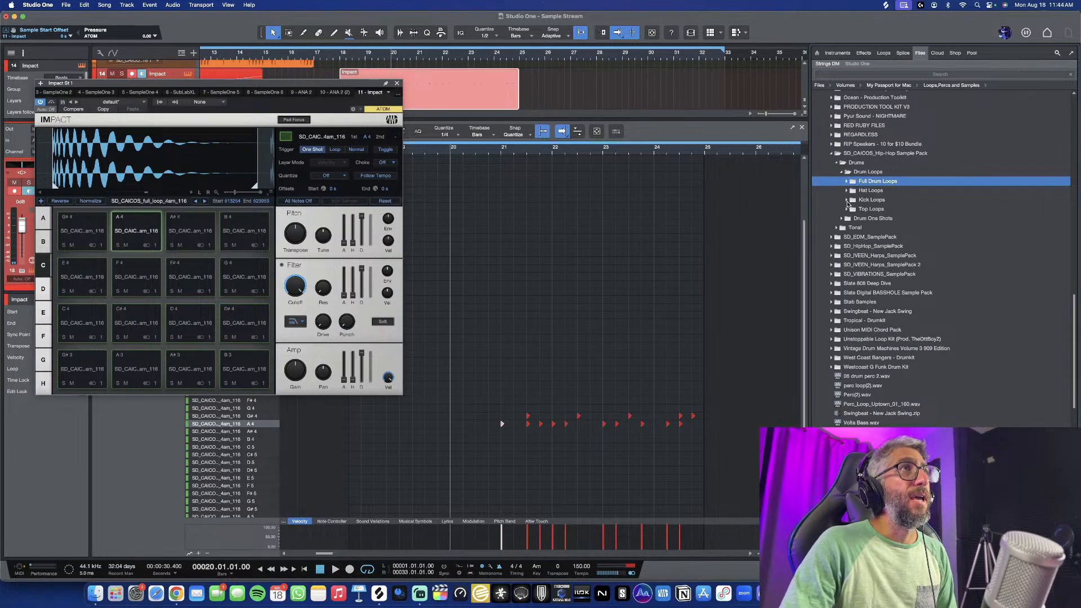
click(841, 171)
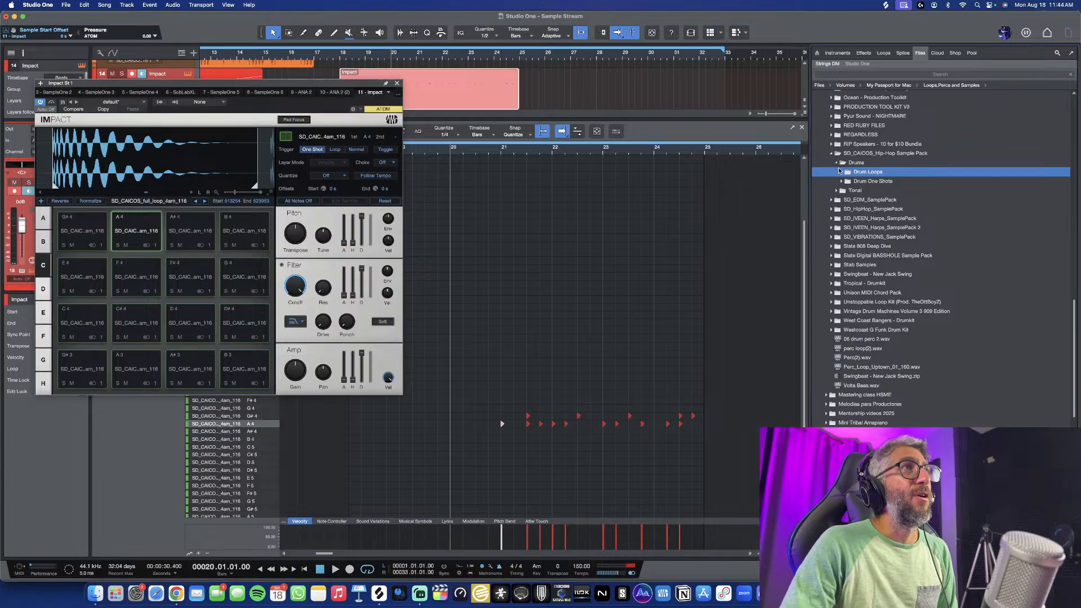
click(842, 182)
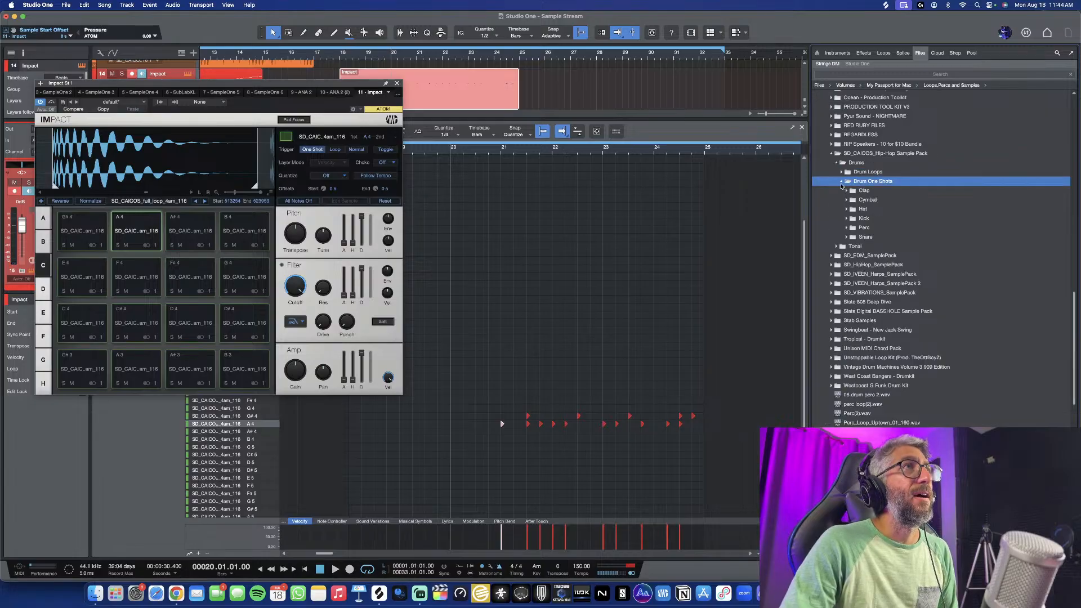
click(847, 219)
click(881, 237)
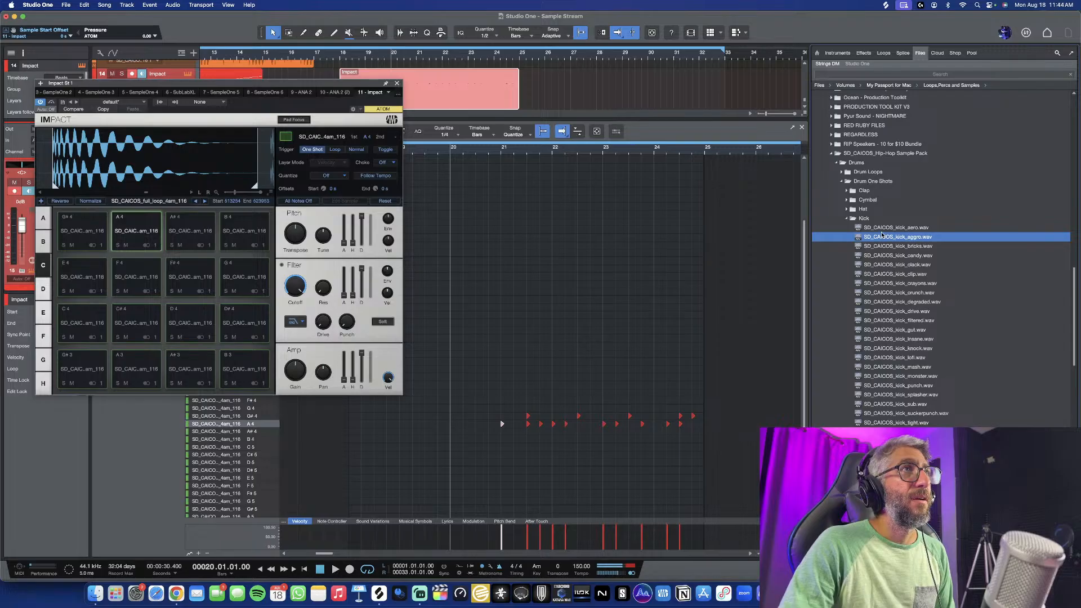
click(883, 228)
click(886, 246)
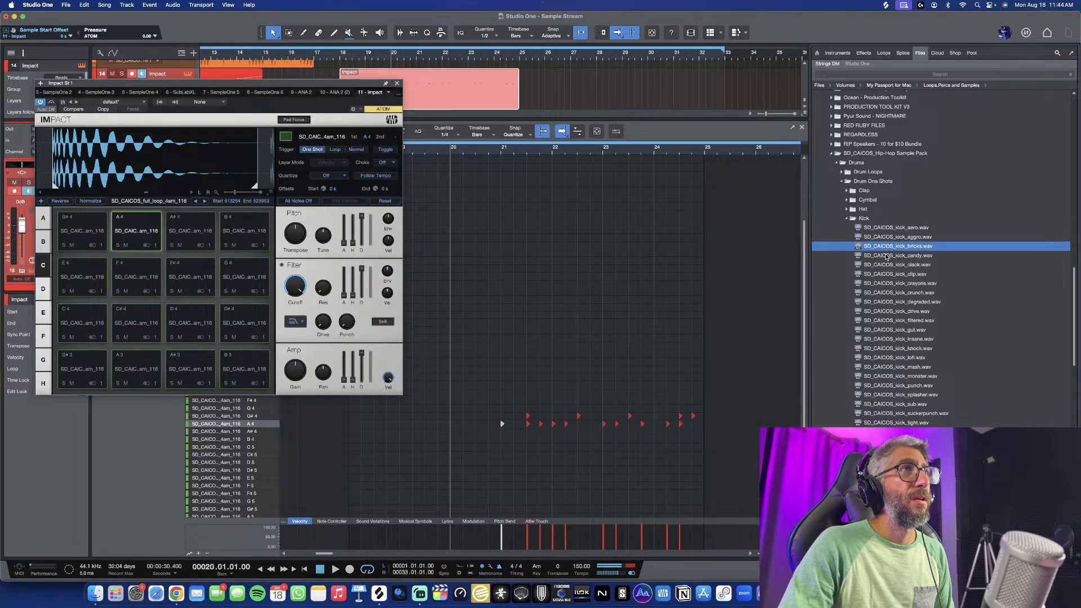
click(887, 256)
click(888, 265)
click(888, 274)
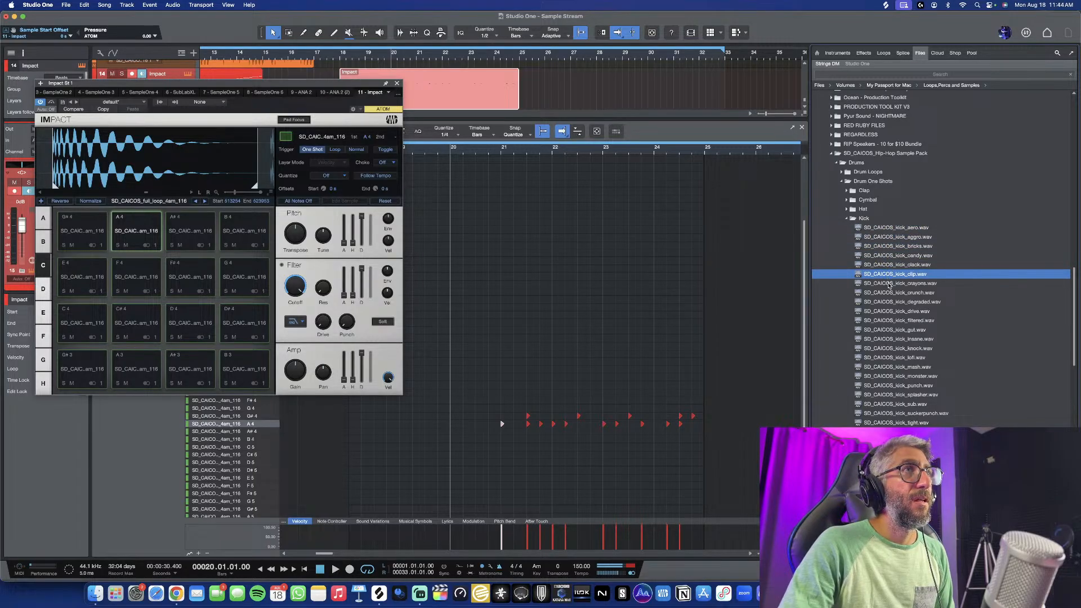
click(889, 284)
click(893, 293)
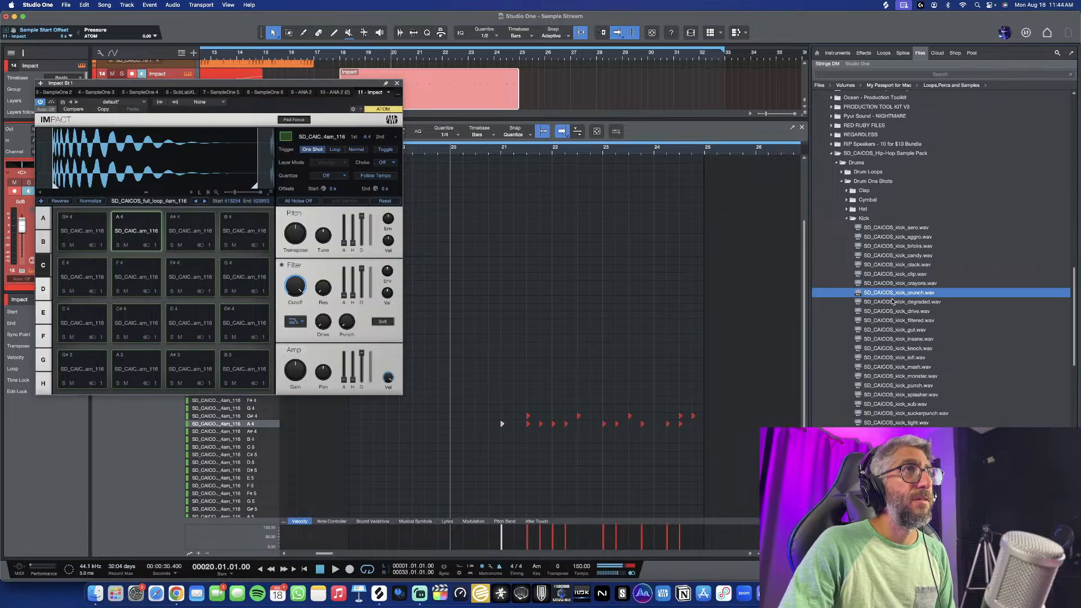
click(894, 303)
click(894, 312)
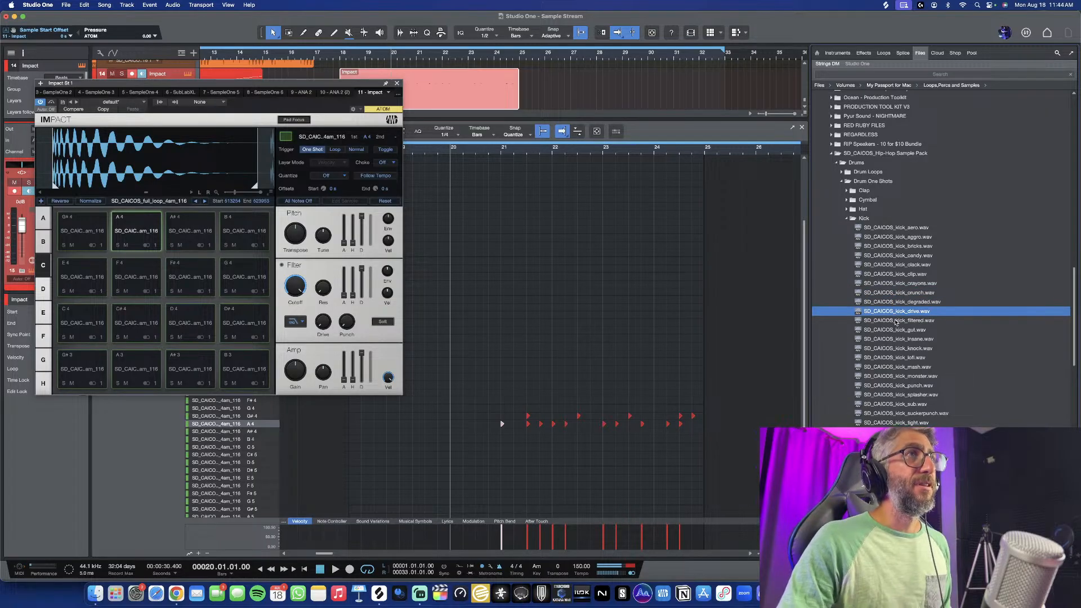
click(895, 321)
click(896, 331)
click(897, 340)
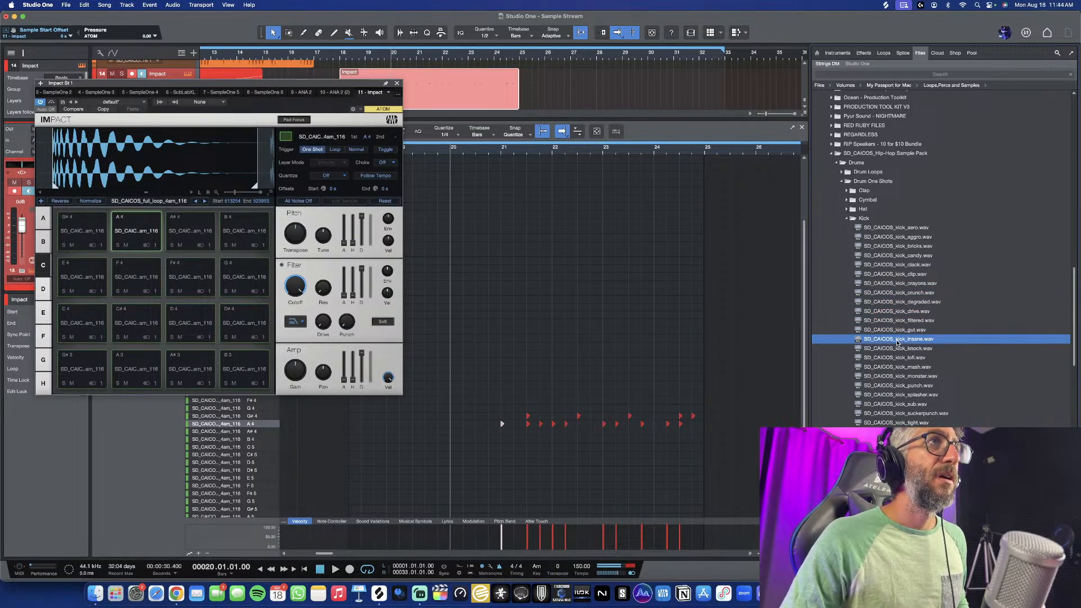
click(896, 349)
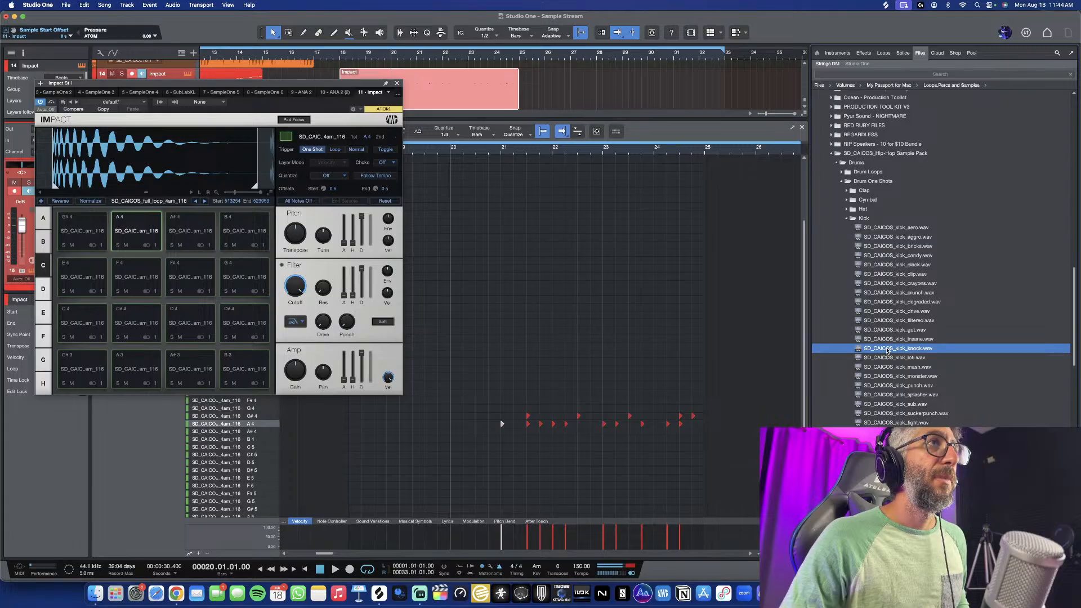
Load SD_CAICOS_kick_knock onto pad A4, audition it, play the song back, and close the editor.
drag(208, 270, 146, 237)
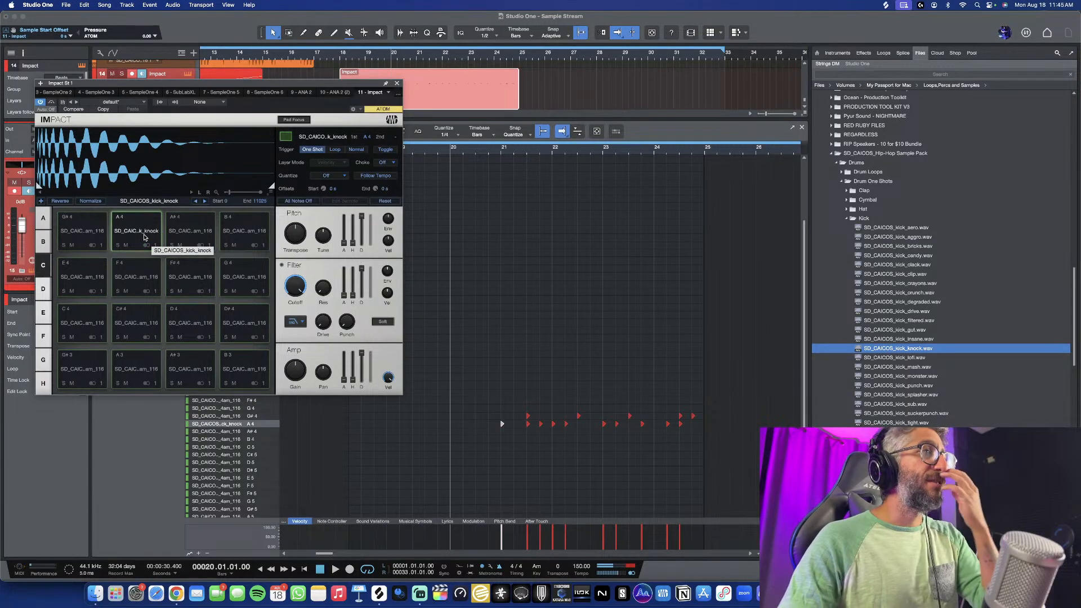
click(144, 237)
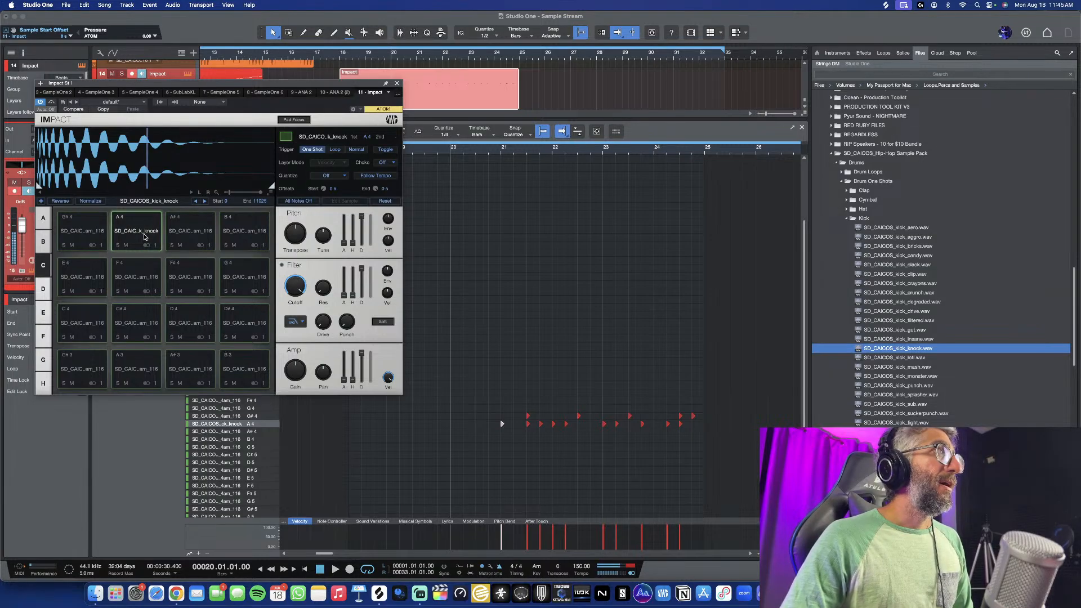
click(144, 237)
click(144, 237)
key(space)
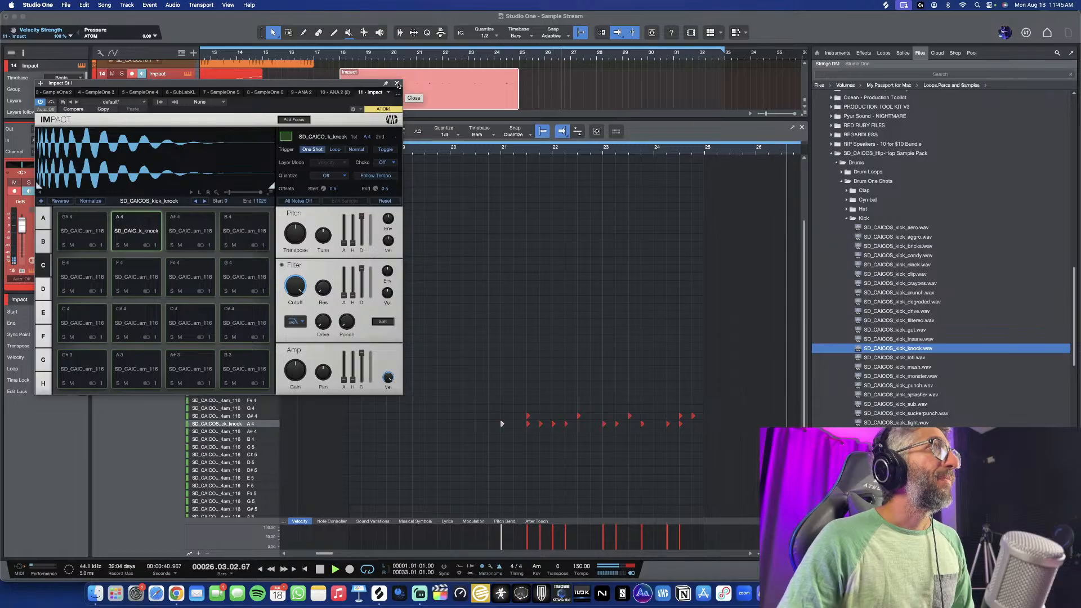
click(398, 84)
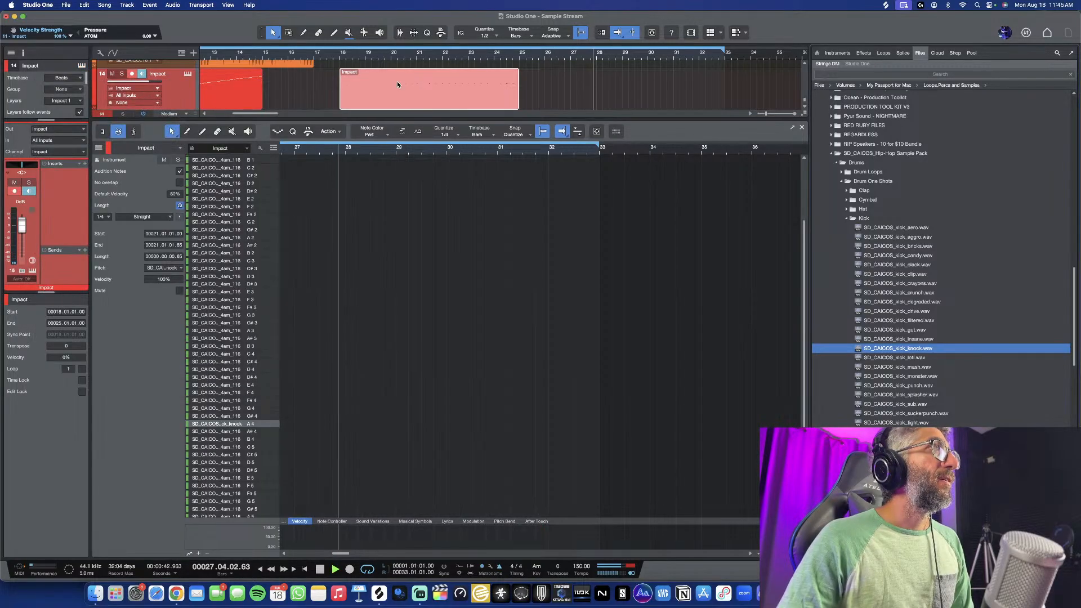
key(space)
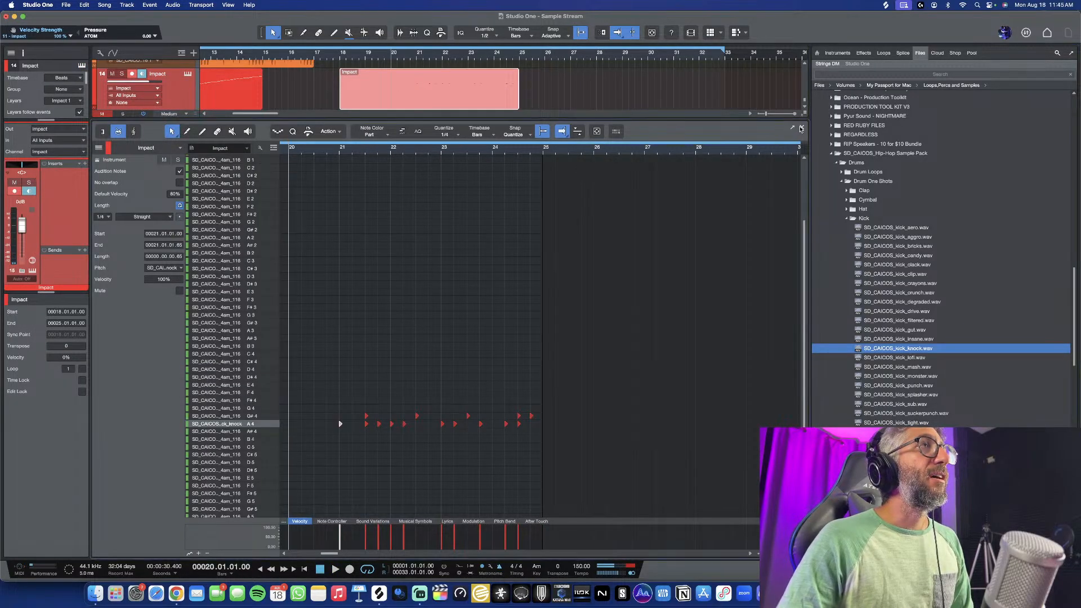
click(801, 129)
Open Impact to inspect the kick pad's output routing options, then close it and zoom the arrangement to fit.
key(w)
key(w)
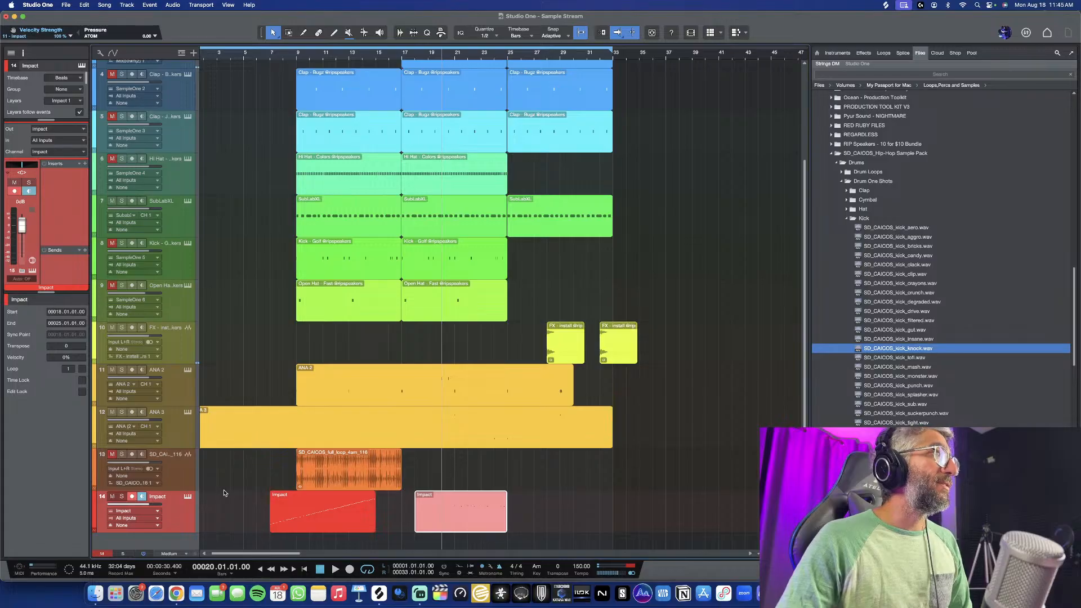
click(185, 495)
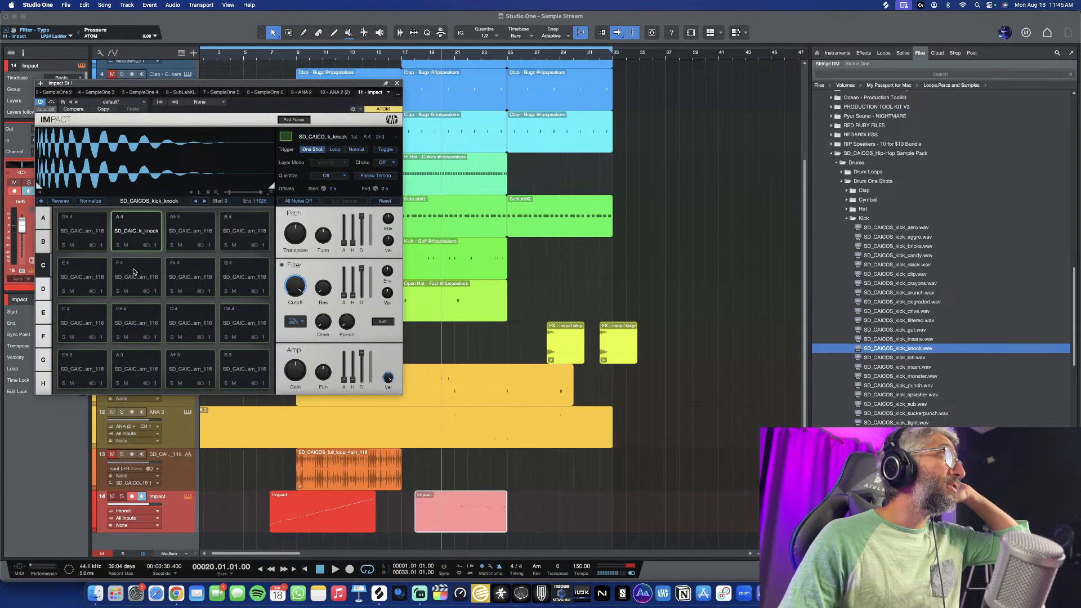
click(159, 103)
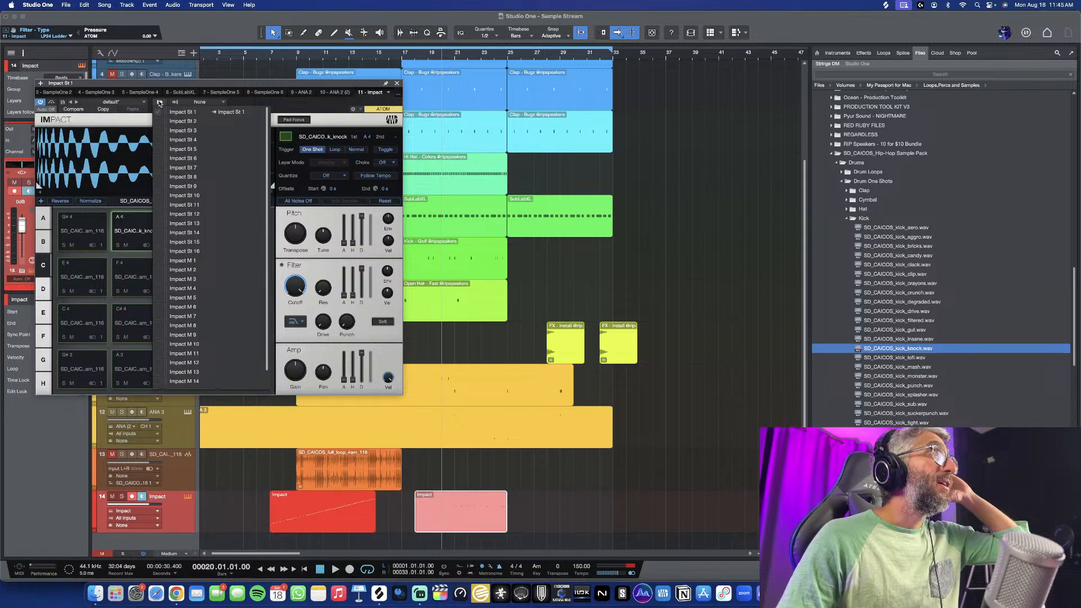
click(159, 103)
click(149, 220)
click(144, 228)
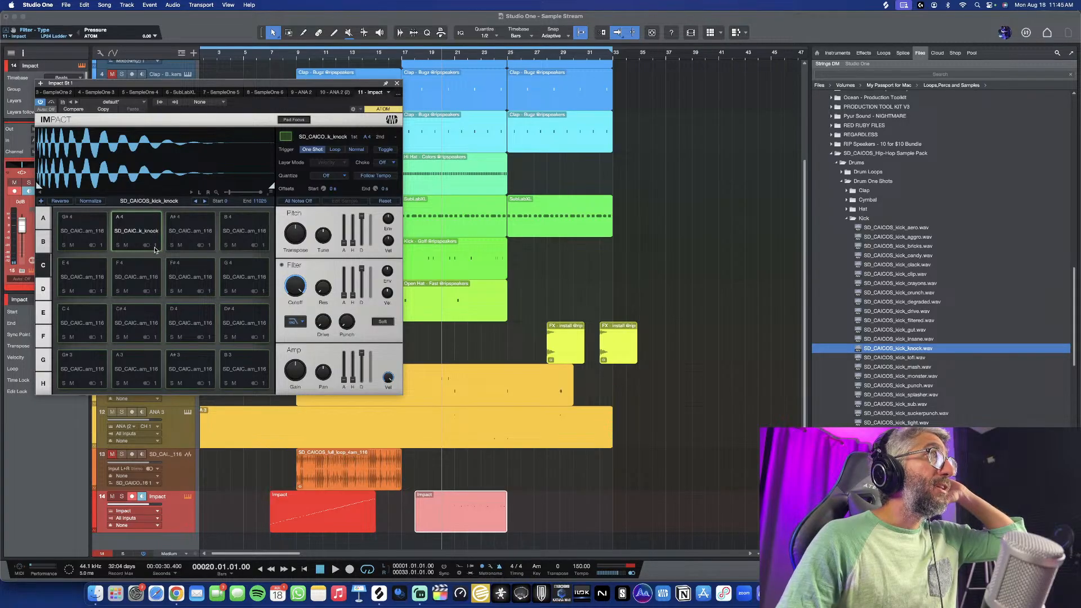
click(156, 247)
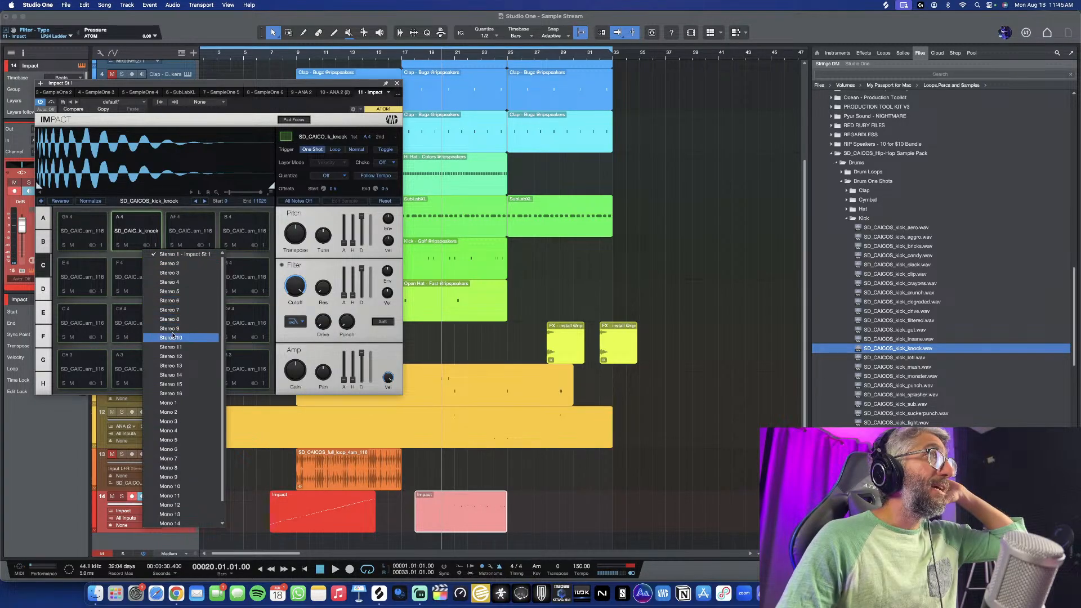
click(176, 254)
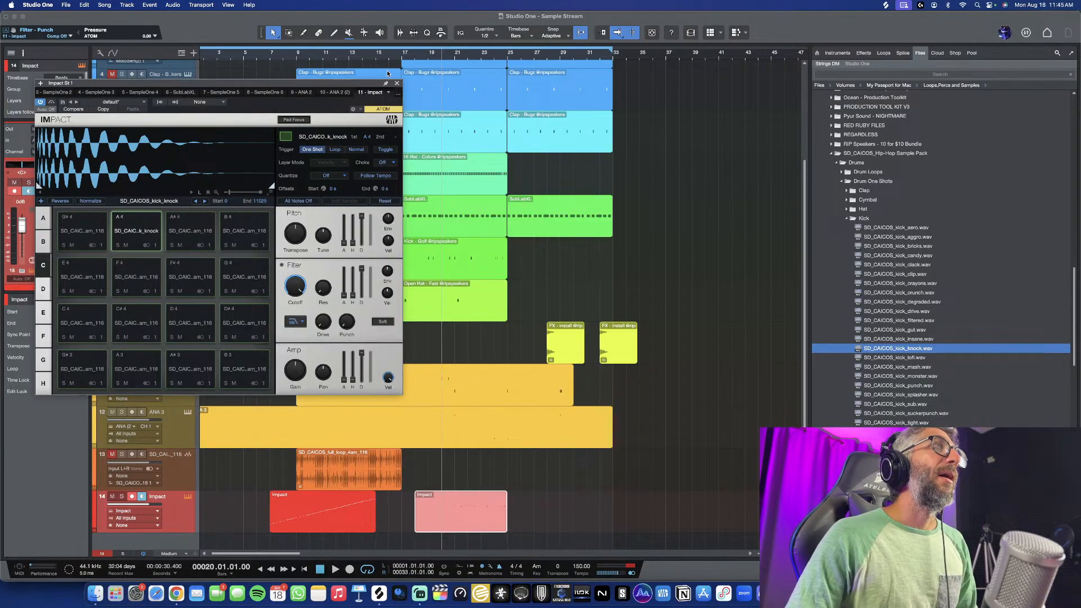
click(398, 83)
key(shift+f)
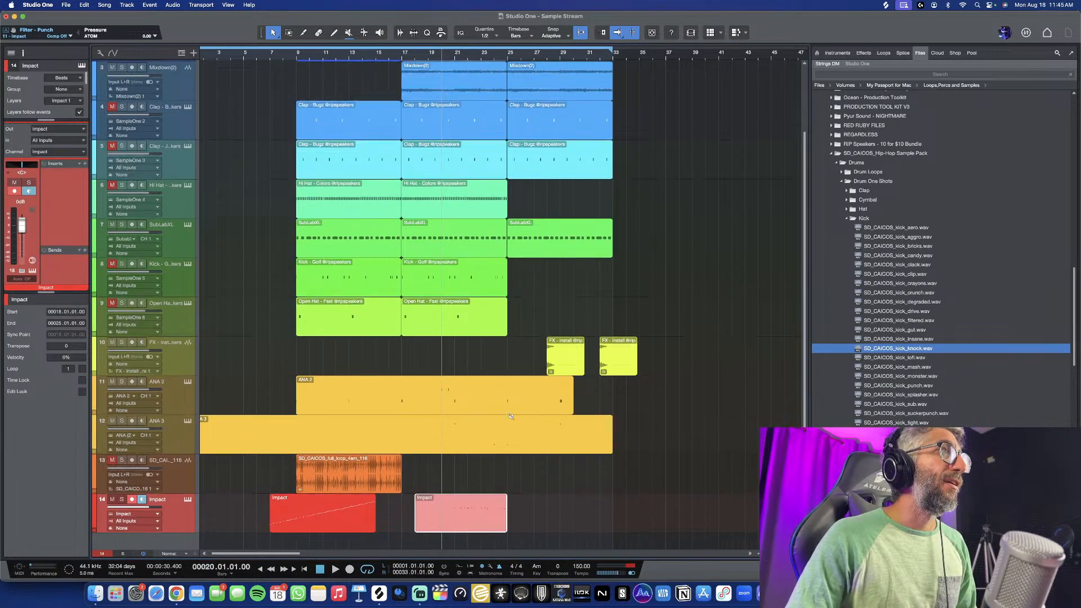
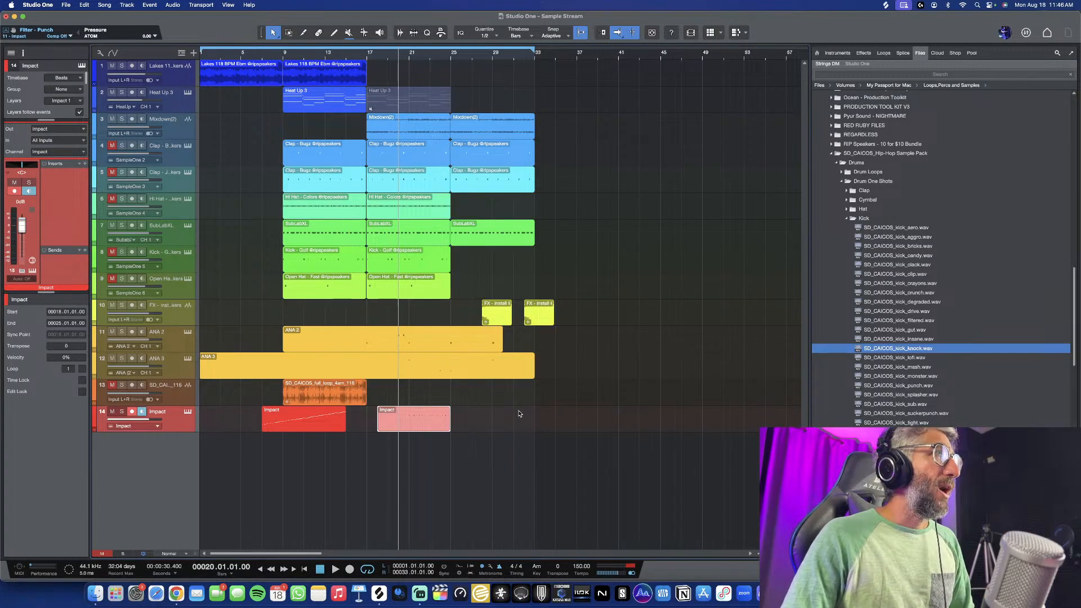
Delete the drum loop event and both Impact events.
drag(504, 402, 242, 439)
key(Delete)
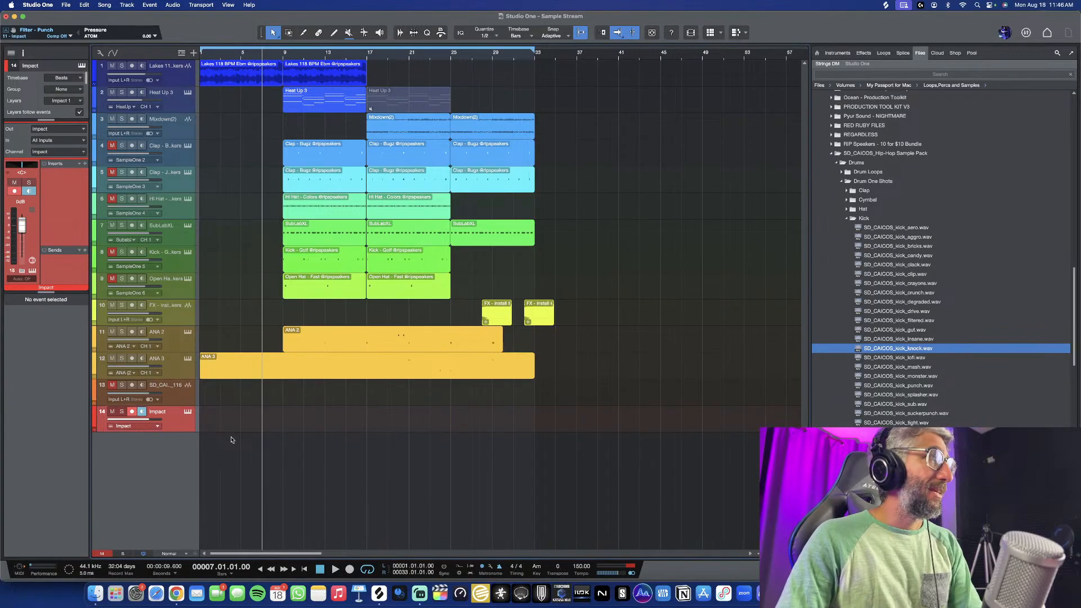
Remove the now-empty drum loop and Impact tracks.
click(177, 396)
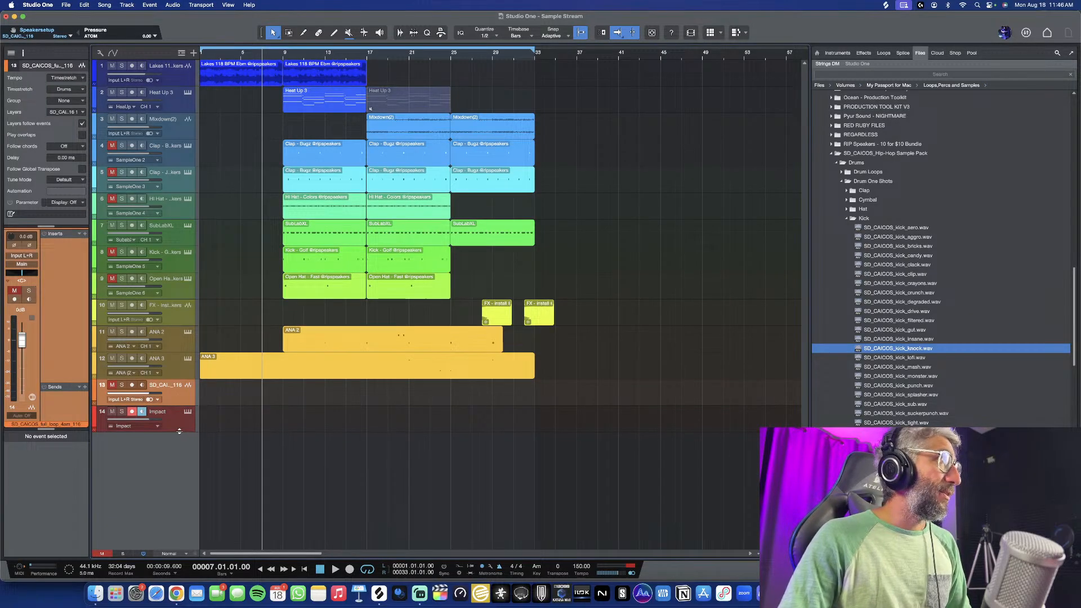
click(176, 424)
right_click(176, 422)
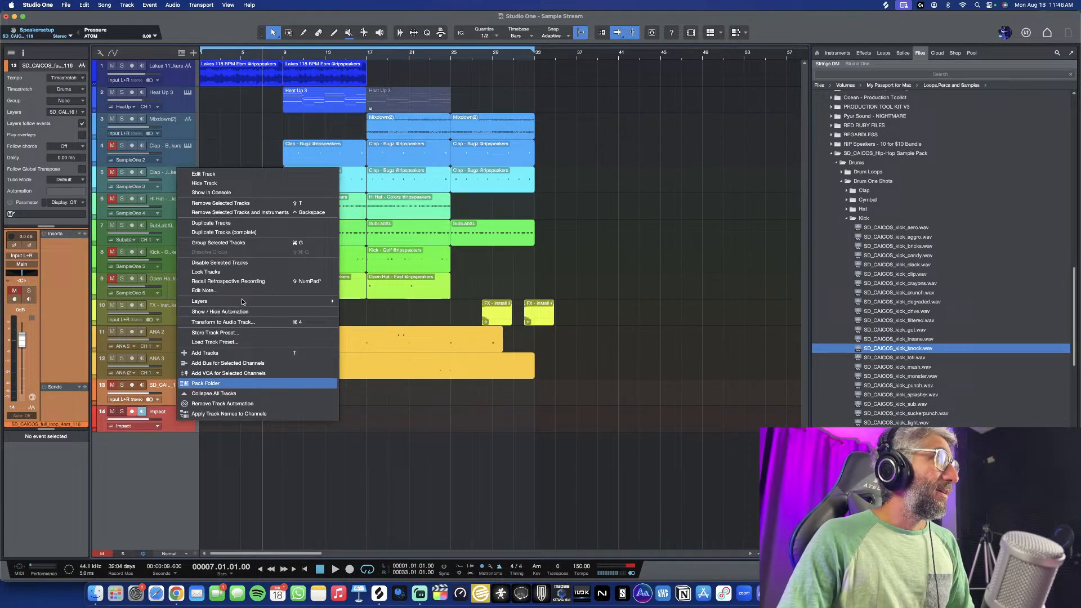
click(269, 213)
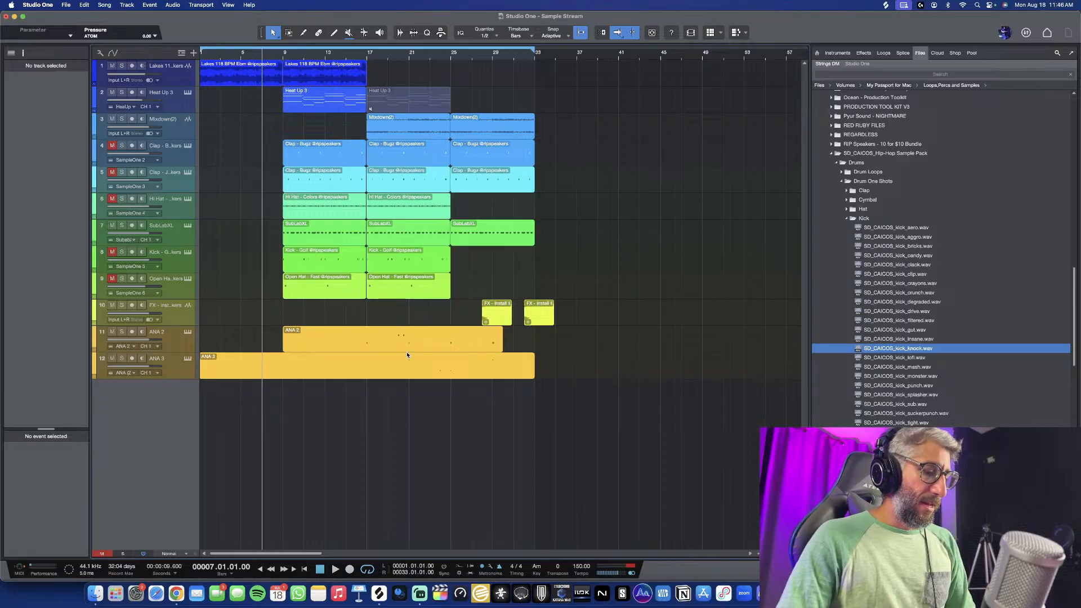
Play the song and unmute the drum tracks.
key(space)
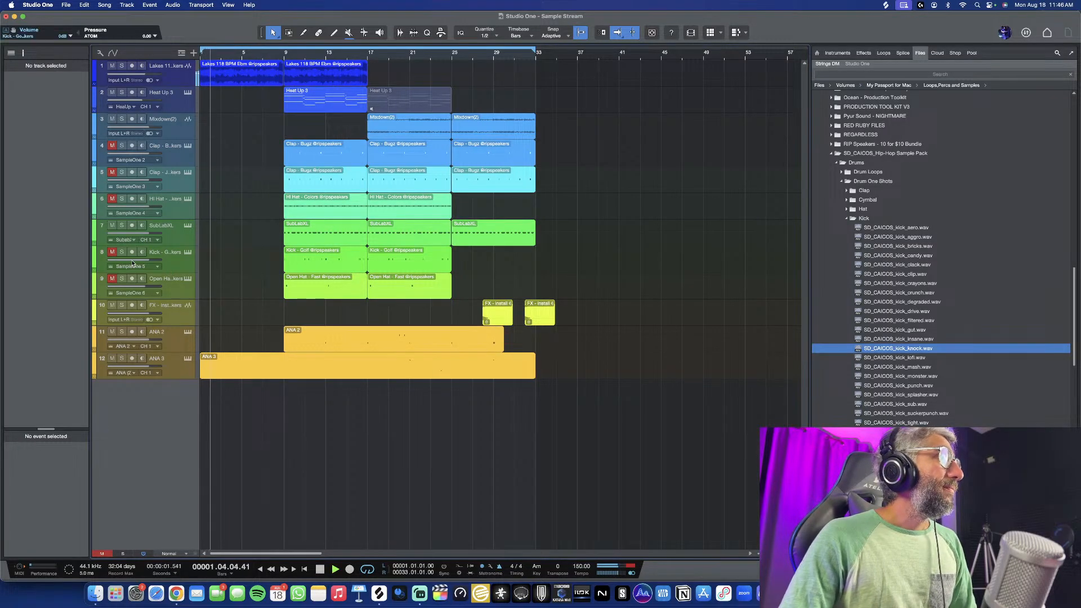
drag(112, 146, 112, 278)
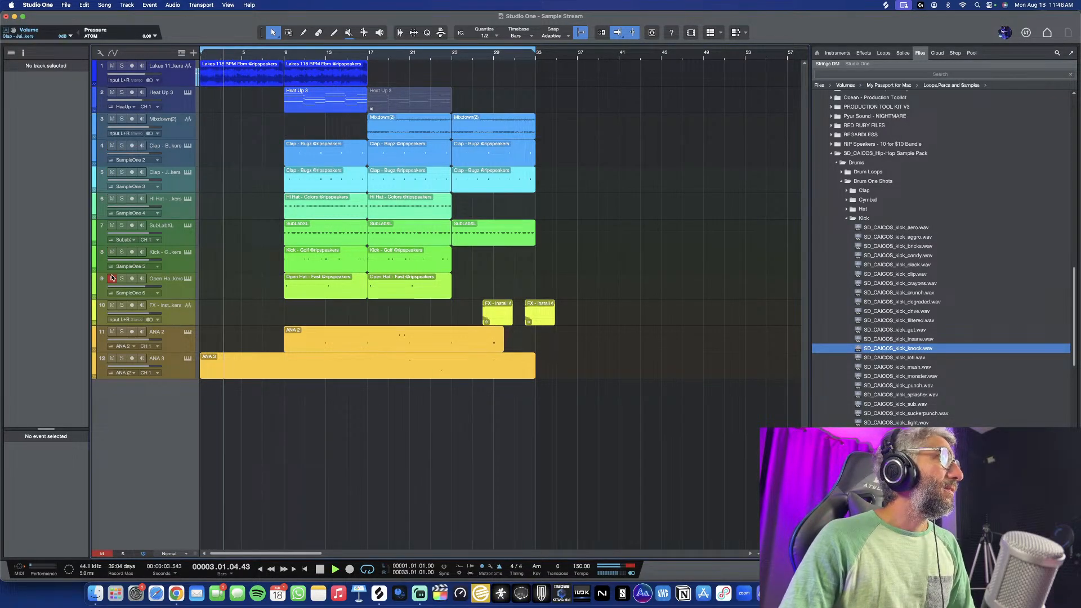
click(112, 278)
Arm the ANA 3 track and record a take on it.
scroll(270, 432, up, 3)
scroll(269, 431, up, 3)
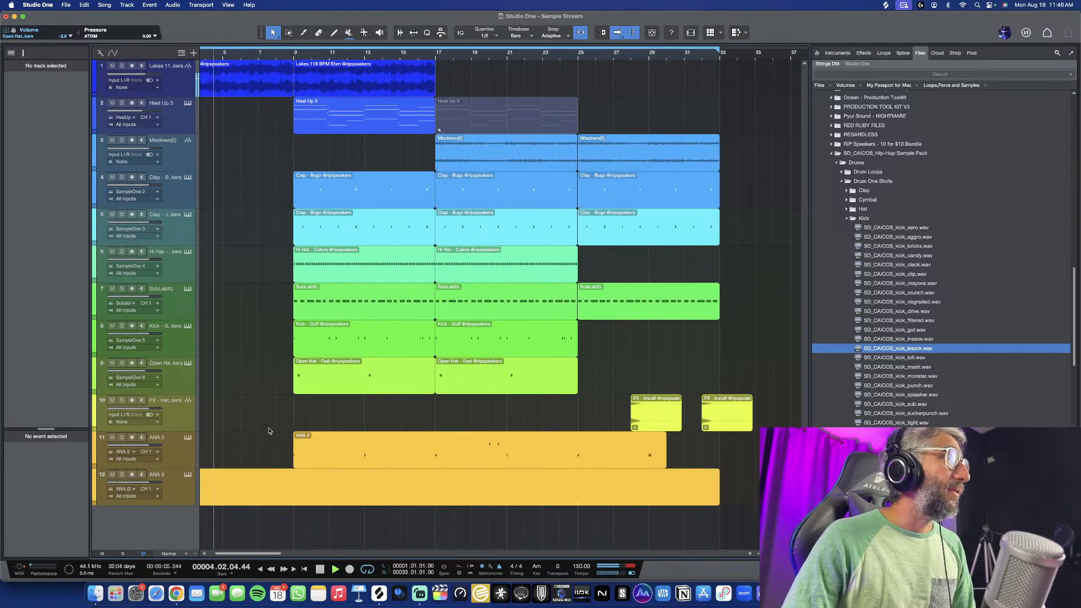
scroll(268, 431, down, 2)
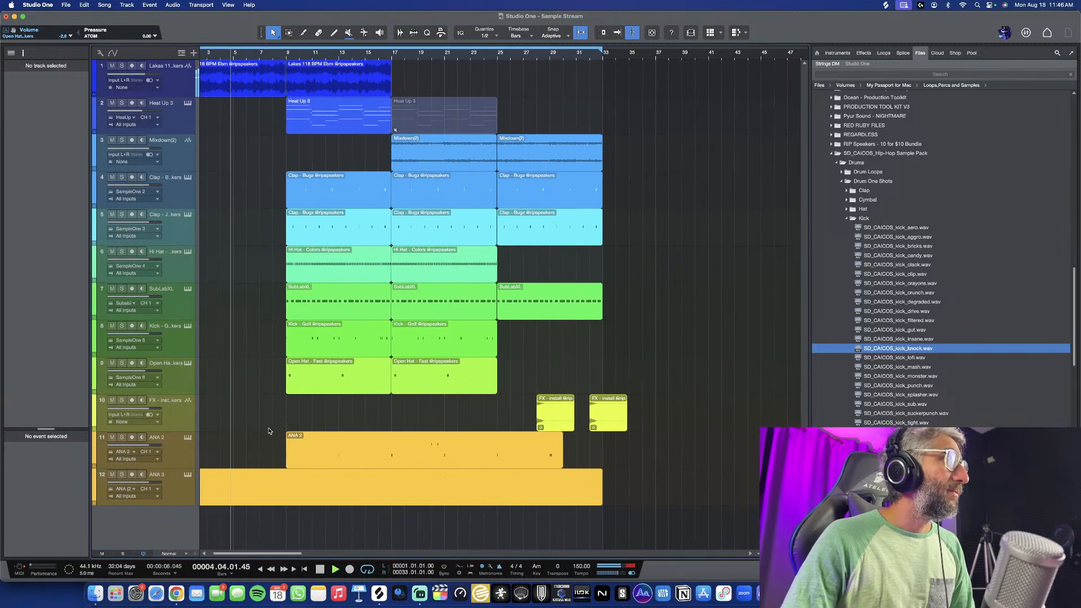
click(133, 475)
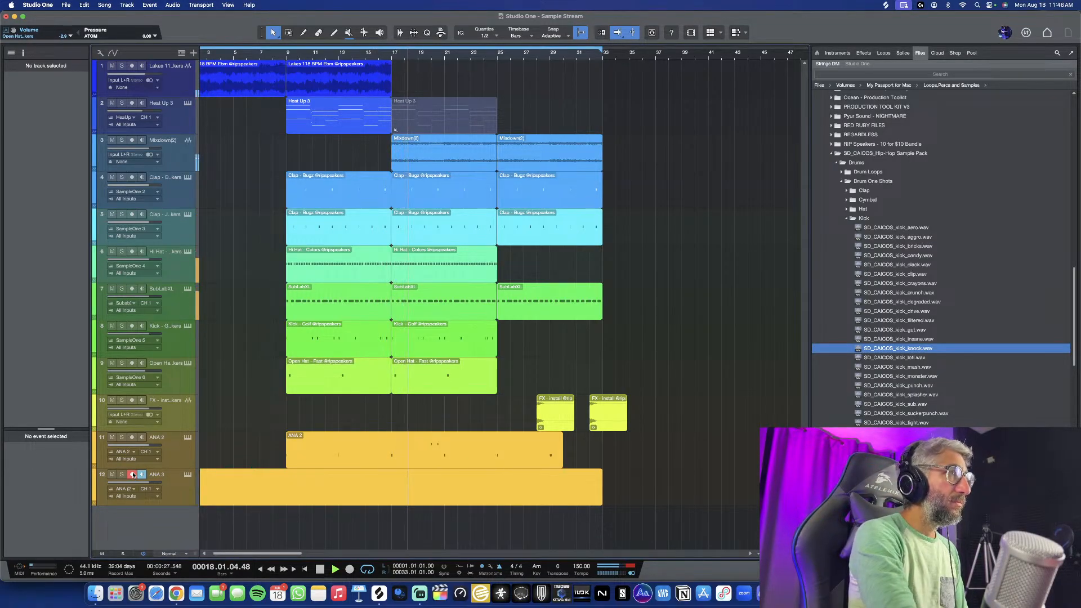
key(KP_Multiply)
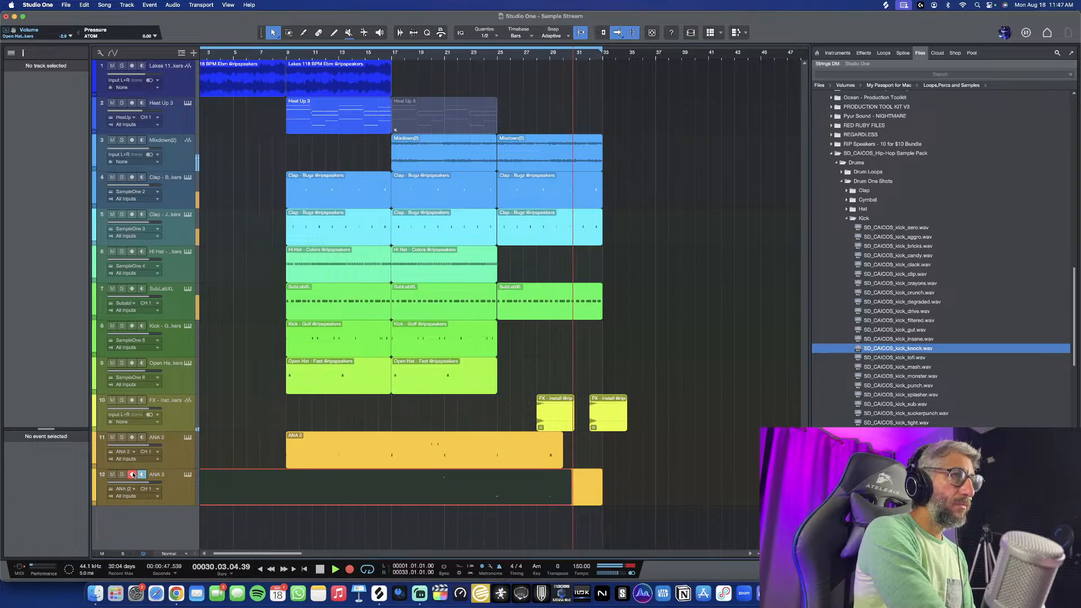
key(KP_Multiply)
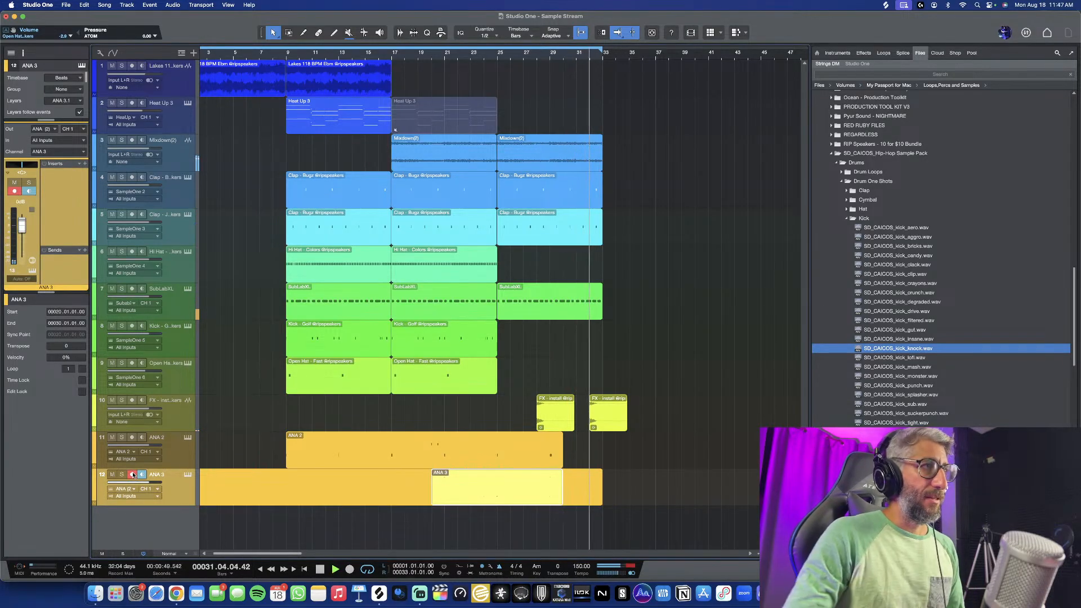
Select the ANA 3 events and disarm the track's recording.
drag(681, 490, 340, 500)
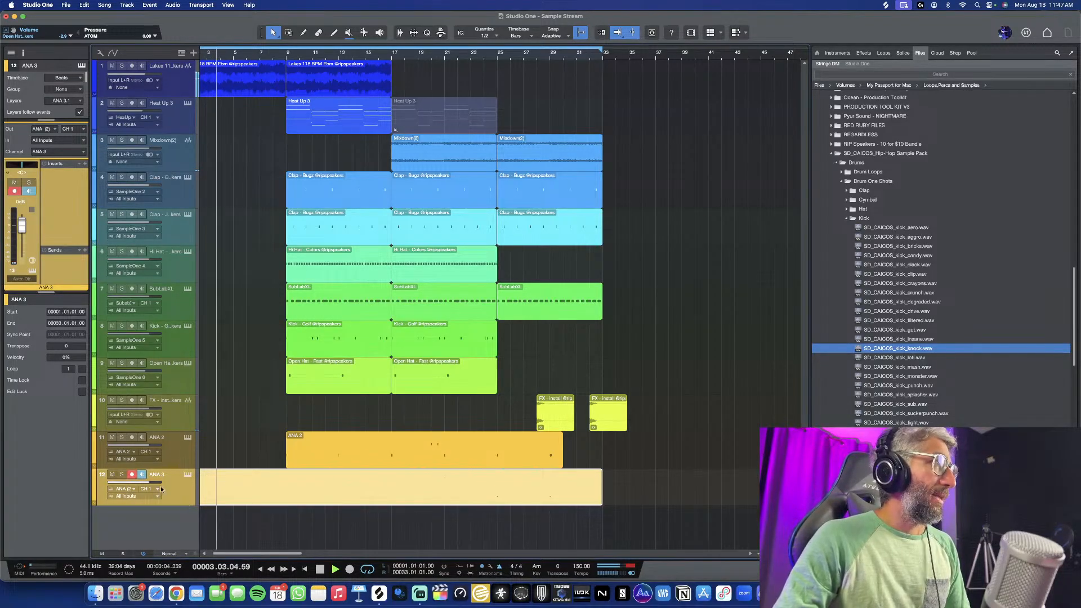
click(132, 474)
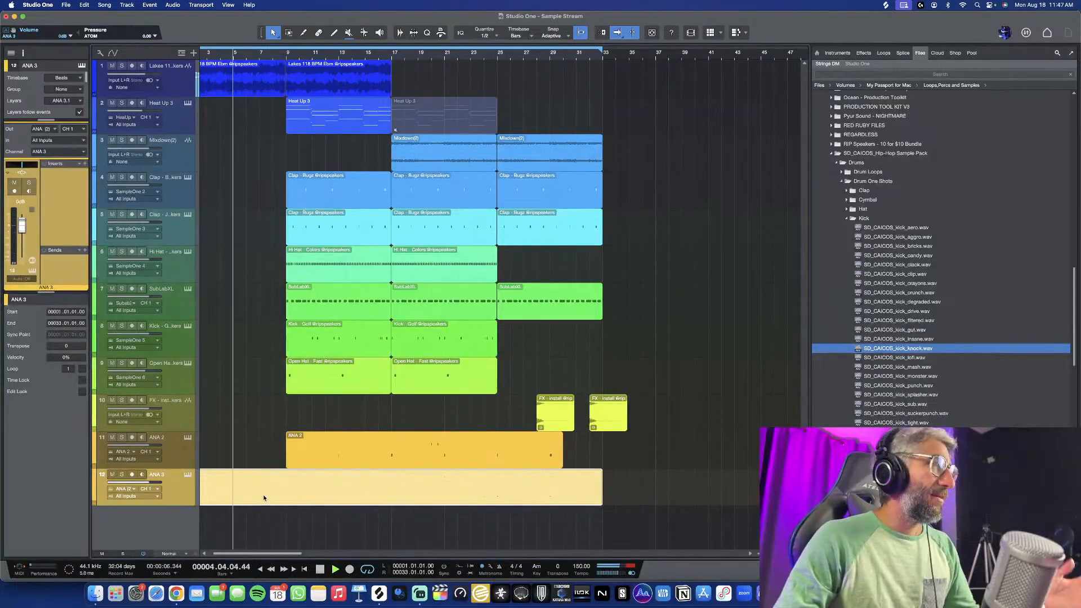
Mix down the selected Lakes sample event to a new audio track.
key(shift+w)
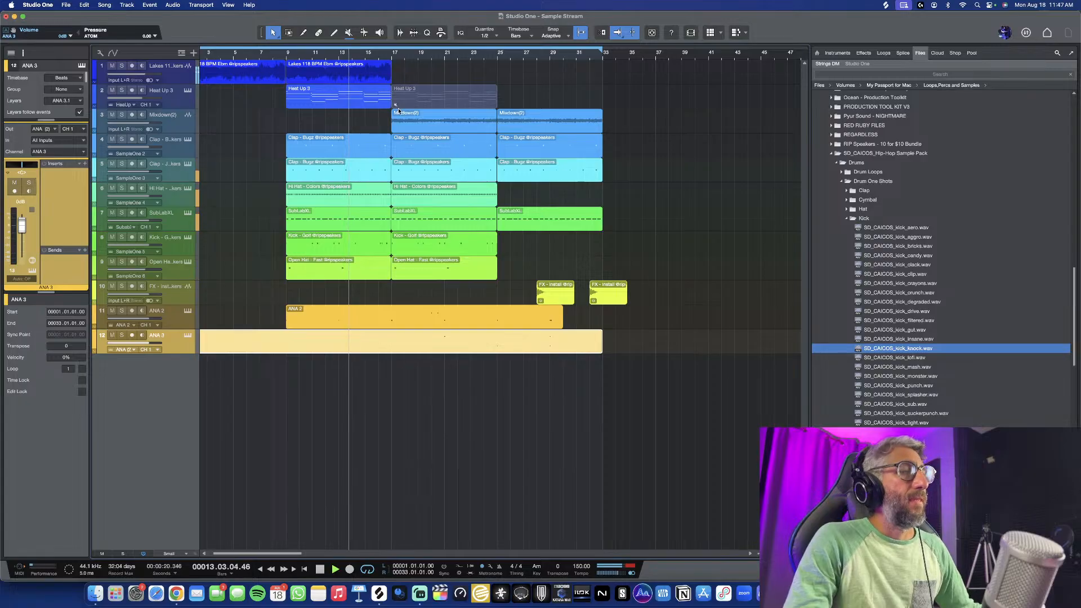
click(326, 74)
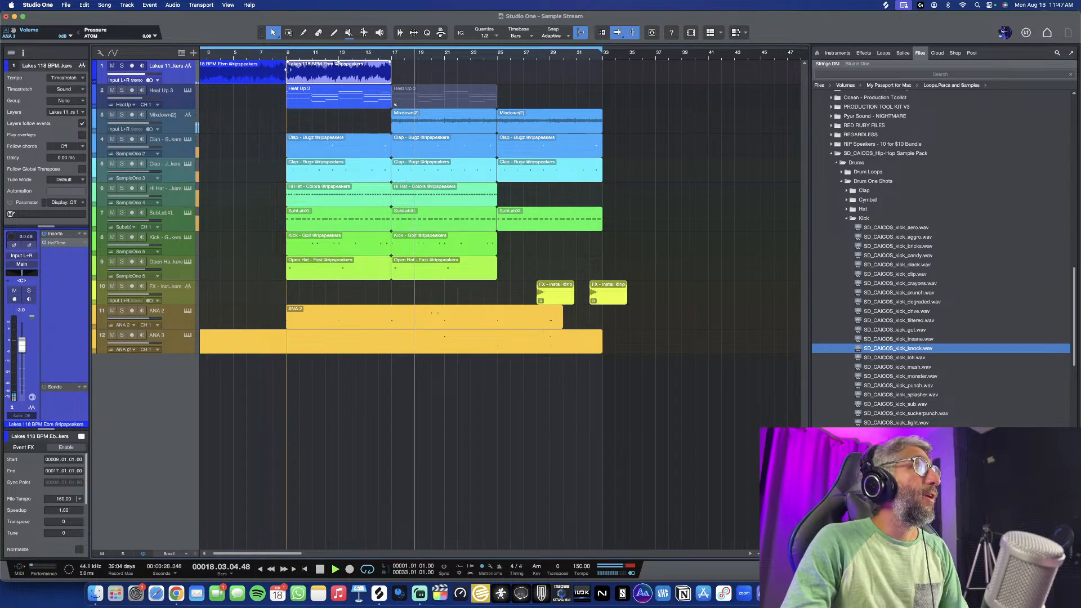
key(space)
right_click(331, 74)
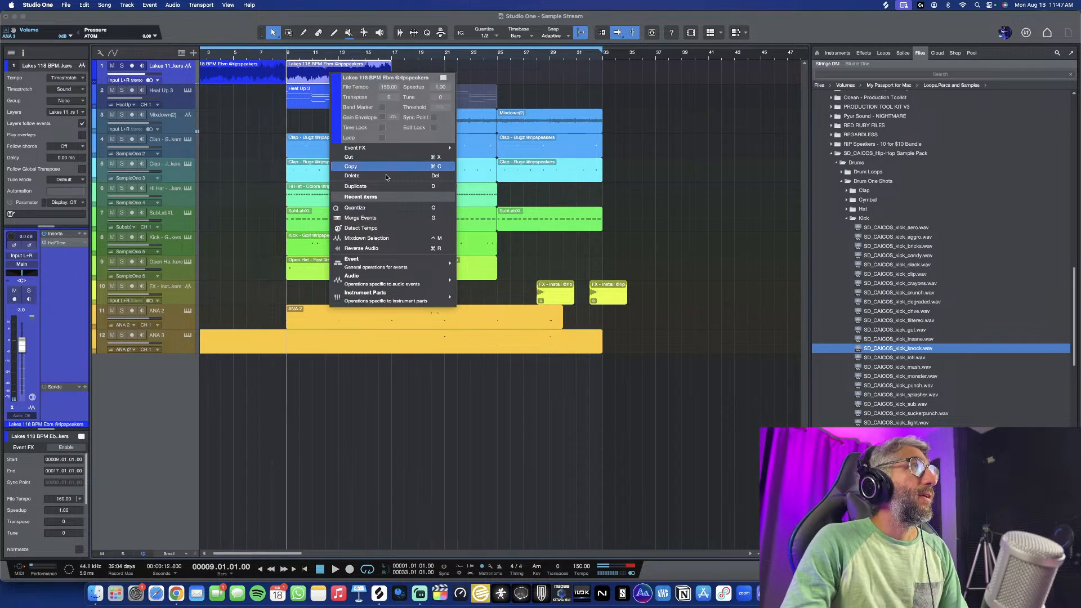
click(394, 243)
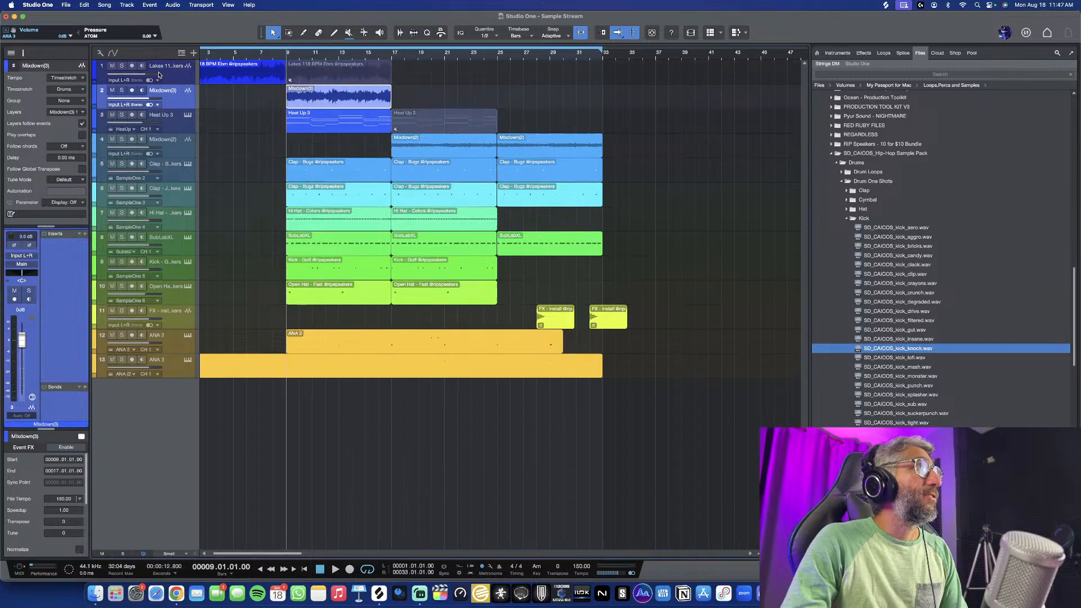
Change the Mixdown(3) track colour to magenta.
click(98, 97)
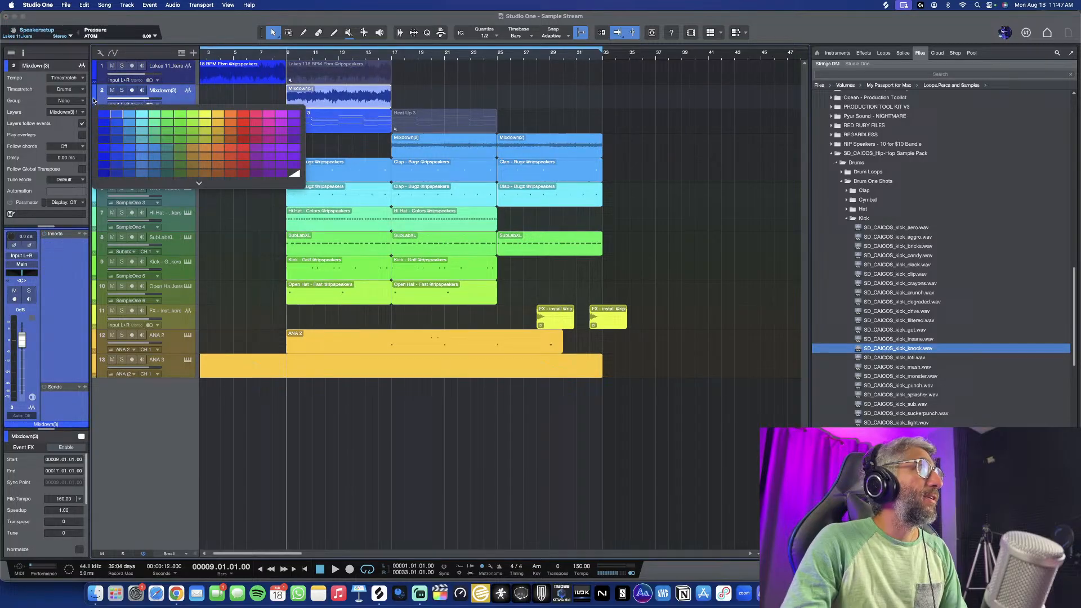
click(217, 114)
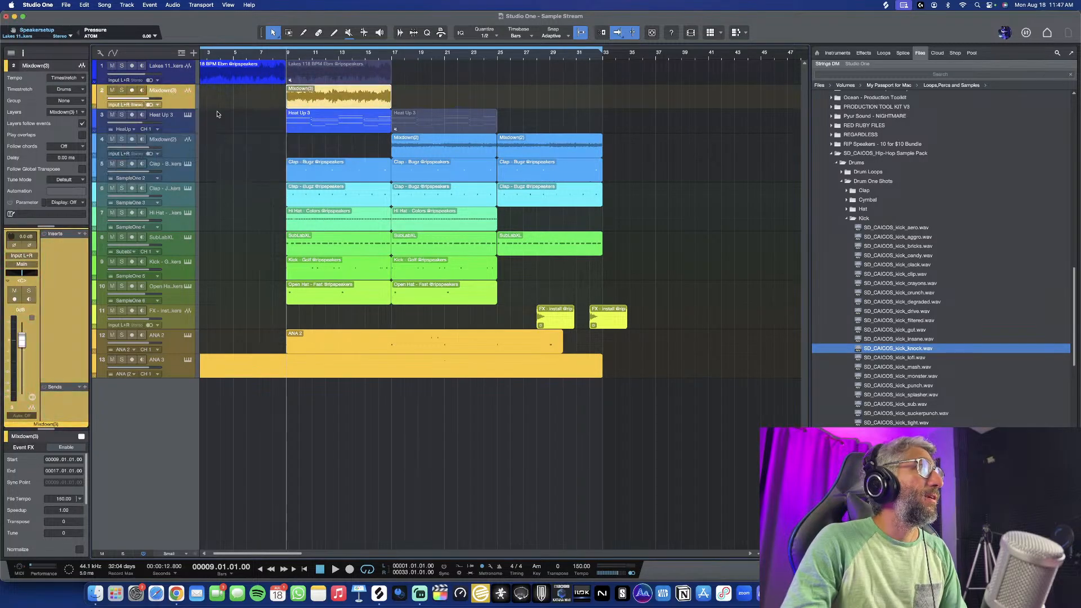
click(97, 97)
click(264, 140)
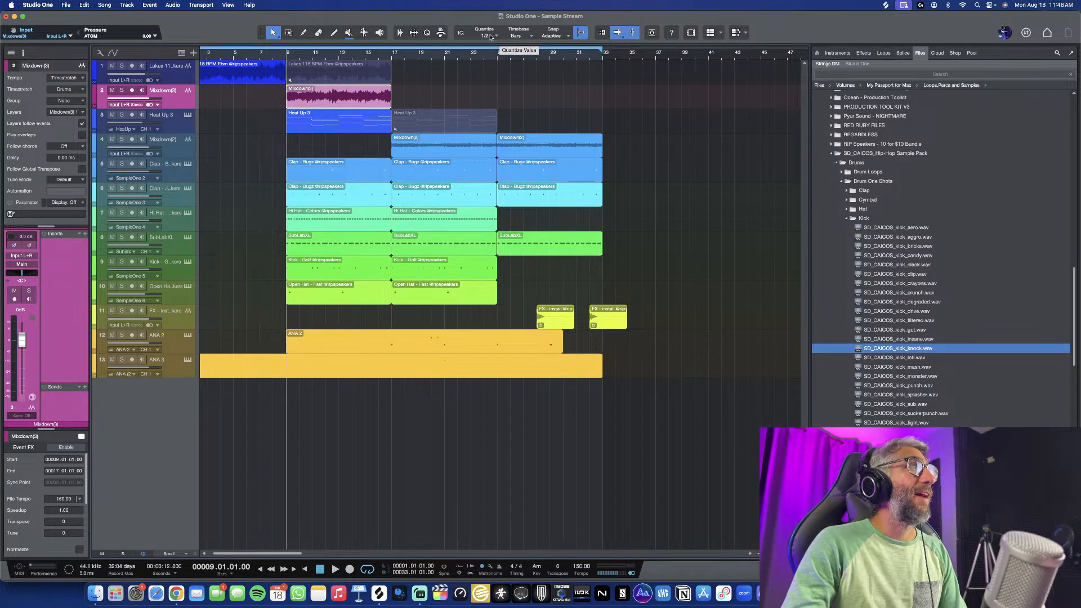
Split the Mixdown(3) event into slices at the grid.
scroll(350, 98, up, 5)
scroll(350, 97, up, 2)
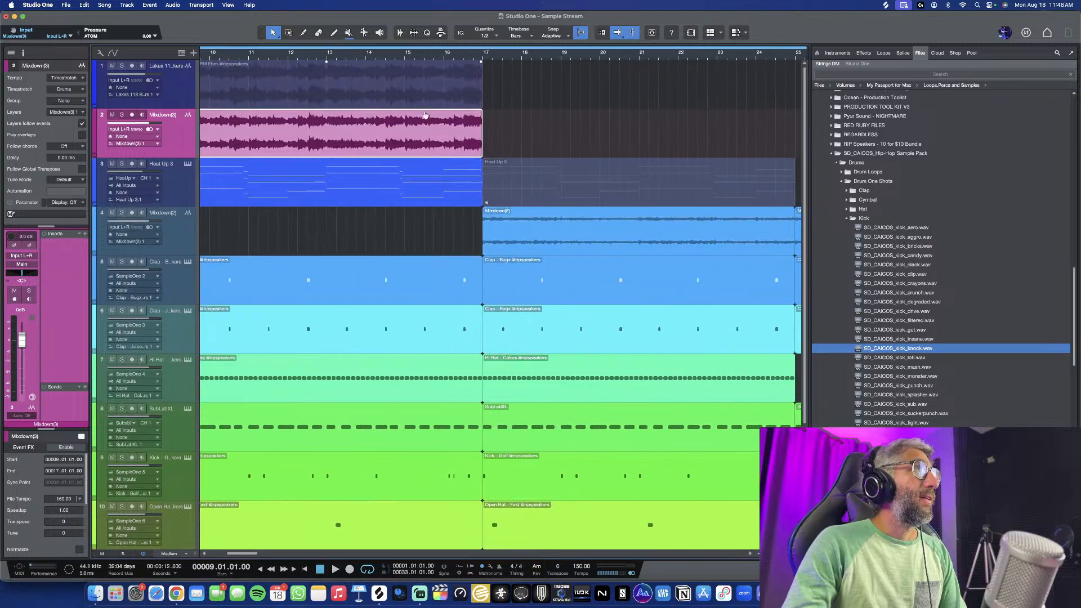
scroll(452, 119, left, 2)
key(F5)
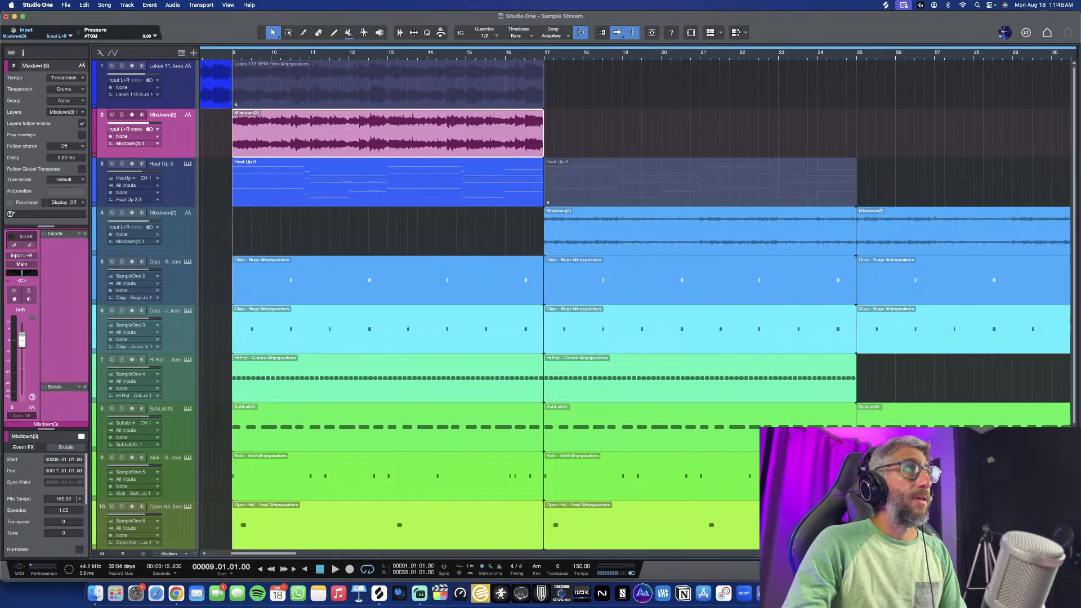
scroll(503, 281, up, 2)
scroll(395, 176, up, 3)
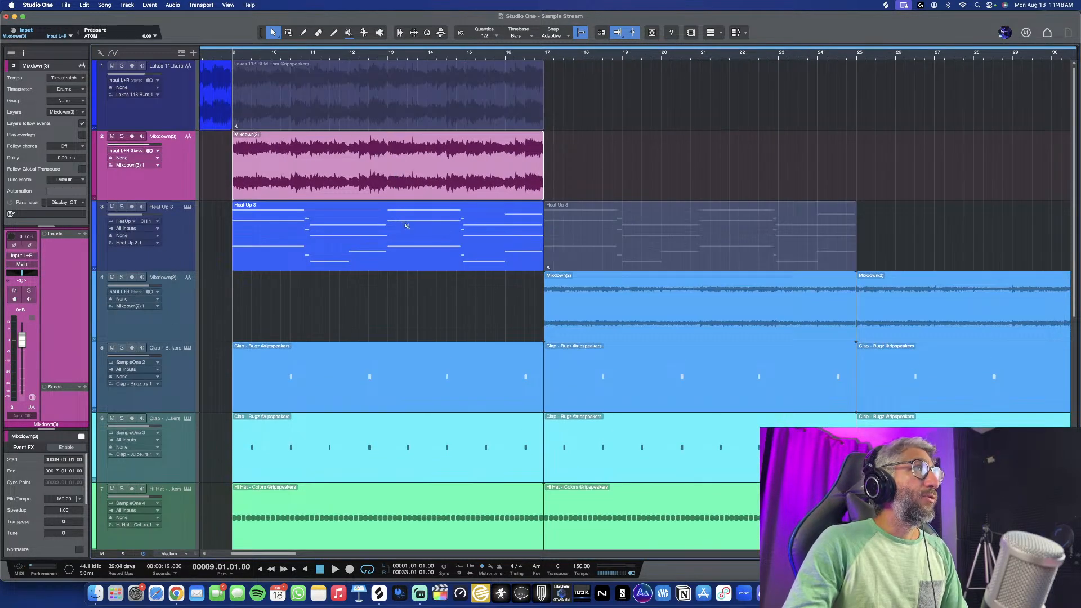
scroll(407, 225, up, 2)
scroll(404, 225, left, 3)
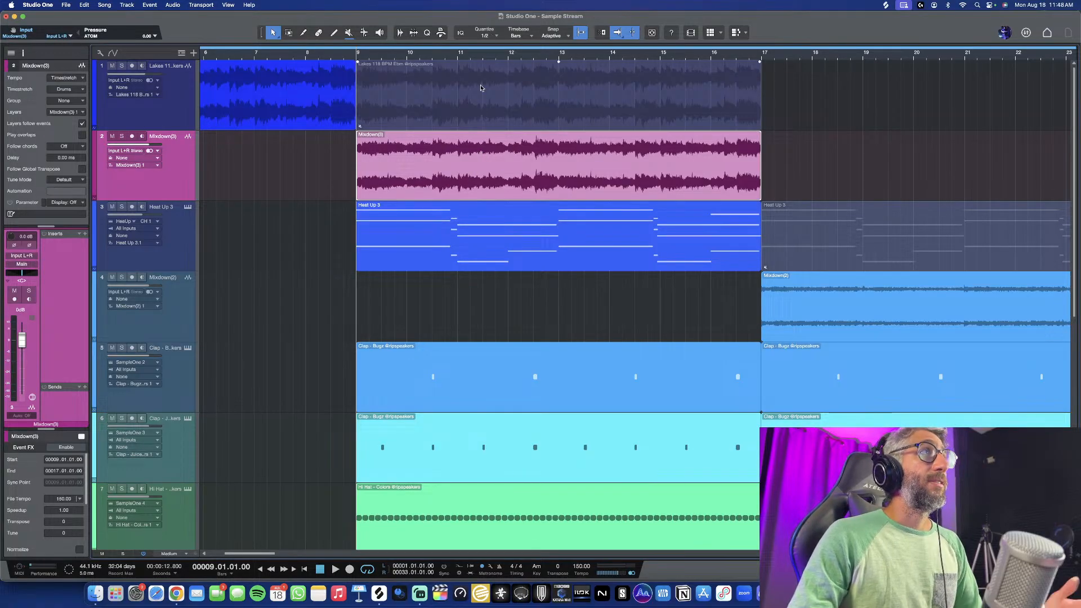
key(alt+shift+x)
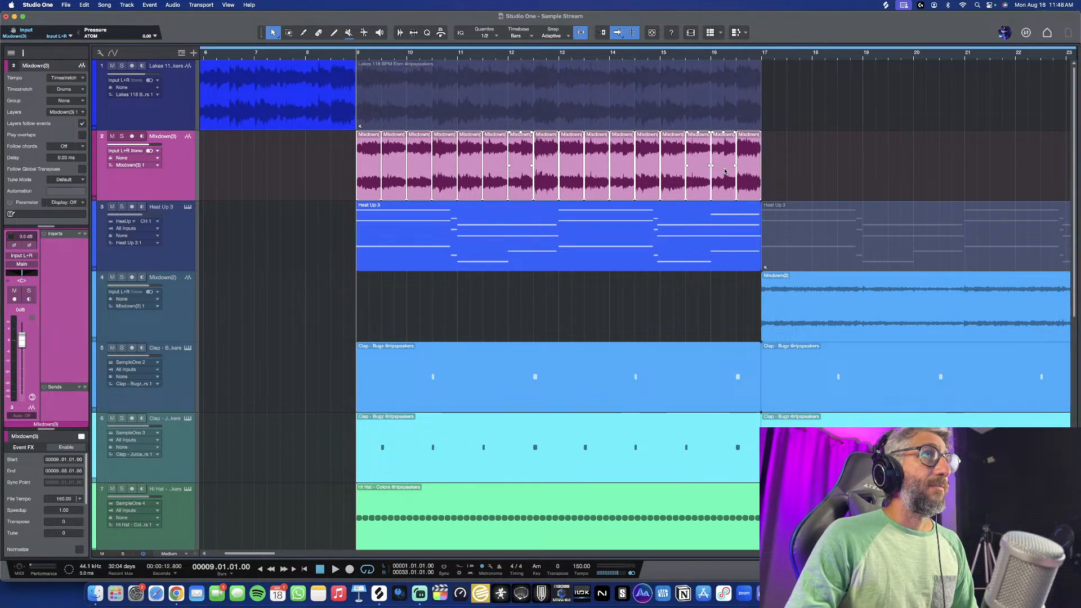
Send the sliced Mixdown(3) events to a new SampleOne instrument track.
right_click(725, 172)
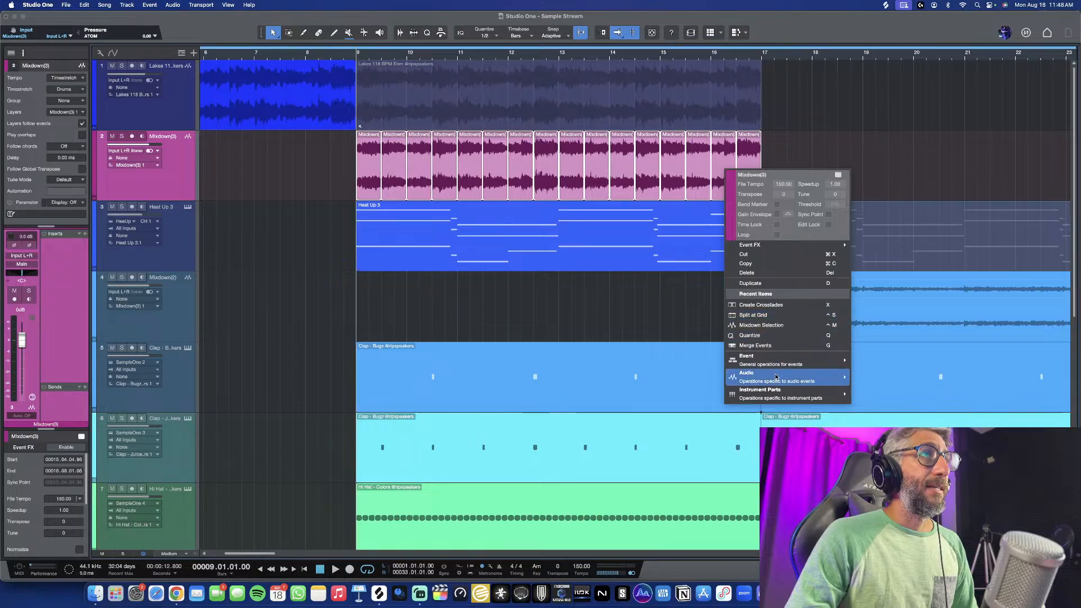
mouse_move(776, 376)
click(632, 535)
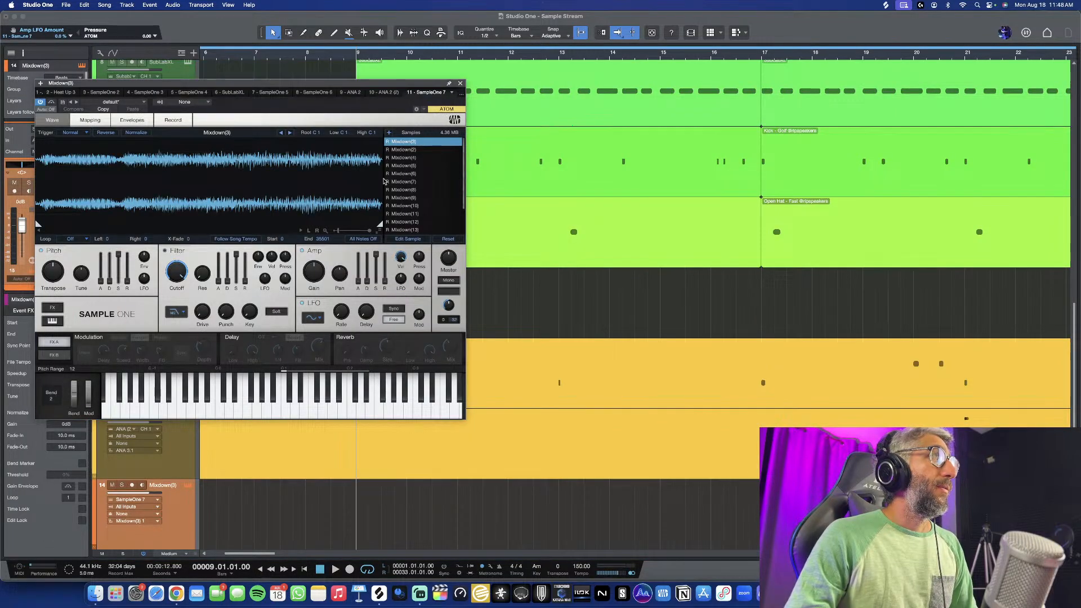
Arm the new Mixdown(3) instrument track for recording, close SampleOne, and play the arrangement.
click(132, 485)
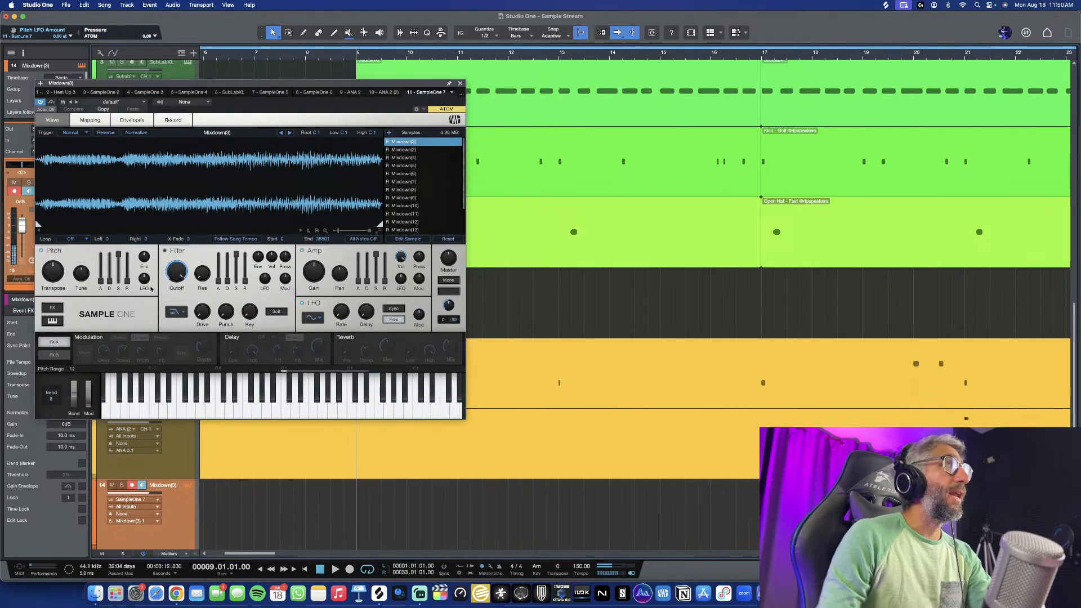
click(462, 84)
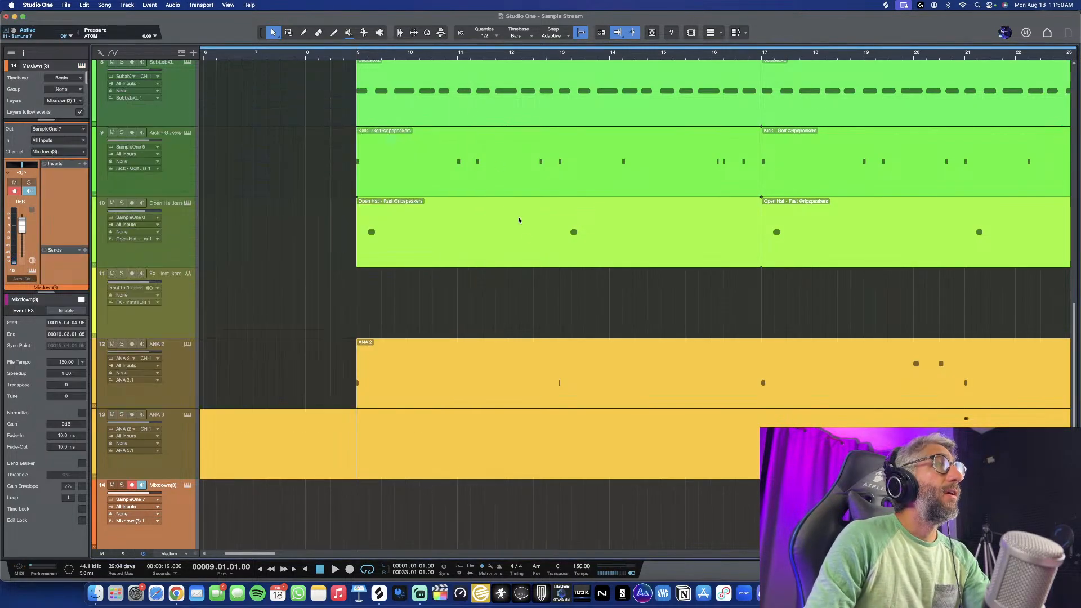
key(z)
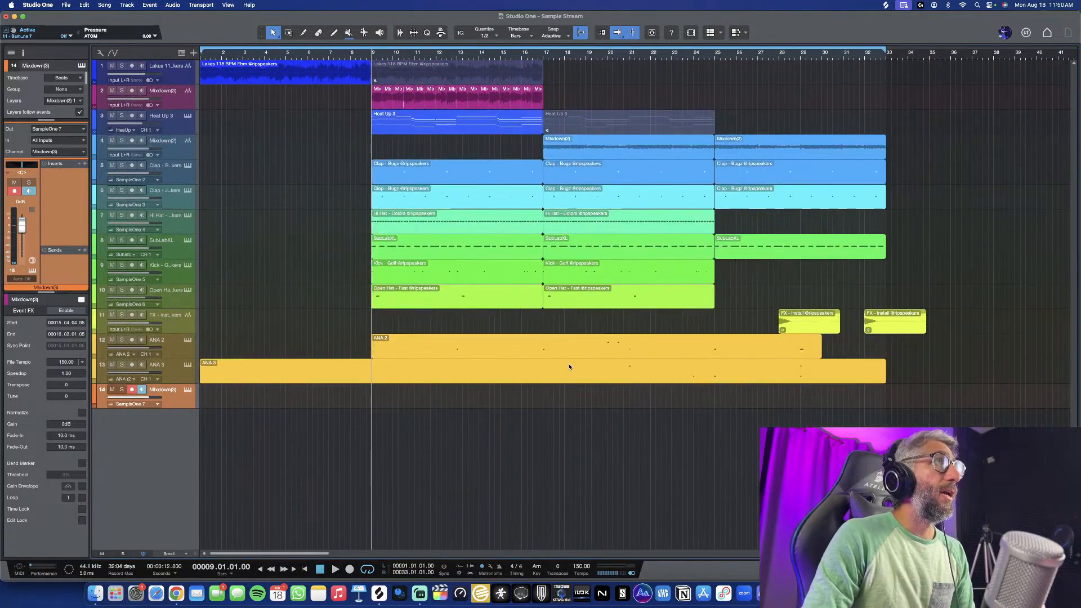
key(space)
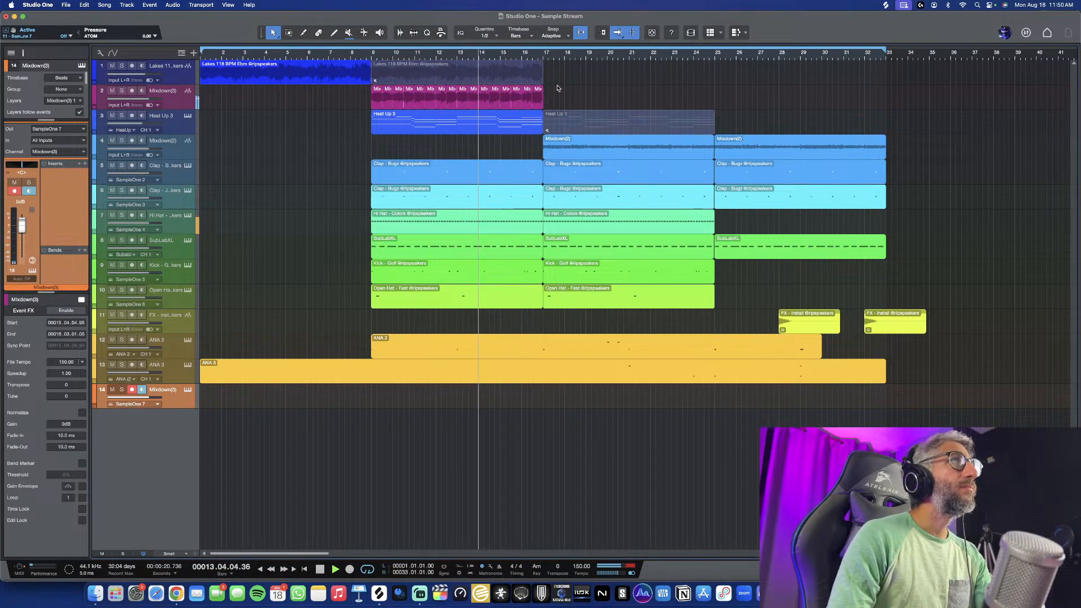
Play back the arrangement around the loop section from bar 17.
drag(337, 49, 544, 55)
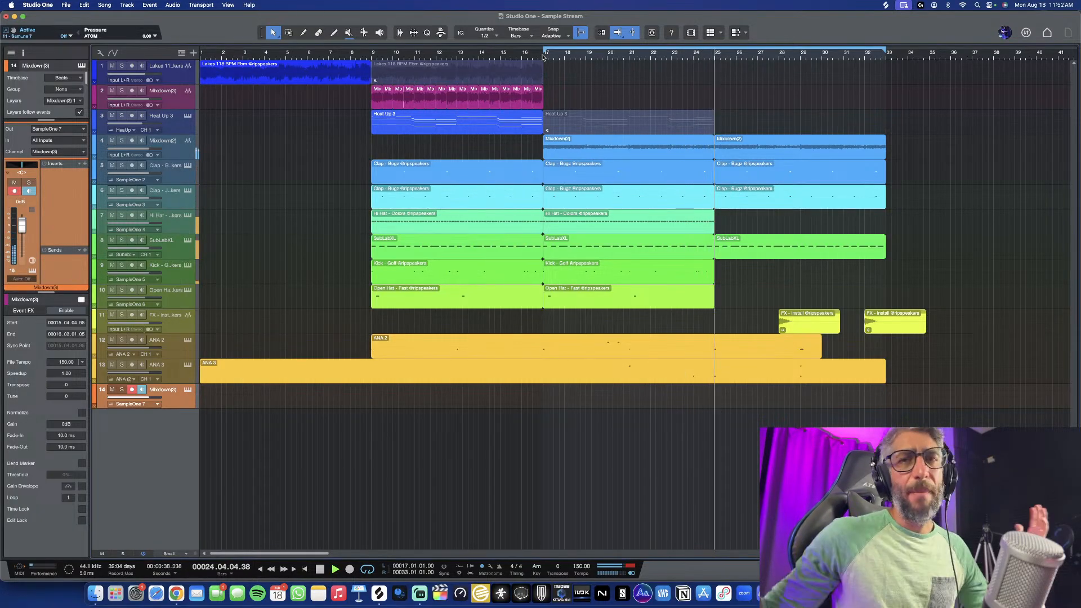
key(space)
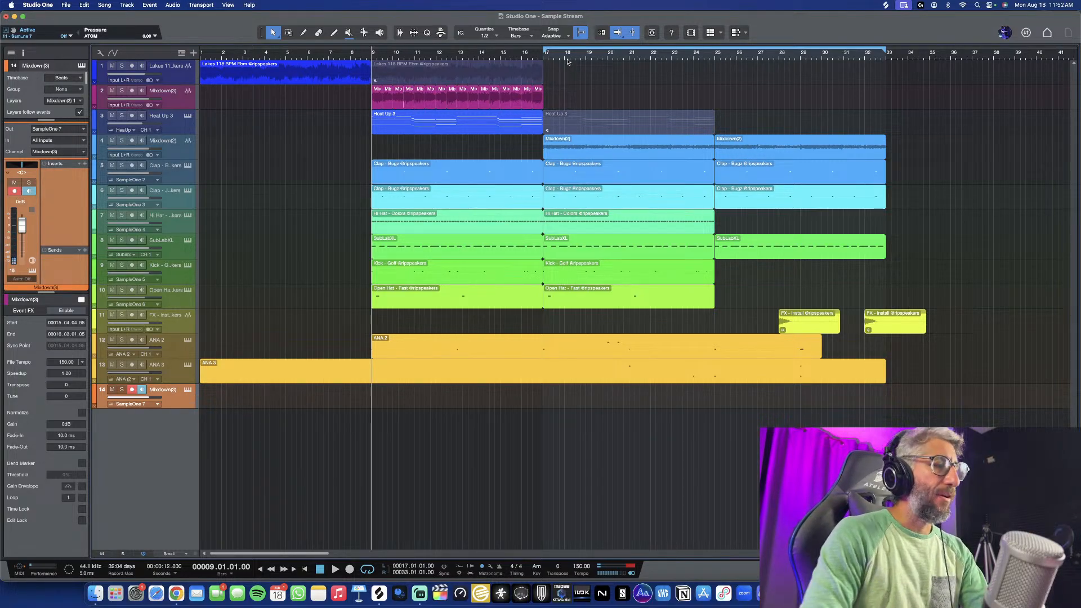
key(space)
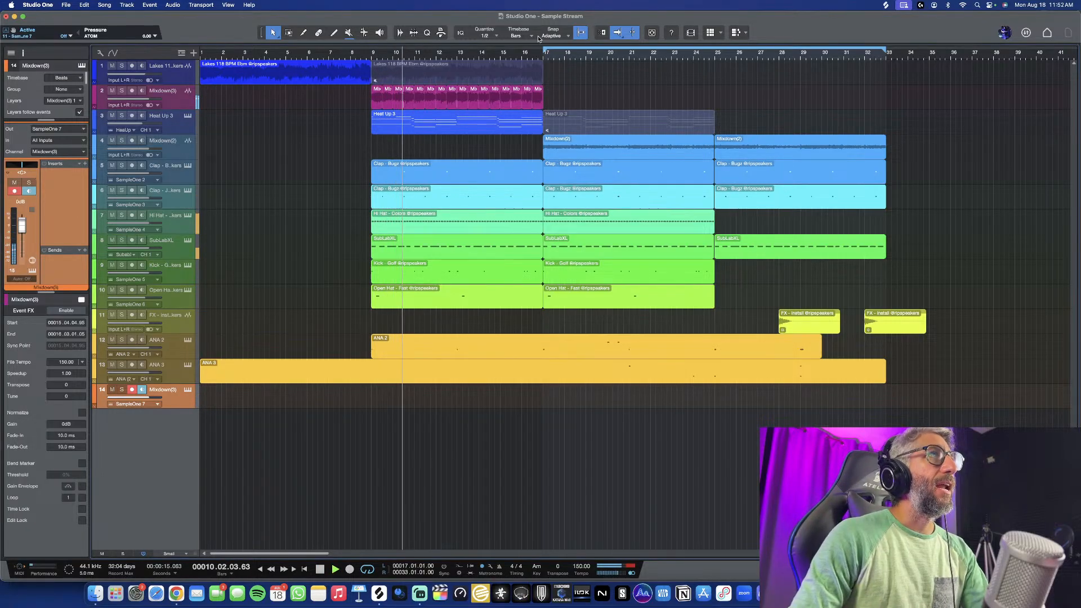
Record a new MIDI part on the Mixdown(3) SampleOne track just before bar 17.
click(529, 54)
key(KP_Multiply)
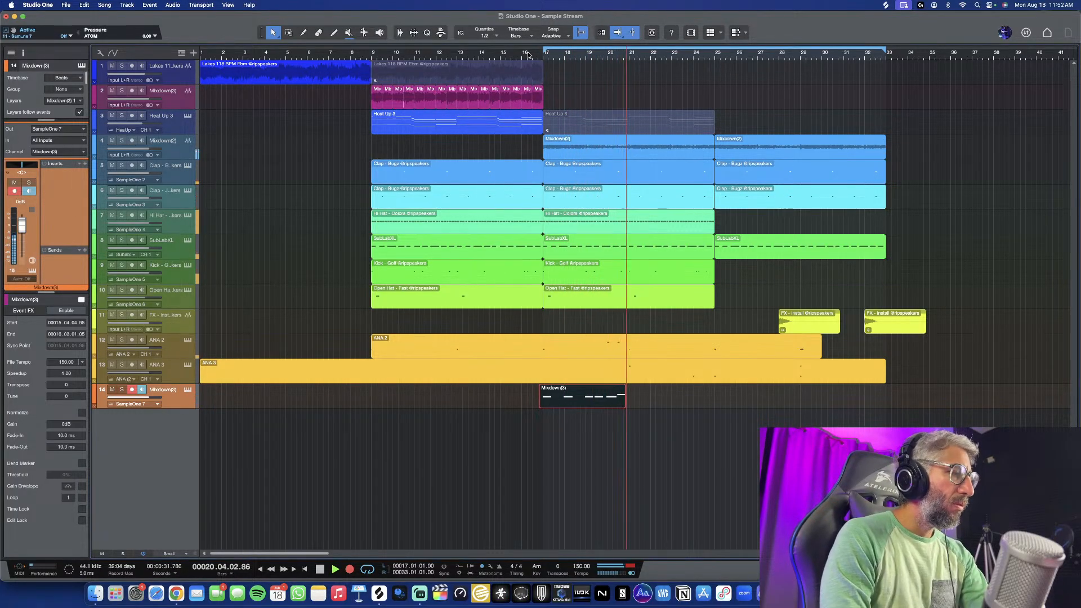
key(KP_Multiply)
key(space)
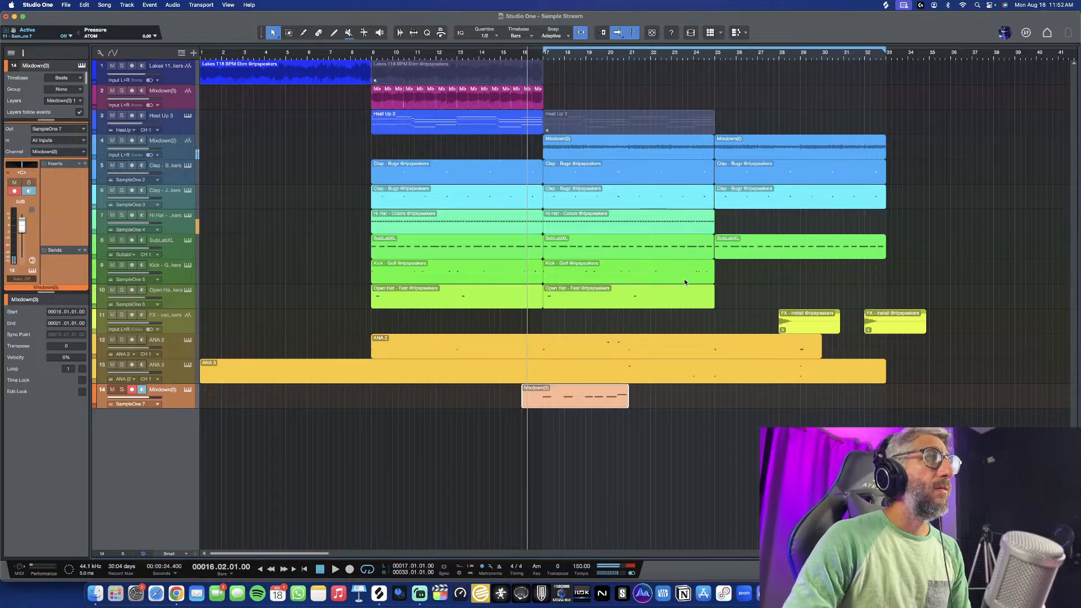
Move the recorded part to start at bar 17, open it and select all its notes.
drag(523, 401, 541, 401)
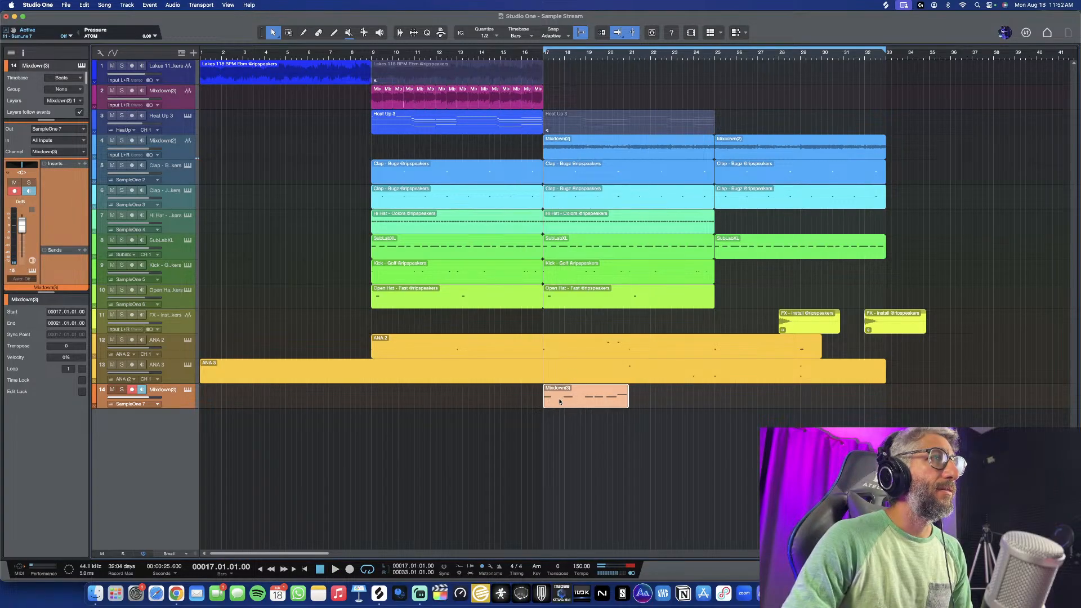
double_click(559, 401)
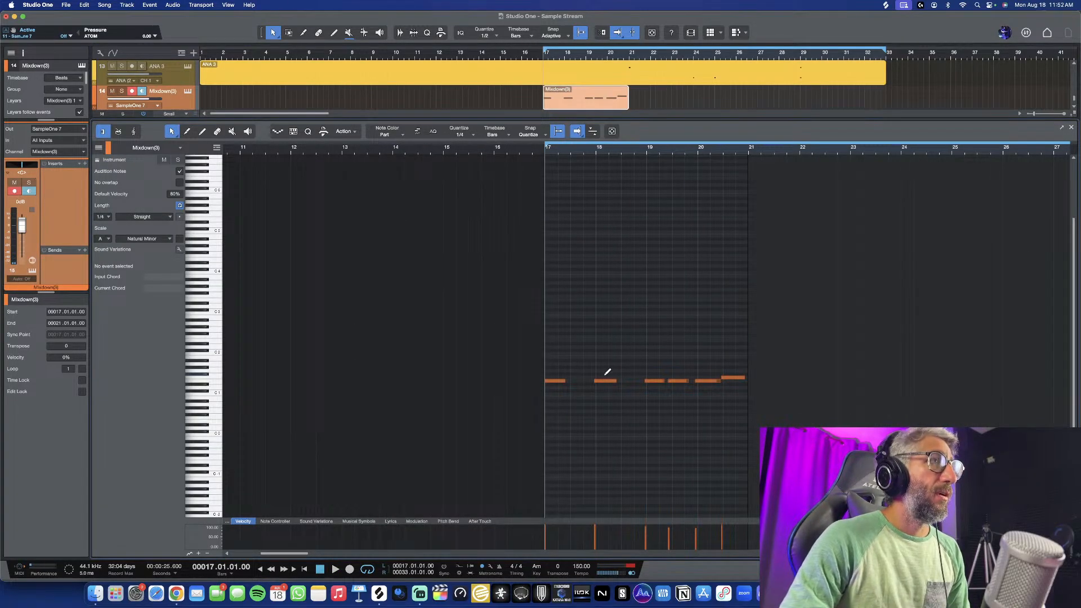
key(super+a)
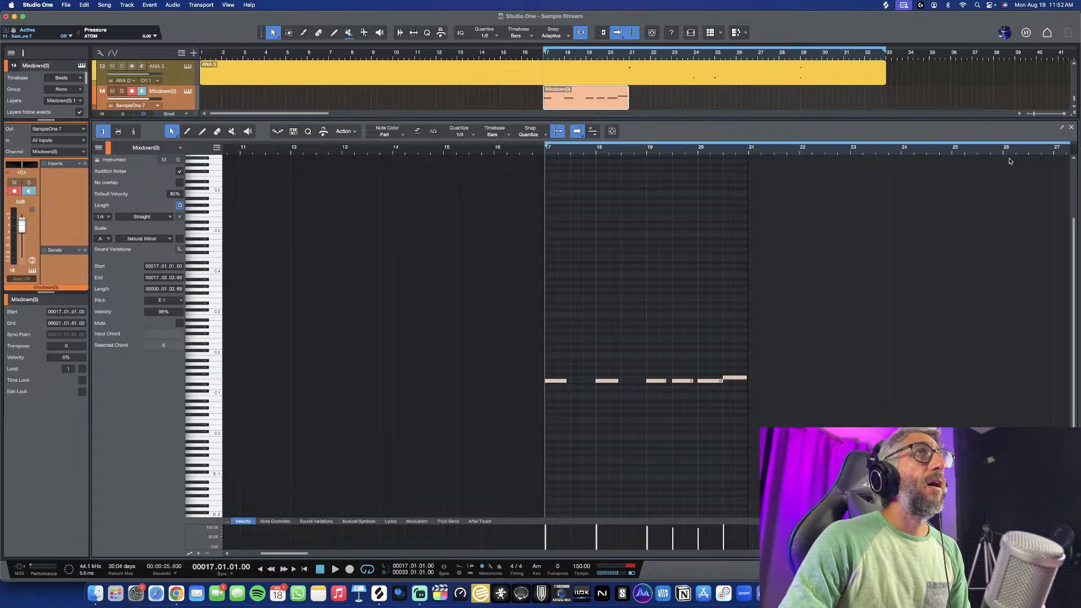
click(1071, 129)
key(shift+e)
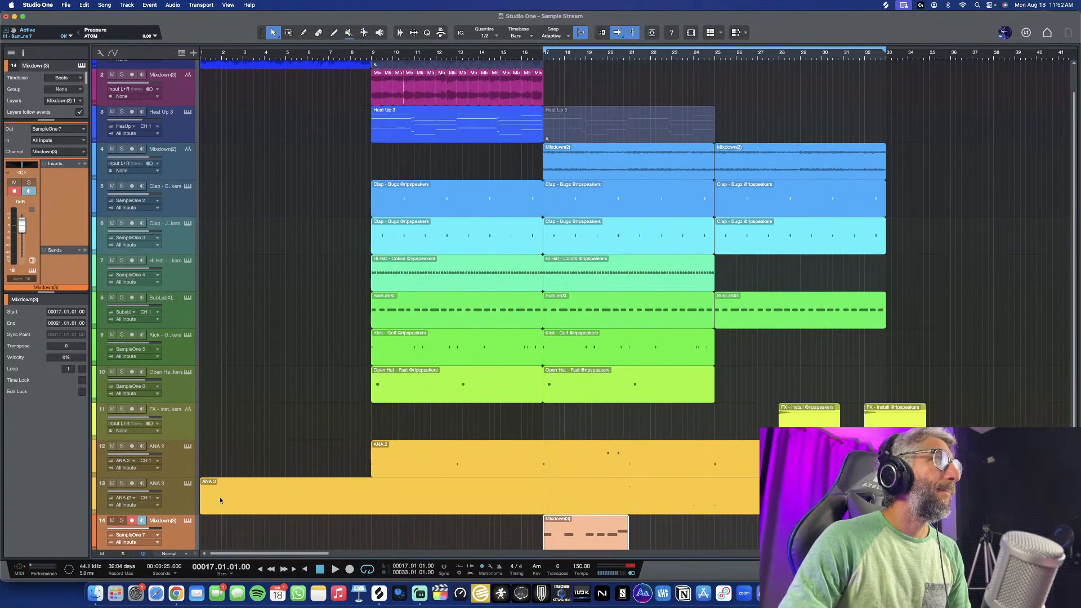
Open SampleOne, raise the delay mix to about 30%, enable reverb and raise its mix.
click(187, 521)
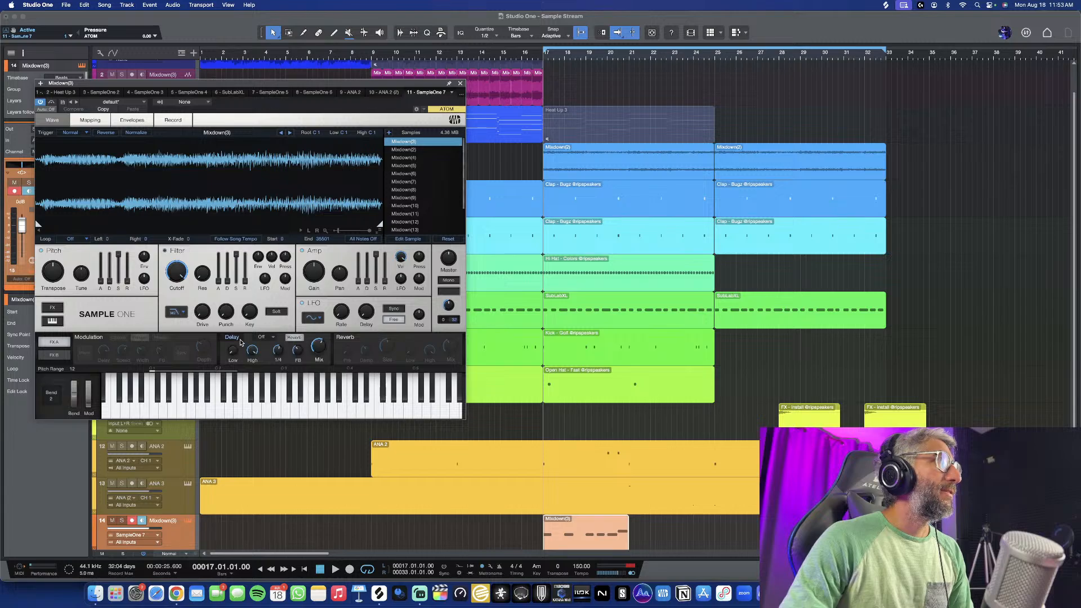
key(space)
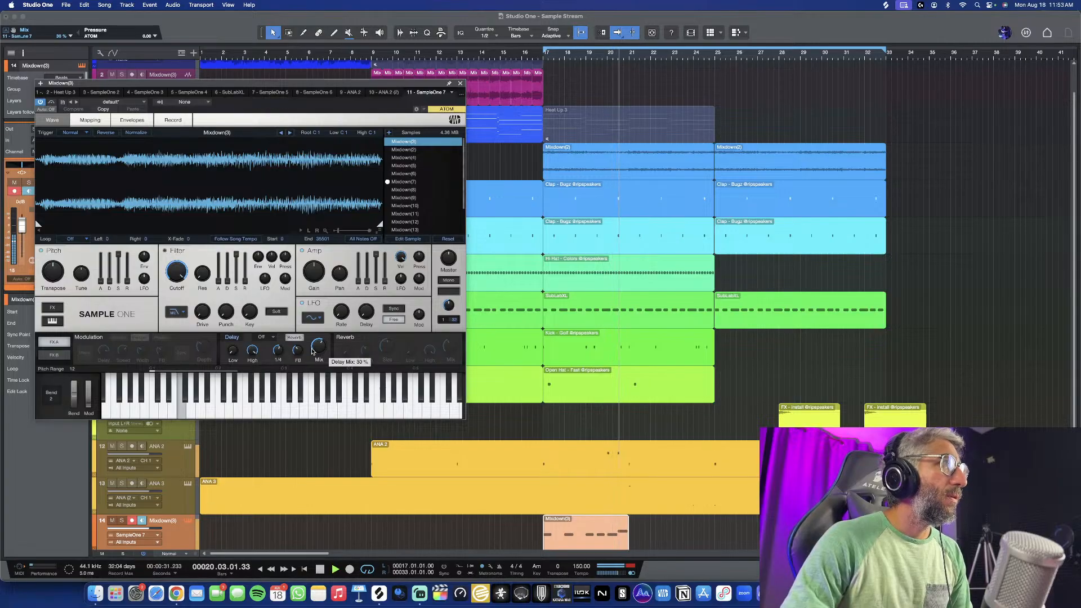
drag(314, 349, 316, 341)
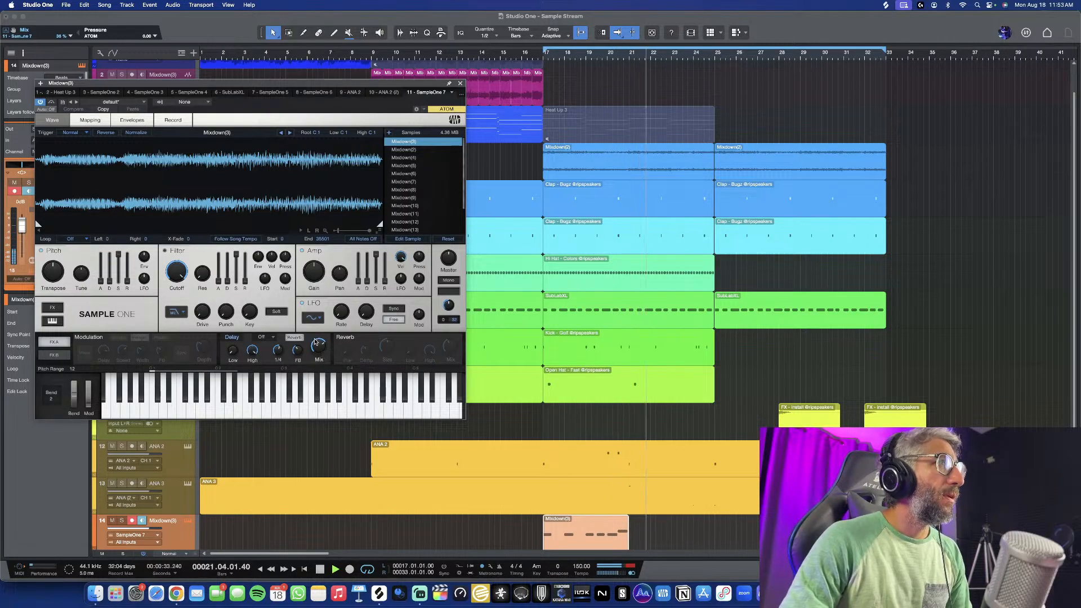
click(345, 338)
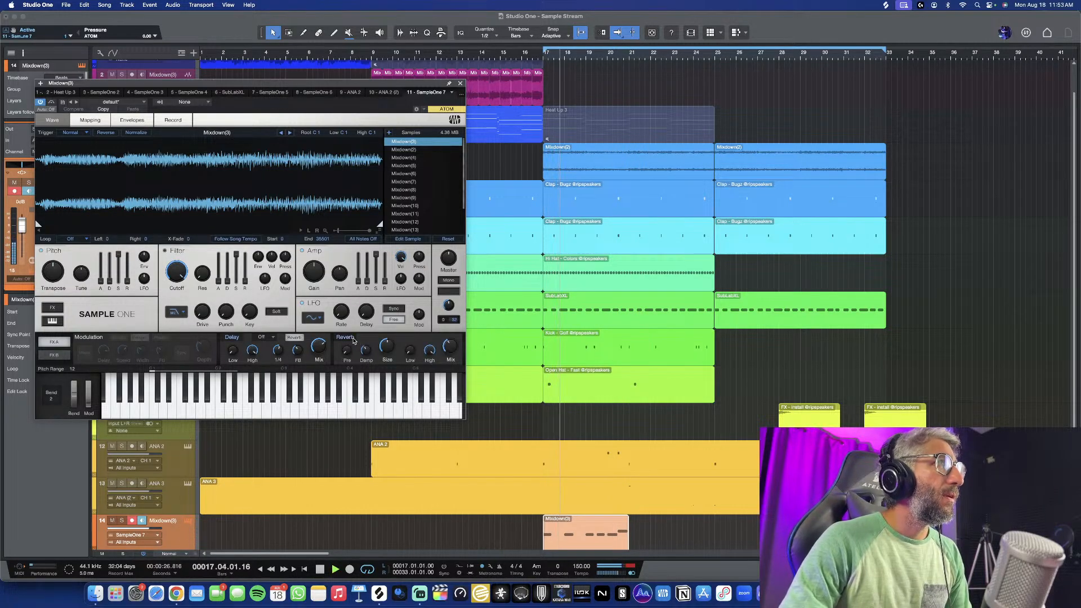
mouse_move(454, 350)
mouse_down()
mouse_move(452, 323)
mouse_move(449, 355)
mouse_up()
key(space)
key(space)
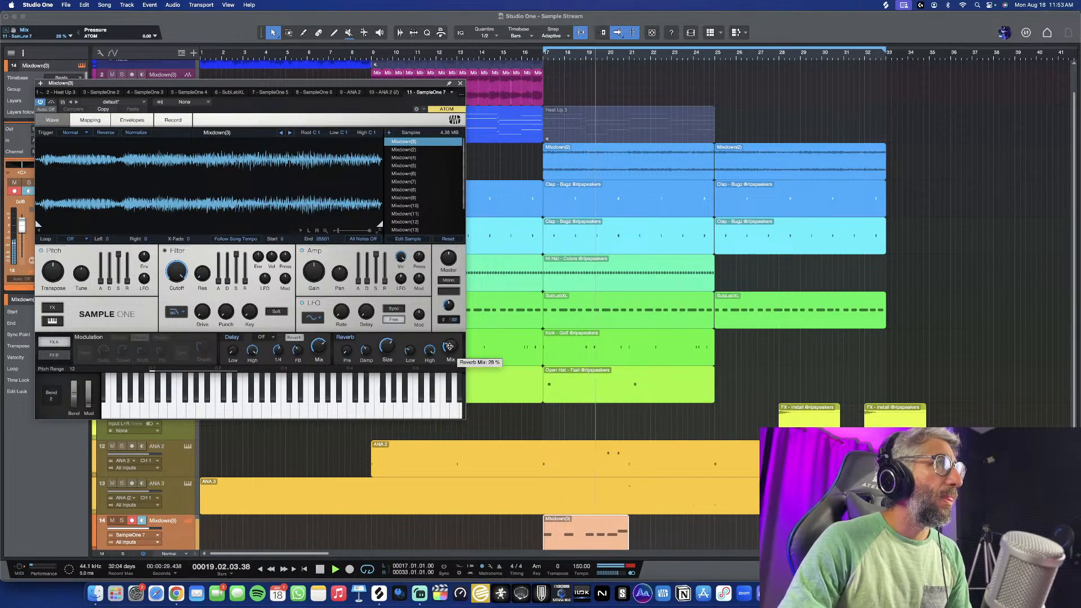
click(460, 83)
Duplicate the recorded part after itself and merge both copies into one part.
key(shift+w)
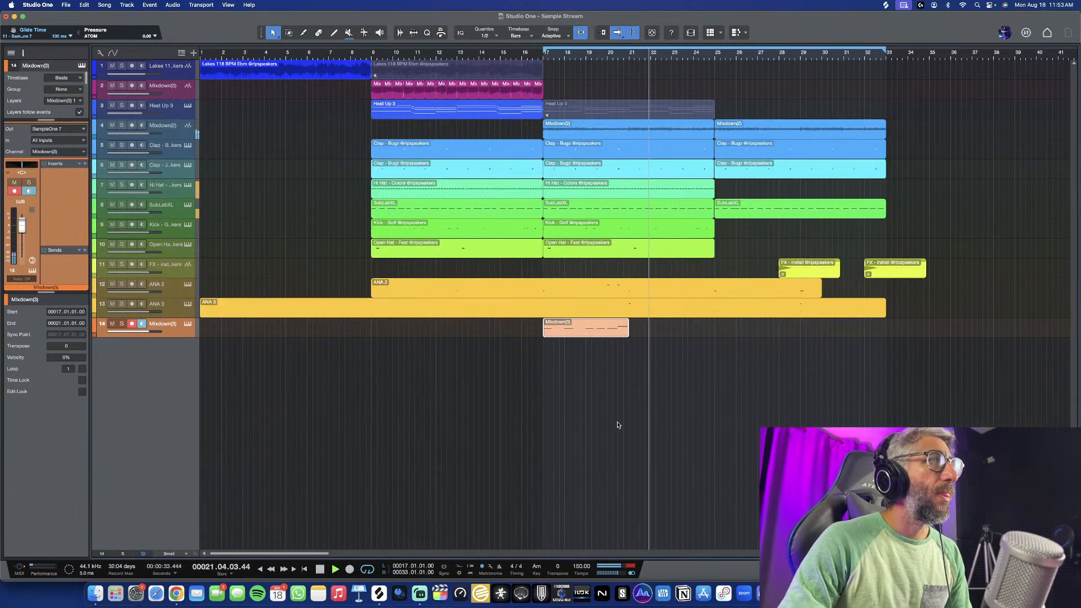
key(shift+e)
key(d)
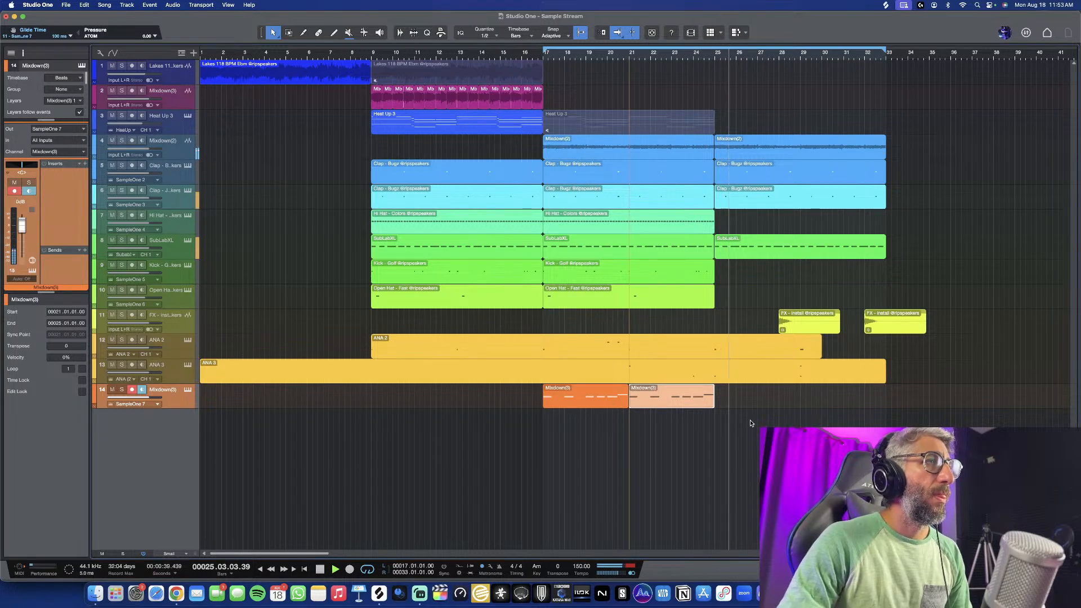
key(w)
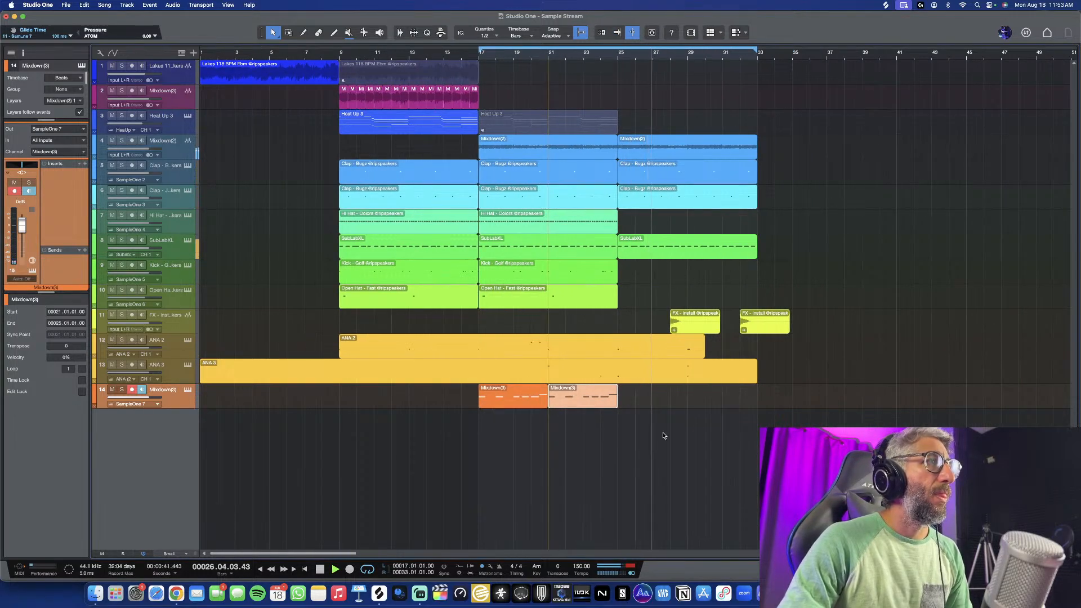
key(space)
click(518, 406)
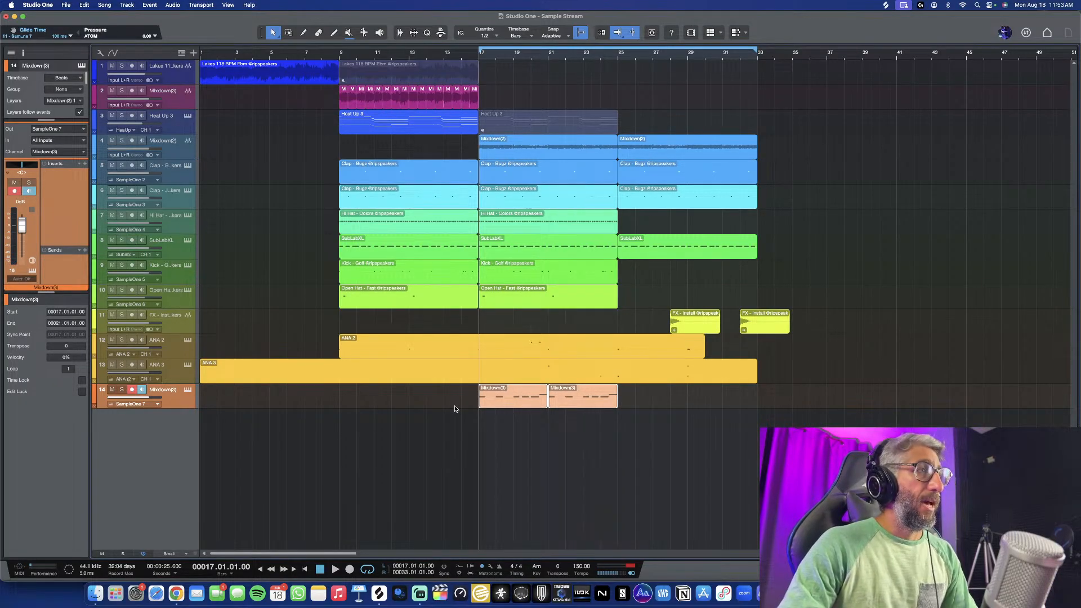
key(g)
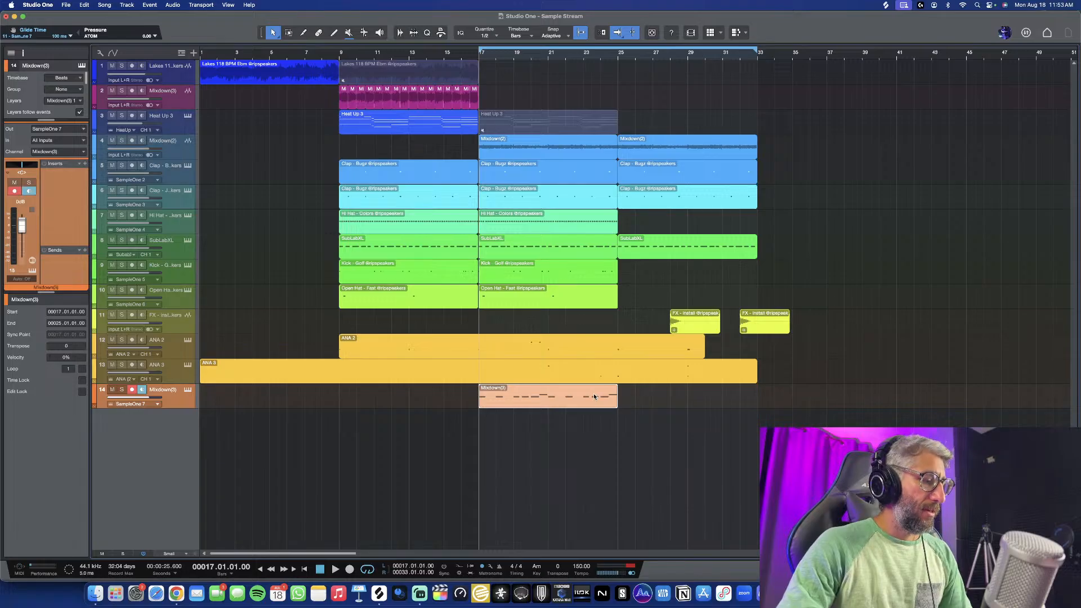
Bounce the merged part to a new audio track.
key(super+b)
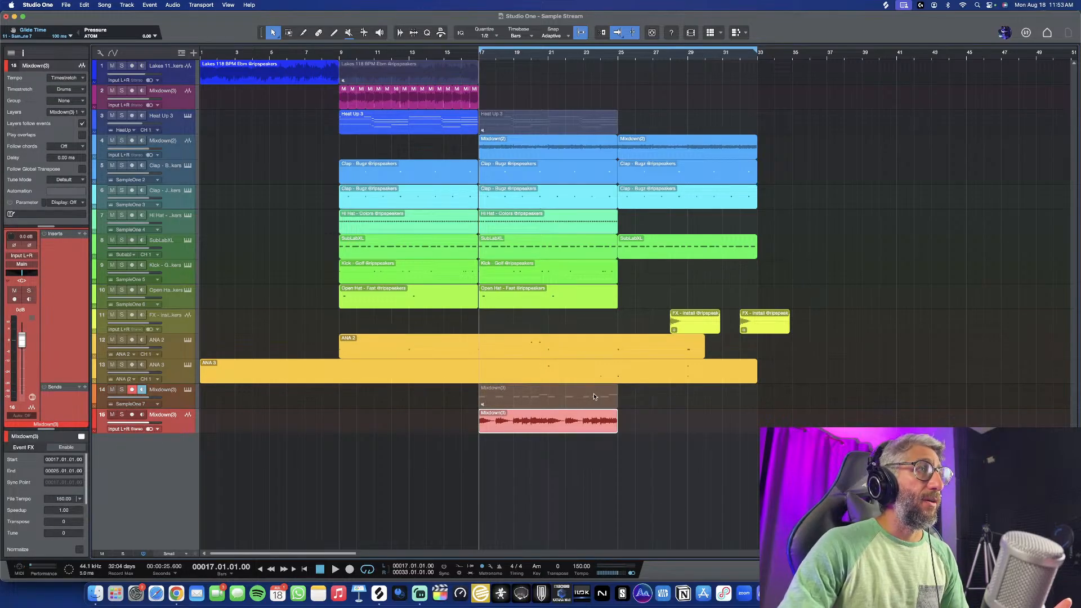
key(super+z)
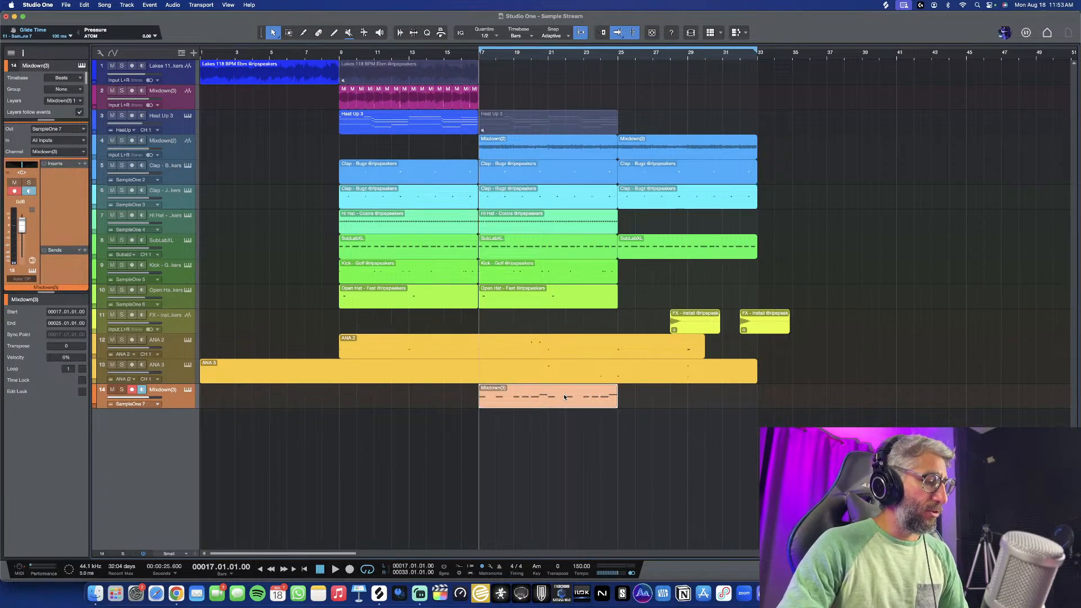
key(super+b)
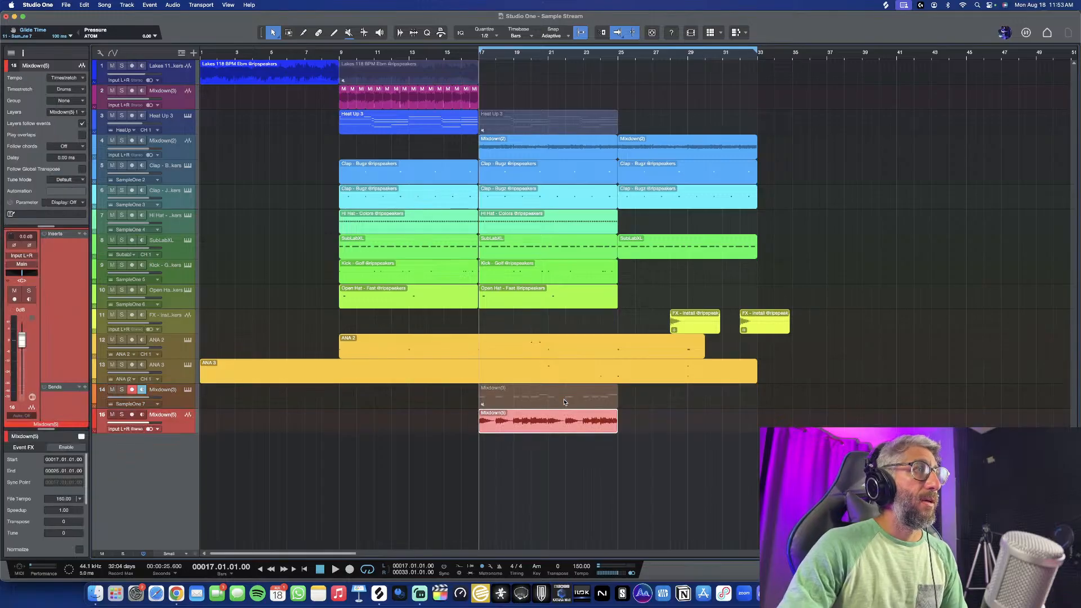
Split the bounced audio event into separate slices.
key(shift+e)
key(shift+e)
key(shift+e)
scroll(559, 429, down, 1)
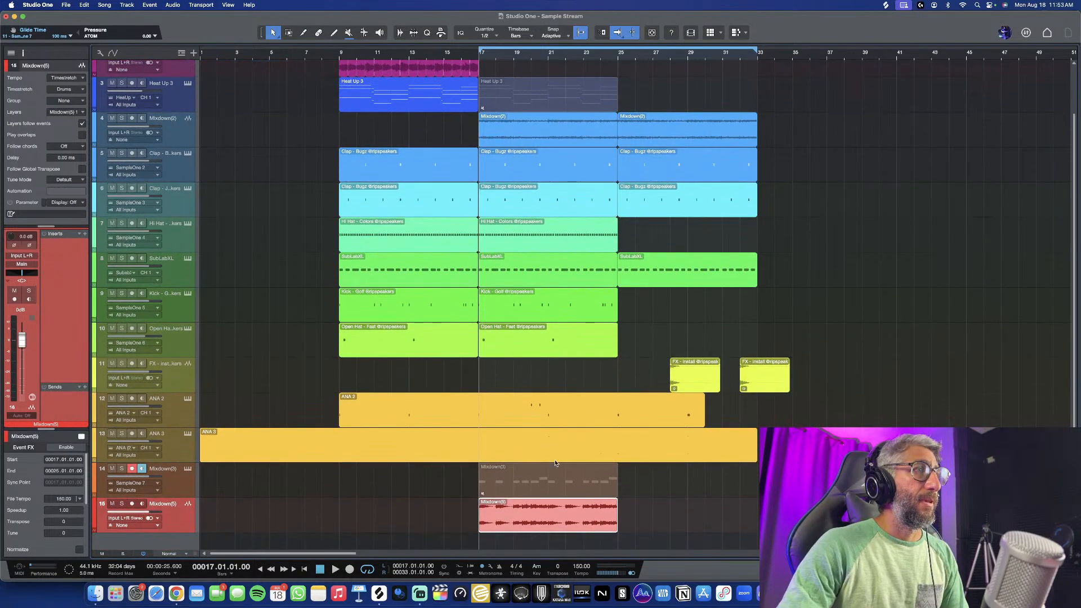
scroll(552, 486, up, 1)
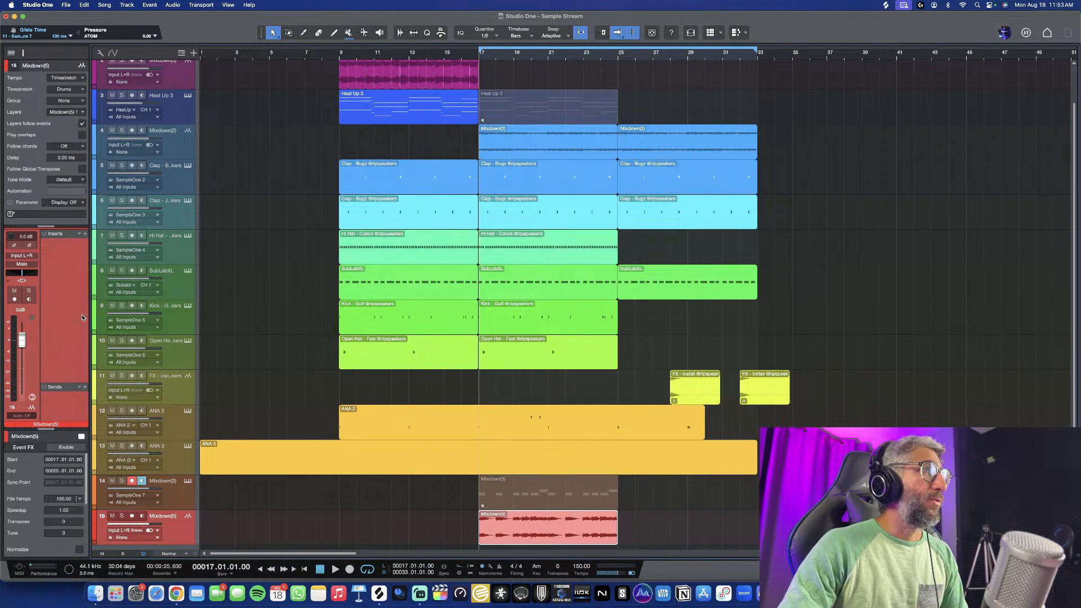
key(3)
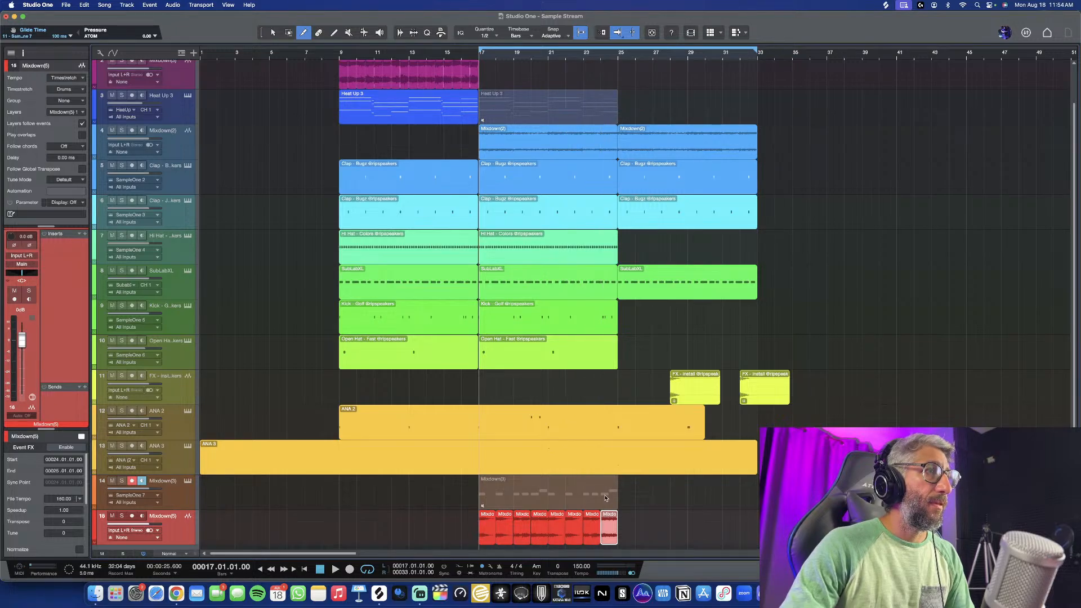
key(shift+w)
key(1)
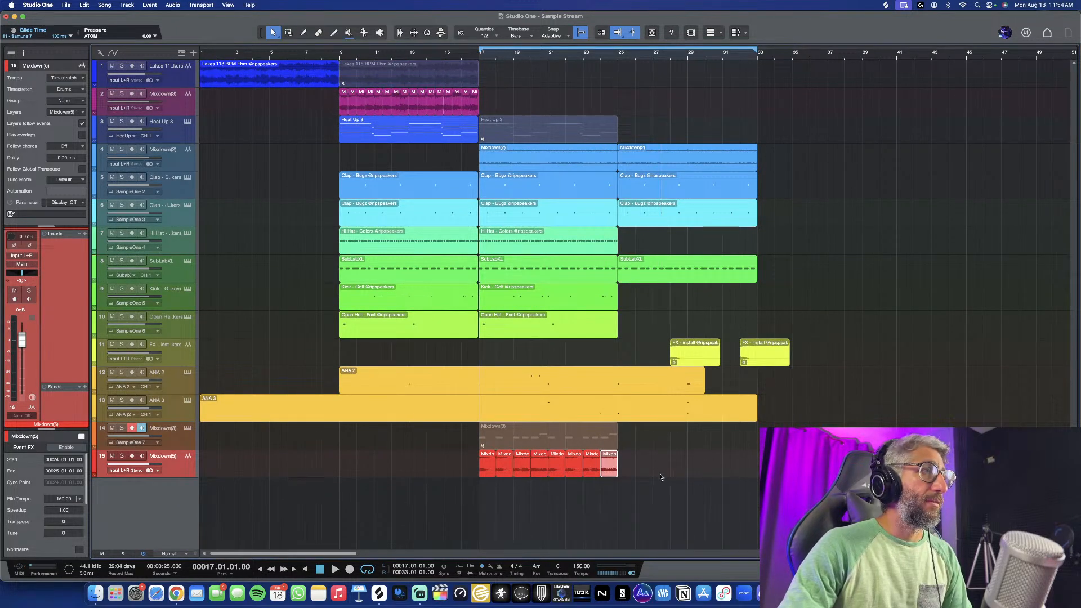
Select all the bounced slices and play them back.
drag(659, 475, 449, 472)
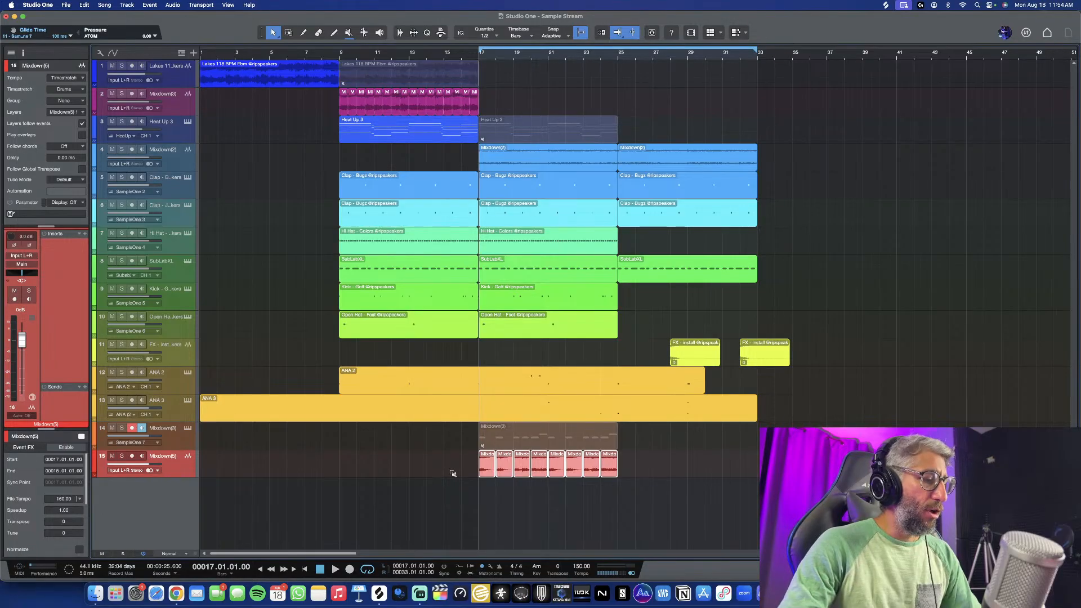
key(space)
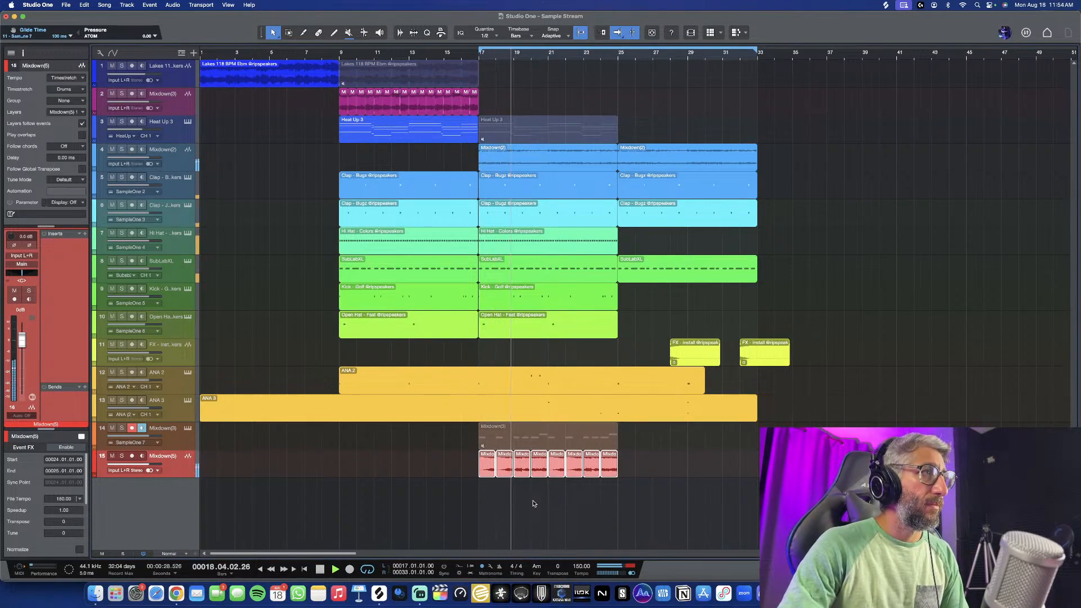
key(shift+w)
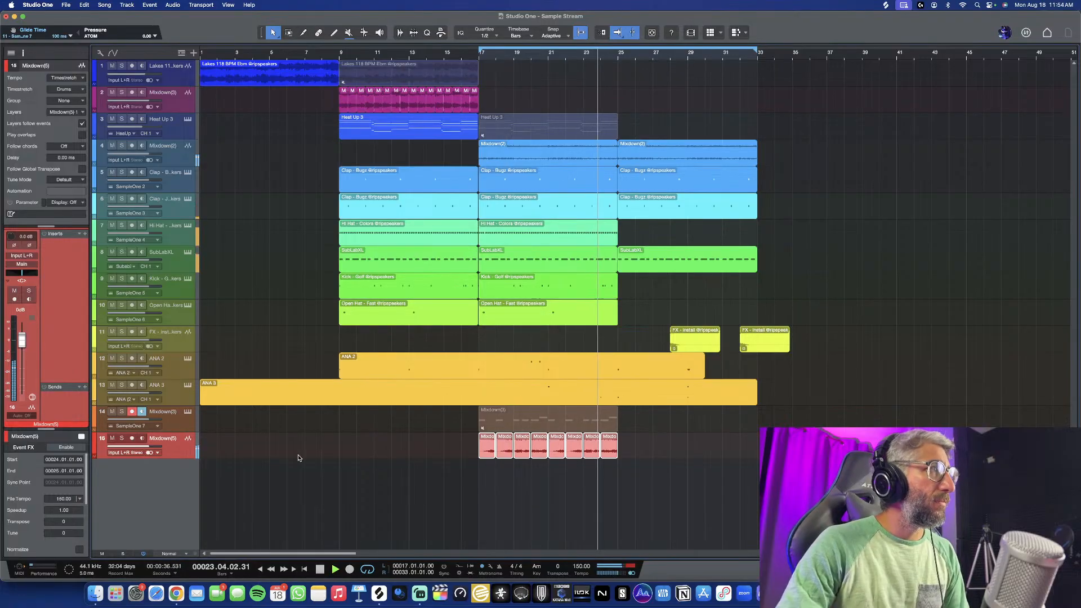
Open the Pro EQ on the bounced track and raise the low cut to about 70 Hz.
key(e)
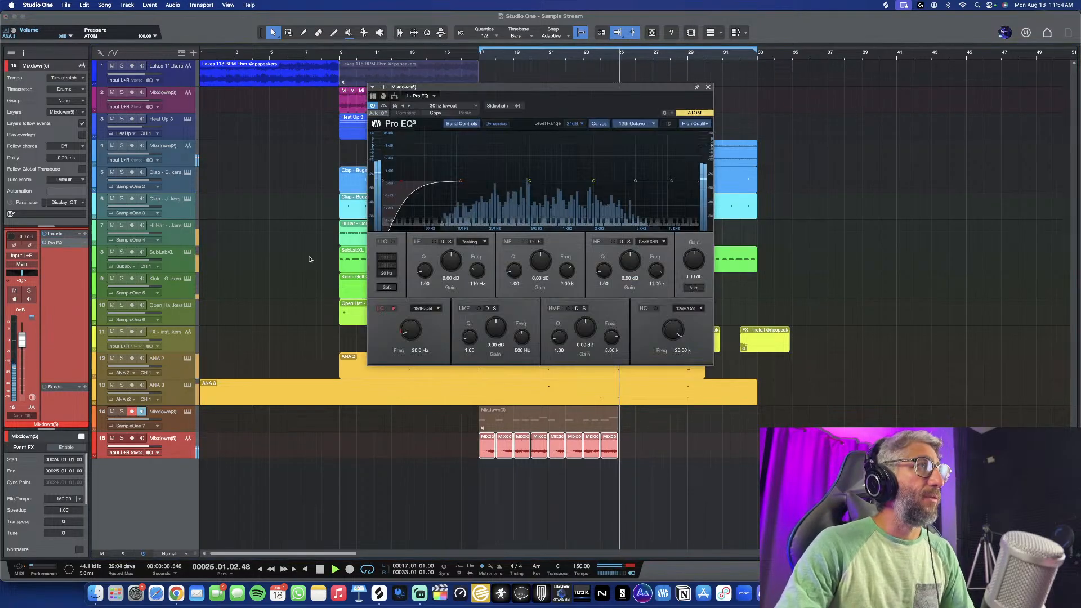
key(space)
drag(403, 186, 420, 184)
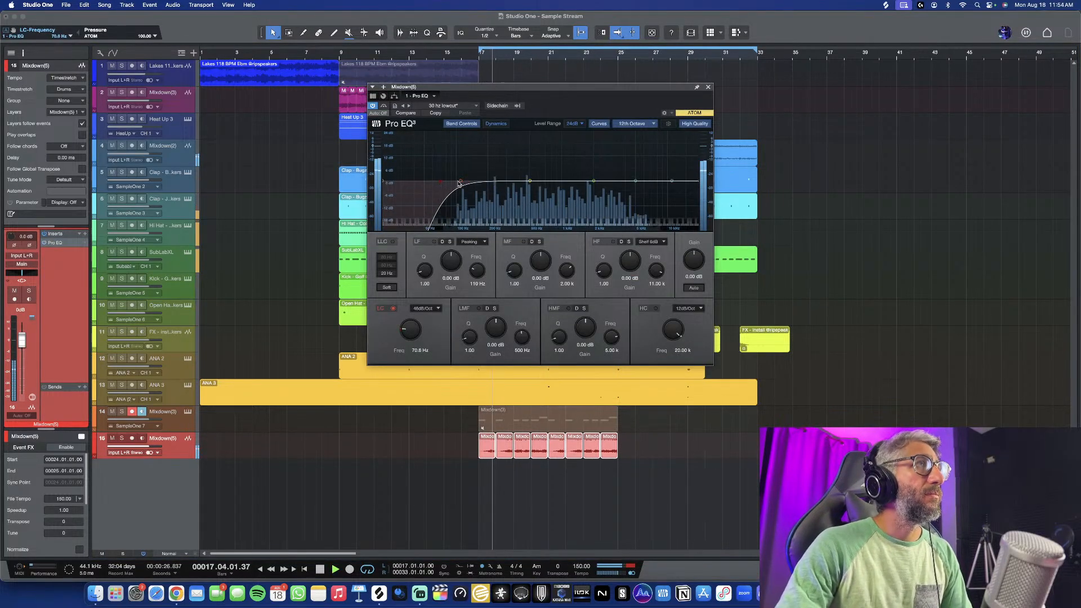
Boost the low-mid band about 5 dB near 790 Hz, pull the high cut to about 1.8 kHz, and close the EQ.
drag(702, 183, 591, 187)
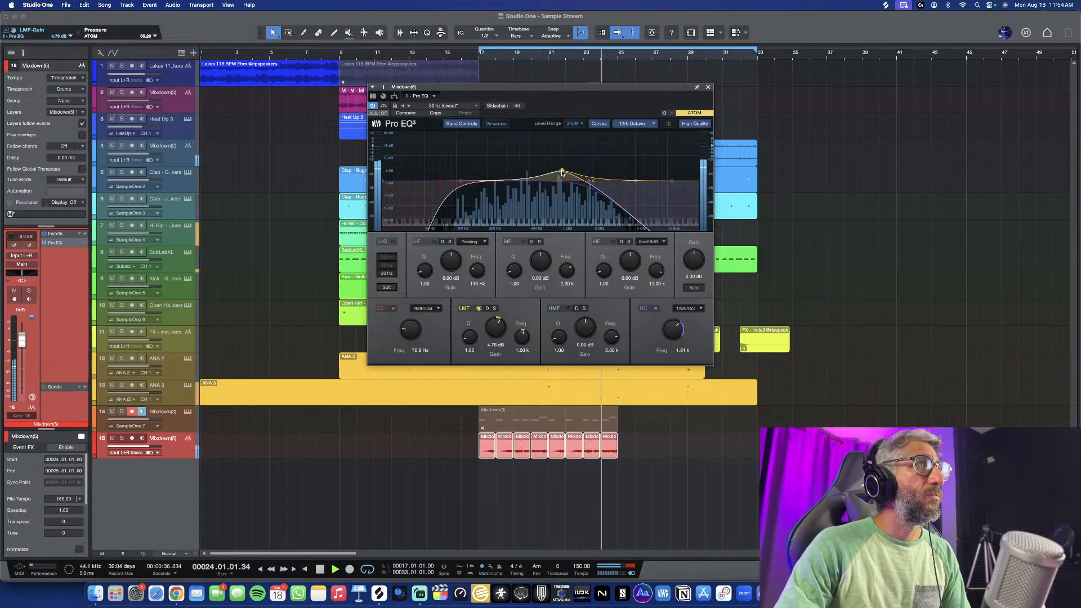
drag(564, 171, 551, 174)
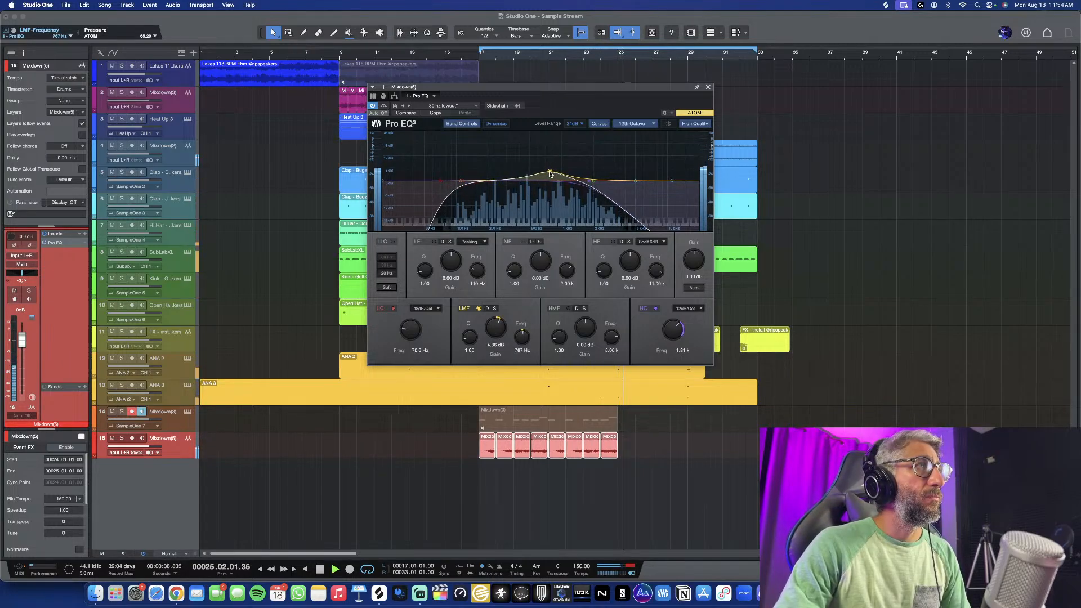
key(space)
key(space)
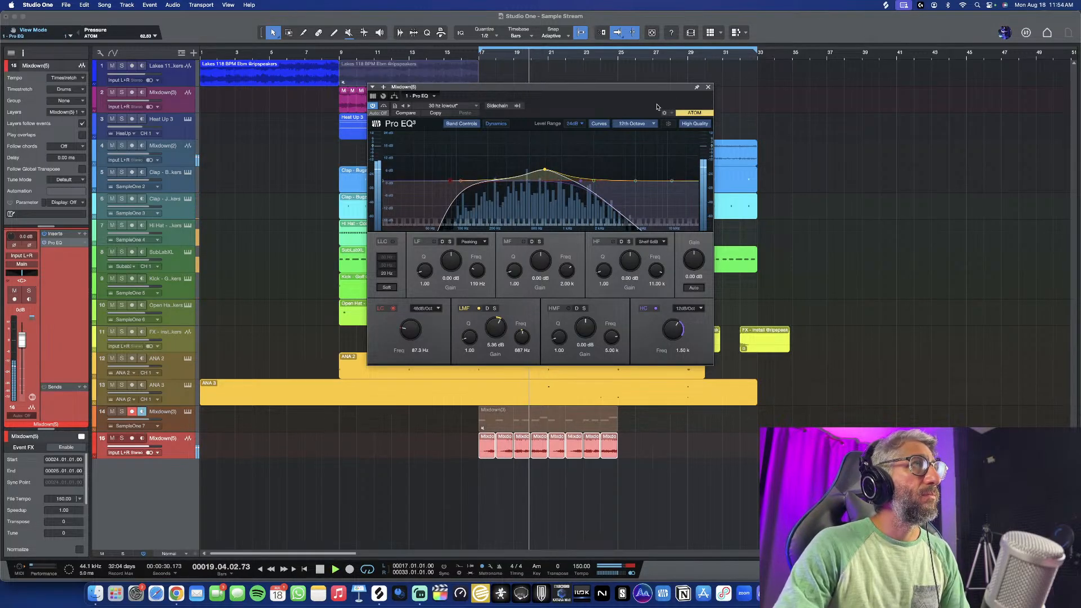
click(708, 88)
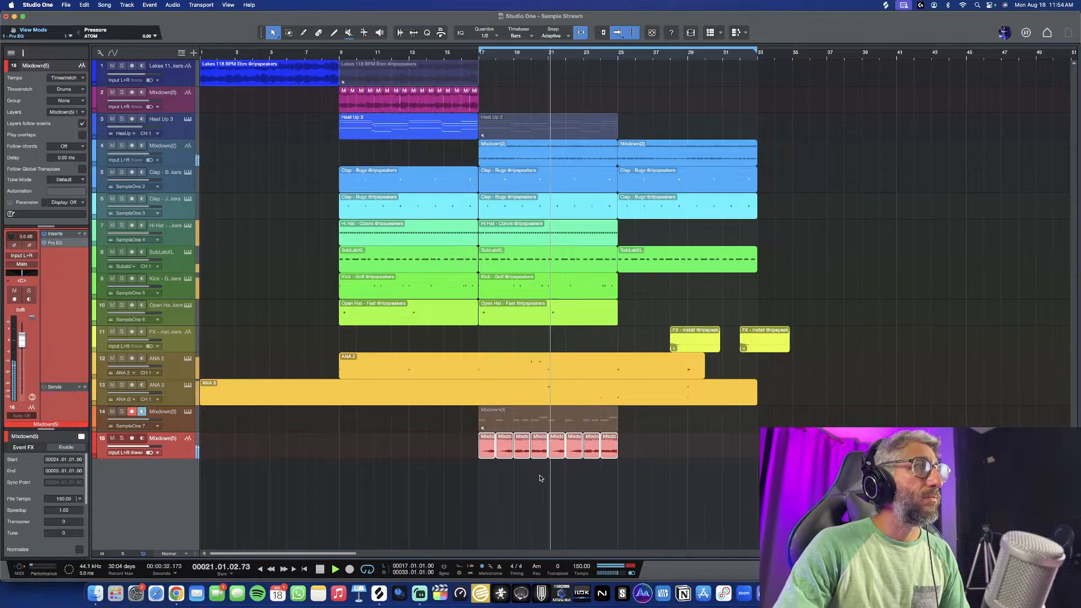
Move one bounced slice about half a bar later and play back the pattern.
scroll(538, 464, up, 5)
key(space)
click(543, 453)
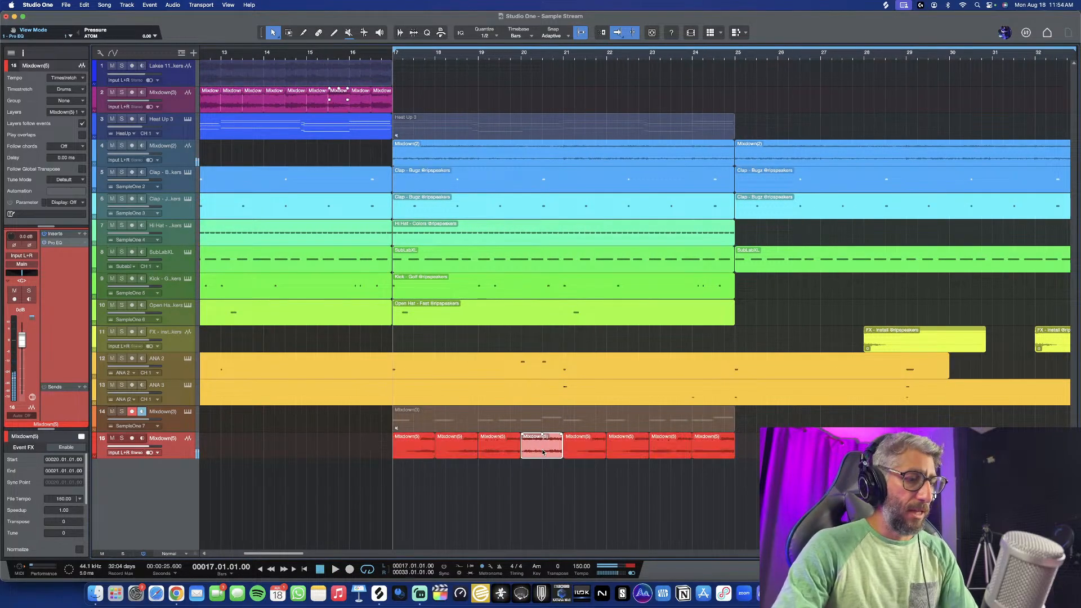
drag(542, 449, 584, 448)
key(space)
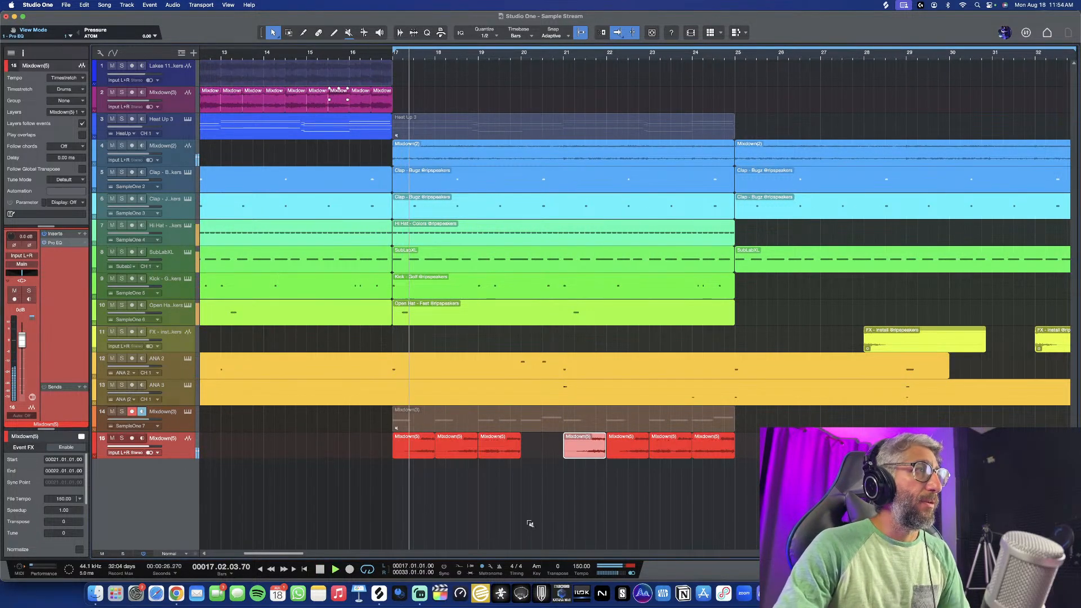
Delete the last slice at the end of the bounced track.
scroll(529, 523, up, 1)
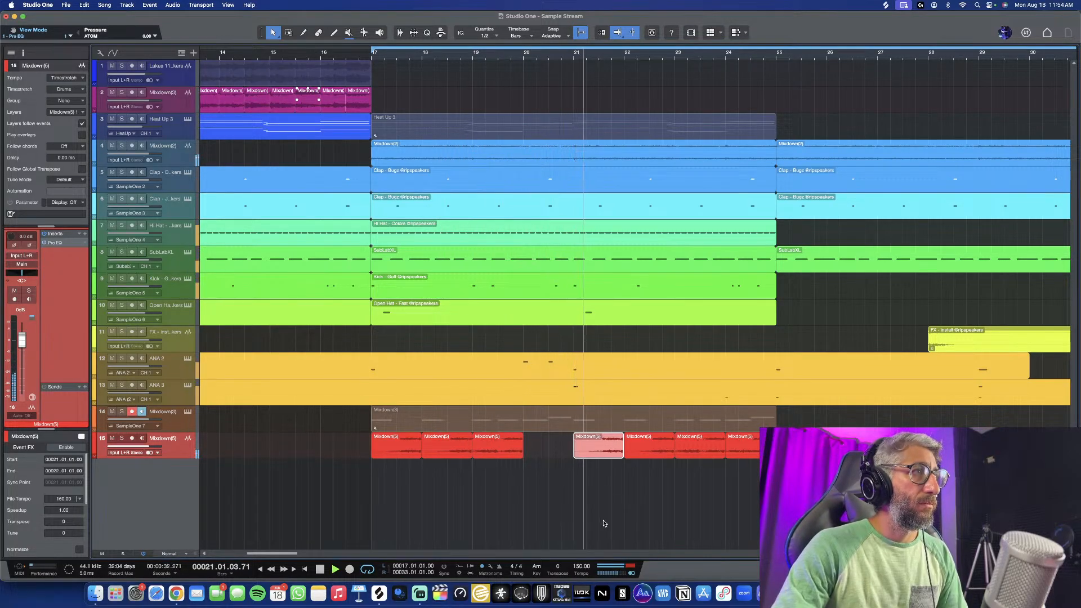
click(754, 449)
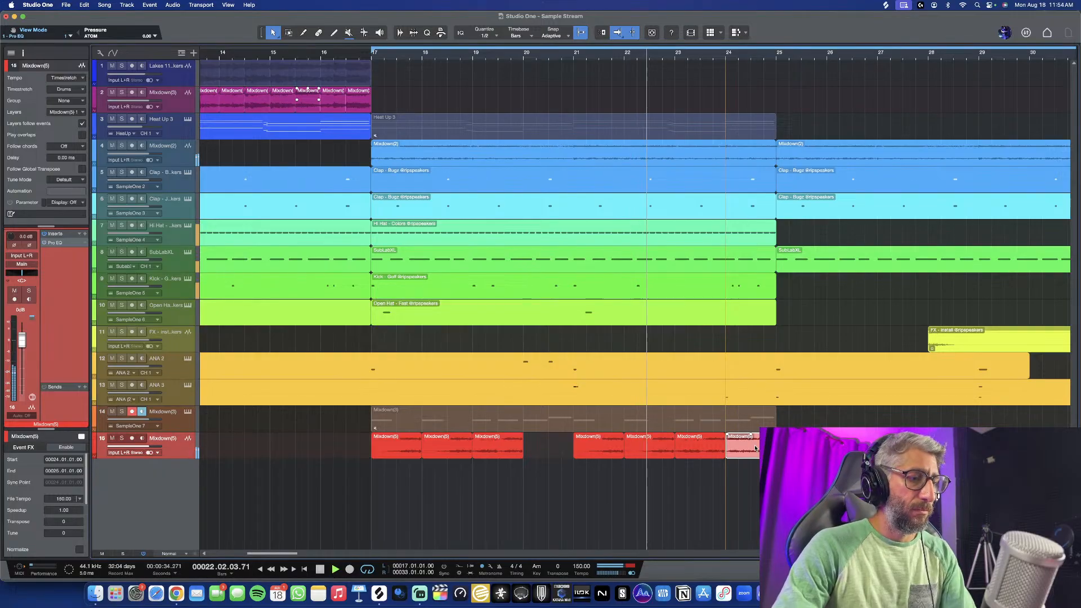
key(Delete)
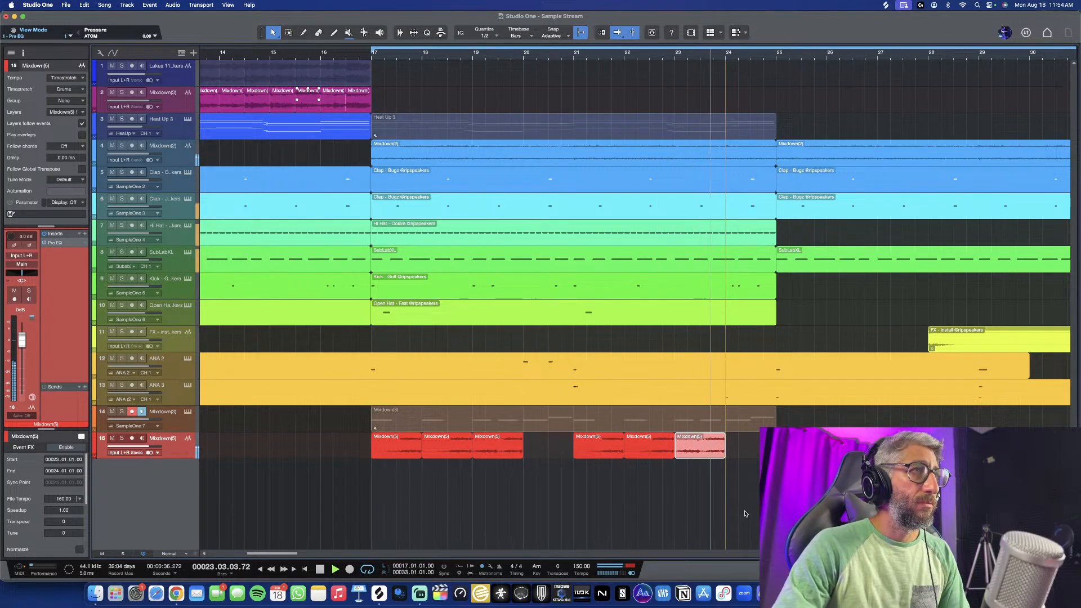
Add a Beat Delay insert to the bounced track's channel.
key(w)
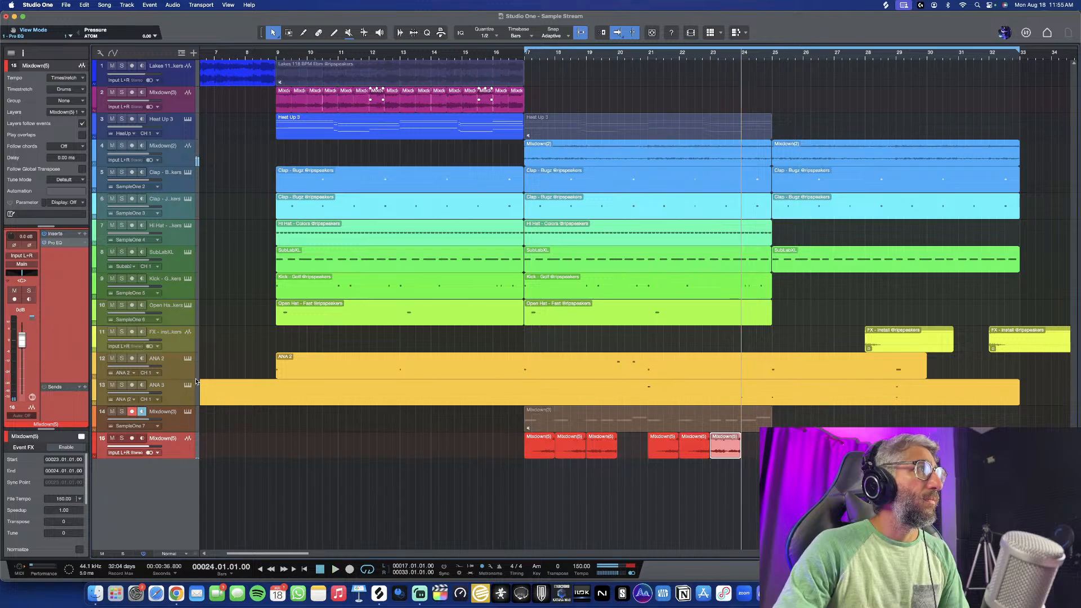
scroll(566, 517, down, 1)
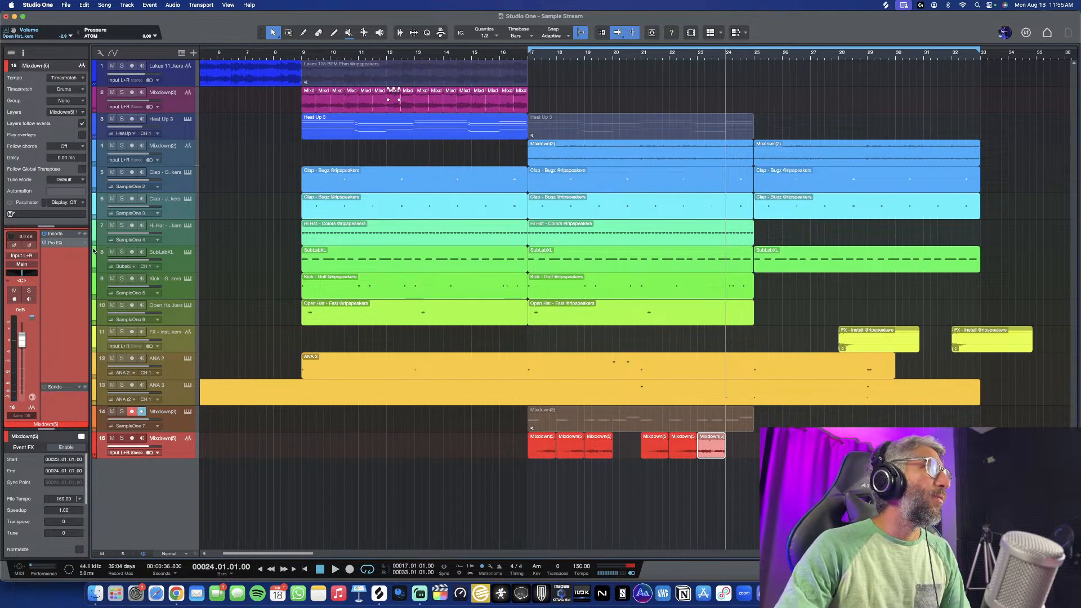
click(86, 235)
key(Down)
key(Down)
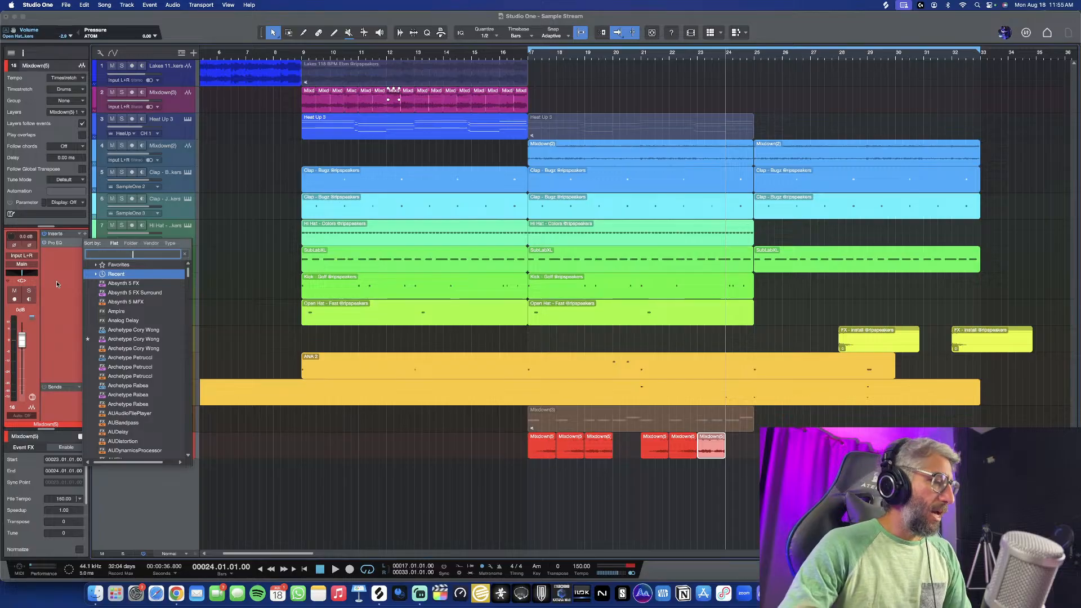
text(beat)
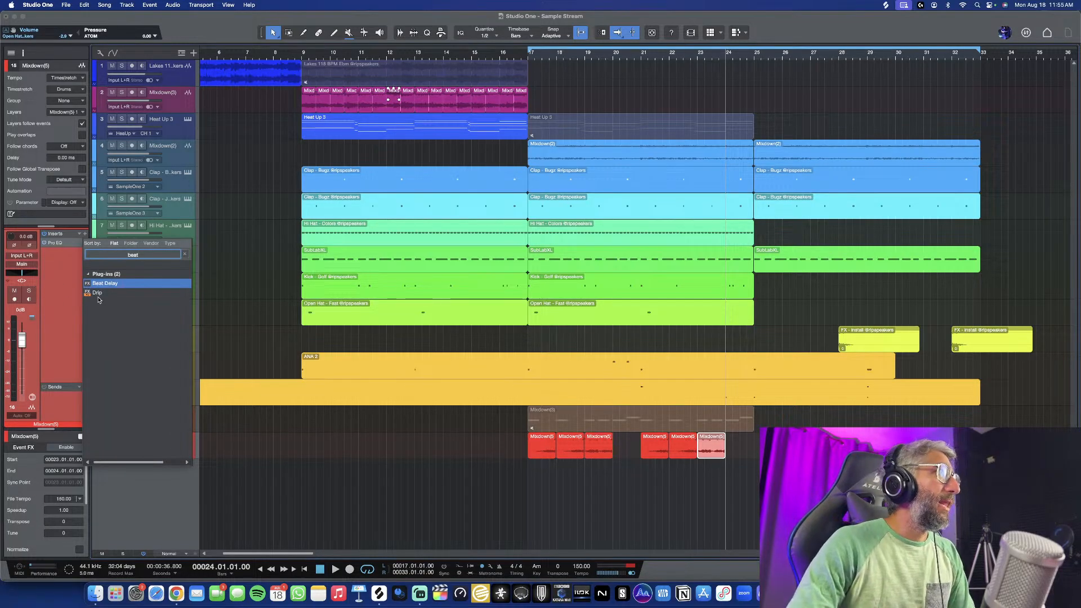
double_click(105, 287)
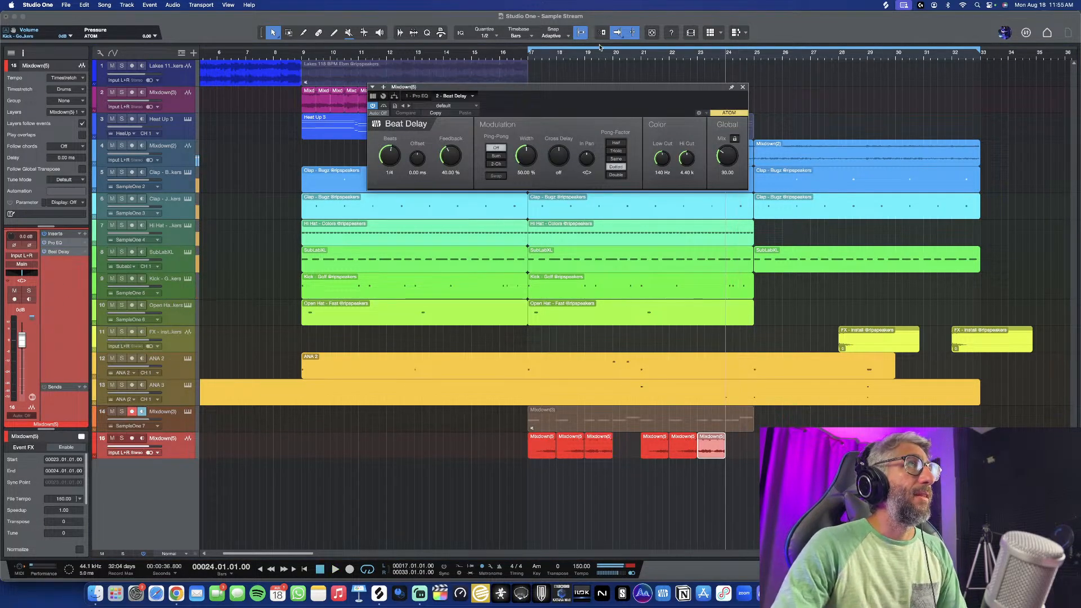
During playback, set the Beat Delay ping-pong factor to Same and lower the mix to about 45%.
click(527, 52)
key(space)
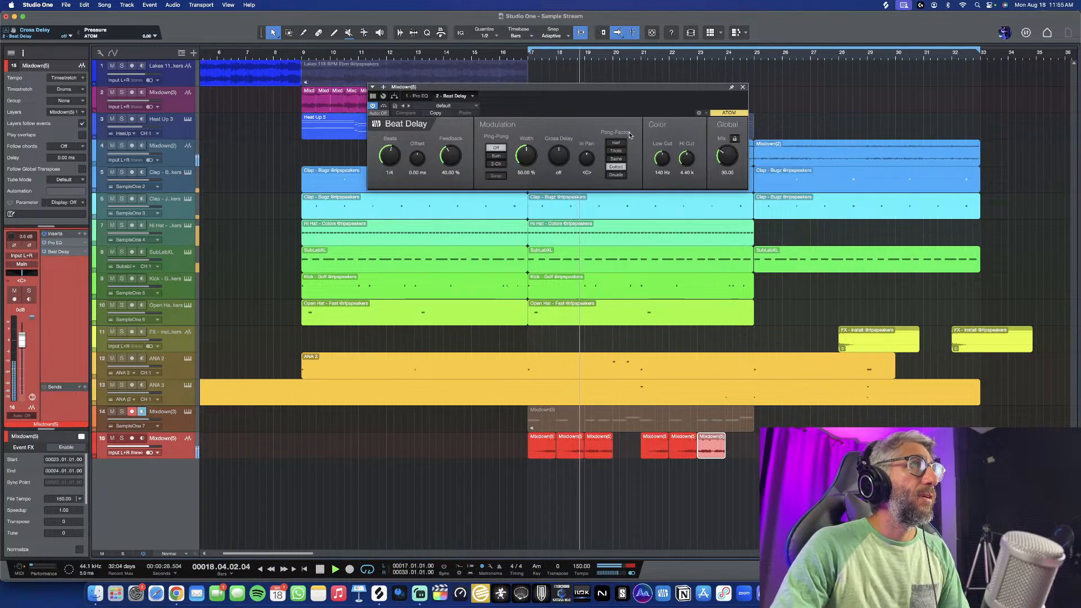
click(609, 159)
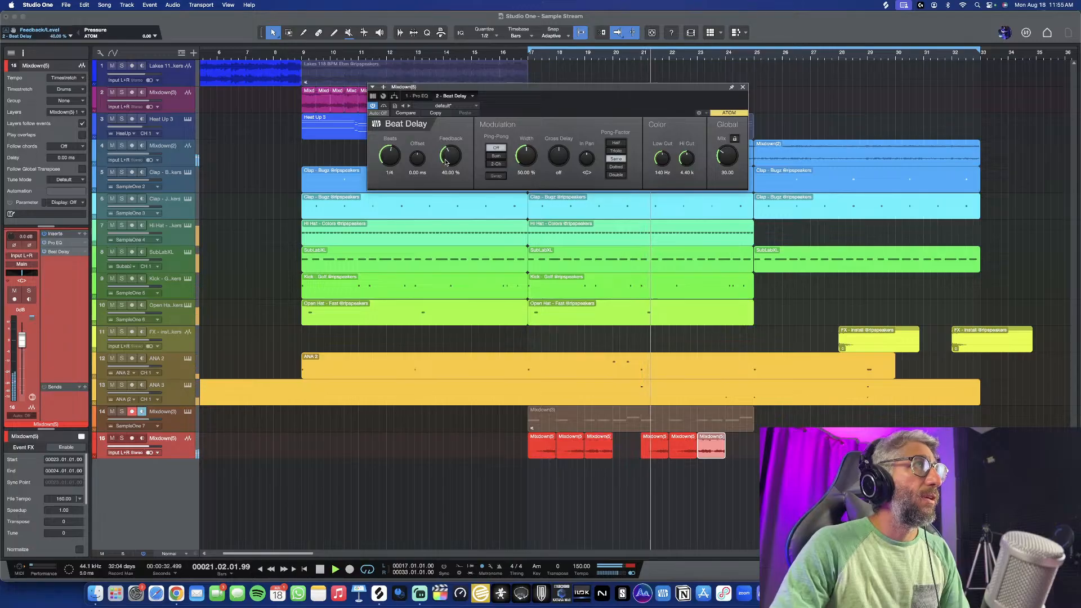
drag(726, 161, 726, 159)
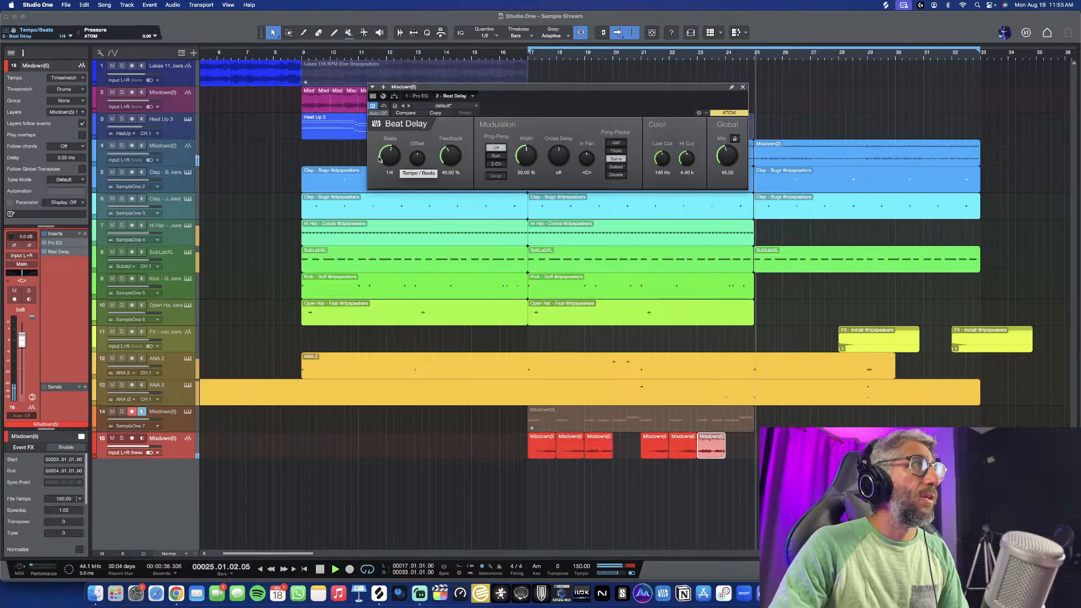
Set the delay time to 1/8 beat, lower the mix slightly more, and close the Beat Delay.
drag(392, 160, 383, 153)
key(space)
key(space)
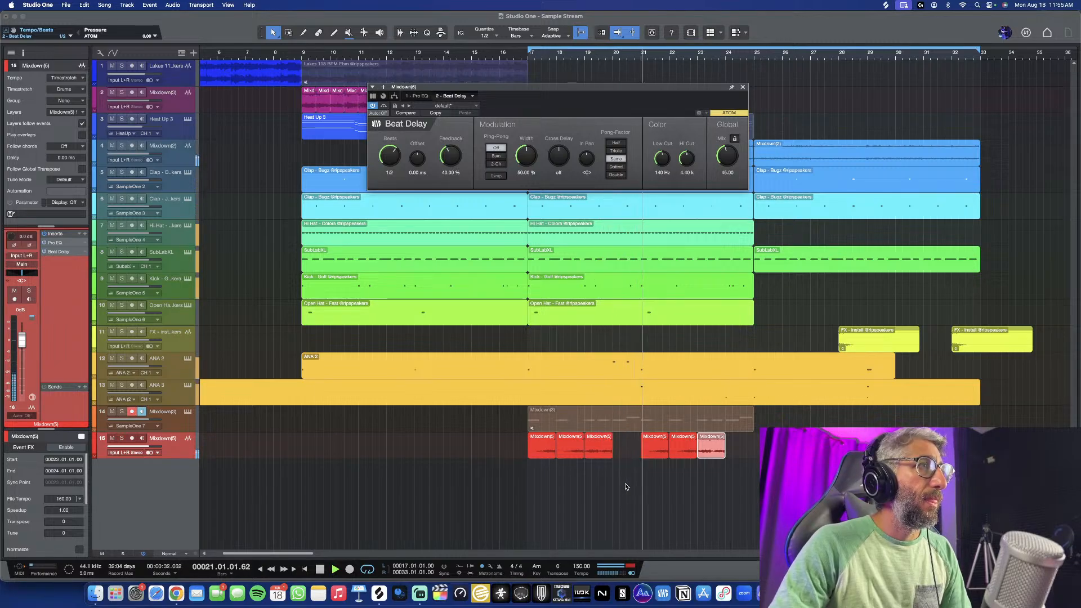
drag(732, 149, 732, 150)
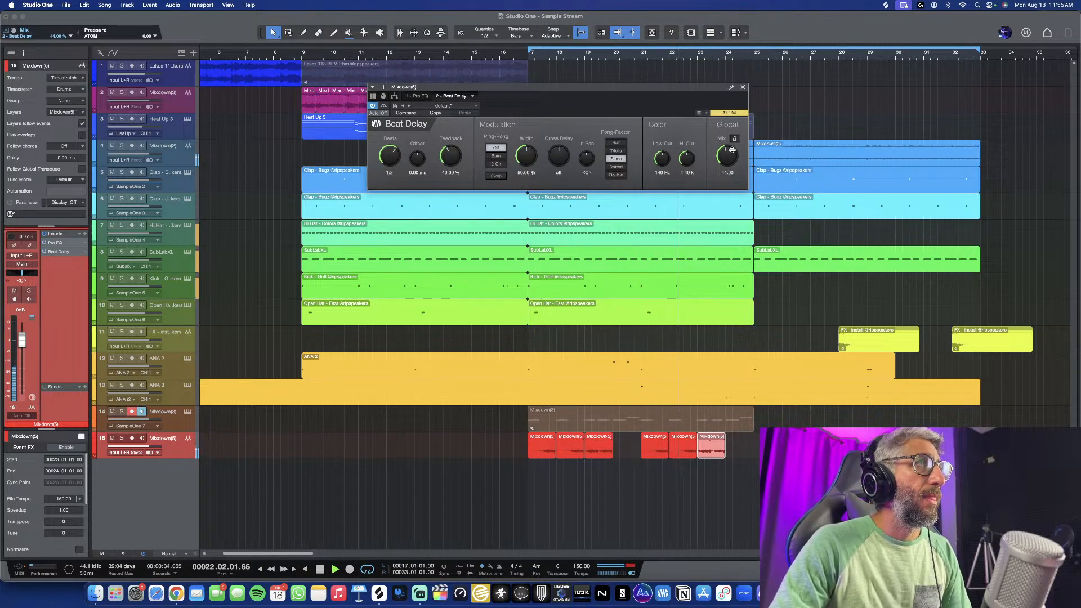
click(742, 87)
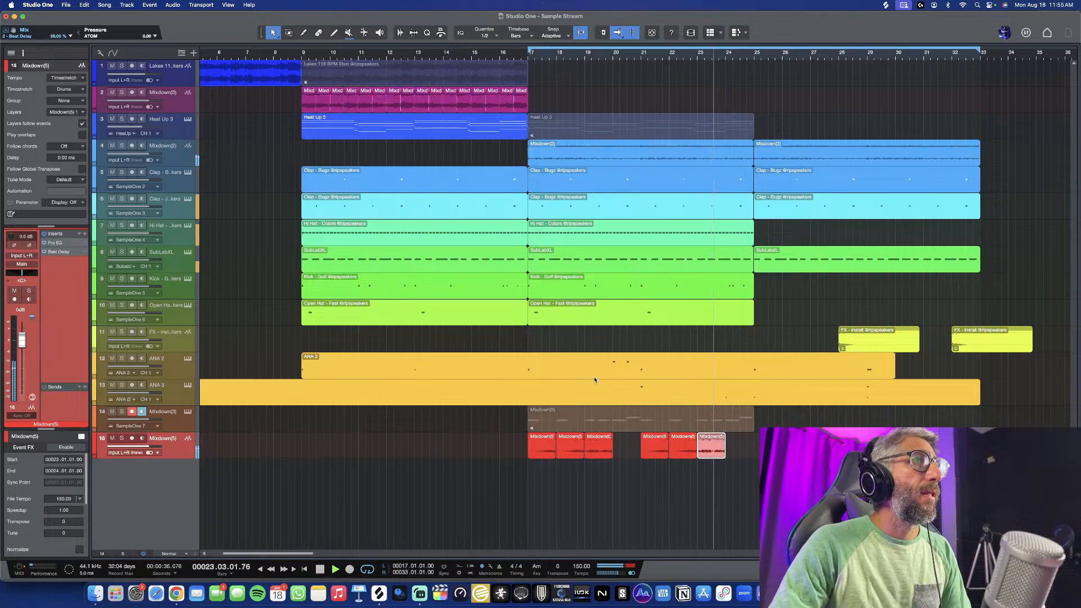
Play back the arrangement and lower the bounced track's channel volume.
scroll(504, 442, down, 2)
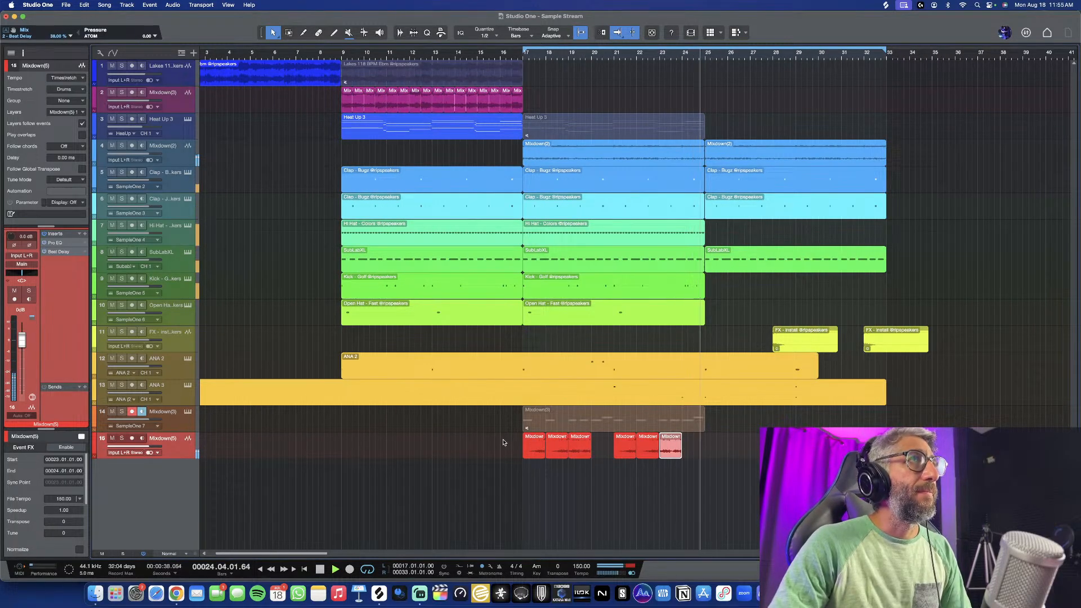
key(space)
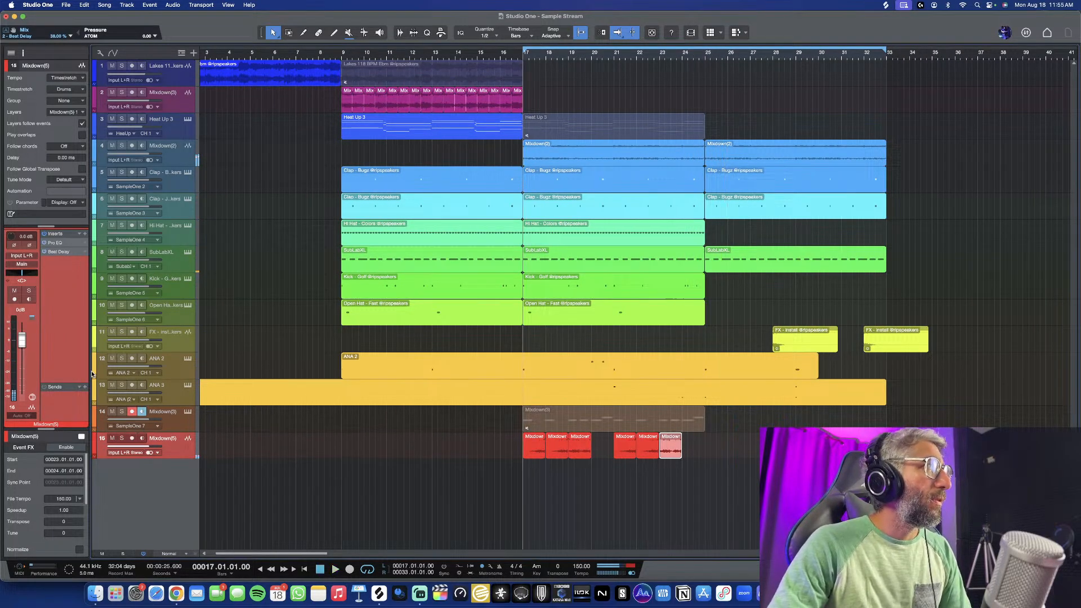
key(space)
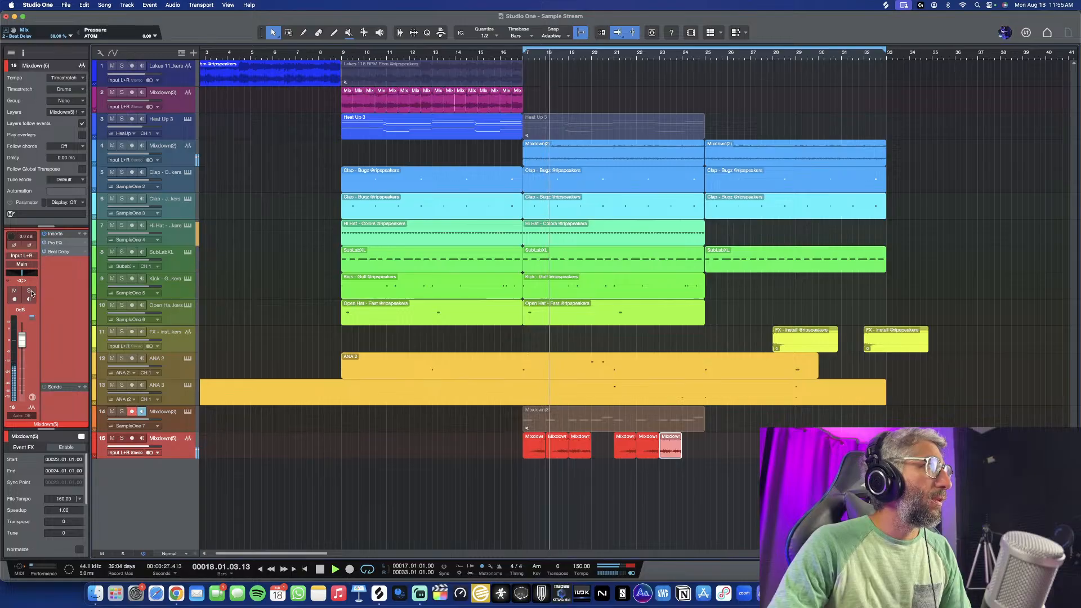
drag(11, 237, 11, 234)
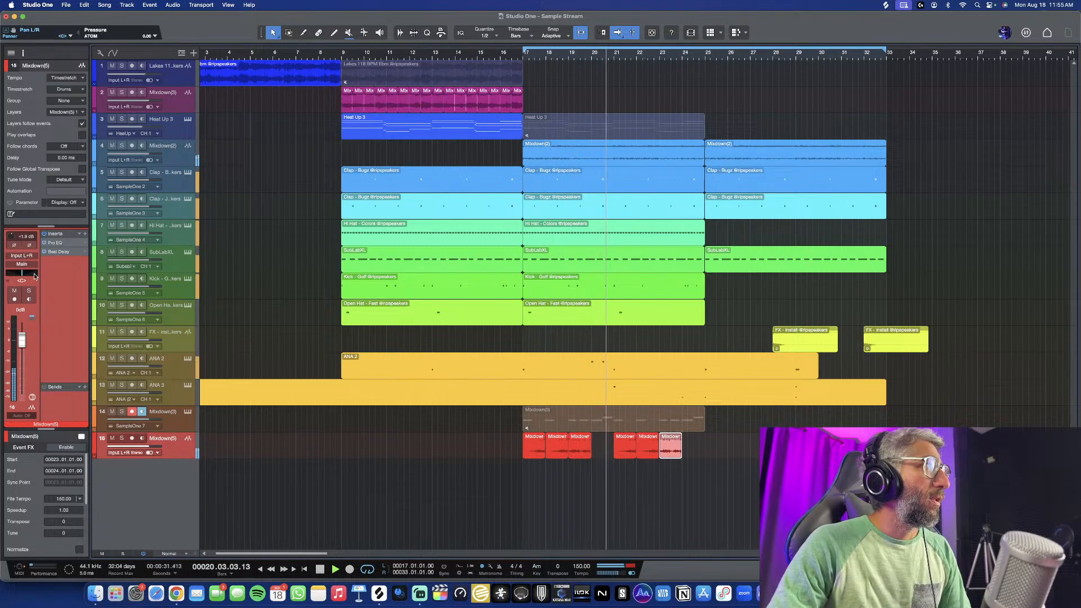
Duplicate the bounced slices and move the copies to start at bar 25.
scroll(381, 409, down, 3)
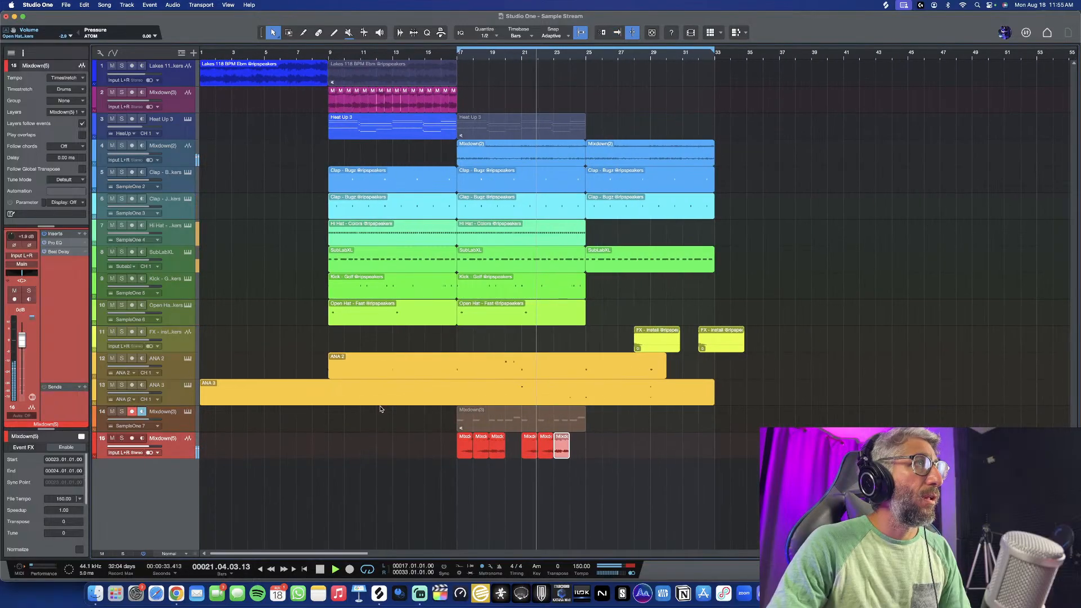
drag(603, 454, 453, 453)
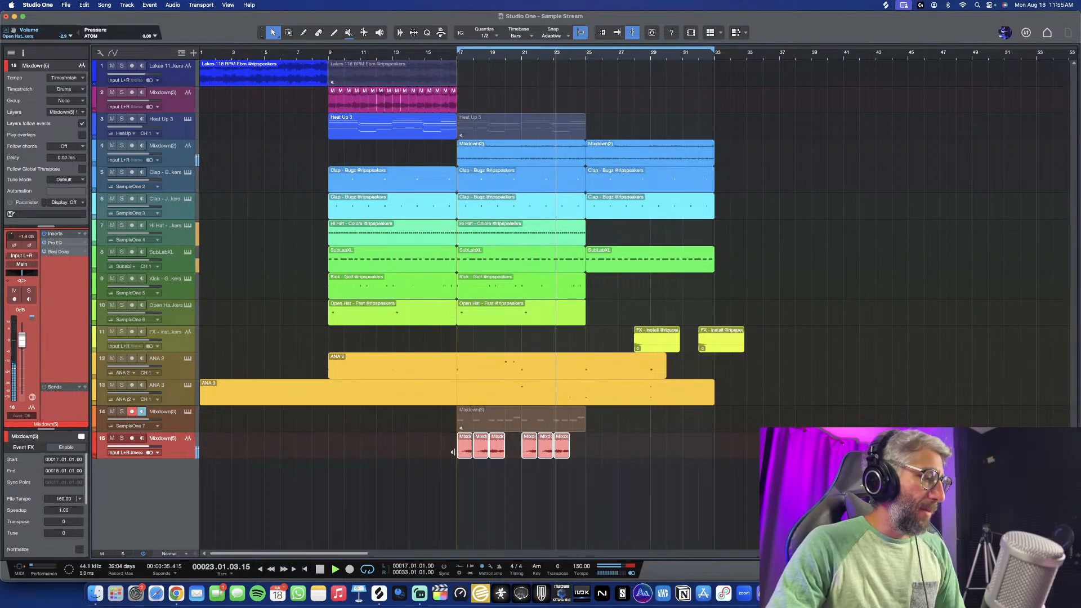
key(d)
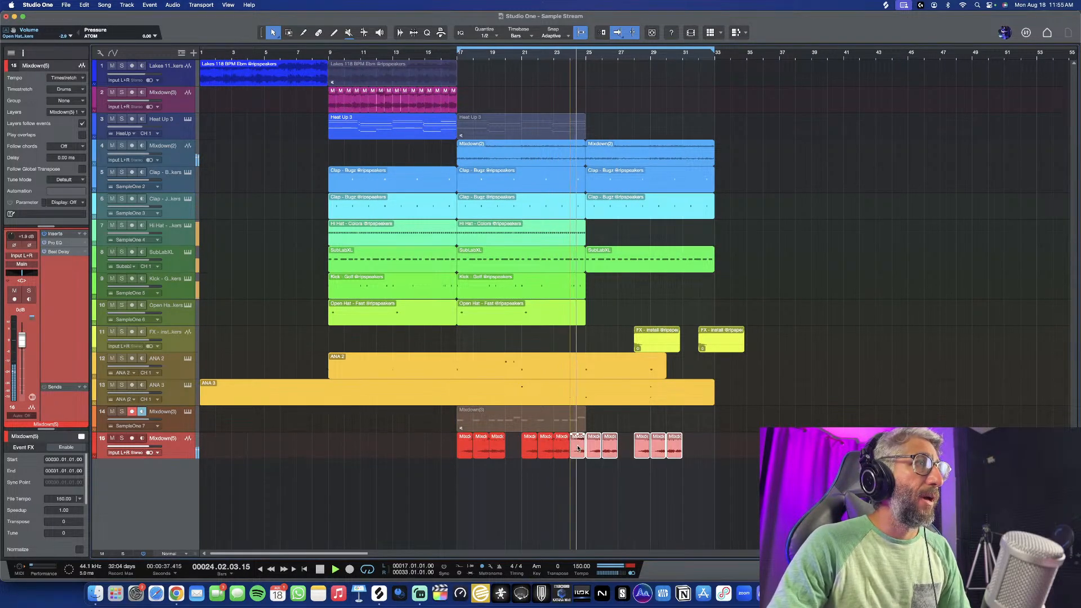
drag(578, 447, 595, 449)
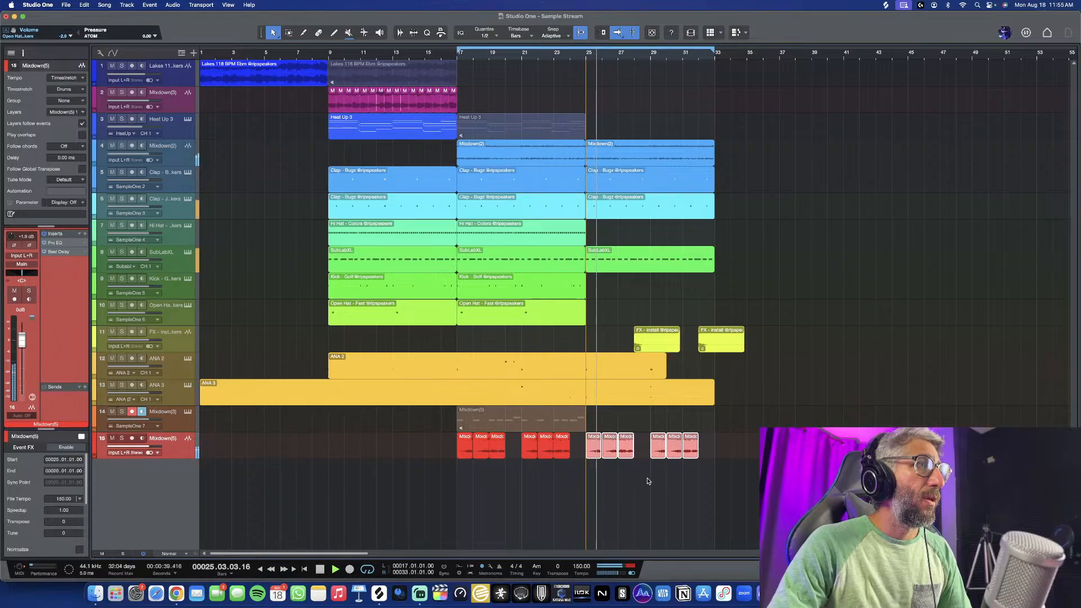
click(441, 454)
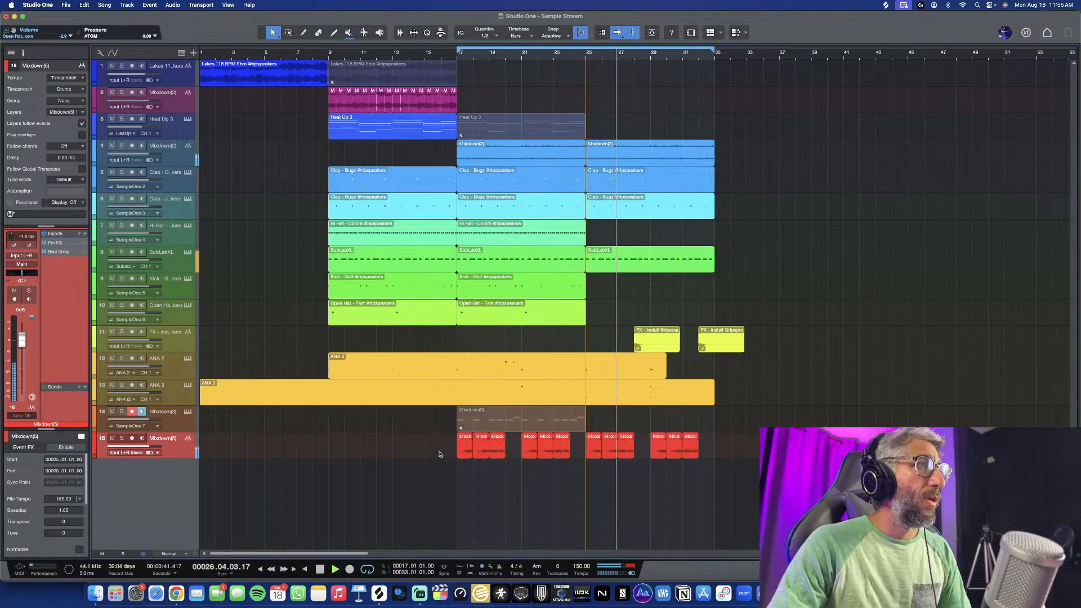
Mute the original group of bounced slices starting at bar 17.
drag(436, 455, 568, 448)
key(shift+m)
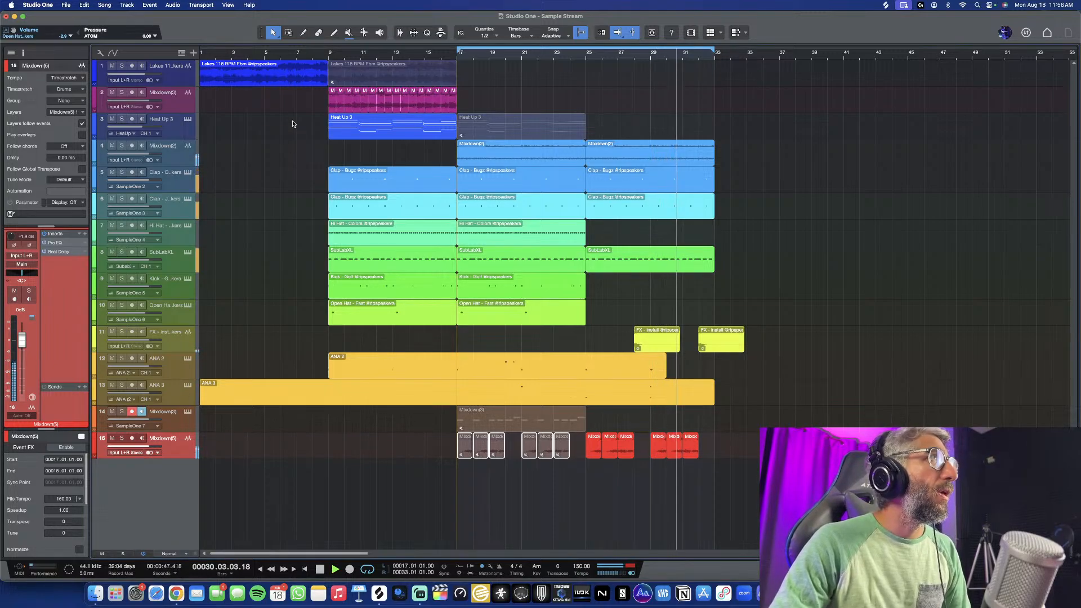
Remove the Mixdown(3) track from the arrangement.
click(183, 100)
right_click(182, 102)
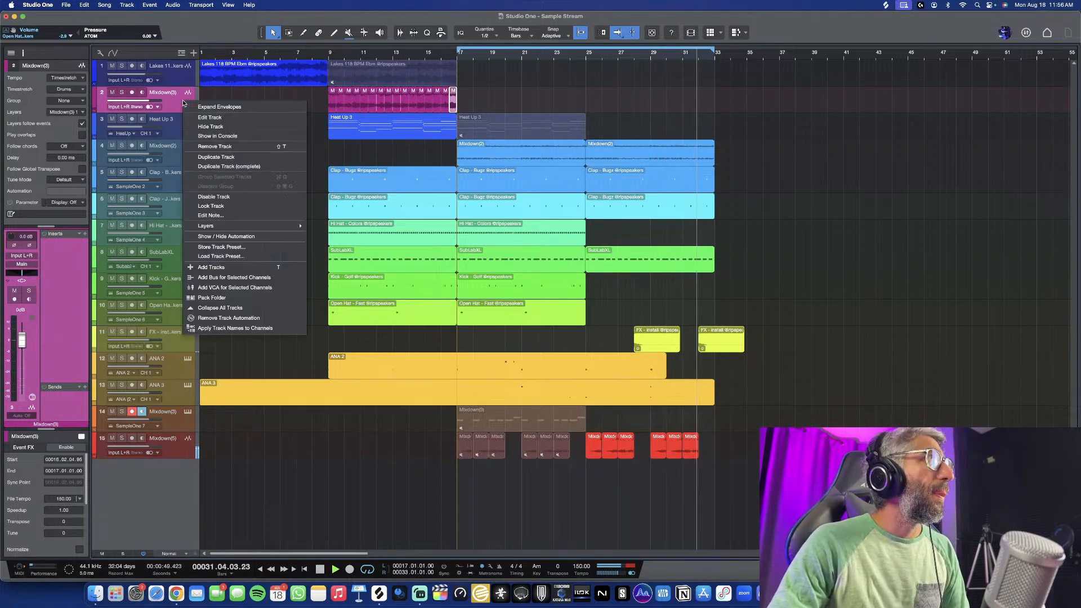
click(225, 145)
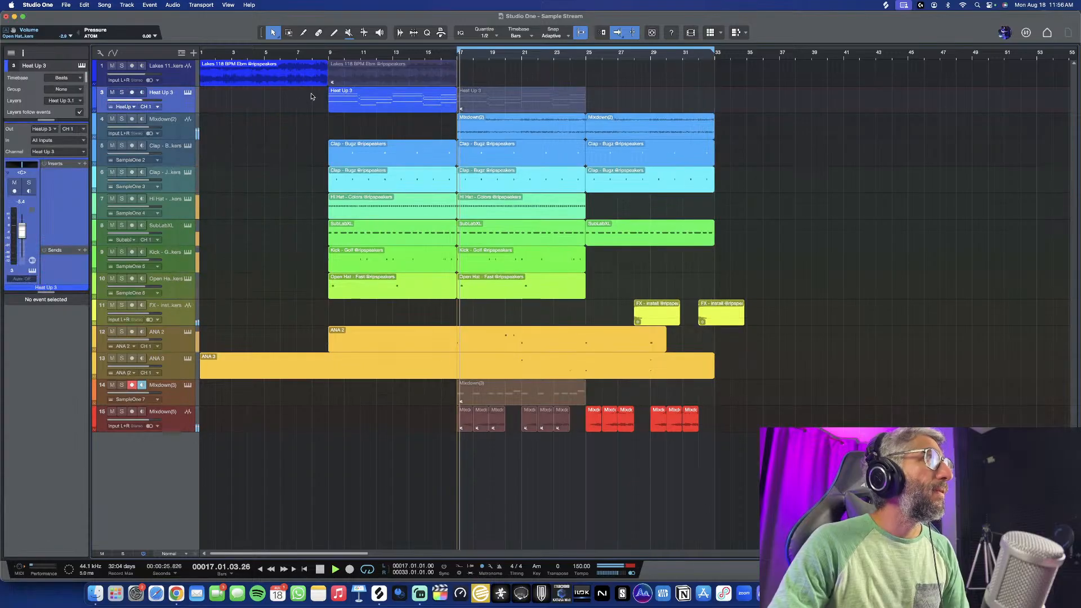
Unmute the Lakes loop event in bars 9 to 17 and extend the loop range back to bar 1.
click(369, 77)
key(shift+m)
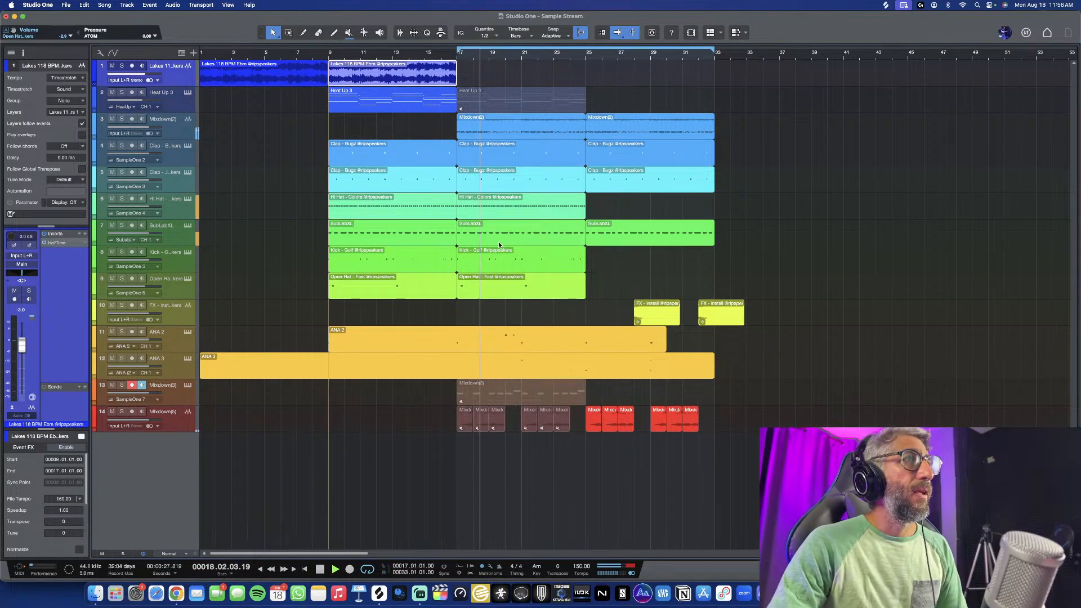
key(w)
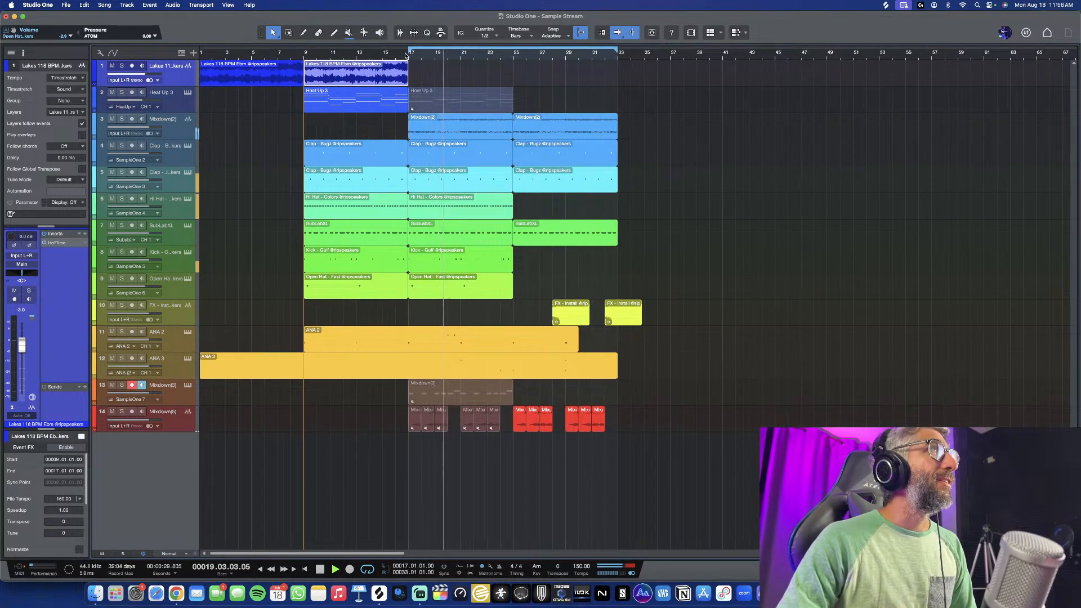
drag(406, 53, 201, 53)
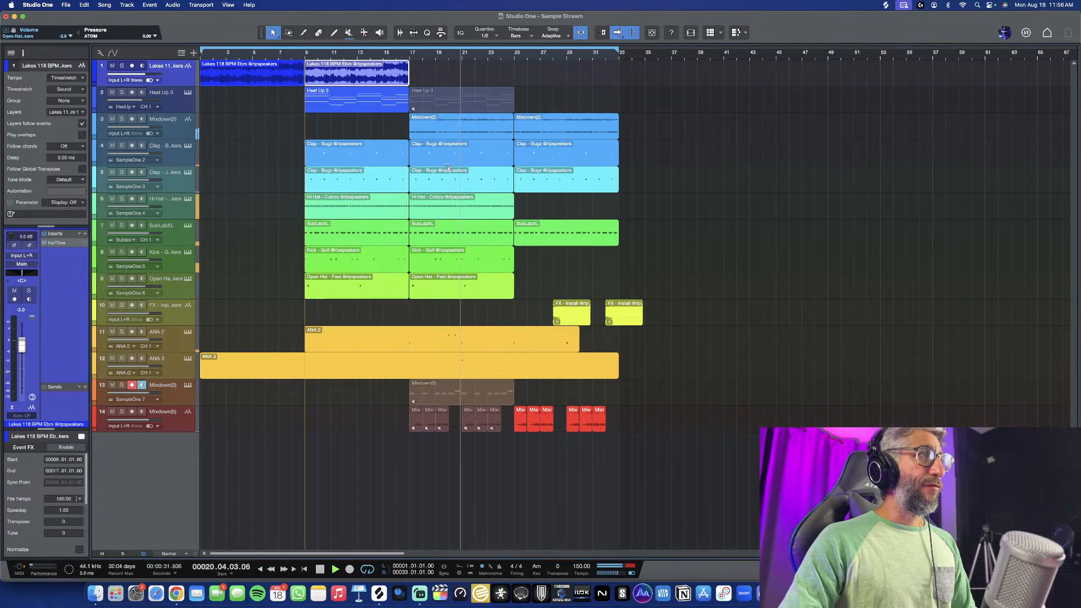
scroll(445, 167, down, 3)
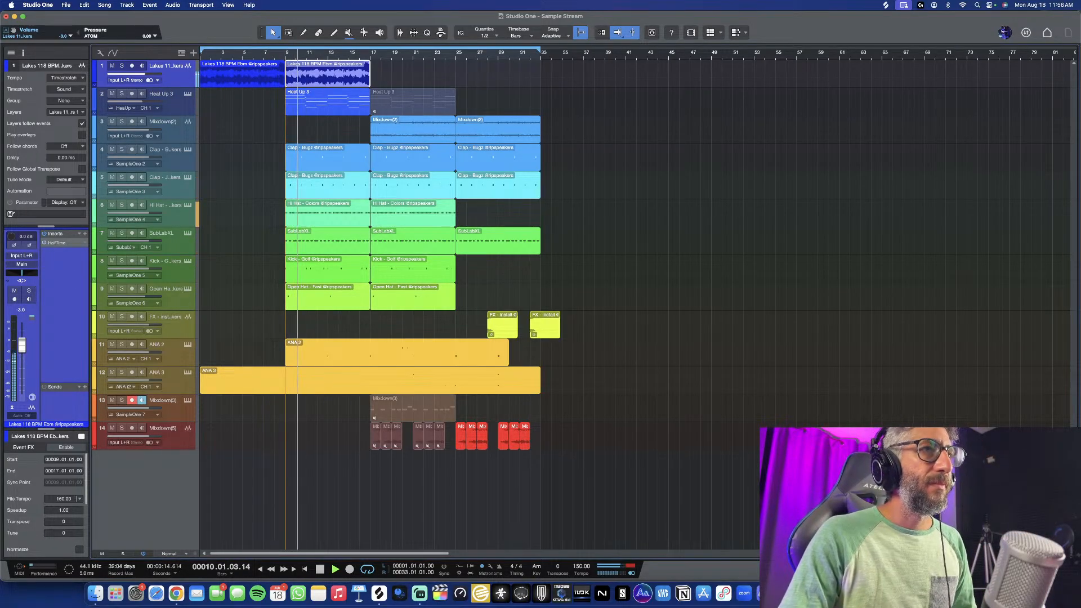
click(964, 593)
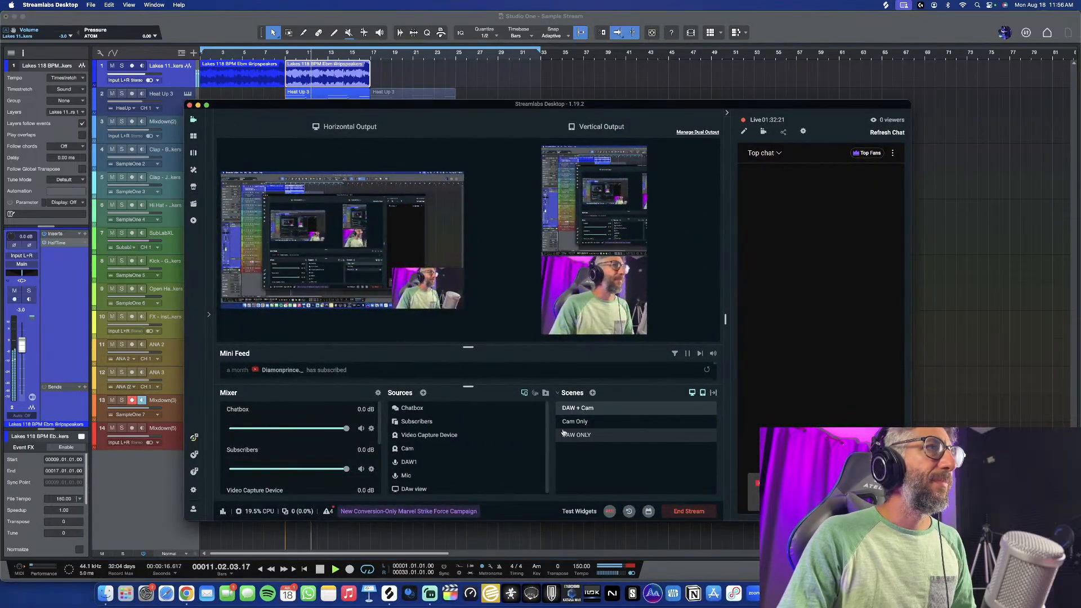
click(575, 422)
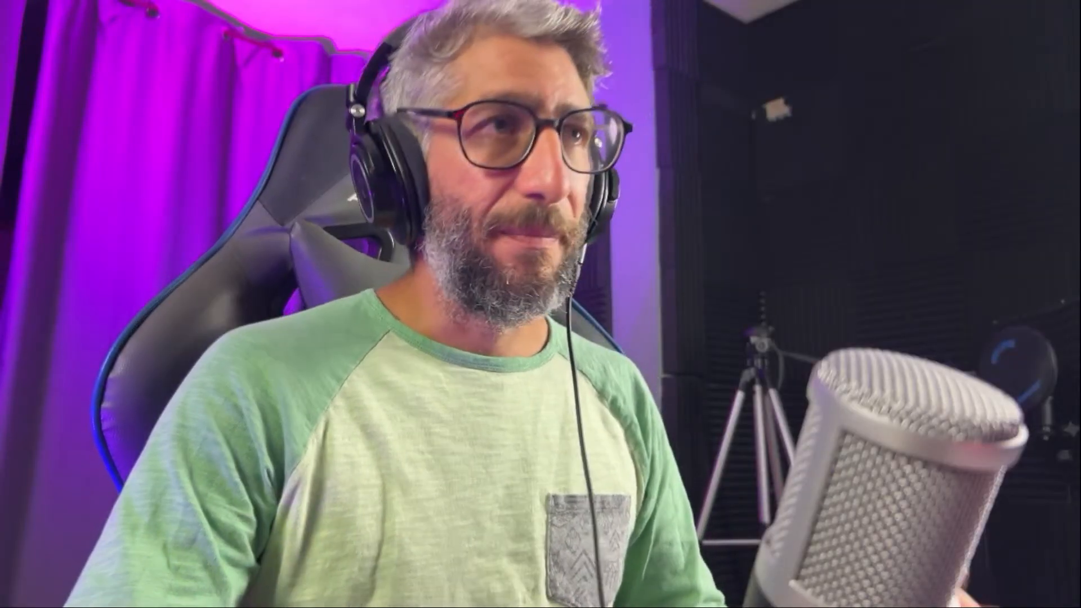